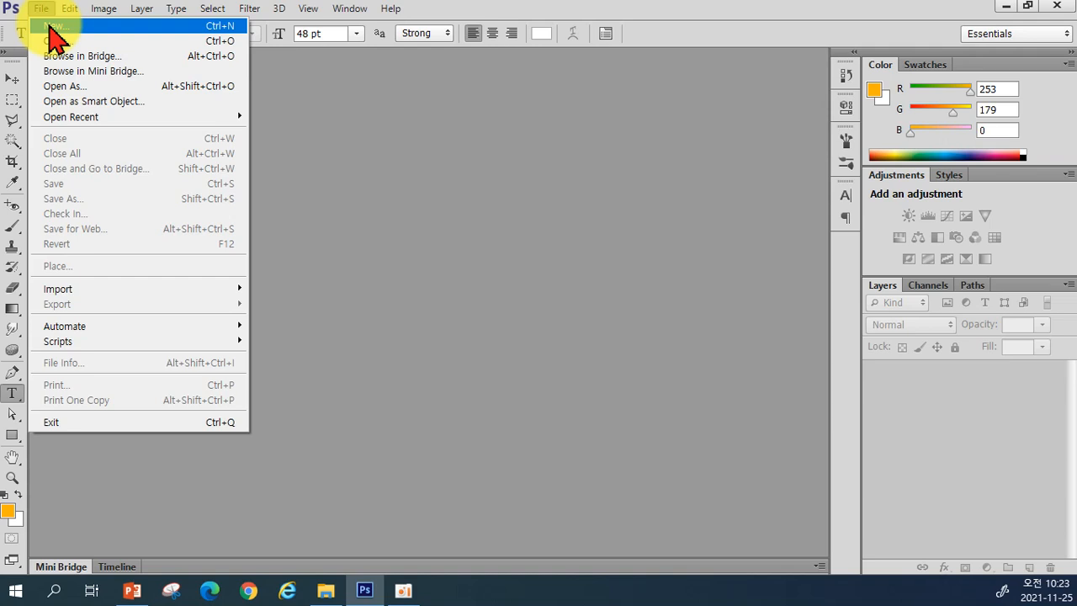
Step: Start a new document from the File menu to bring up the New dialog
left_click(52, 26)
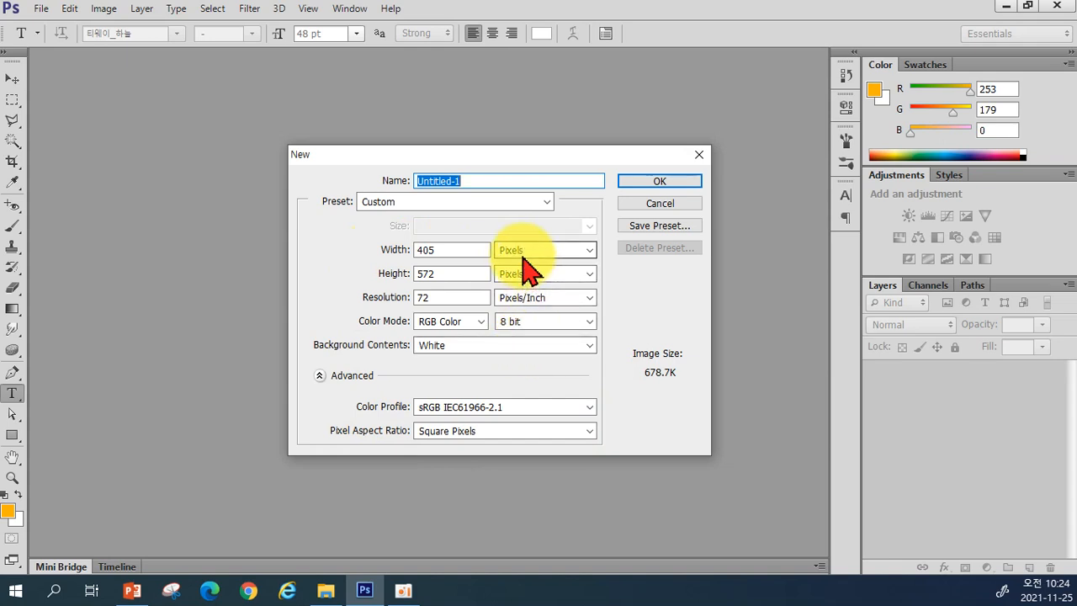
Step: Enter 800 for Width and 600 for Height in the New dialog
double_click(445, 249)
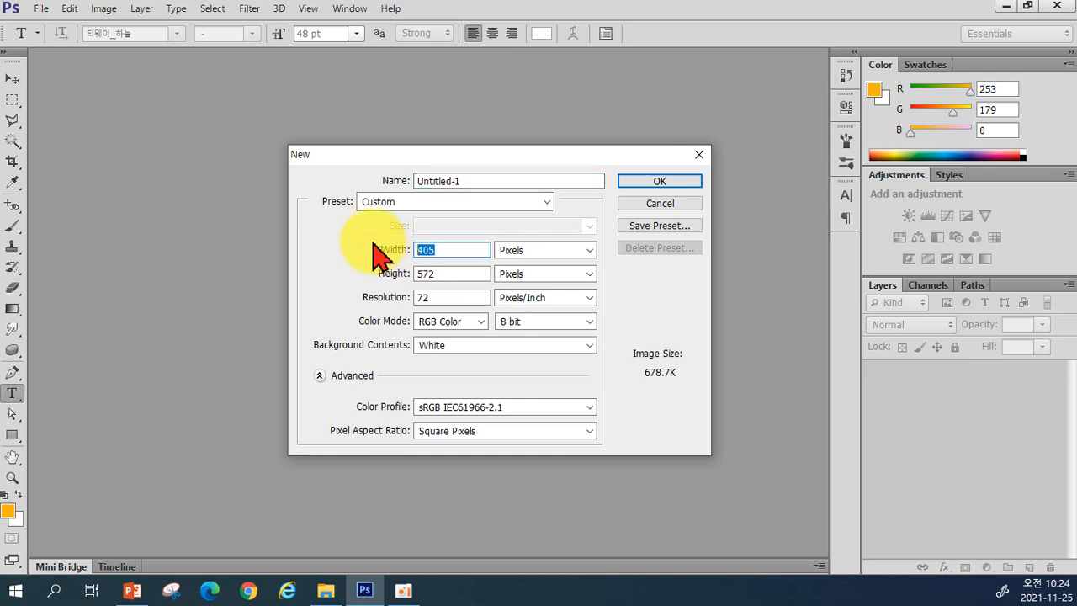
type("800")
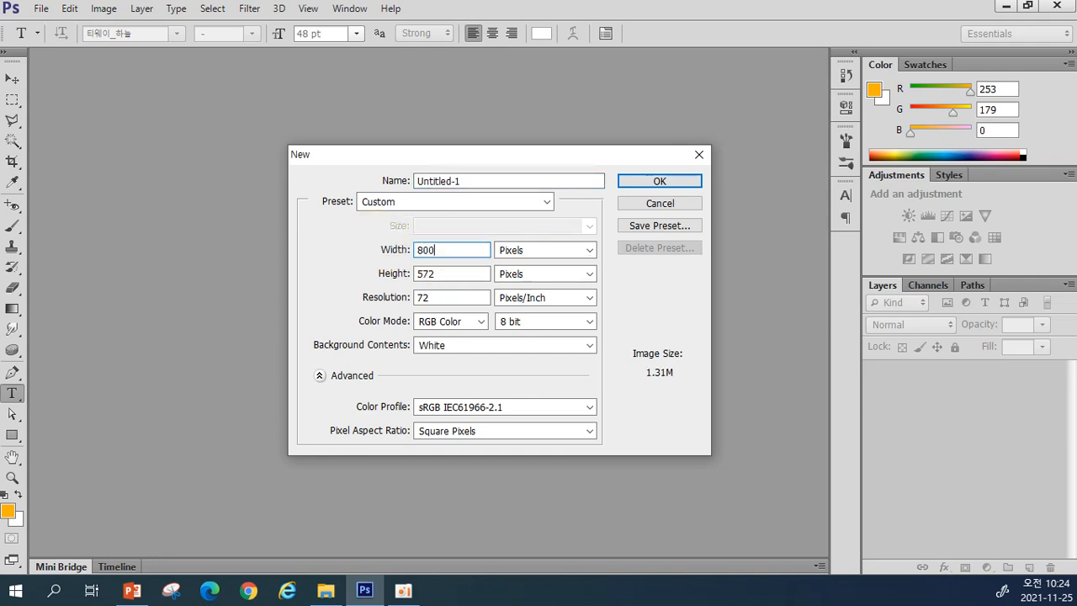
double_click(450, 248)
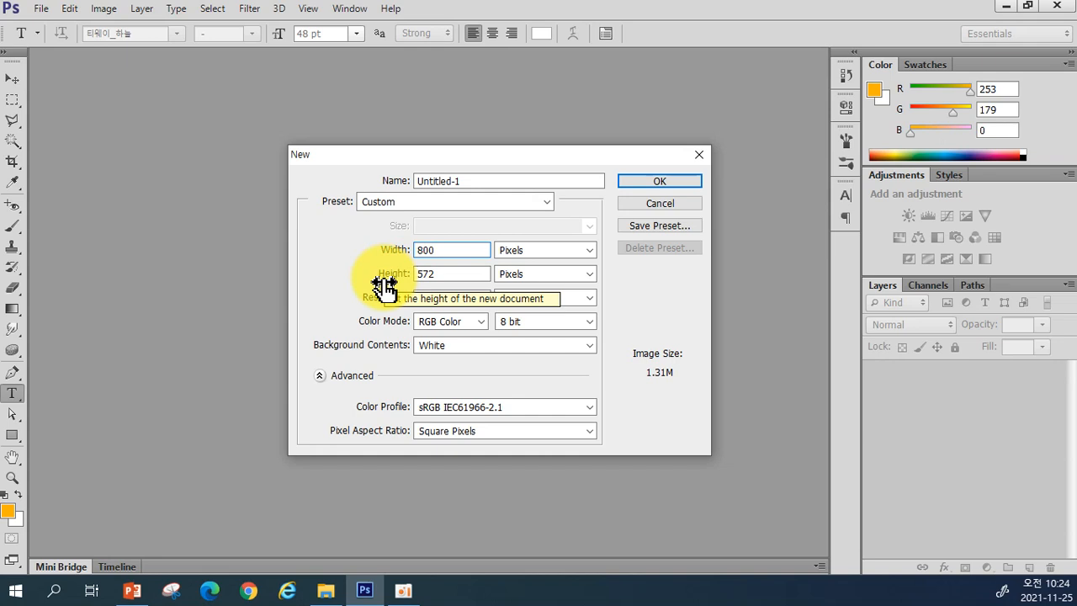
double_click(417, 273)
type("600")
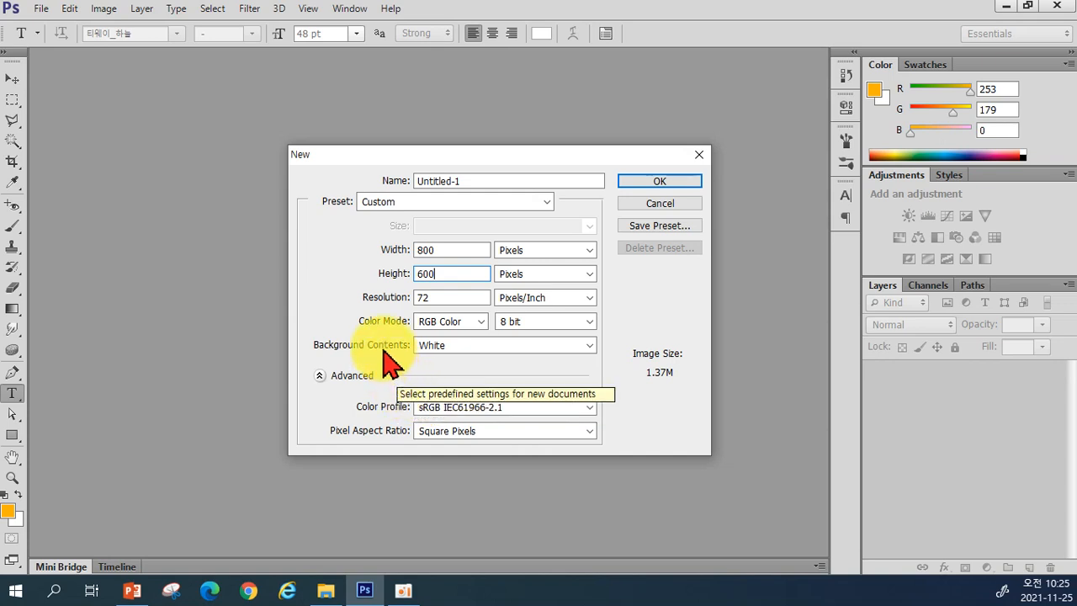
left_click(440, 326)
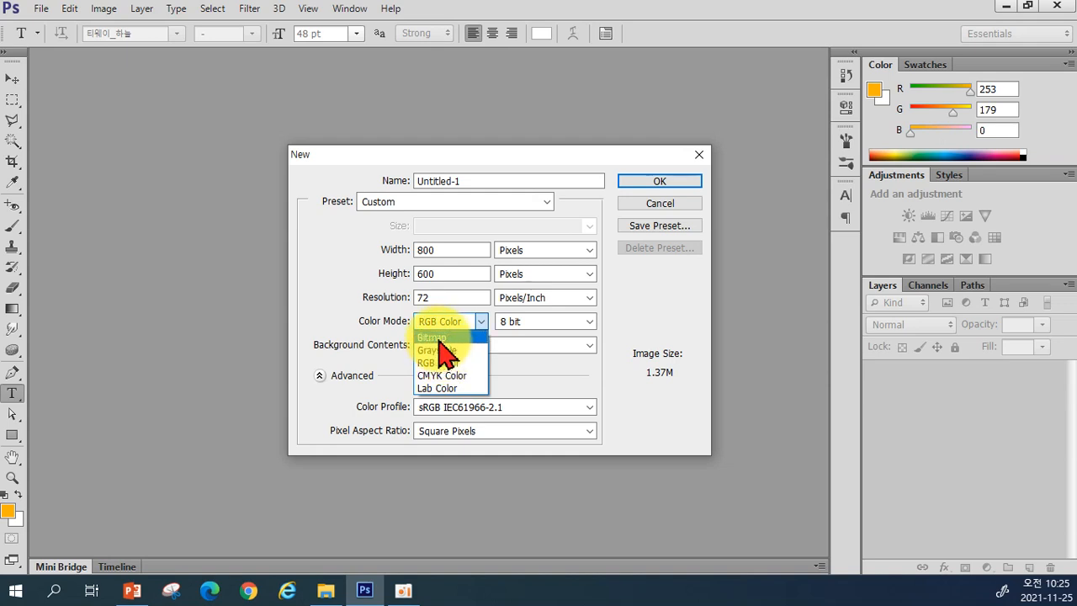
left_click(451, 362)
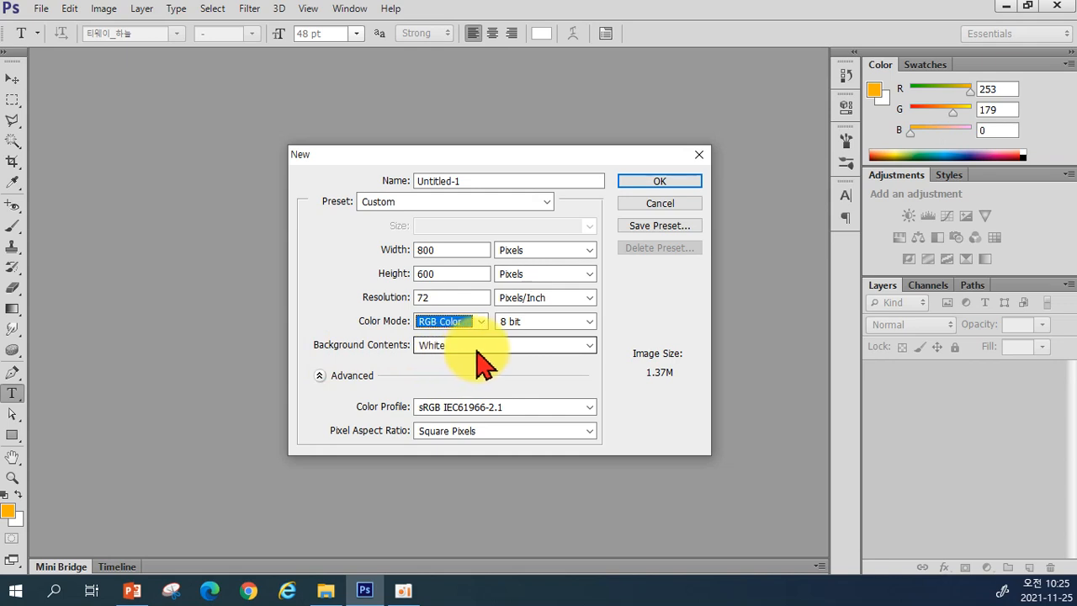
left_click(484, 347)
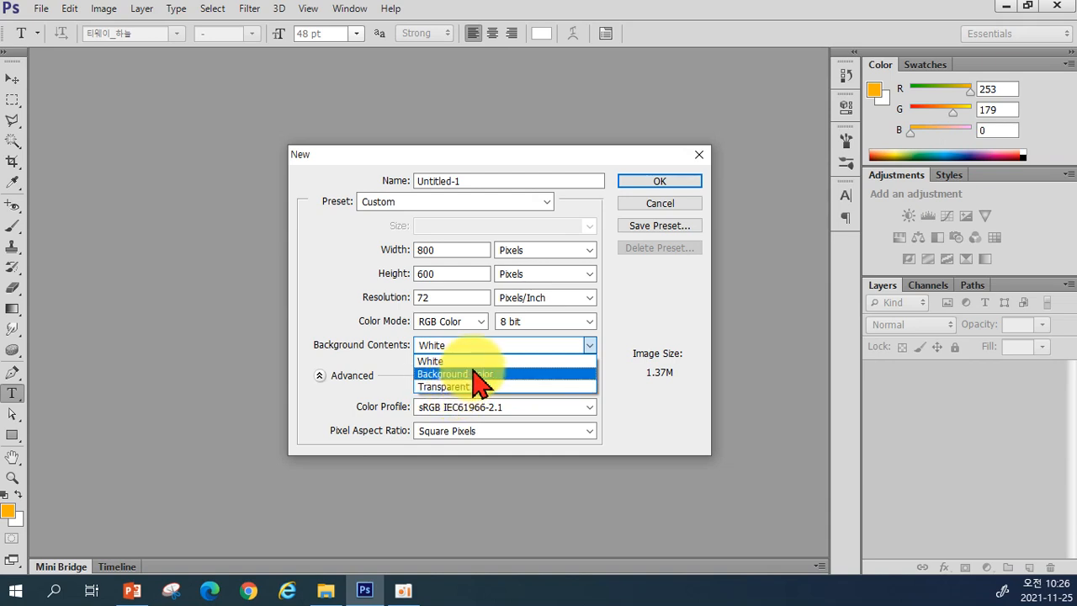
left_click(443, 363)
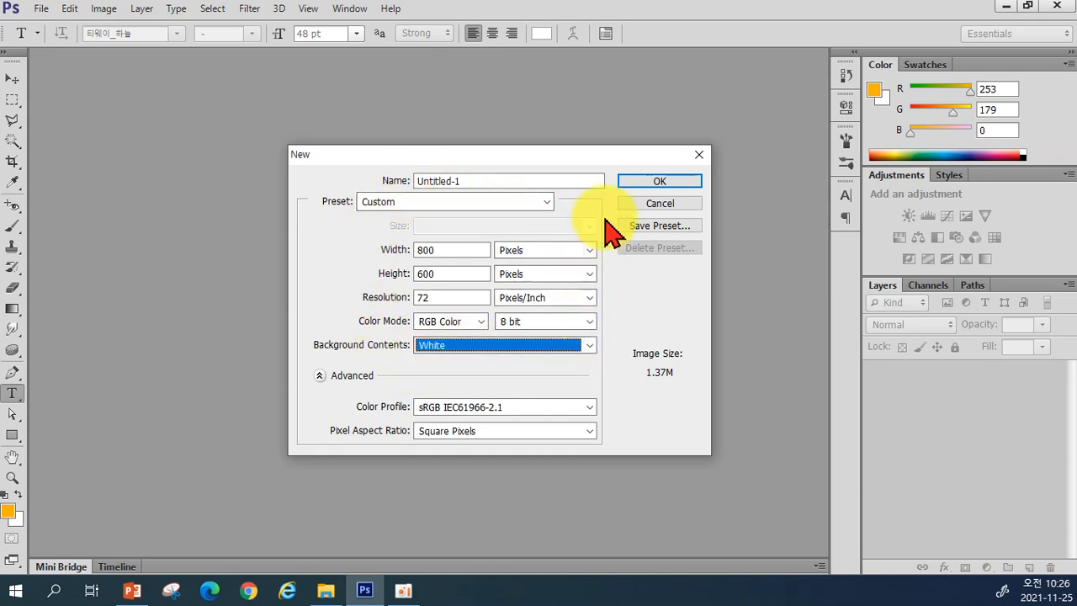
Step: Create the blank white Untitled-1 canvas and open the foreground Color Picker, moved left
left_click(653, 187)
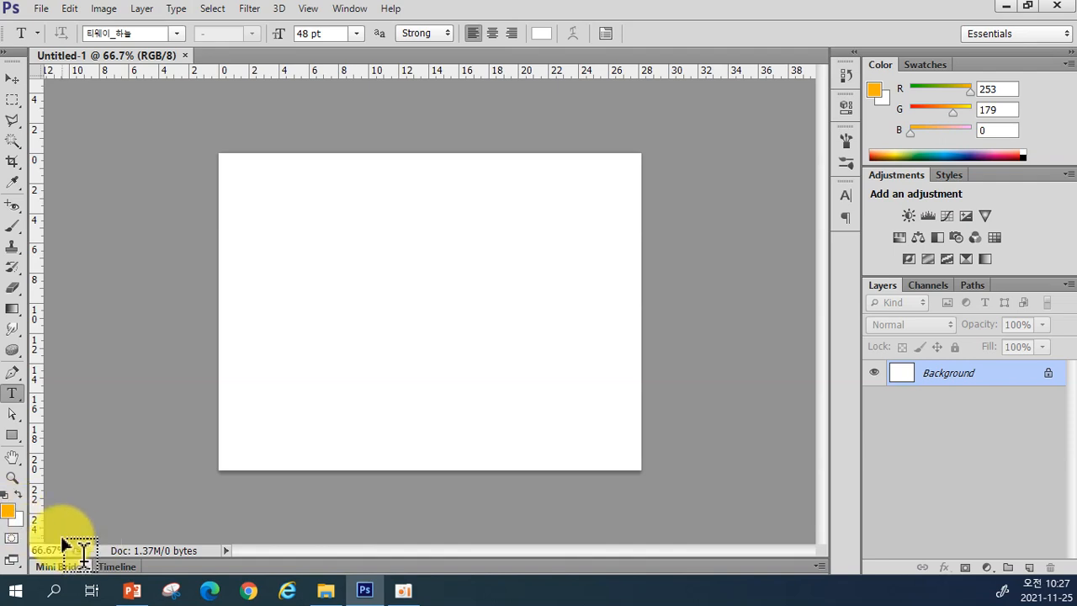
left_click(8, 513)
left_click_drag(766, 252, 507, 237)
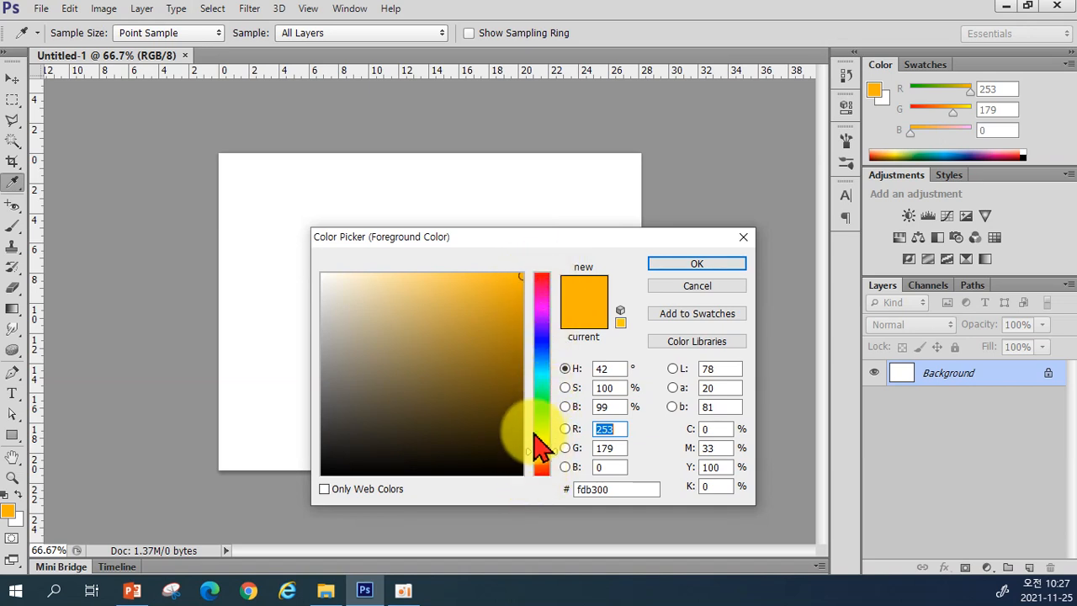
Step: Try several pinks and a magenta in the Color Picker, finally choosing purple #923efa
left_click(543, 294)
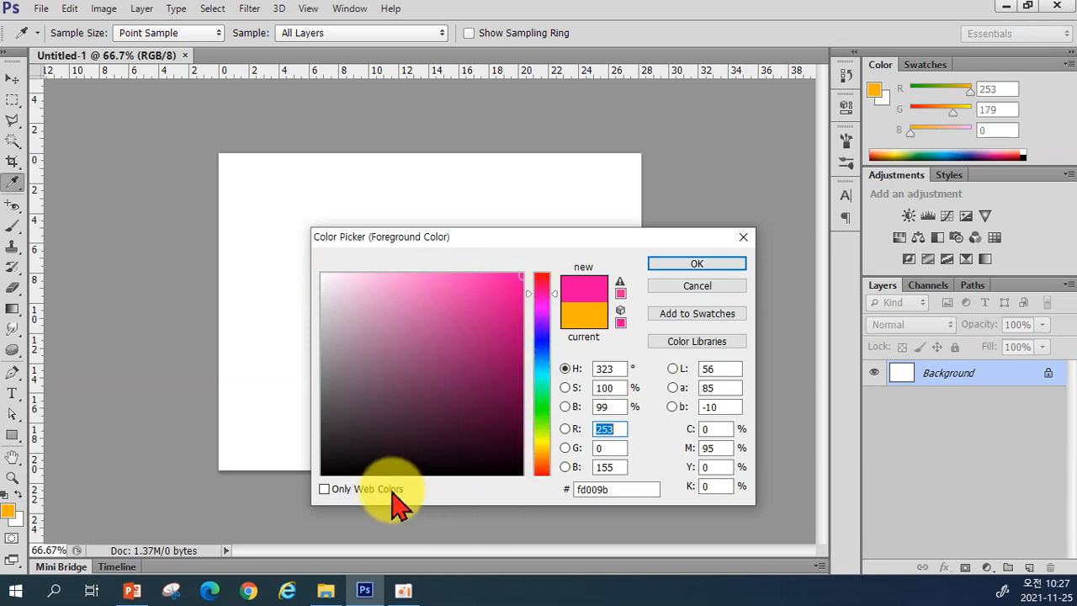
left_click(494, 325)
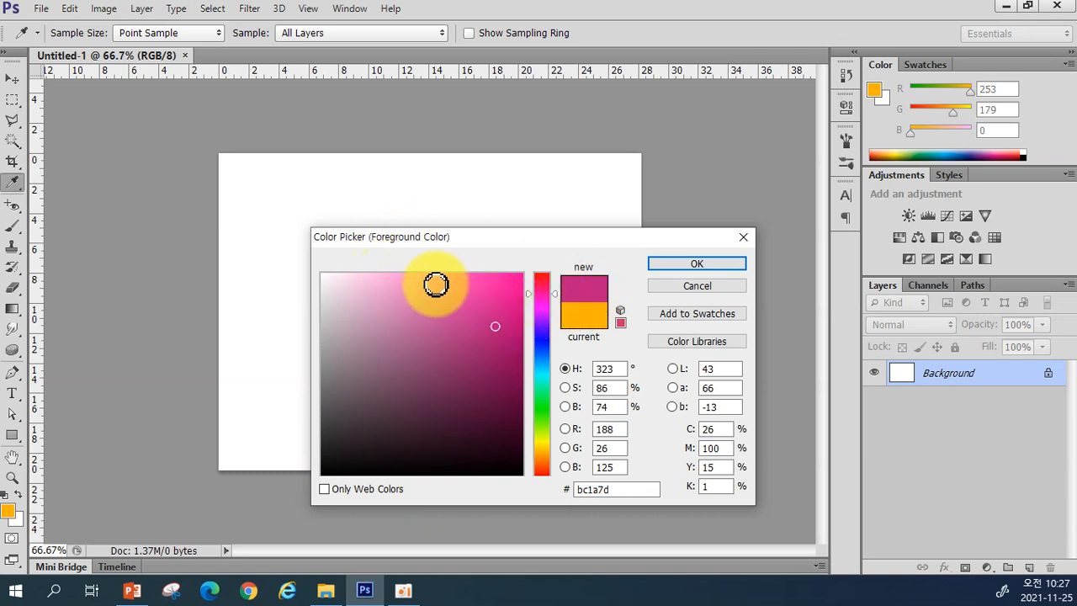
left_click(384, 272)
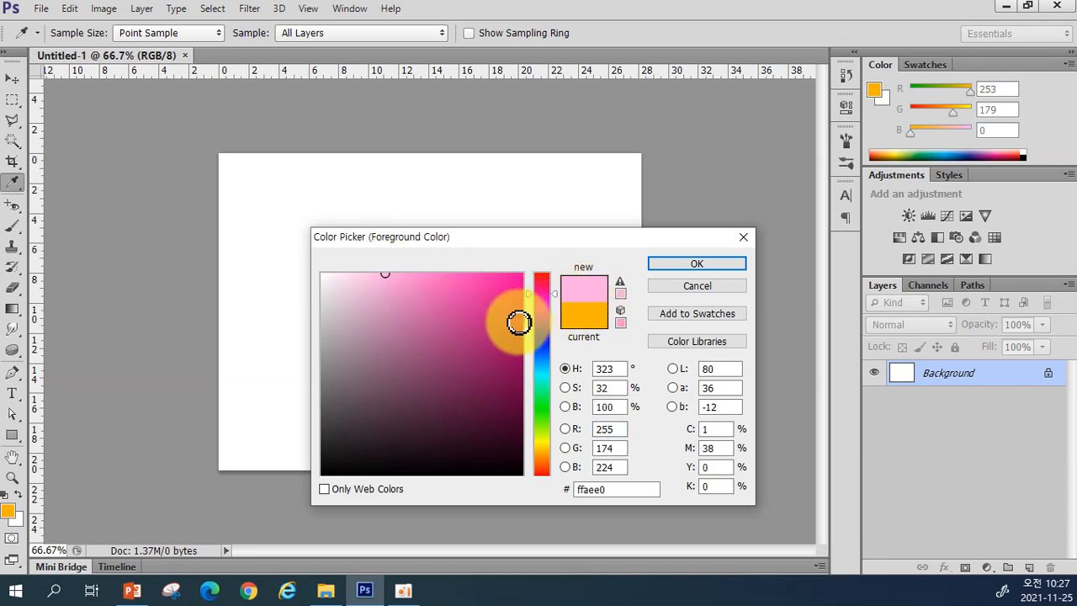
left_click(522, 277)
left_click_drag(522, 276, 524, 260)
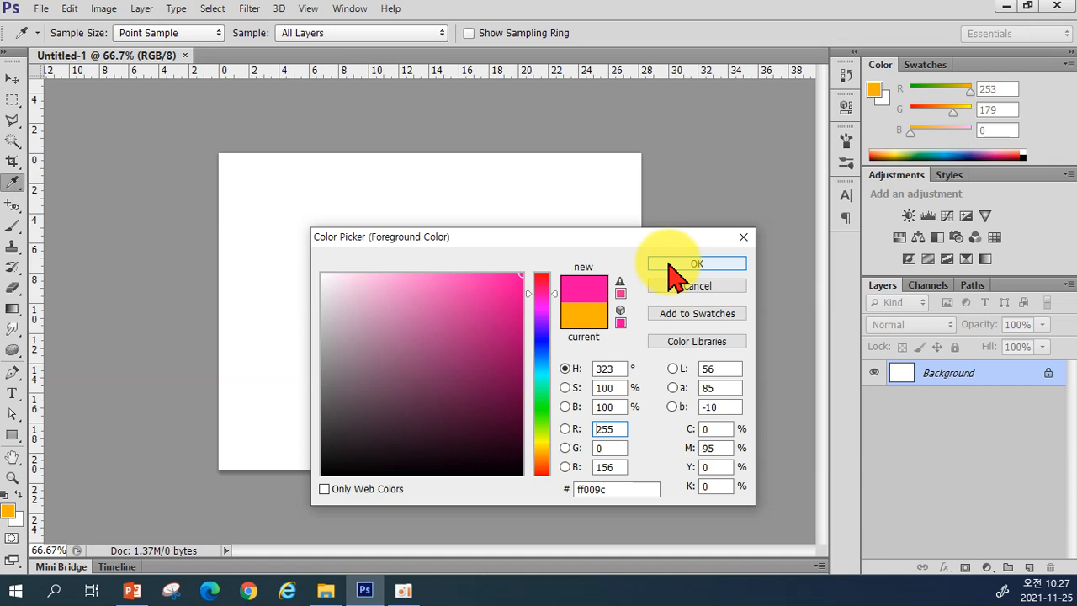
left_click(539, 324)
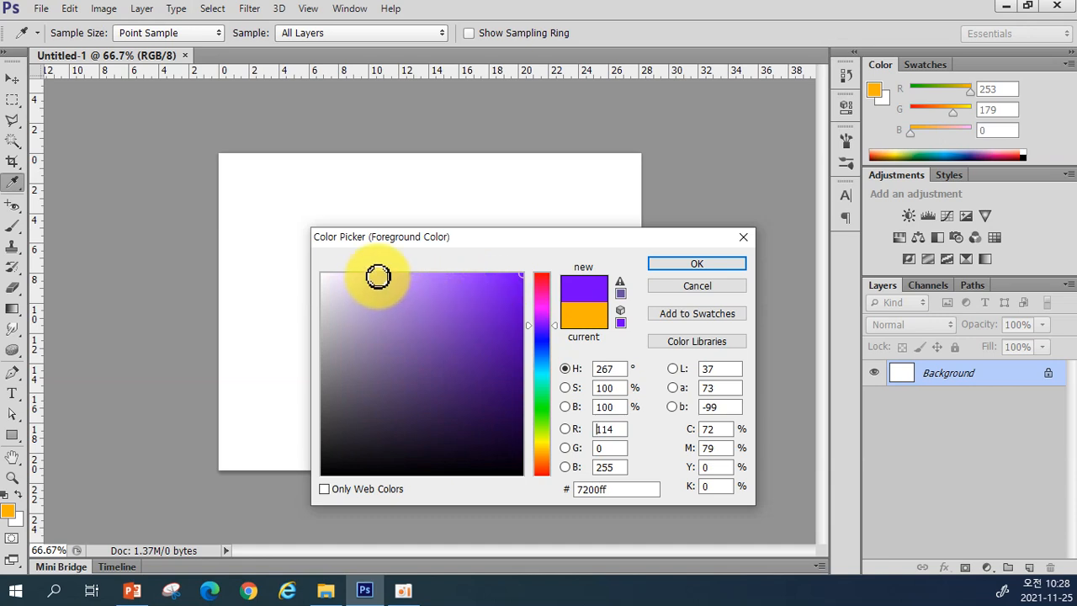
left_click(377, 275)
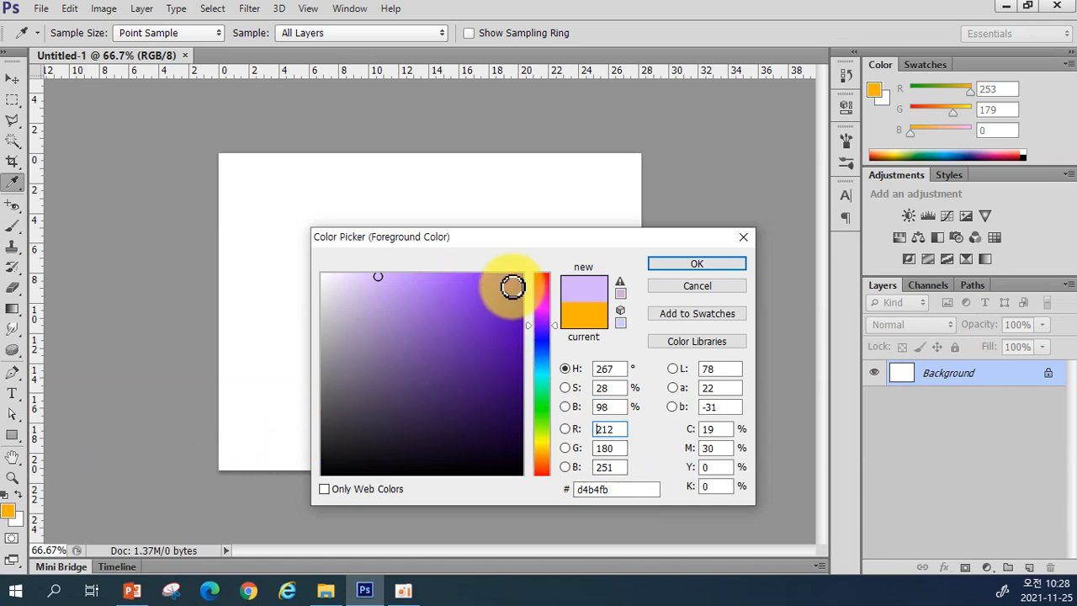
left_click_drag(517, 278, 473, 276)
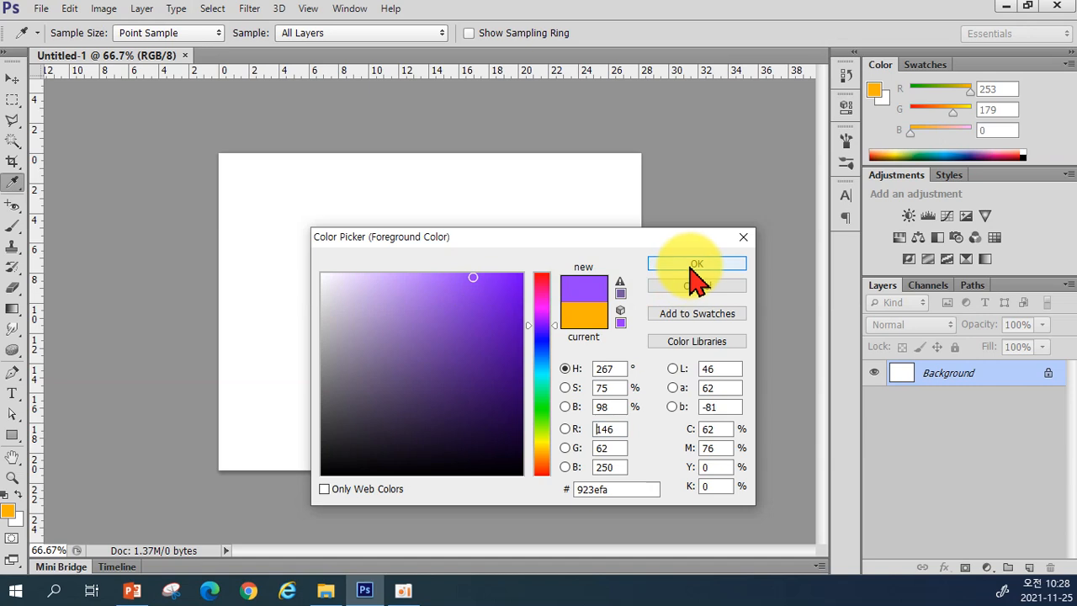
Step: Confirm the picker, then use the Color panel sliders and ramp to reach R112 G113 B181
left_click(689, 263)
key("t")
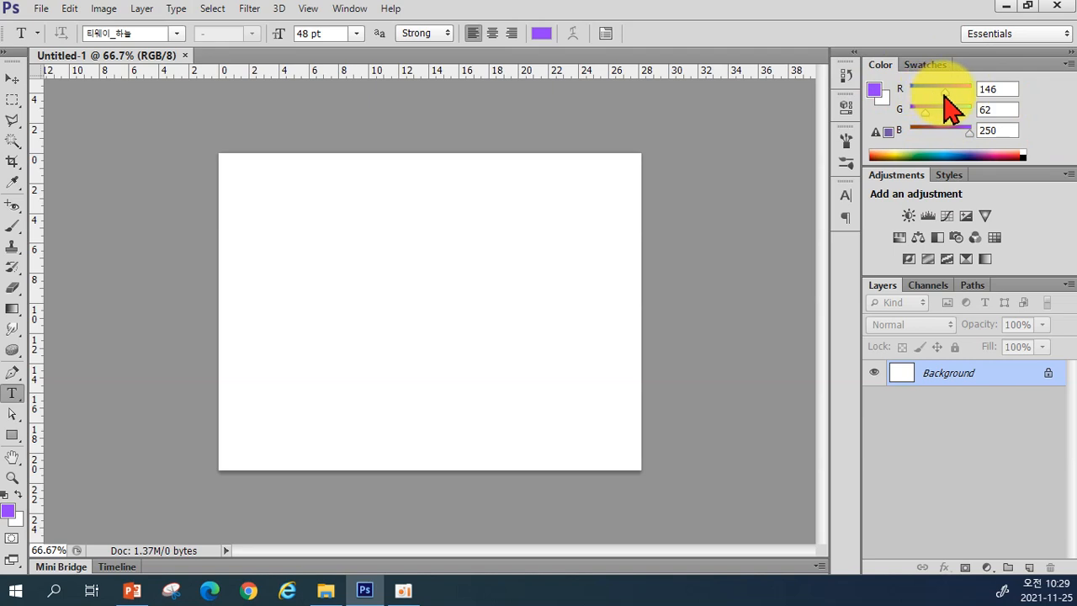
left_click_drag(939, 94, 959, 130)
left_click(925, 154)
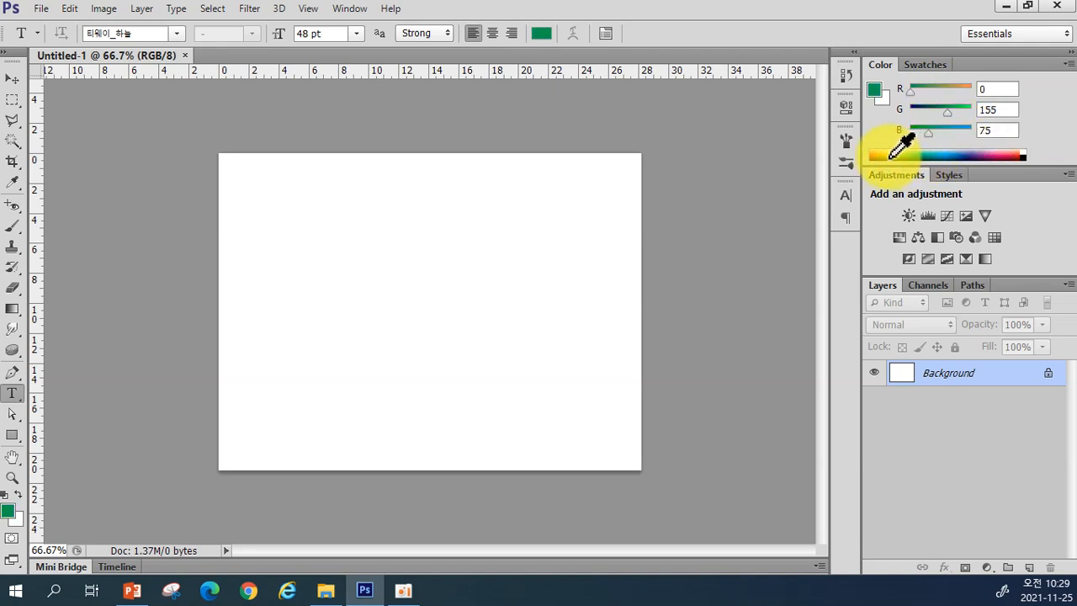
left_click(912, 158)
left_click(969, 154)
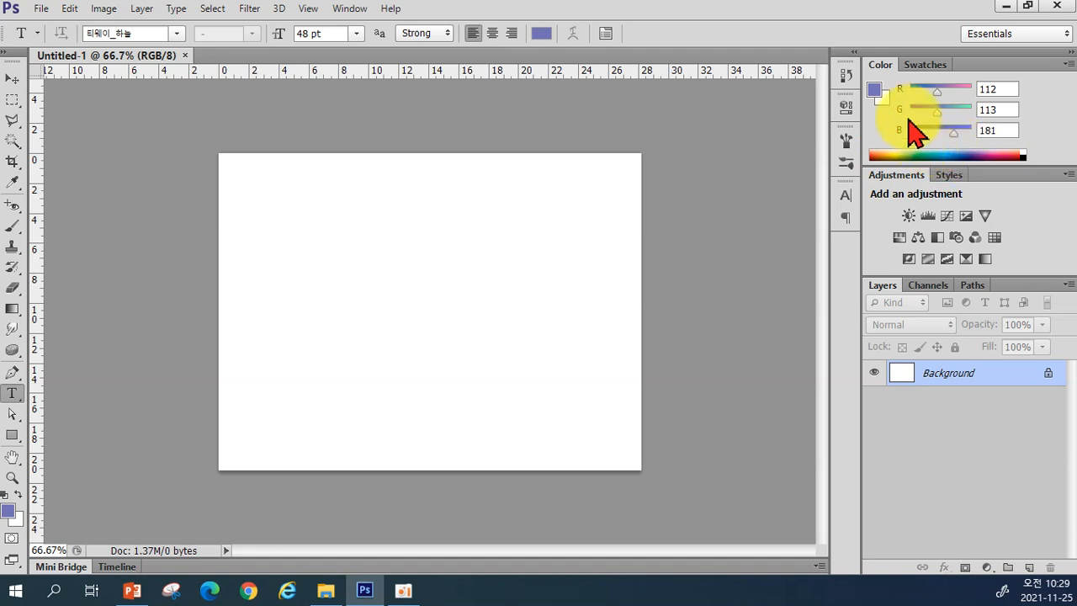
Step: Show the Swatches panel and darken the foreground pink to magenta #d01483 in the Color Picker
left_click(925, 65)
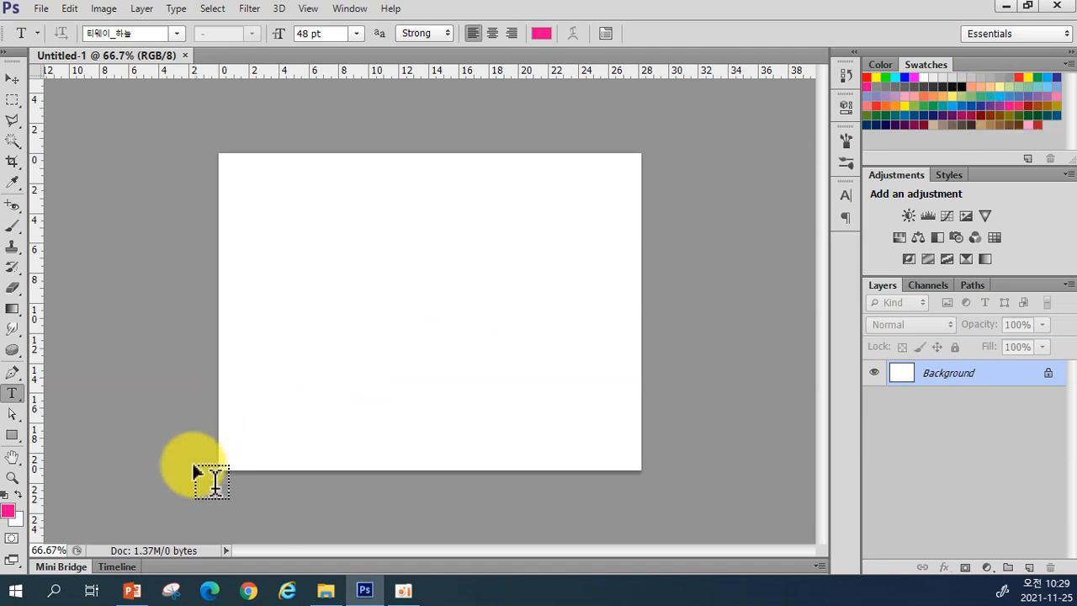
left_click(8, 512)
left_click_drag(505, 349, 503, 310)
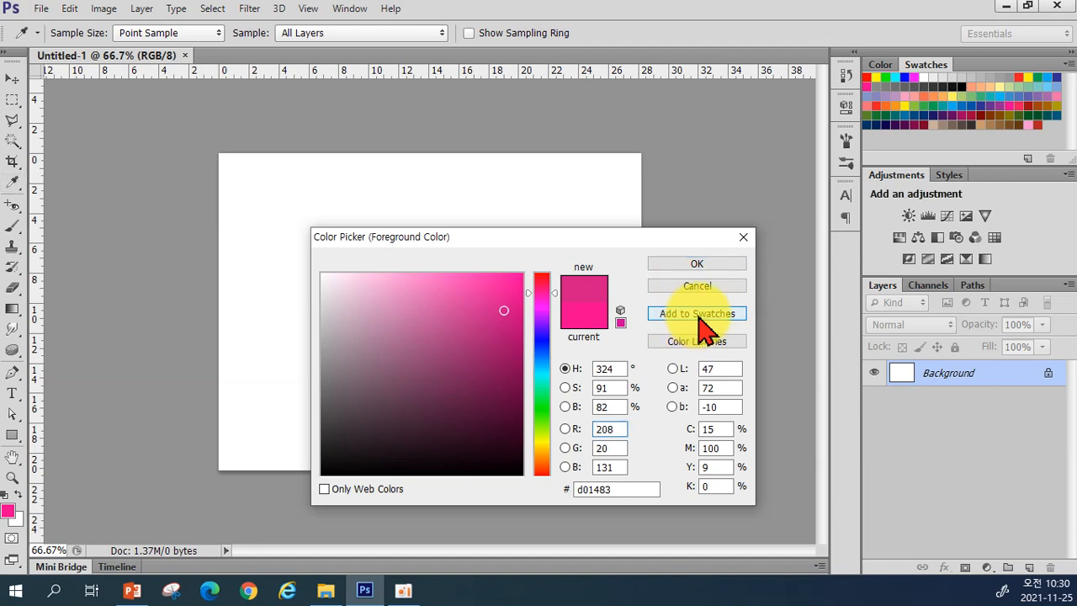
Step: Add #d01483 to the swatches as 'Swatch 3' and apply it as the foreground colour
left_click(697, 326)
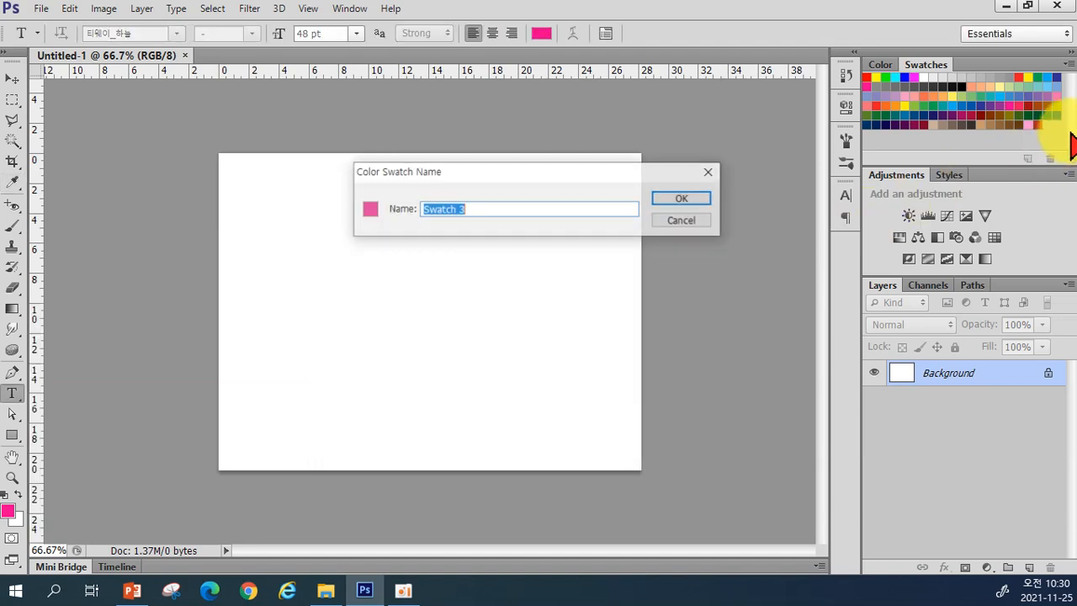
left_click(695, 199)
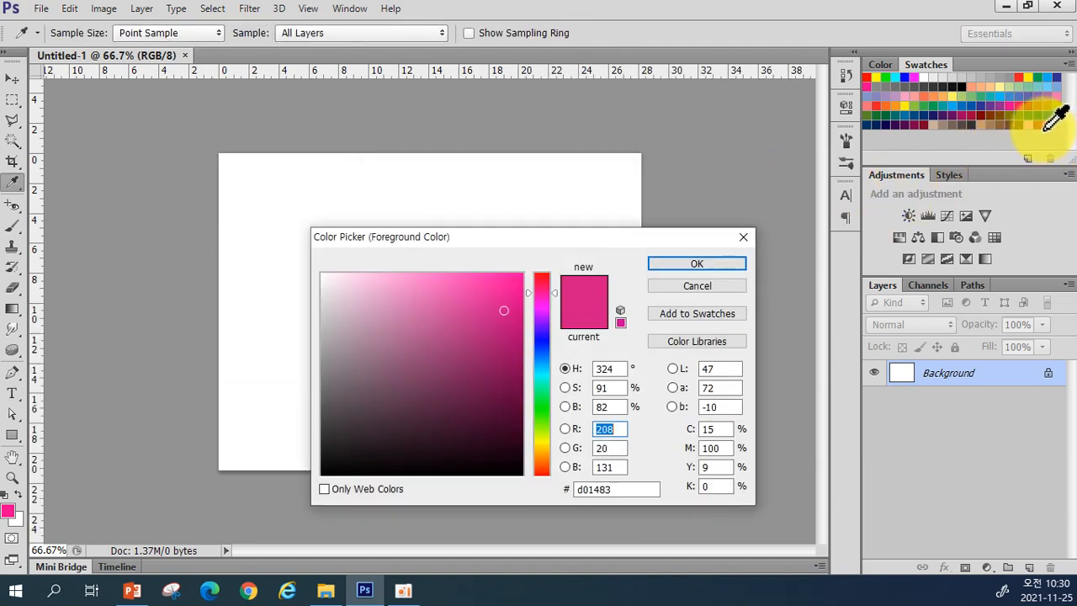
left_click(733, 264)
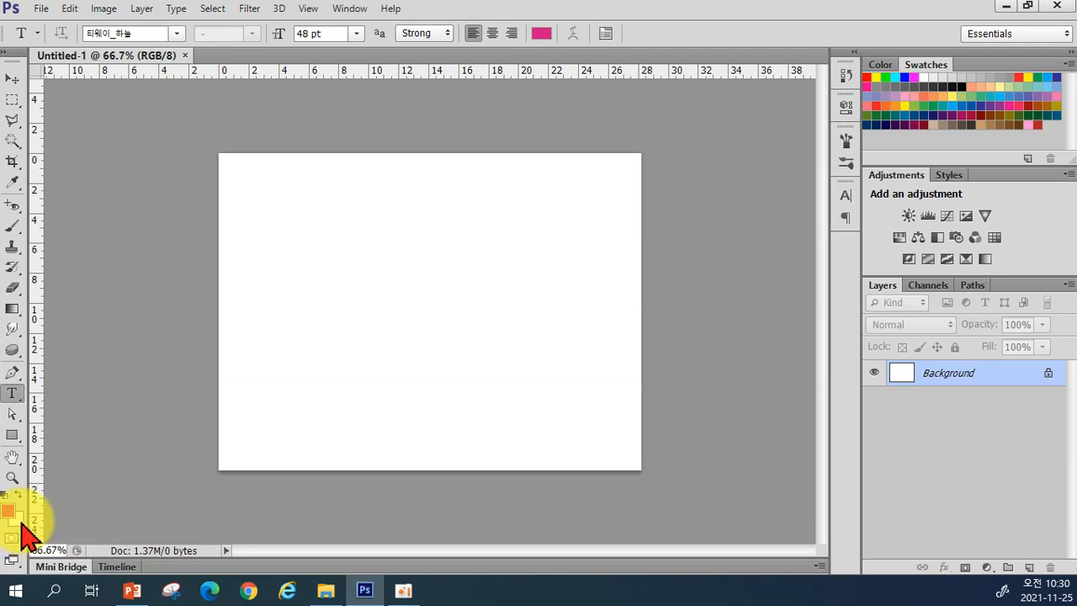
Step: Open the Background Color picker, currently showing white ffffff
left_click(23, 530)
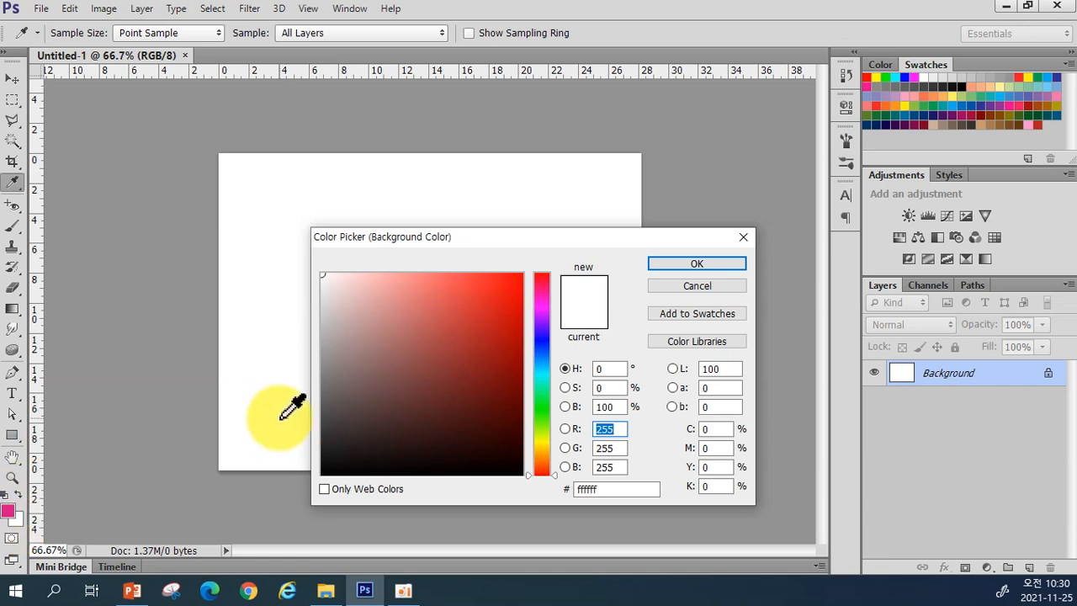
Step: Set the background colour to bright green 3ef877, then return to the Type tool
left_click(547, 397)
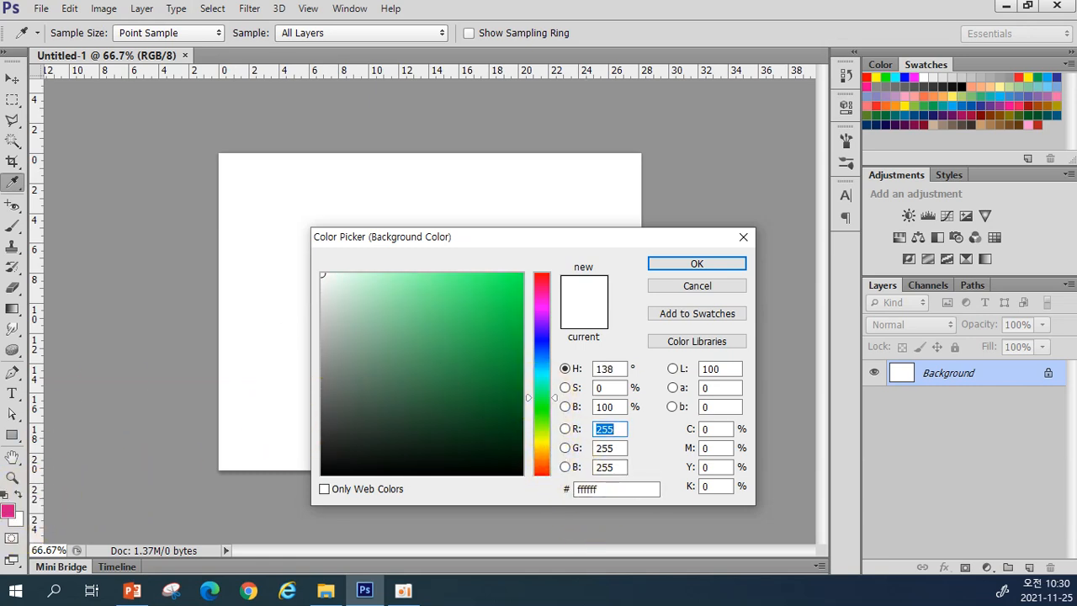
left_click(472, 279)
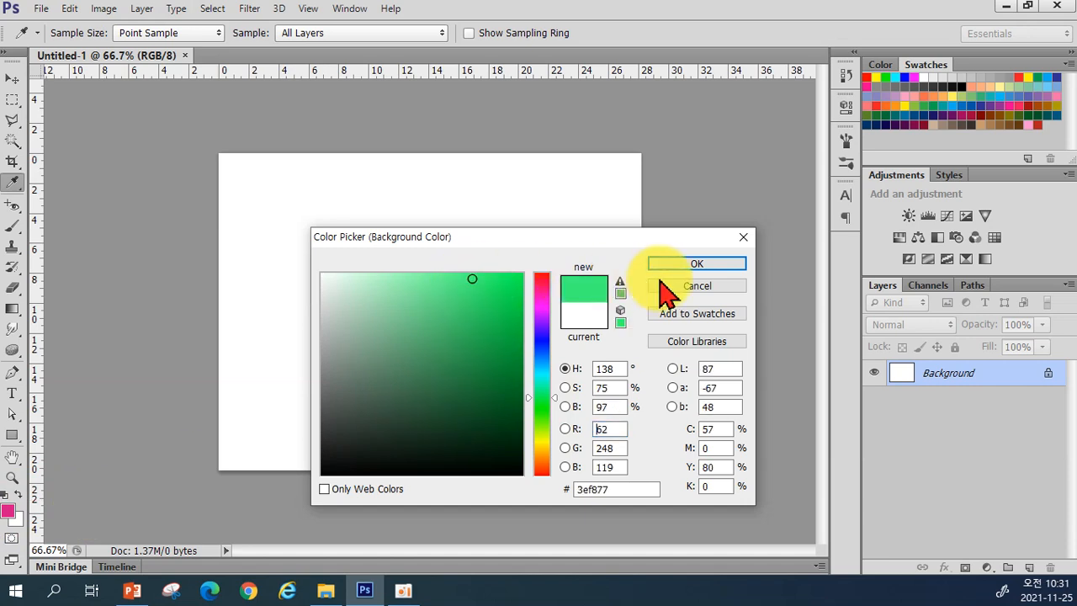
left_click(697, 266)
key("t")
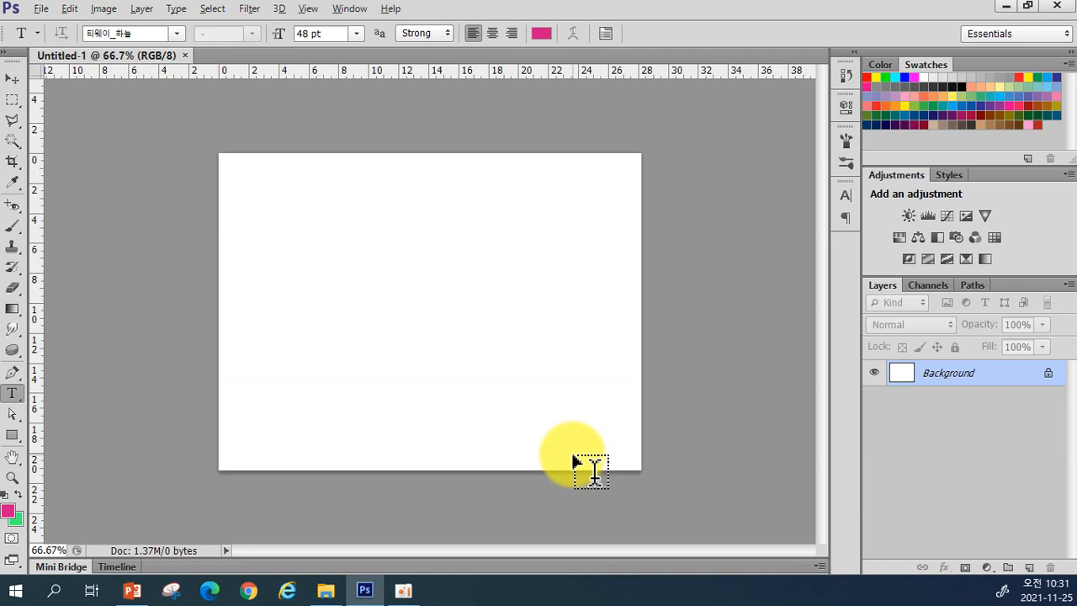
Step: Fill the Background layer with the pink foreground colour using Alt+Backspace
key("alt+BackSpace")
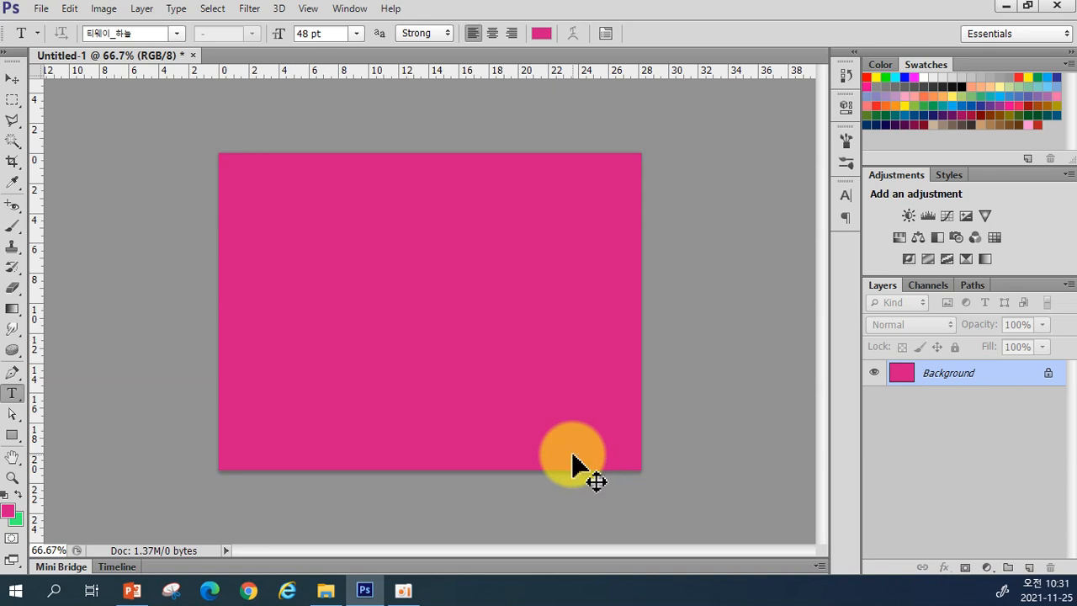
Step: Fill the Background layer with the bright green background colour, replacing the pink
key("ctrl+BackSpace")
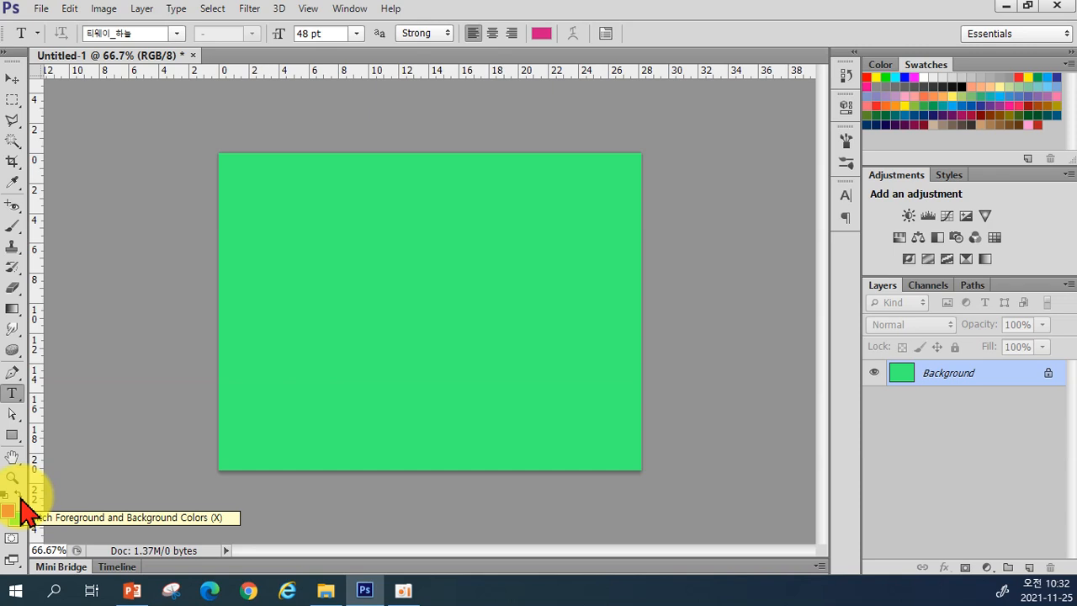
Step: Swap the foreground and background colours several times, then reset them to default black and white
left_click(21, 497)
left_click(20, 498)
left_click(20, 498)
left_click(21, 498)
left_click(21, 498)
left_click(21, 498)
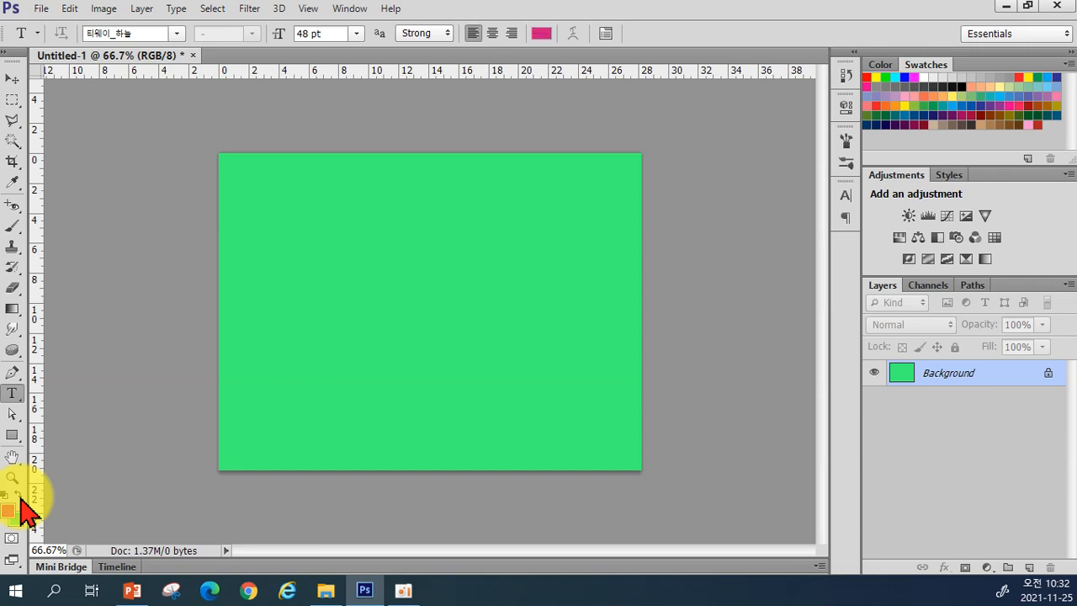
left_click(20, 498)
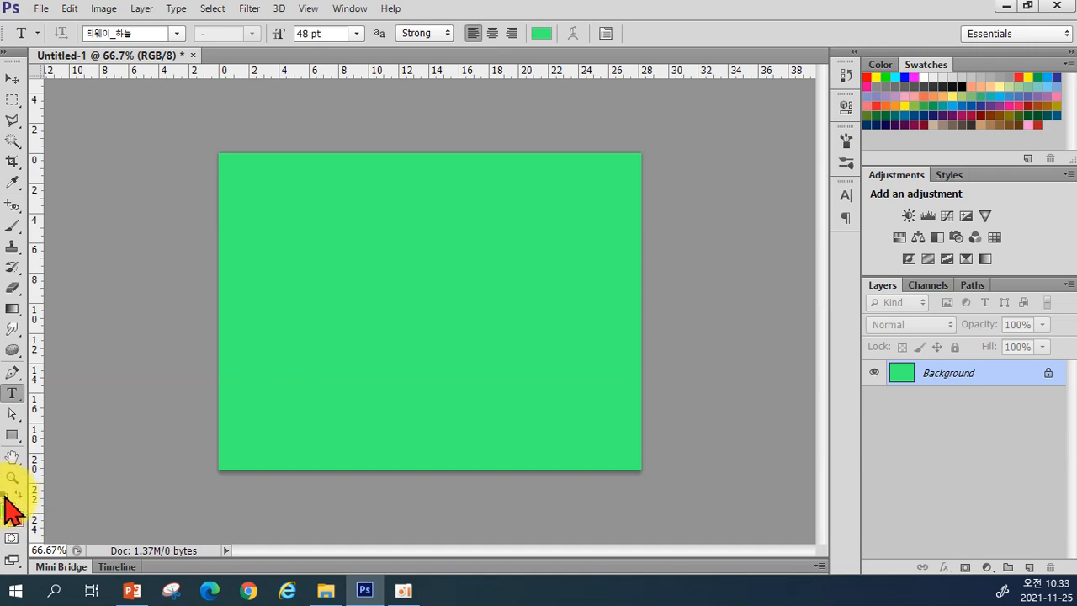
left_click(6, 498)
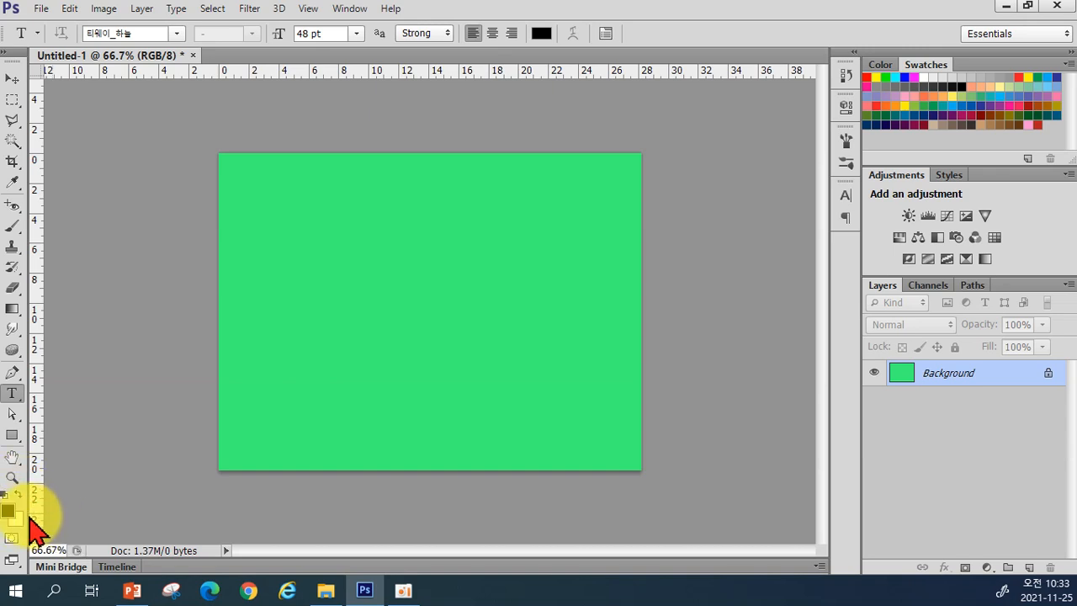
Step: Pick a bright red foreground colour in the Color Picker and return to the text tool
left_click(10, 515)
mouse_move(461, 324)
left_mouse_down()
mouse_move(477, 298)
mouse_move(514, 277)
left_mouse_up()
left_click(678, 264)
key("t")
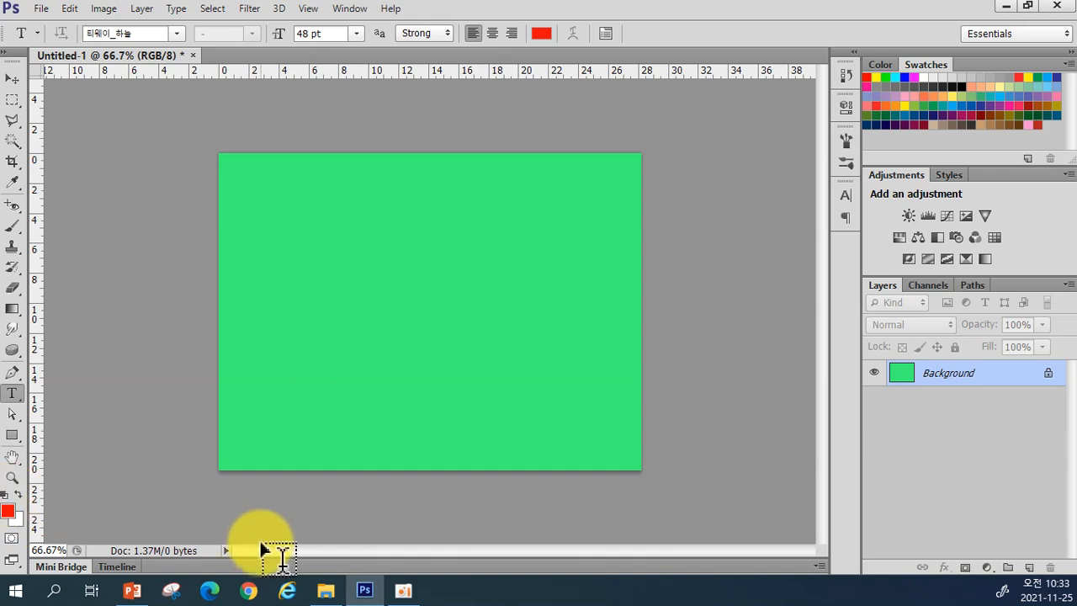
Step: Reset the colours with D and swap them so the foreground ends black, background white
key("d")
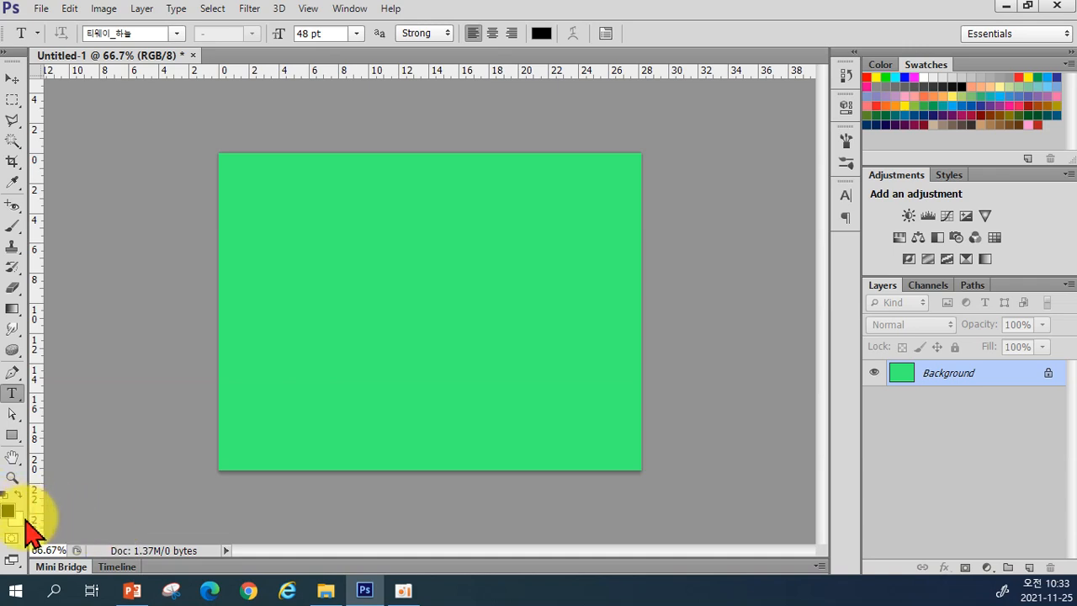
key("x")
key("x")
key("x")
key("x")
key("x")
key("x")
key("x")
key("x")
key("x")
key("x")
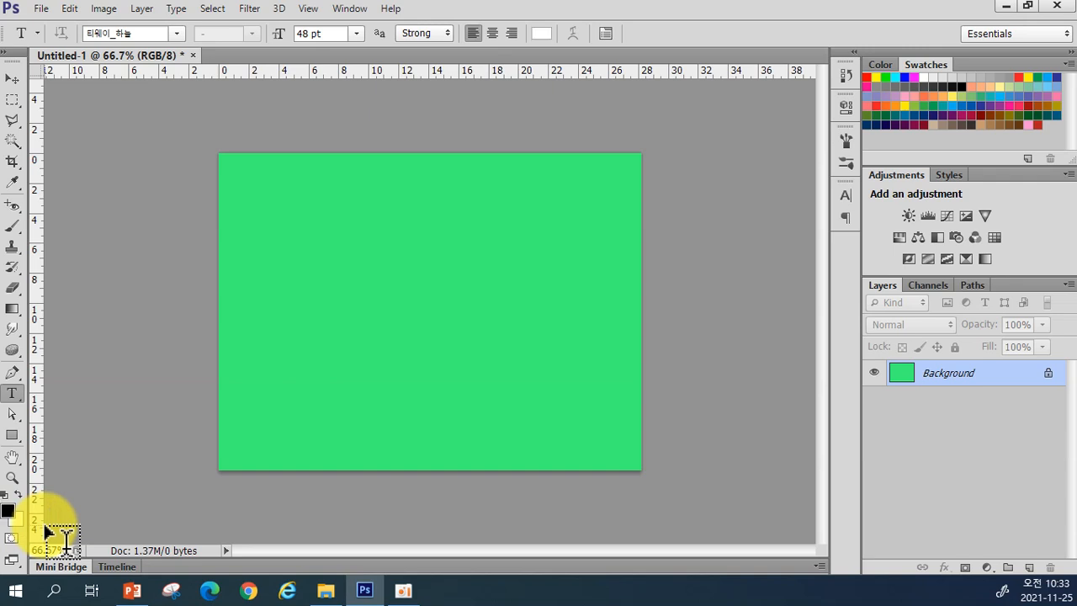
key("x")
key("x")
key("x")
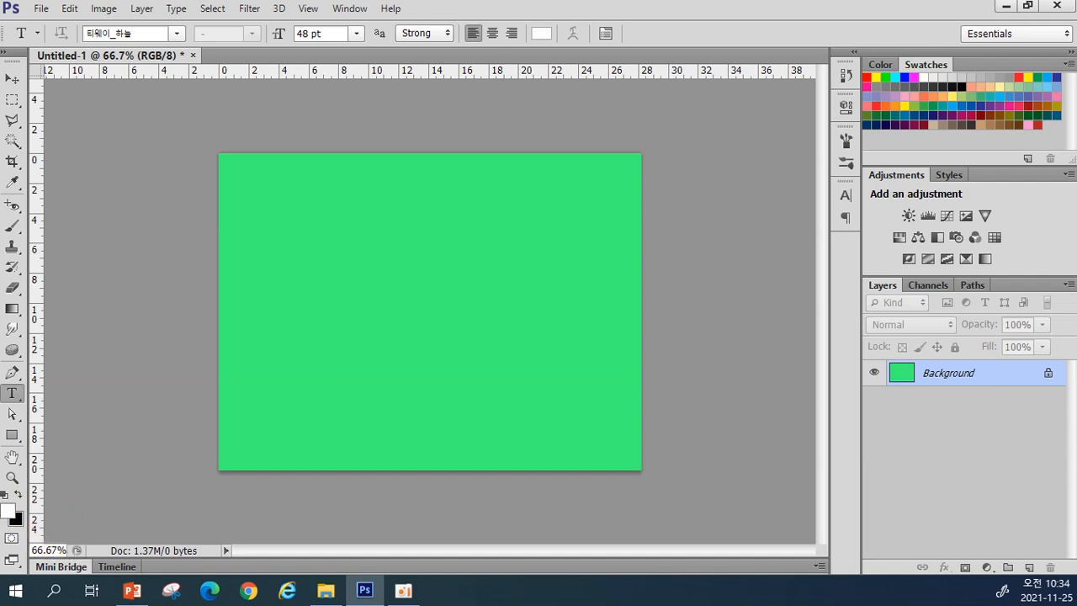
left_click(17, 494)
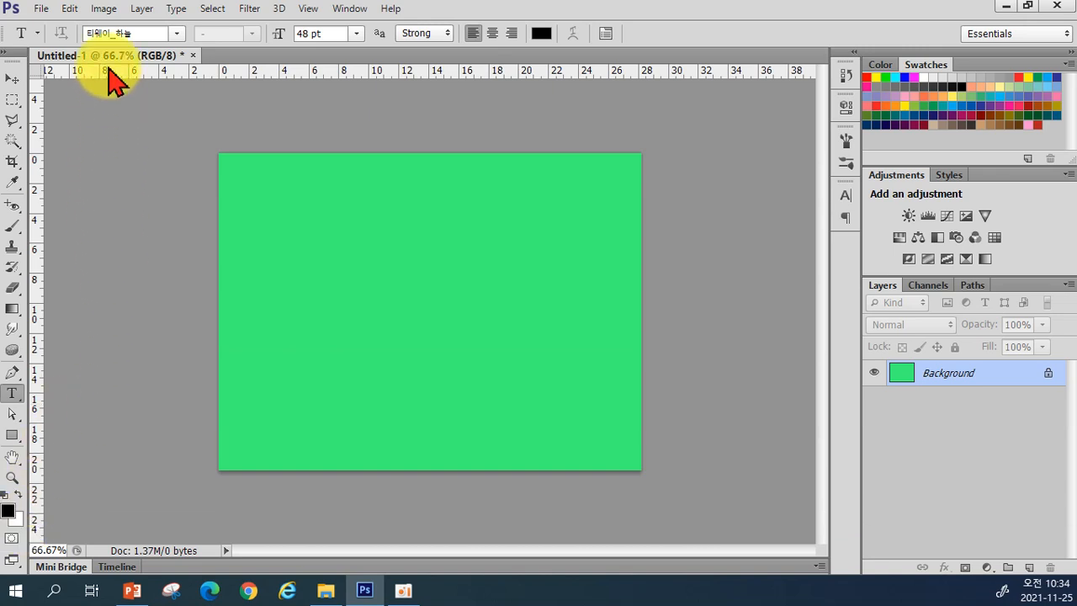
Step: Glance at the Edit menu, then use Ctrl+Z in an attempt to clear the green canvas to white
left_click(69, 9)
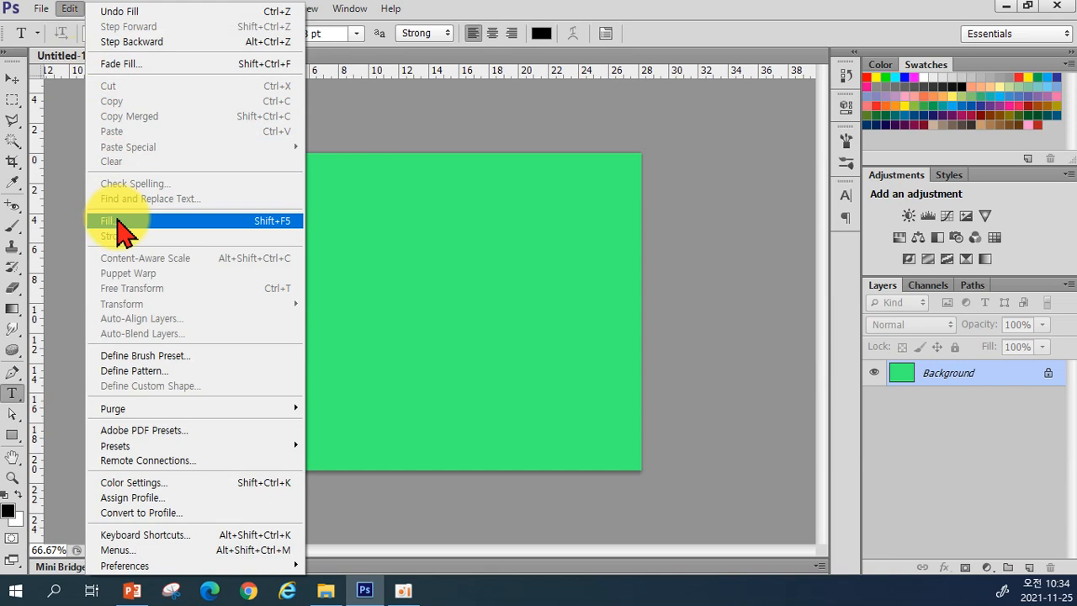
left_click(690, 34)
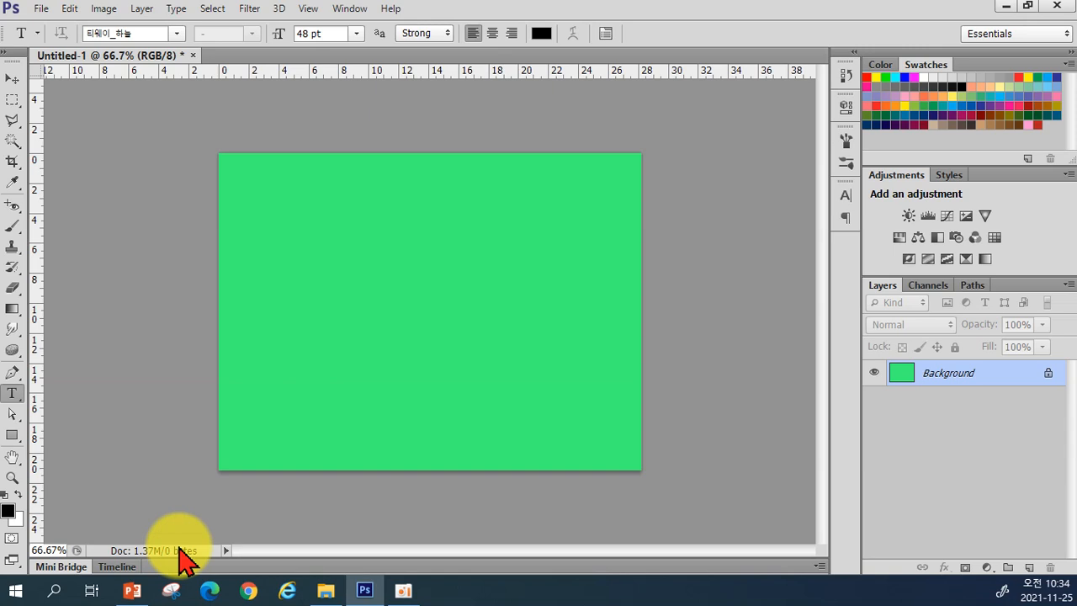
key("ctrl+z")
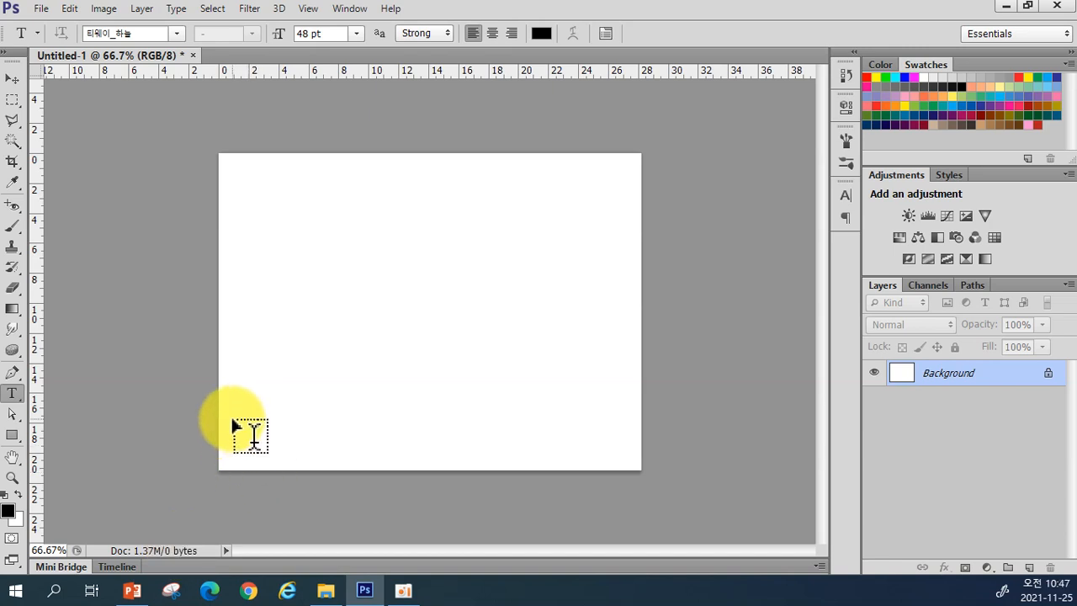
Step: Pick a fully saturated hot pink (ff0267) as the foreground colour in the Color Picker
left_click(9, 511)
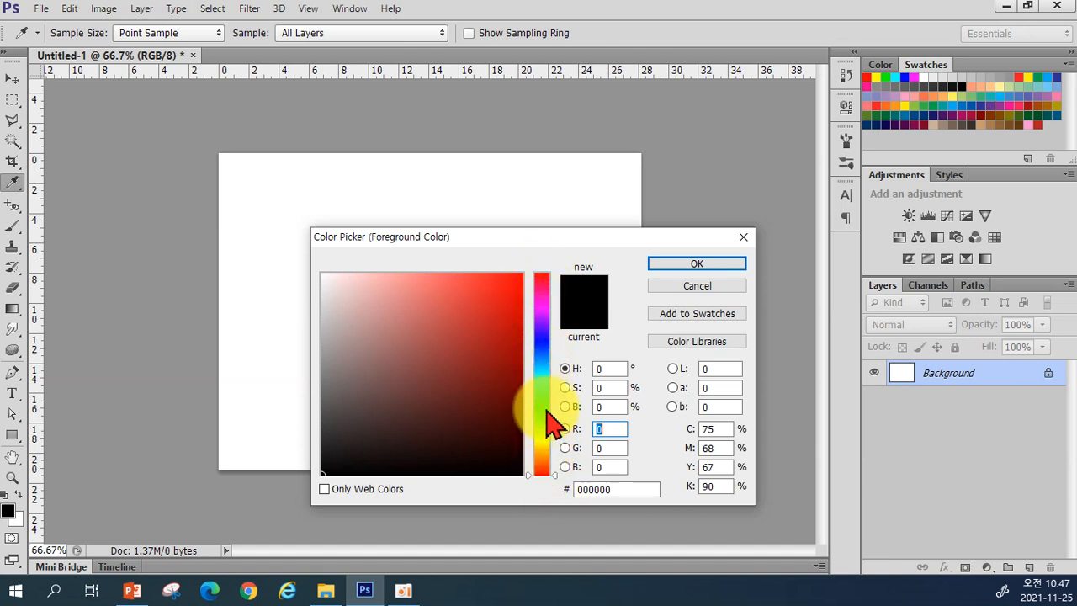
left_click(543, 298)
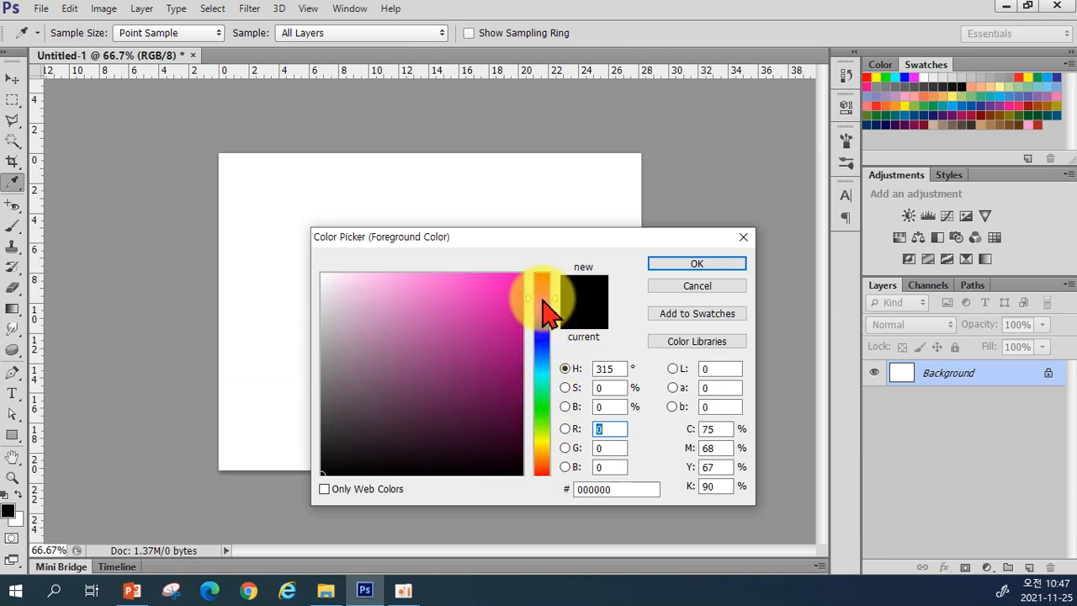
left_click(544, 286)
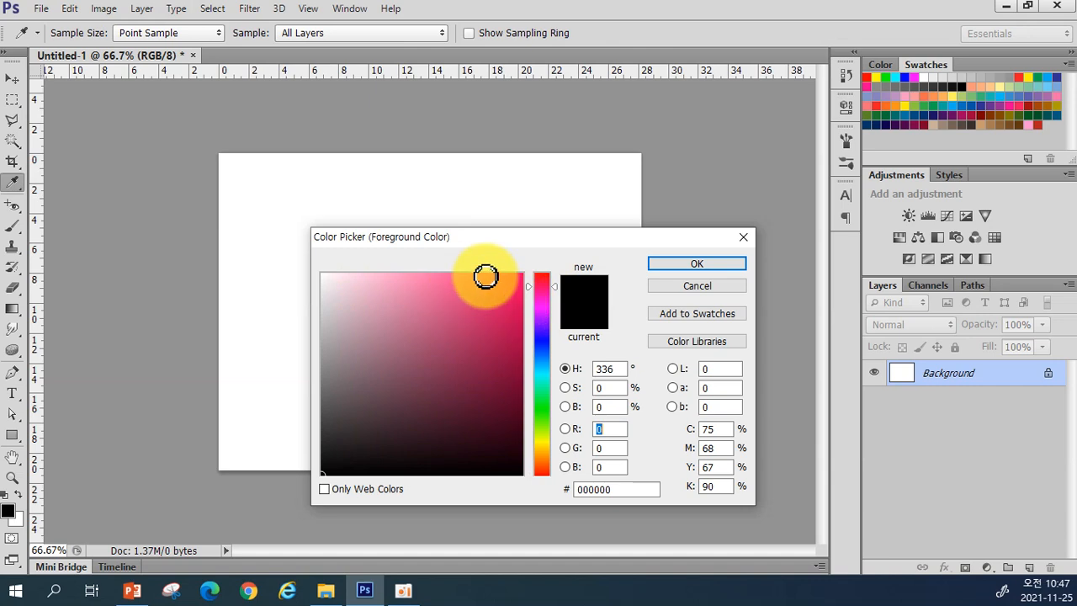
left_click(520, 274)
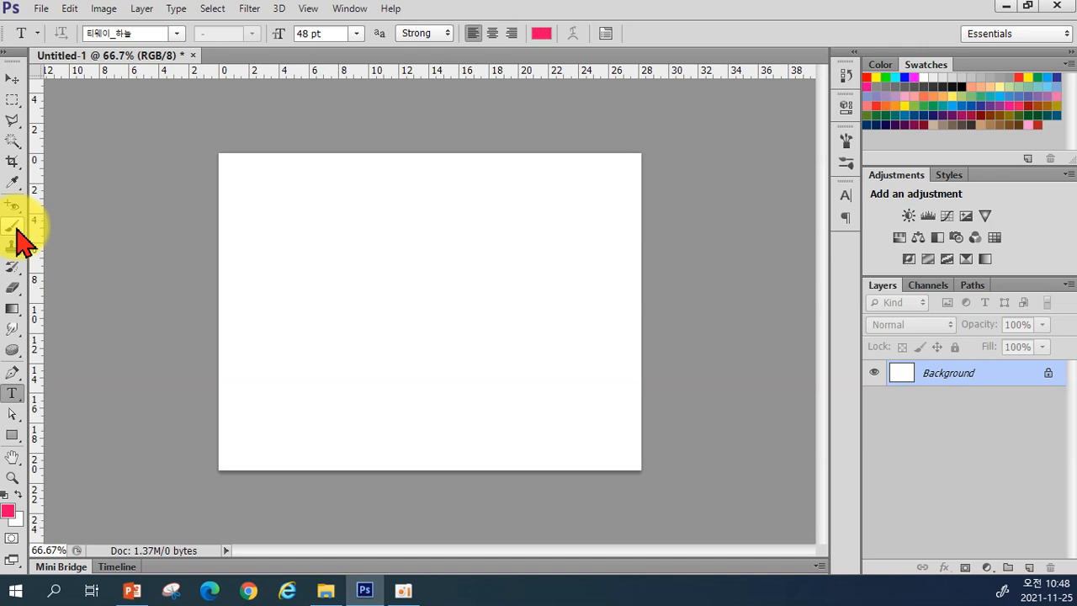
Step: Select the Brush tool and set a Soft Round tip at 5 px size with 0% hardness
left_click(14, 226)
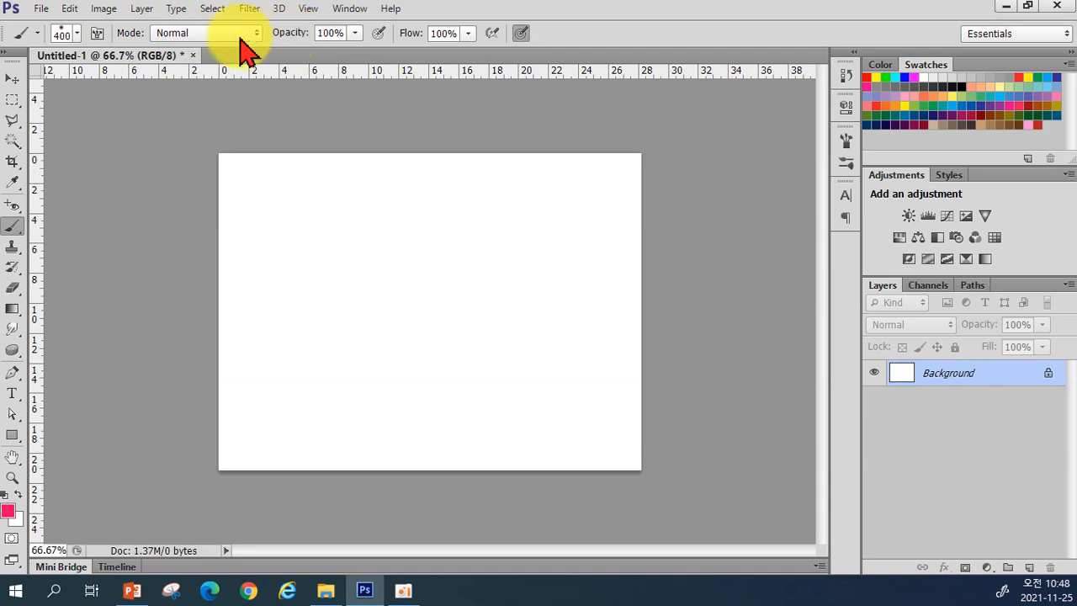
left_click(78, 33)
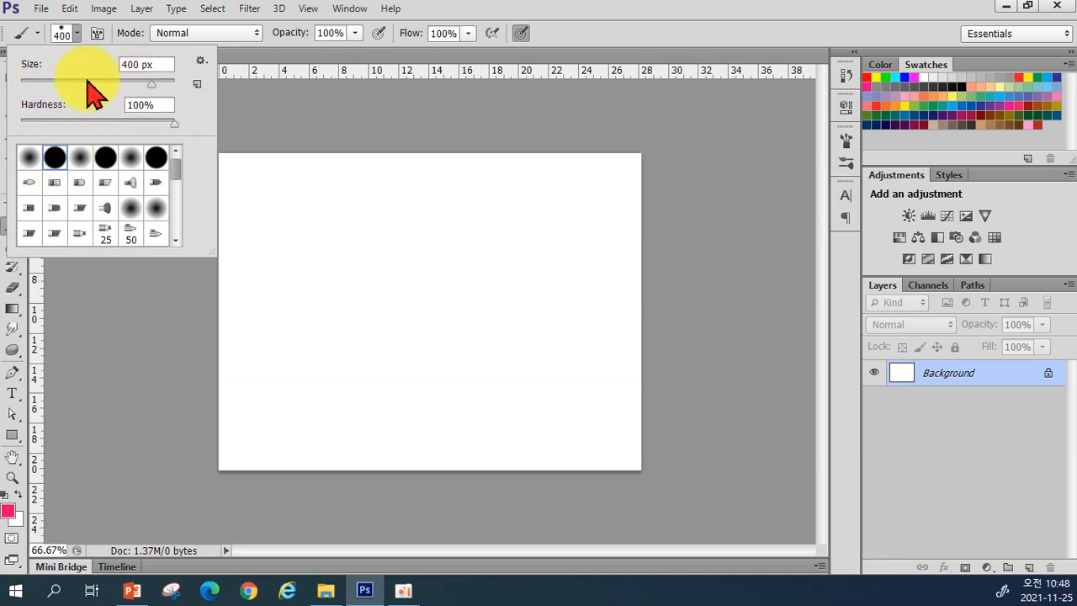
left_click_drag(151, 83, 25, 86)
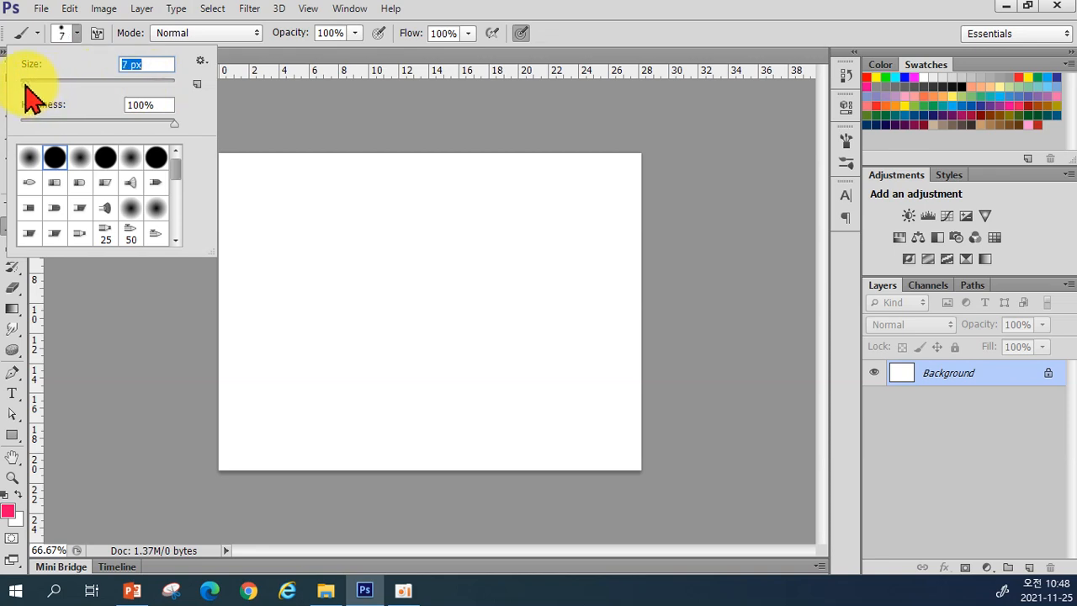
type("5")
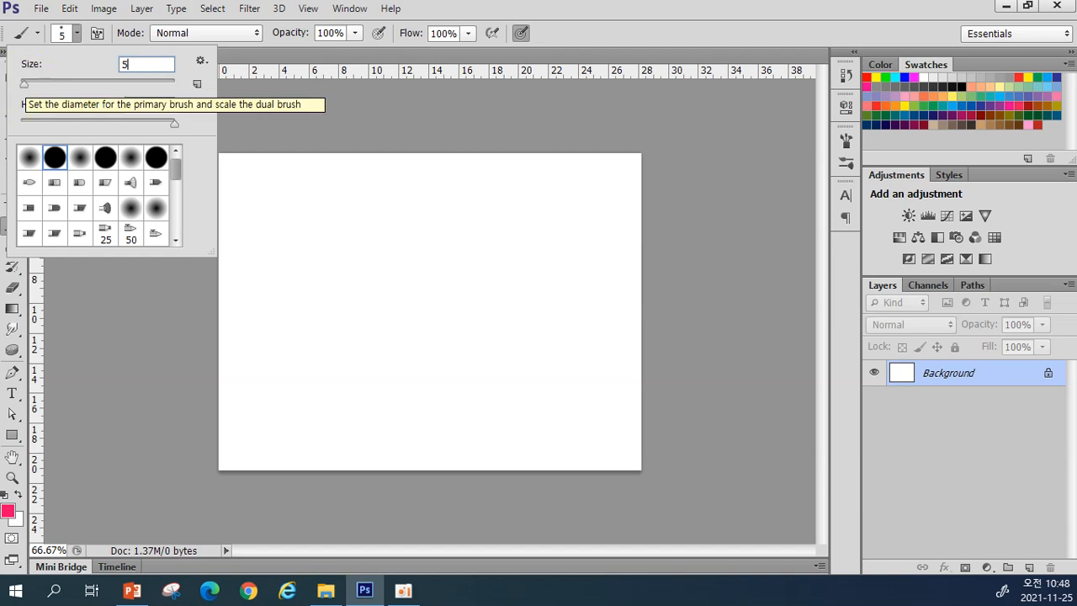
left_click(40, 84)
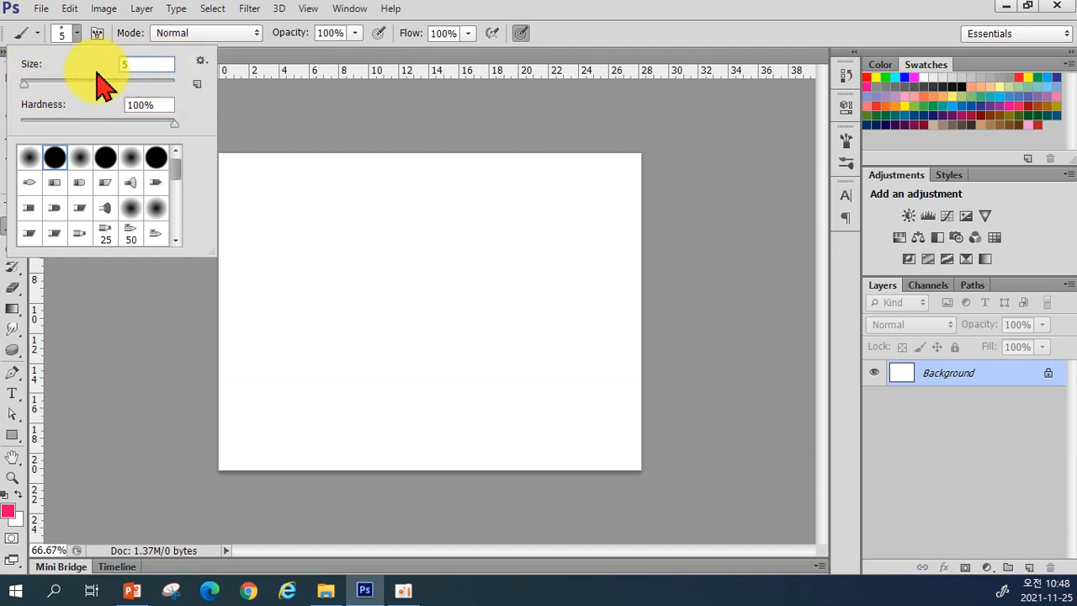
key("Return")
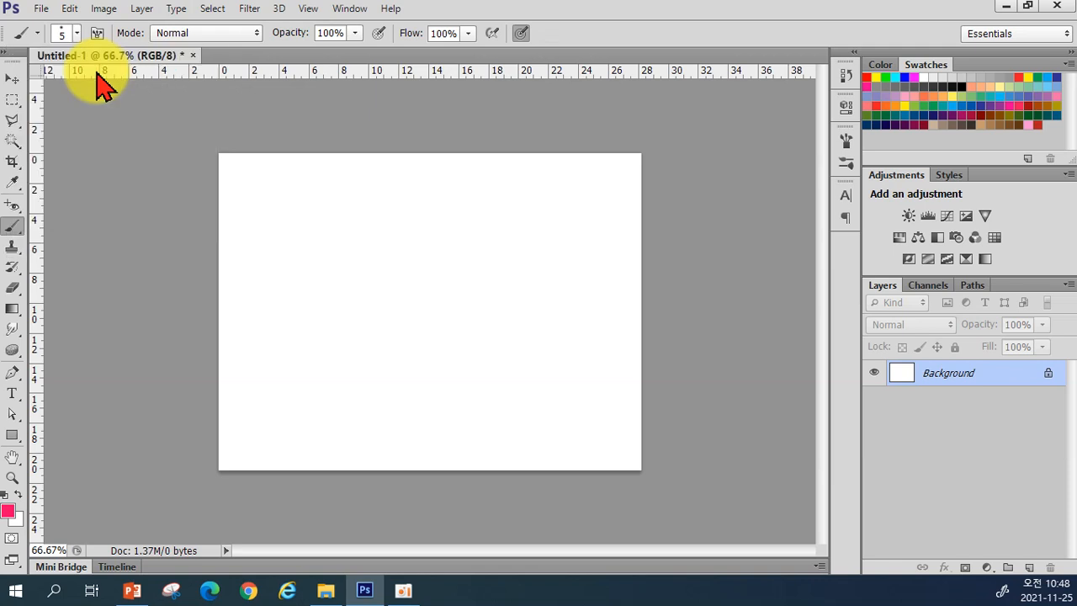
left_click(78, 34)
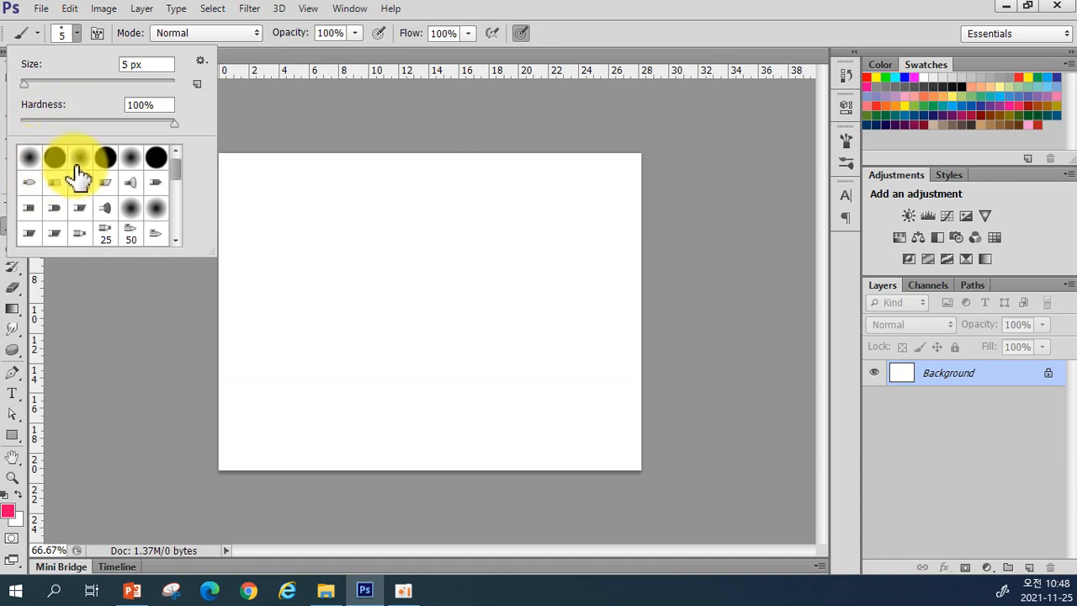
left_click_drag(176, 170, 178, 194)
scroll(177, 195, "down", 10)
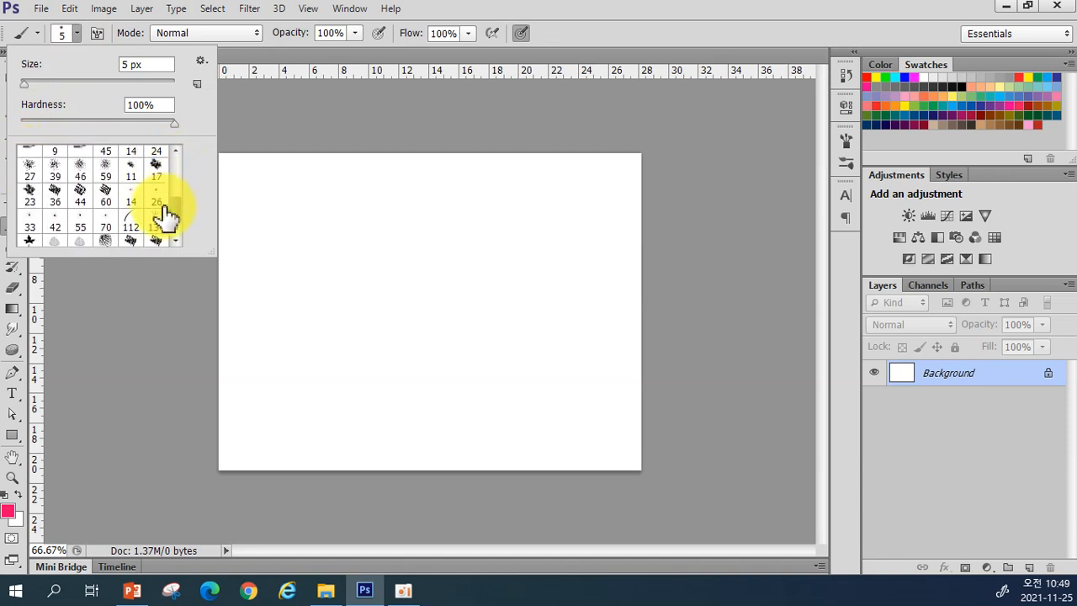
scroll(177, 210, "up", 10)
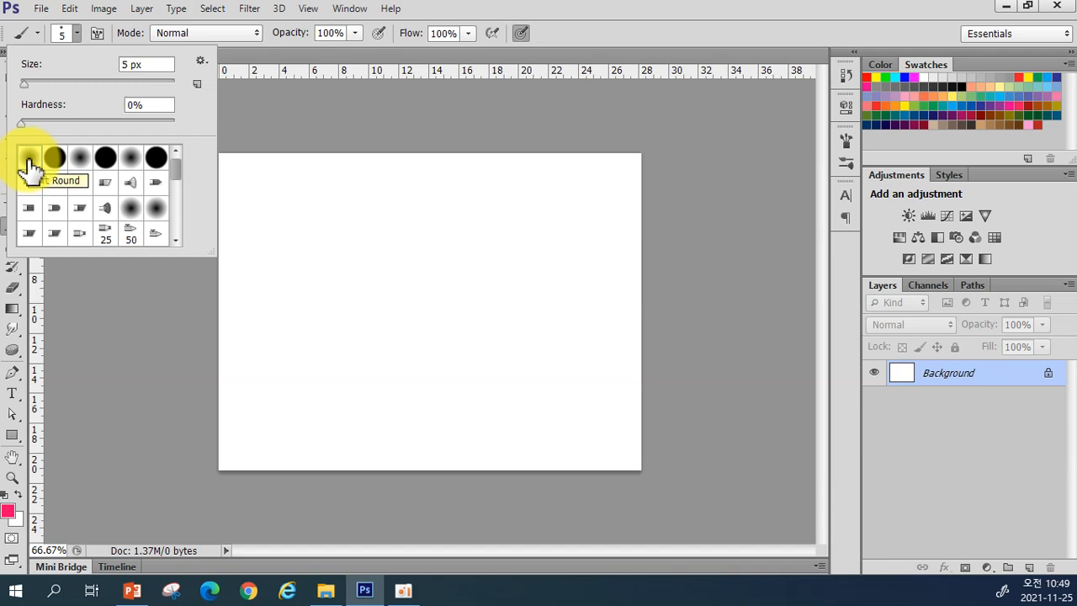
left_click(232, 165)
Step: Undo a pink test stroke and set the brush size to 10 px
left_click_drag(232, 166, 276, 165)
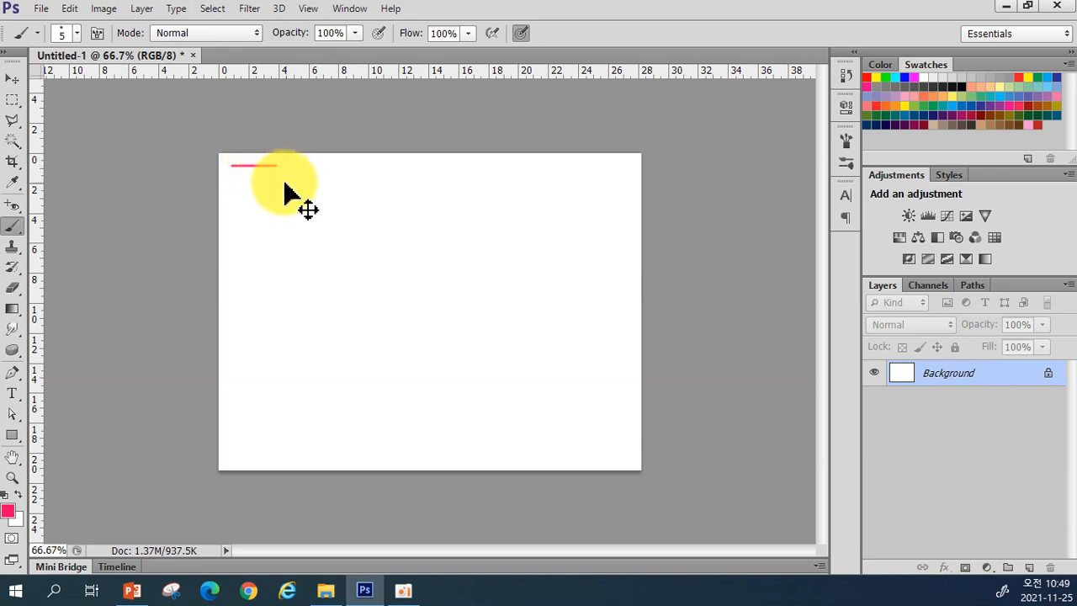
key("ctrl+z")
left_click(76, 33)
left_click(148, 65)
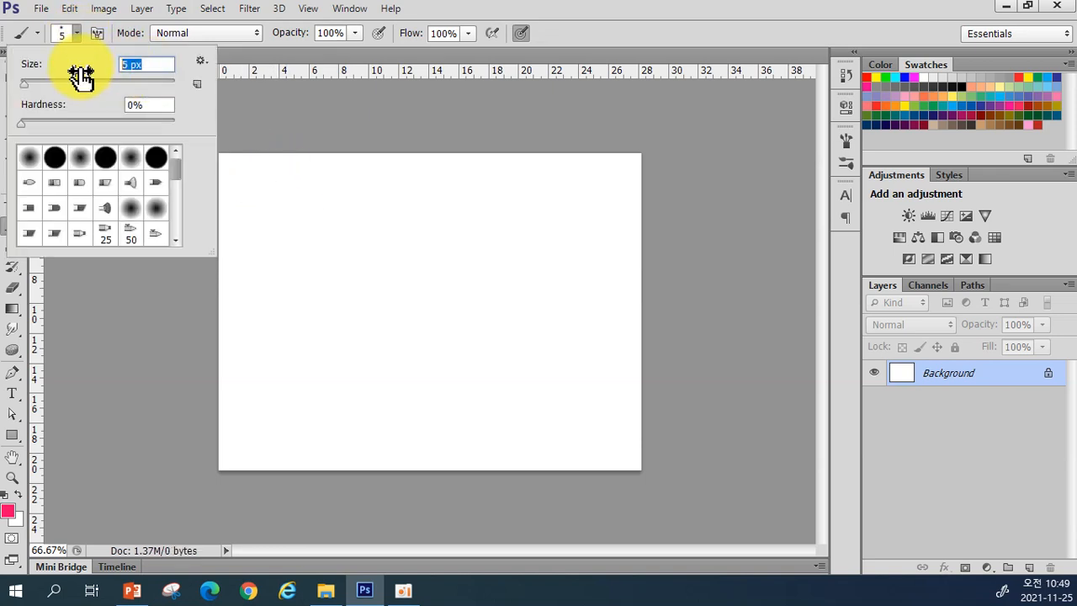
type("10")
key("Return")
Step: Zoom to 100% and paint several pink test lines near the top left, undoing each
left_click_drag(258, 184, 314, 184)
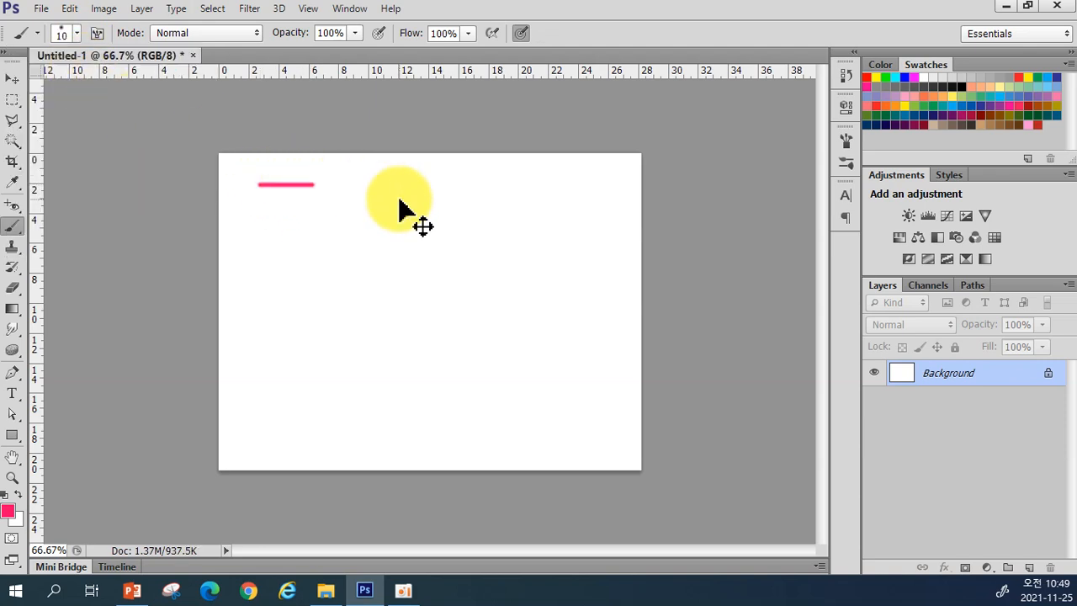
key("ctrl+plus")
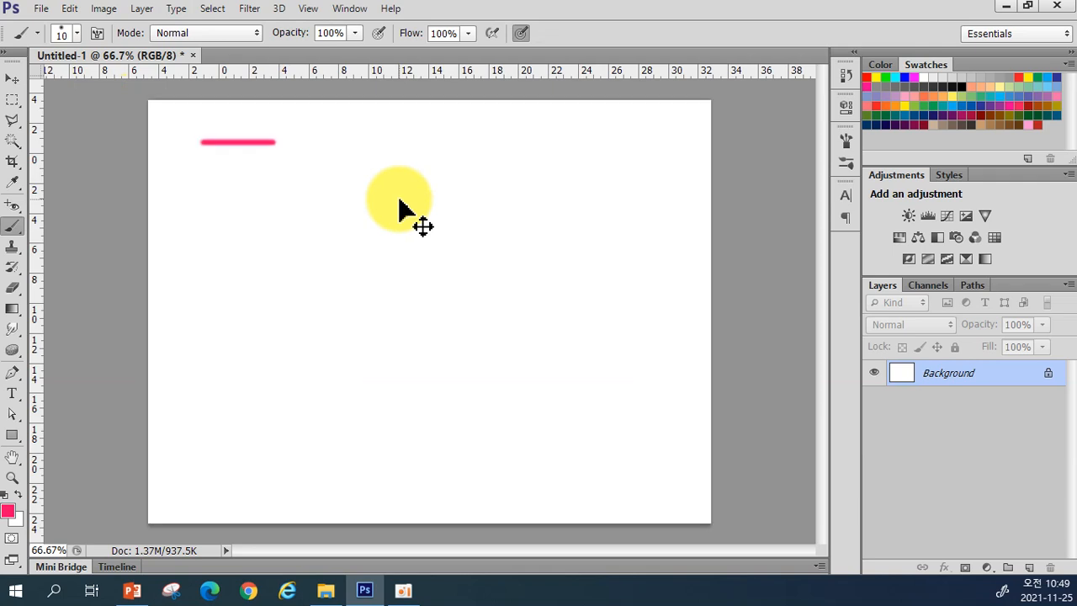
left_click_drag(312, 233, 406, 309)
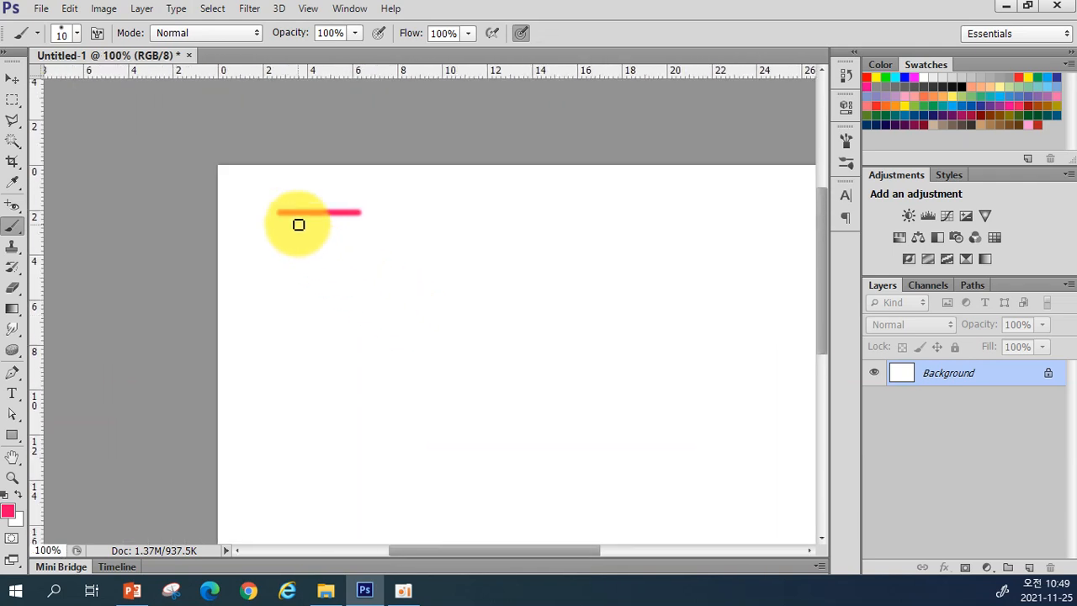
key("ctrl+z")
left_click_drag(275, 207, 354, 211)
key("ctrl+z")
left_click_drag(260, 195, 391, 195)
key("ctrl+z")
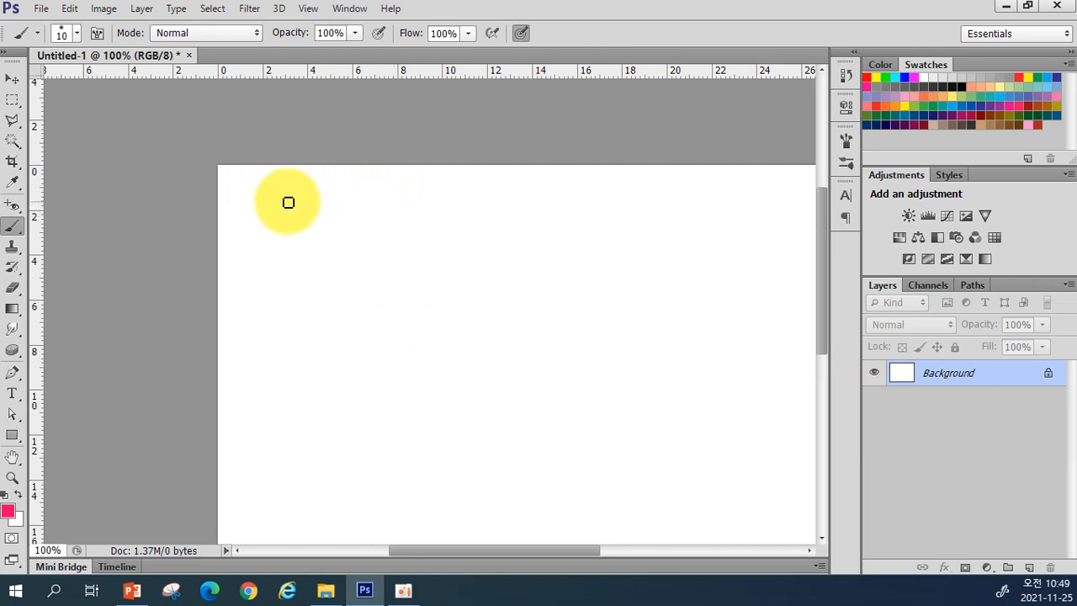
left_click_drag(270, 204, 380, 217)
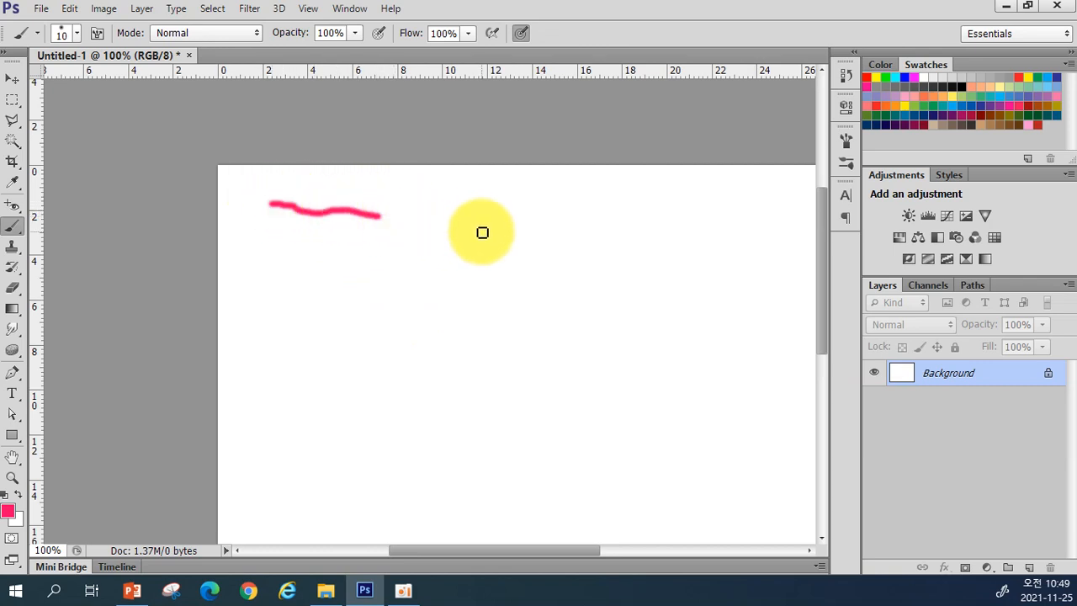
key("ctrl+z")
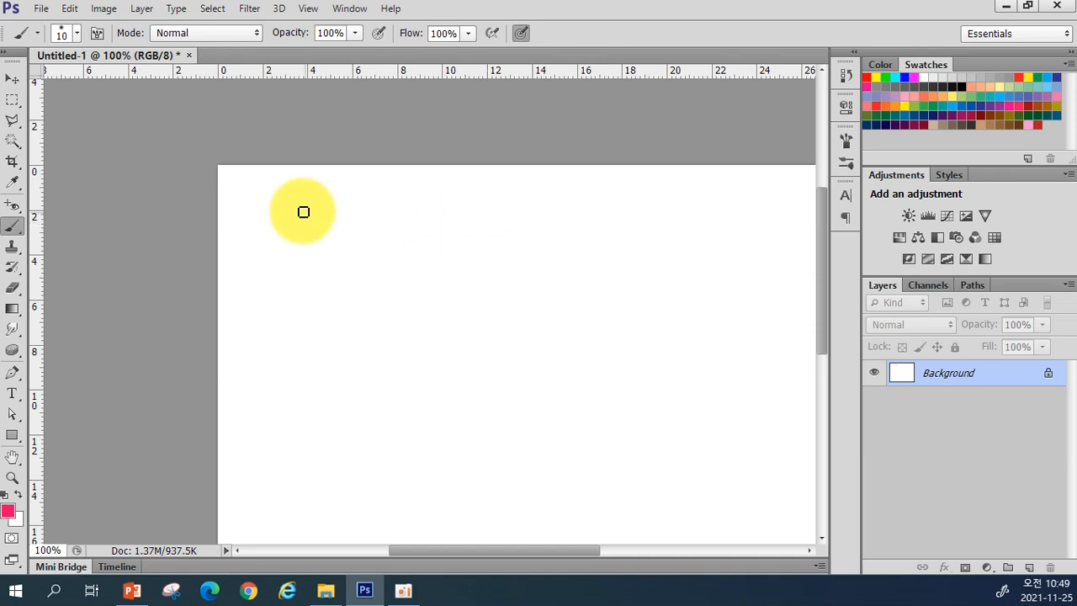
Step: Paint a hard-round pink line near the top left, then a soft-round 0% hardness line beneath
left_click(77, 33)
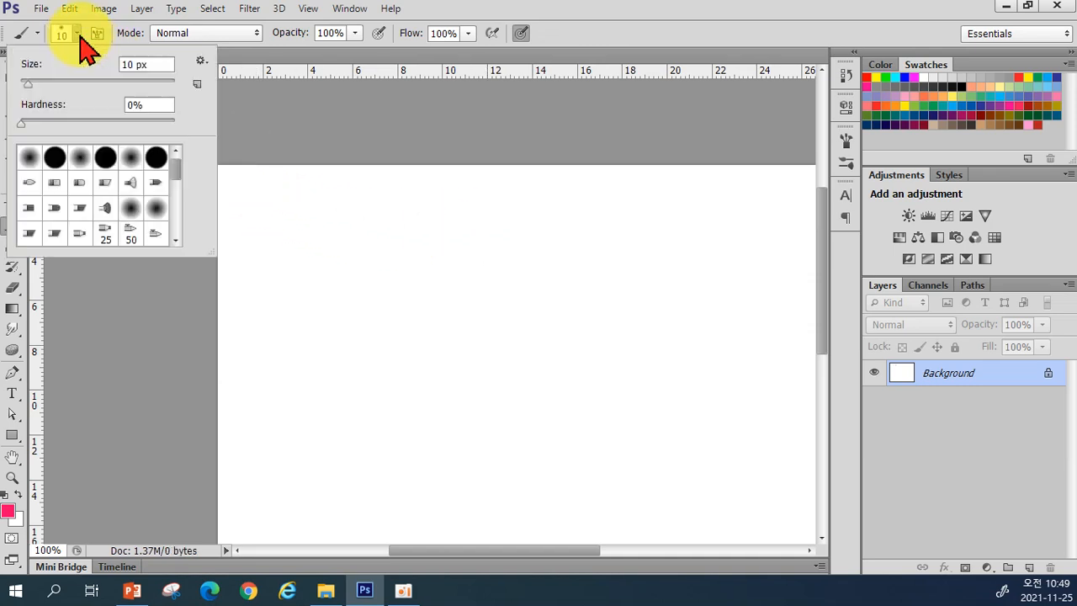
left_click(54, 165)
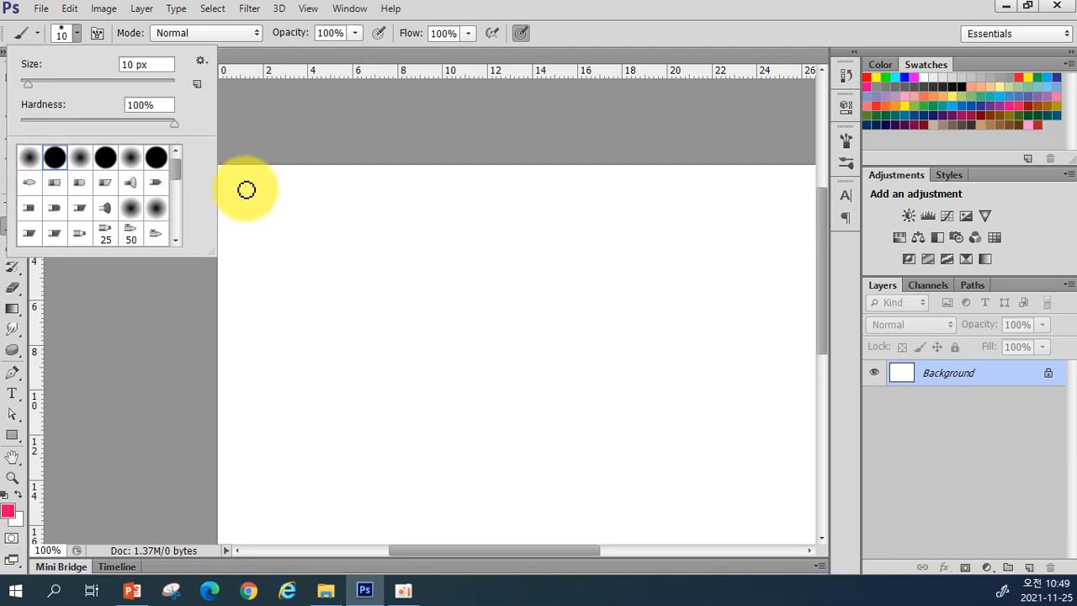
left_click(246, 190)
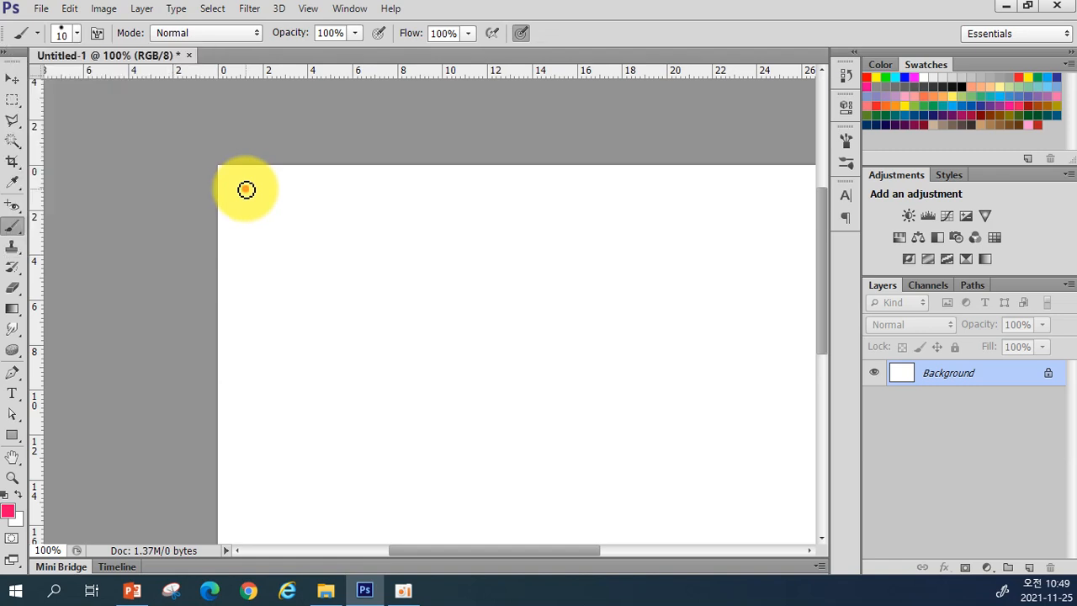
left_click_drag(246, 189, 316, 188)
left_click(77, 33)
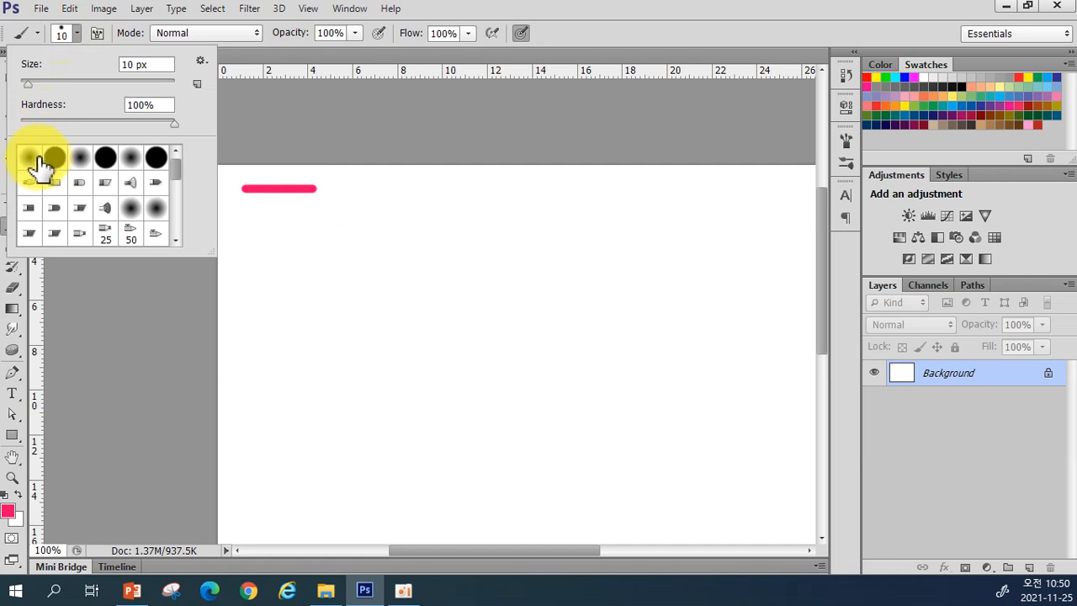
left_click(30, 158)
left_click(246, 209)
left_click_drag(246, 209, 317, 207)
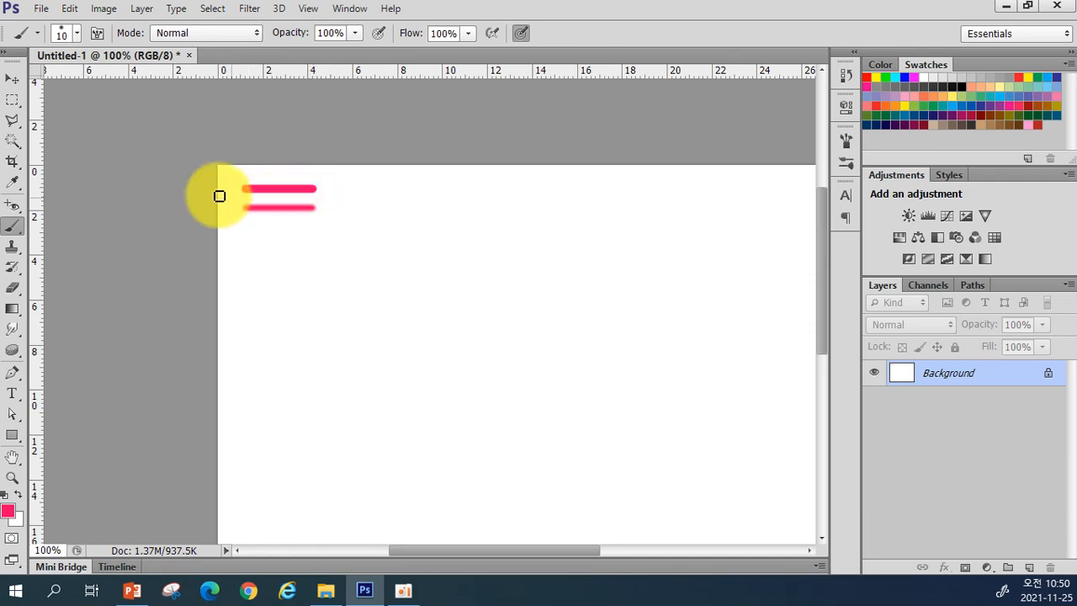
Step: Compare hard and soft round tips, reselect Soft Round, and undo an extra third line
left_click(77, 34)
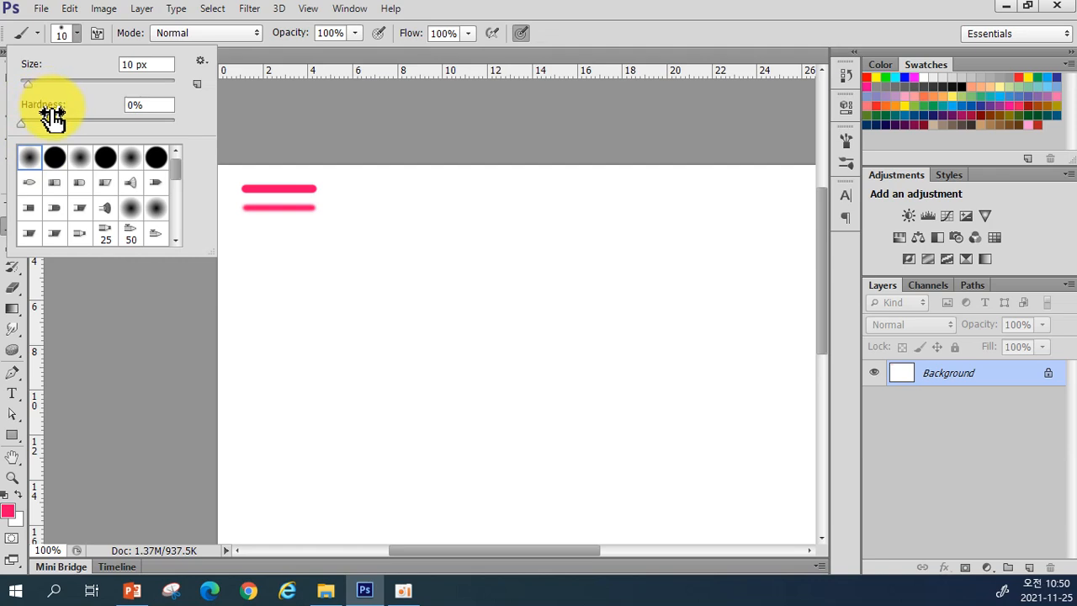
left_click(132, 103)
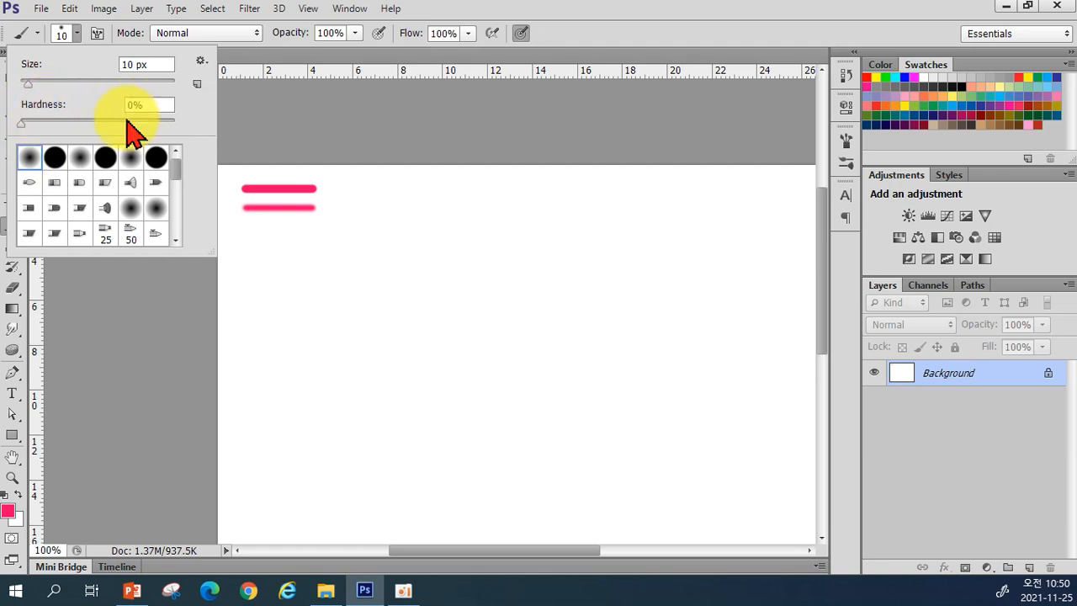
left_click(56, 169)
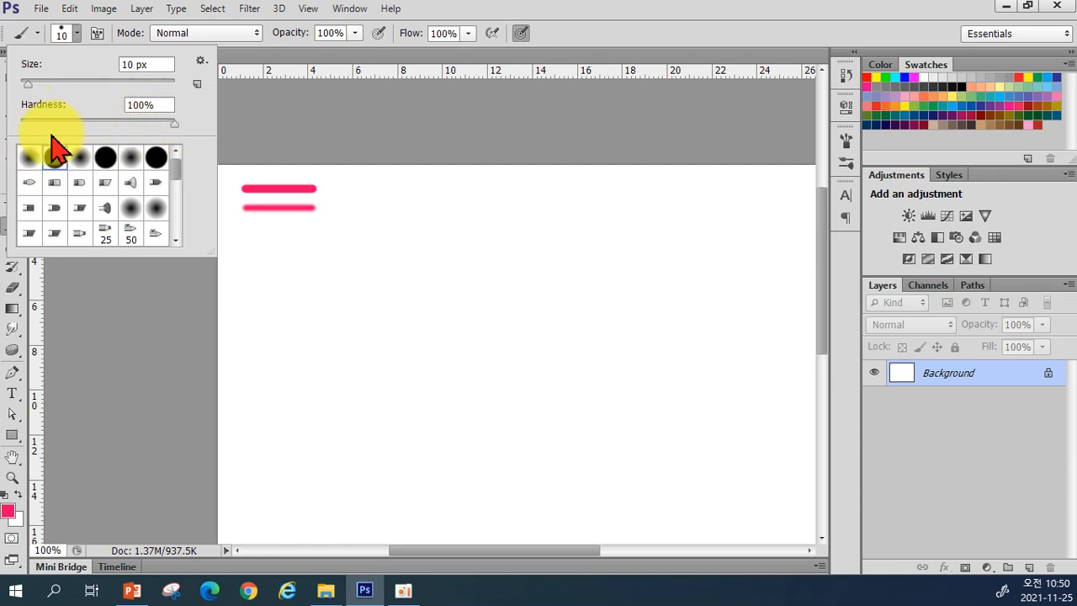
left_click(30, 164)
left_click(55, 160)
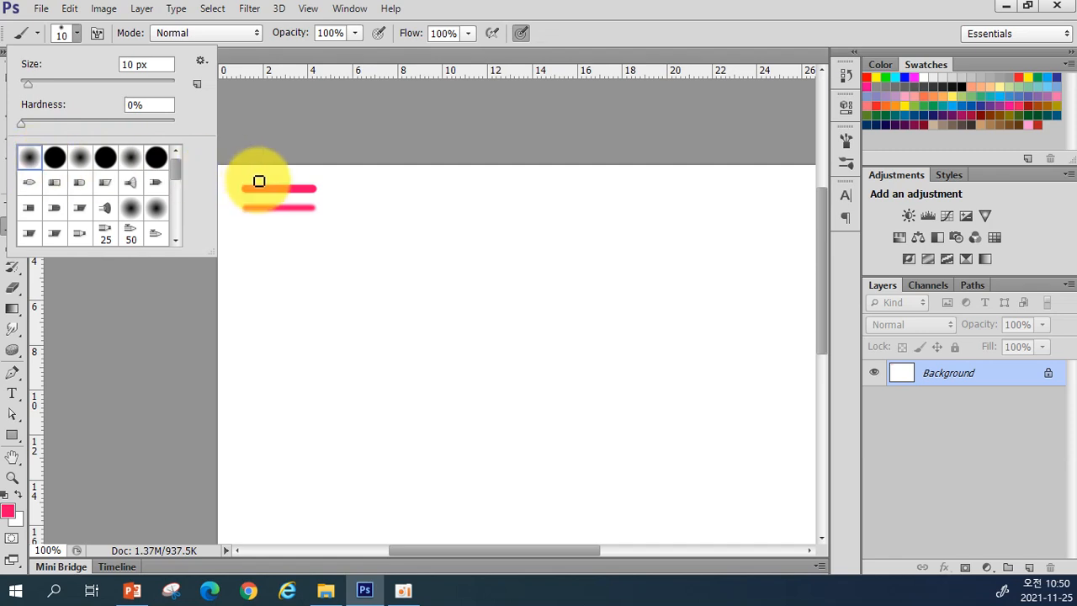
left_click(243, 229)
left_click_drag(243, 228, 312, 241)
key("z")
key("ctrl+z")
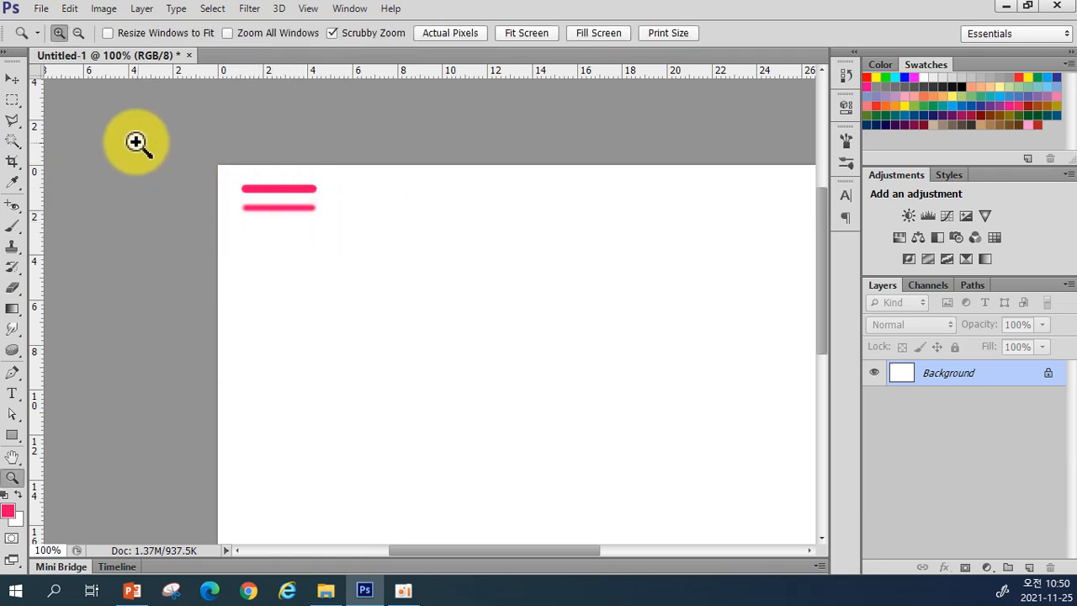
Step: Paint three more horizontal pink lines below the first two, undoing a vertical and a diagonal mistake
left_click(13, 225)
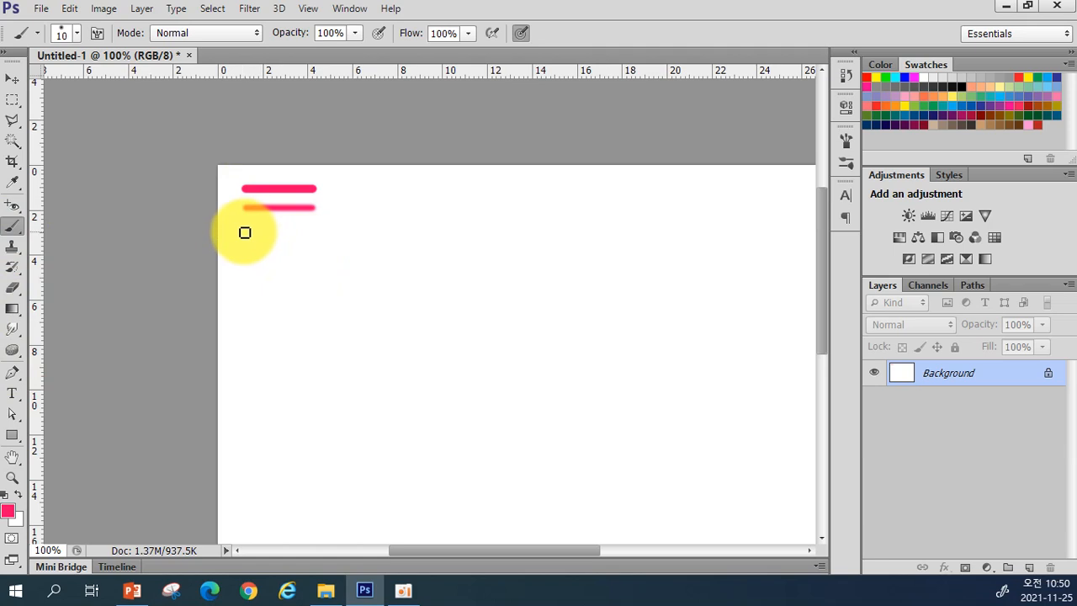
left_click_drag(244, 232, 325, 233)
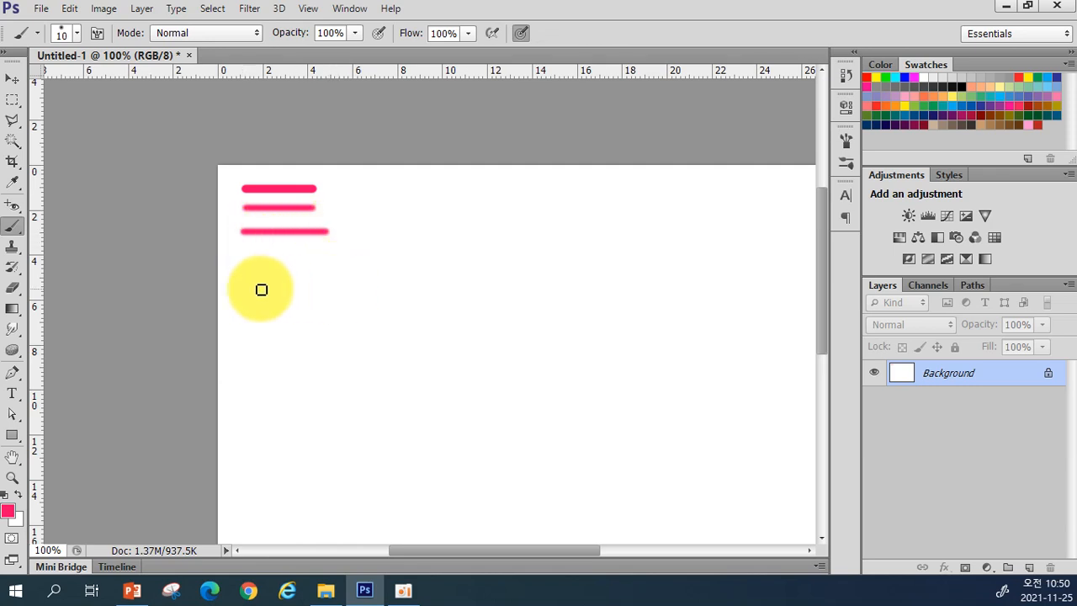
left_click_drag(244, 252, 243, 321)
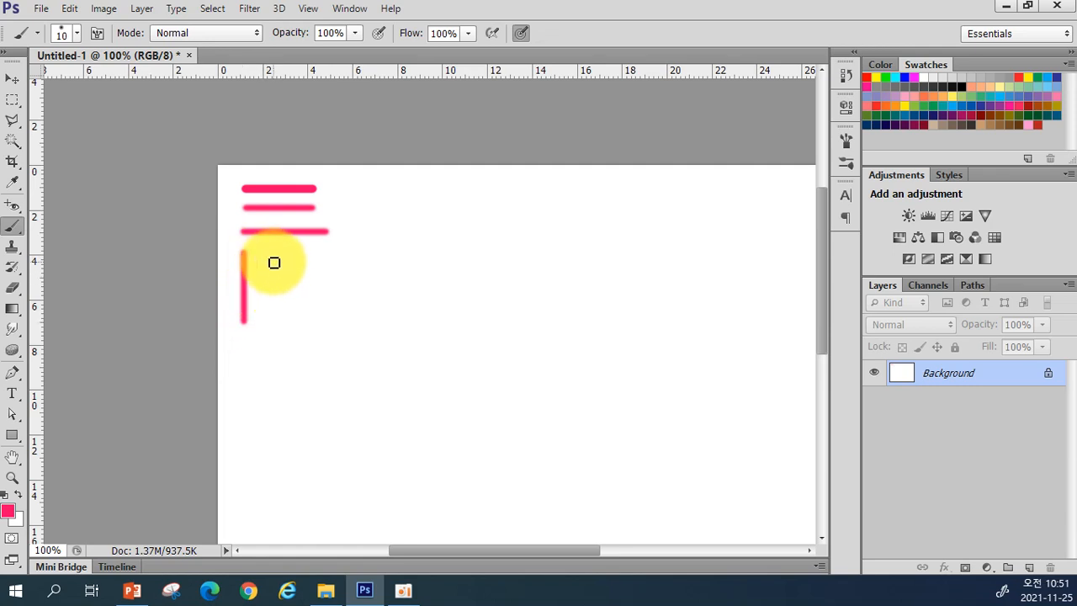
key("ctrl+z")
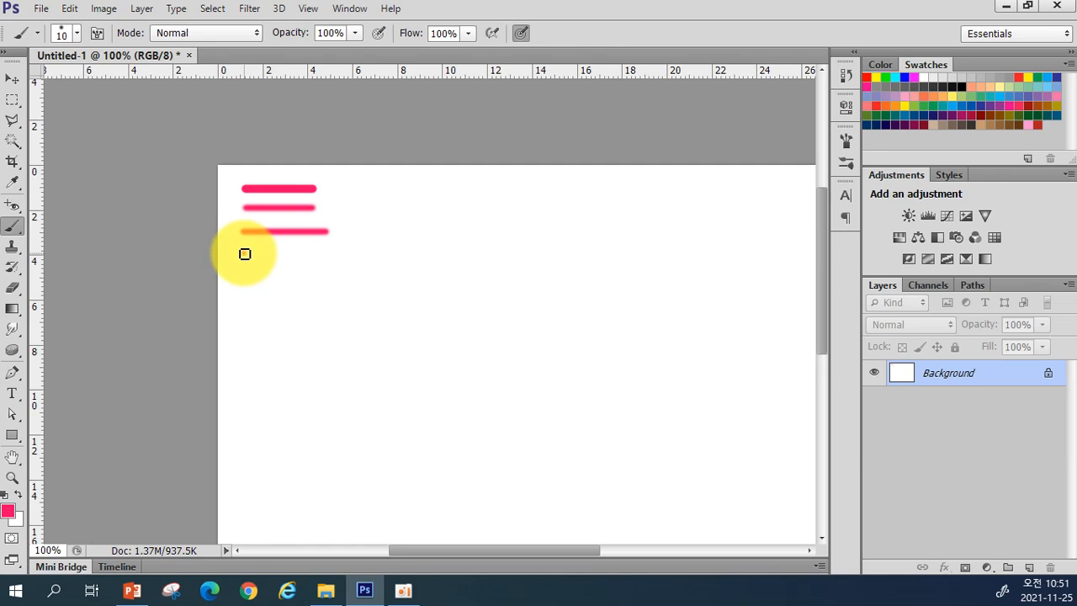
left_click_drag(245, 254, 325, 254)
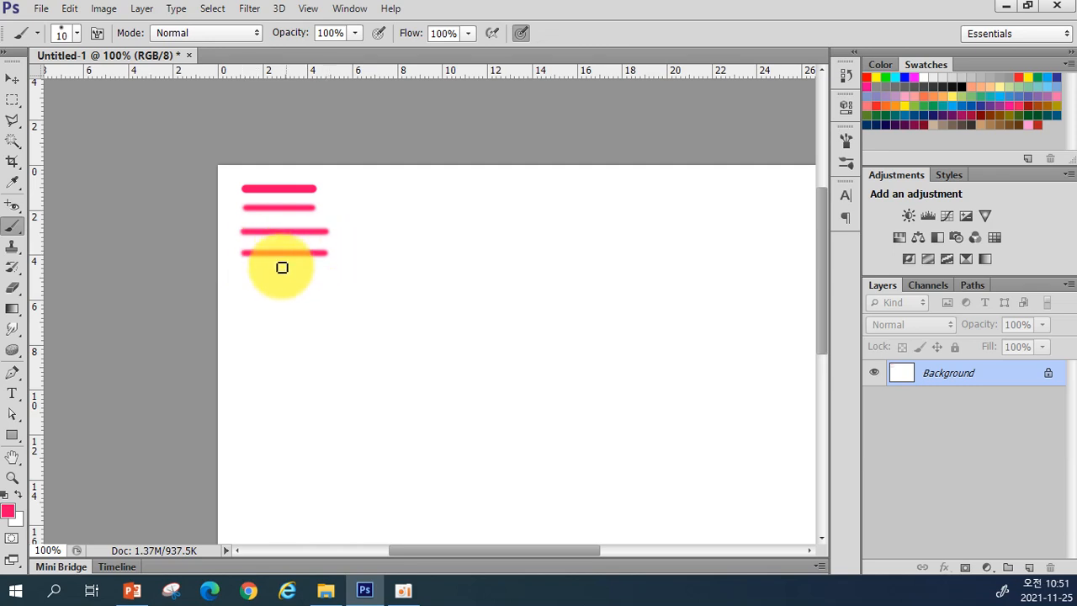
left_click(243, 277, "shift")
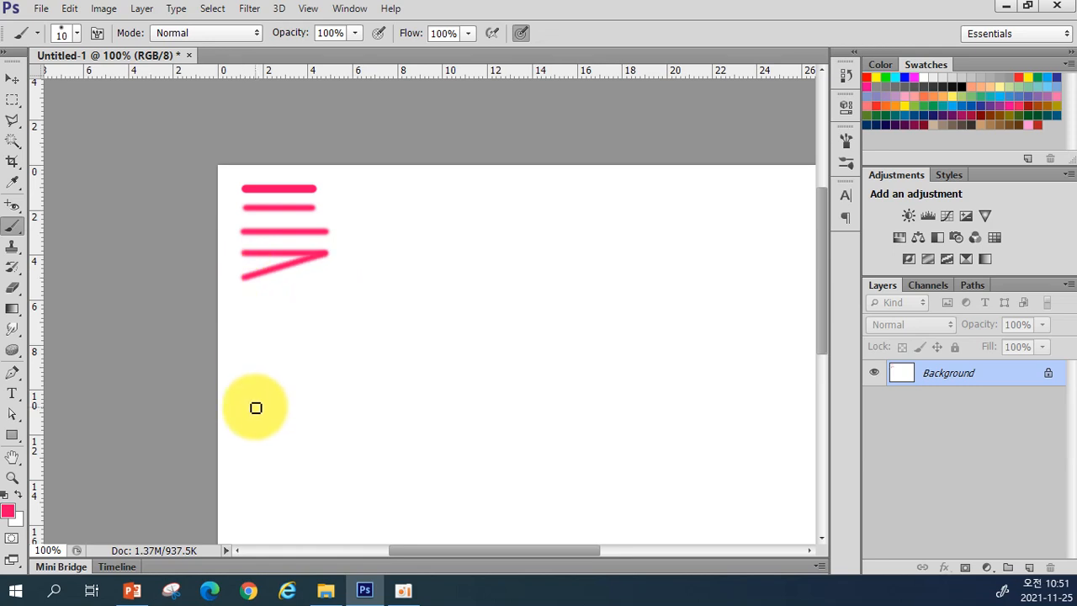
key("z")
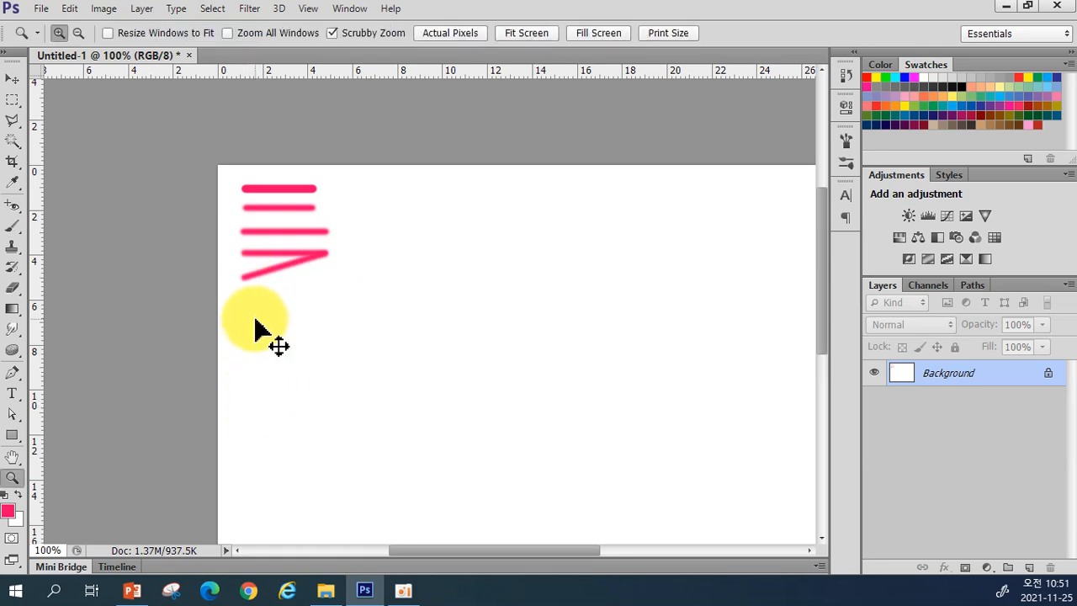
key("ctrl+z")
left_click(11, 226)
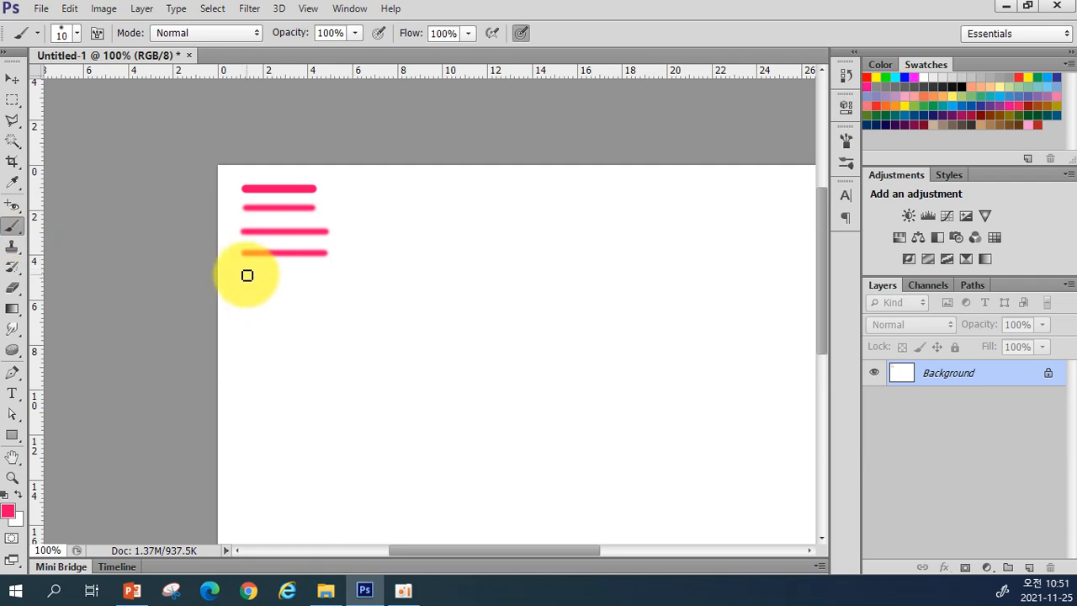
left_click_drag(245, 275, 332, 277)
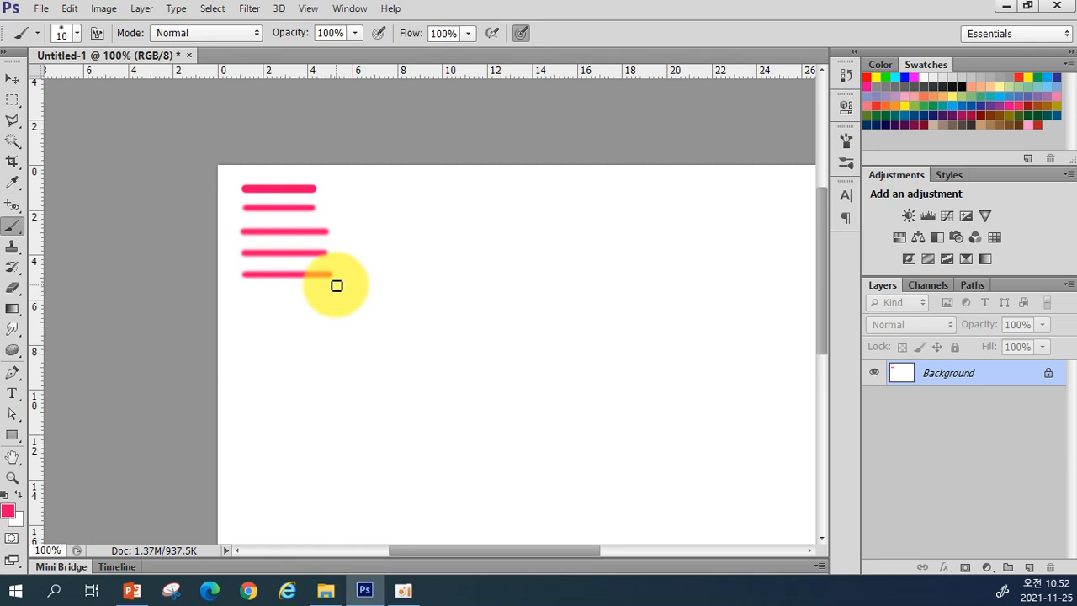
Step: Open the full Brush panel showing the 10 px, 0% hardness, 25% spacing tip, then hide it
left_click(97, 35)
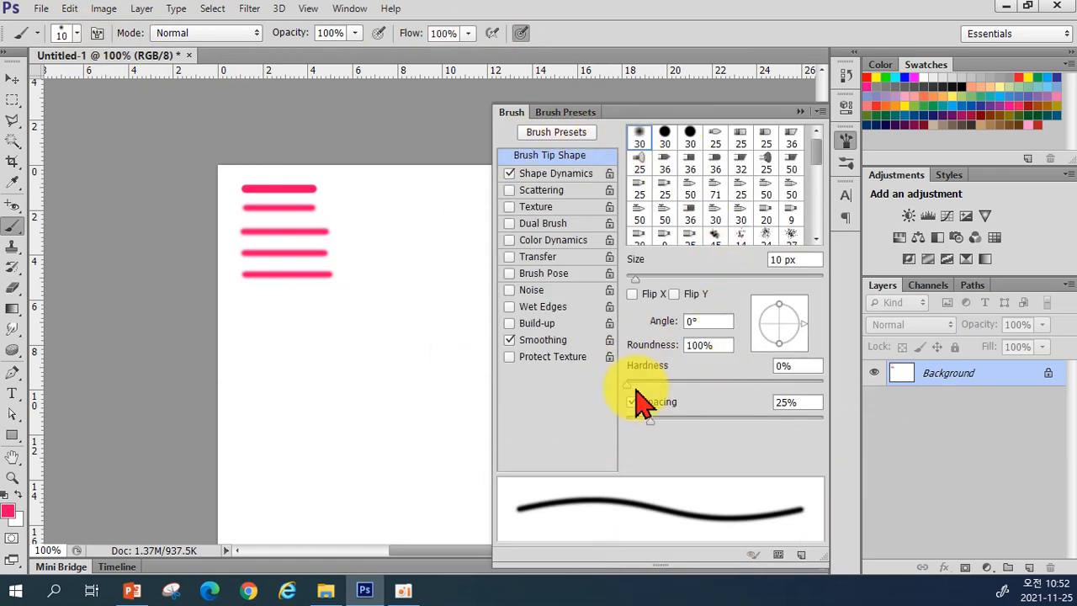
left_click(800, 112)
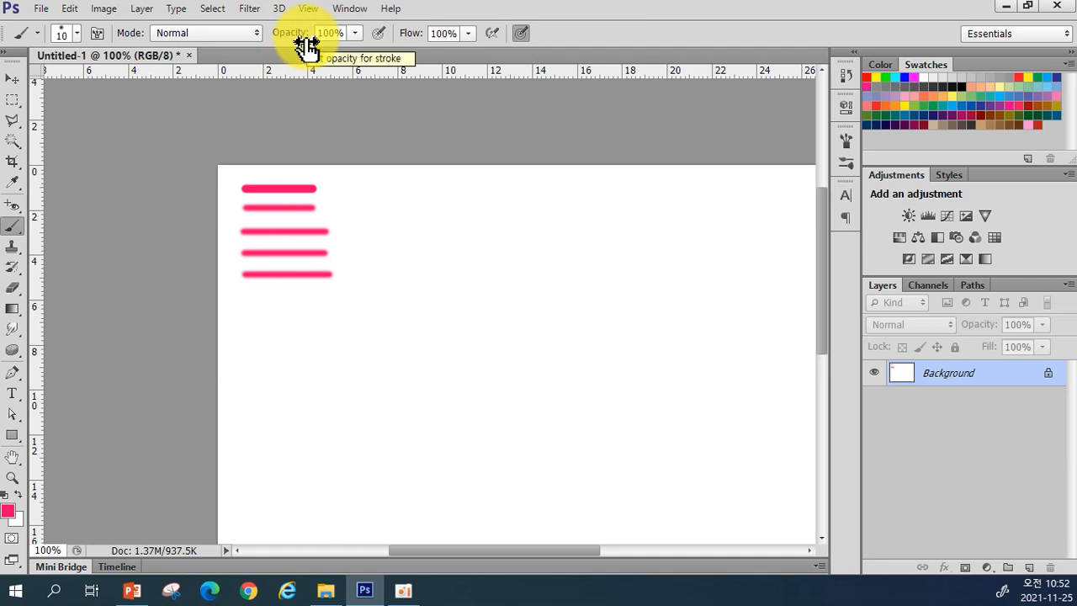
Step: Lower the brush opacity, paint a faint test line and a crossing stroke, then undo both
left_click(355, 33)
left_click_drag(356, 42, 315, 65)
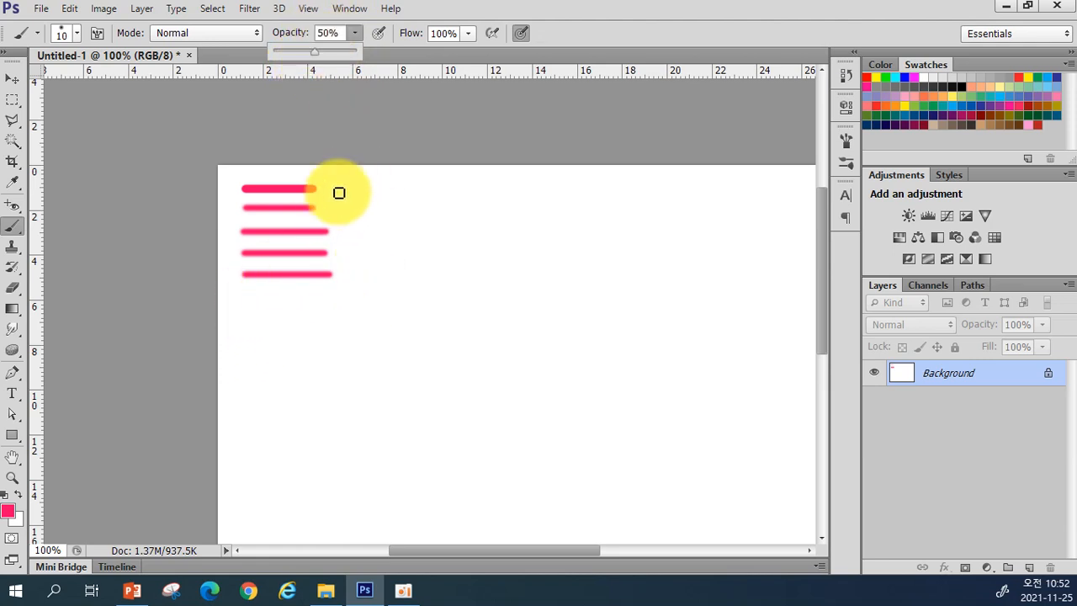
mouse_move(346, 185)
left_mouse_down()
mouse_move(413, 191)
mouse_move(361, 204)
mouse_move(350, 176)
left_mouse_up()
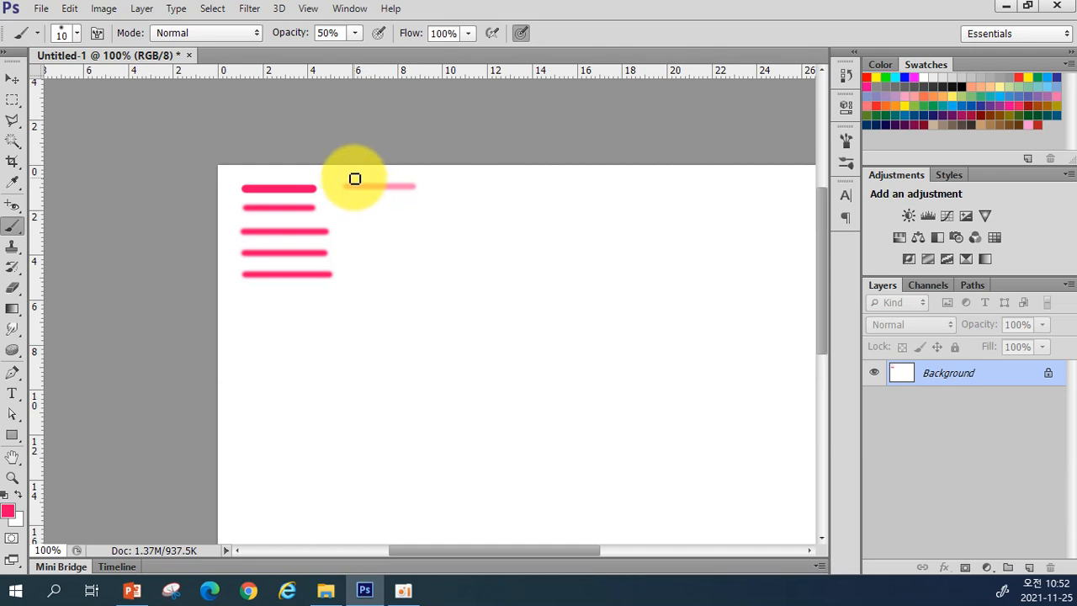
left_click_drag(353, 178, 389, 200)
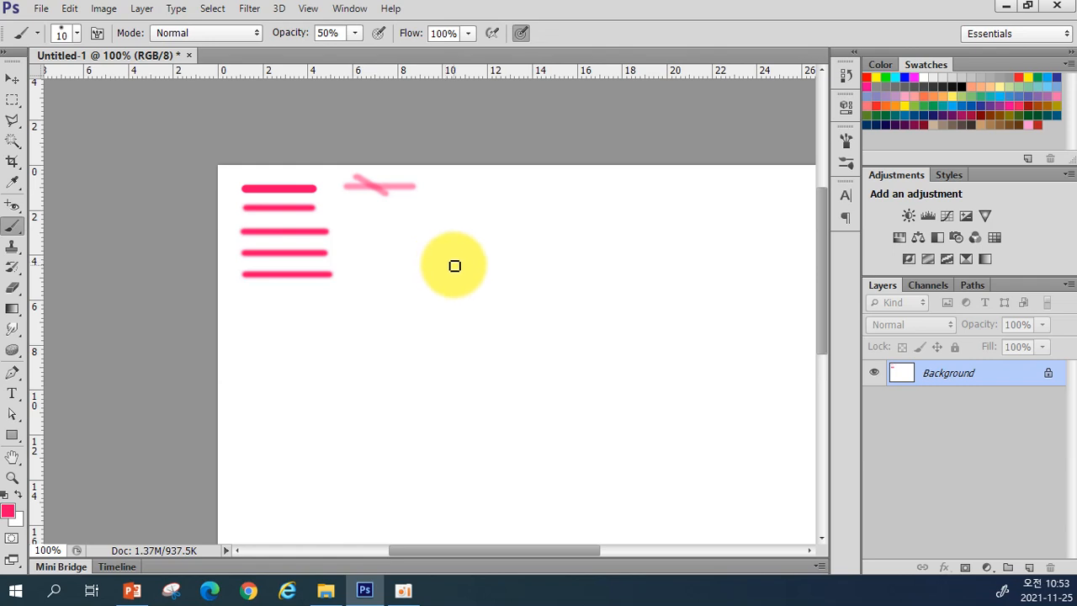
key("ctrl+alt+z")
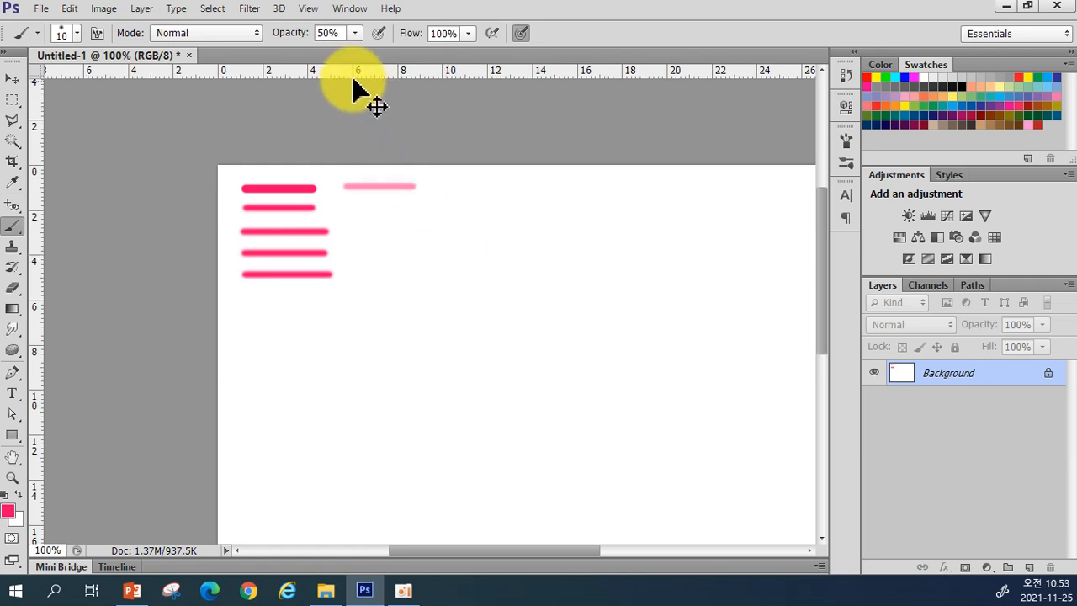
key("ctrl+alt+z")
Step: Paint a faint pink line at 25% opacity near the top, then raise opacity to about 64%
left_click(355, 33)
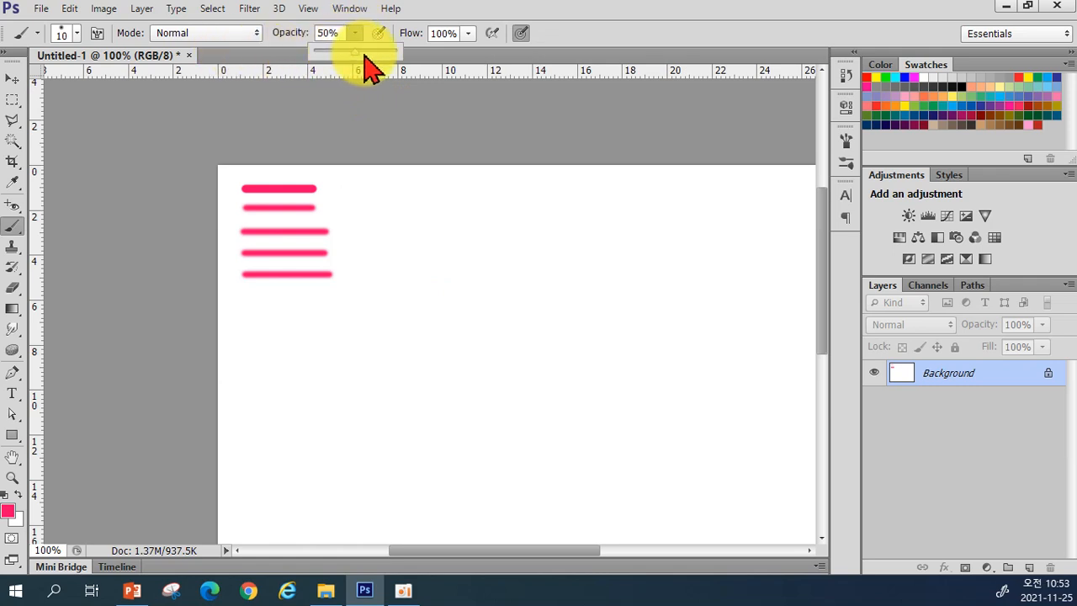
mouse_move(349, 56)
left_mouse_down()
mouse_move(401, 51)
mouse_move(403, 64)
mouse_move(385, 52)
mouse_move(335, 76)
left_mouse_up()
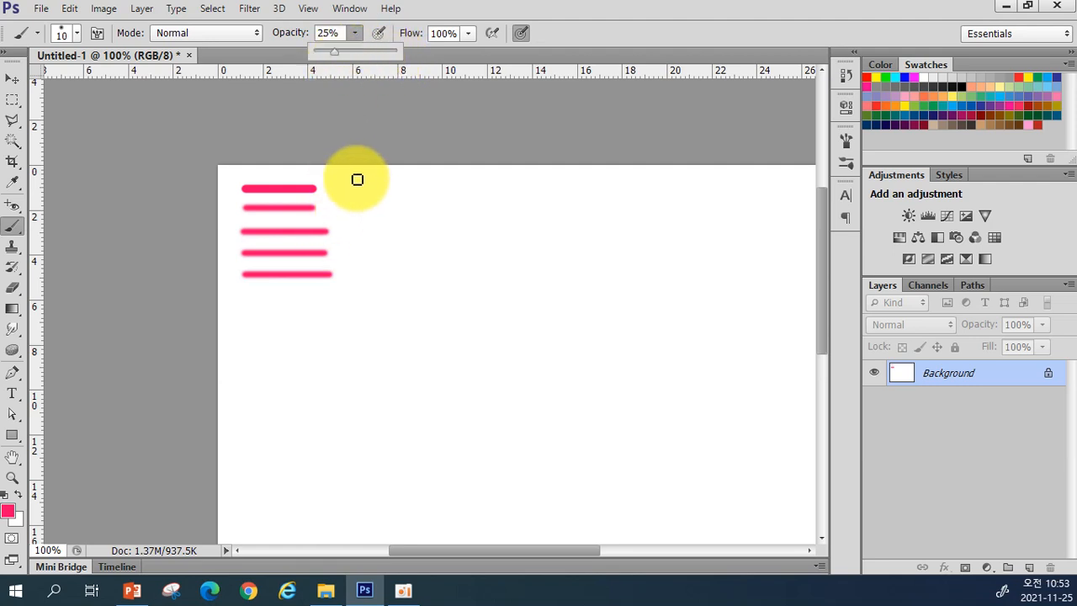
left_click_drag(356, 175, 408, 178)
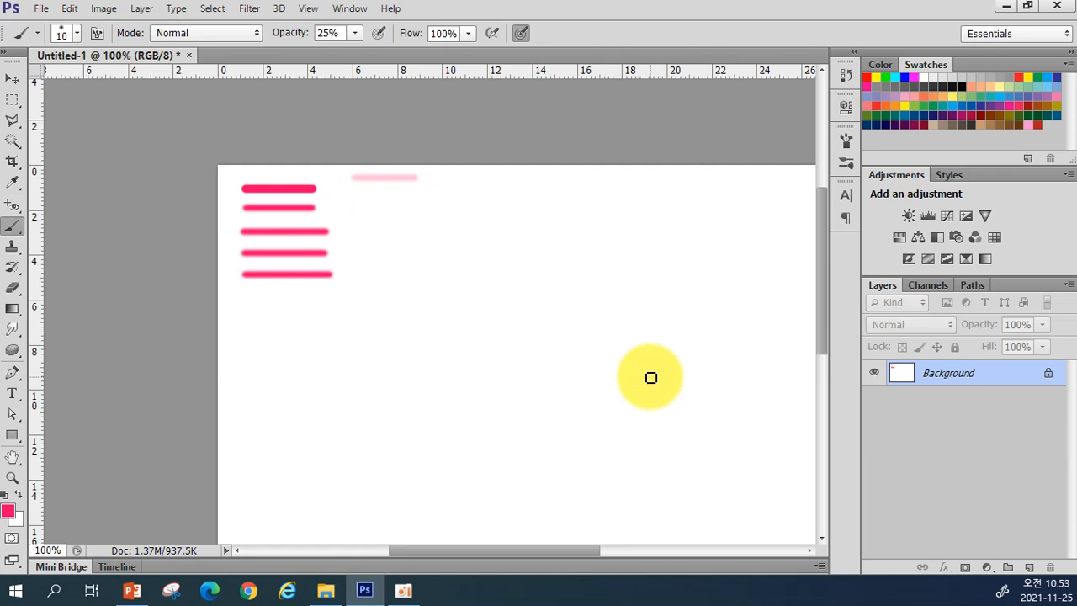
left_click(355, 34)
left_click_drag(358, 39, 392, 68)
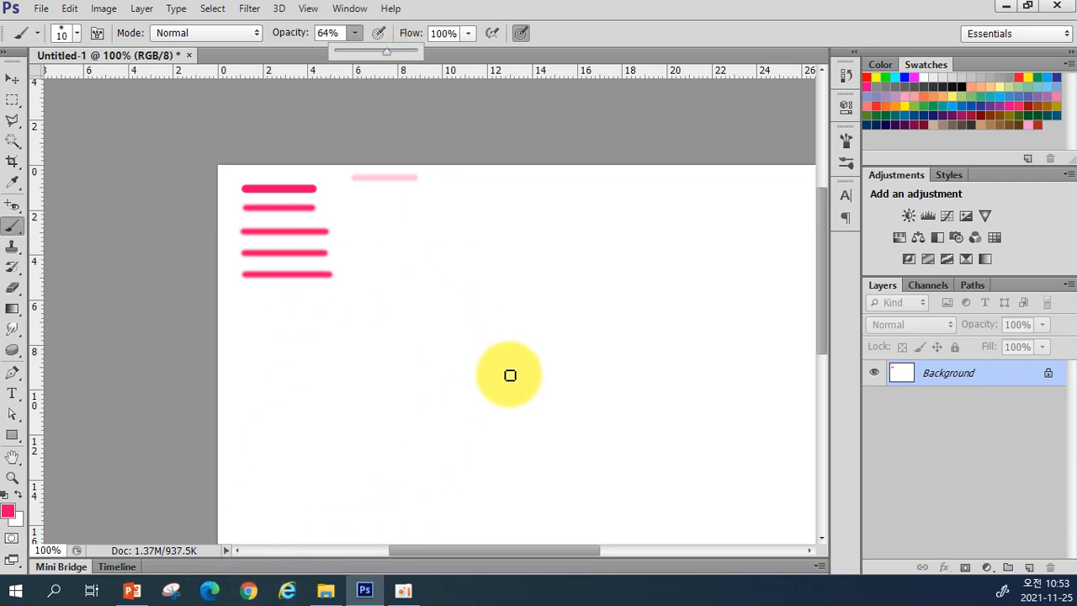
Step: Search Google for 강아지 in the web browser
left_click(247, 593)
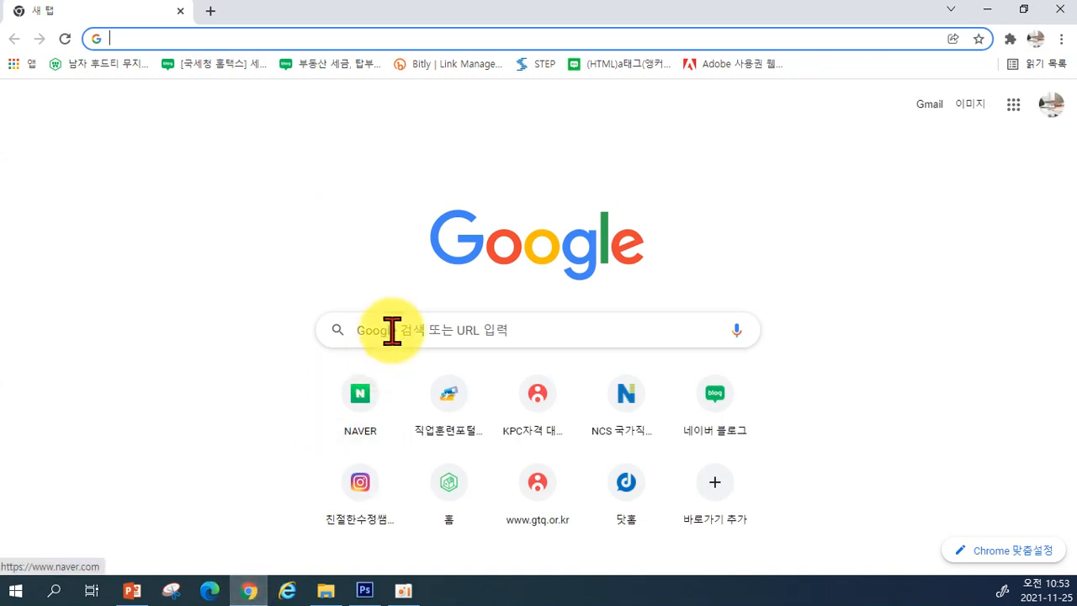
left_click(393, 328)
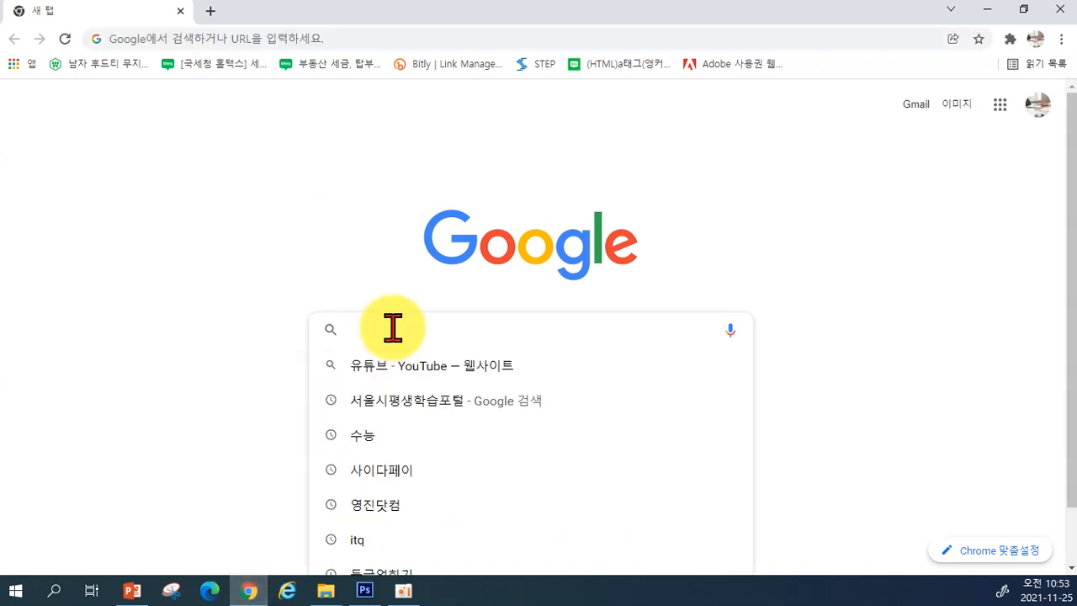
type("r")
key("BackSpace")
type("ㄱ강아지")
key("Return")
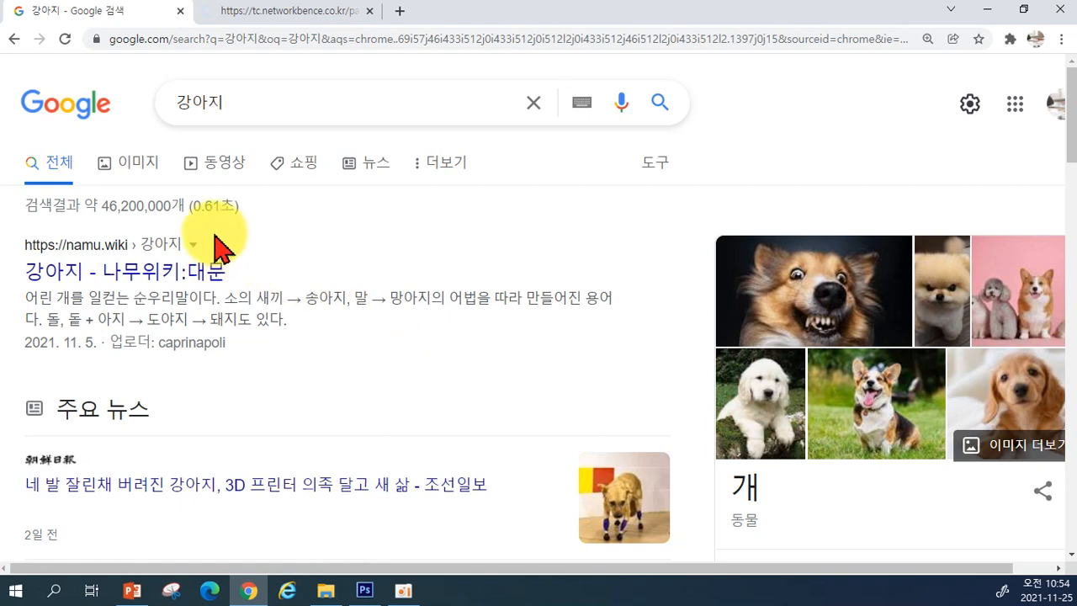
Step: Show image results for 강아지 and scroll through the puppy photos
left_click(139, 164)
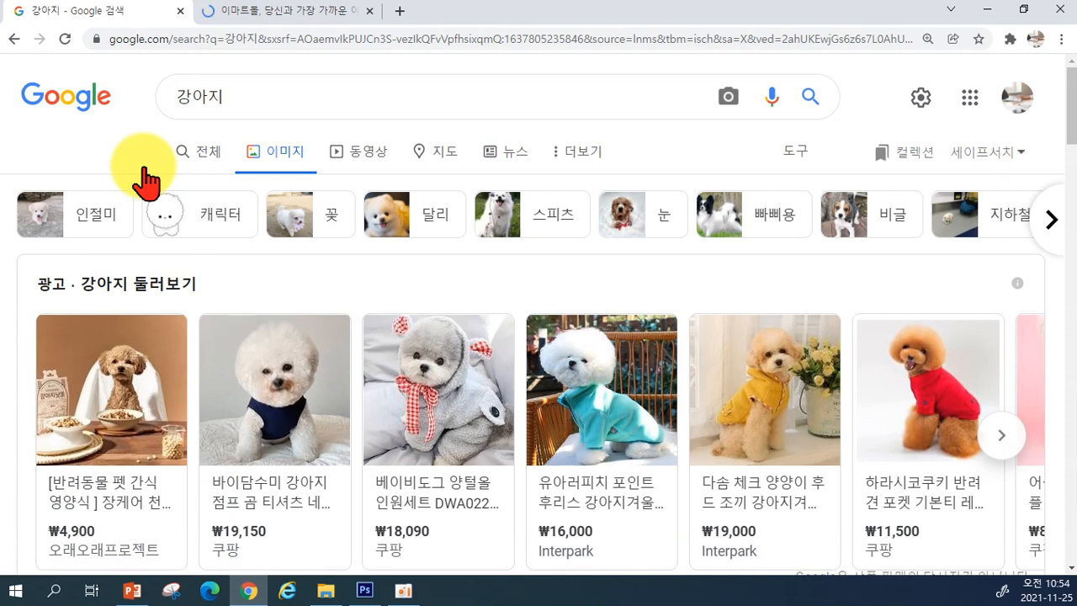
scroll(668, 385, "down", 5)
scroll(788, 480, "down", 3)
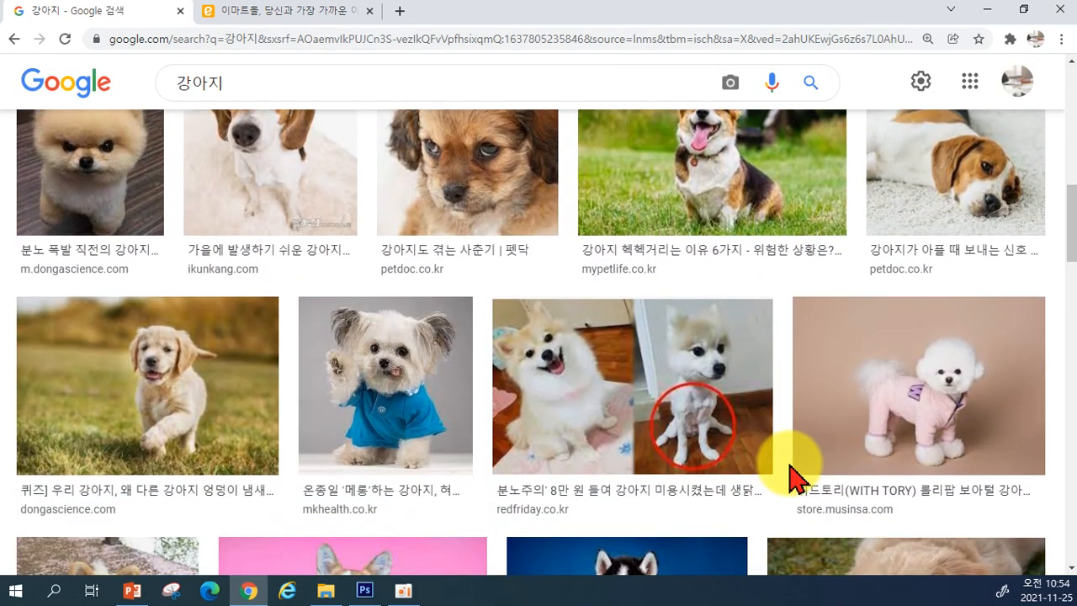
scroll(812, 480, "down", 3)
scroll(648, 488, "down", 3)
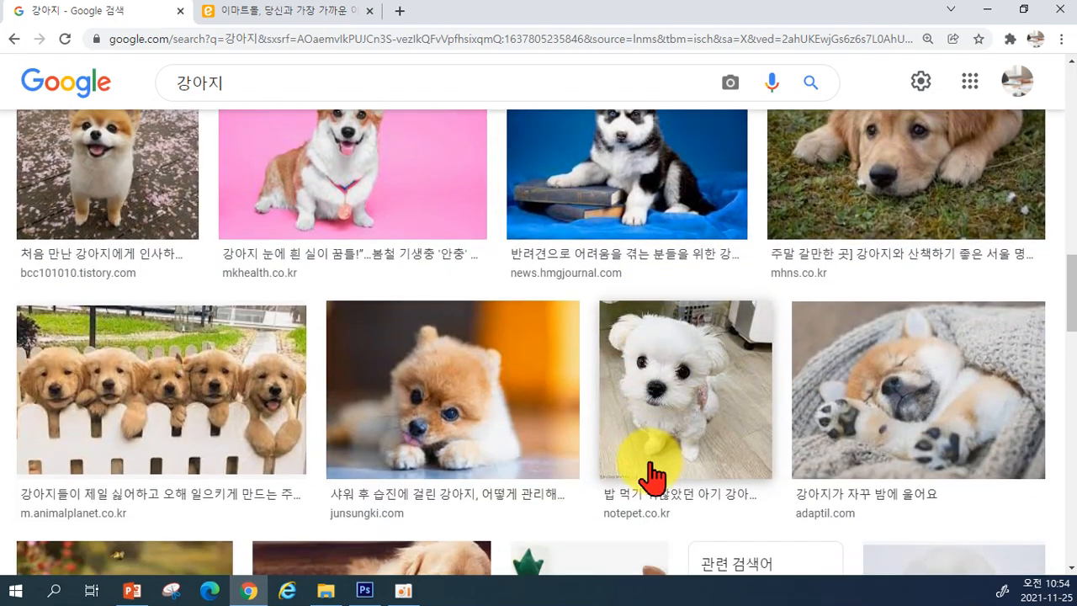
scroll(652, 470, "down", 5)
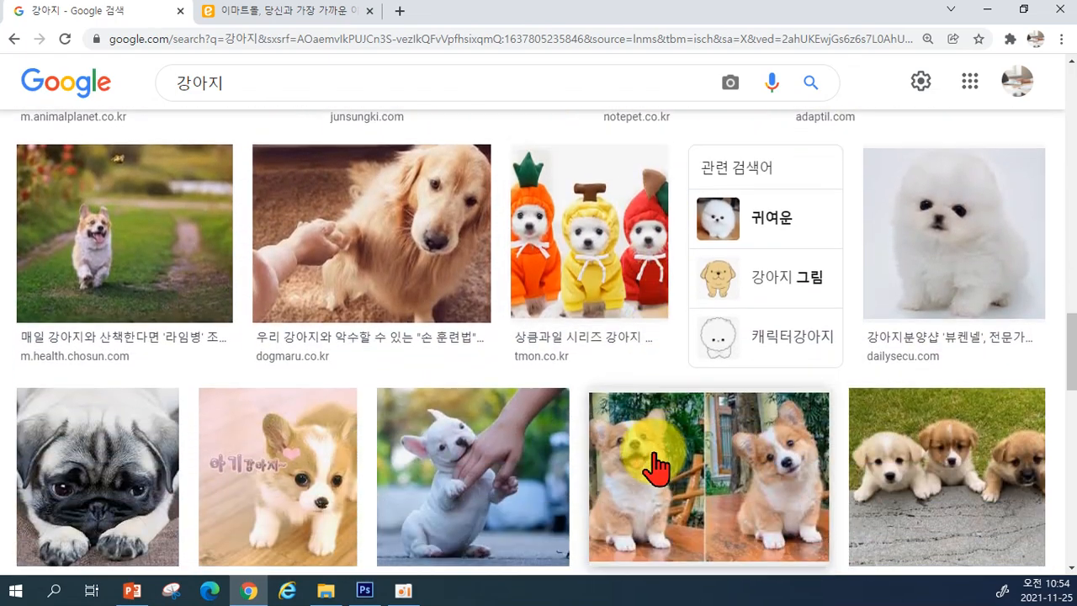
scroll(805, 444, "down", 4)
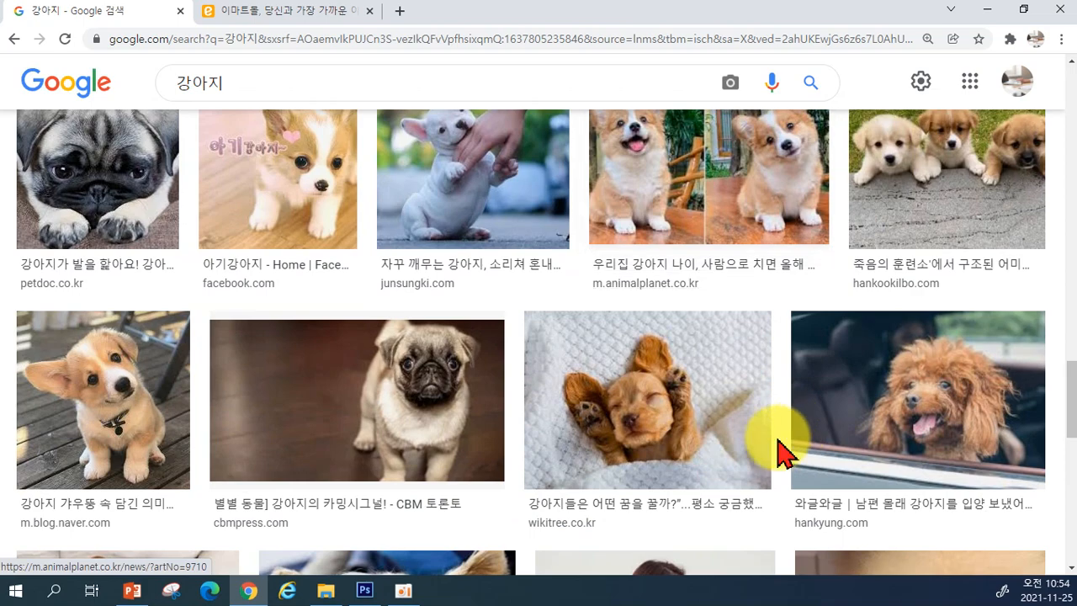
scroll(652, 447, "up", 4)
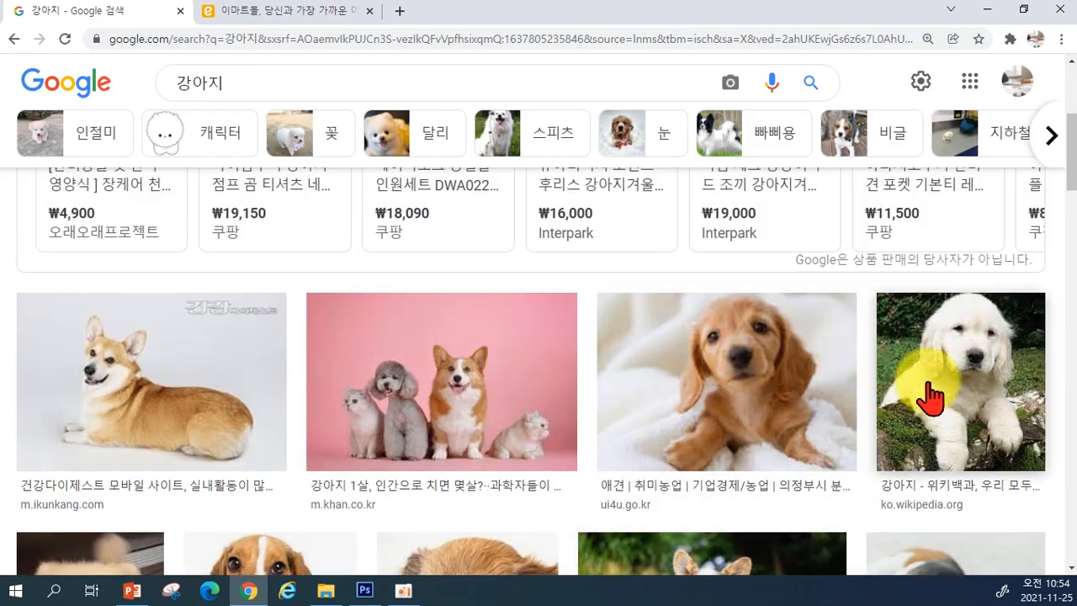
scroll(656, 370, "down", 4)
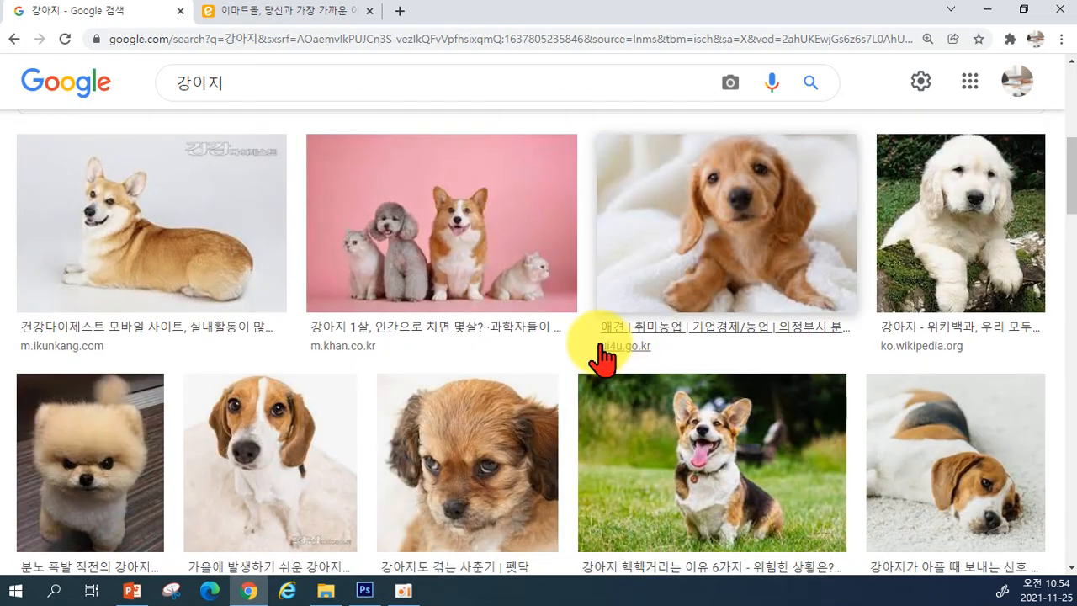
scroll(601, 353, "up", 5)
Step: Narrow the images with the 달리 chip and browse the white Pomeranian photos
left_click(392, 147)
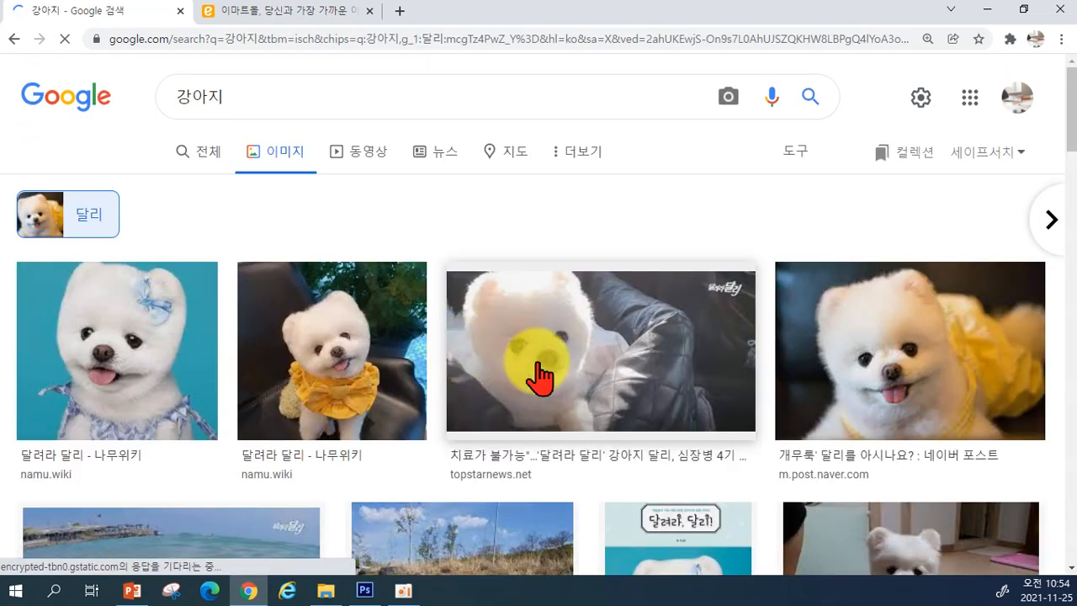
scroll(690, 454, "down", 2)
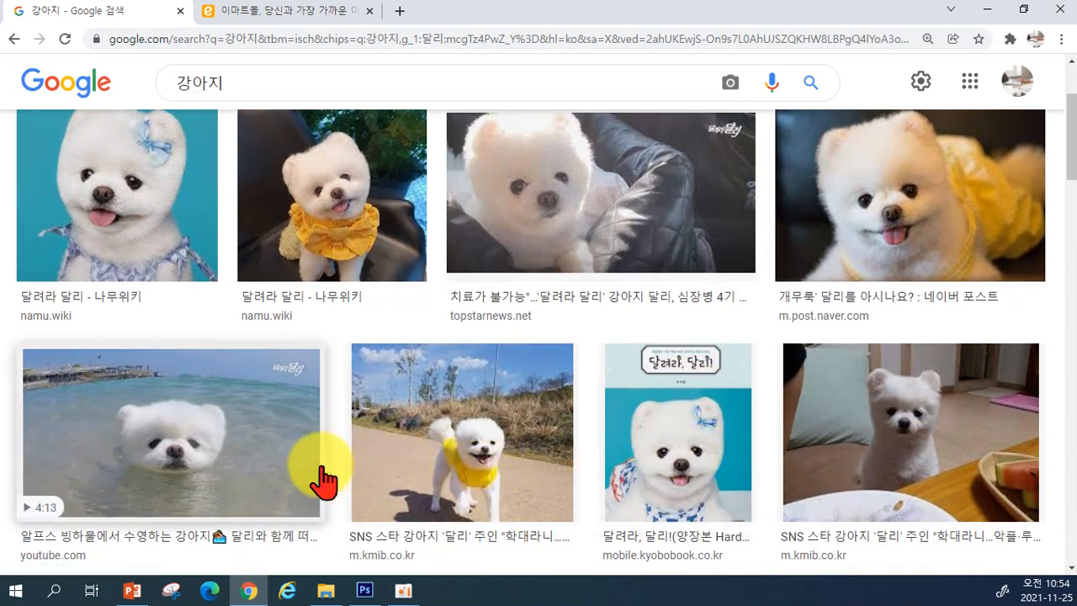
scroll(421, 446, "down", 2)
scroll(781, 480, "down", 2)
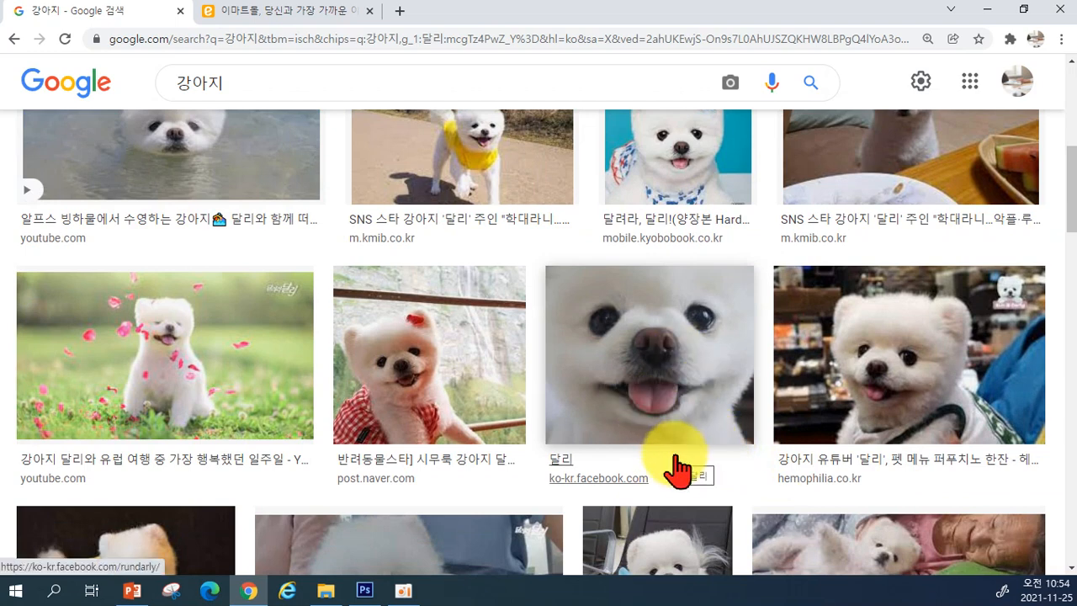
scroll(673, 455, "down", 1)
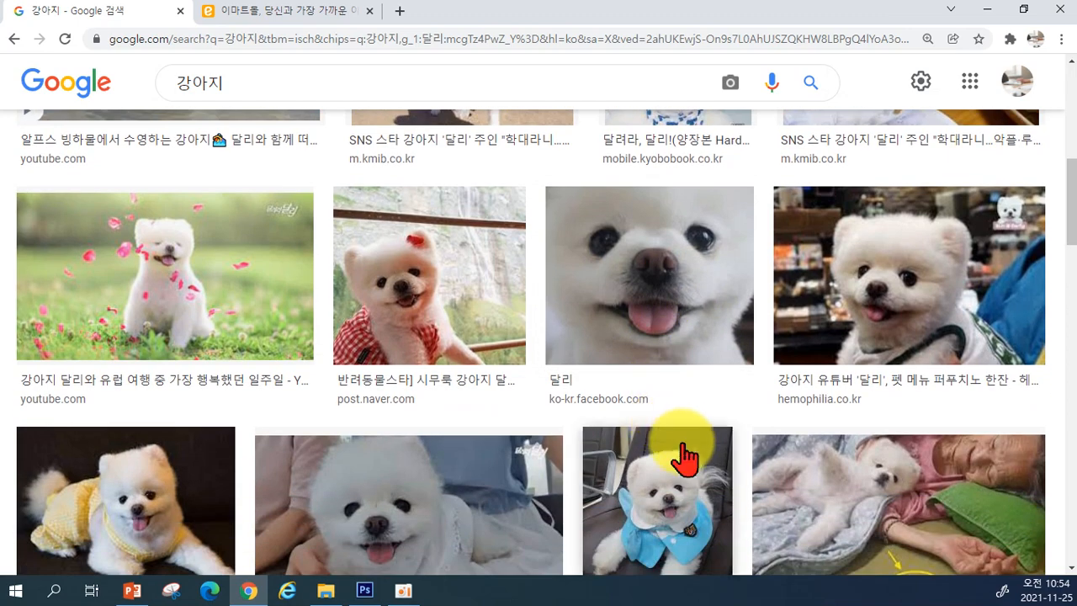
scroll(683, 457, "down", 5)
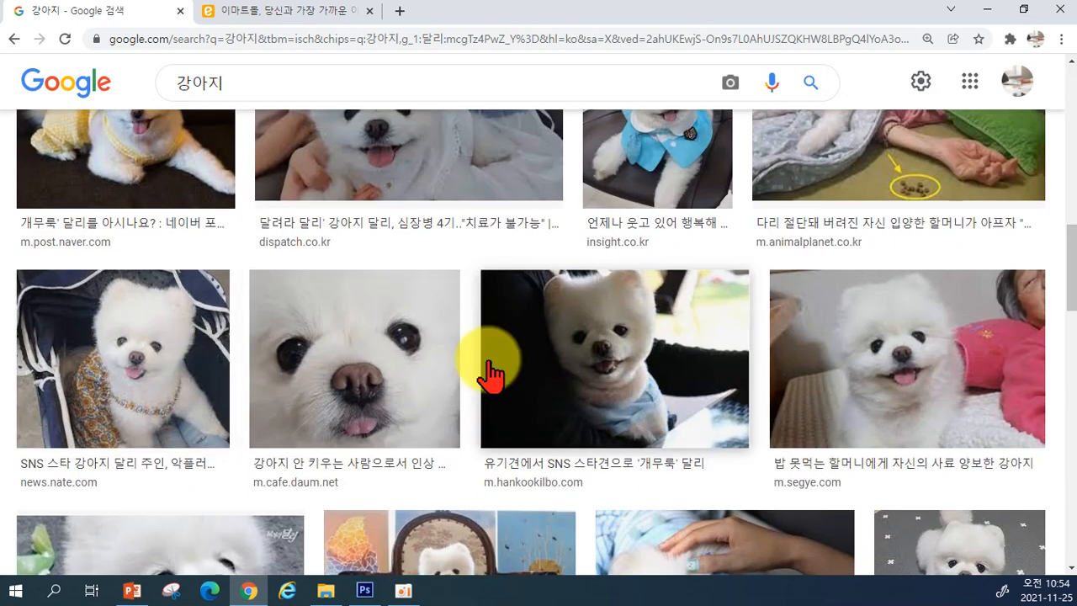
scroll(195, 402, "down", 1)
scroll(195, 402, "down", 1)
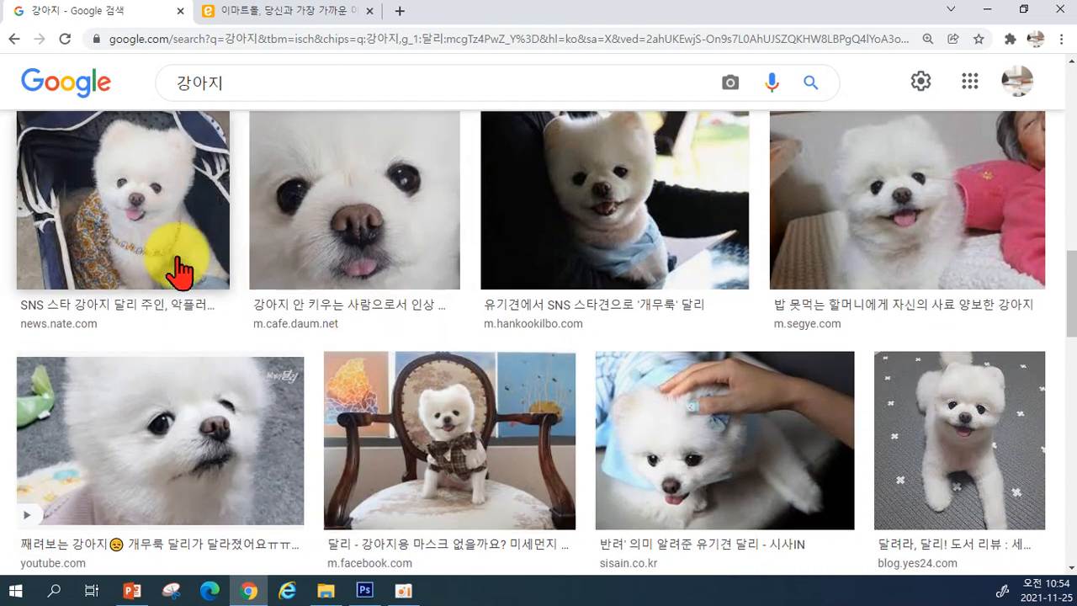
Step: Open the large preview of the white Pomeranian photo and copy the image to the clipboard
left_click(130, 241)
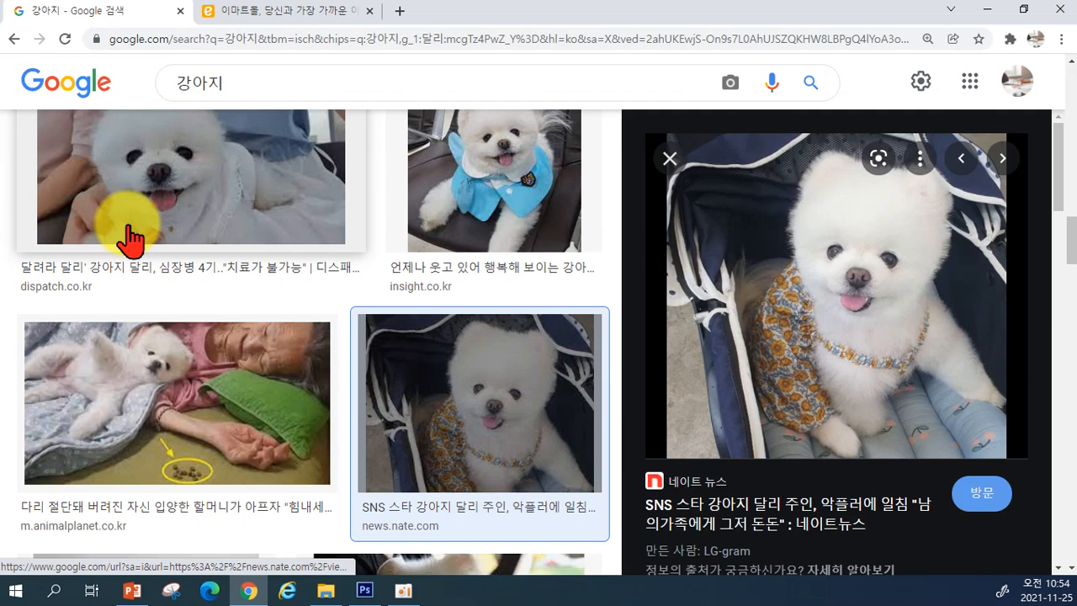
right_click(818, 297)
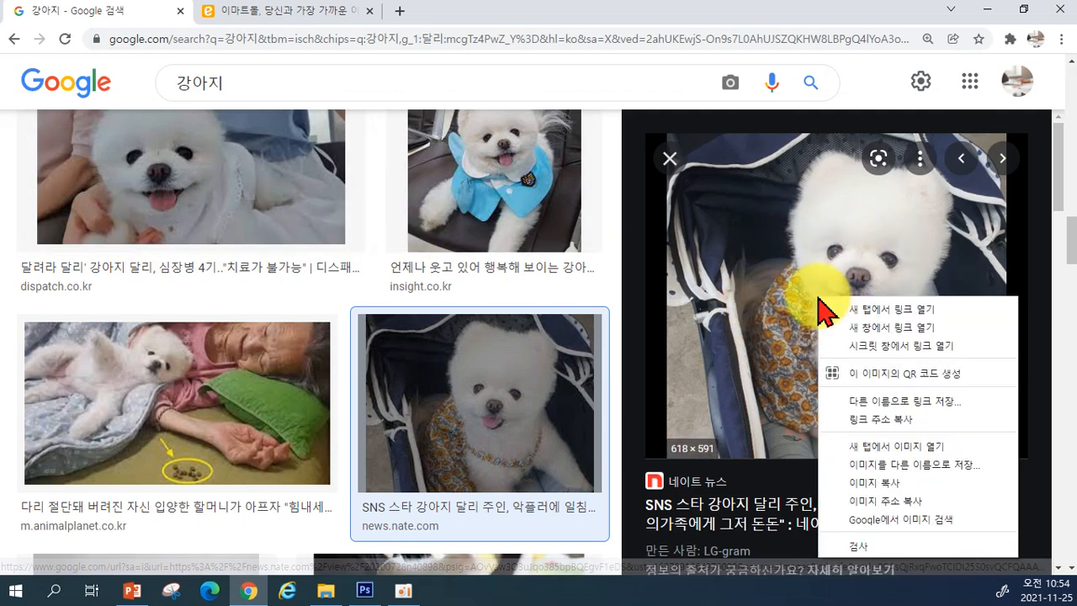
left_click(873, 483)
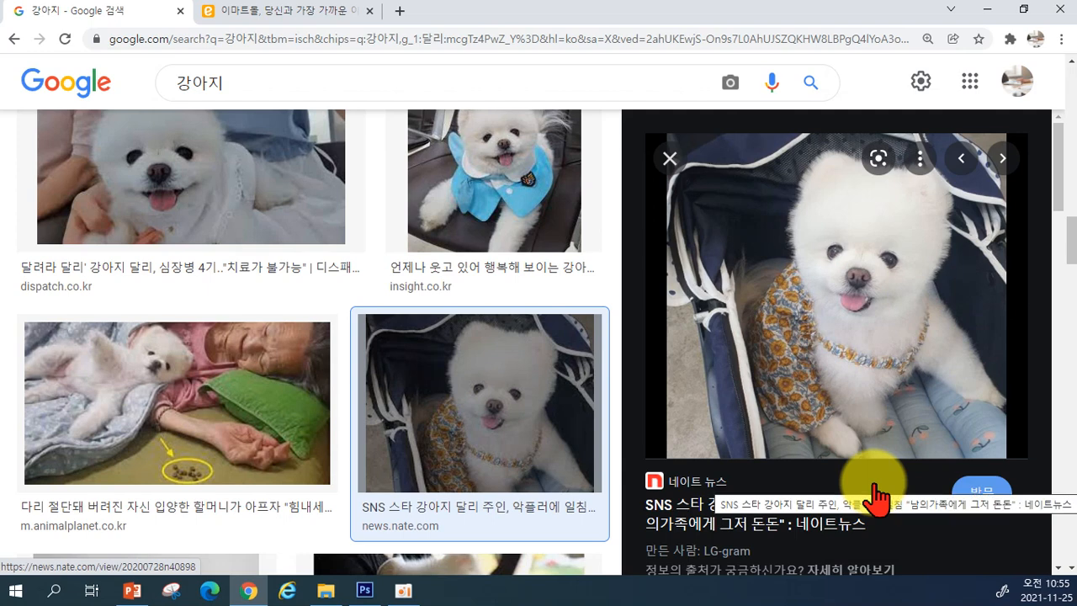
mouse_move(361, 591)
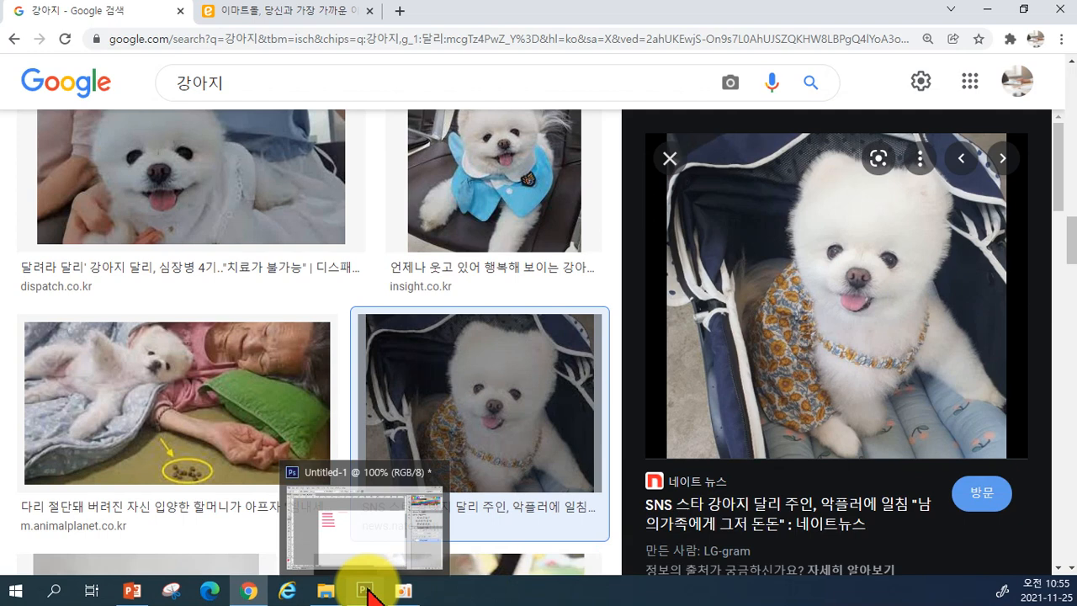
Step: Create a new 618 × 591 px document in Photoshop using the Clipboard preset
left_click(365, 590)
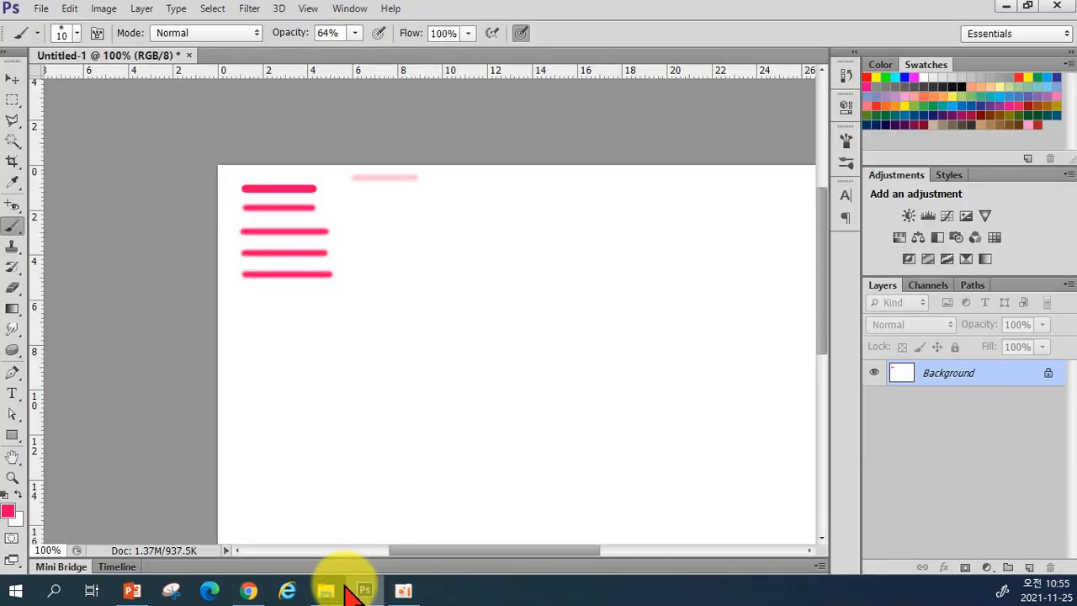
left_click(44, 10)
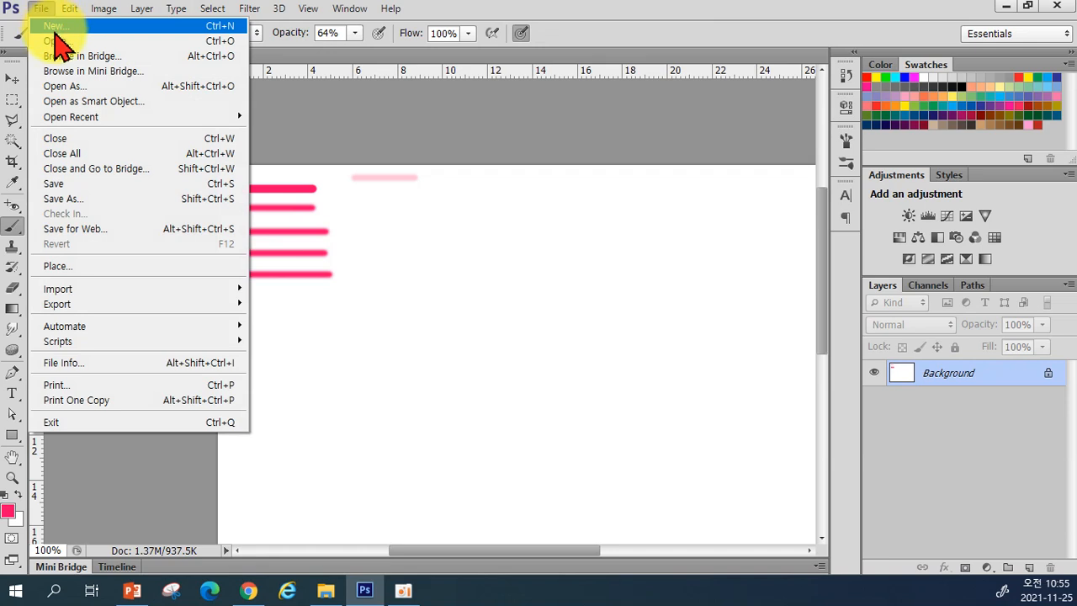
left_click(53, 27)
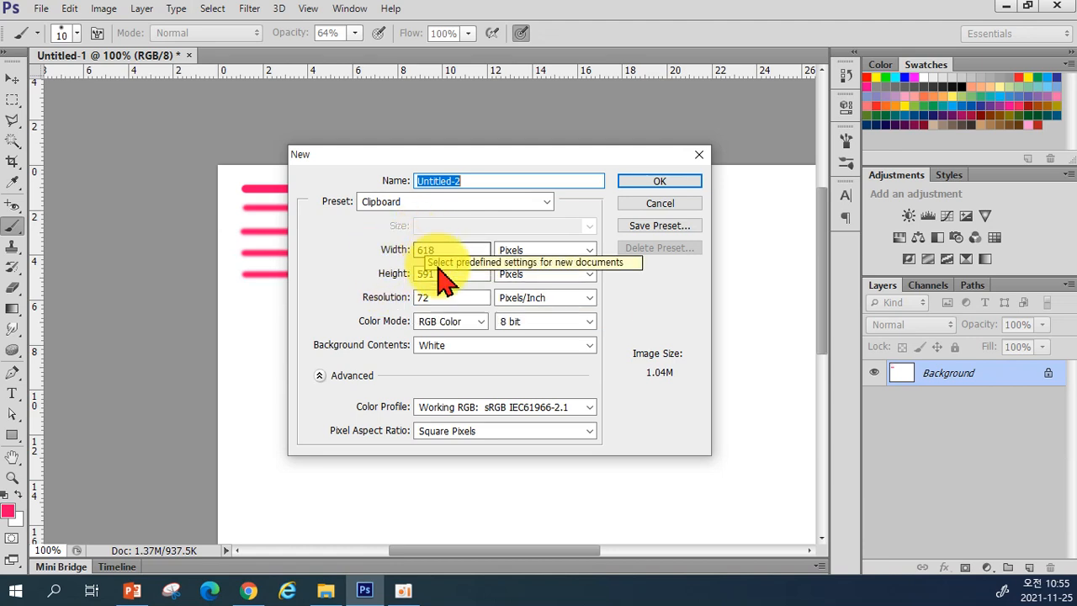
left_click(643, 182)
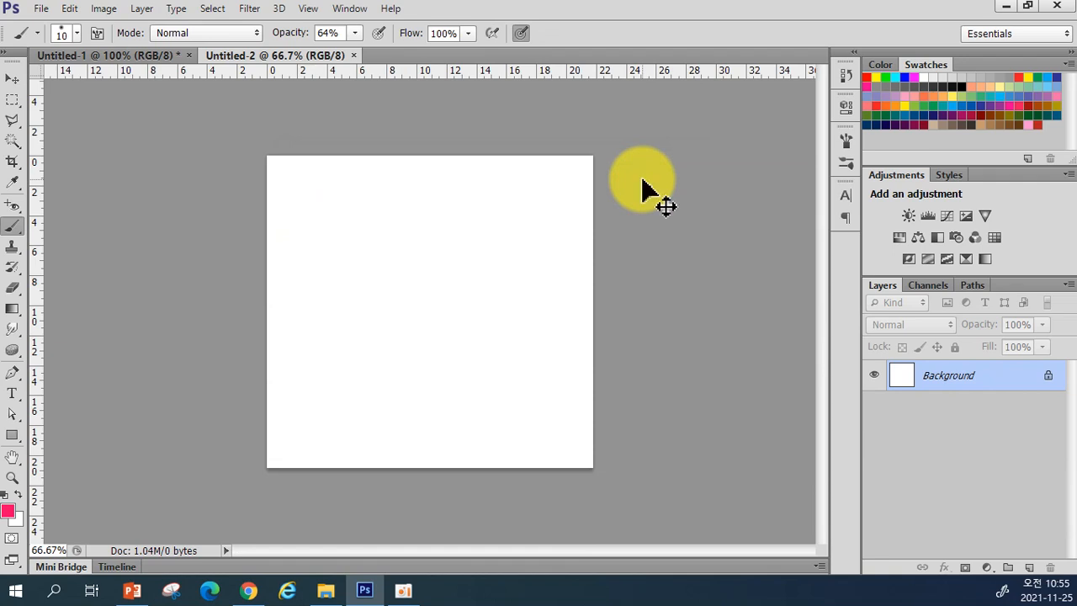
Step: Paste the puppy photo as Layer 1 and set the foreground colour to hot pink #ff026d
key("ctrl+v")
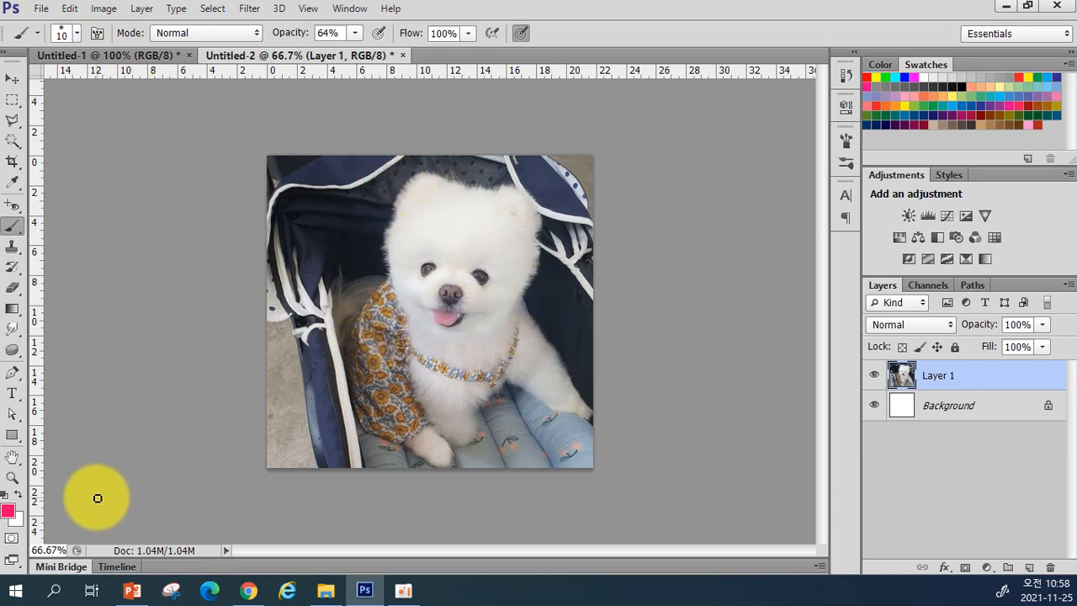
left_click(10, 514)
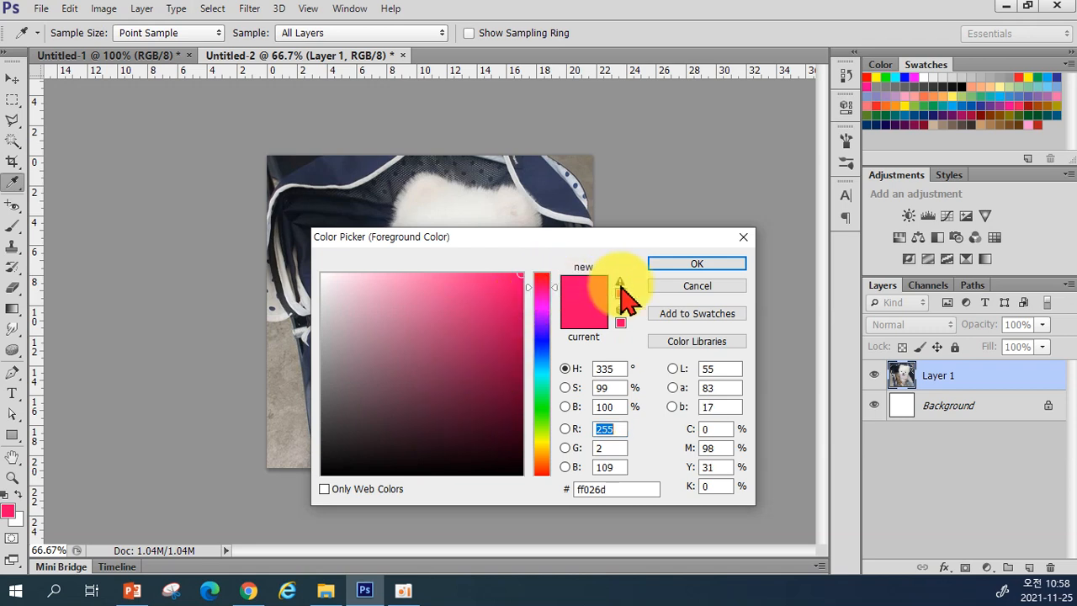
left_click(665, 263)
key("b")
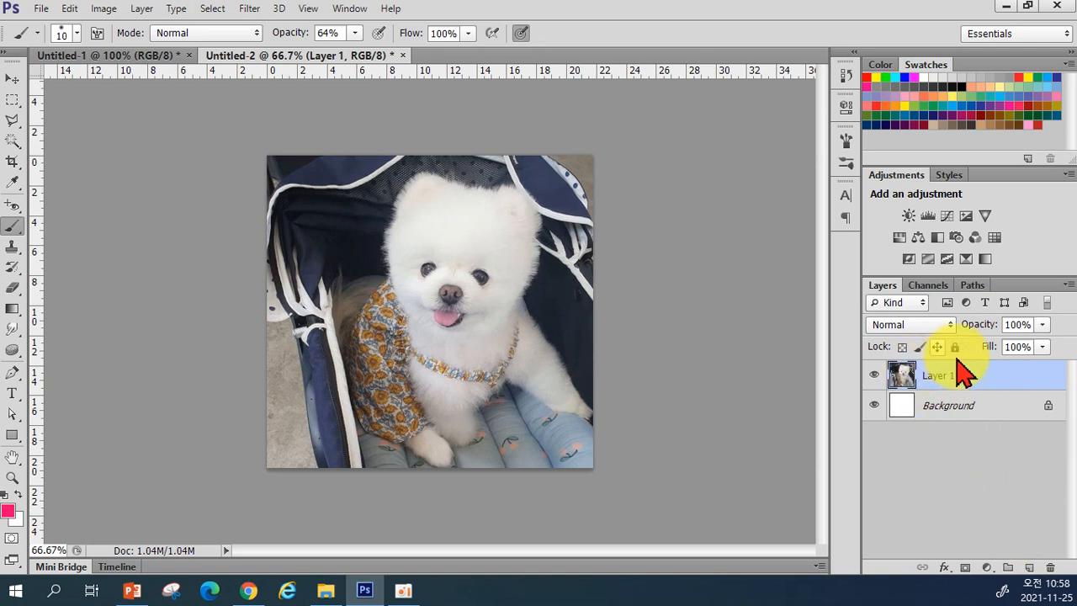
Step: Leave a single empty Layer 2 above the puppy photo's Layer 1, deleting the extra layer
left_click(1028, 568)
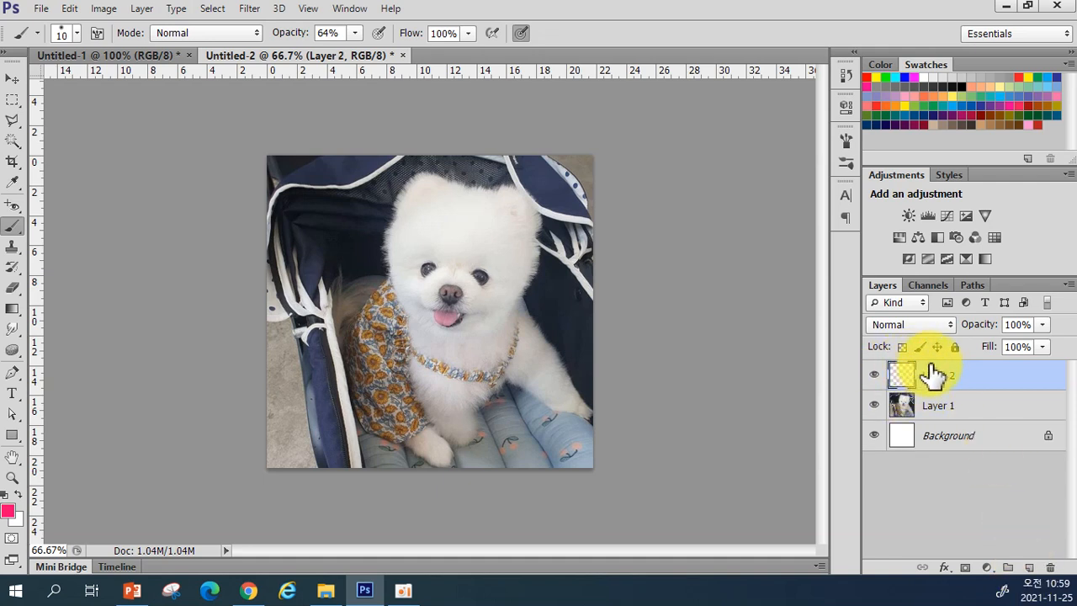
left_click_drag(975, 389, 1049, 567)
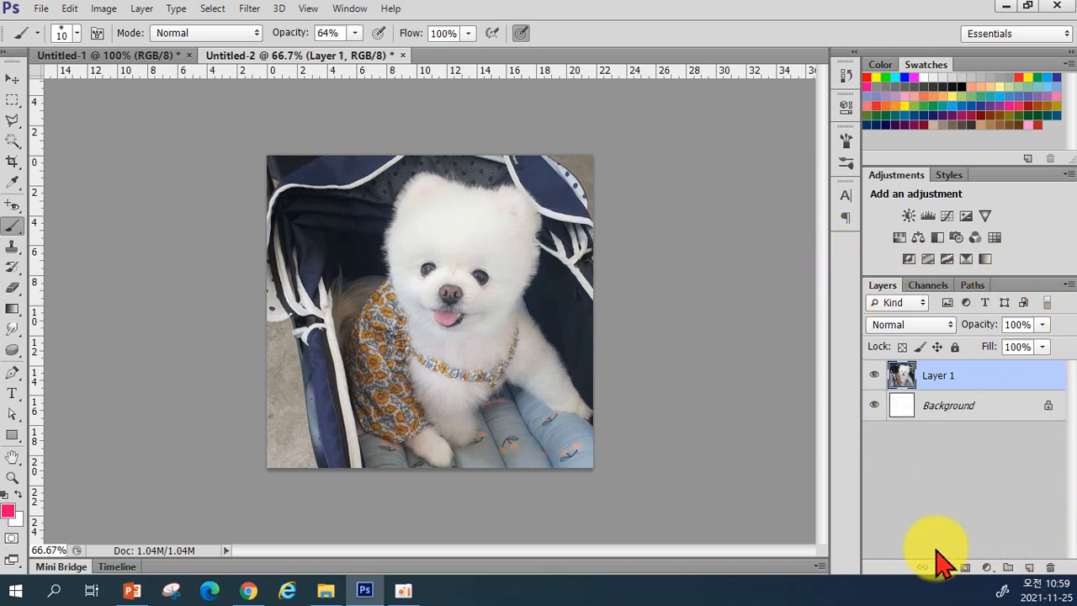
left_click(1029, 568)
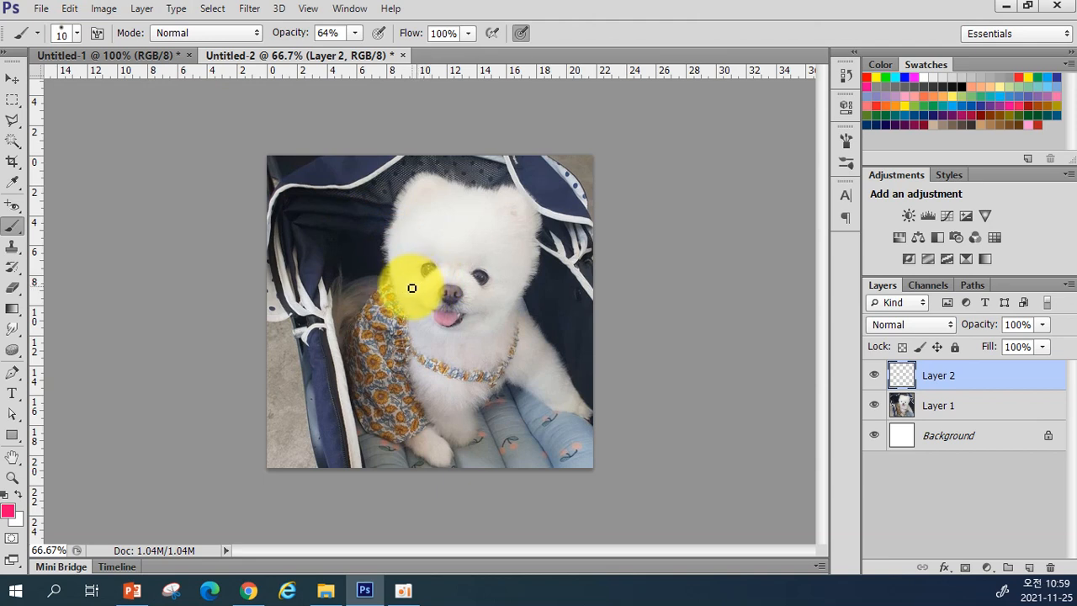
Step: Set the soft brush to 21 px size, 0% hardness and 100% opacity
left_click(78, 34)
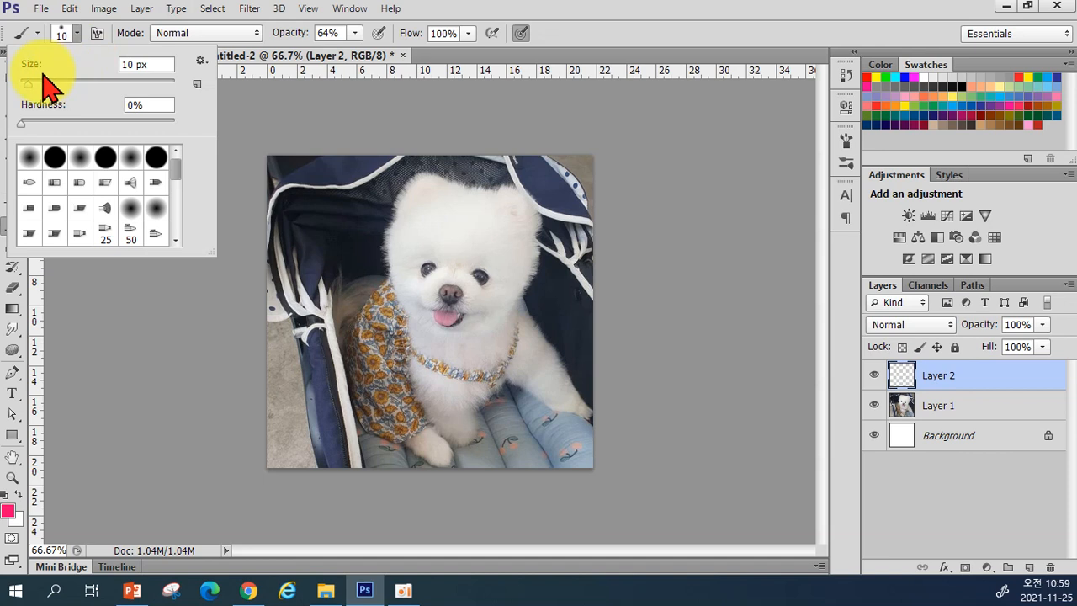
left_click_drag(26, 81, 29, 81)
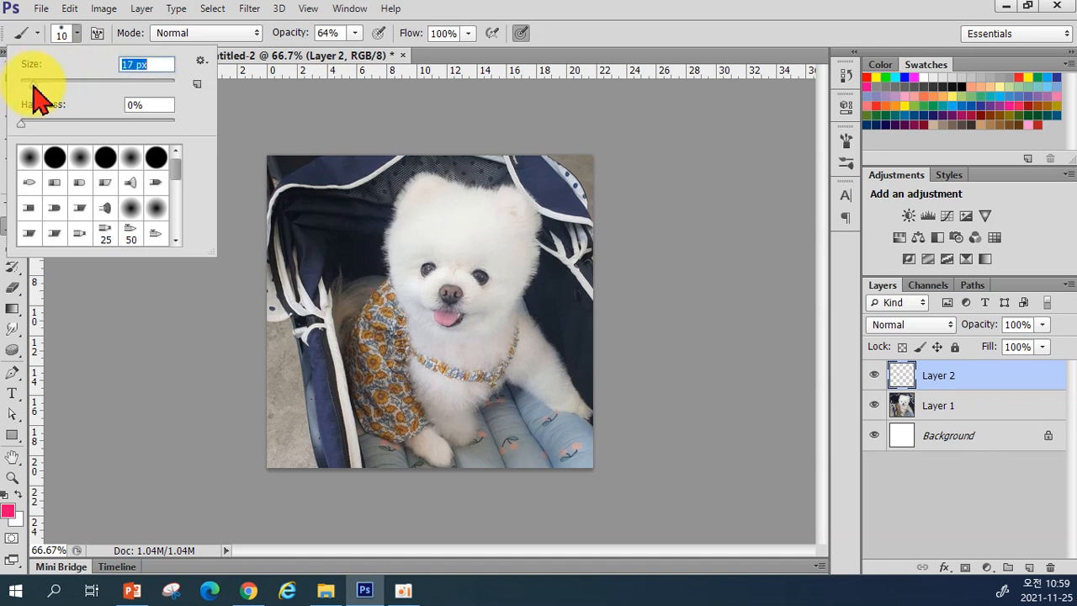
left_click(565, 30)
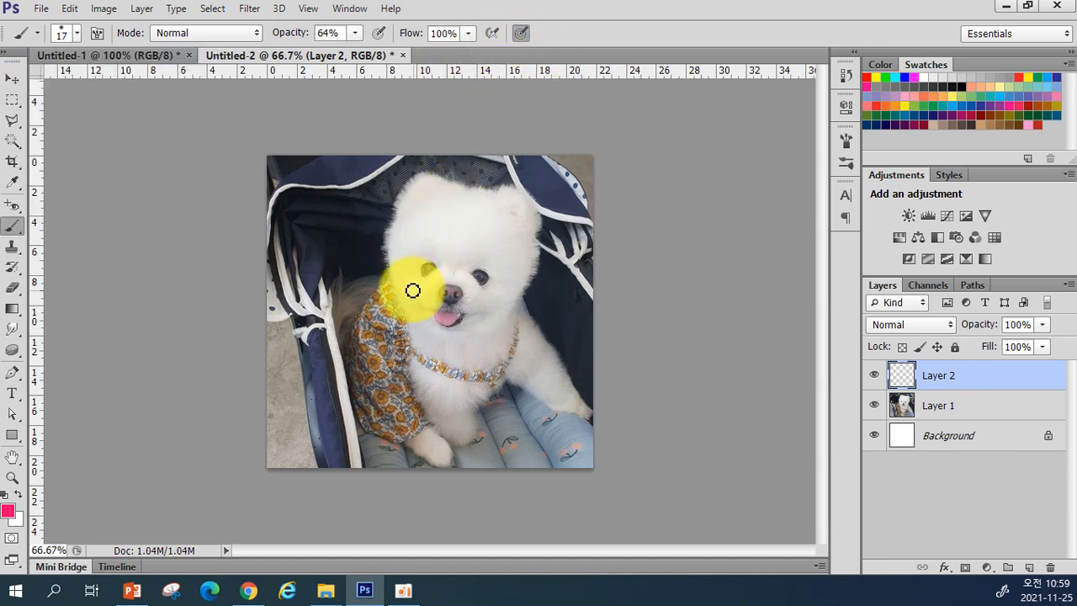
left_click(62, 34)
left_click_drag(37, 85, 34, 84)
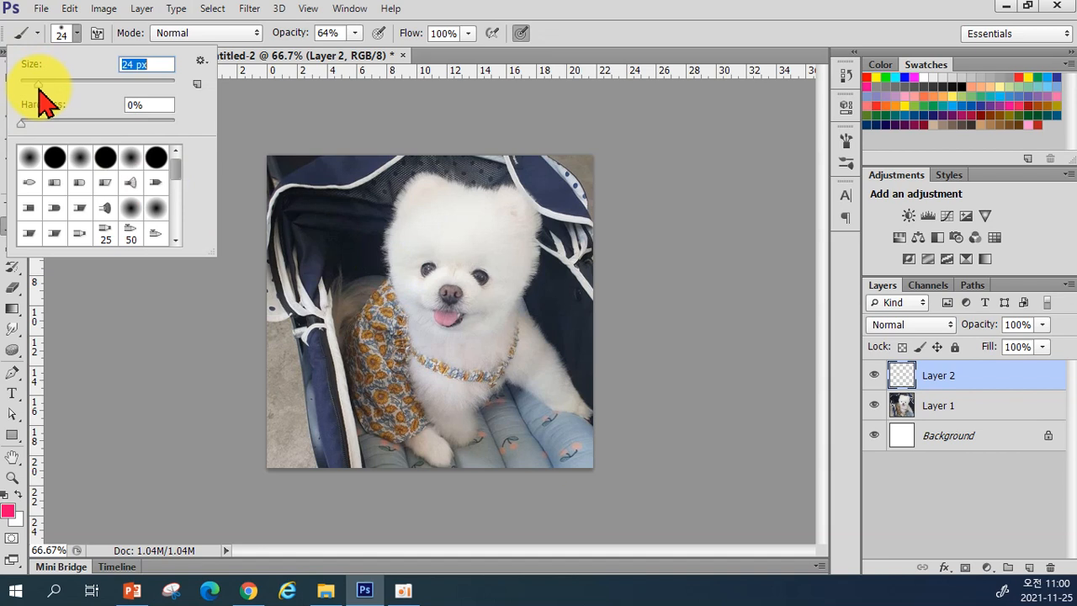
left_click_drag(37, 84, 35, 84)
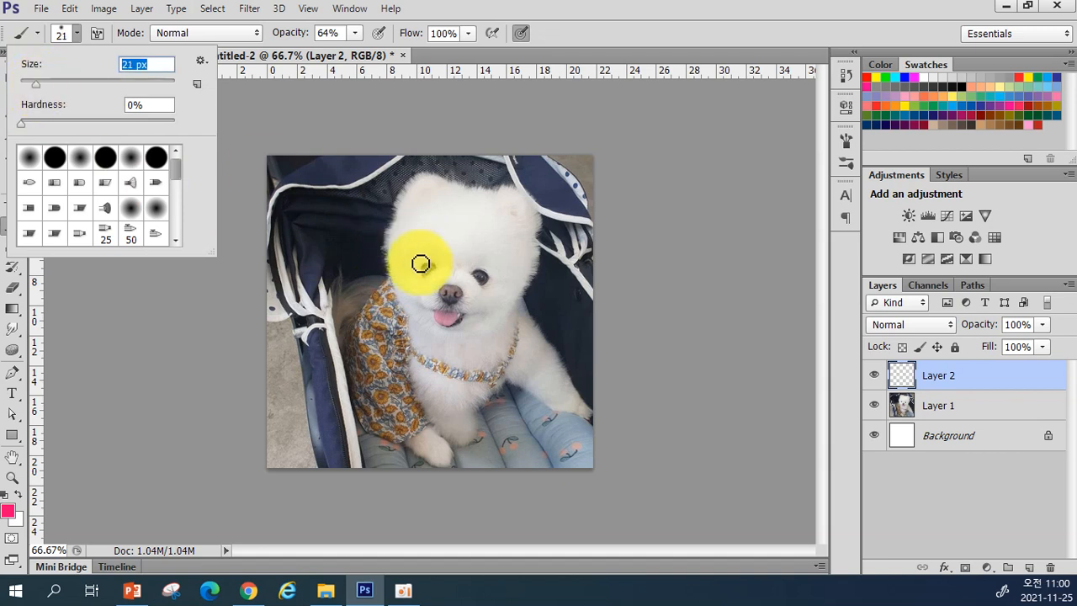
key("Return")
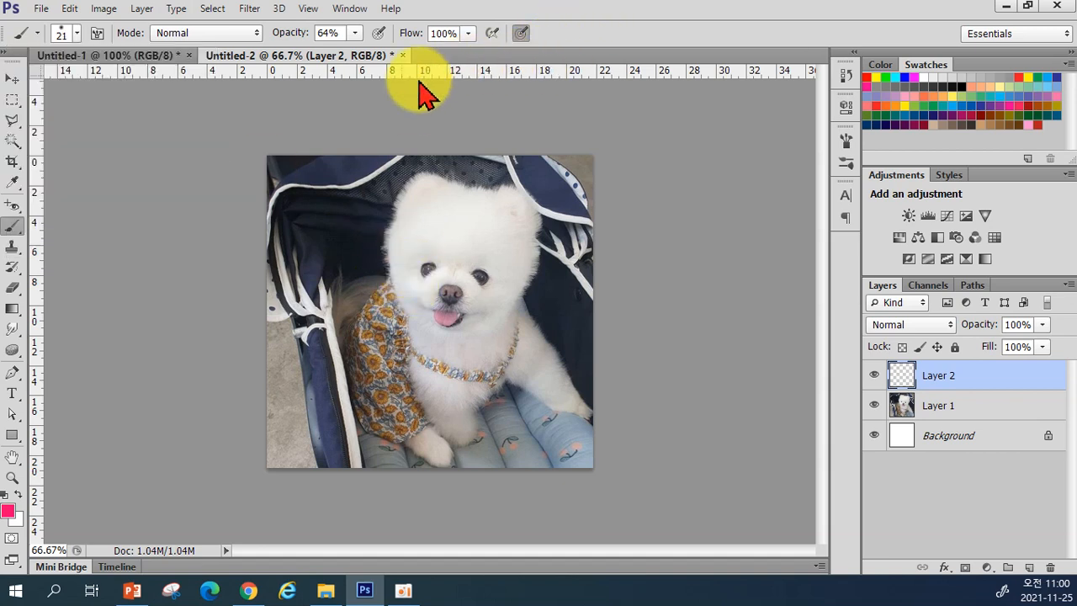
left_click(354, 34)
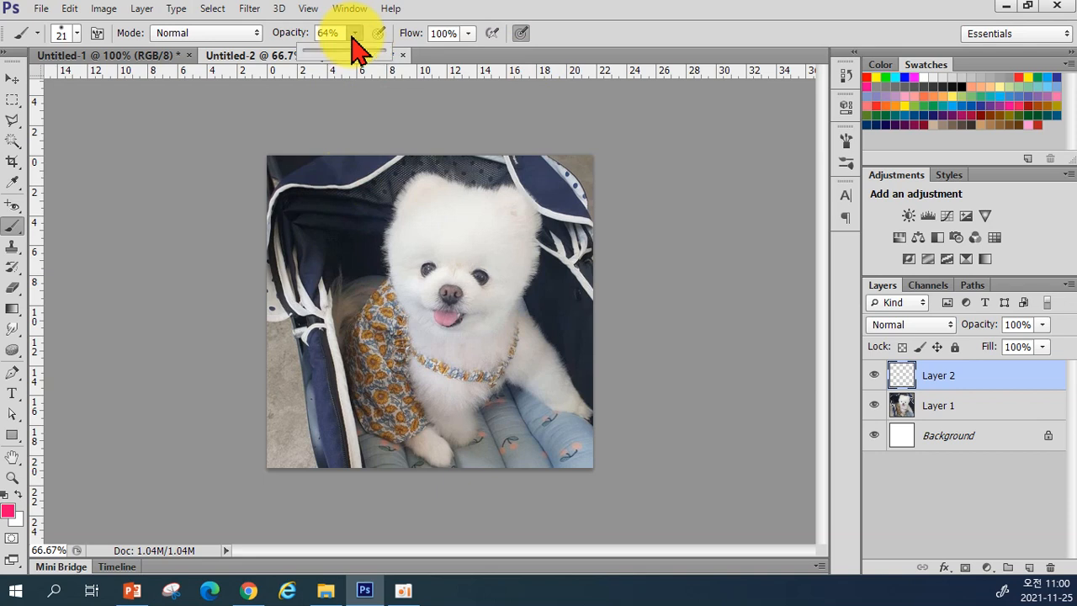
left_click_drag(354, 53, 388, 53)
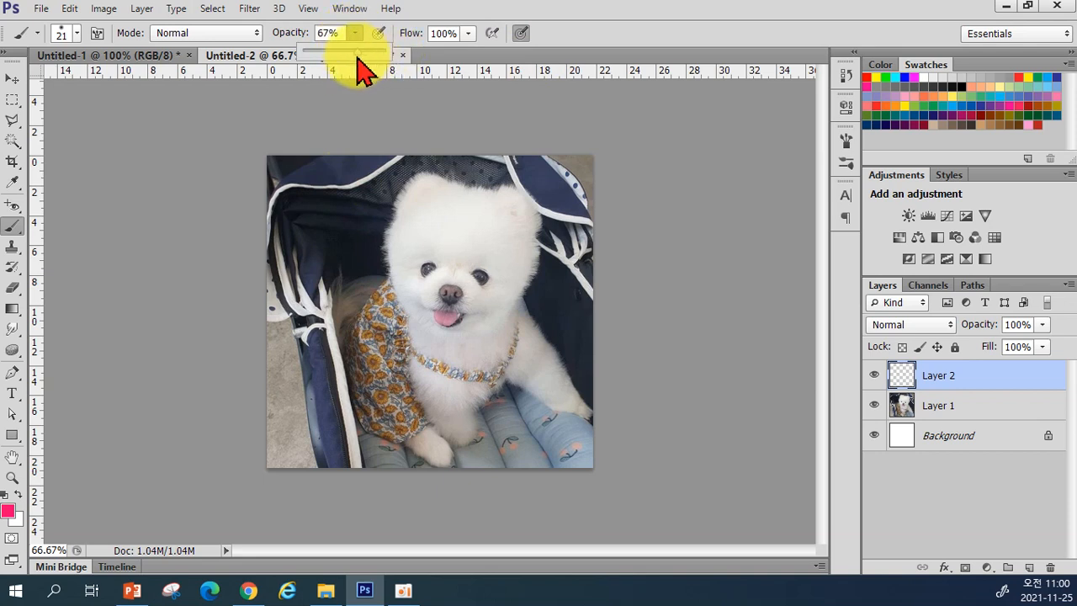
Step: Dab pink on both cheeks, undo the dabs, and repaint them as short strokes
left_click(402, 285)
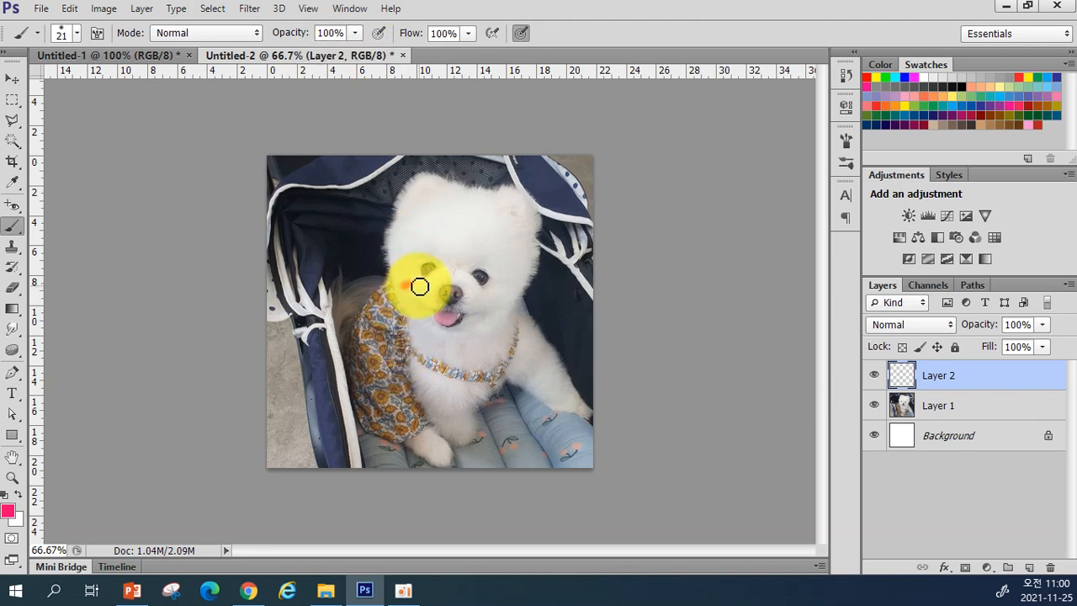
left_click(419, 287)
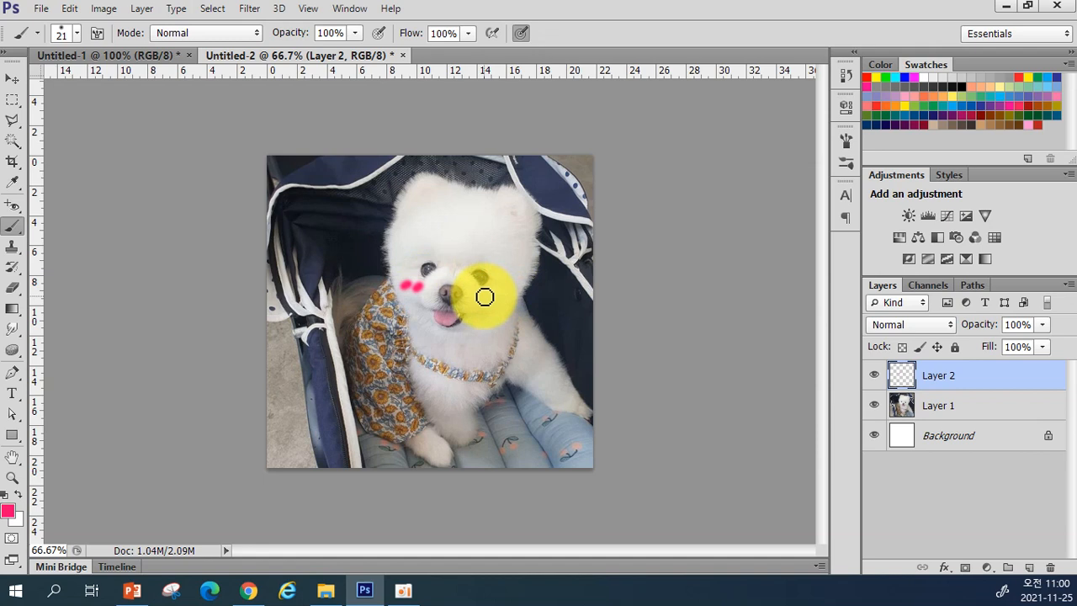
left_click(492, 299)
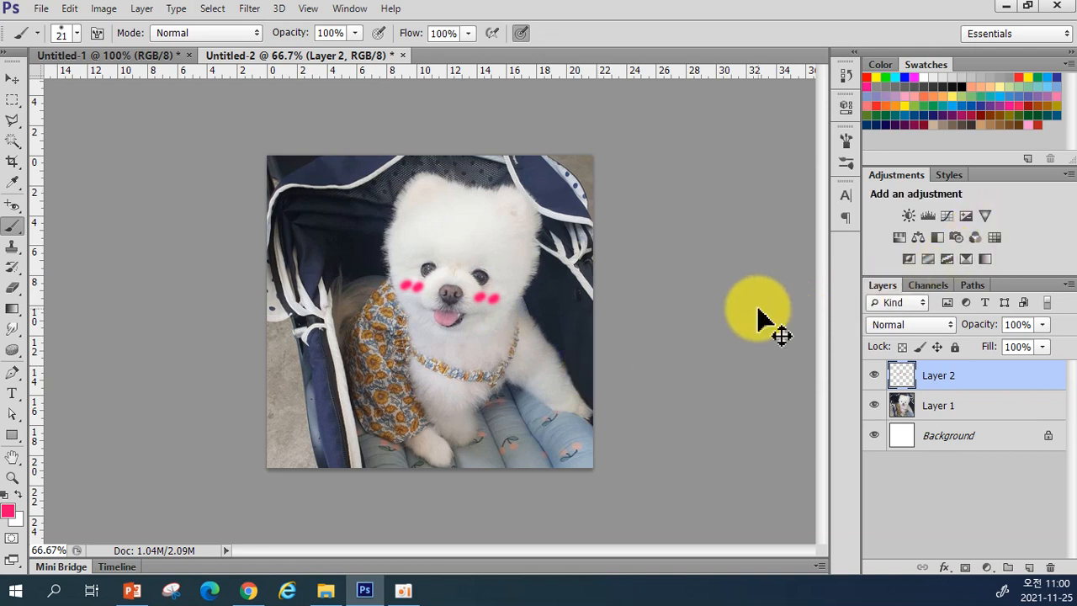
key("ctrl+alt+z")
key("ctrl+alt+z")
key("ctrl+alt+z")
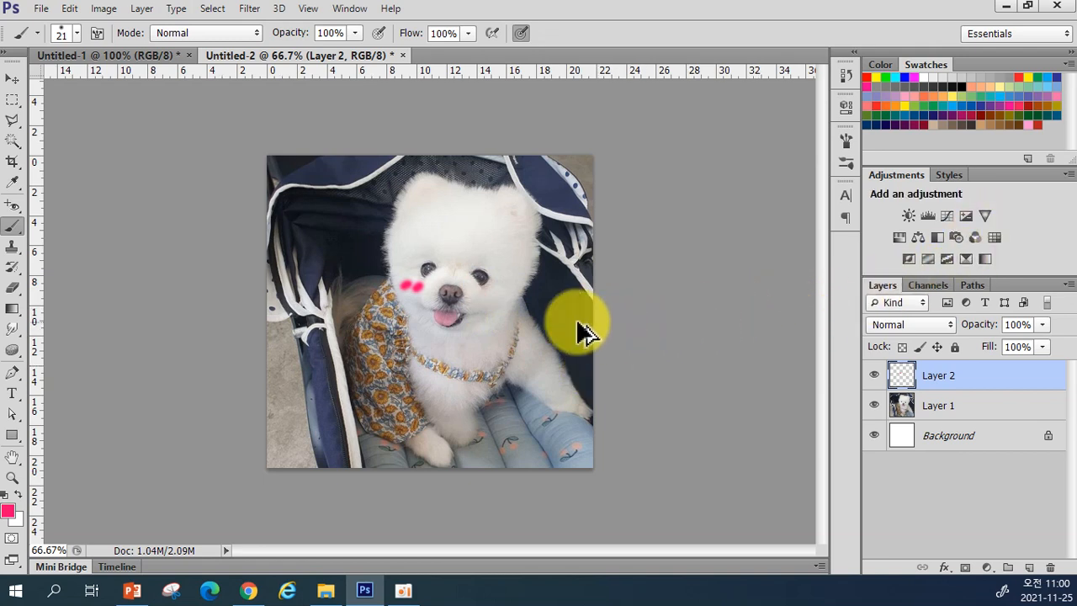
key("ctrl+alt+z")
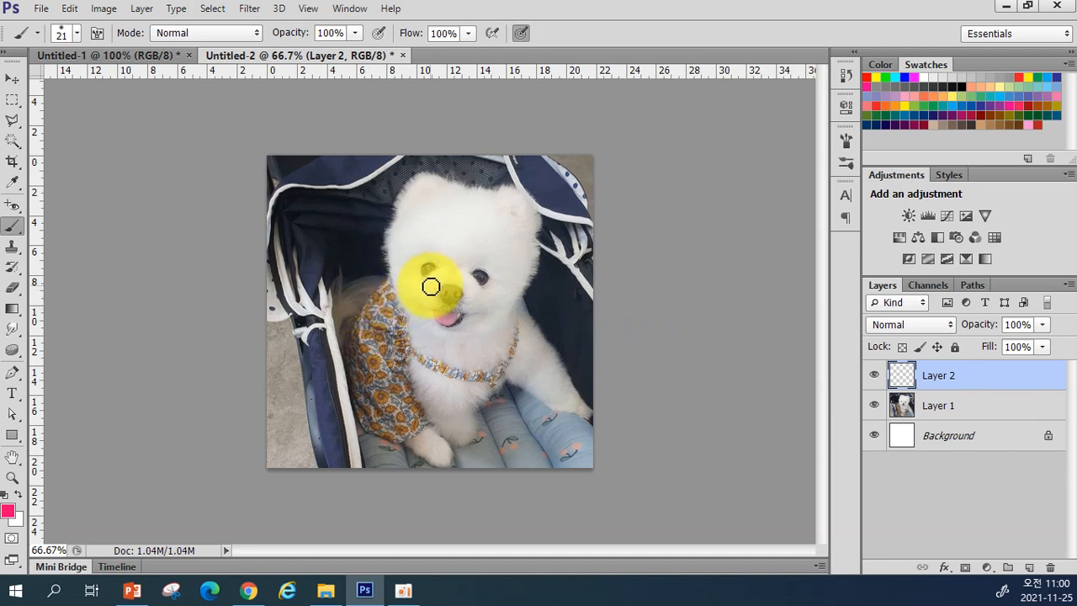
left_click_drag(418, 288, 407, 287)
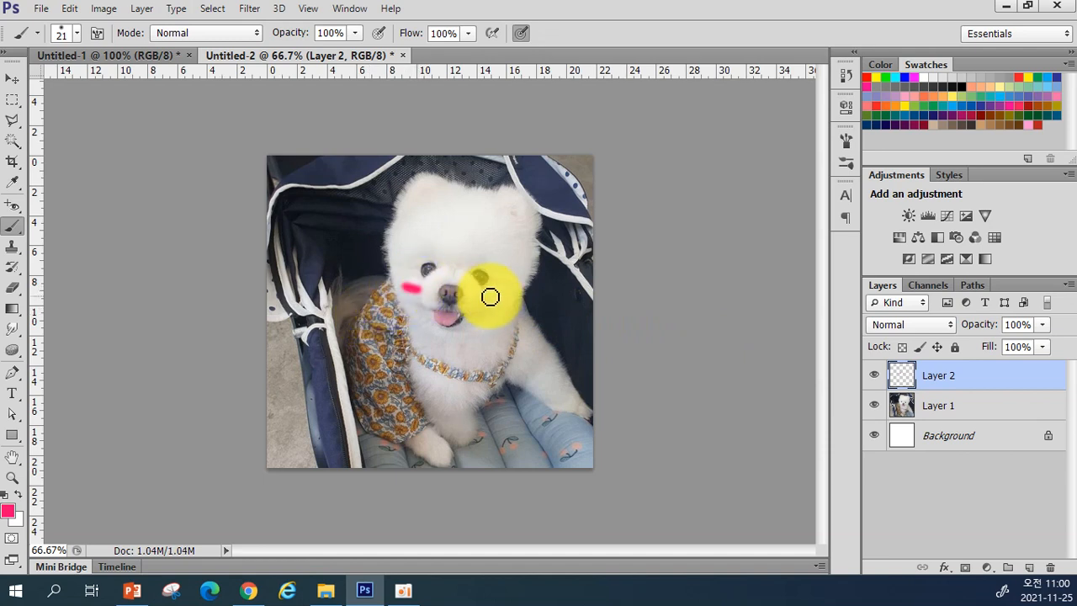
left_click_drag(484, 298, 496, 295)
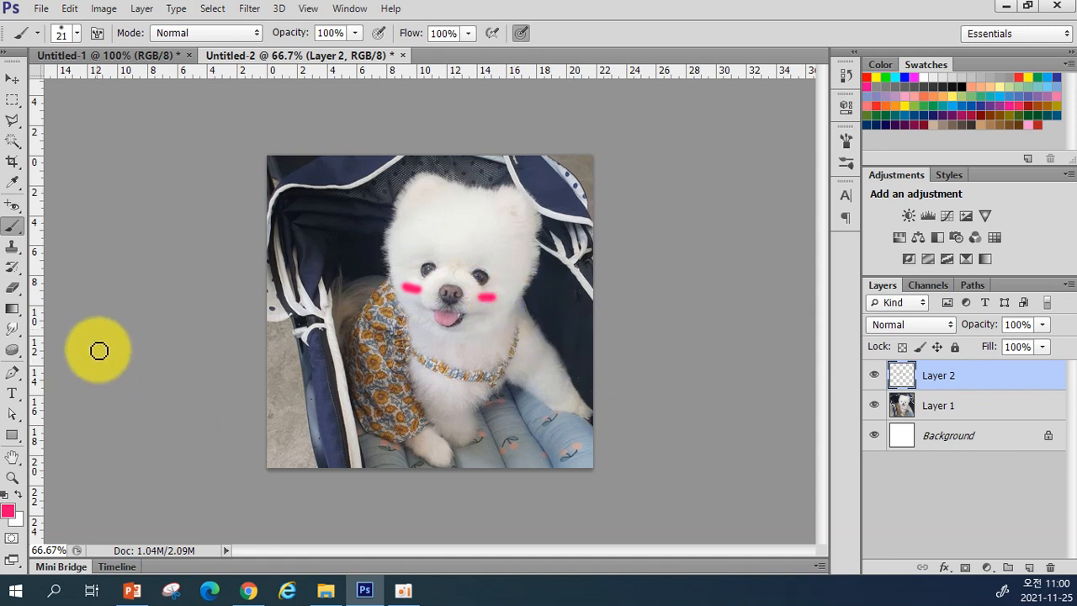
Step: Erase the cheek marks and repaint short pink blush strokes on both cheeks
left_click(12, 287)
mouse_move(396, 288)
left_mouse_down()
mouse_move(428, 283)
mouse_move(389, 295)
mouse_move(519, 294)
mouse_move(464, 303)
mouse_move(509, 295)
mouse_move(480, 297)
left_mouse_up()
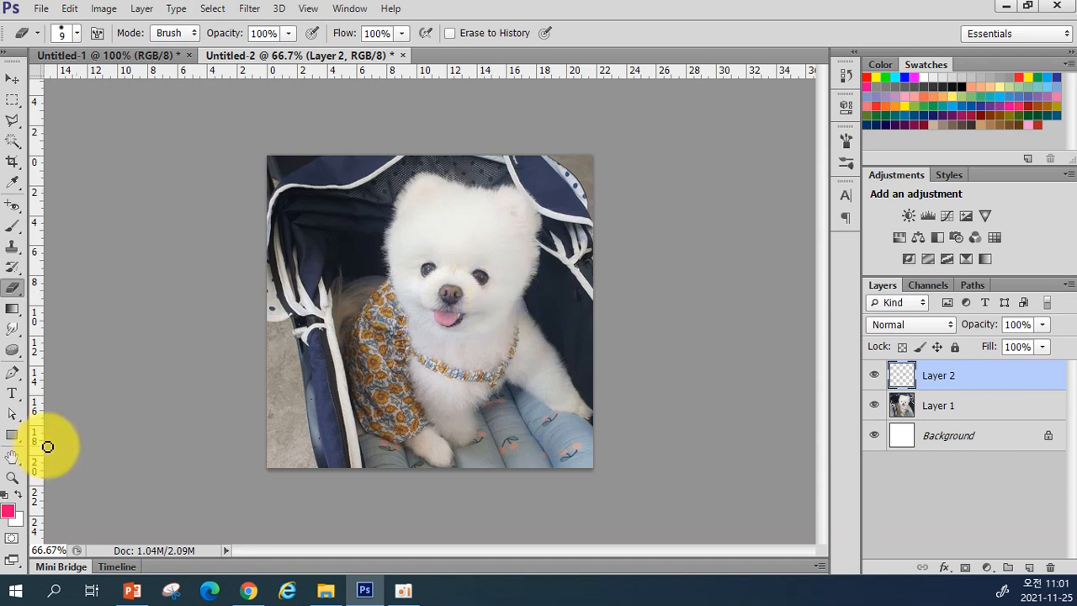
left_click(12, 226)
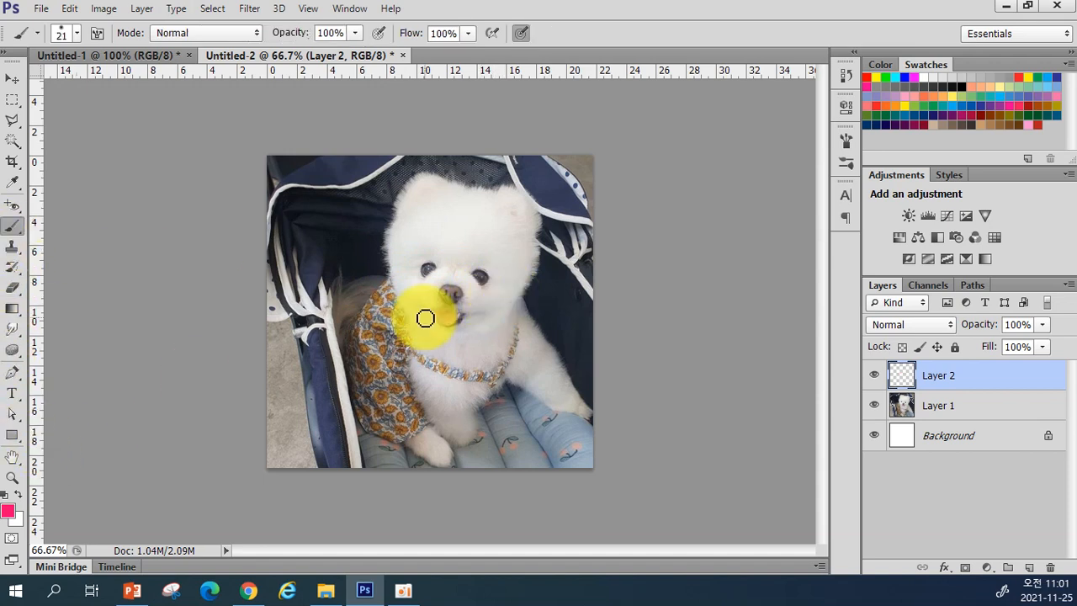
left_click_drag(420, 291, 408, 289)
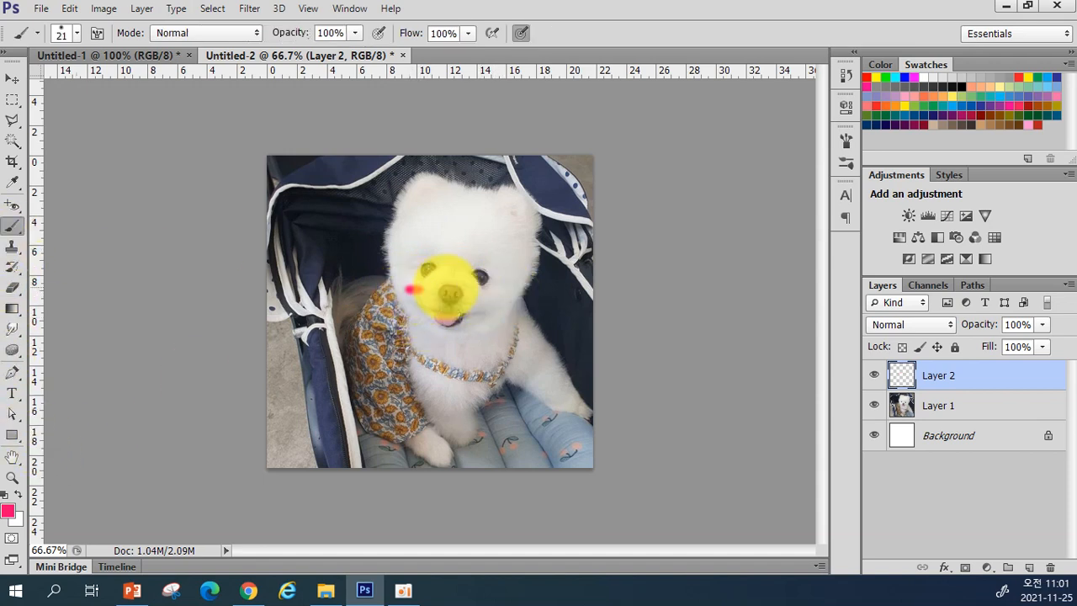
left_click_drag(482, 296, 494, 295)
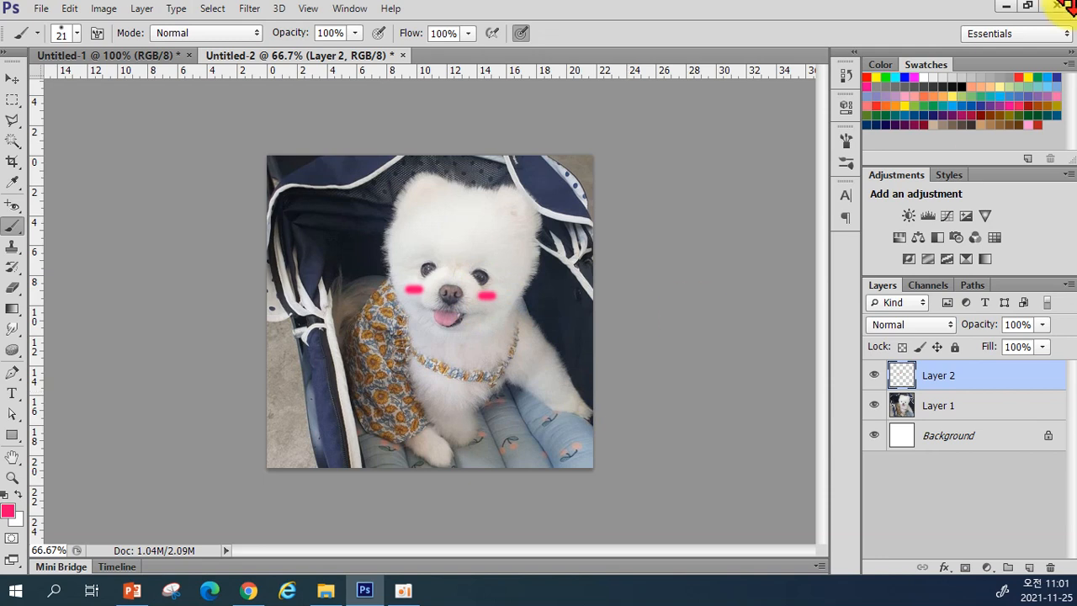
Step: Erase the stray diagonal pink stroke from the puppy's head
left_click_drag(473, 214, 515, 282)
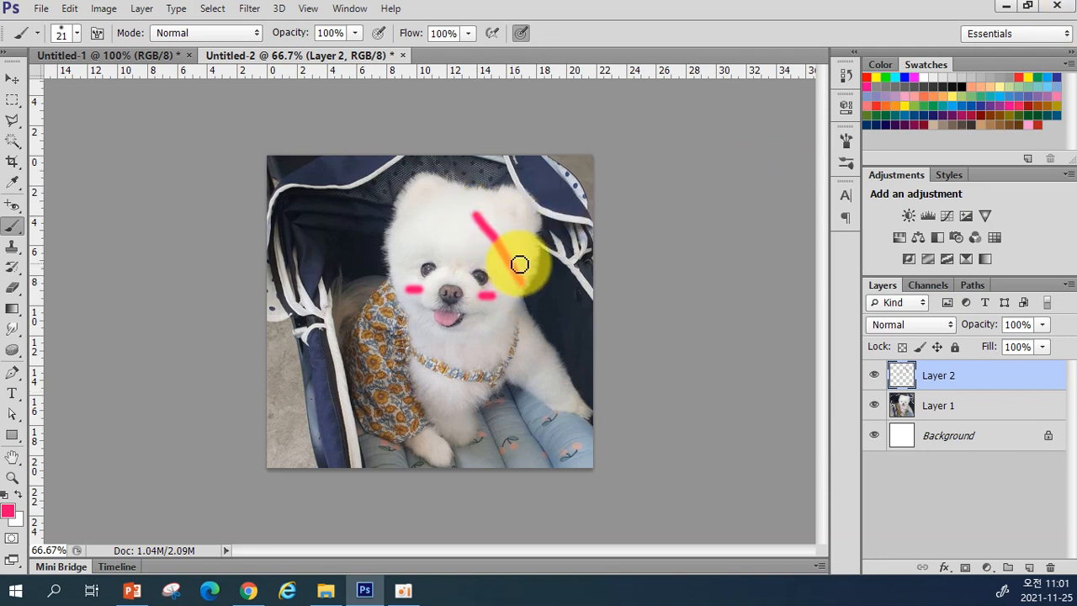
left_click(16, 286)
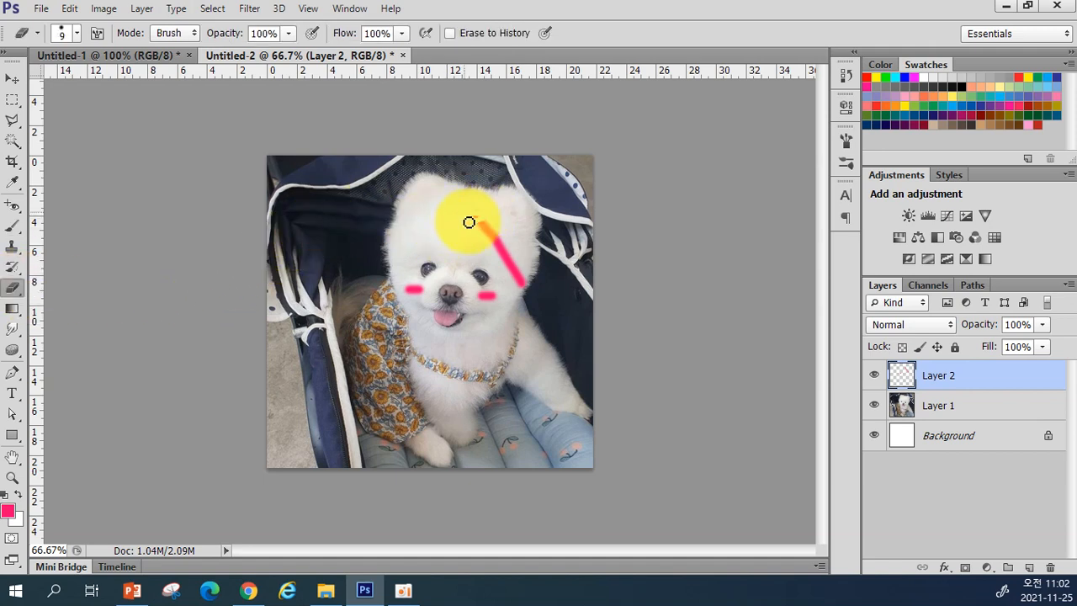
mouse_move(469, 217)
left_mouse_down()
mouse_move(480, 210)
mouse_move(494, 236)
left_mouse_up()
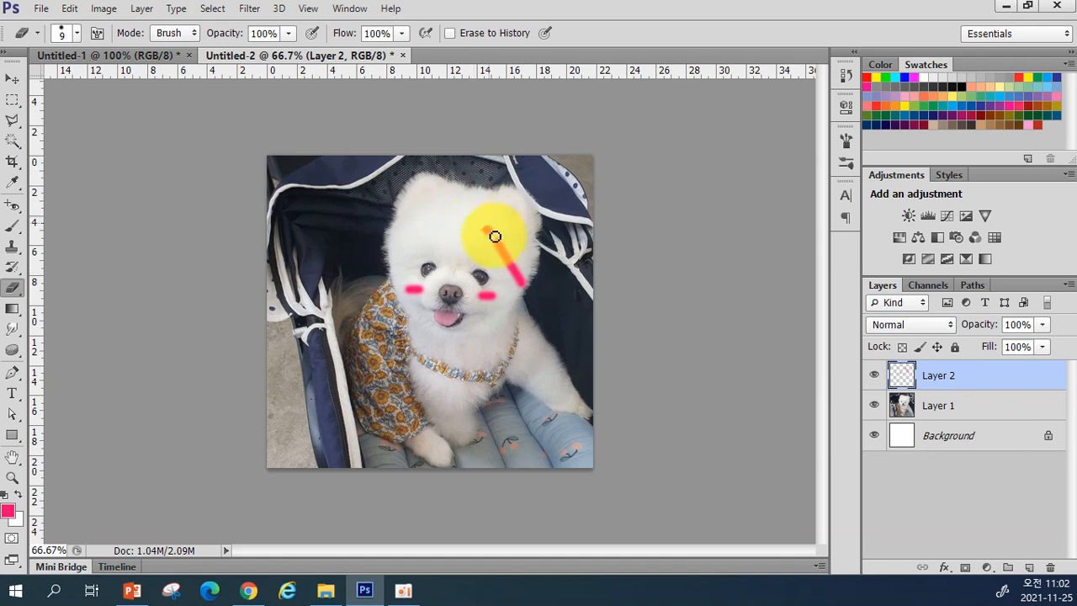
mouse_move(497, 243)
left_mouse_down()
mouse_move(527, 297)
mouse_move(515, 259)
mouse_move(505, 273)
mouse_move(519, 297)
mouse_move(505, 254)
left_mouse_up()
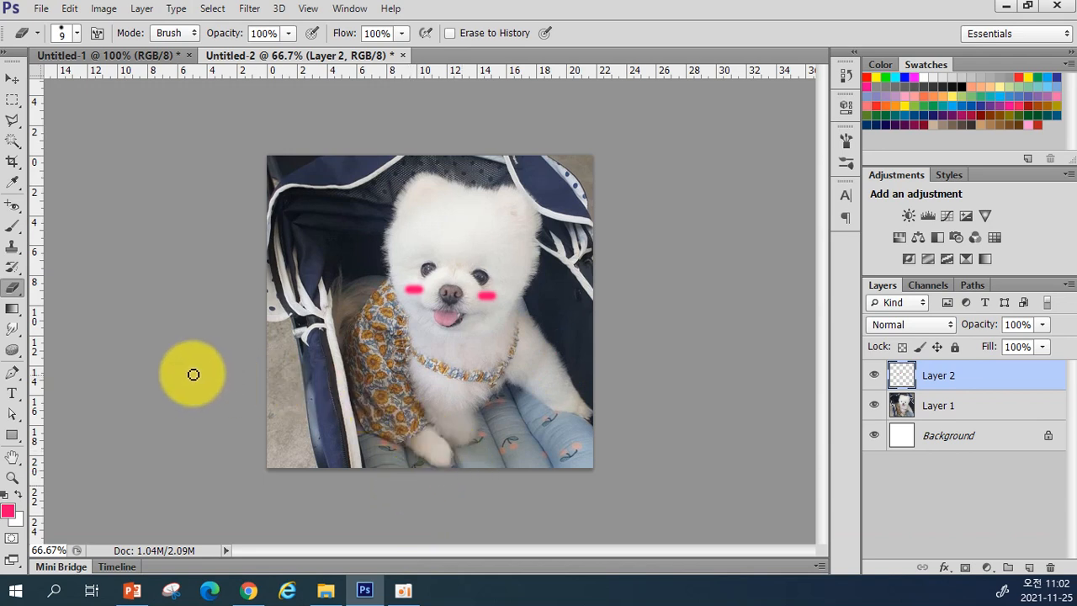
left_click(12, 78)
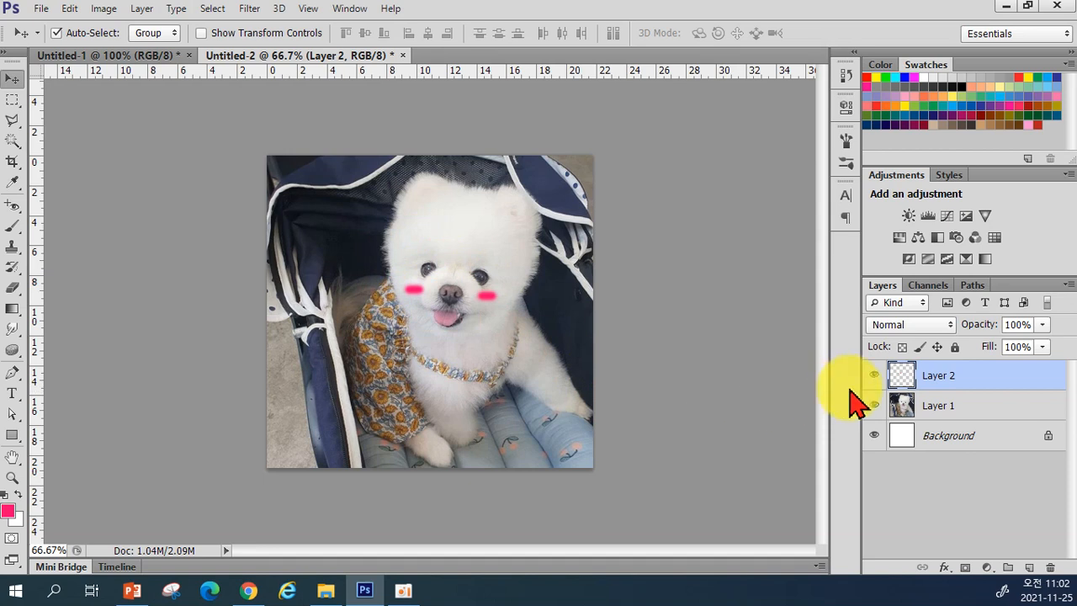
Step: Lower brush opacity to 65% and paint lighter blush on both cheeks
left_click(13, 225)
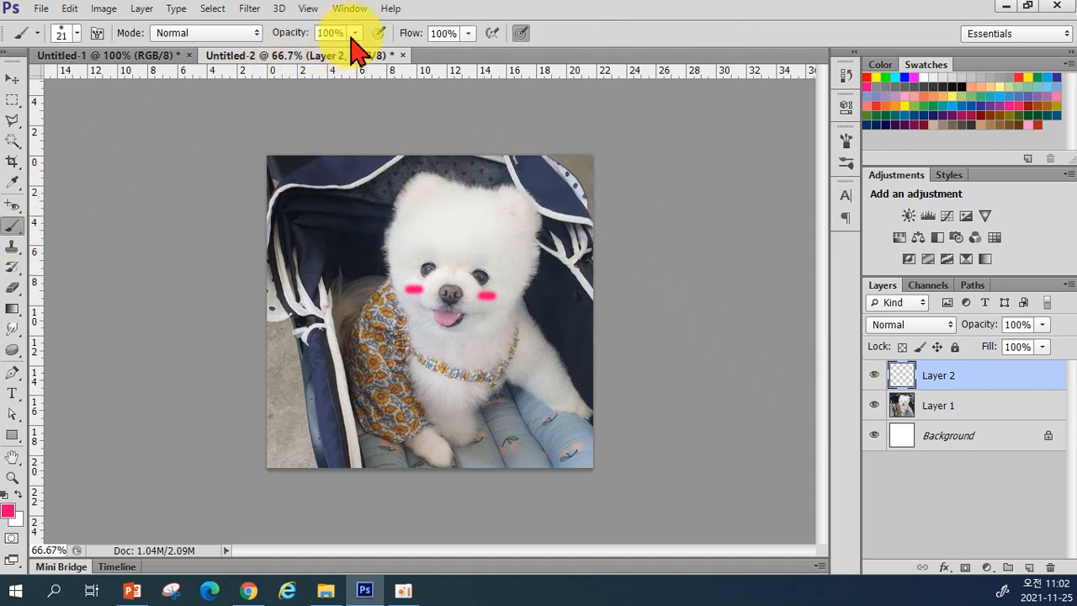
left_click(355, 34)
left_click_drag(356, 53, 331, 71)
left_click_drag(404, 279, 417, 278)
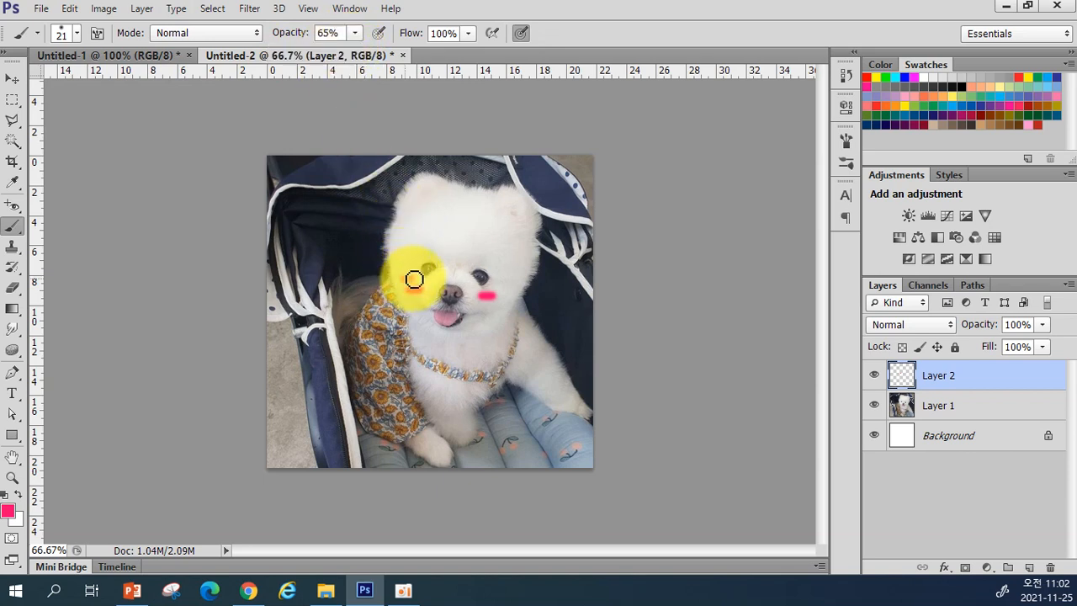
left_click_drag(483, 286, 501, 285)
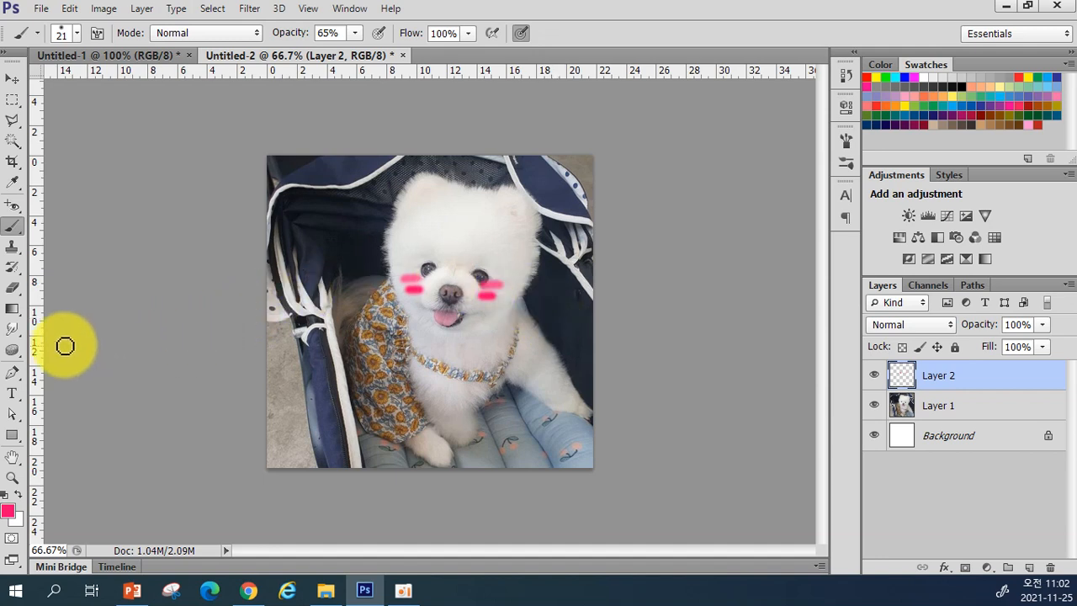
Step: Erase all the blush from both cheeks with the Eraser
left_click(12, 287)
mouse_move(372, 274)
left_mouse_down()
mouse_move(392, 269)
mouse_move(402, 284)
left_mouse_up()
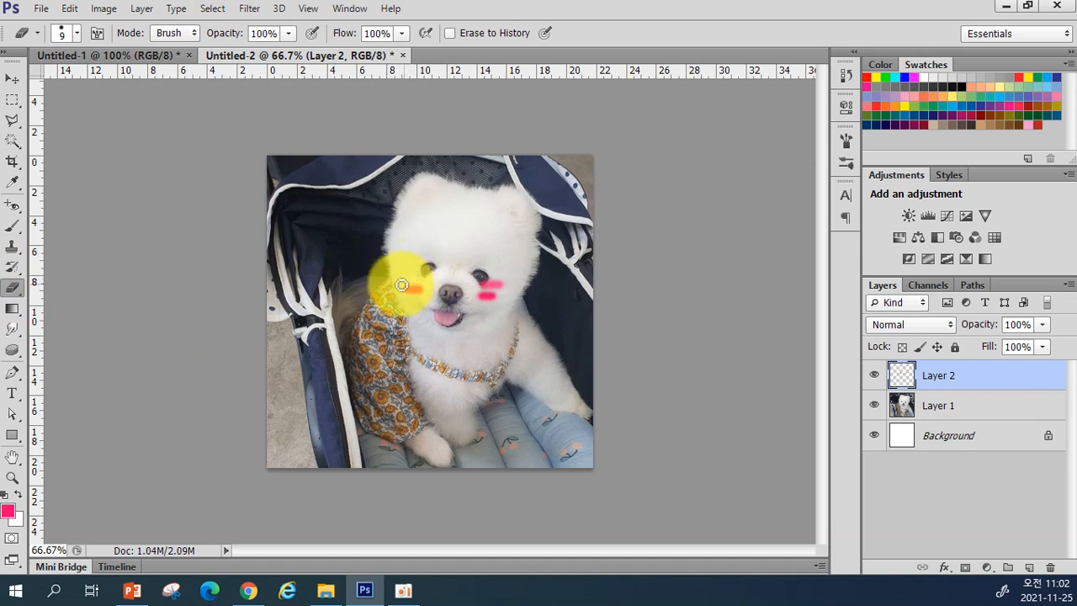
mouse_move(420, 288)
left_mouse_down()
mouse_move(395, 297)
mouse_move(409, 283)
left_mouse_up()
mouse_move(485, 271)
left_mouse_down()
mouse_move(469, 290)
mouse_move(480, 289)
left_mouse_up()
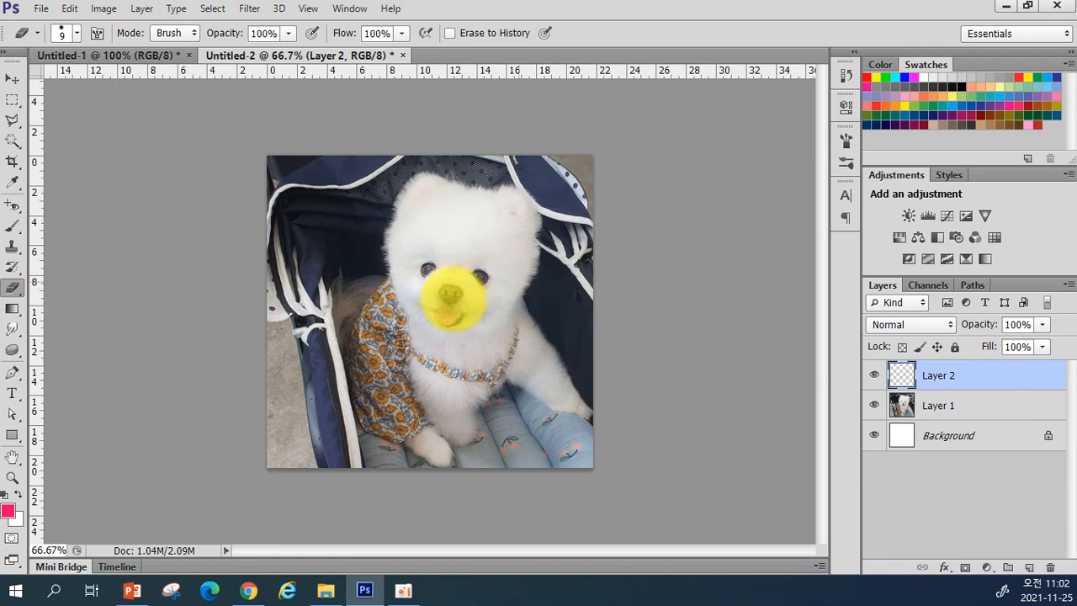
Step: Paint 49%-opacity blush on both cheeks with a size 25 brush, then restore 100% opacity
left_click(12, 225)
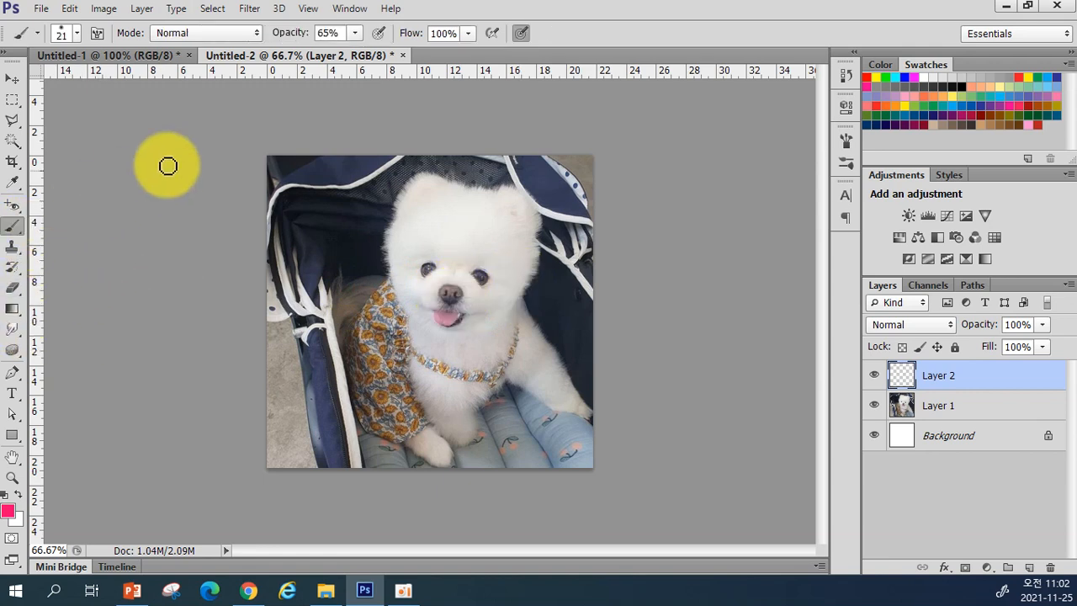
left_click(354, 33)
mouse_move(351, 37)
left_mouse_down()
mouse_move(348, 60)
mouse_move(360, 56)
mouse_move(343, 53)
left_mouse_up()
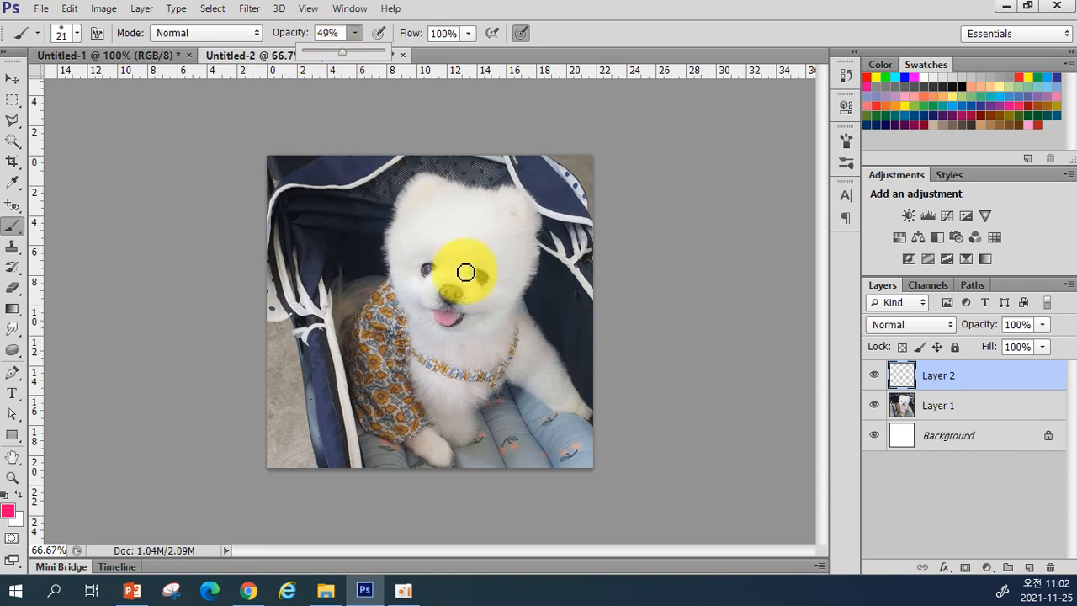
left_click(492, 278)
key("]")
left_click_drag(483, 294, 498, 294)
left_click_drag(409, 281, 416, 282)
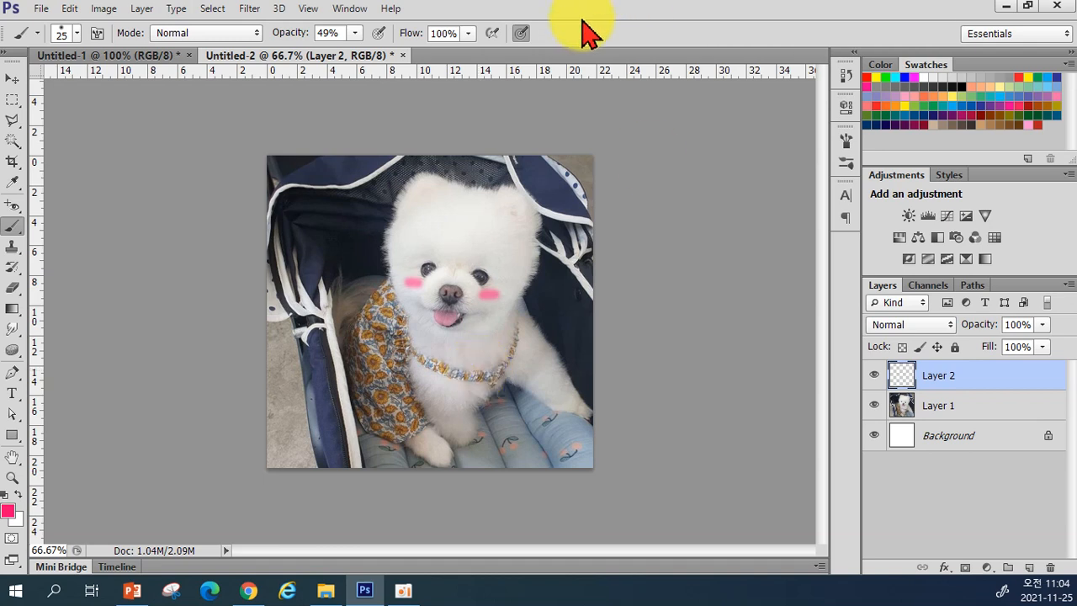
left_click_drag(355, 52, 402, 53)
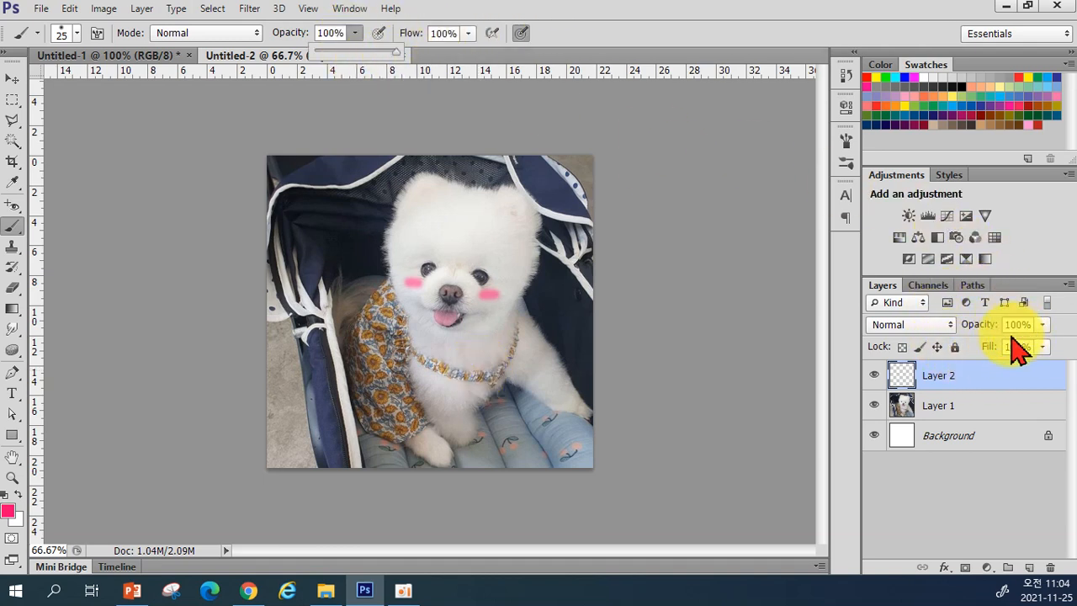
Step: Rename Layer 2 in the Layers panel to 볼터치
double_click(936, 380)
type("qh")
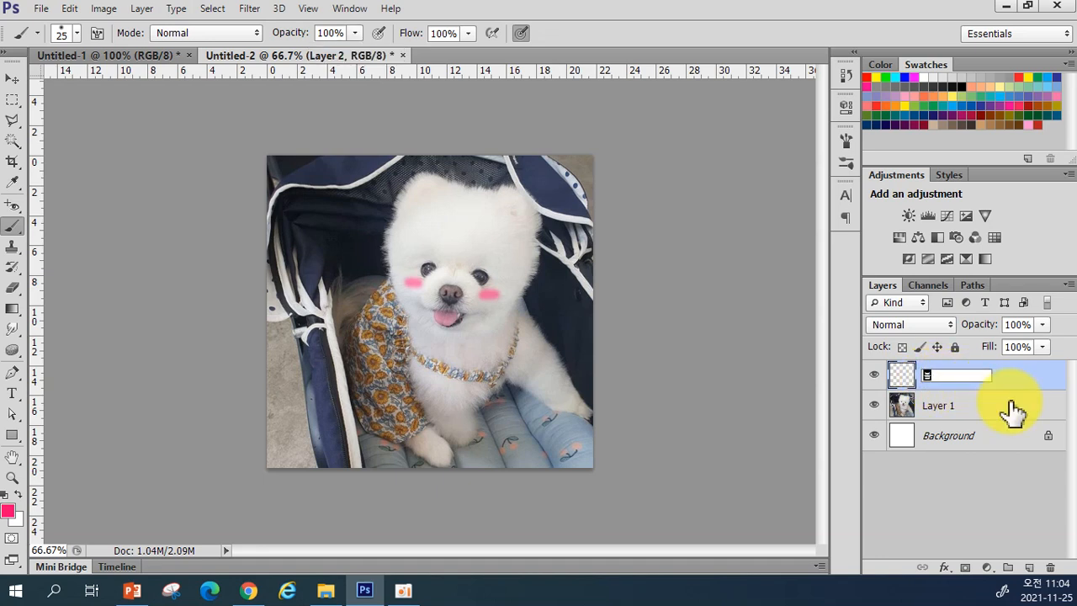
type("fxjcl")
key("Return")
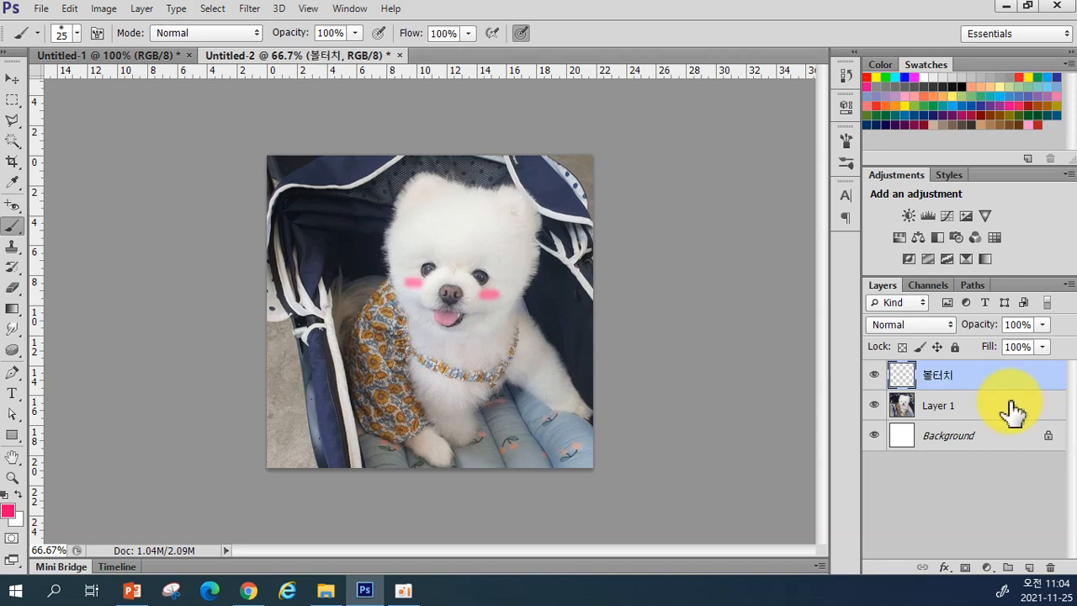
Step: Try several opacities on the 볼터치 layer, settling around 71%
left_click(1042, 325)
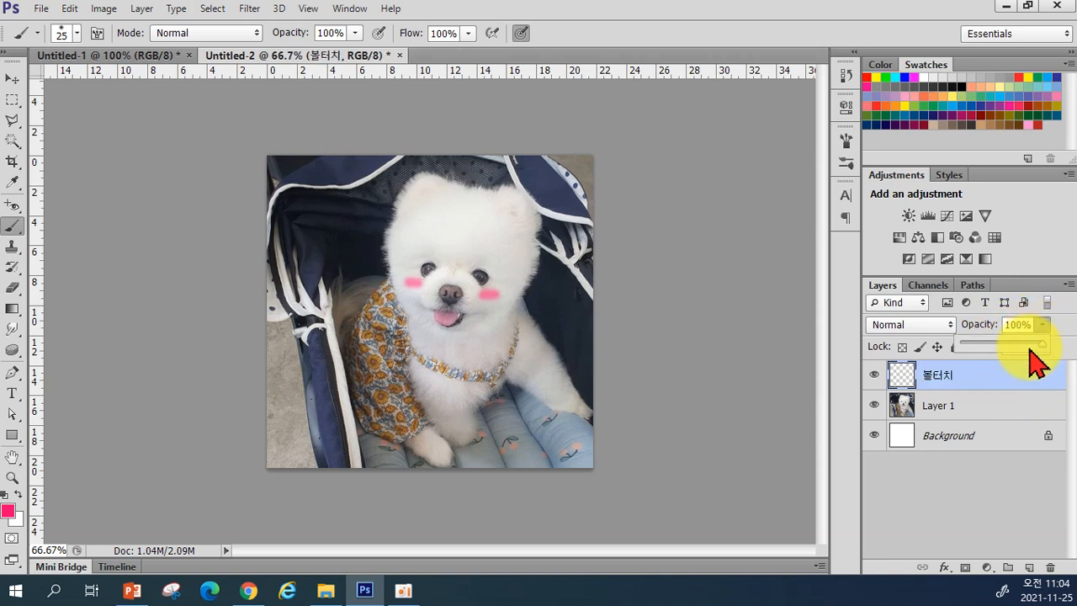
left_click_drag(1040, 341, 964, 344)
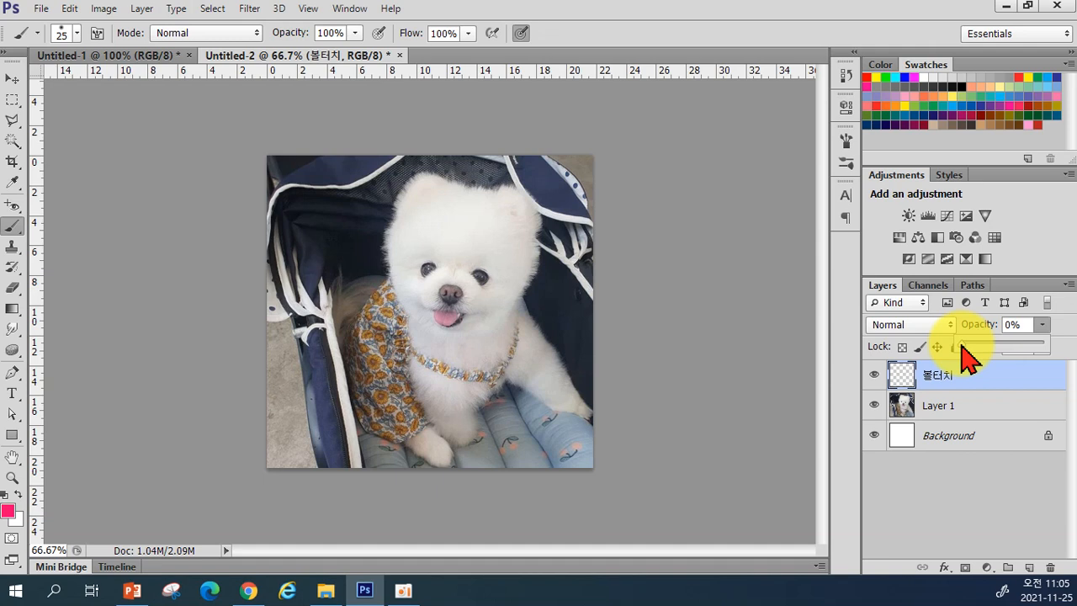
left_click_drag(963, 344, 1048, 351)
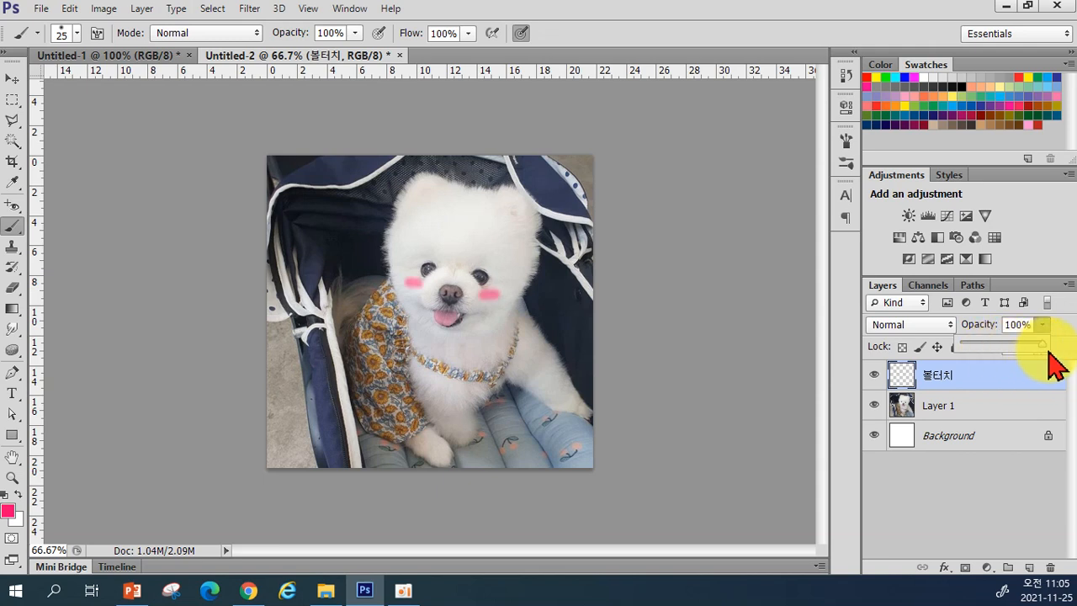
left_click_drag(1048, 351, 1069, 361)
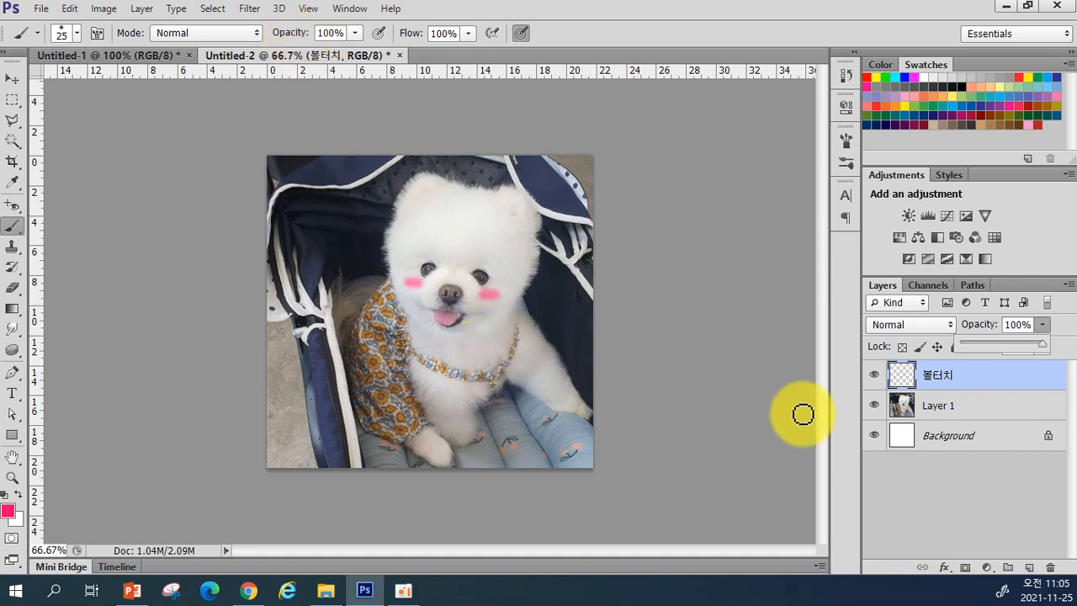
left_click_drag(1047, 356, 1026, 358)
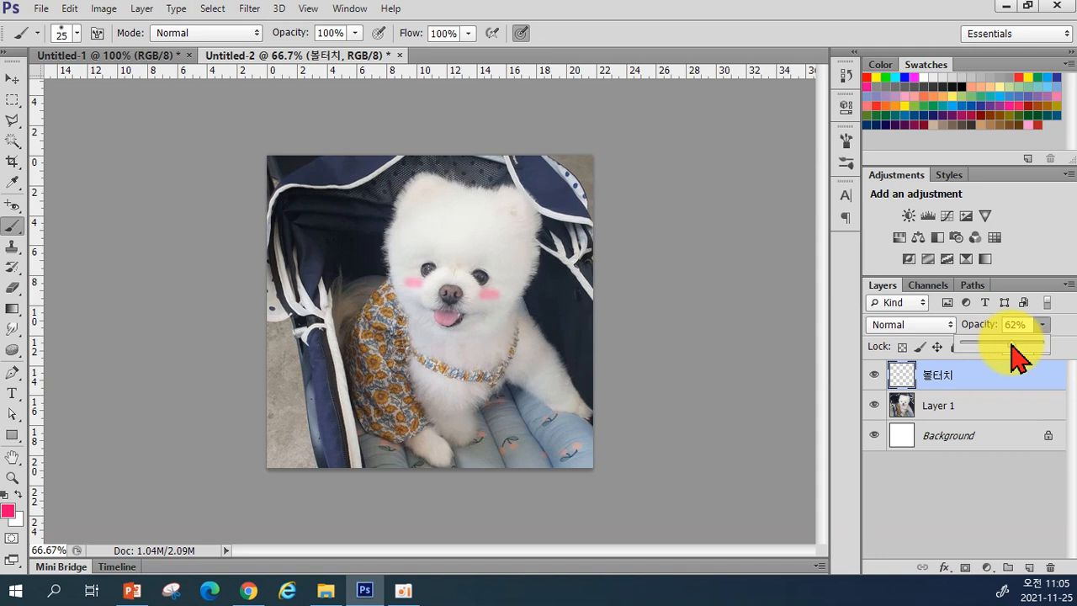
left_click_drag(1012, 343, 1046, 344)
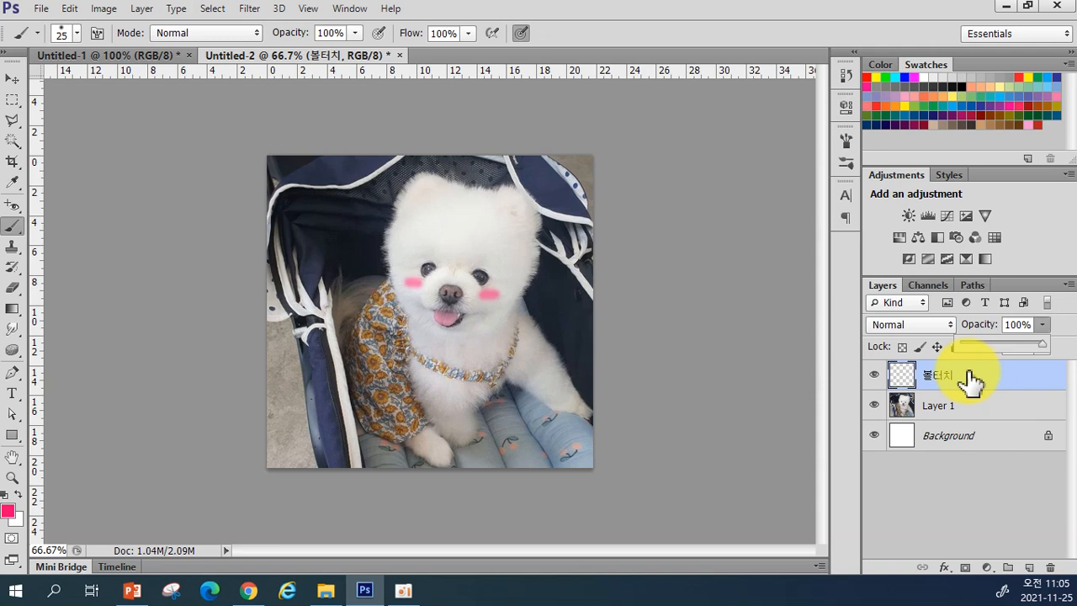
left_click_drag(1001, 344, 1014, 343)
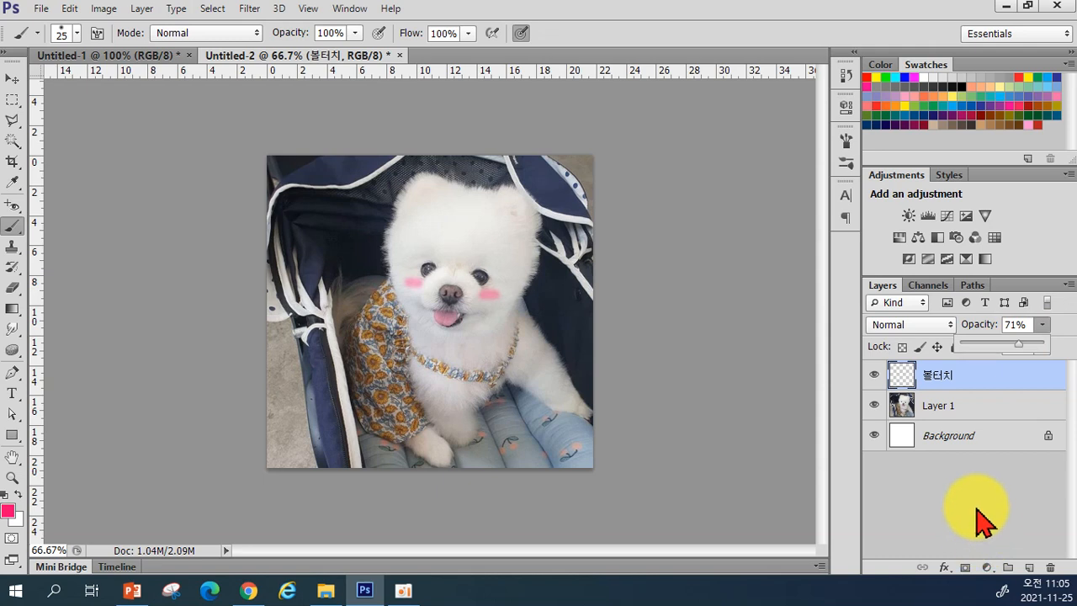
Step: Reselect 볼터치 and add a new empty Layer 2 above it
left_click(982, 521)
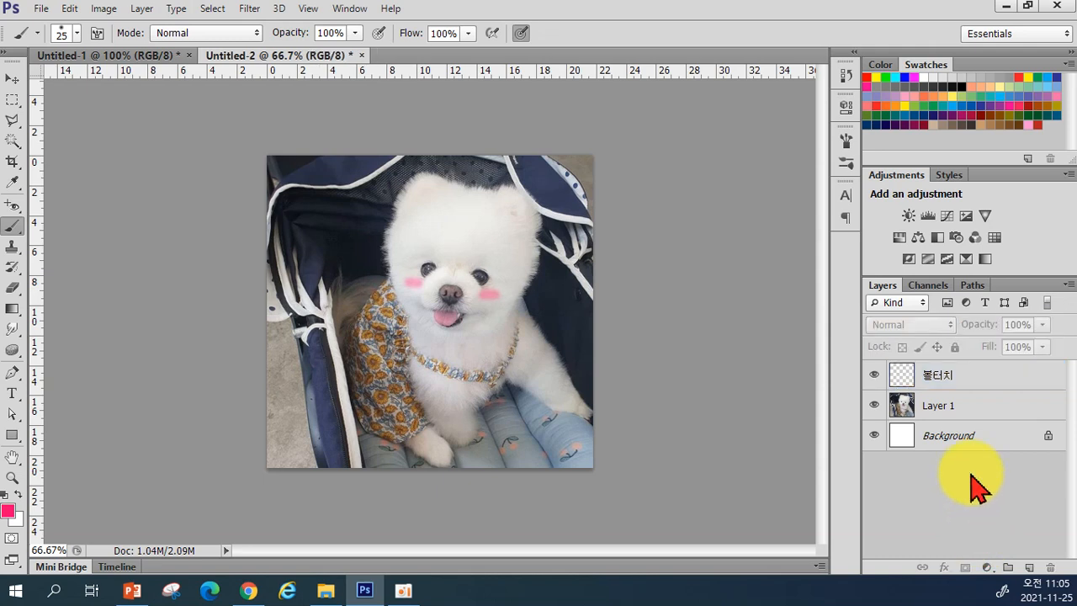
left_click(980, 387)
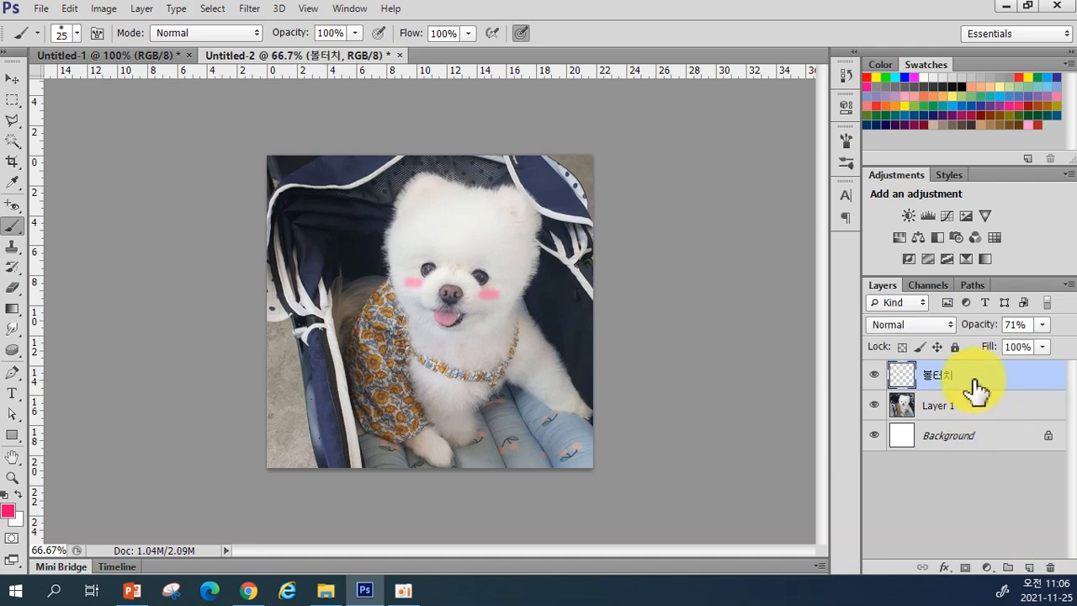
left_click(1028, 568)
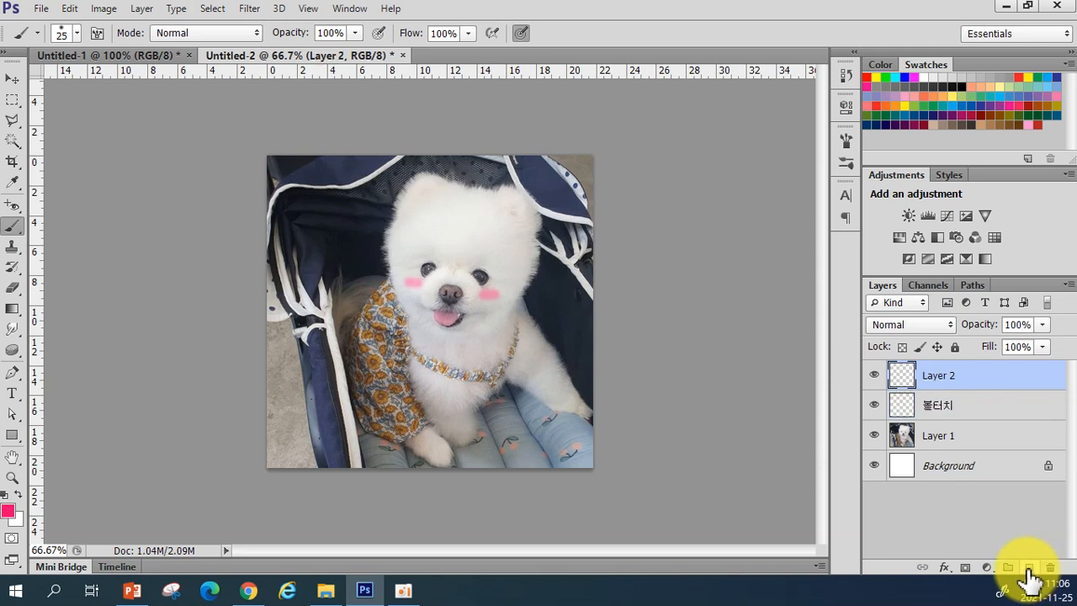
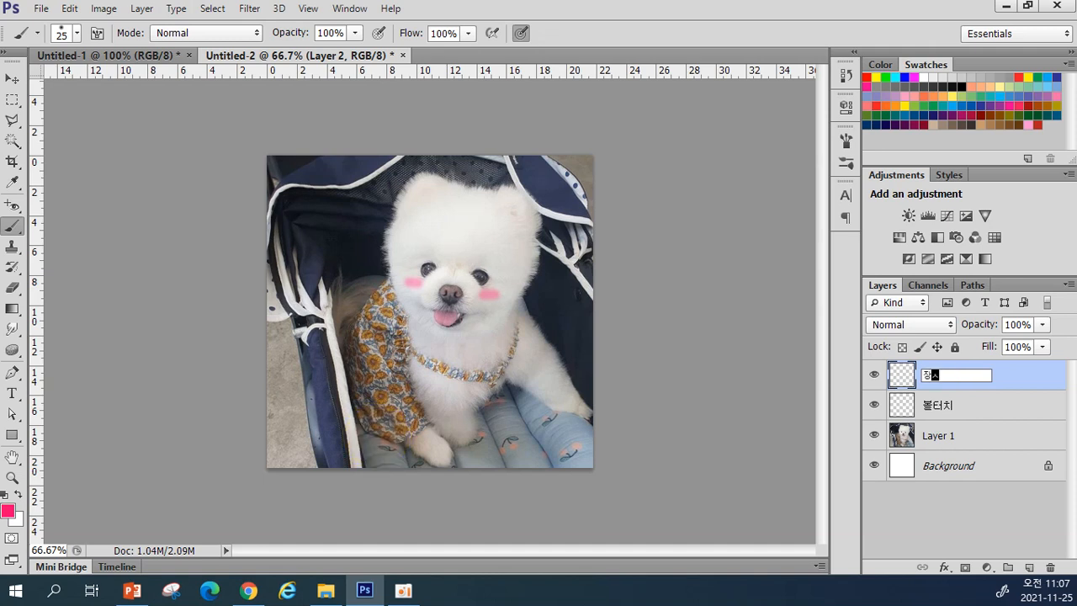
Step: Commit the layer name 장식 and set the foreground colour to saturated yellow #ffcc02
key("Return")
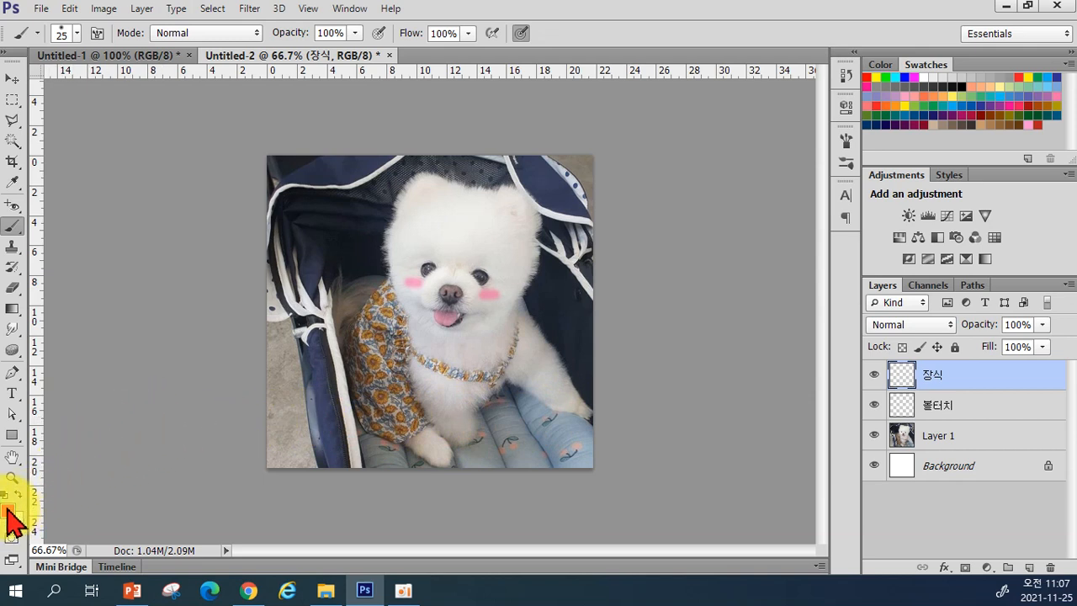
left_click(8, 511)
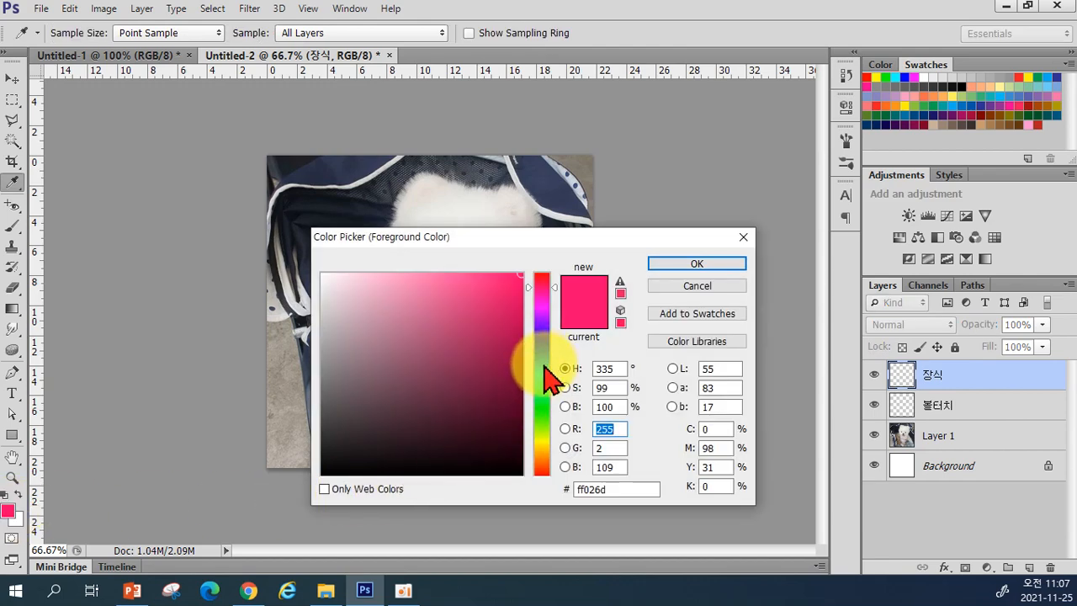
left_click(544, 368)
mouse_move(493, 325)
left_mouse_down()
mouse_move(455, 288)
mouse_move(482, 277)
left_mouse_up()
left_click(542, 373)
left_click(544, 442)
left_click(543, 446)
left_click(542, 449)
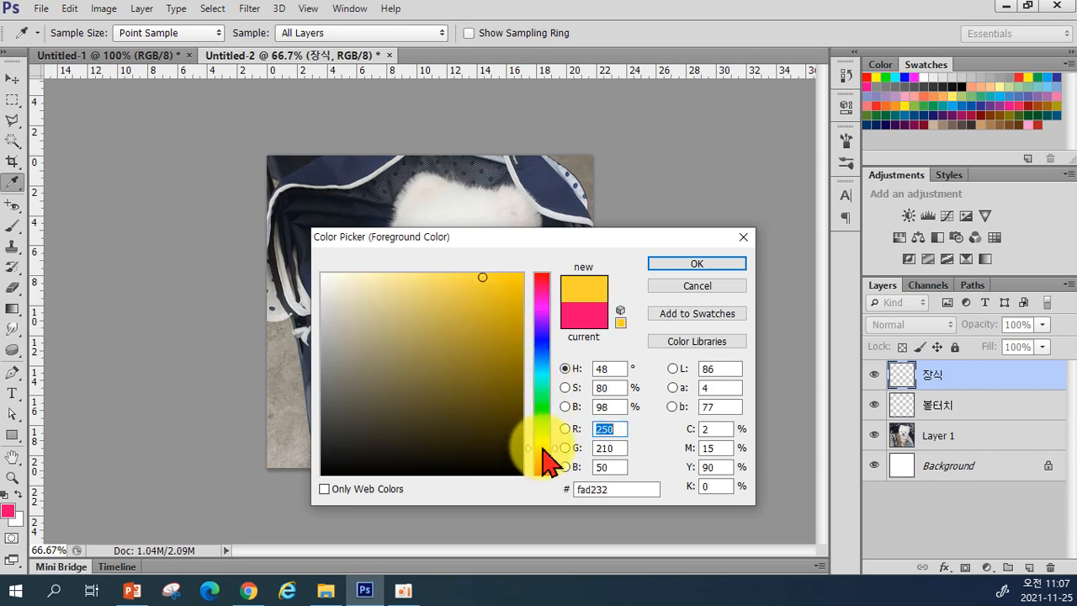
mouse_move(510, 283)
left_mouse_down()
mouse_move(517, 265)
mouse_move(508, 269)
left_mouse_up()
left_click(712, 264)
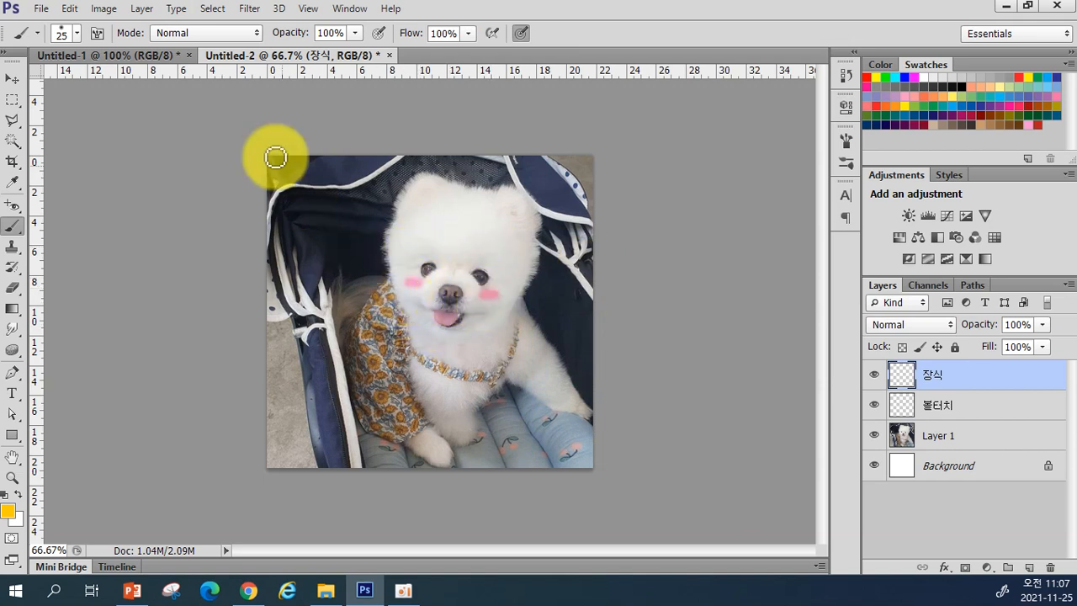
Step: Set the brush to 14 px size with 100% hardness
left_click(77, 33)
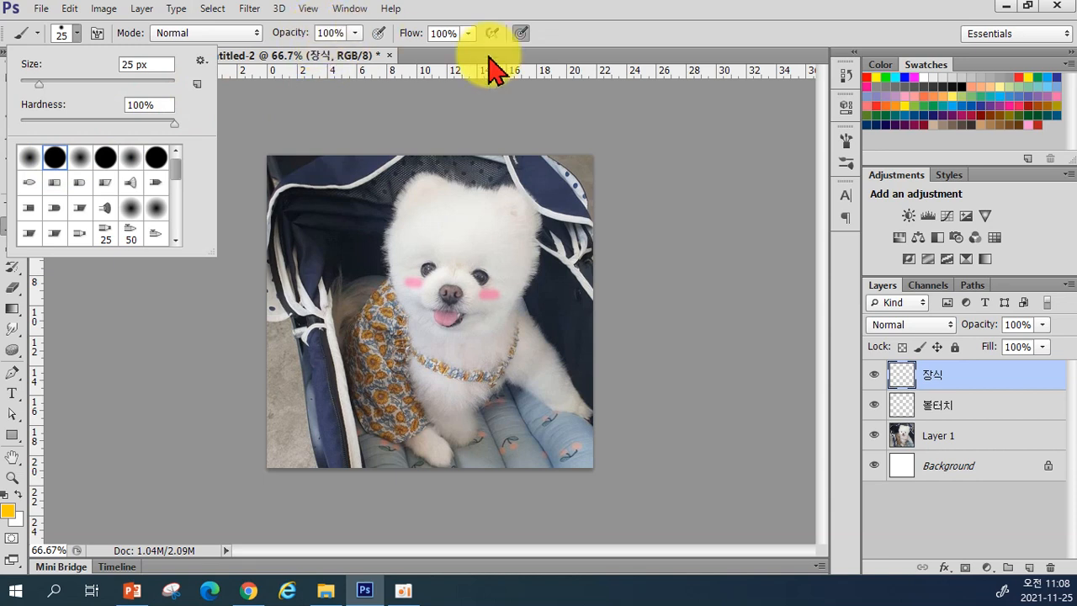
left_click(616, 32)
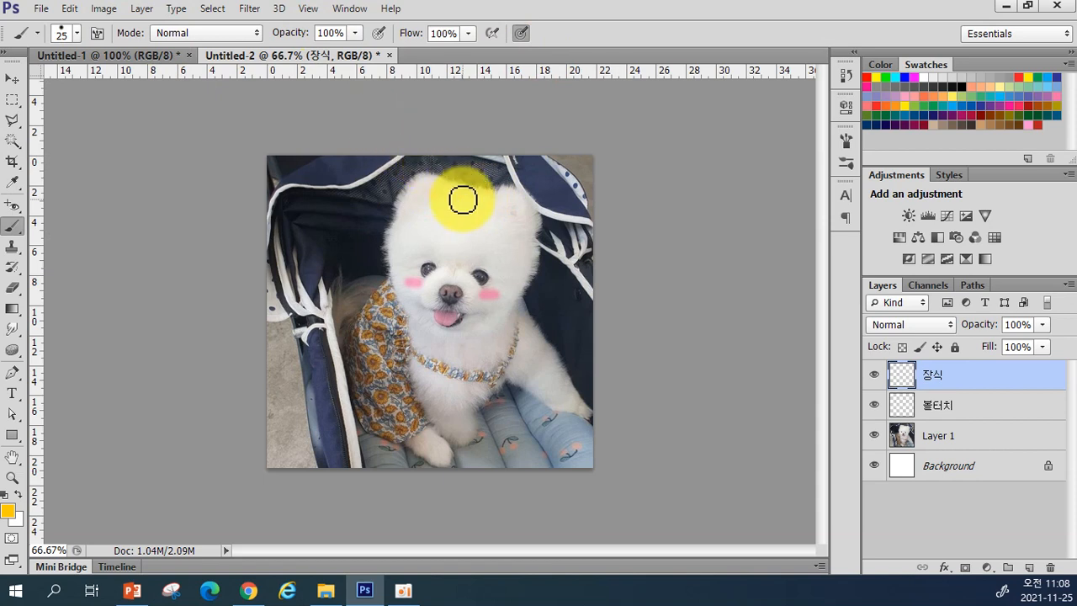
left_click(78, 33)
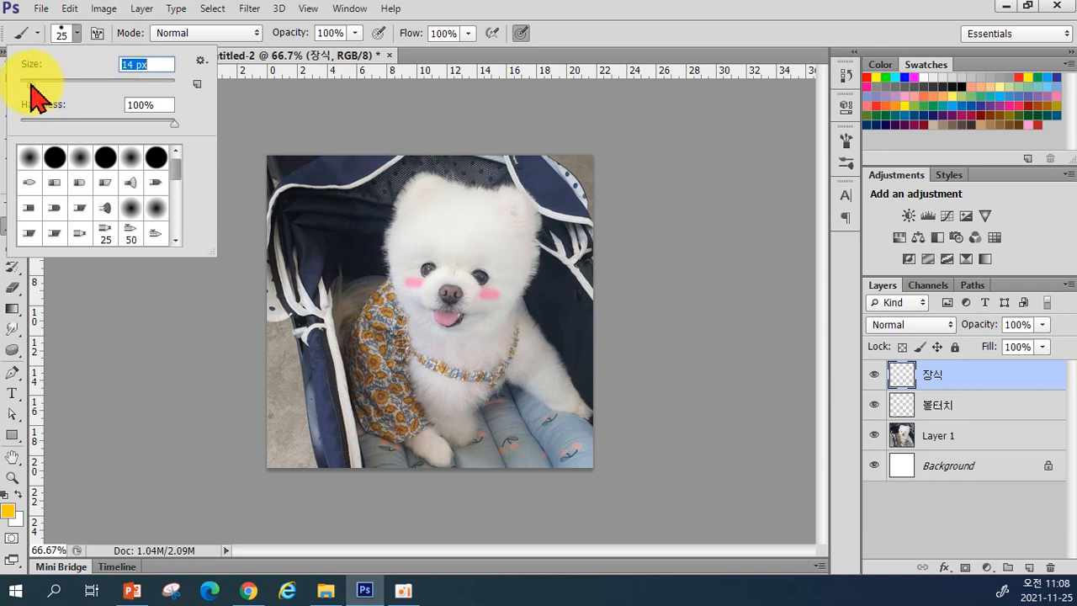
left_click(589, 44)
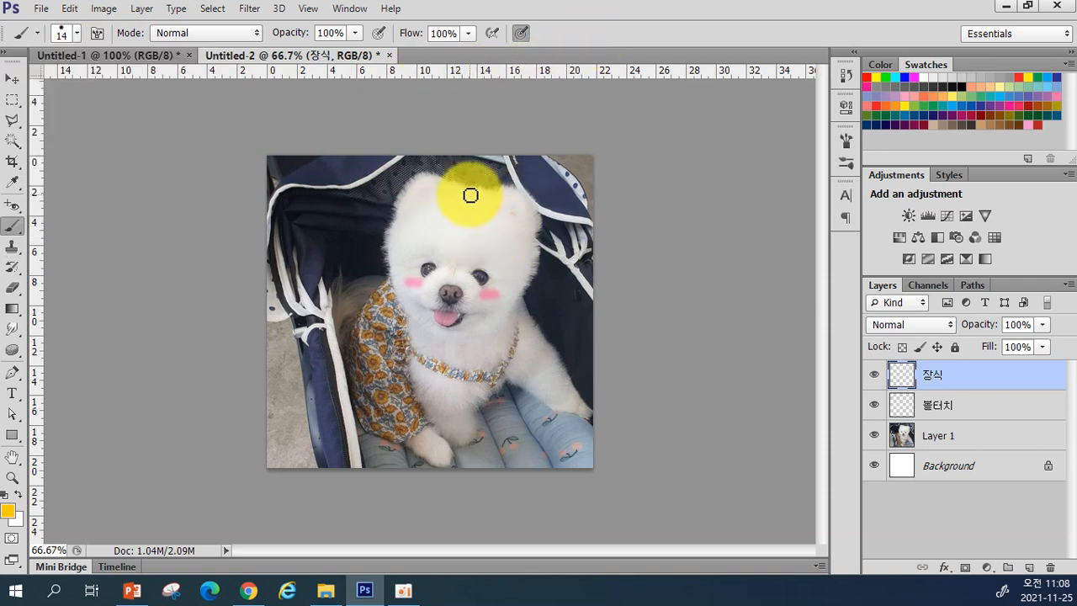
Step: Paint a yellow crown outline on the dog's head with dots at its top and right tip
mouse_move(478, 195)
left_mouse_down()
mouse_move(491, 191)
mouse_move(464, 194)
mouse_move(459, 176)
mouse_move(471, 190)
mouse_move(485, 176)
mouse_move(493, 201)
left_mouse_up()
left_click(486, 165)
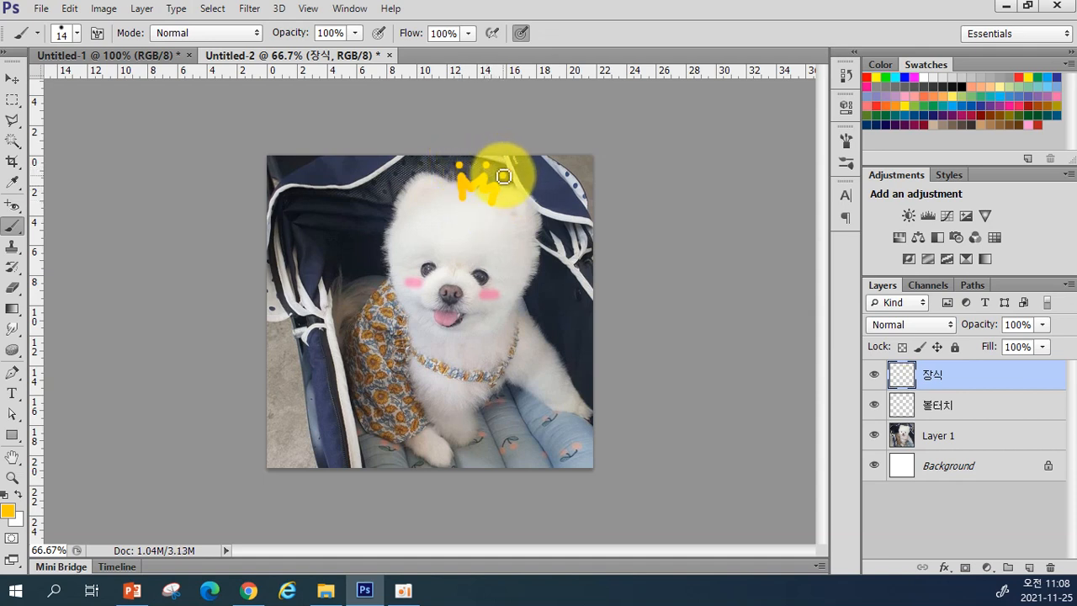
left_click(502, 176)
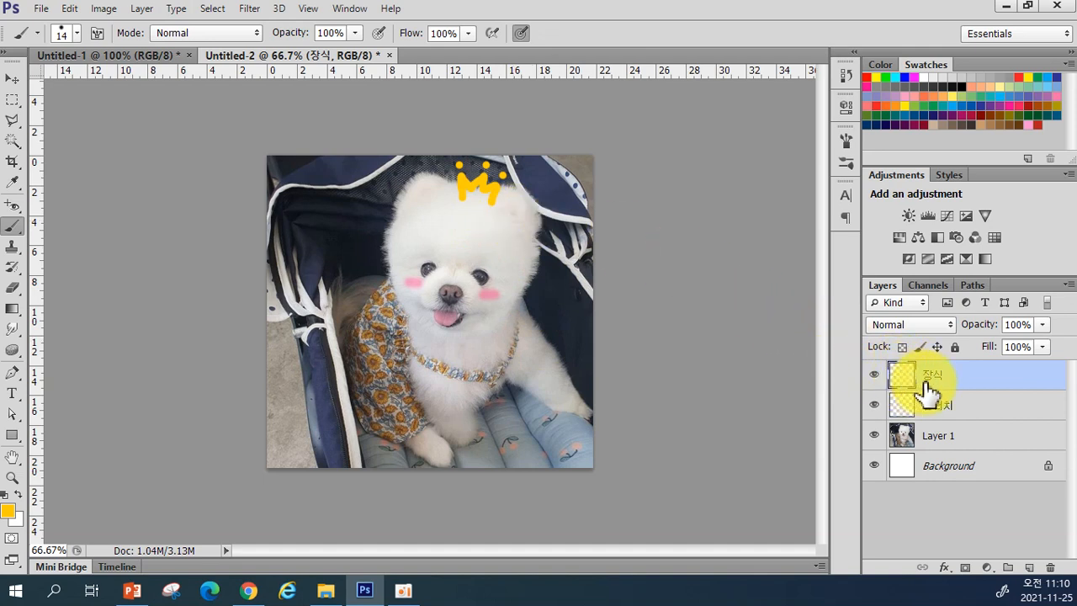
Step: Add a new layer and rename it 날개
left_click(1028, 568)
double_click(927, 376)
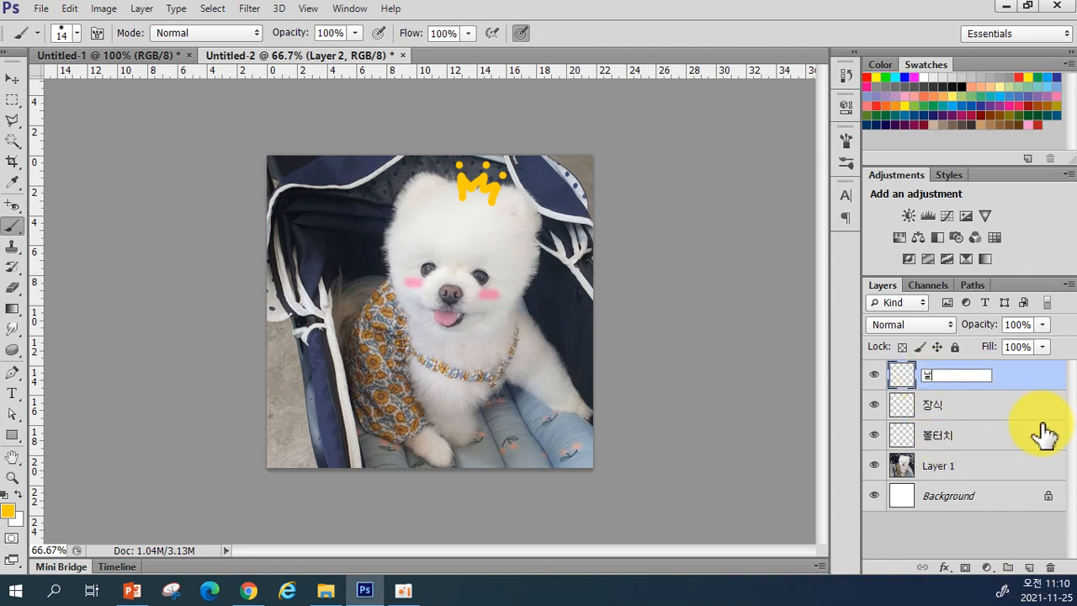
type("날개")
key("Return")
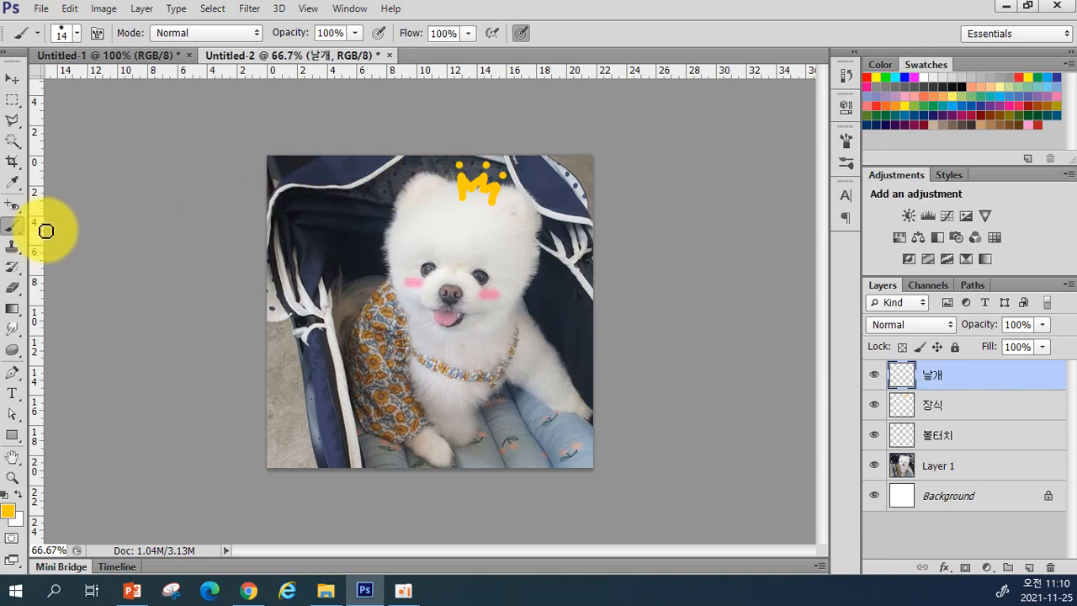
Step: Set the foreground colour to pale light cyan #c9f9ff
left_click(10, 511)
left_click(541, 376)
left_click_drag(545, 389, 547, 378)
left_click_drag(492, 294, 364, 264)
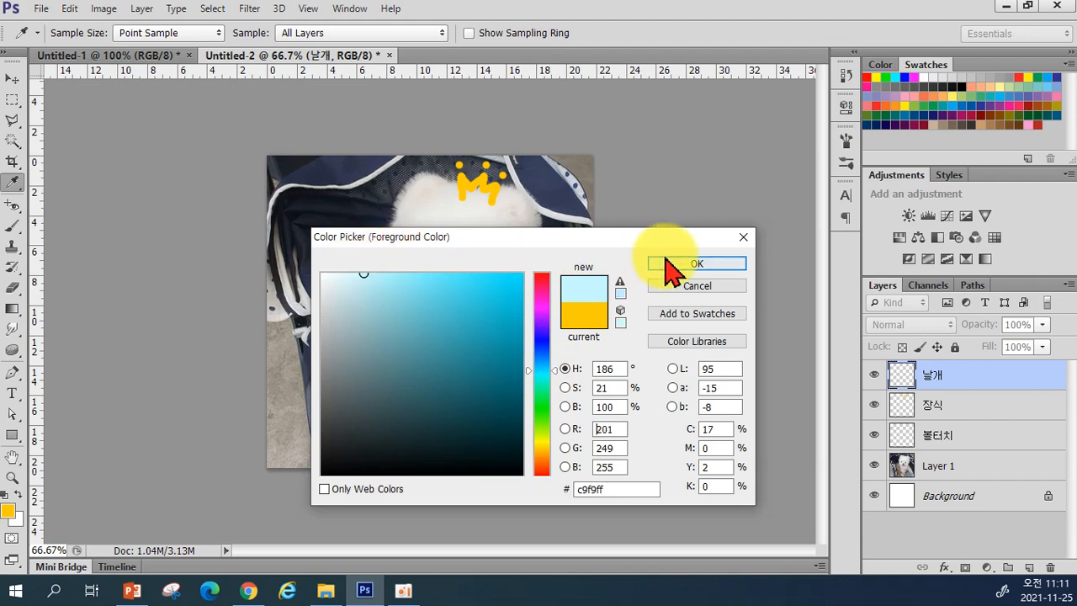
left_click(690, 267)
key("b")
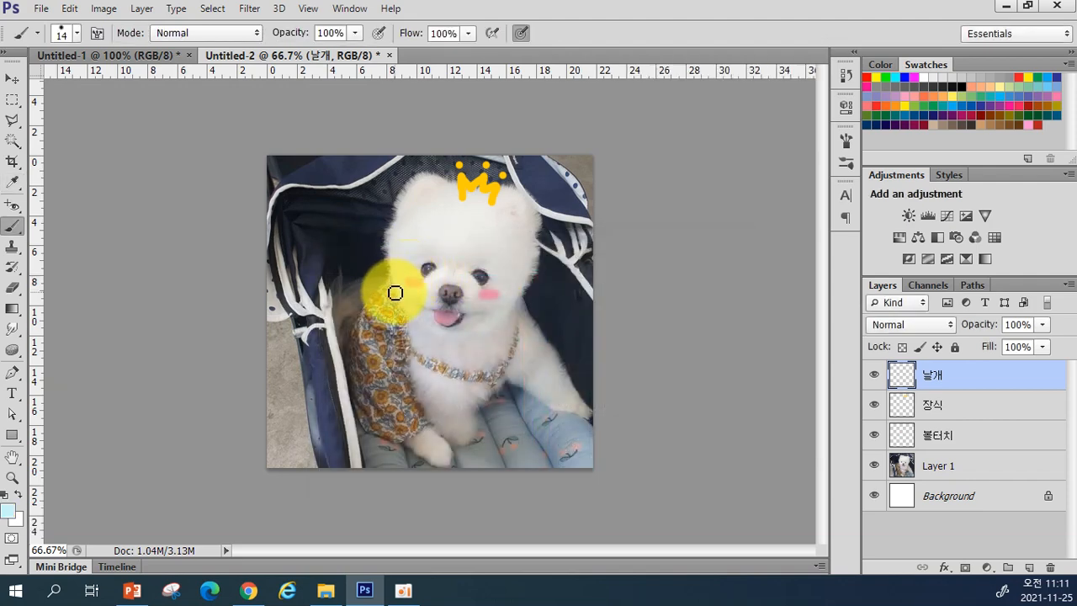
mouse_move(395, 292)
left_mouse_down()
mouse_move(361, 270)
mouse_move(371, 292)
mouse_move(354, 292)
mouse_move(380, 314)
left_mouse_up()
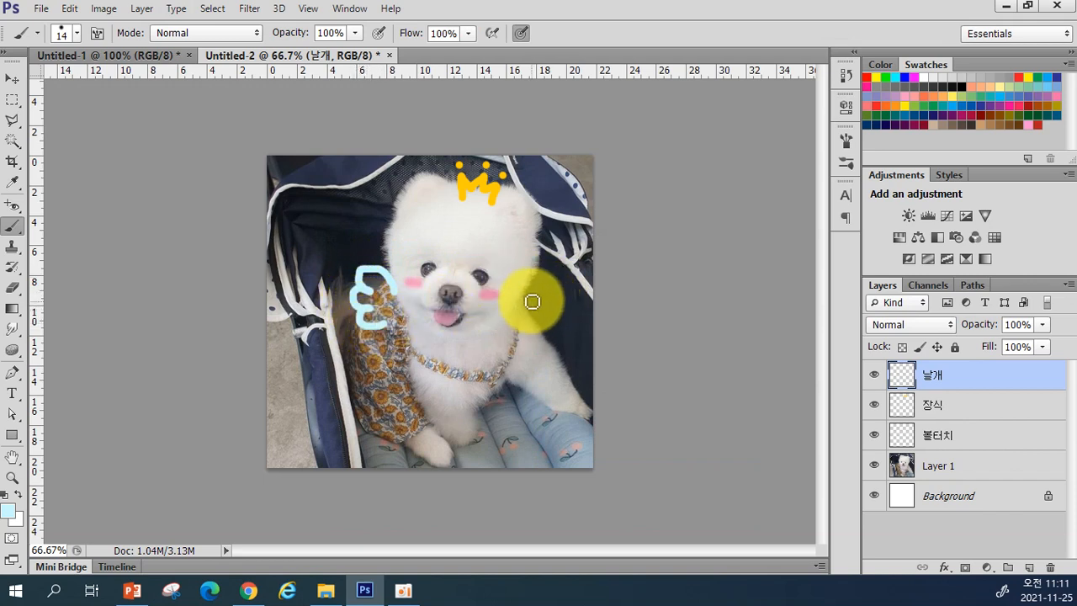
mouse_move(529, 291)
left_mouse_down()
mouse_move(545, 289)
mouse_move(549, 309)
mouse_move(538, 330)
mouse_move(523, 327)
left_mouse_up()
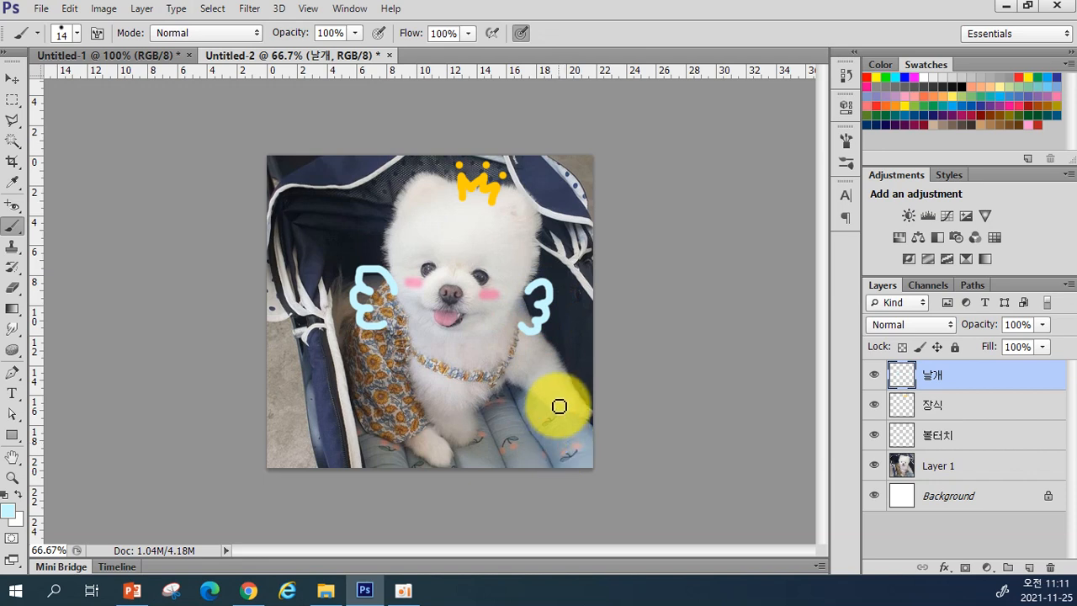
left_click(12, 287)
mouse_move(339, 343)
left_mouse_down()
mouse_move(362, 325)
mouse_move(377, 334)
mouse_move(370, 323)
mouse_move(395, 331)
mouse_move(361, 295)
left_mouse_up()
key("bracketright")
key("bracketright")
key("bracketright")
key("bracketright")
key("bracketright")
key("bracketright")
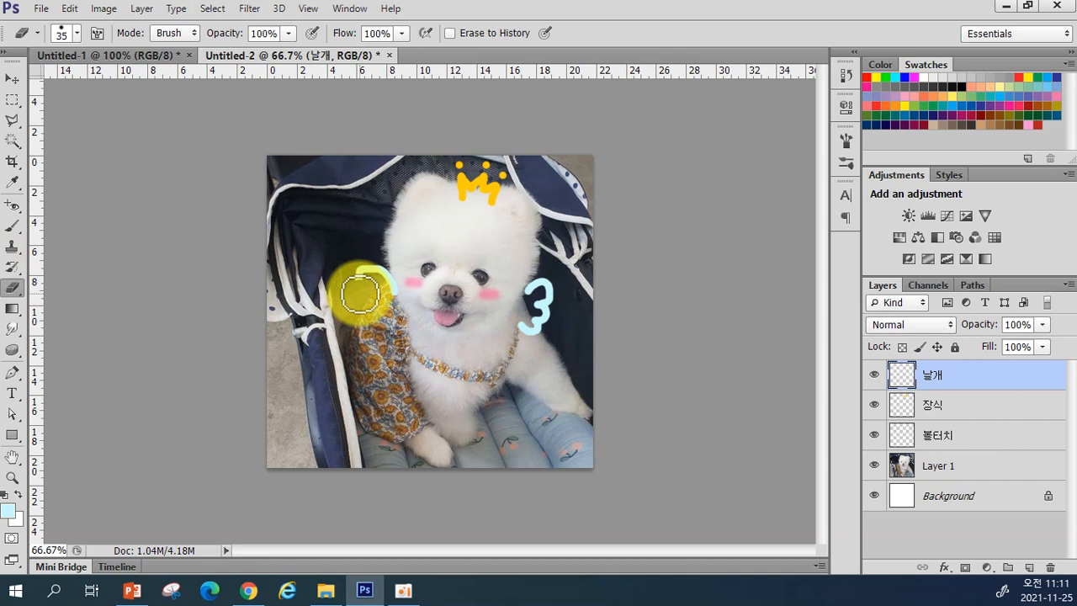
key("bracketright")
left_click_drag(362, 271, 372, 277)
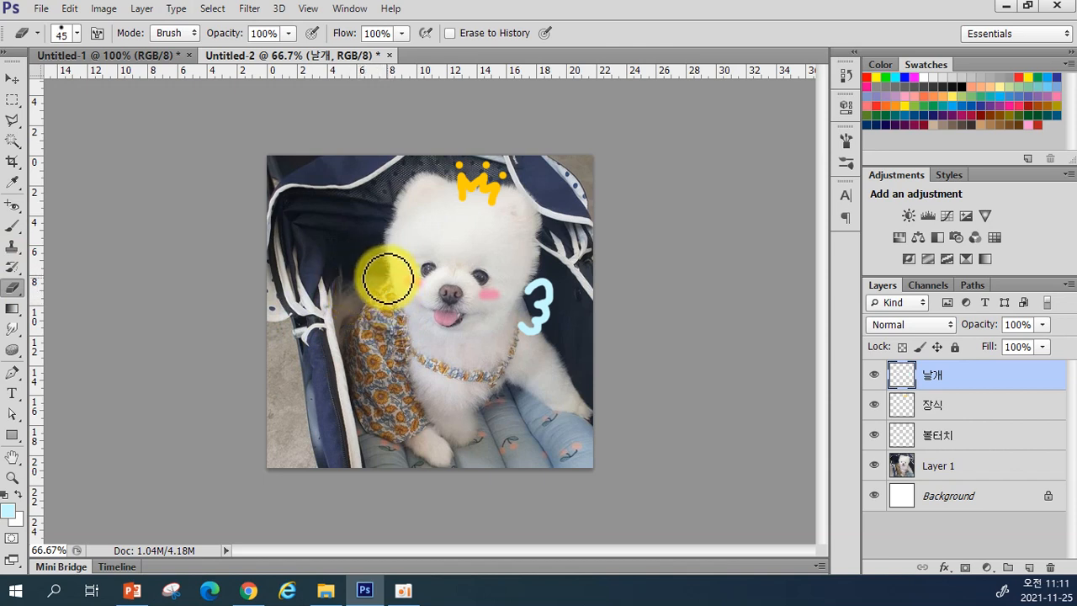
mouse_move(533, 288)
left_mouse_down()
mouse_move(543, 286)
mouse_move(527, 328)
left_mouse_up()
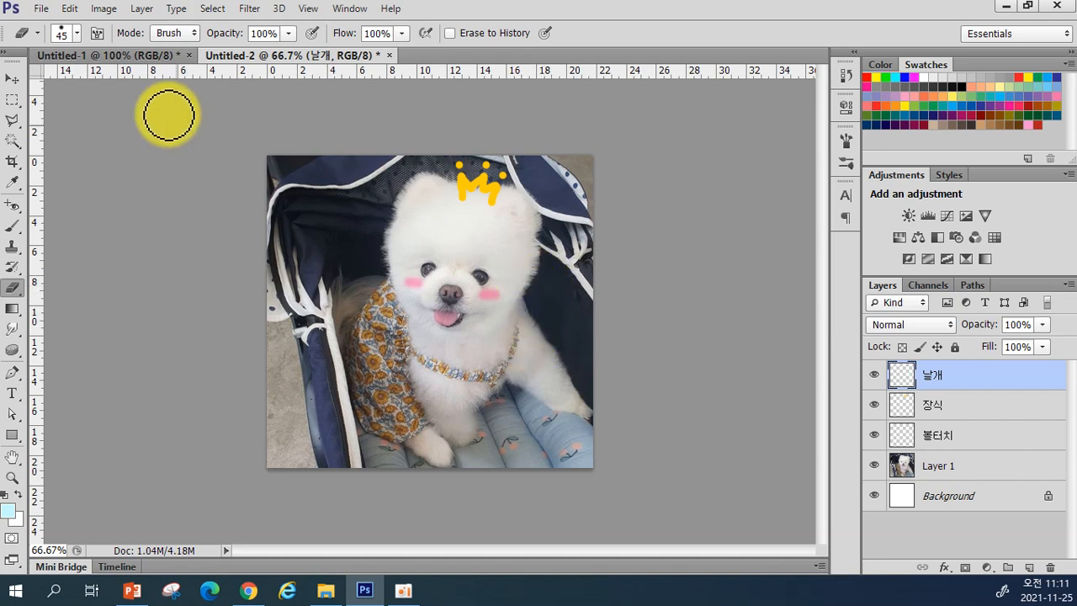
left_click(77, 33)
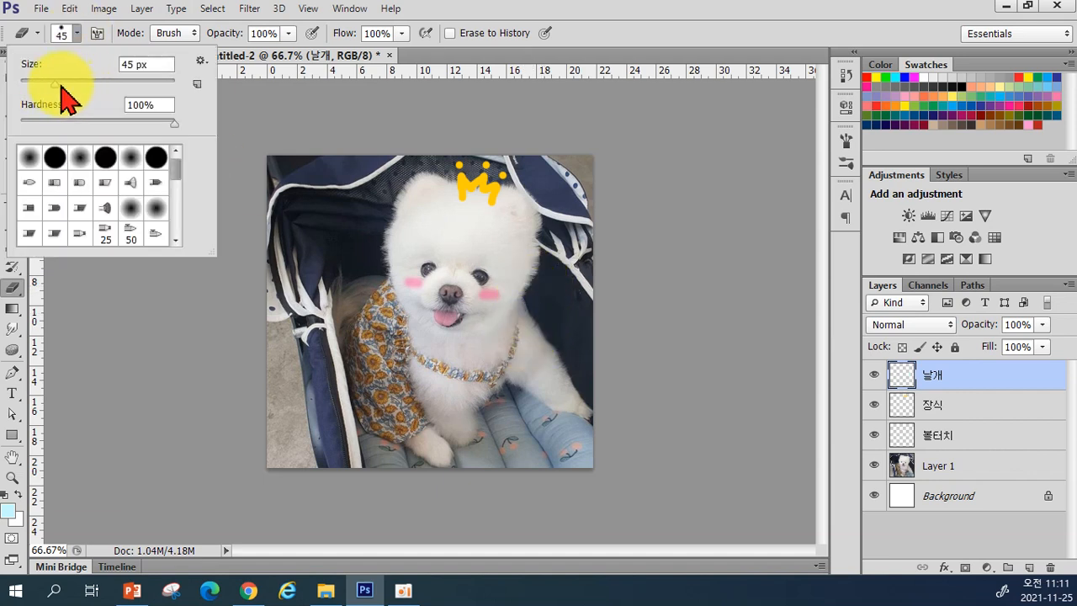
key("bracketleft")
key("bracketleft")
key("bracketleft")
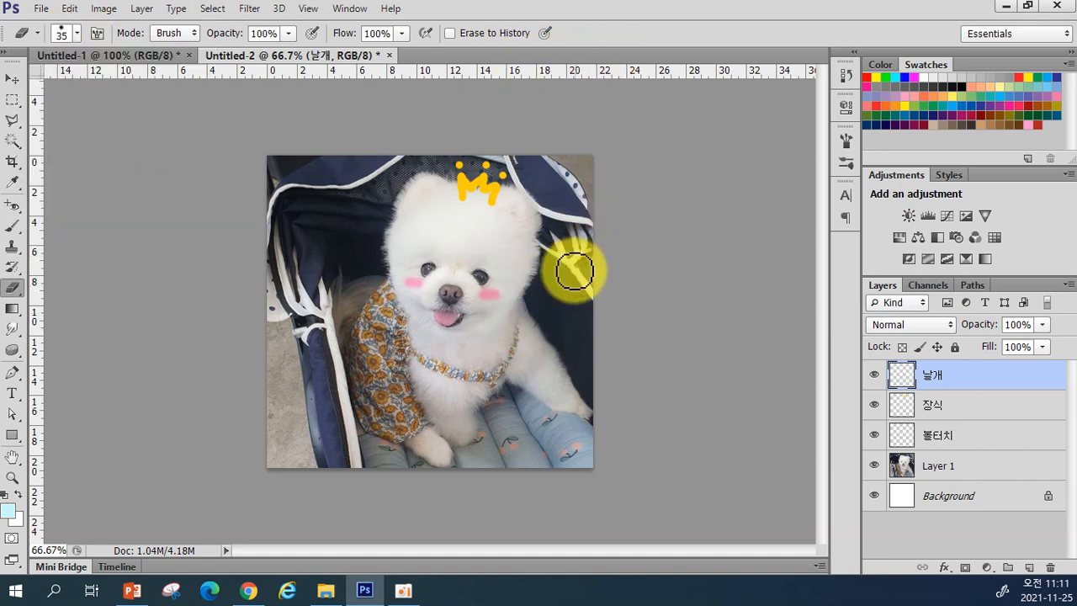
key("bracketleft")
key("bracketleft")
key("bracketleft")
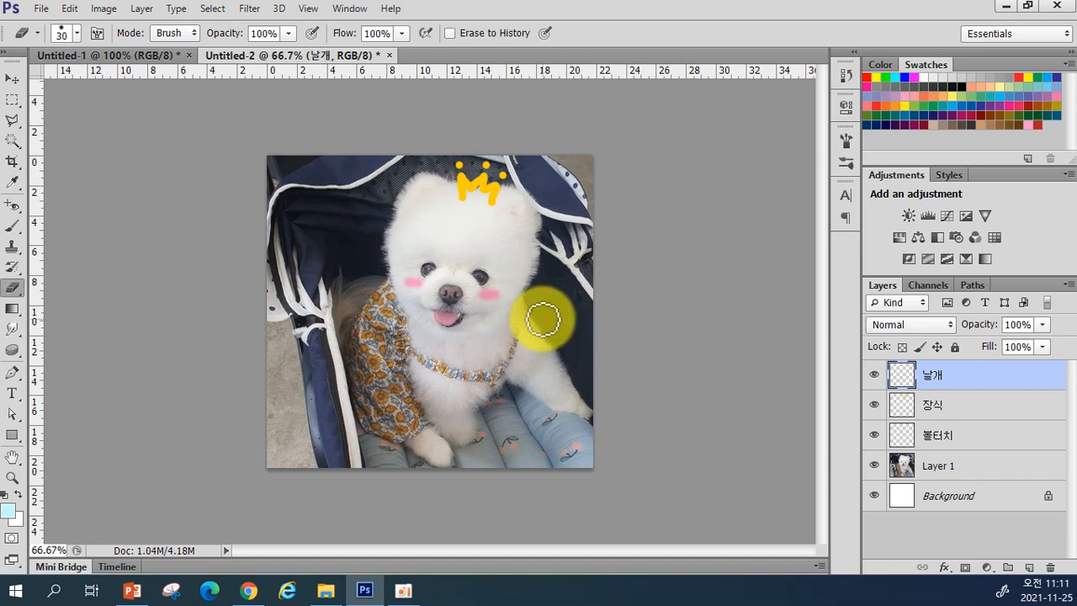
key("bracketleft")
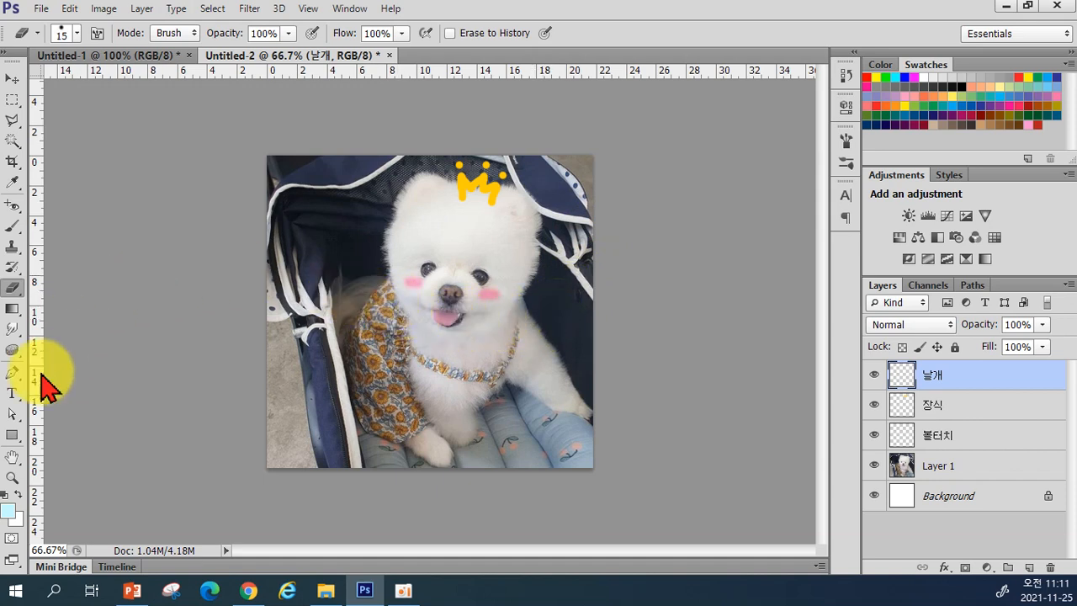
Step: With the brush, paint pale blue wings beside the dog's left and right cheeks
left_click(11, 226)
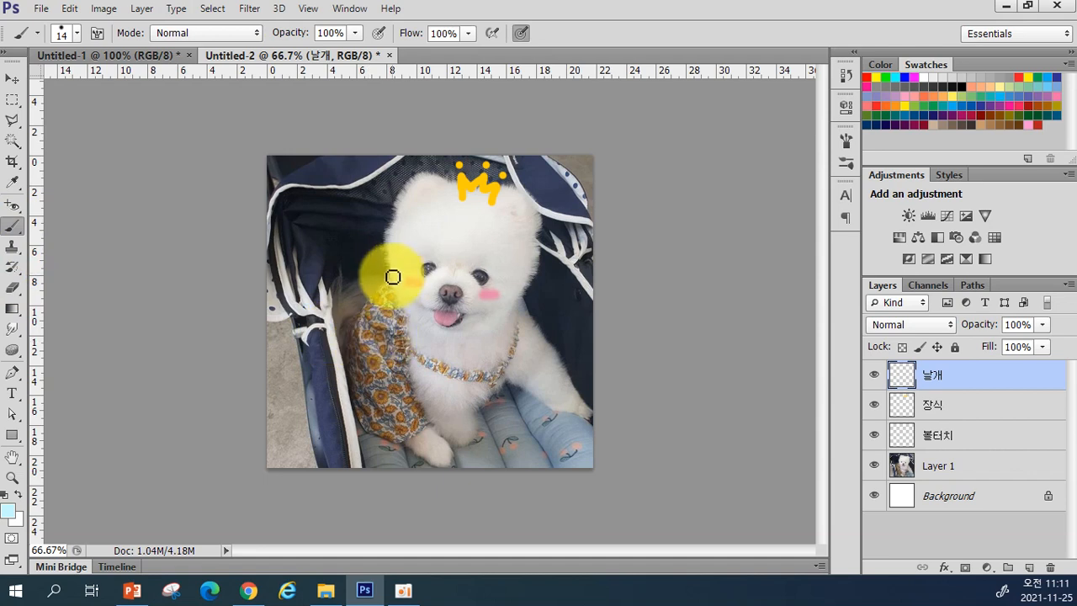
mouse_move(387, 286)
left_mouse_down()
mouse_move(341, 252)
mouse_move(333, 274)
mouse_move(351, 279)
mouse_move(333, 292)
mouse_move(369, 300)
left_mouse_up()
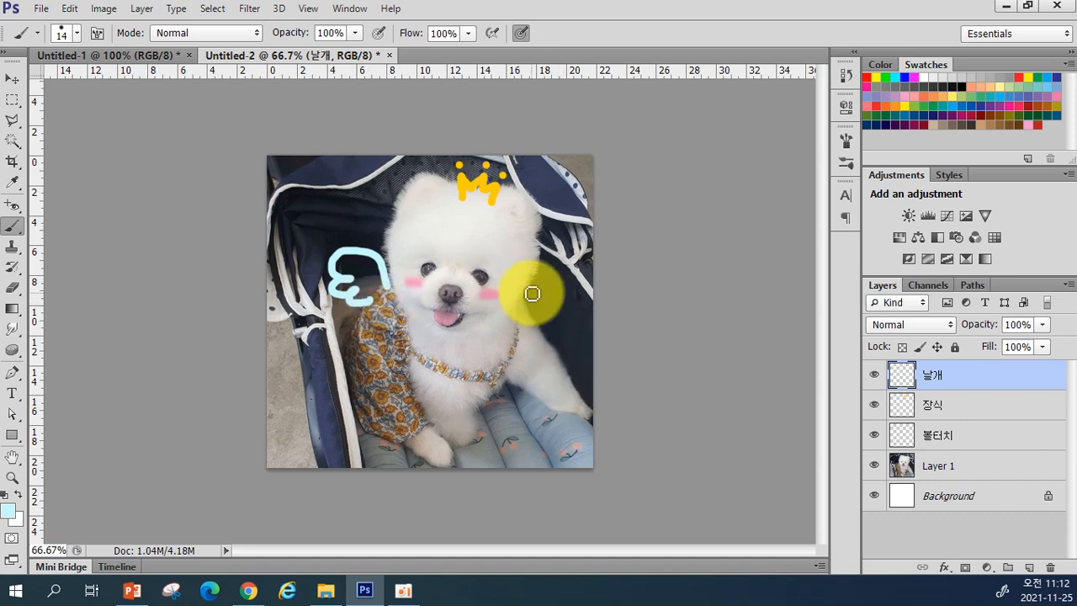
mouse_move(525, 293)
left_mouse_down()
mouse_move(533, 284)
mouse_move(569, 286)
mouse_move(553, 295)
mouse_move(567, 306)
mouse_move(547, 327)
mouse_move(536, 320)
left_mouse_up()
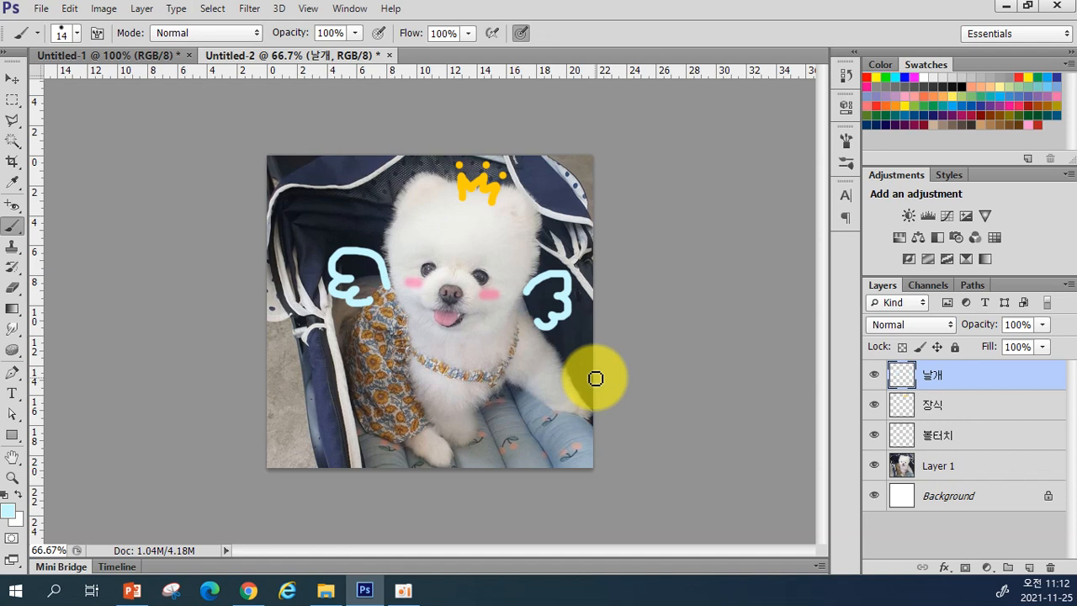
left_click(873, 408)
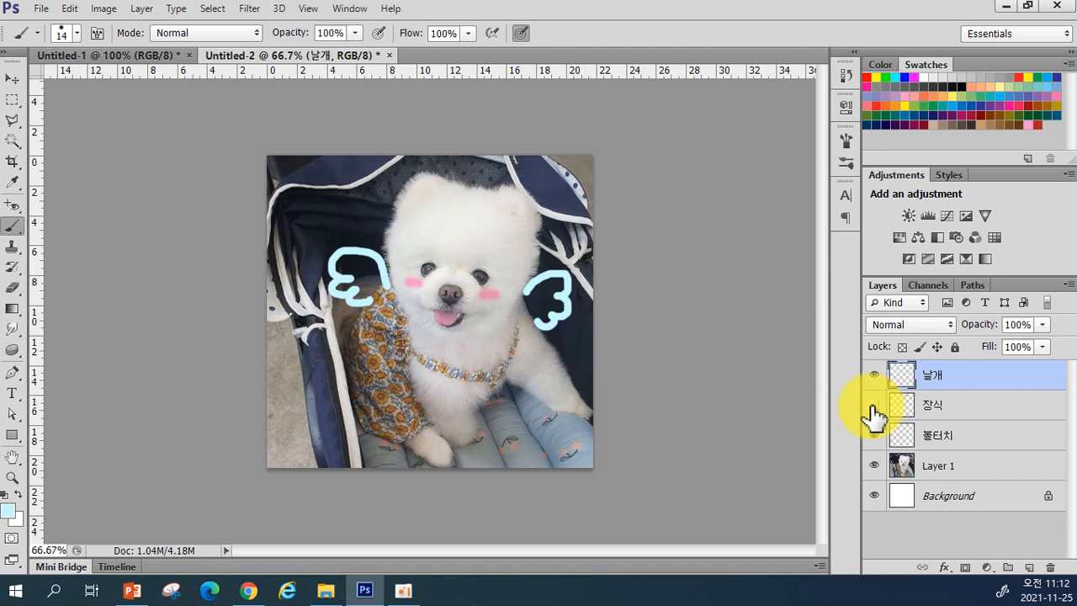
left_click(874, 406)
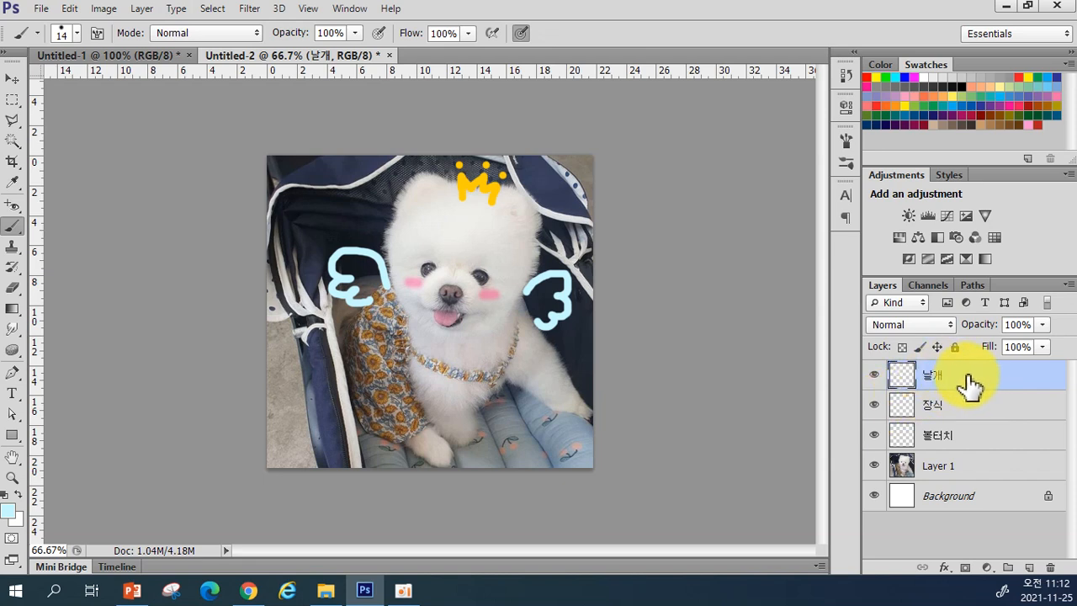
left_click(874, 381)
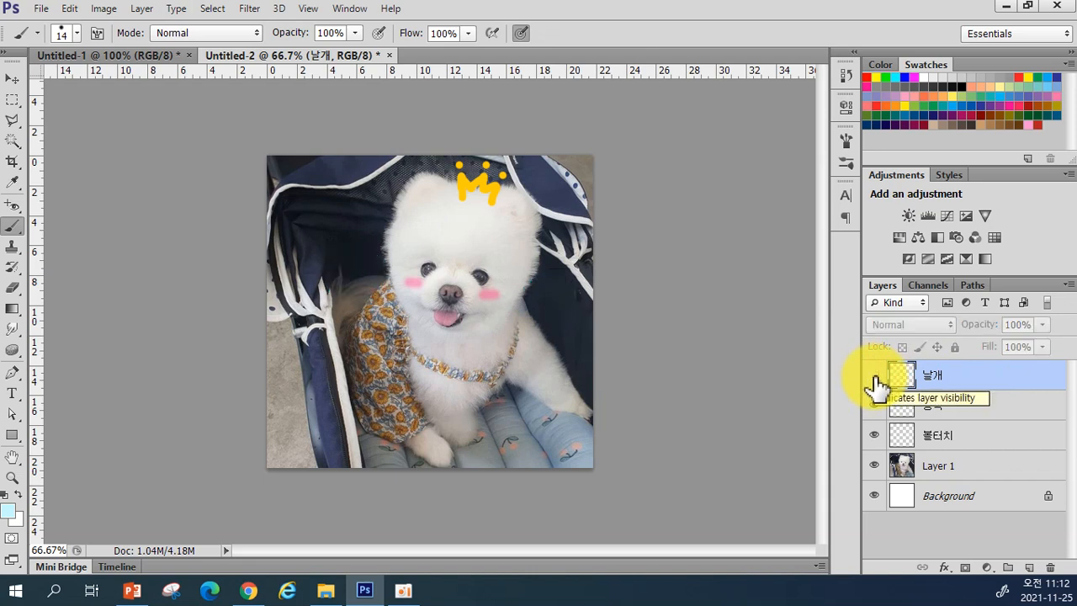
left_click(875, 383)
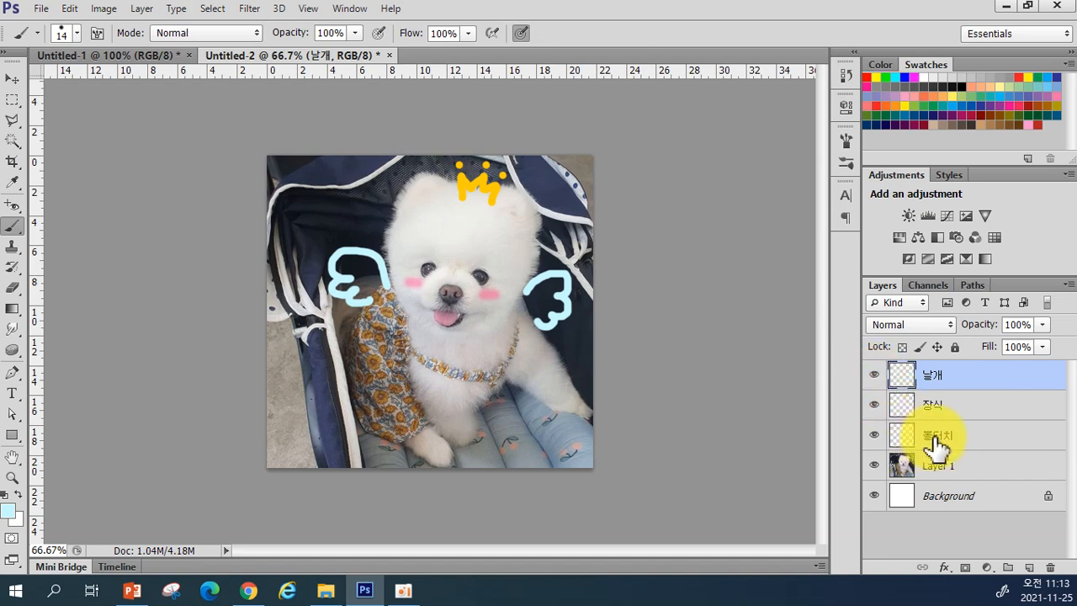
left_click(875, 439)
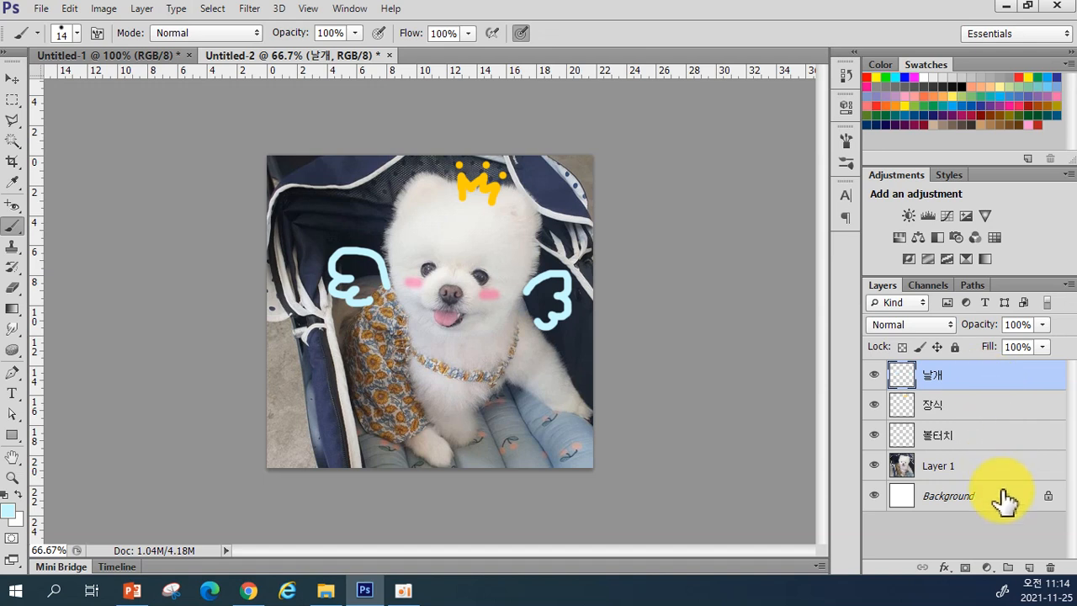
Step: Create a new layer above 날개 and rename it 단풍
left_click(1029, 568)
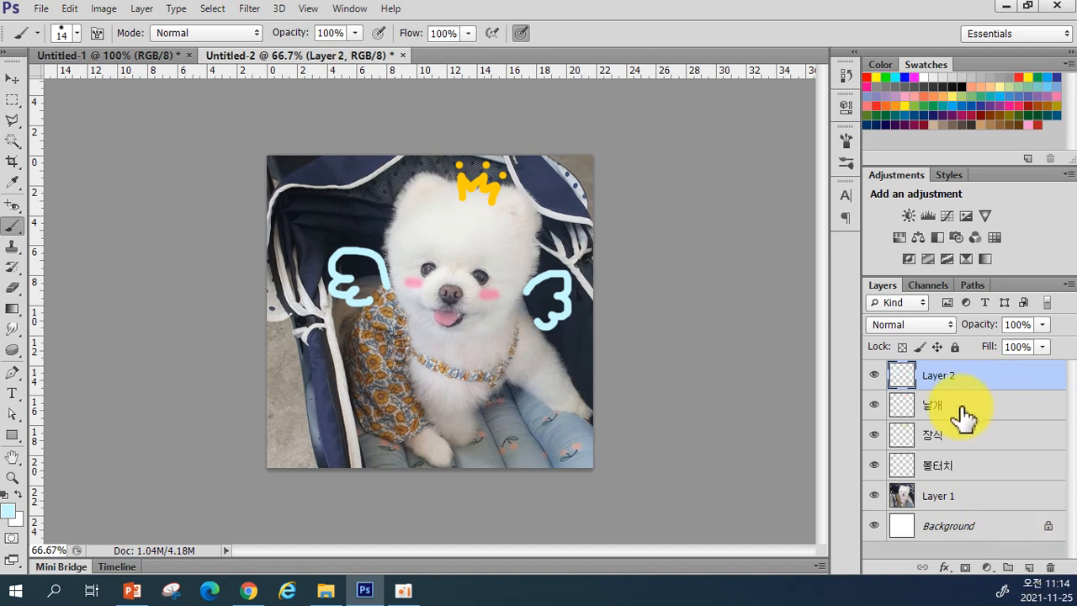
double_click(938, 375)
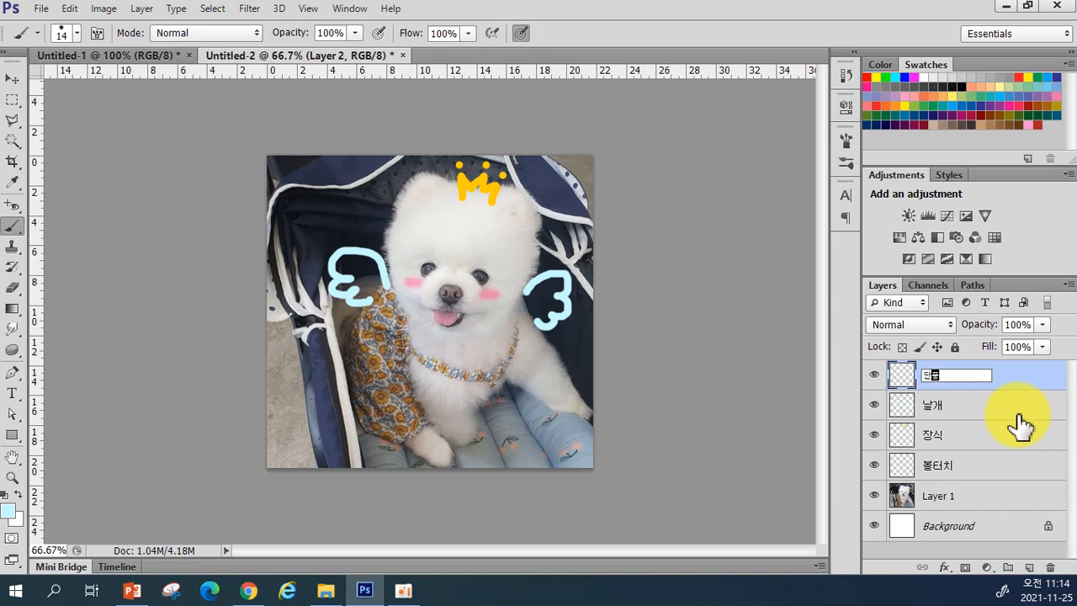
type("풍")
key("Return")
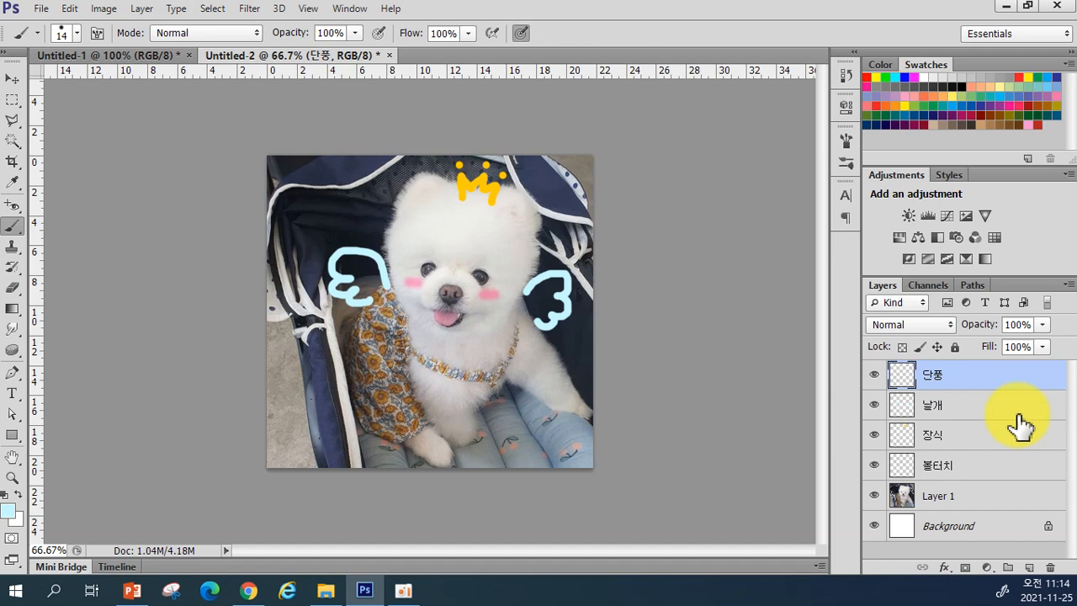
Step: Choose the 74 px Scattered Maple Leaves brush from the brush presets
left_click(77, 33)
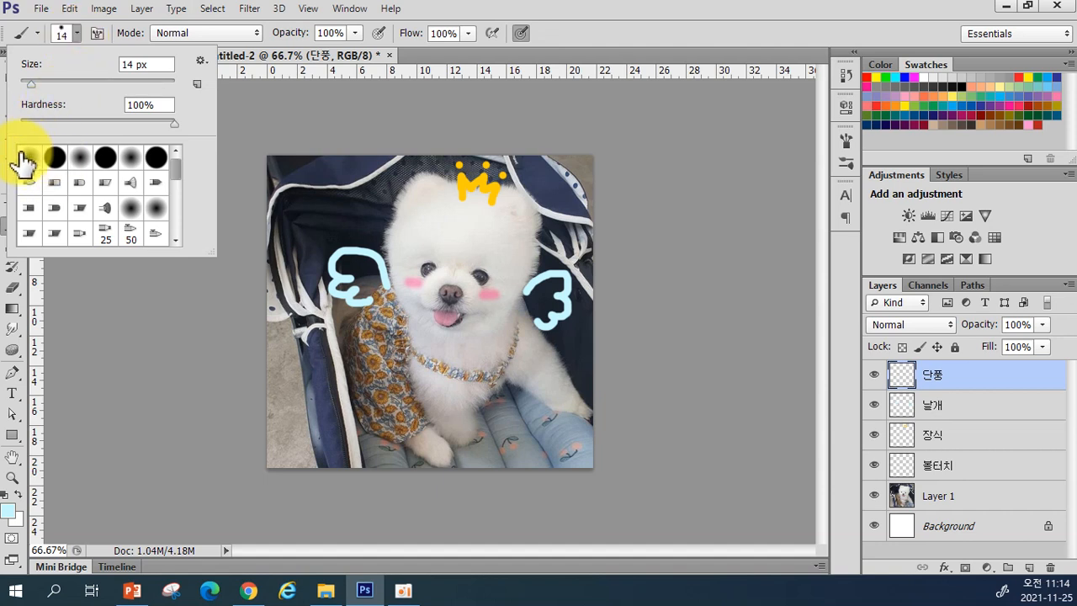
scroll(137, 201, "down", 1)
scroll(137, 200, "down", 5)
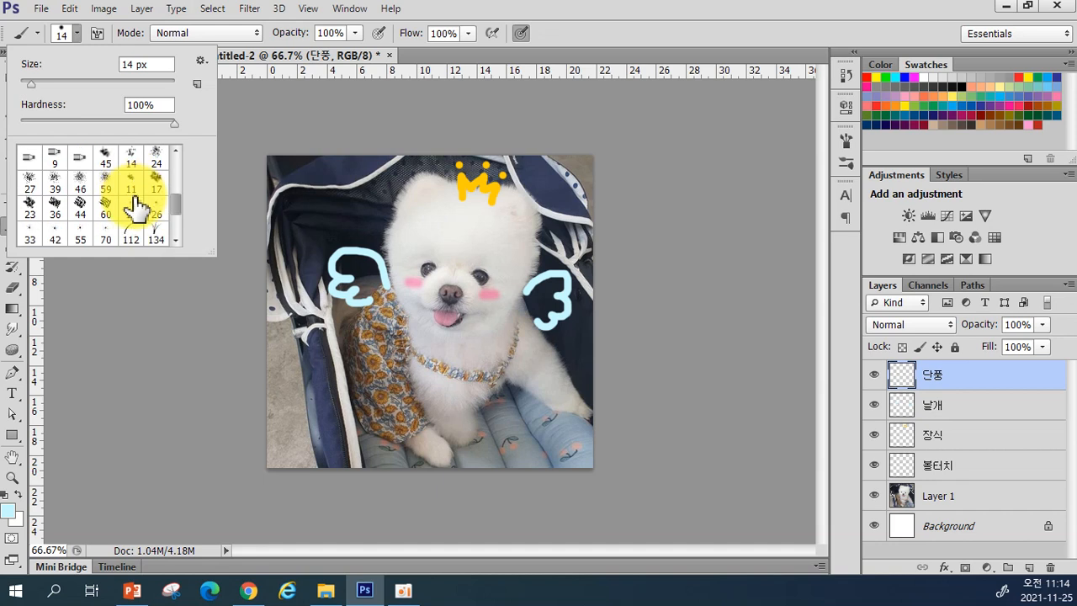
scroll(135, 206, "down", 3)
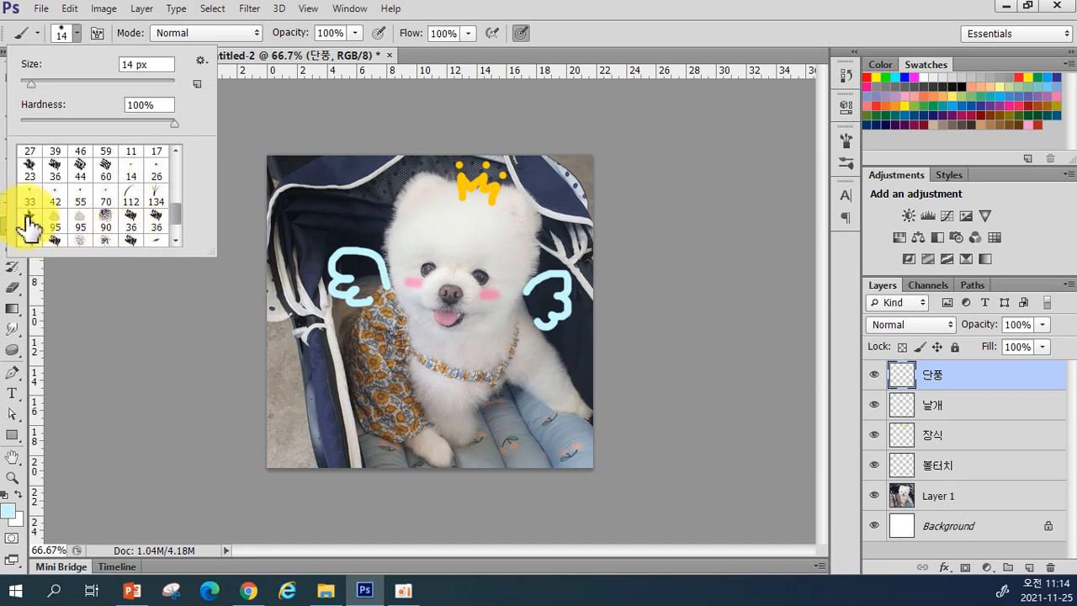
scroll(32, 220, "down", 1)
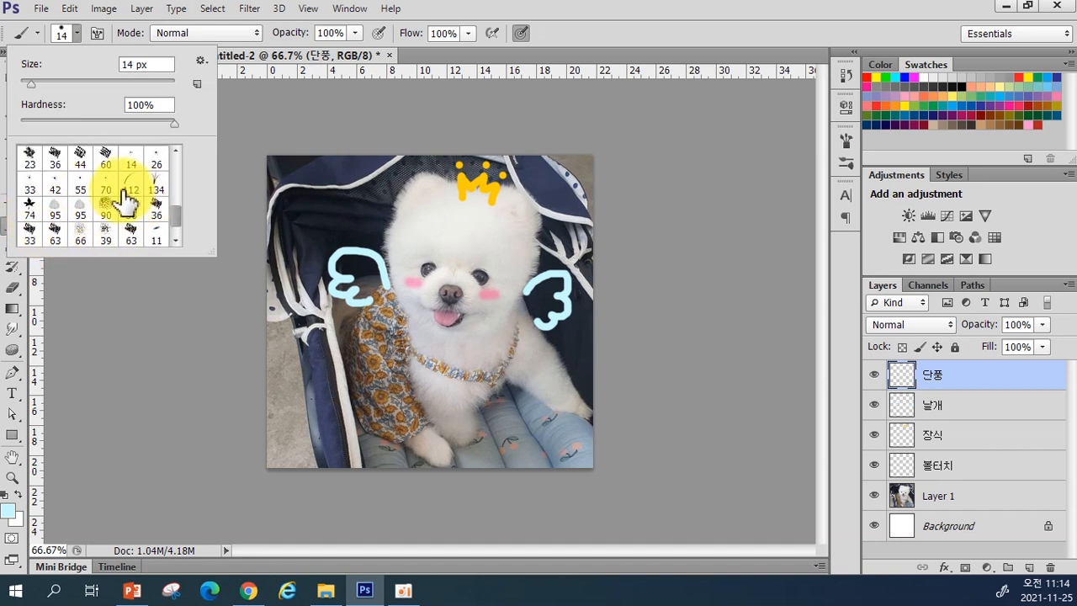
scroll(48, 227, "down", 1)
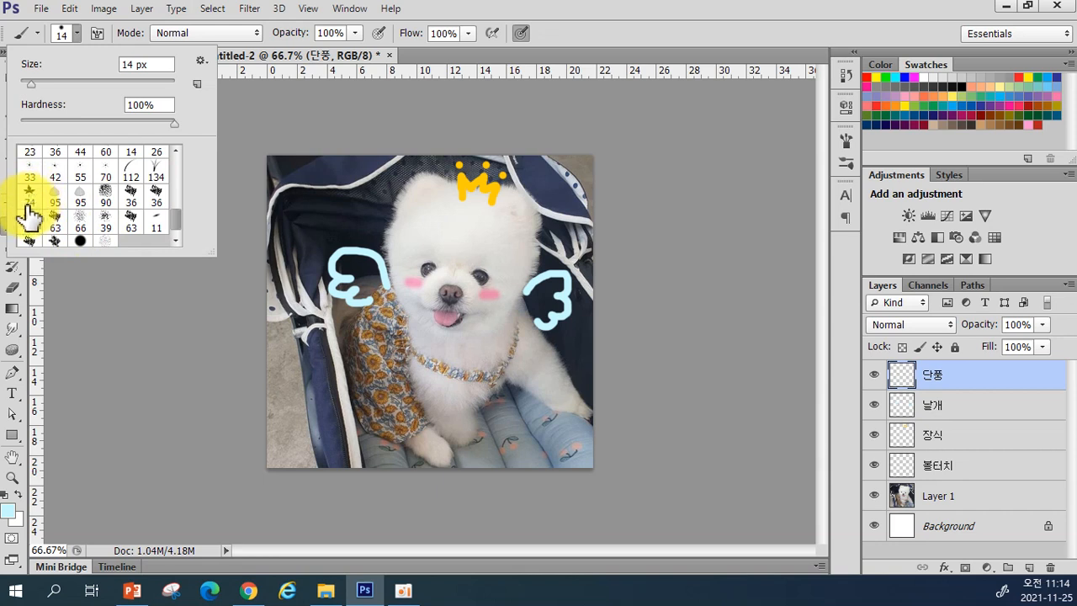
left_click(28, 201)
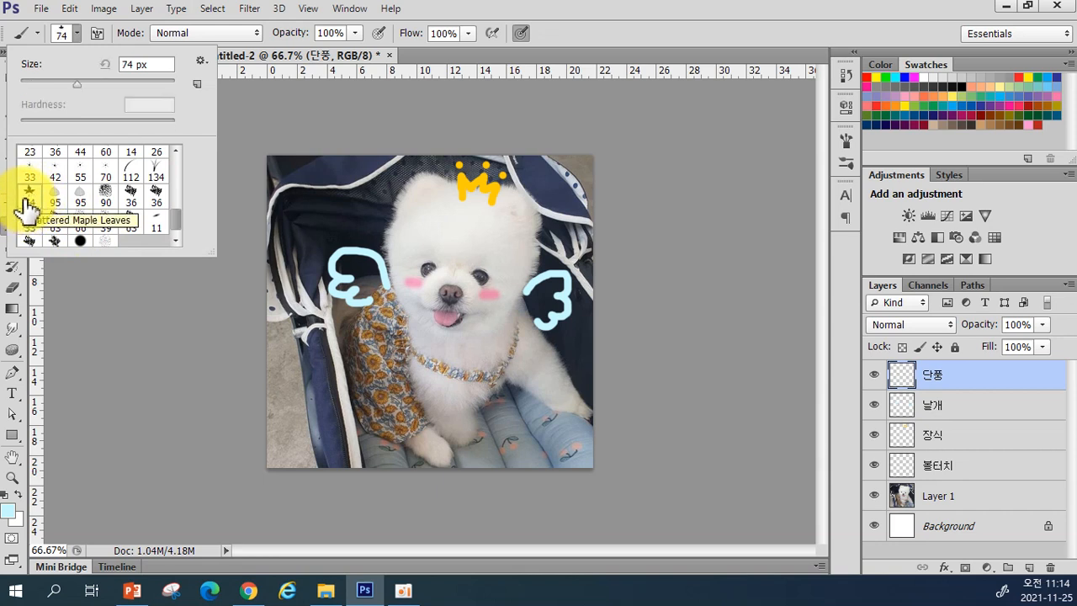
left_click(609, 38)
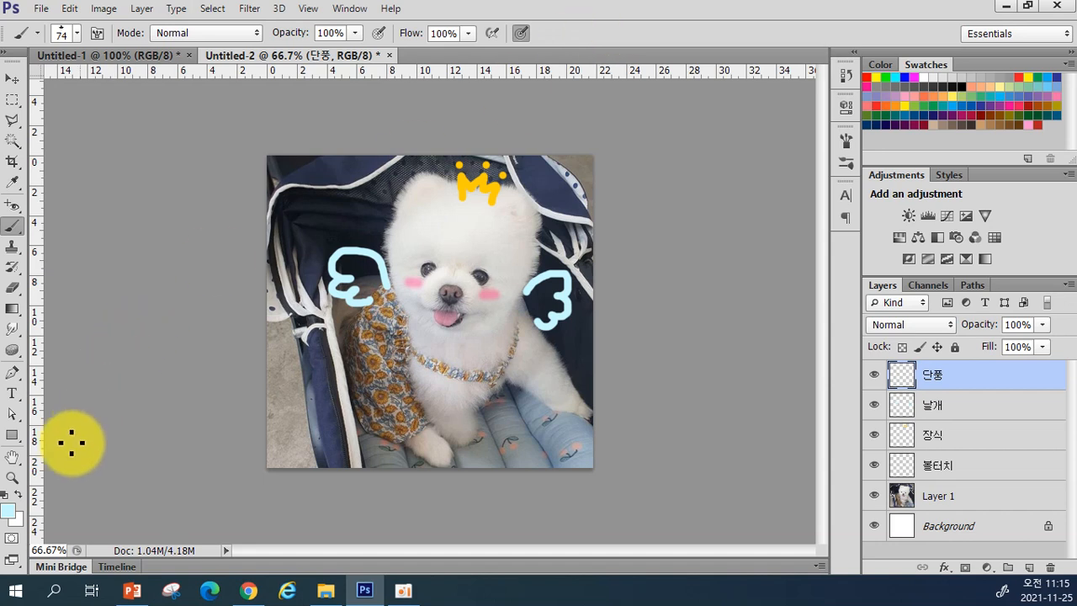
Step: Set the foreground colour to pure red #ff0000
left_click(11, 511)
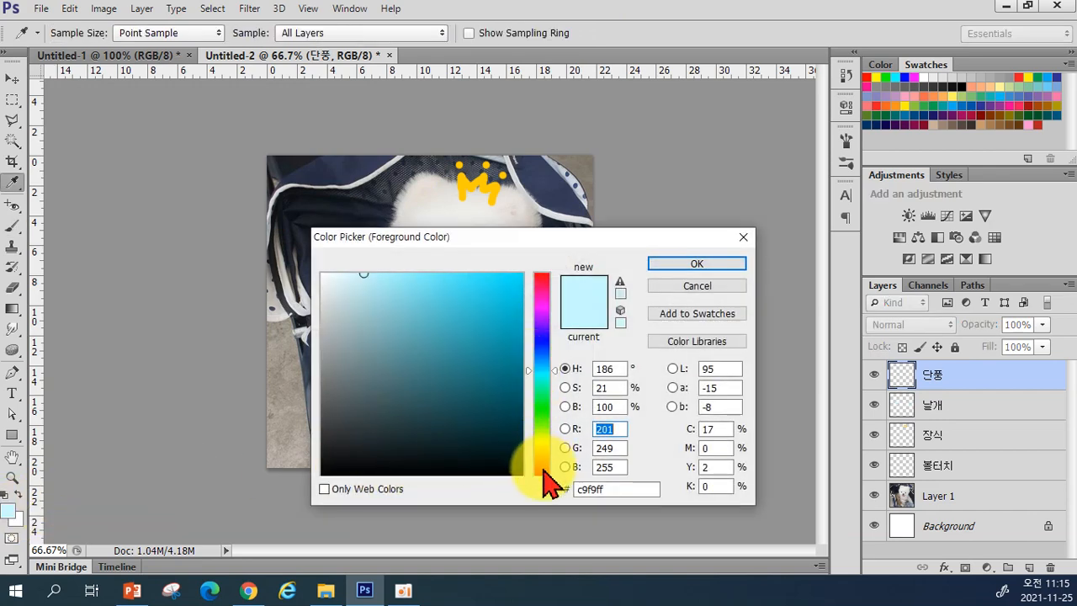
left_click_drag(541, 289, 552, 259)
left_click(519, 274)
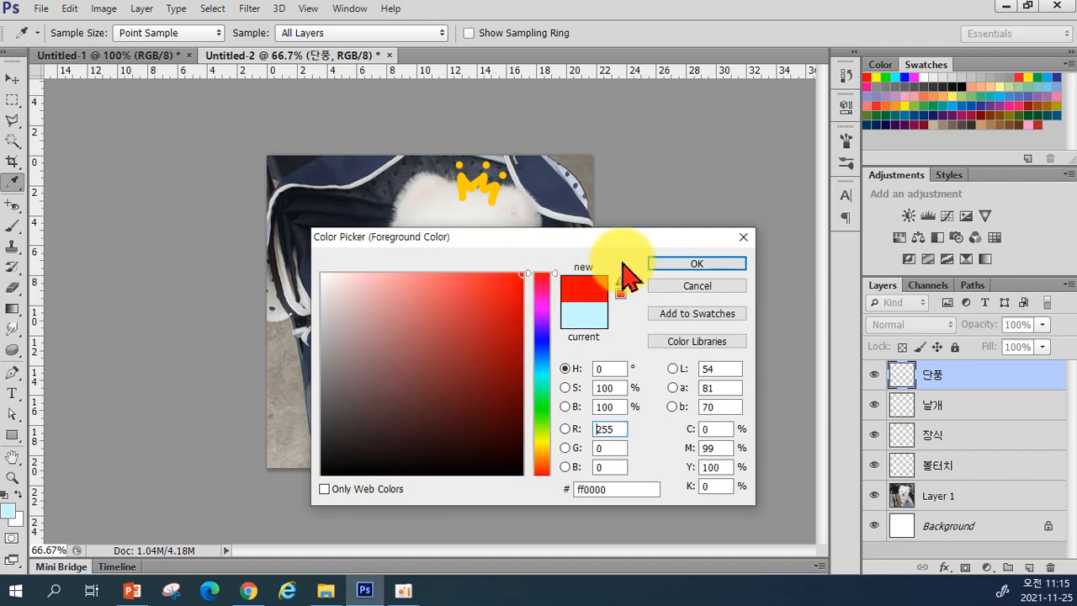
left_click(665, 264)
Step: Set the background colour to bright yellow #f6e800
left_click(15, 518)
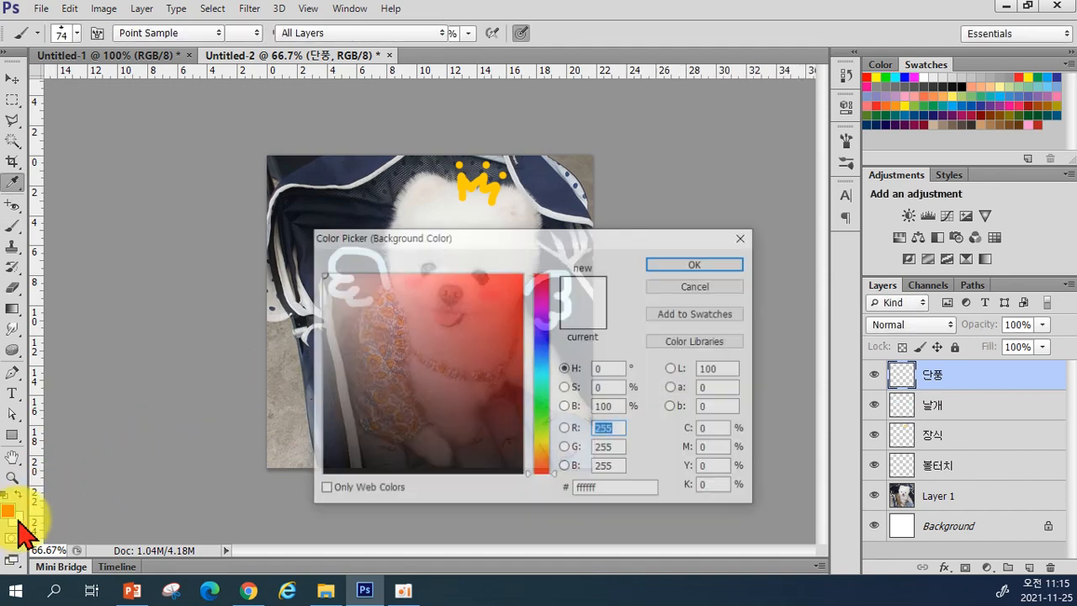
left_click(538, 444)
left_click(521, 275)
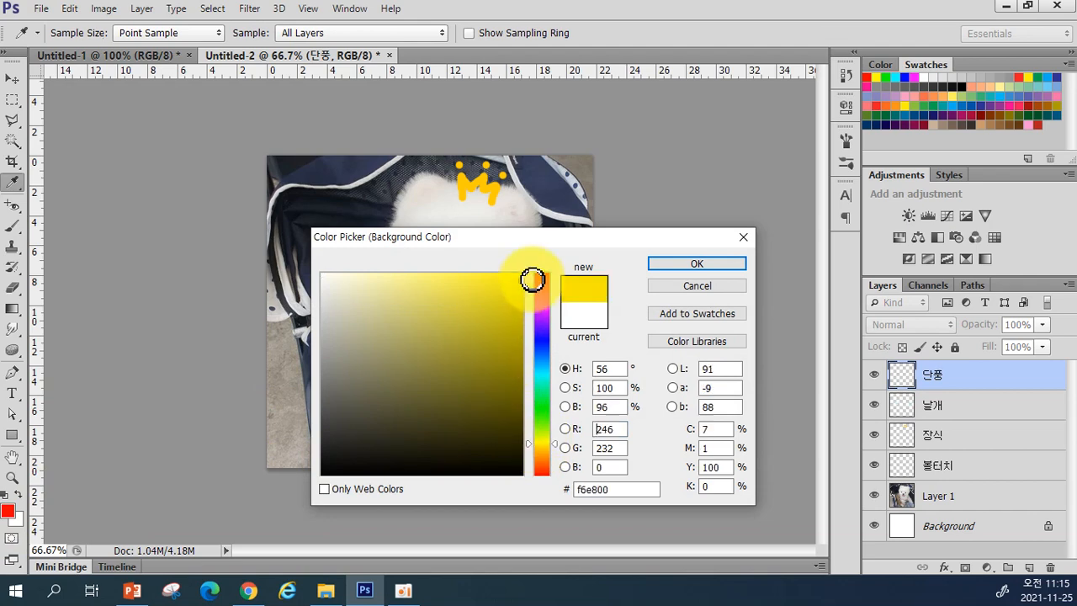
left_click(686, 263)
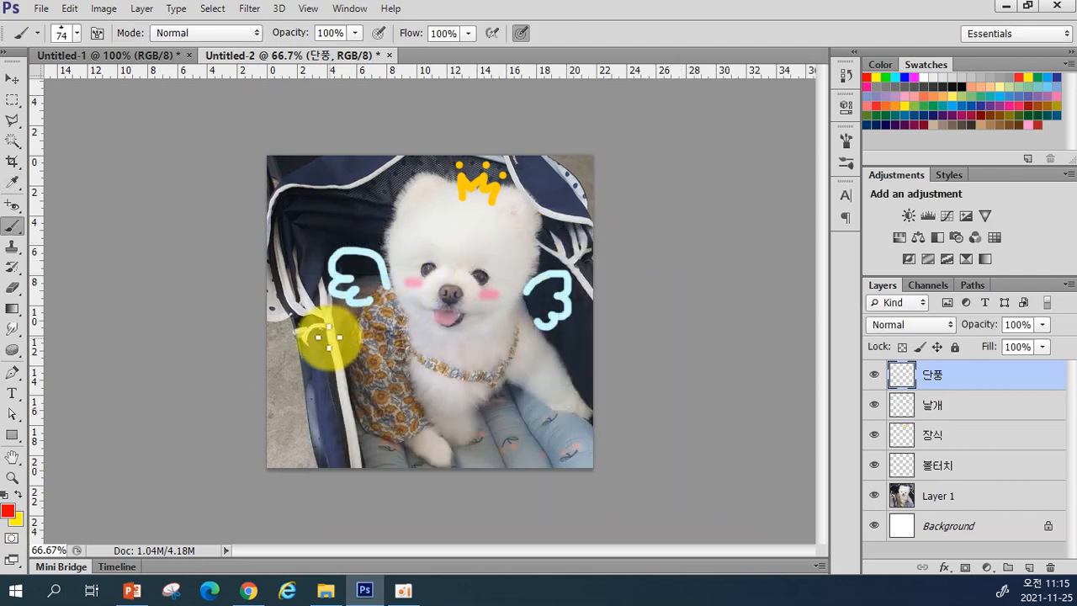
Step: Redo the maple leaves along the left, right and bottom edges, then try lowering the 단풍 layer's opacity
mouse_move(293, 260)
left_mouse_down()
mouse_move(295, 357)
mouse_move(350, 429)
mouse_move(486, 460)
mouse_move(614, 395)
mouse_move(617, 318)
mouse_move(512, 346)
mouse_move(369, 453)
mouse_move(229, 425)
mouse_move(265, 193)
mouse_move(445, 119)
mouse_move(635, 168)
mouse_move(617, 312)
mouse_move(465, 416)
mouse_move(355, 279)
mouse_move(420, 145)
mouse_move(582, 168)
mouse_move(584, 340)
mouse_move(369, 467)
mouse_move(250, 349)
mouse_move(336, 159)
left_mouse_up()
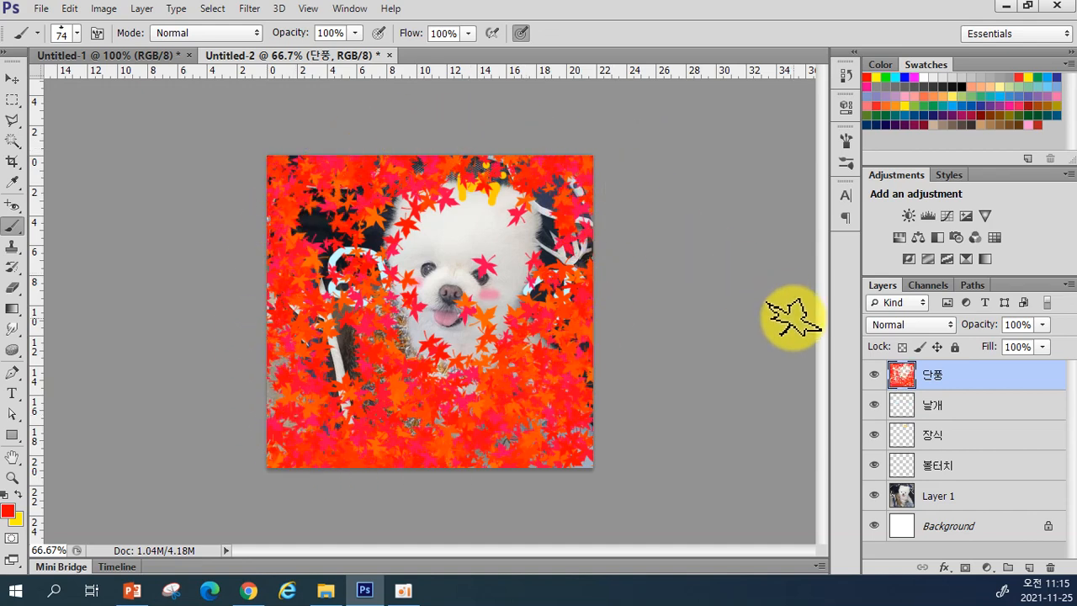
key("ctrl+z")
left_click_drag(304, 151, 406, 451)
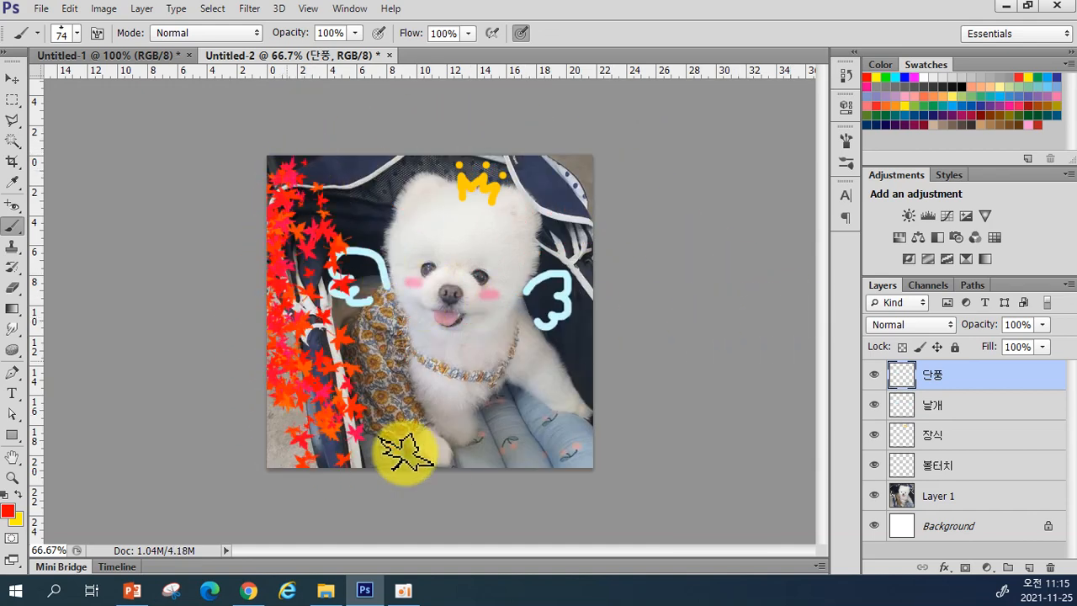
left_click_drag(641, 233, 395, 458)
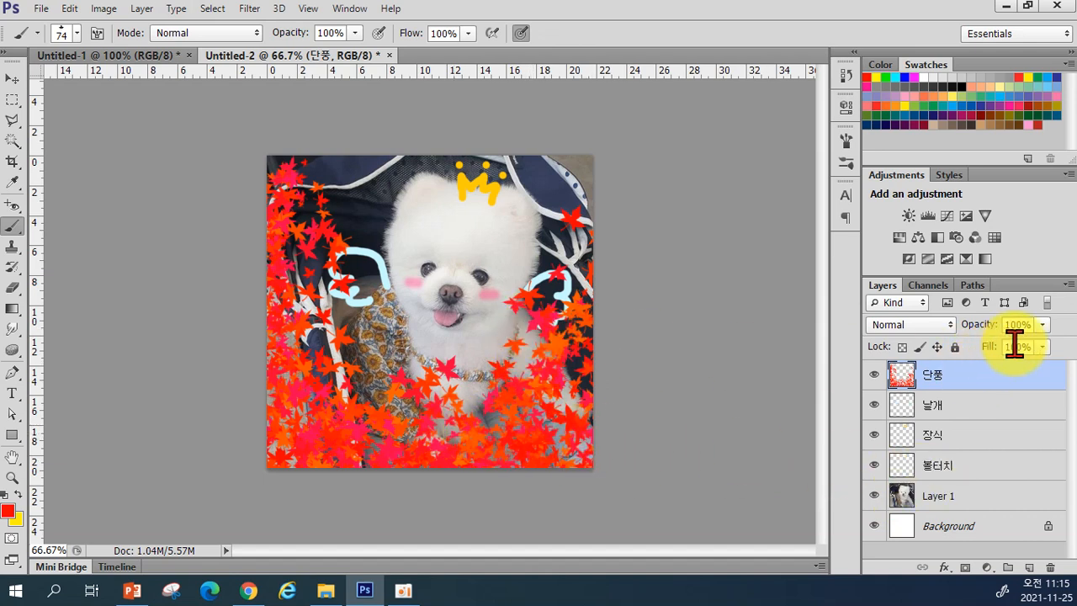
left_click(1042, 325)
left_click_drag(1029, 344, 1054, 345)
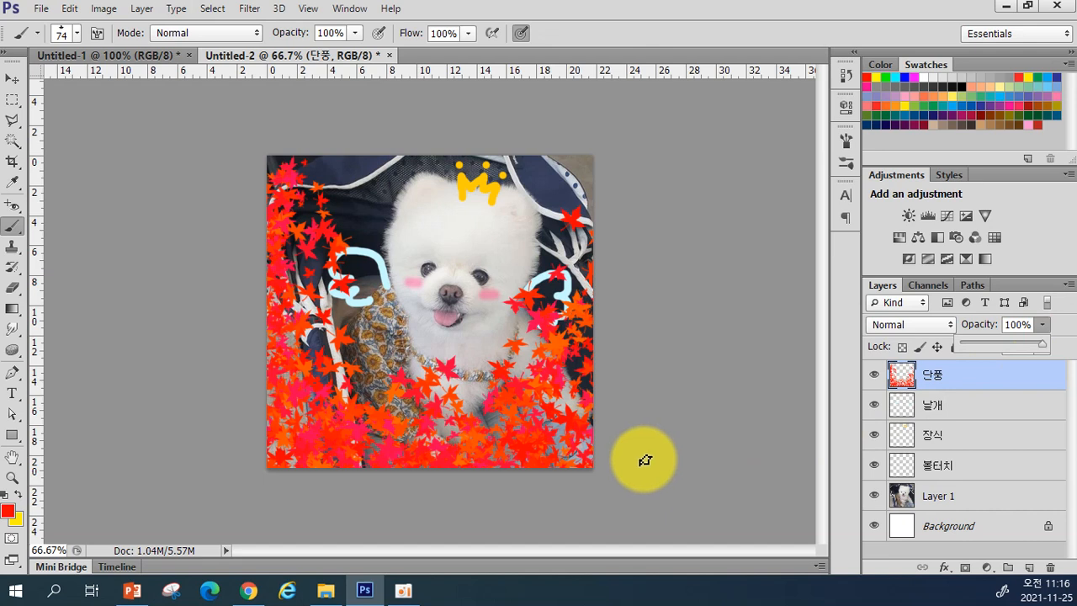
Step: Browse the brush presets list and its additional brush sets menu, then close it
left_click(76, 34)
scroll(105, 180, "down", 3)
scroll(105, 181, "up", 4)
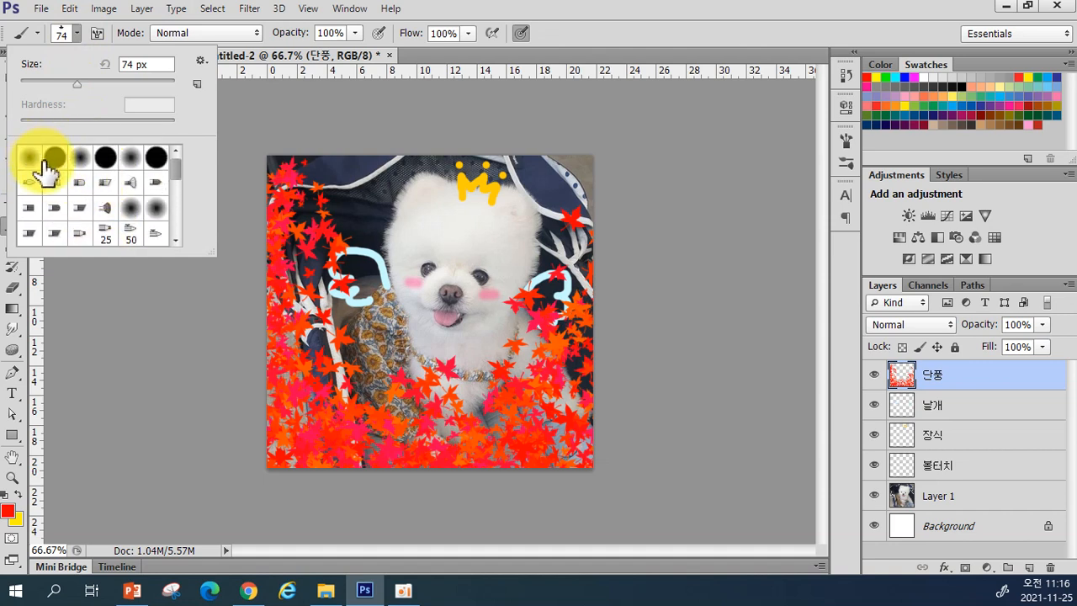
scroll(50, 181, "down", 4)
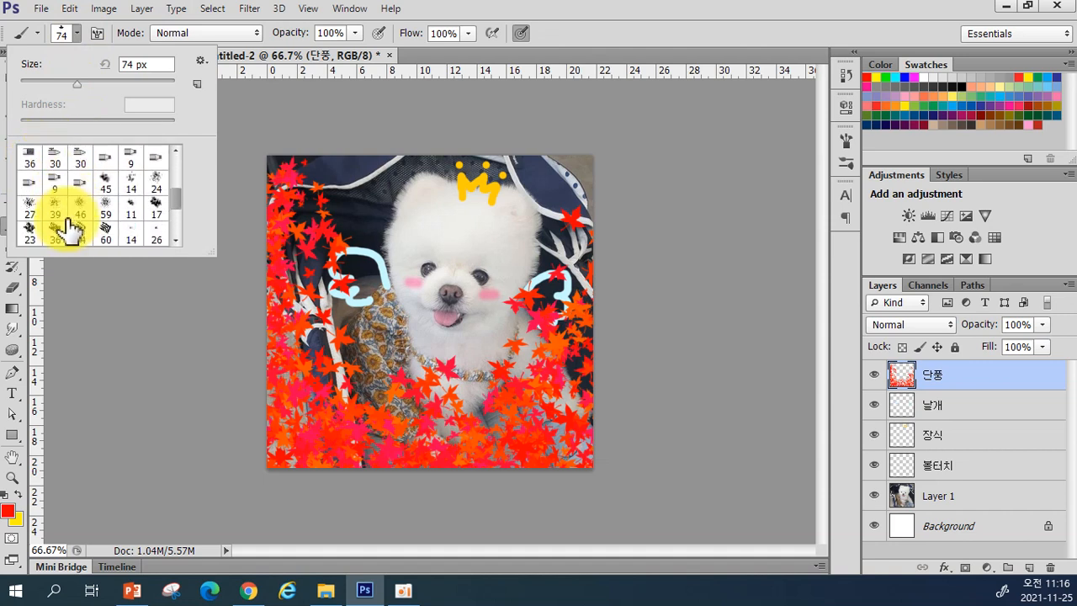
scroll(67, 229, "down", 3)
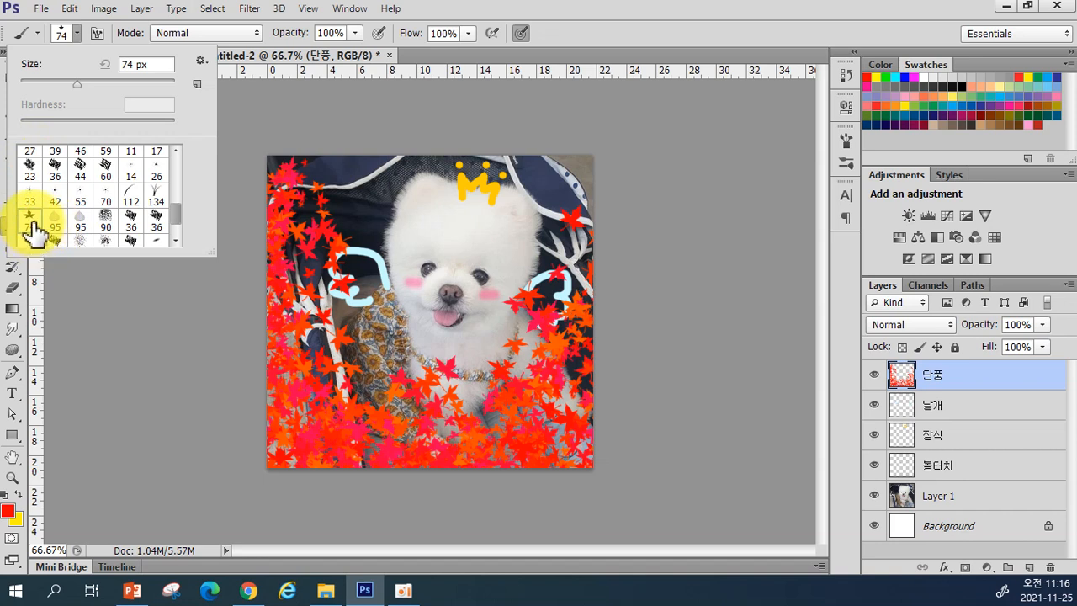
scroll(25, 234, "down", 1)
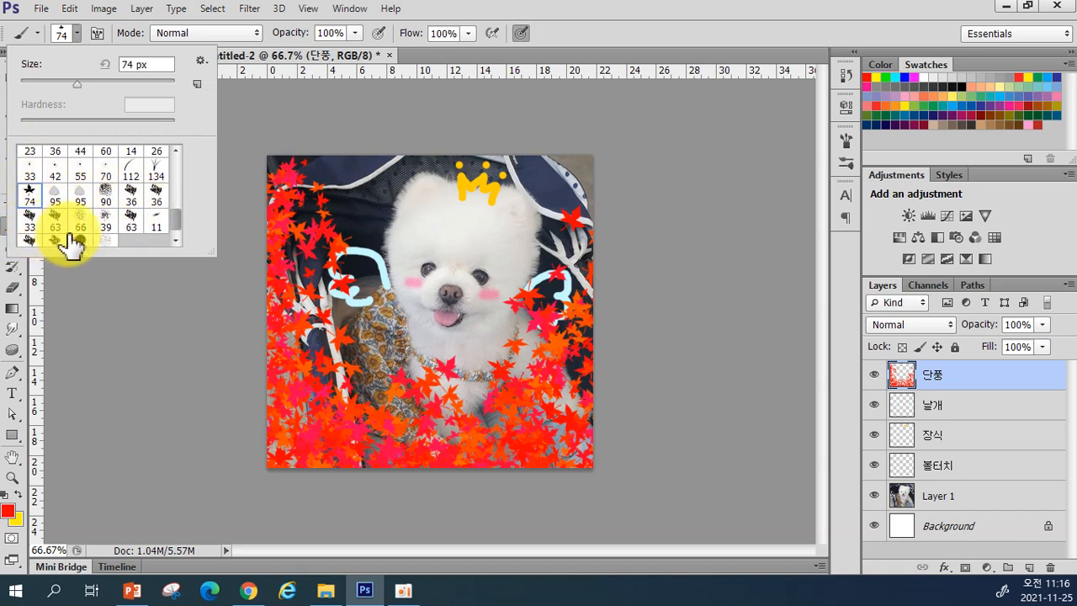
scroll(125, 228, "down", 1)
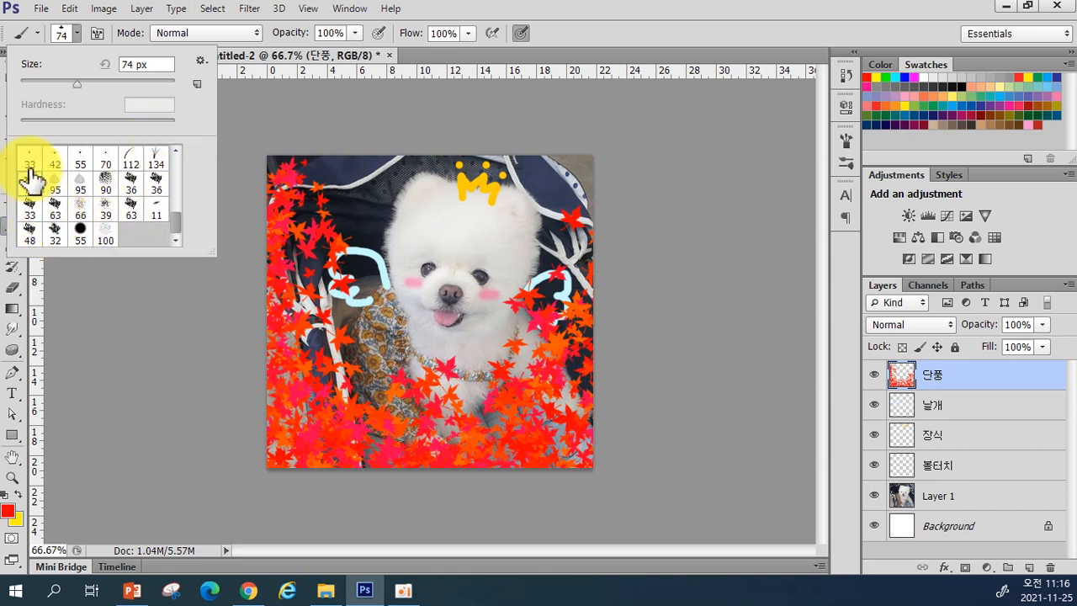
left_click(201, 61)
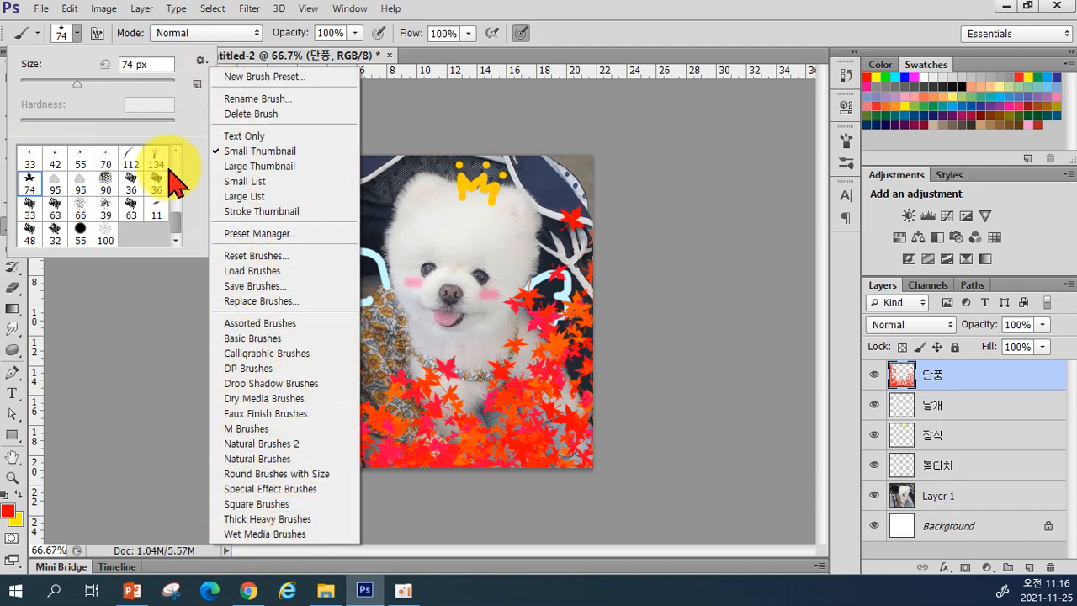
left_click(184, 122)
left_click(71, 38)
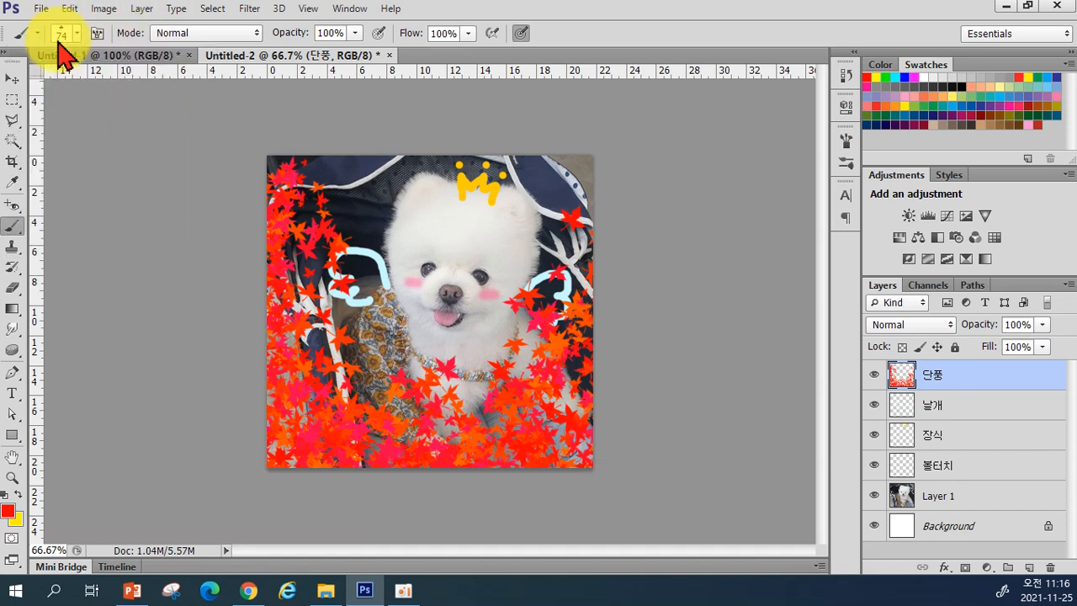
Step: Reopen the brush presets and scroll to the Scattered Maple Leaves preset
left_click(74, 35)
scroll(84, 178, "up", 6)
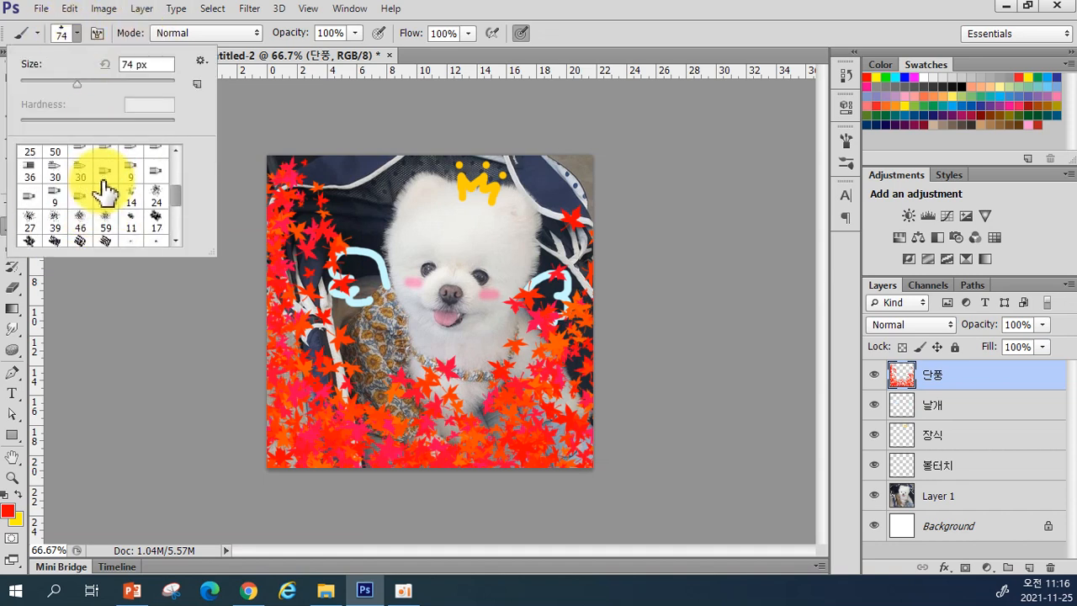
scroll(65, 182, "down", 2)
scroll(65, 183, "down", 6)
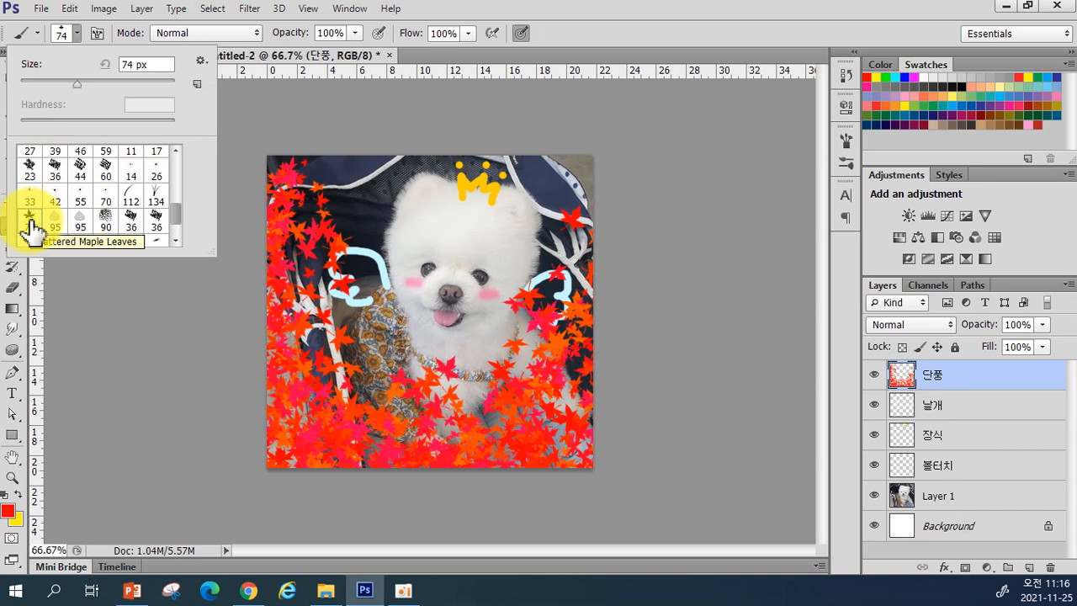
Step: Select Scattered Maple Leaves and stamp a few red leaves on the dog's head
left_click(29, 224)
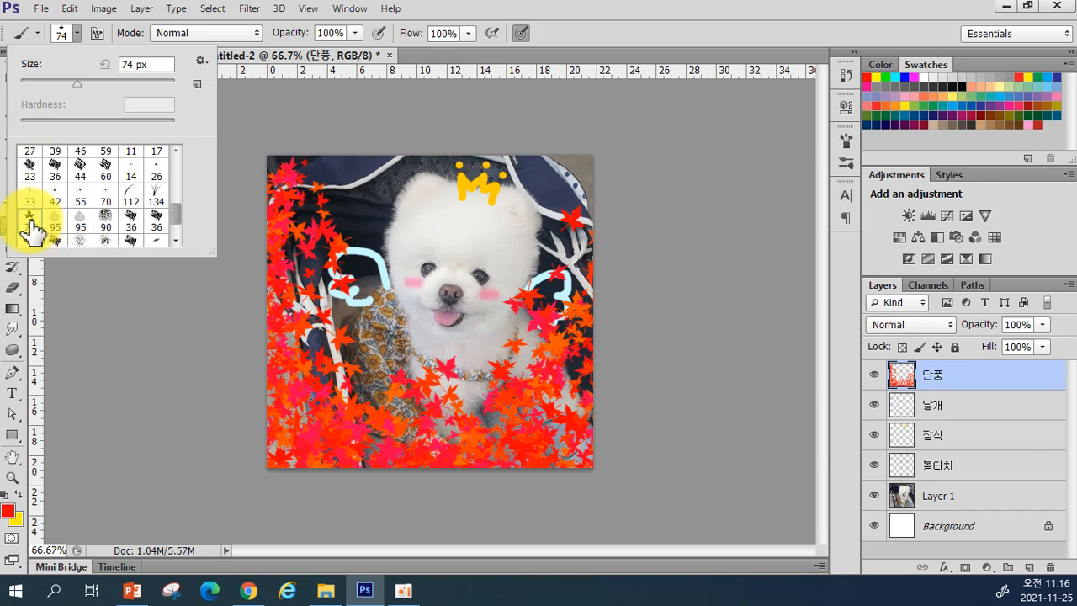
left_click(409, 204)
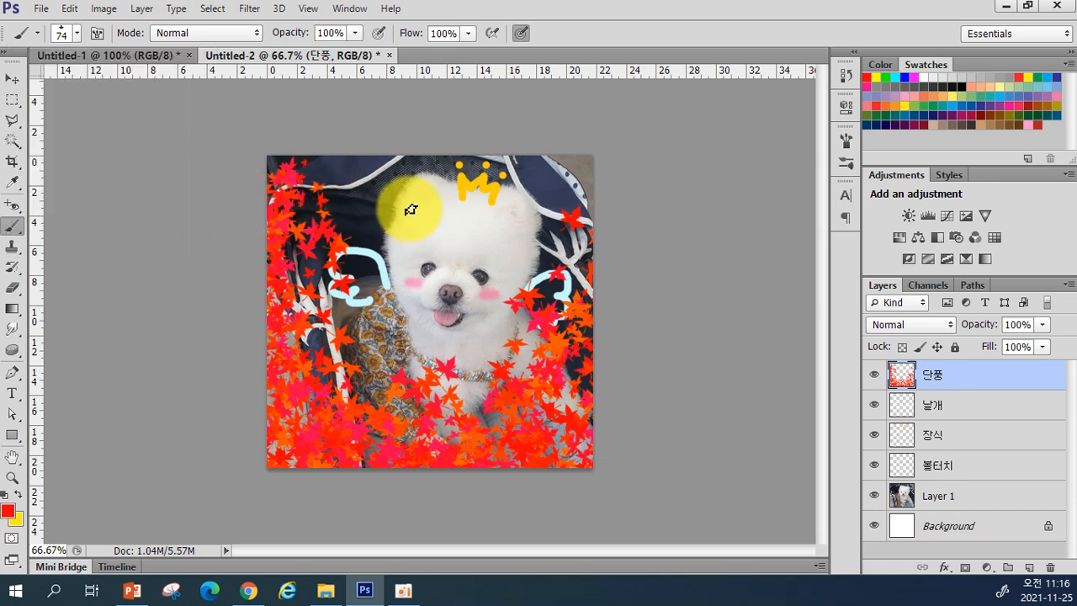
left_click(525, 223)
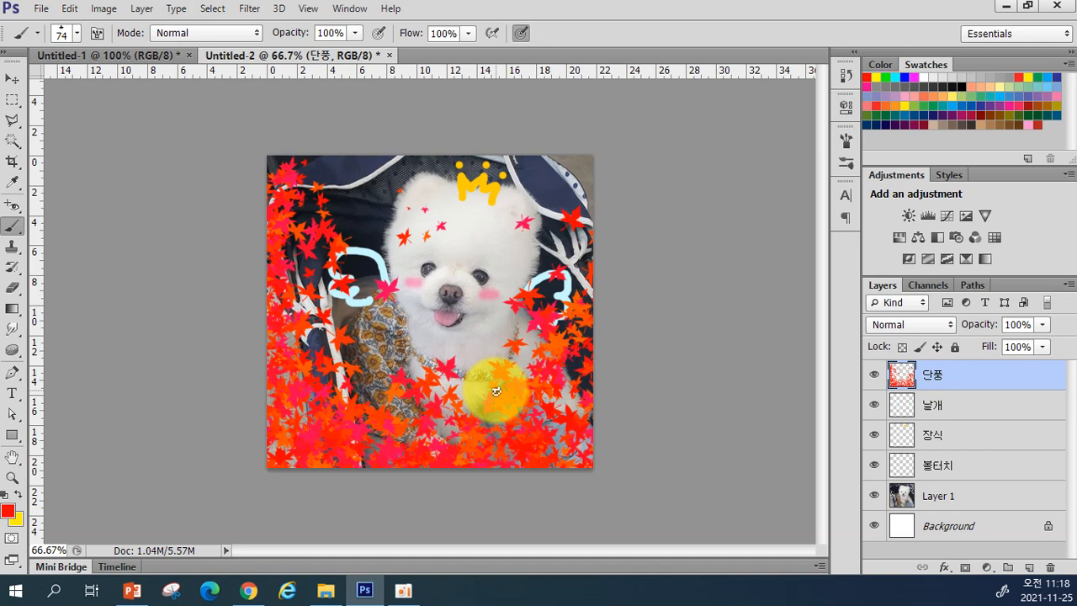
Step: Compare with the 단풍 layer hidden and shown, then delete the layer
left_click(874, 374)
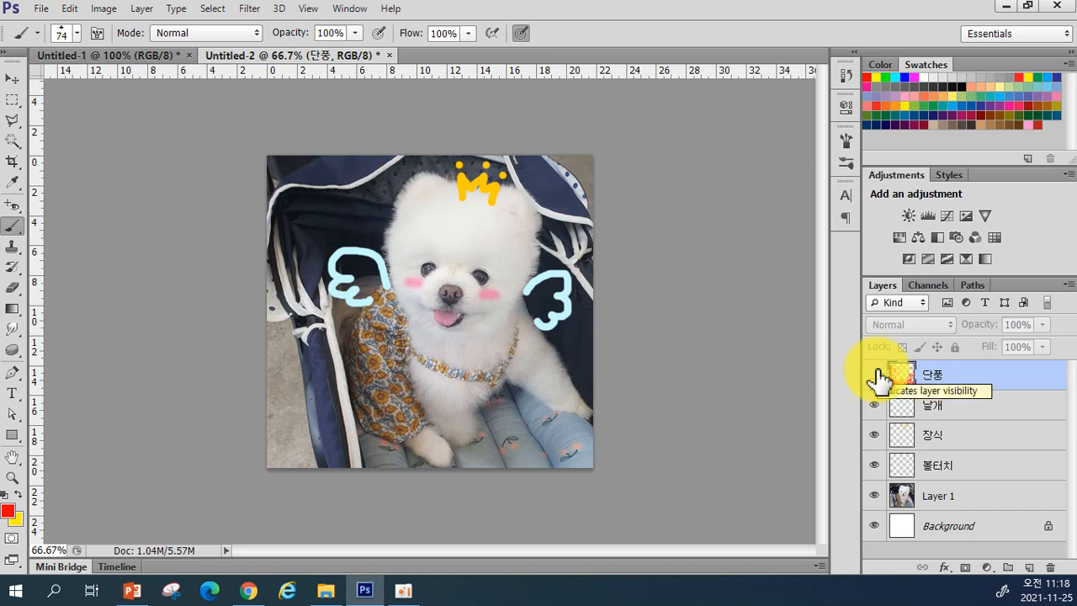
left_click(874, 375)
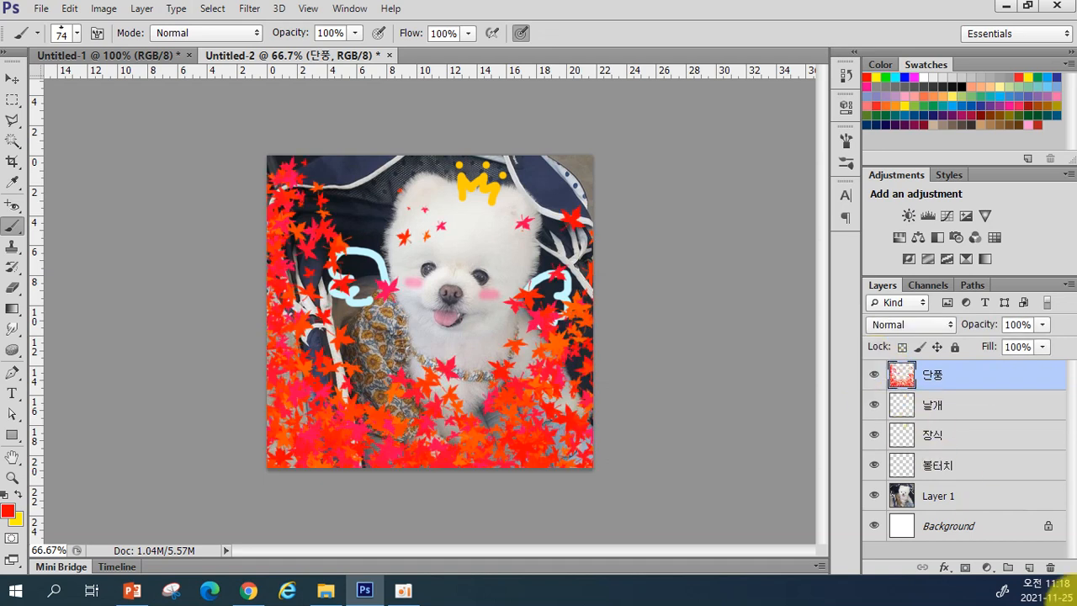
left_click_drag(1029, 384, 1049, 568)
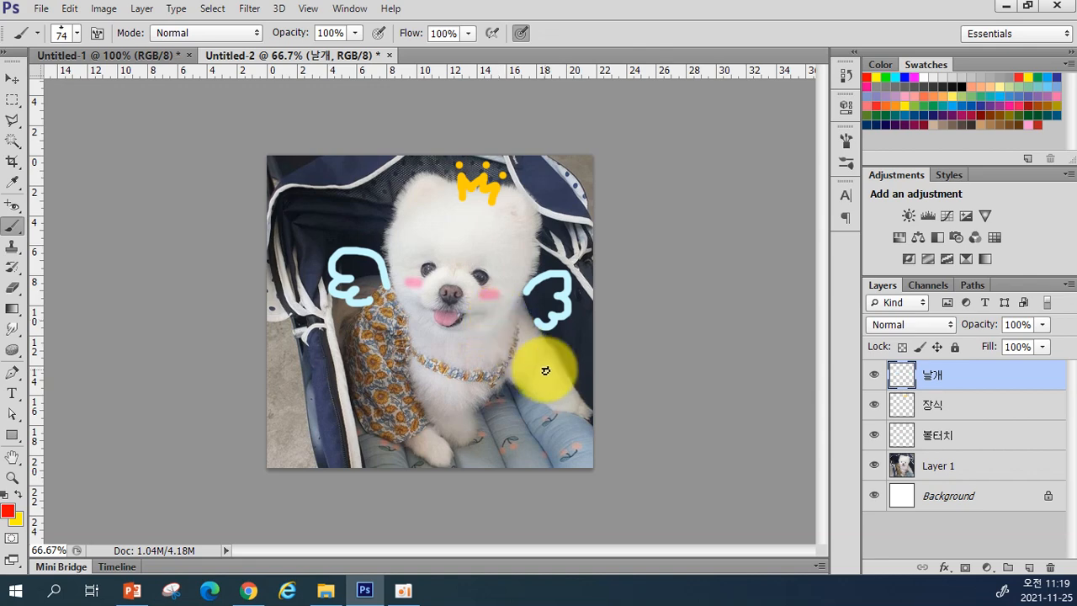
Step: Start Save As and create a new folder named 연습 on the desktop
left_click(42, 10)
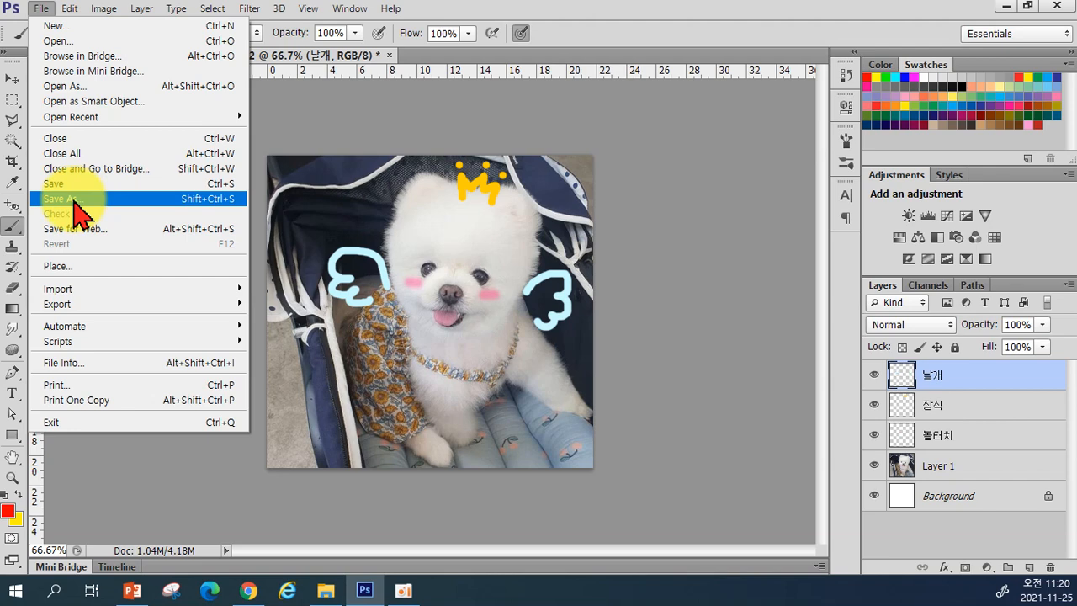
left_click(79, 211)
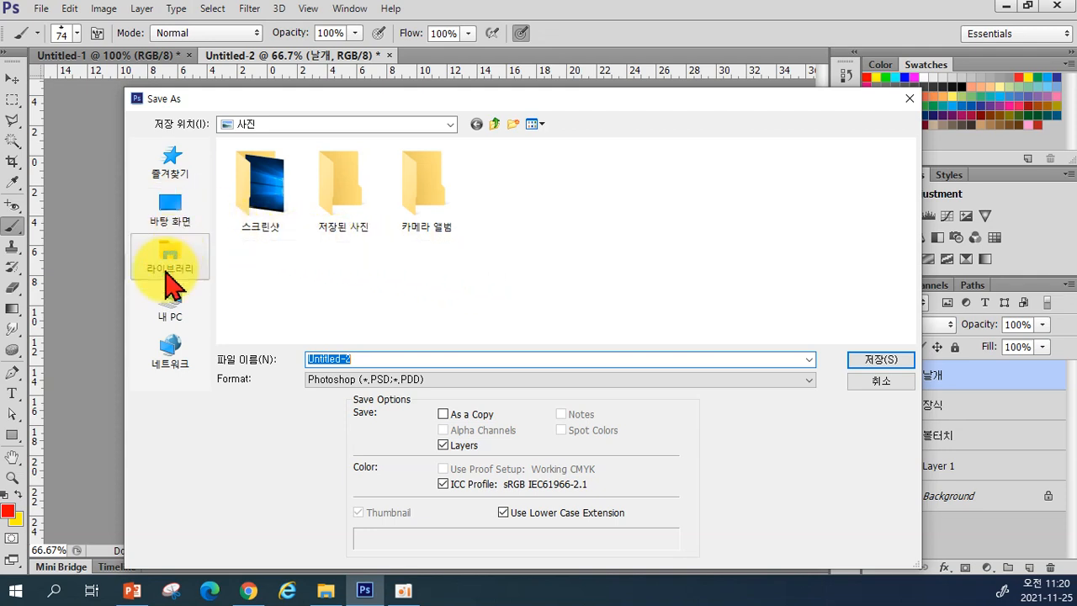
left_click(174, 217)
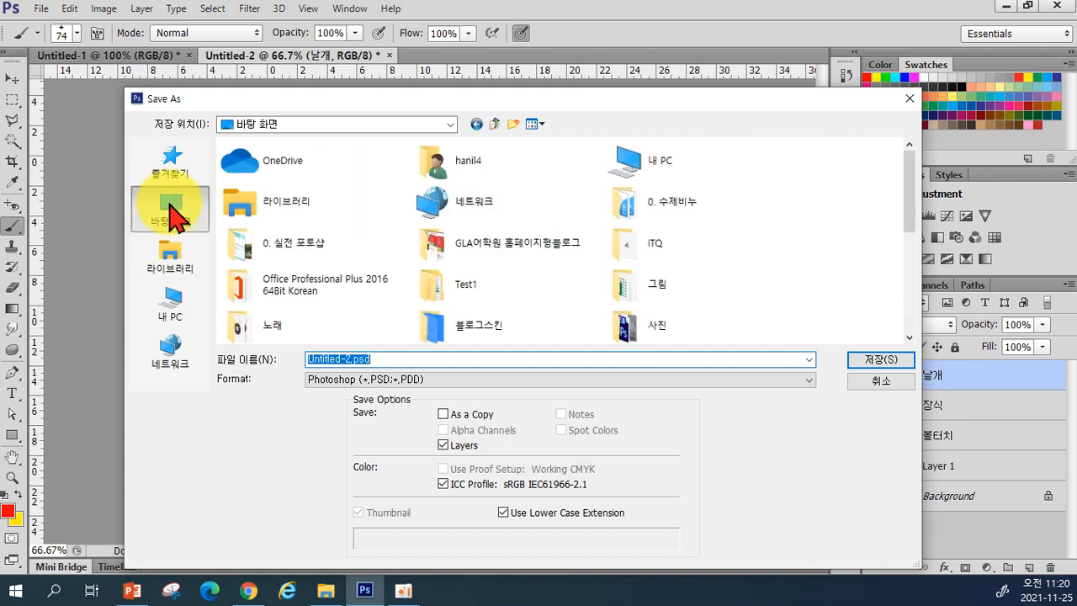
left_click(513, 127)
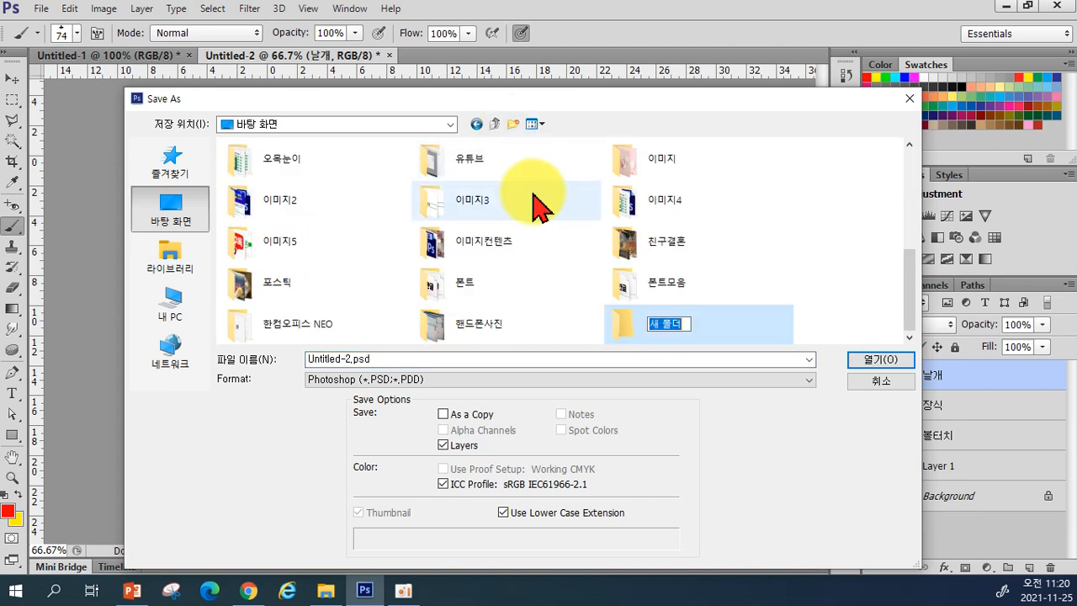
key("BackSpace")
type("연습")
key("Return")
key("Return")
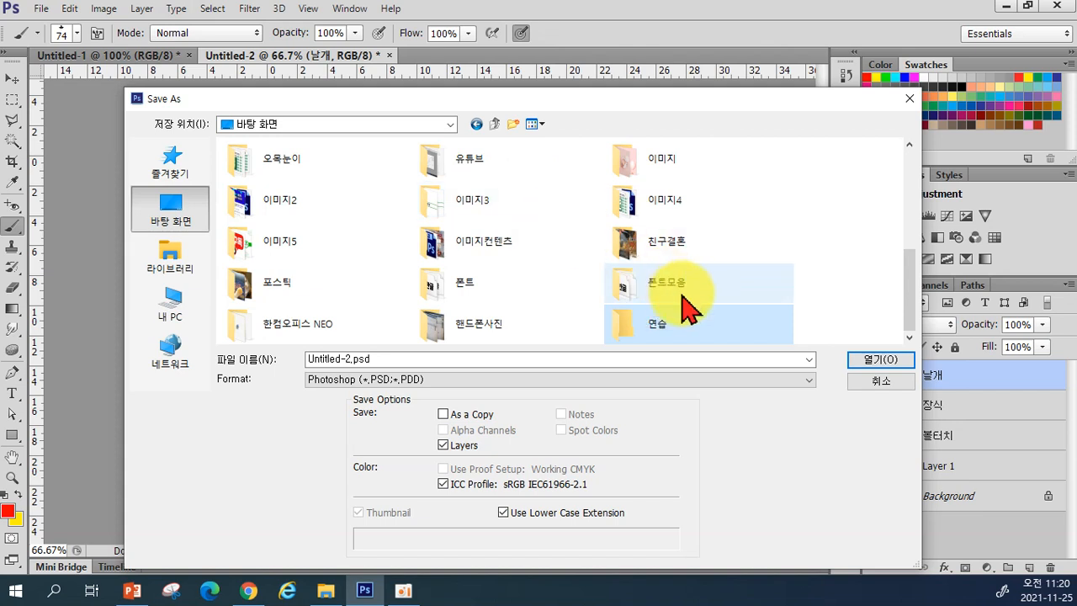
Step: Save the image as 강아지 inside the 연습 folder
double_click(627, 322)
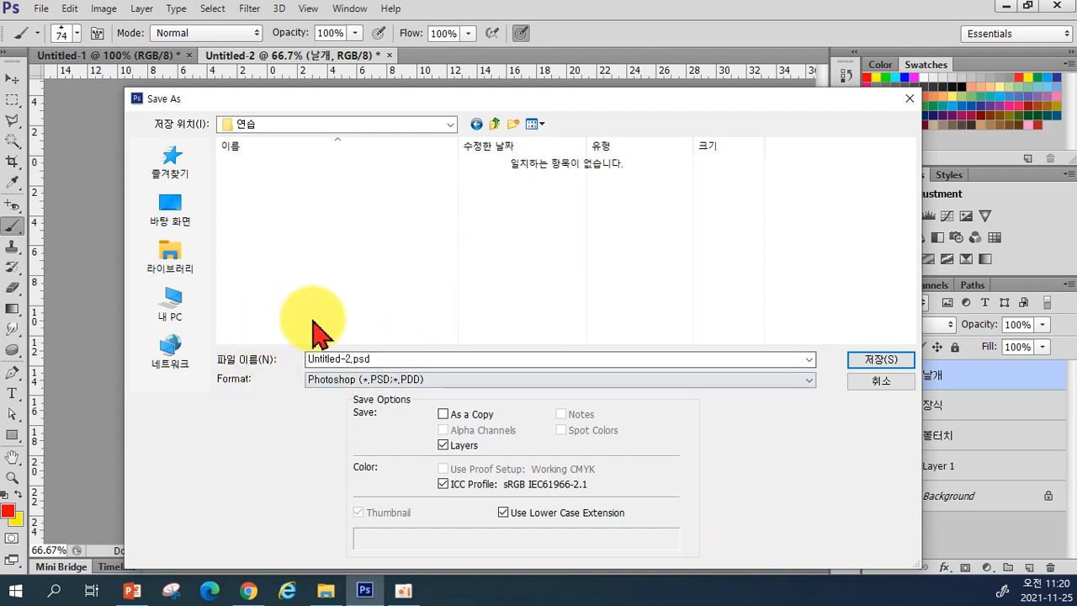
double_click(377, 360)
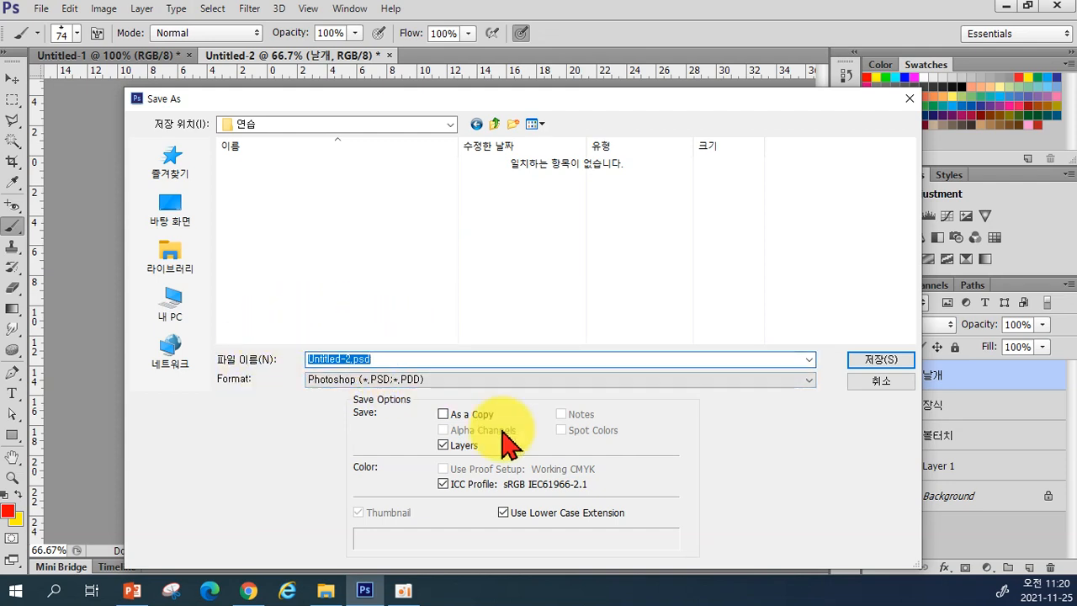
type("날")
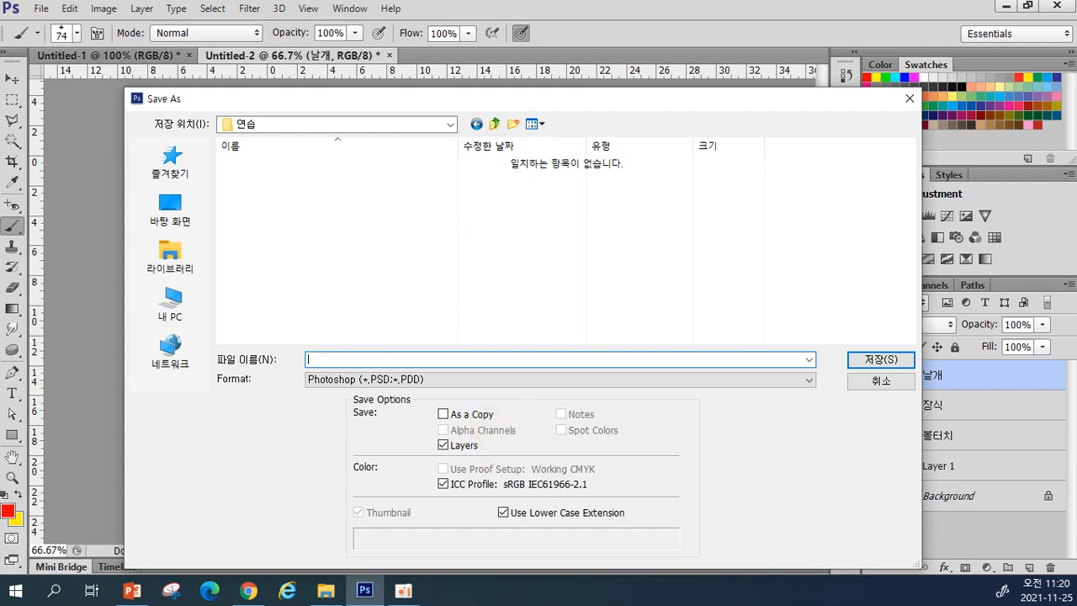
type("아지")
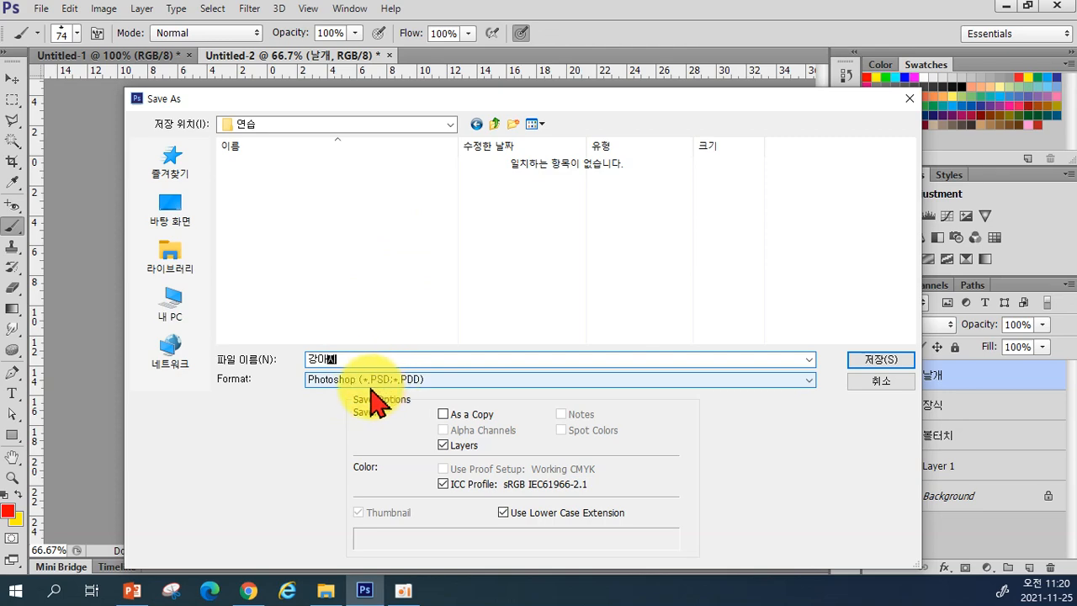
left_click(866, 361)
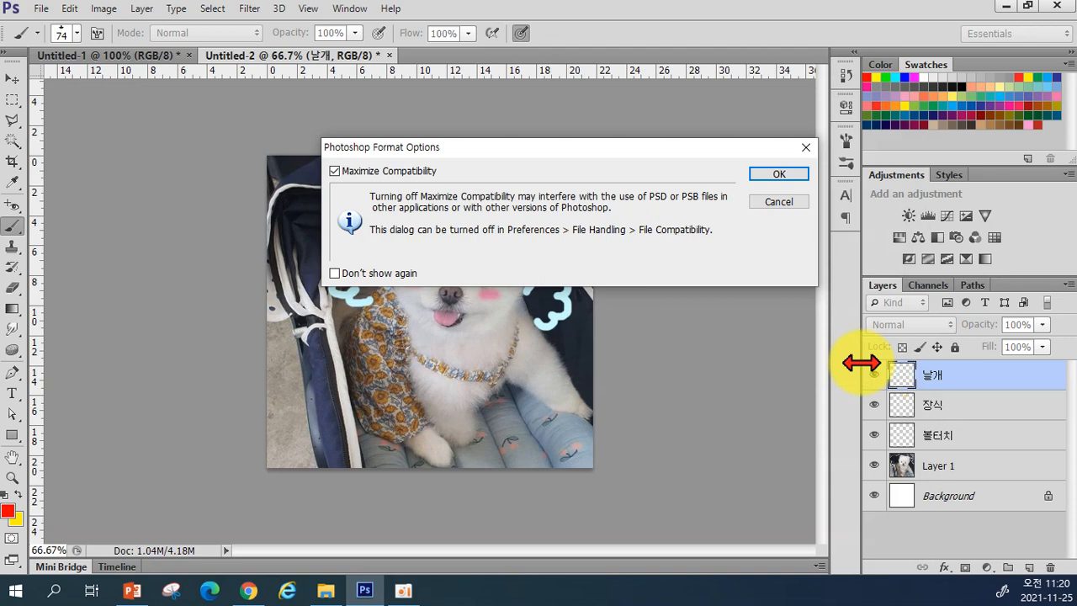
Step: Accept the compatibility options to finish saving 강아지.psd, then begin another Save As
left_click(774, 175)
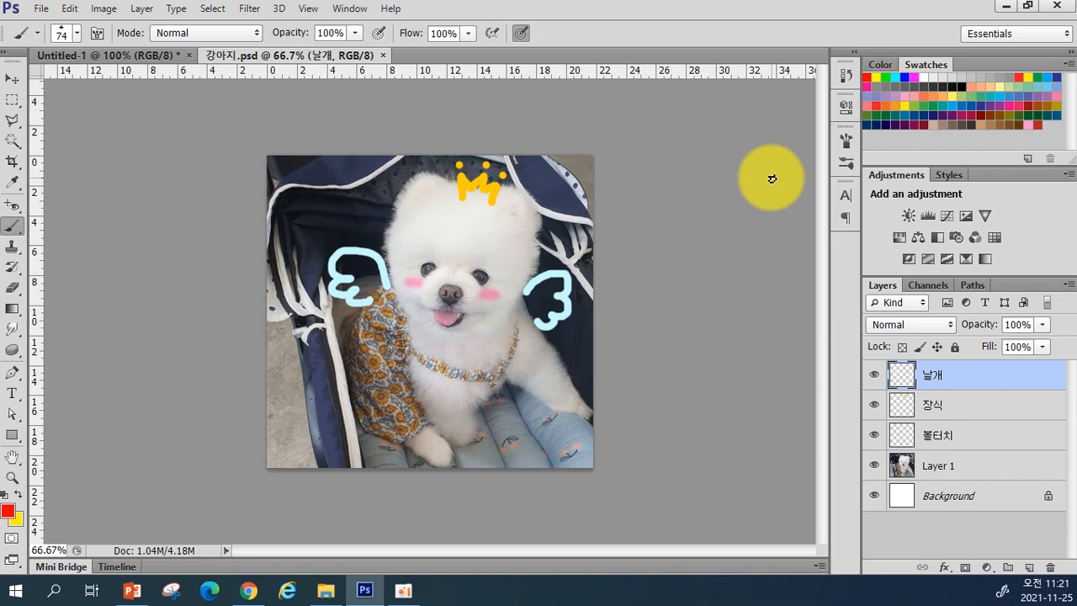
left_click(40, 11)
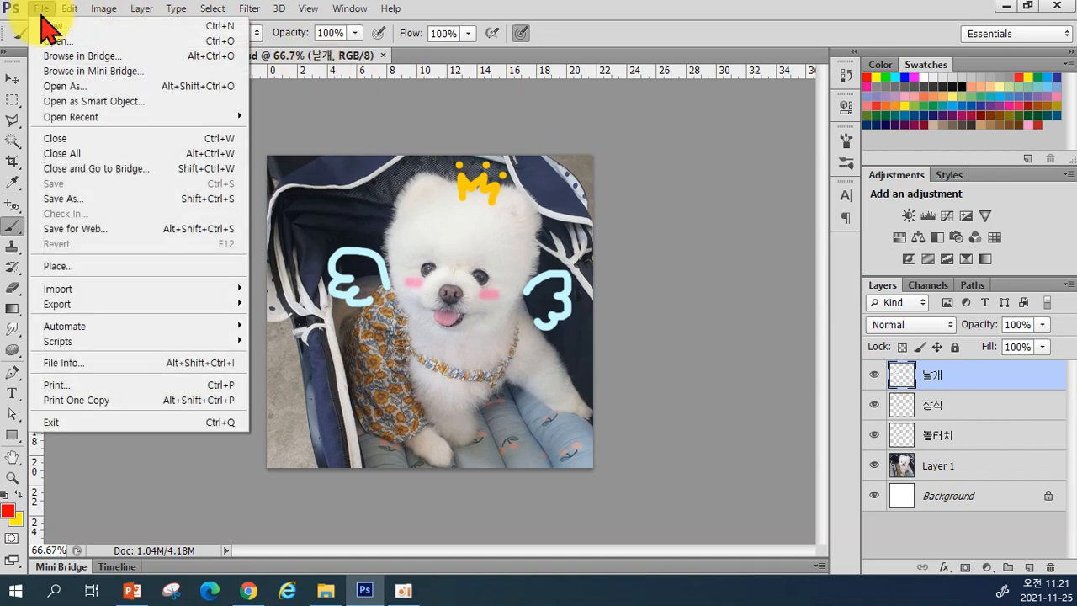
left_click(47, 204)
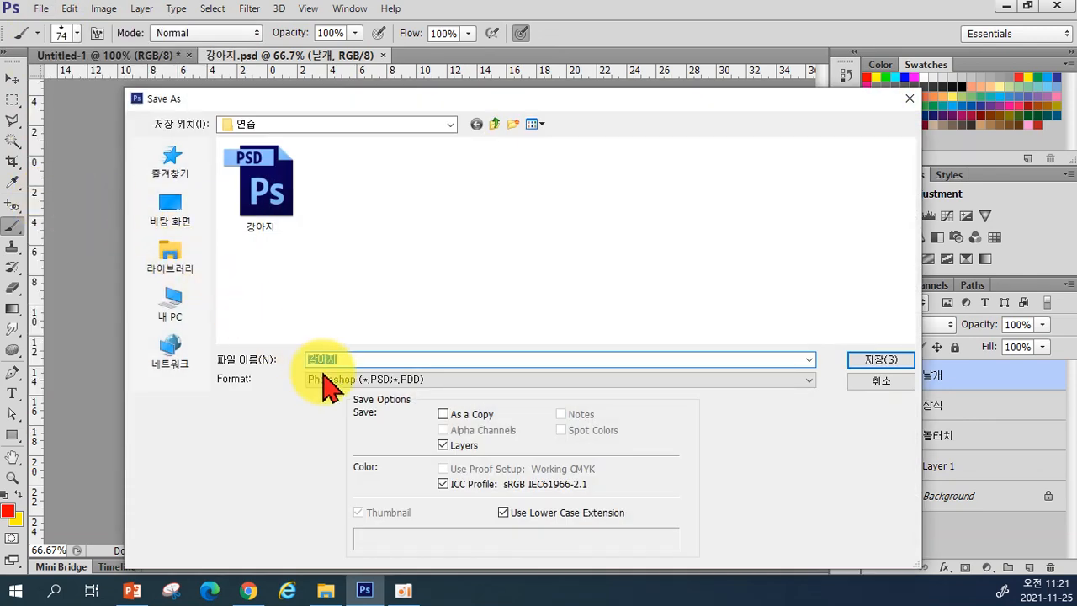
Step: Save a JPEG copy of 강아지 at quality 8
left_click(324, 384)
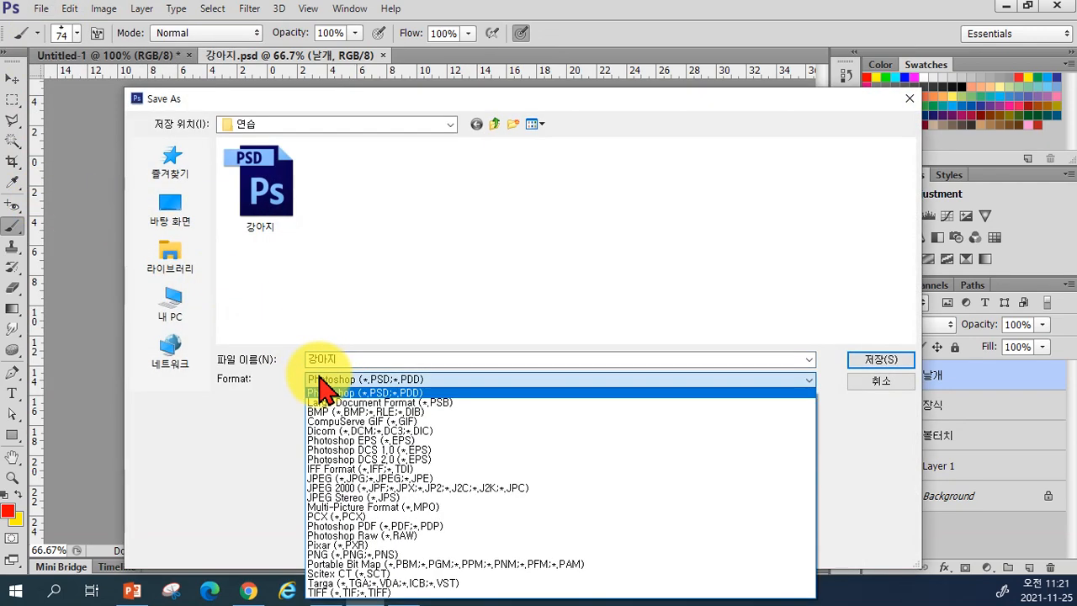
left_click(344, 477)
left_click(860, 362)
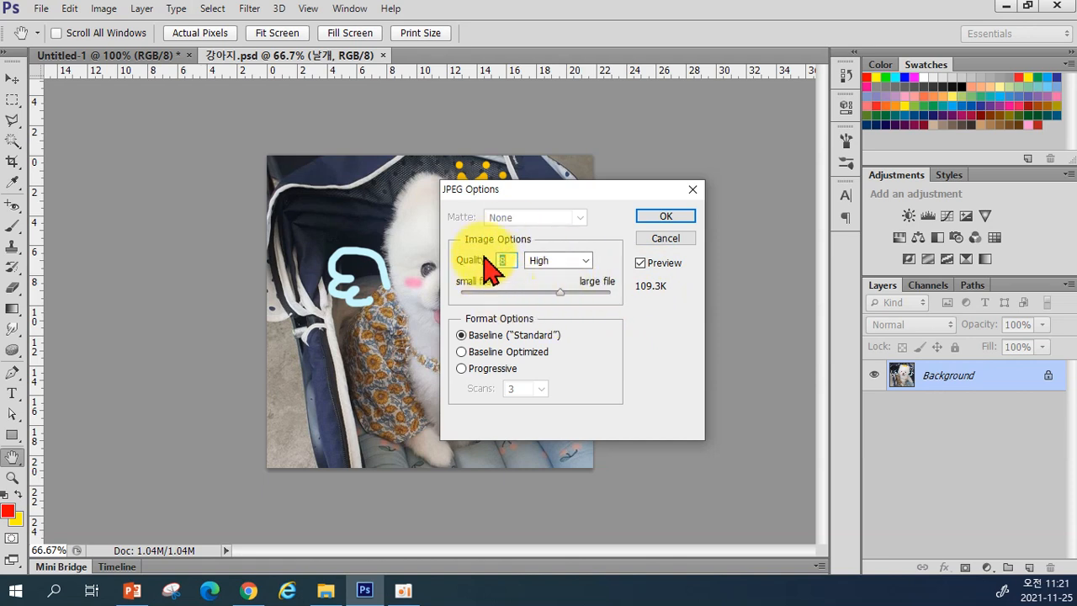
left_click(645, 221)
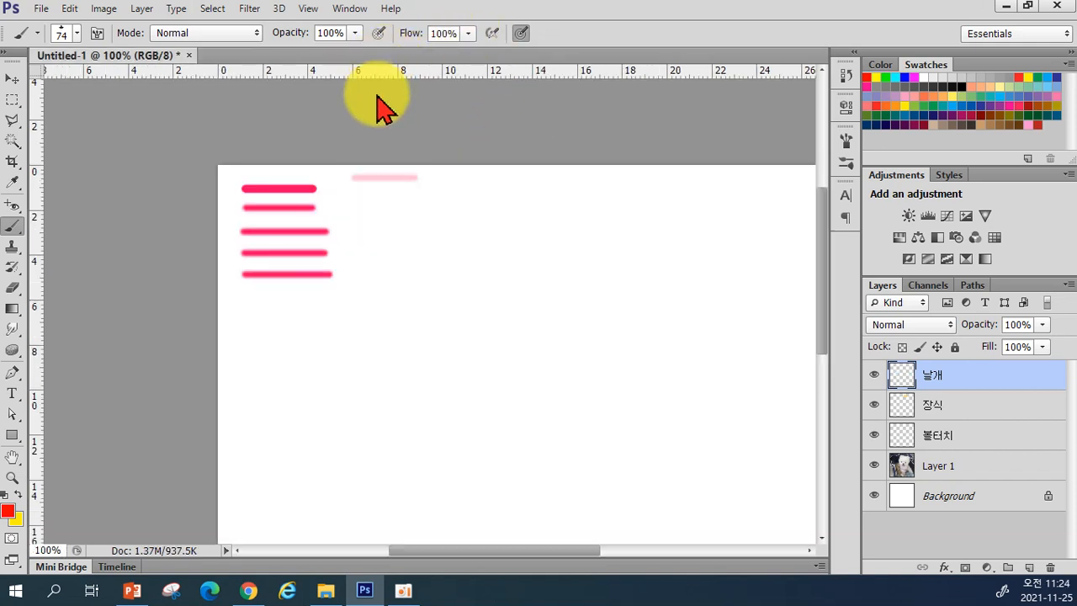
Step: Close both documents without saving changes and quit Photoshop
key("ctrl+shift+e")
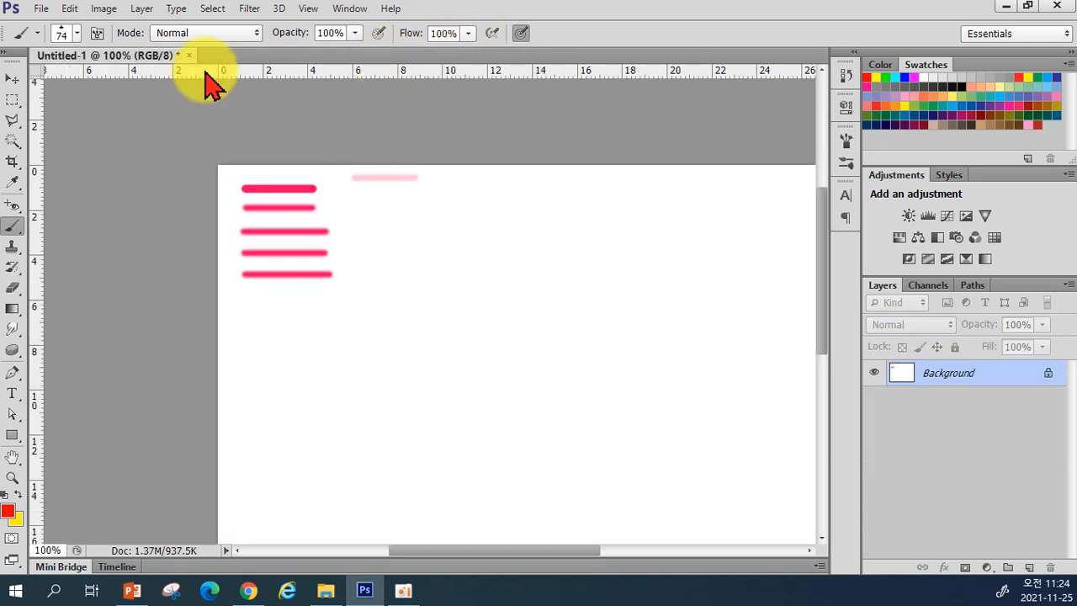
left_click(189, 55)
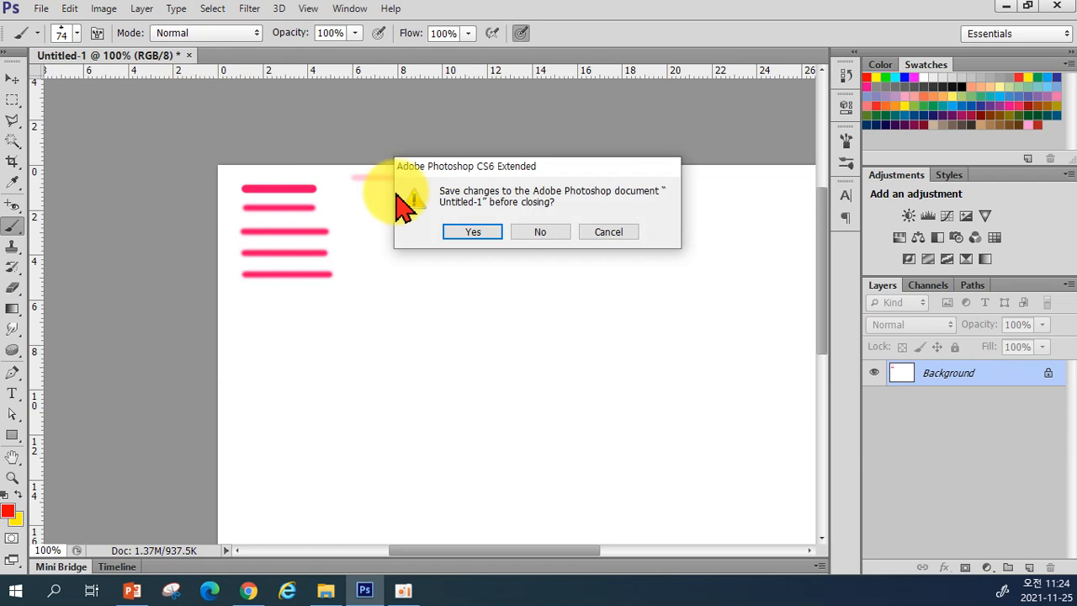
left_click(541, 232)
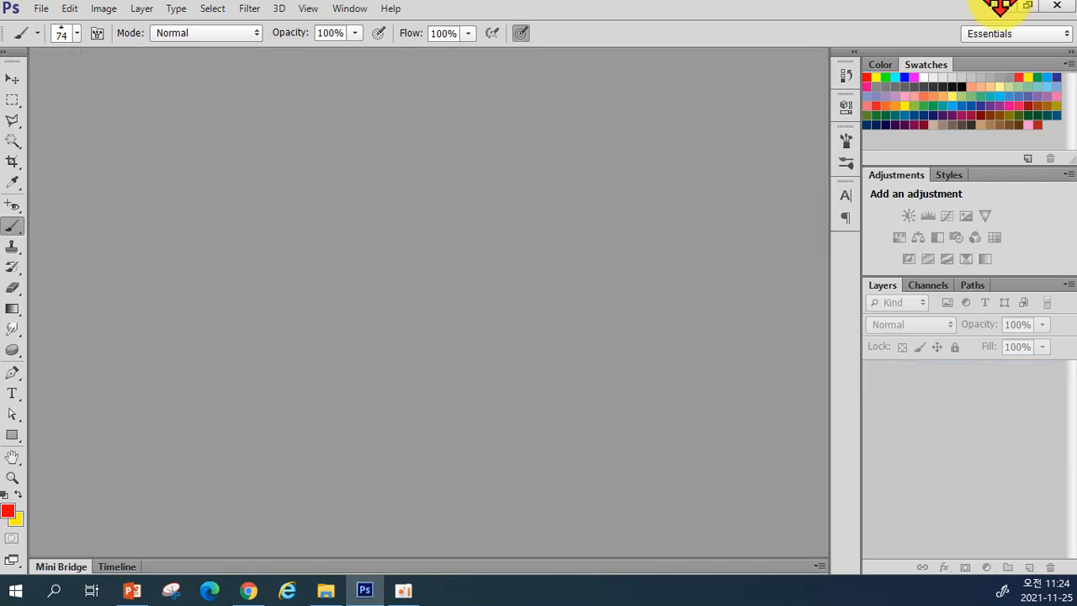
left_click(1061, 7)
Step: Close the Chrome and PowerPoint windows to reveal the desktop
left_click(1061, 7)
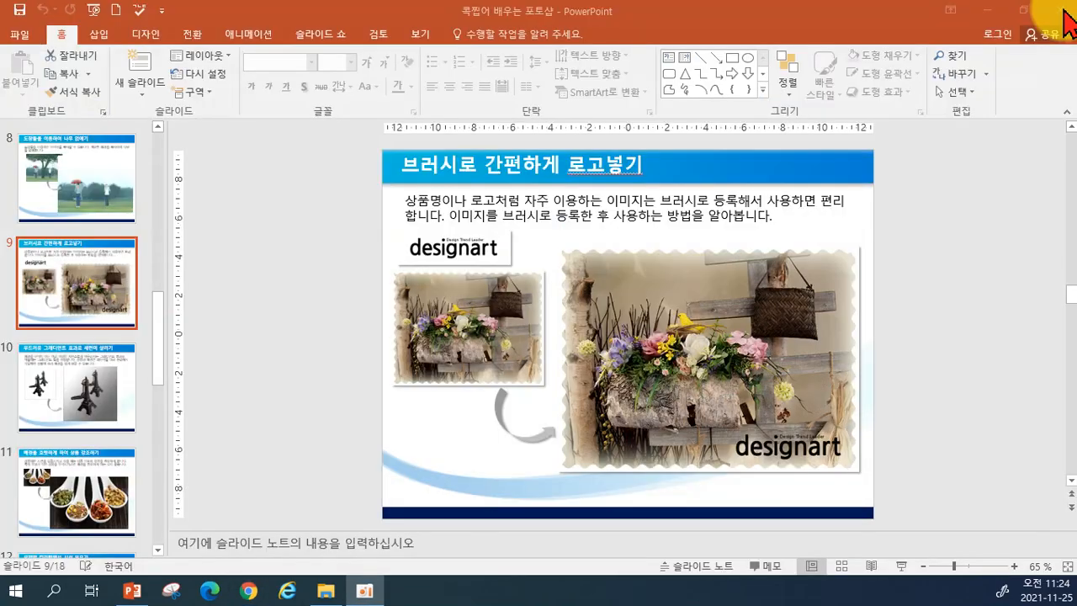
left_click(1058, 7)
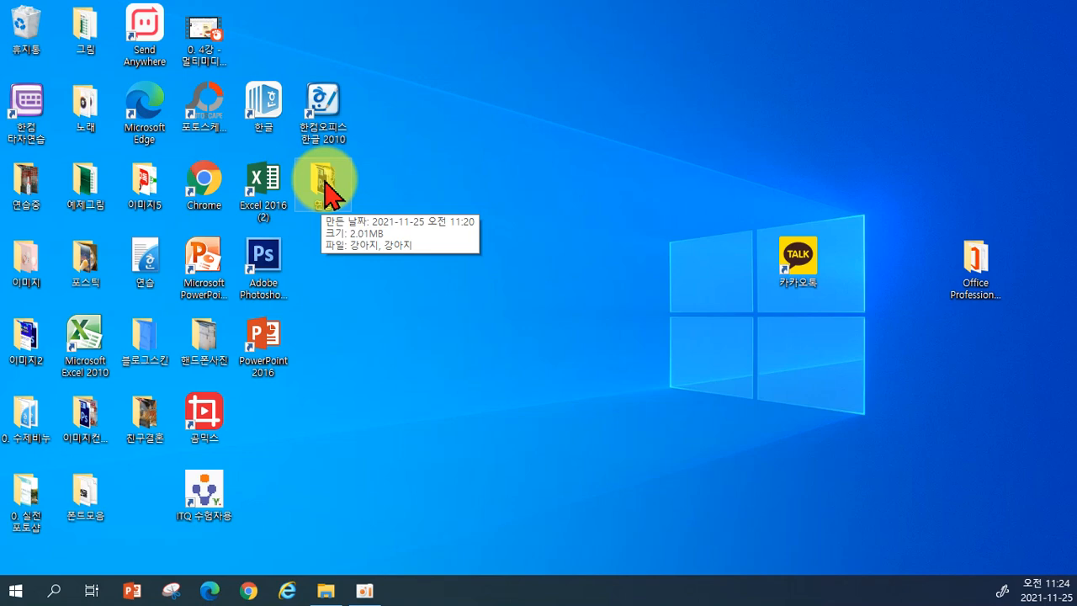
double_click(326, 187)
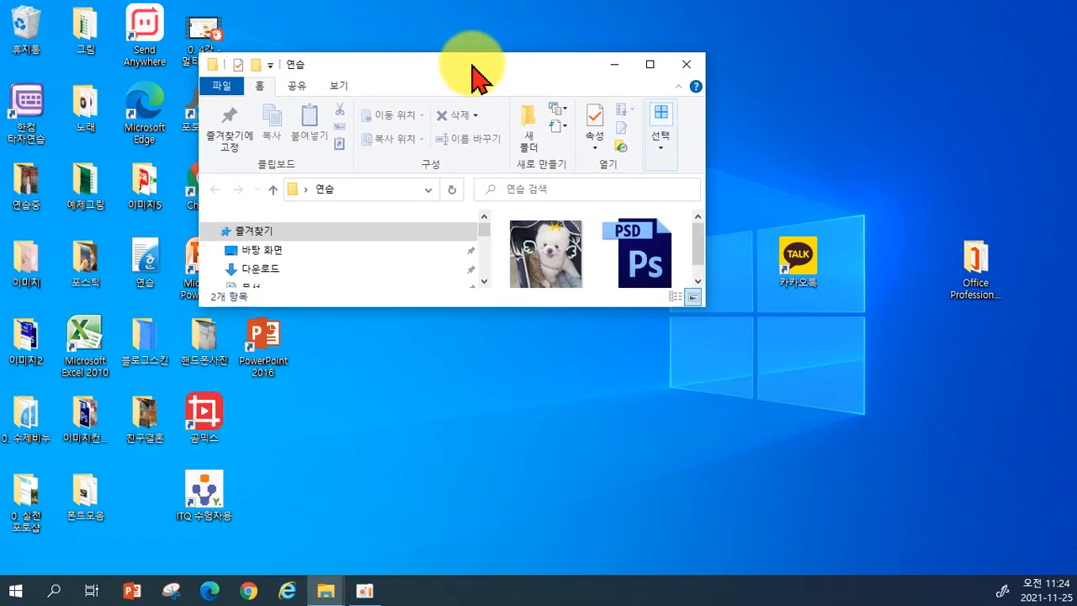
double_click(471, 65)
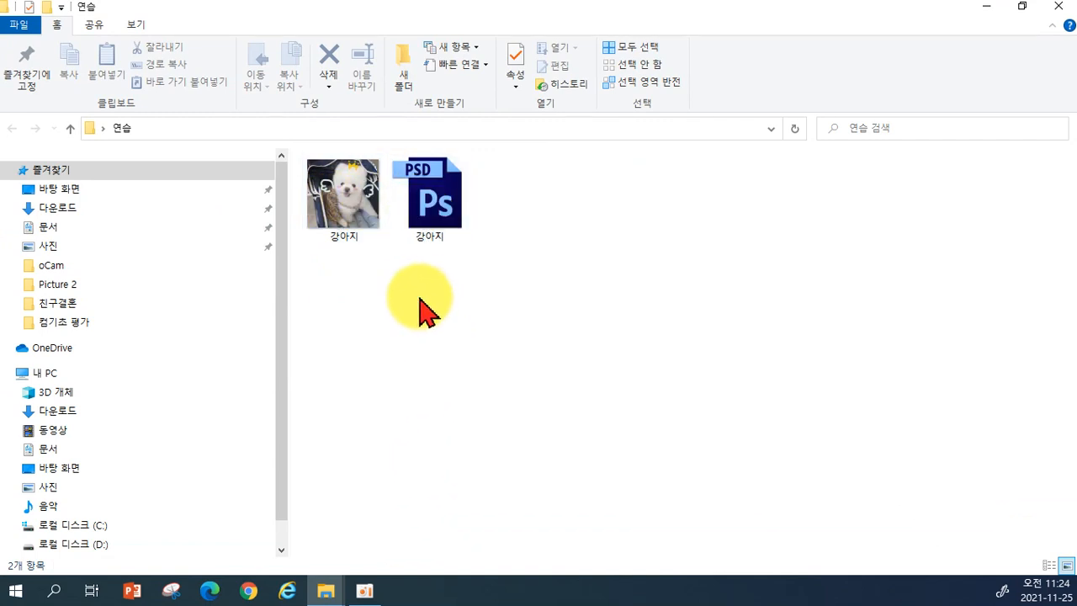
mouse_move(324, 189)
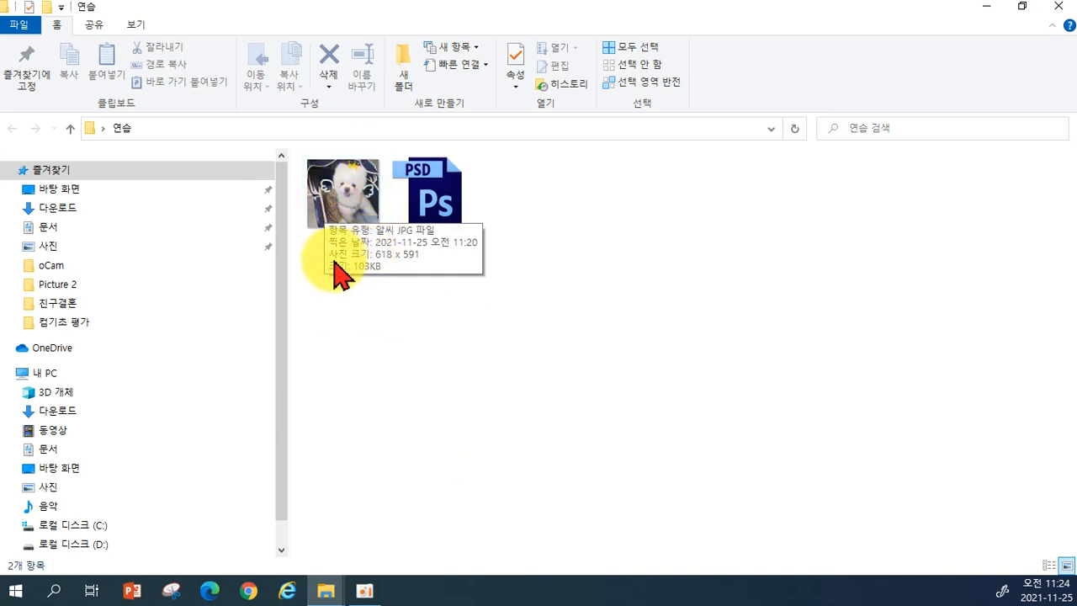
mouse_move(404, 168)
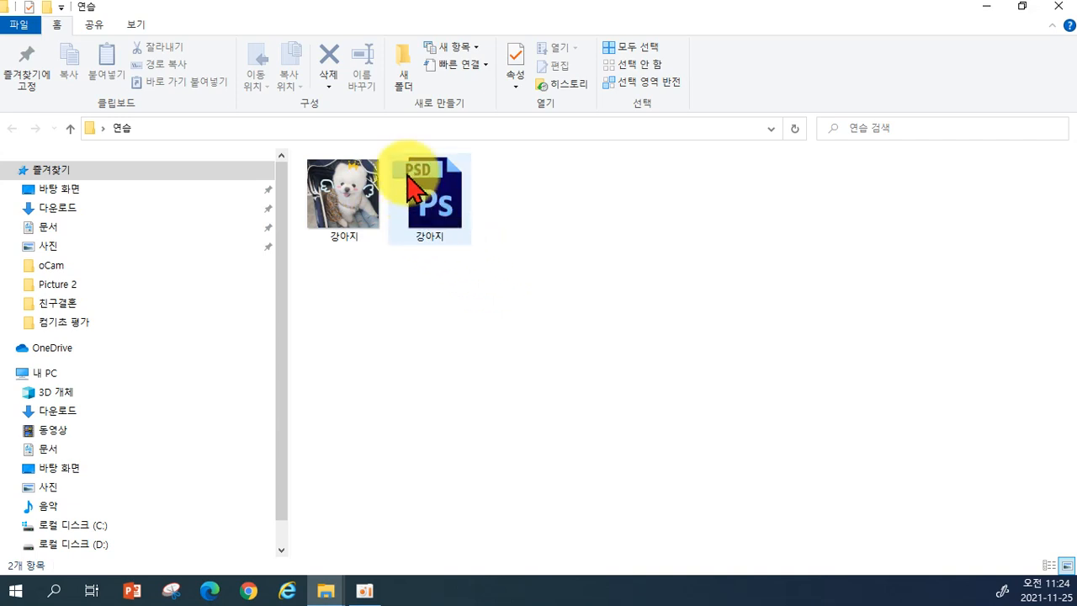
mouse_move(432, 212)
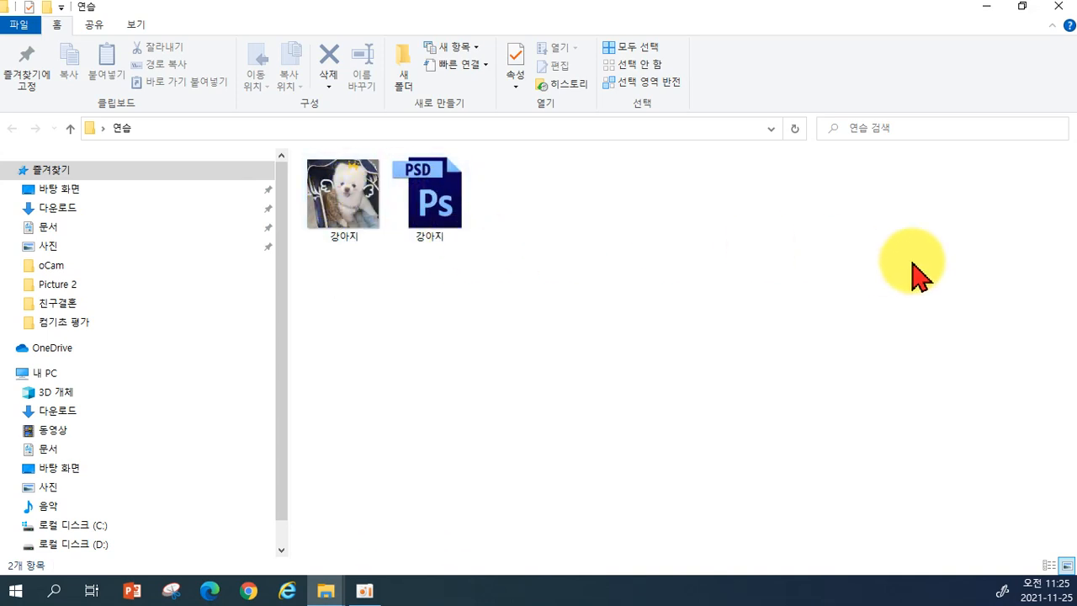
left_click(1058, 10)
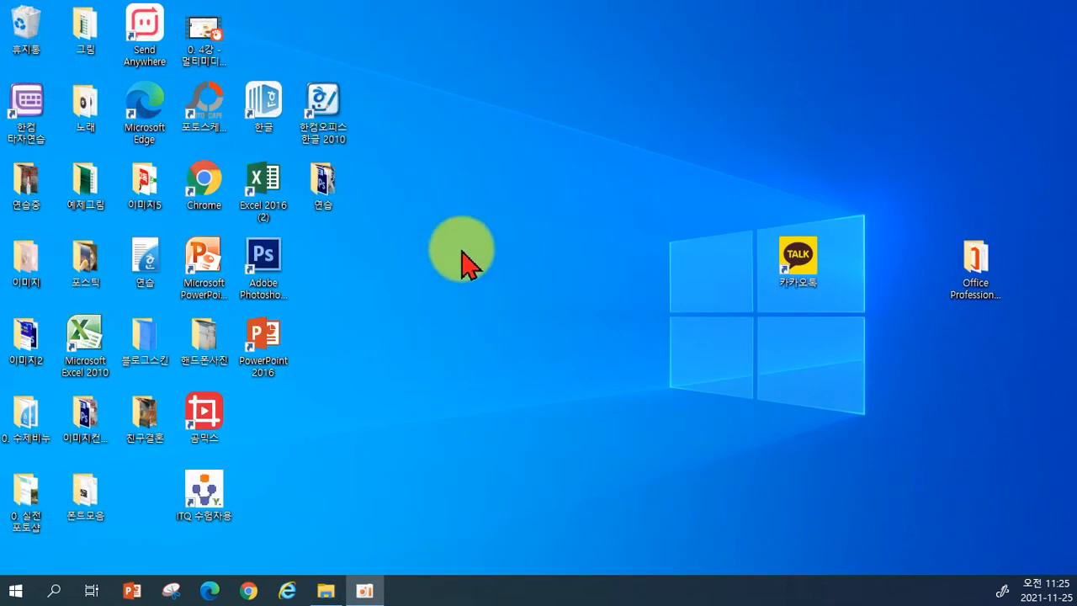
Step: Launch Photoshop, open 강아지.jpg from the desktop 연습 folder, then close it
double_click(276, 282)
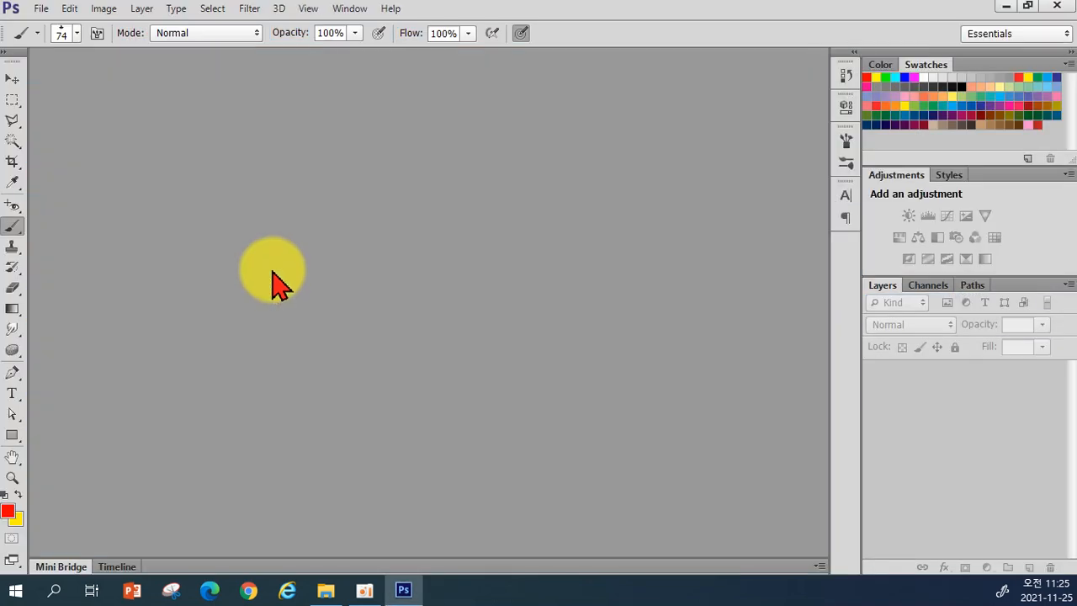
left_click(40, 10)
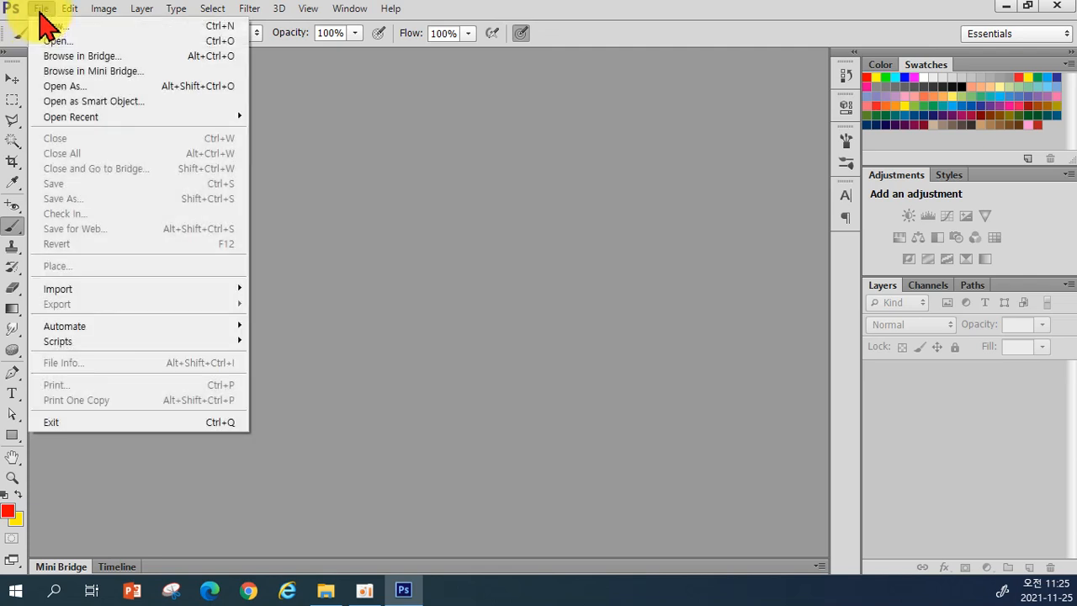
left_click(54, 42)
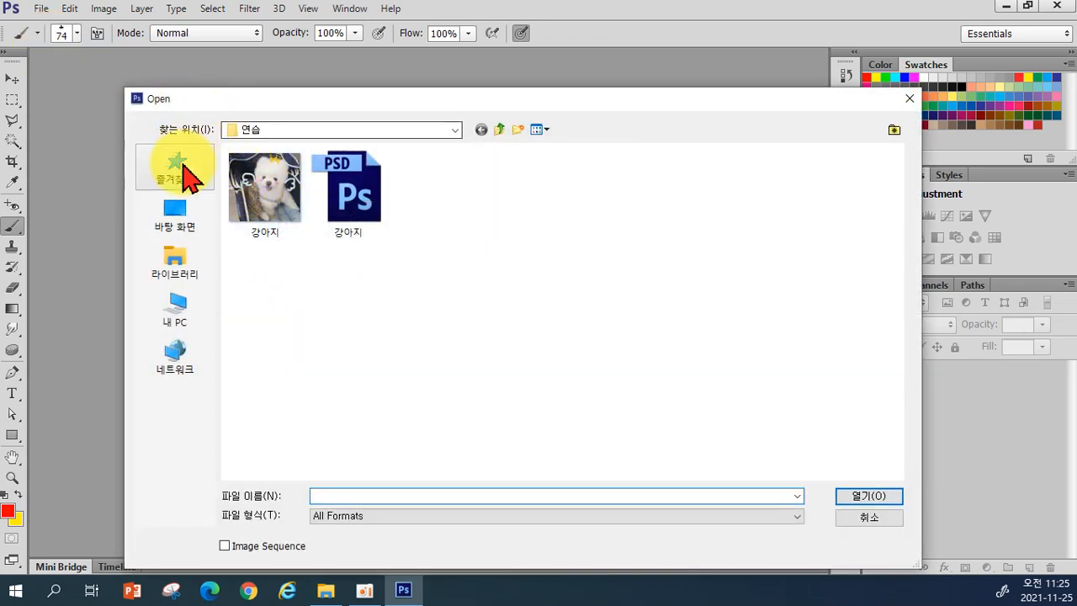
left_click(173, 217)
left_click_drag(879, 233, 889, 353)
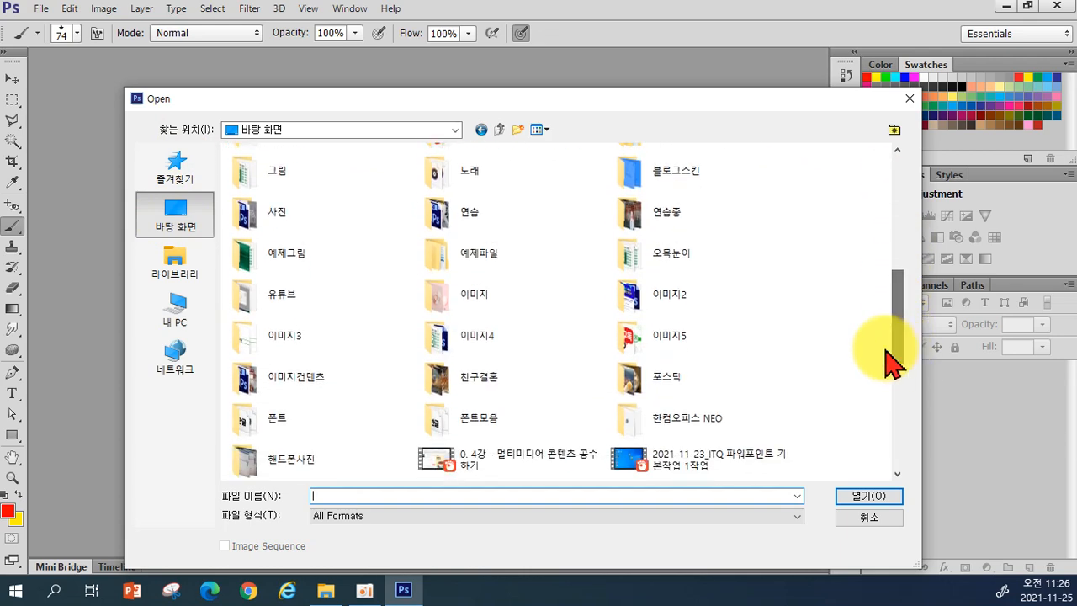
double_click(460, 212)
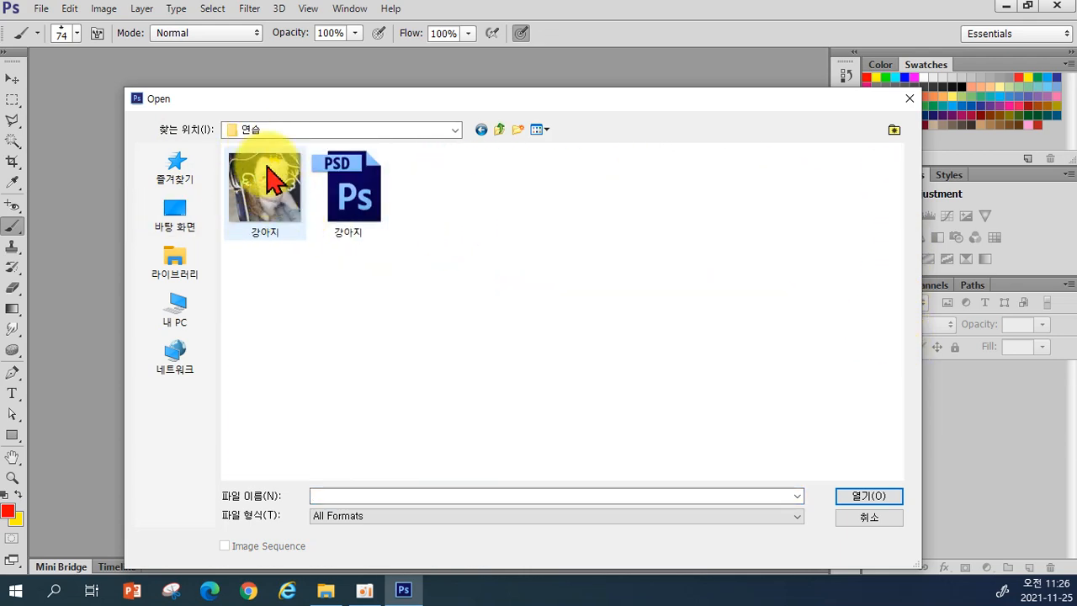
left_click(261, 198)
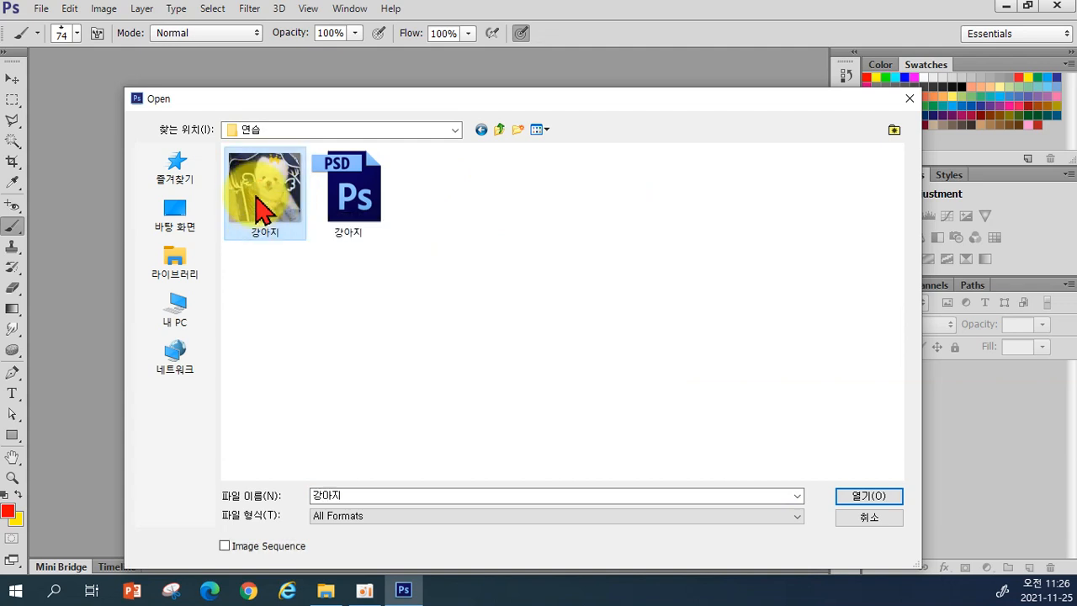
left_click(866, 497)
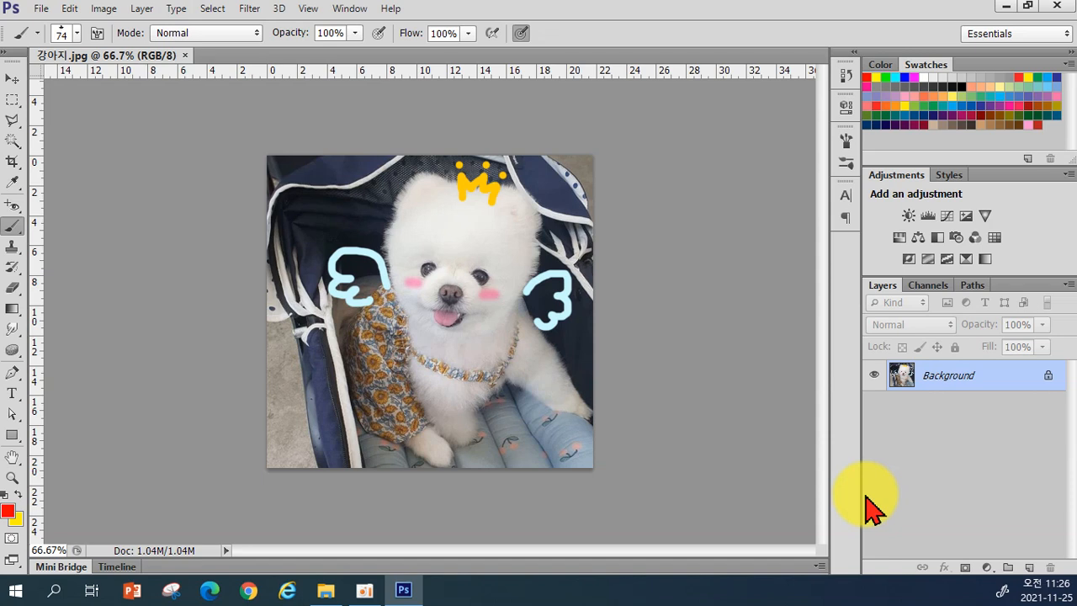
left_click(186, 56)
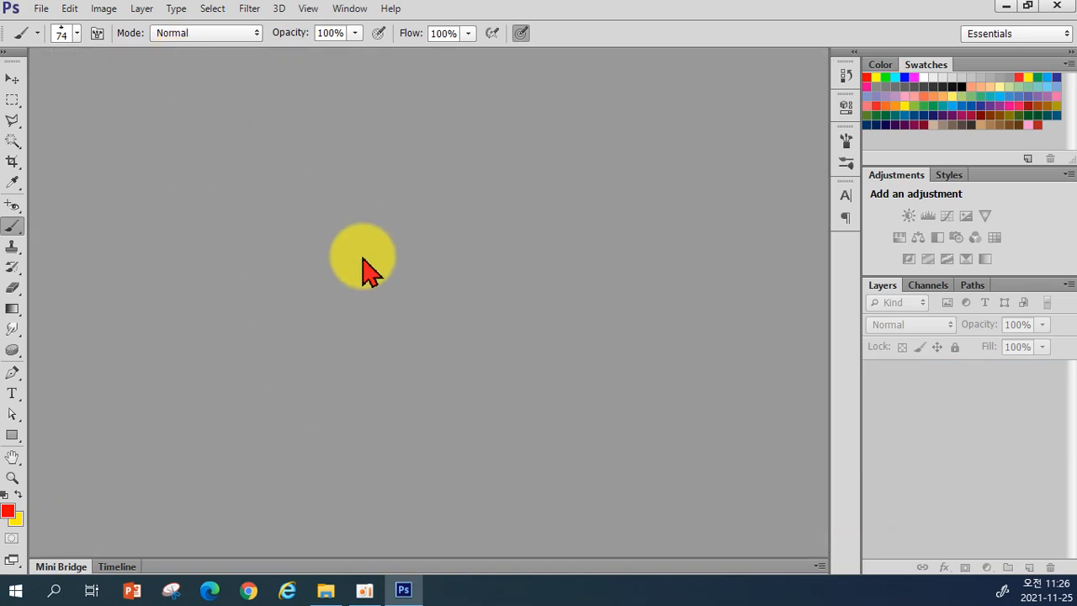
left_click(40, 9)
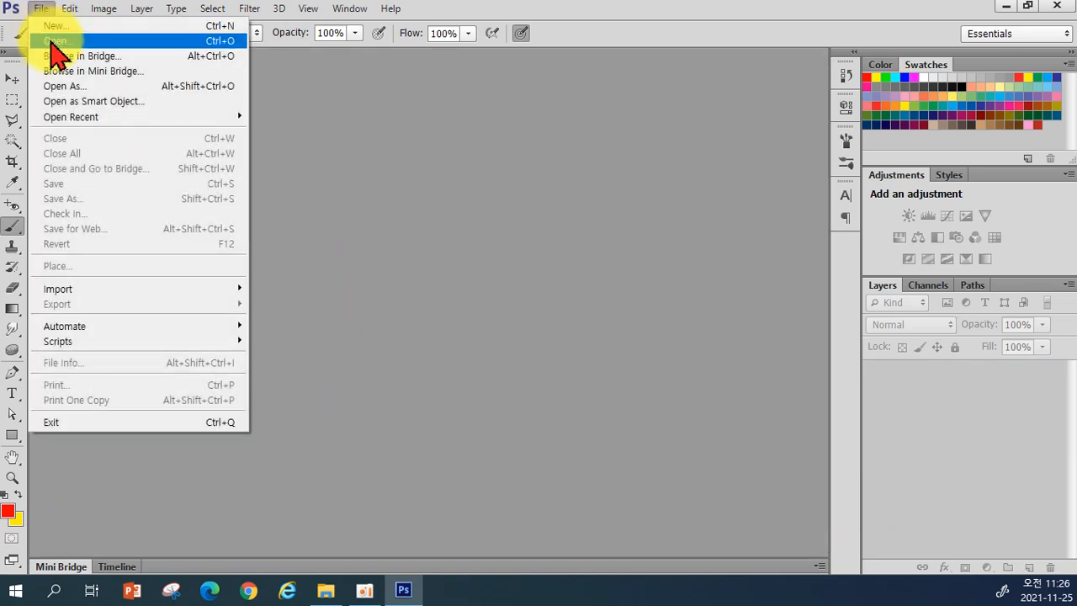
left_click(56, 41)
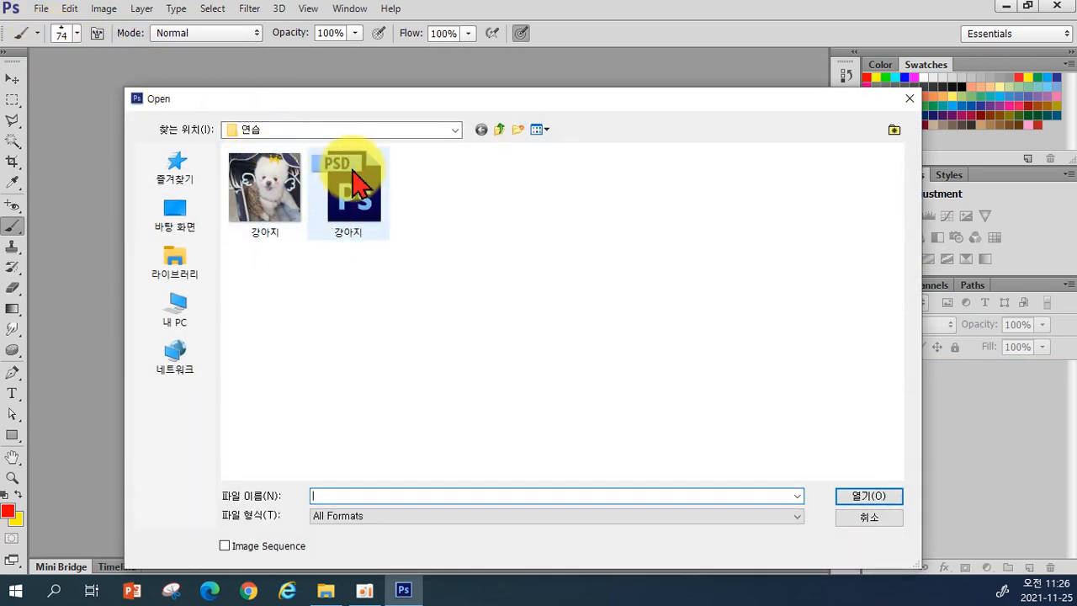
double_click(358, 187)
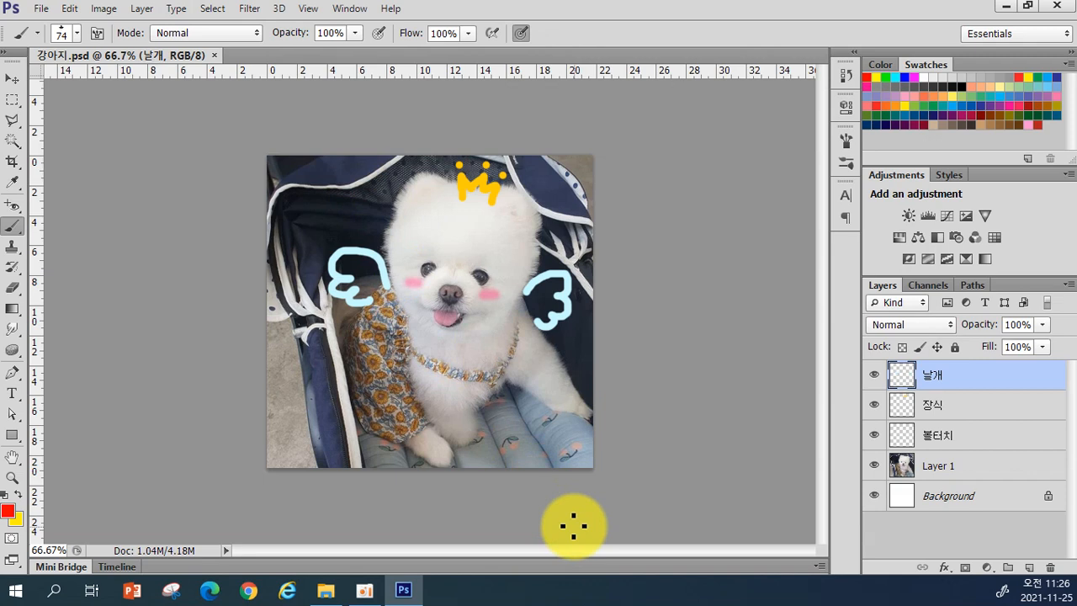
left_click(874, 407)
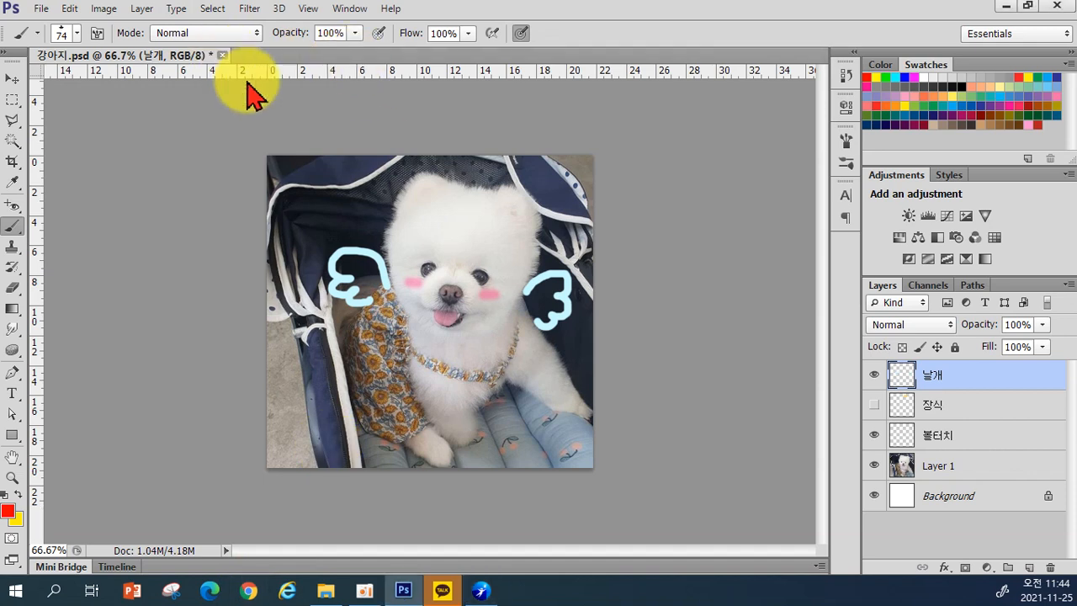
left_click(222, 56)
left_click(541, 232)
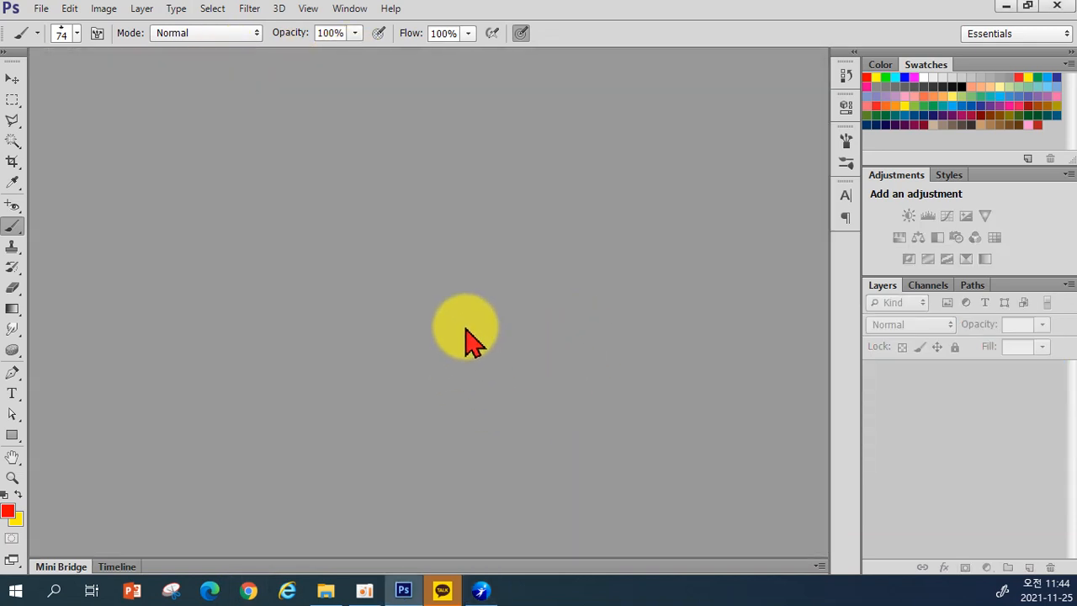
Step: Open the 0. 실전 포토샵 presentation at slide 10, then return to Photoshop
left_click(1006, 6)
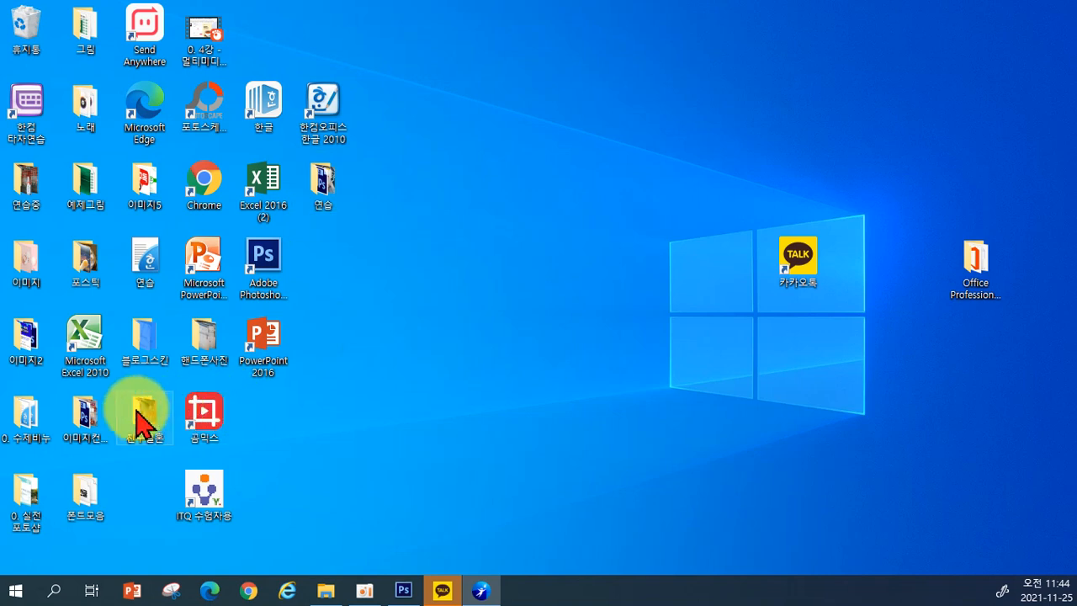
double_click(21, 494)
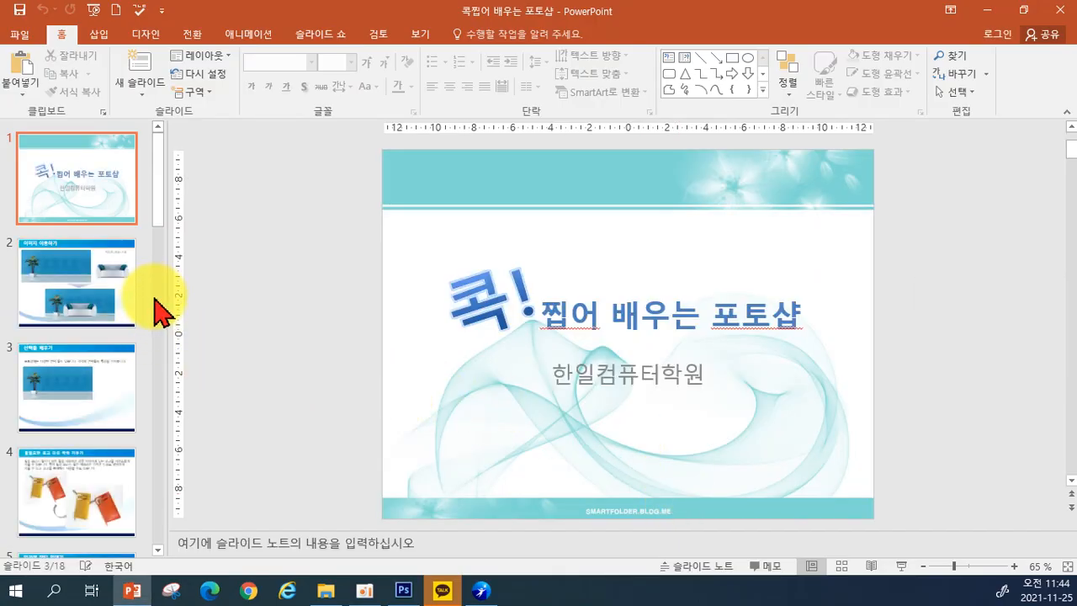
scroll(110, 366, "down", 5)
scroll(110, 366, "down", 4)
left_click(74, 278)
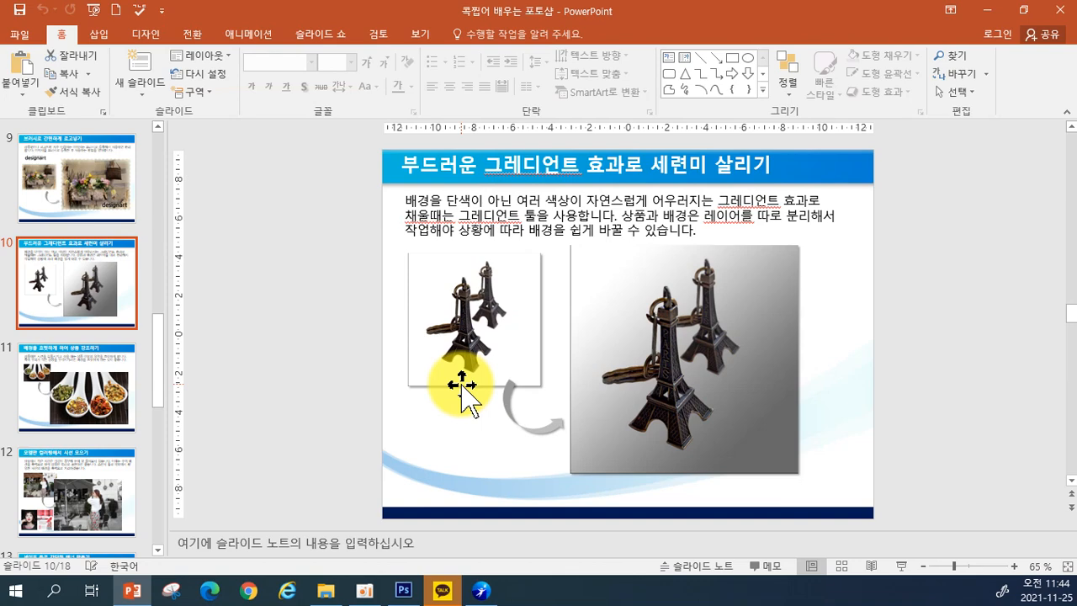
left_click(403, 590)
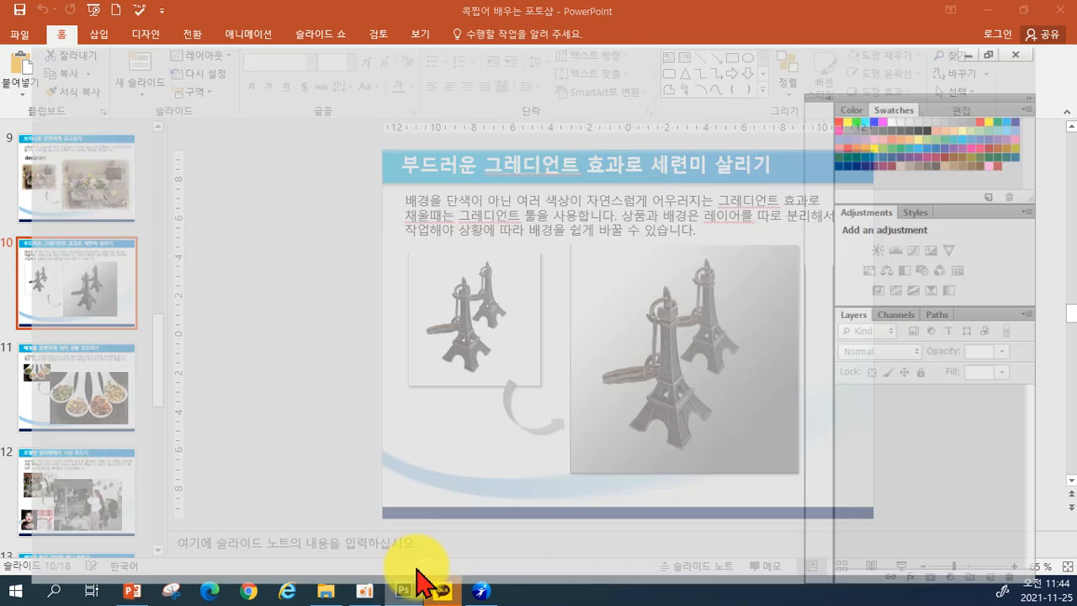
Step: Open Gradient.psd from the desktop's 0. 실전 포토샵 folder
left_click(41, 9)
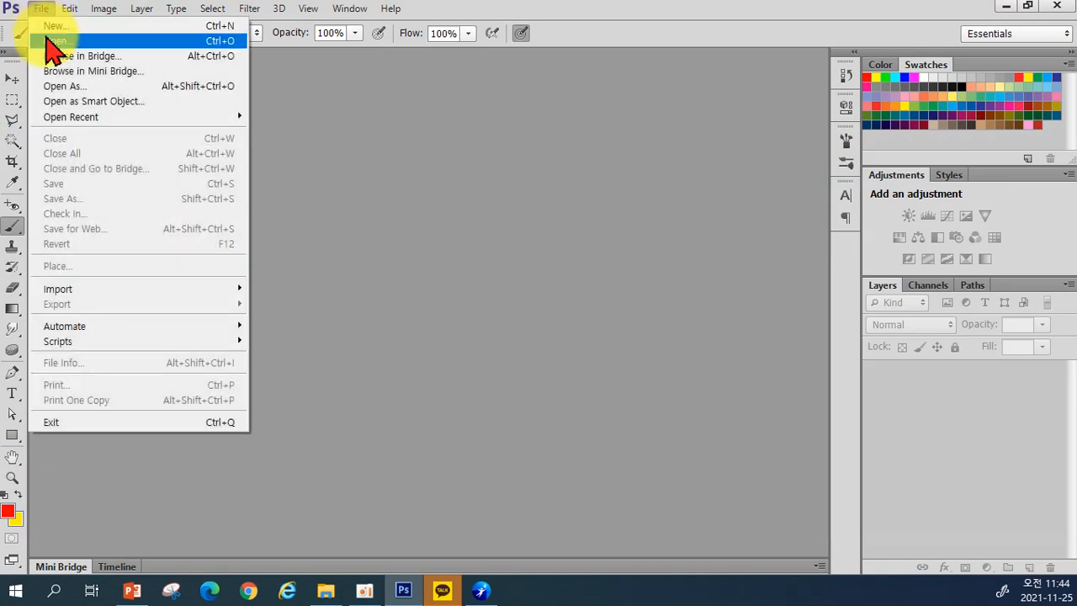
left_click(48, 40)
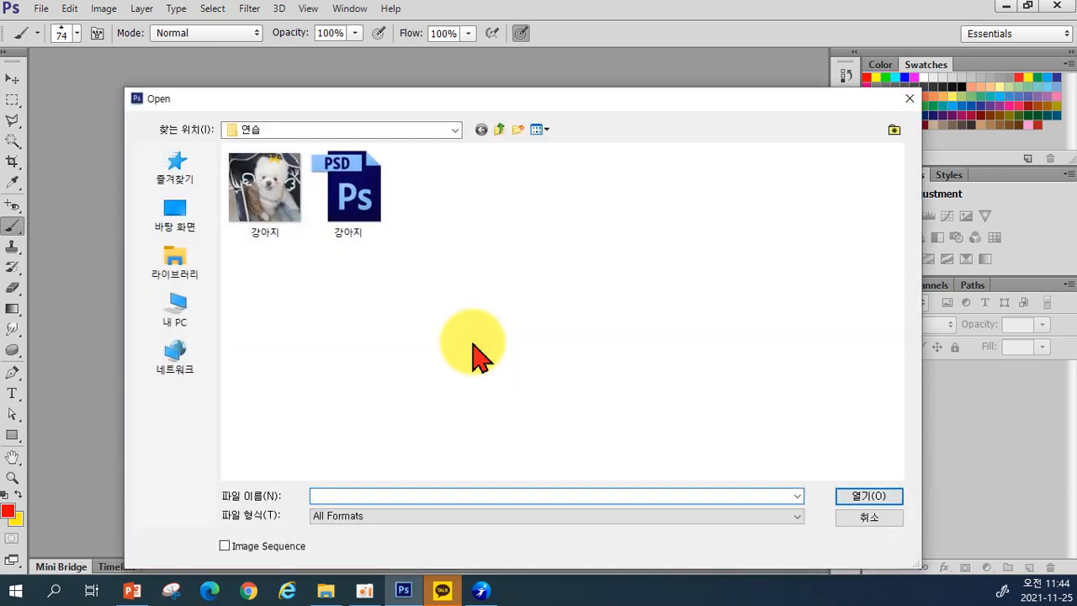
left_click(181, 218)
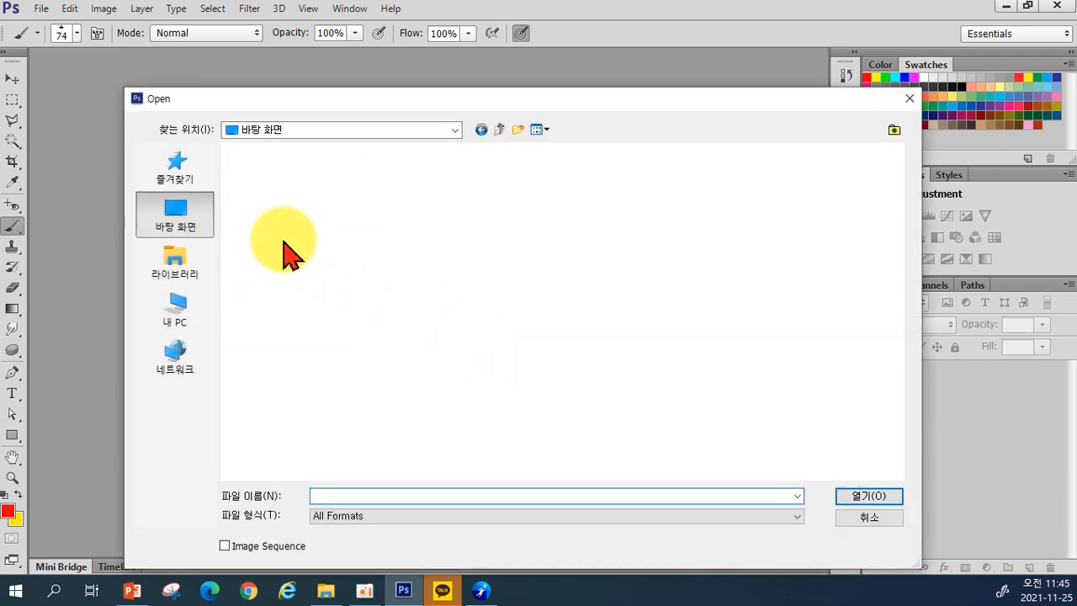
scroll(588, 336, "down", 4)
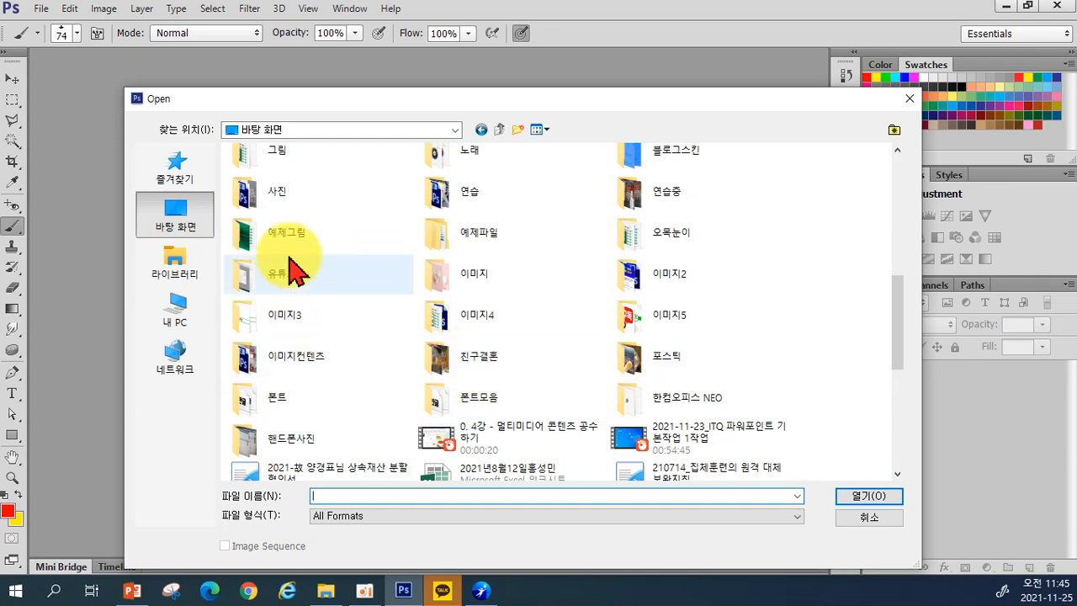
scroll(462, 219, "up", 3)
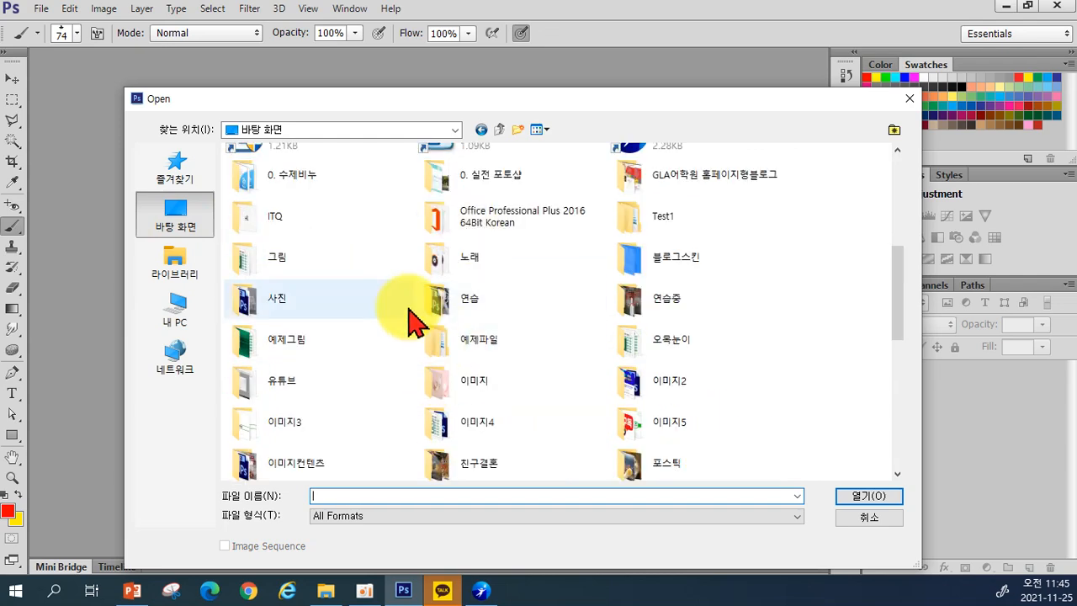
double_click(452, 178)
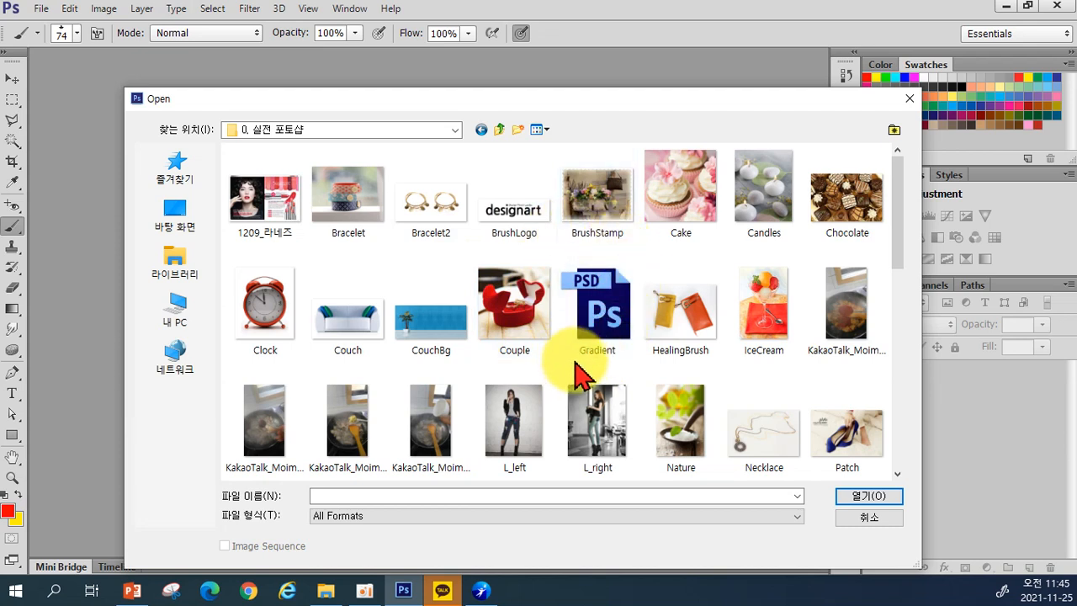
double_click(601, 318)
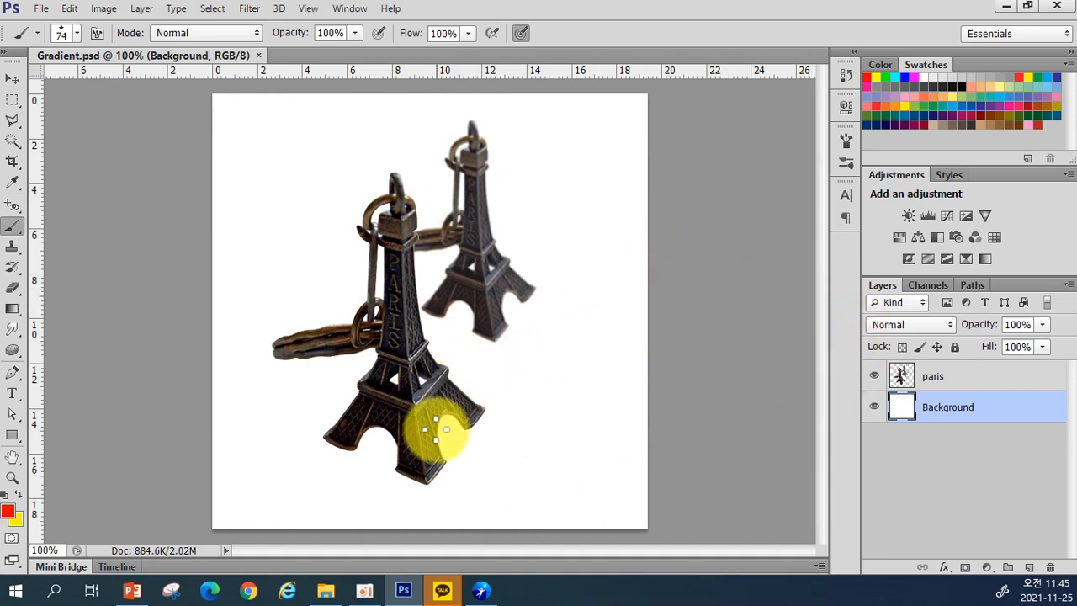
Step: Toggle the paris tower layer's visibility off and on, then hide the Background layer
left_click(876, 380)
left_click(875, 380)
left_click(874, 409)
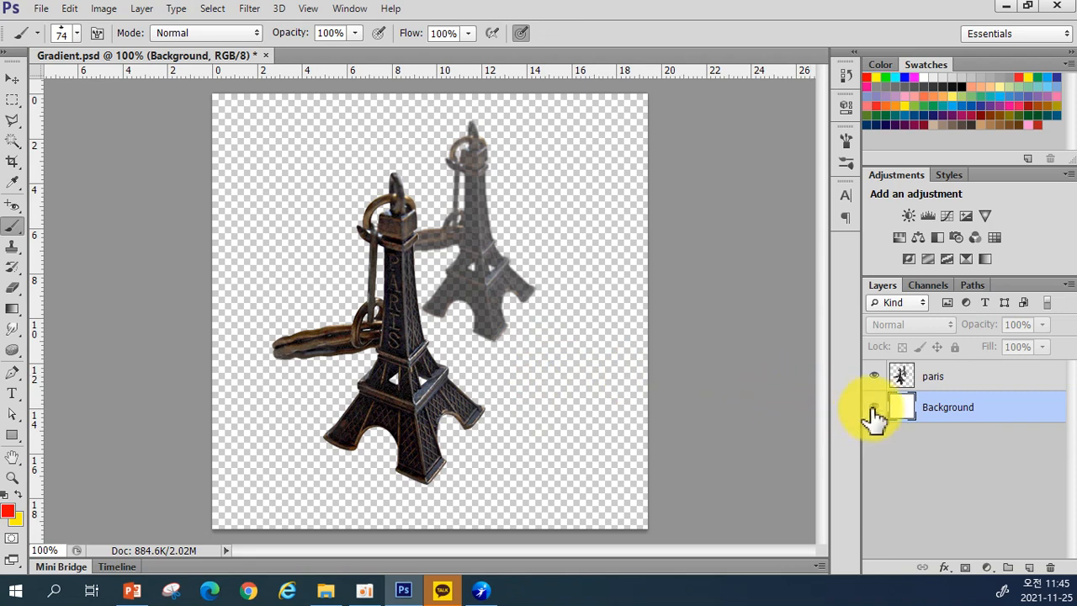
Step: Toggle the Background layer's visibility on, off and back on so it shows
left_click(875, 410)
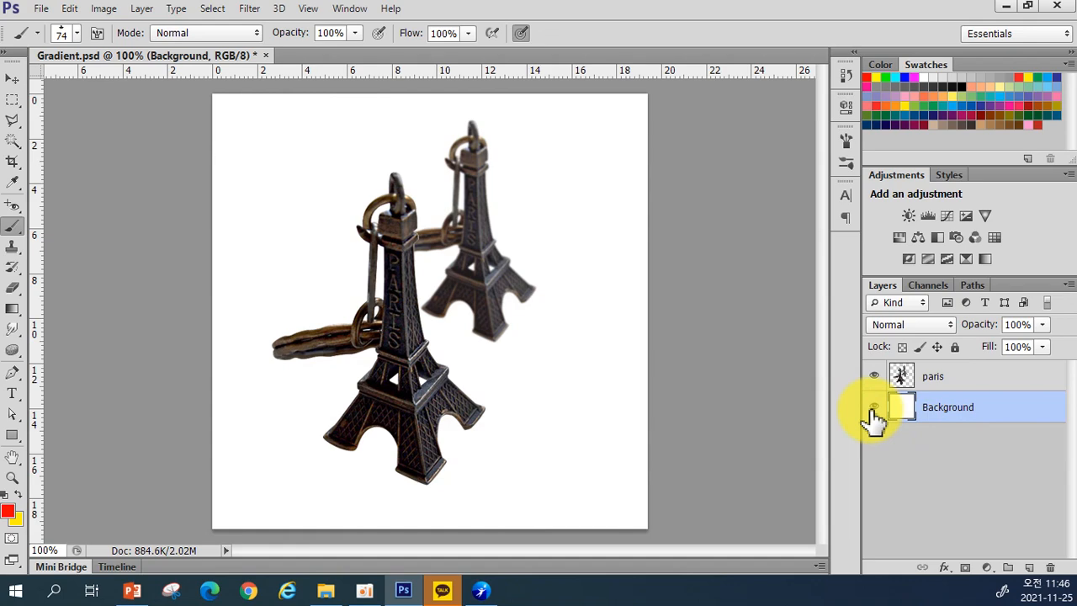
left_click(875, 411)
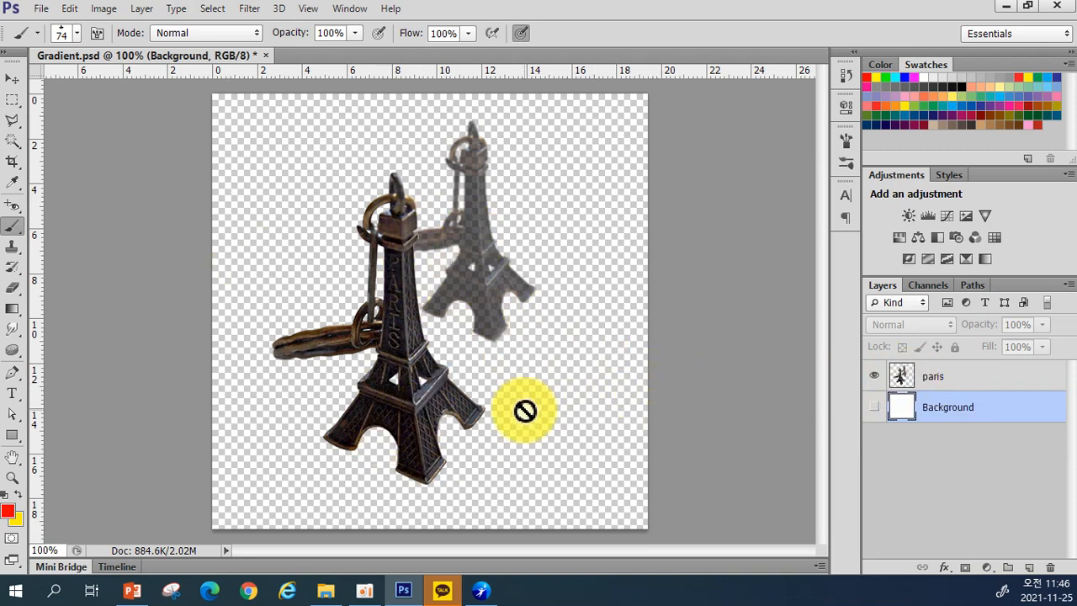
left_click(874, 408)
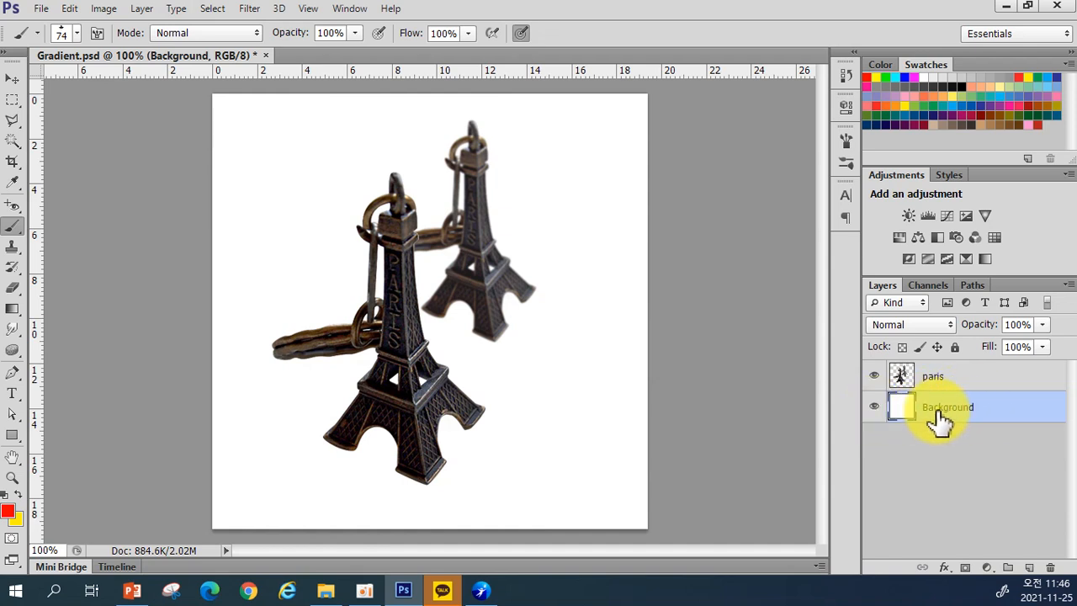
Step: Set the foreground colour to a salmon red
left_click(10, 509)
left_click_drag(461, 305, 433, 250)
left_click(711, 267)
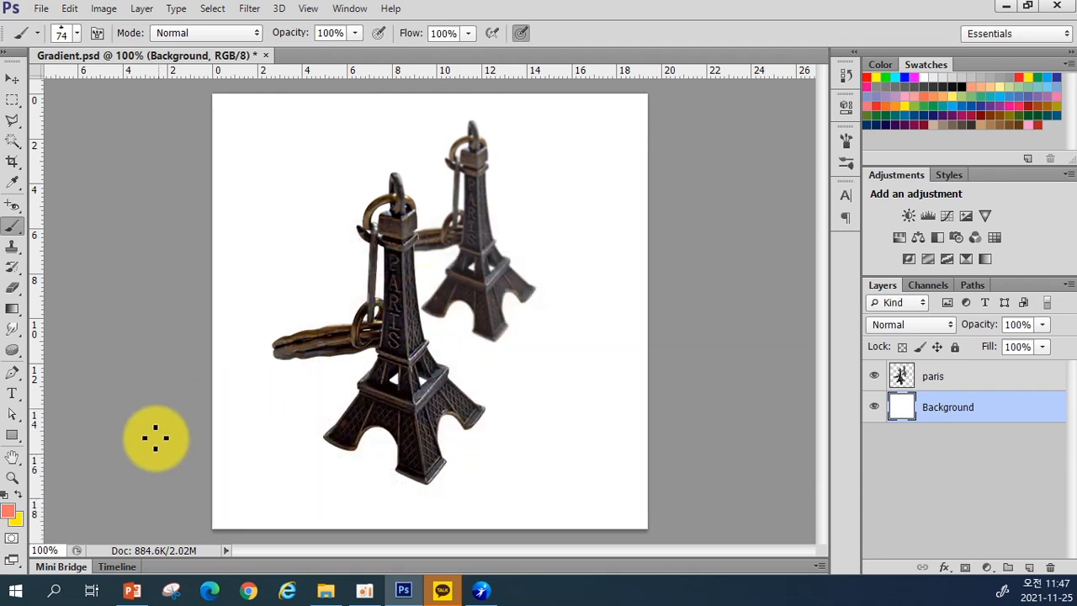
Step: Set the background colour to pale yellow fff993
left_click(18, 520)
mouse_move(510, 329)
left_mouse_down()
mouse_move(479, 257)
mouse_move(406, 235)
left_mouse_up()
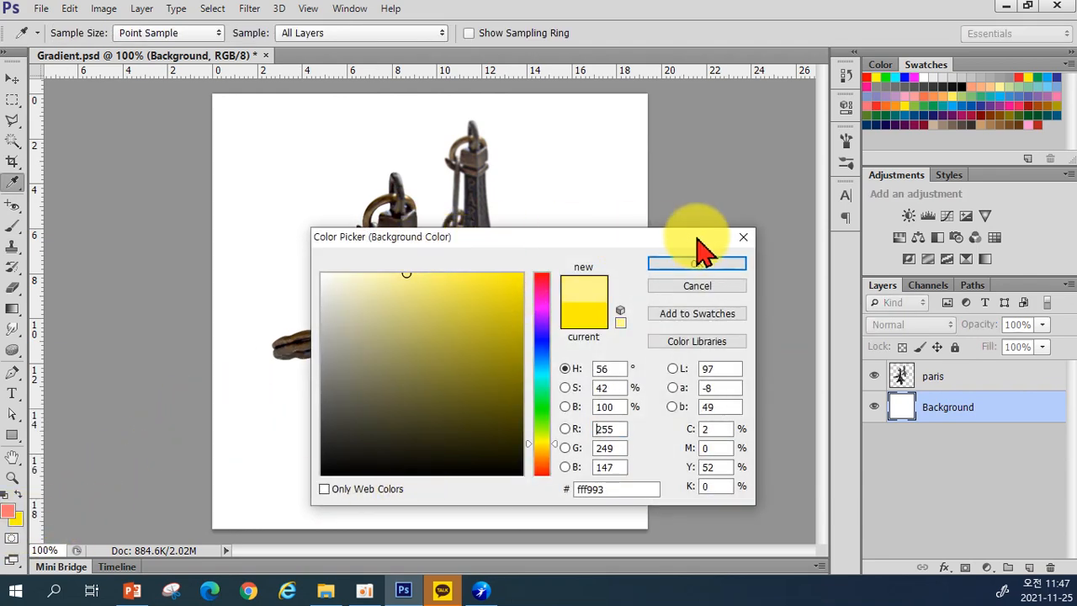
left_click(712, 267)
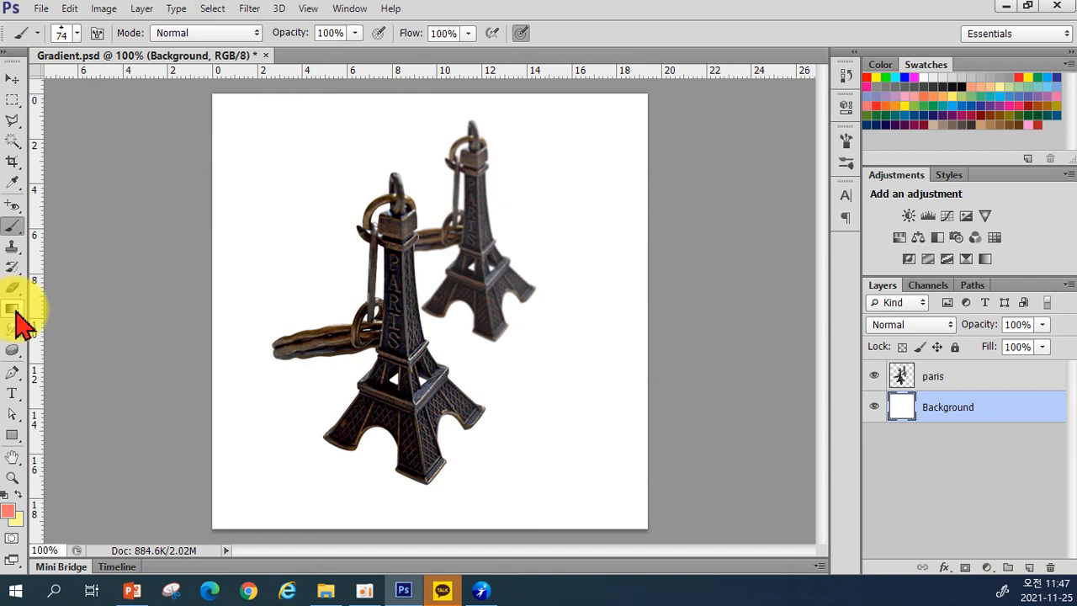
Step: Draw a left-to-right linear gradient on the Background with the Gradient Tool, redrawing until satisfied
left_click(20, 322)
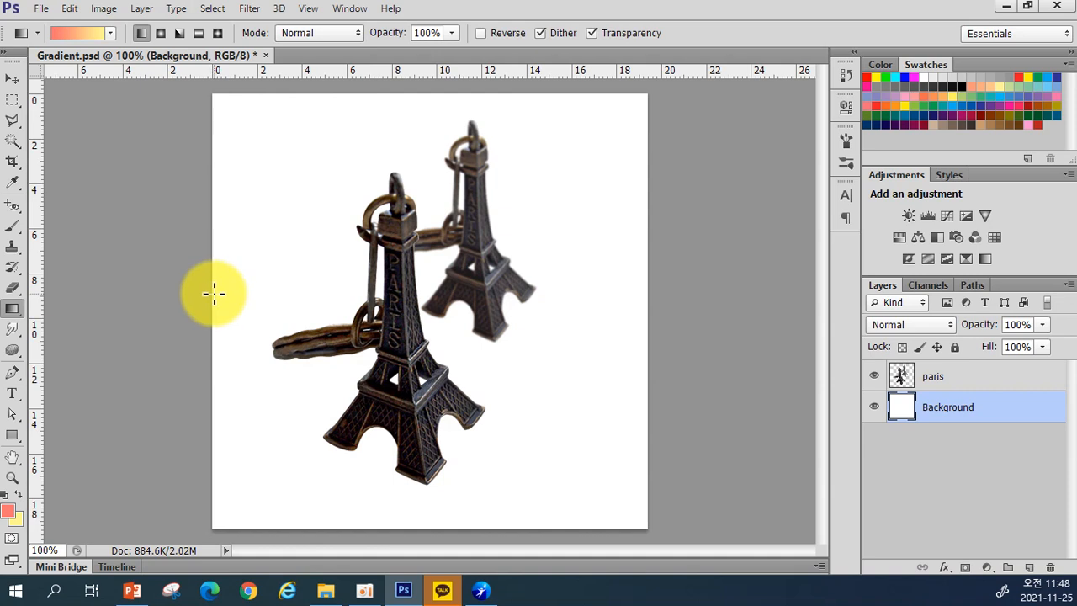
left_click_drag(213, 291, 649, 306)
key("ctrl+z")
left_click_drag(212, 297, 649, 305)
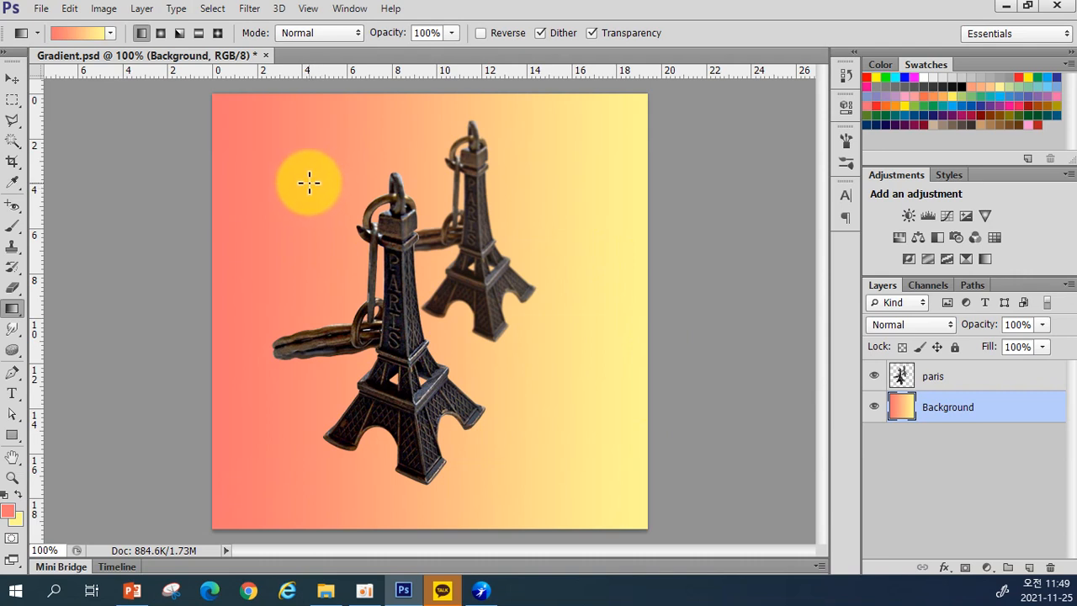
left_click_drag(309, 182, 546, 422)
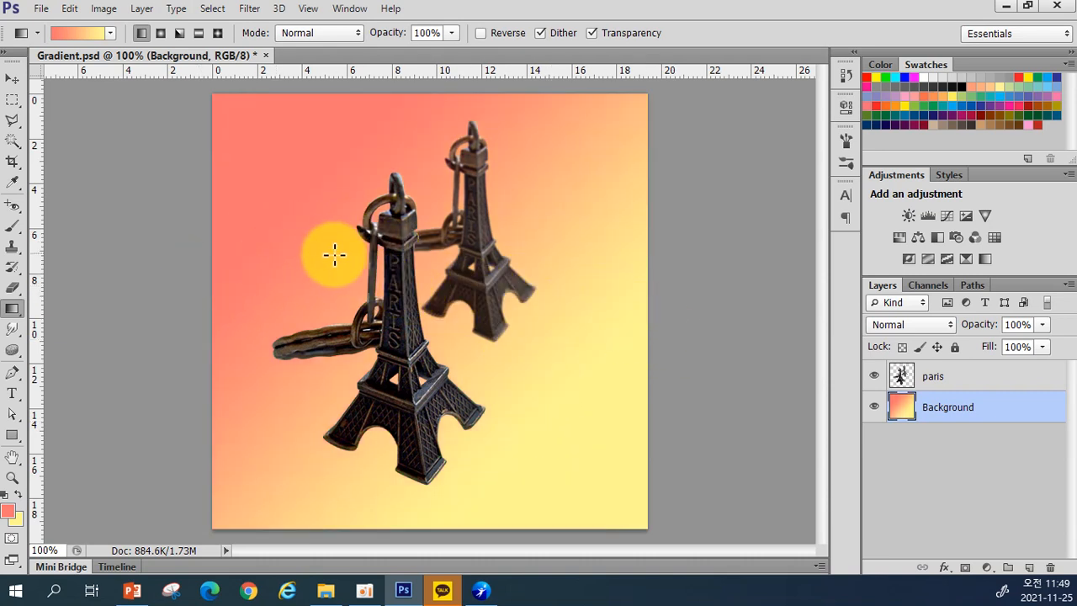
left_click_drag(352, 290, 517, 284)
left_click_drag(383, 315, 457, 301)
left_click_drag(316, 382, 581, 250)
left_click_drag(327, 236, 529, 428)
left_click_drag(355, 157, 529, 437)
left_click_drag(282, 287, 593, 284)
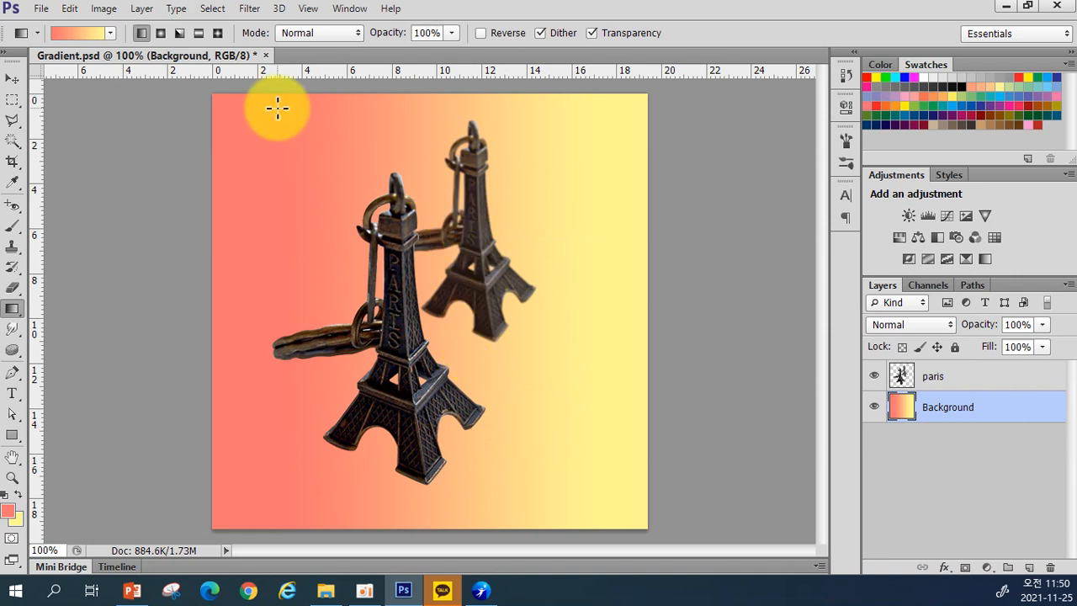
Step: Try a radial gradient from the front tower, then reapply it with Reverse on
left_click(160, 37)
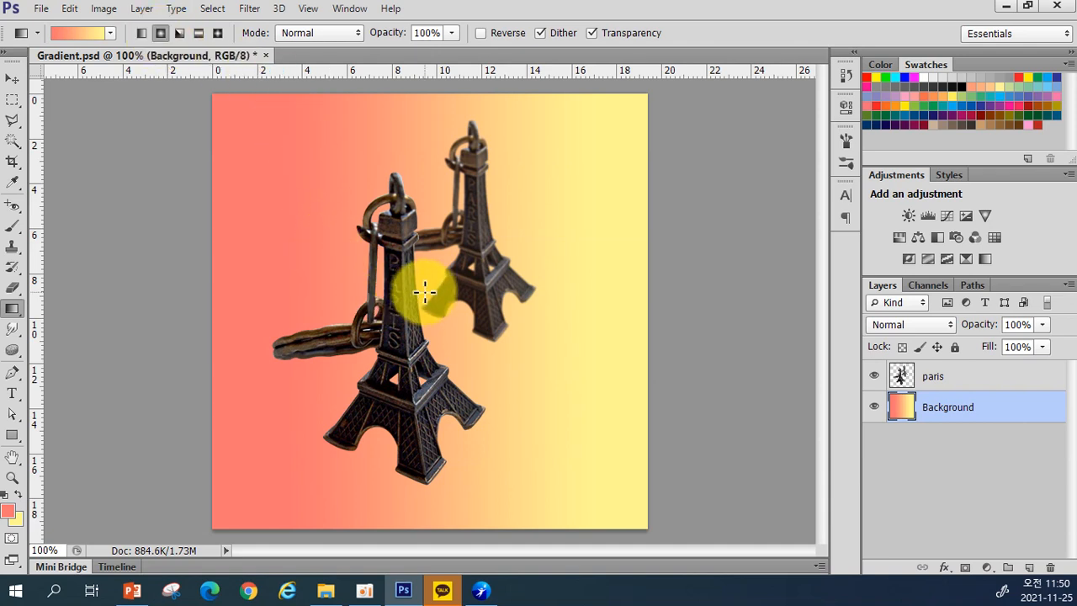
left_click_drag(425, 295, 424, 521)
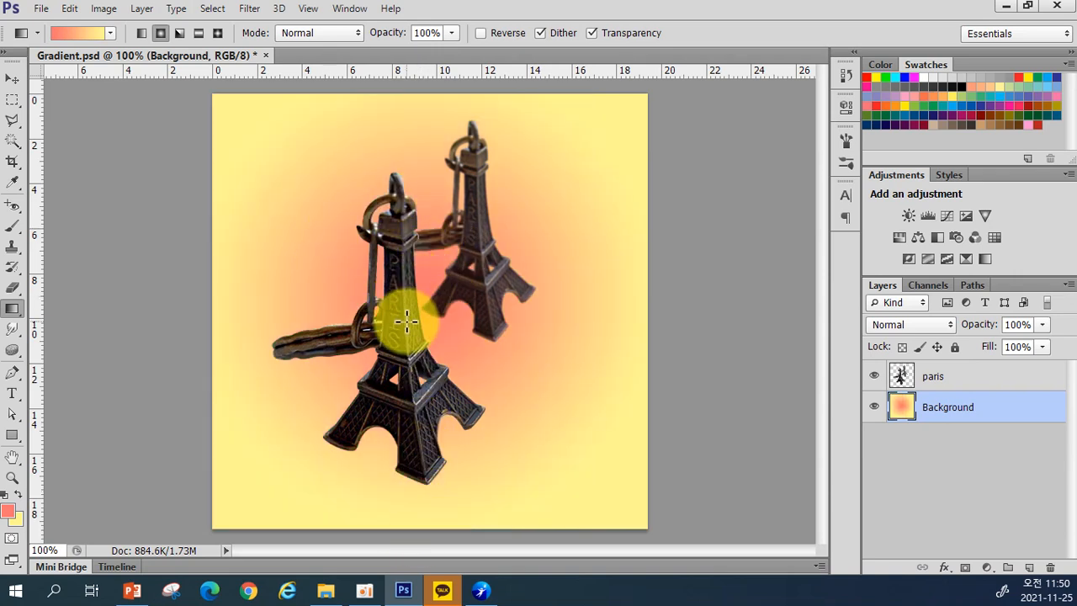
left_click_drag(413, 452, 246, 506)
left_click_drag(427, 331, 313, 438)
left_click_drag(430, 317, 243, 511)
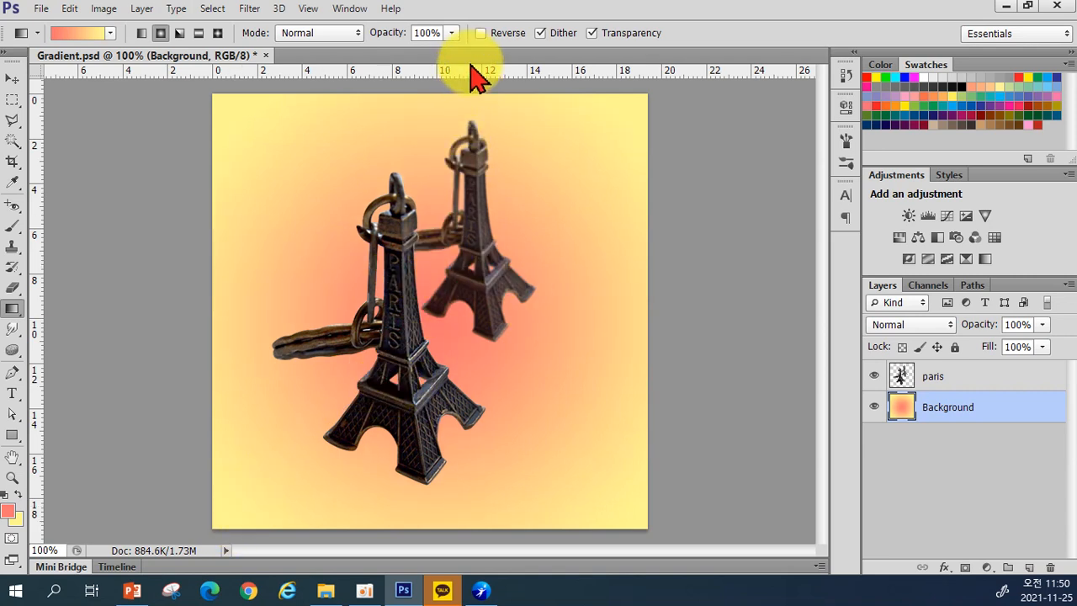
left_click(480, 33)
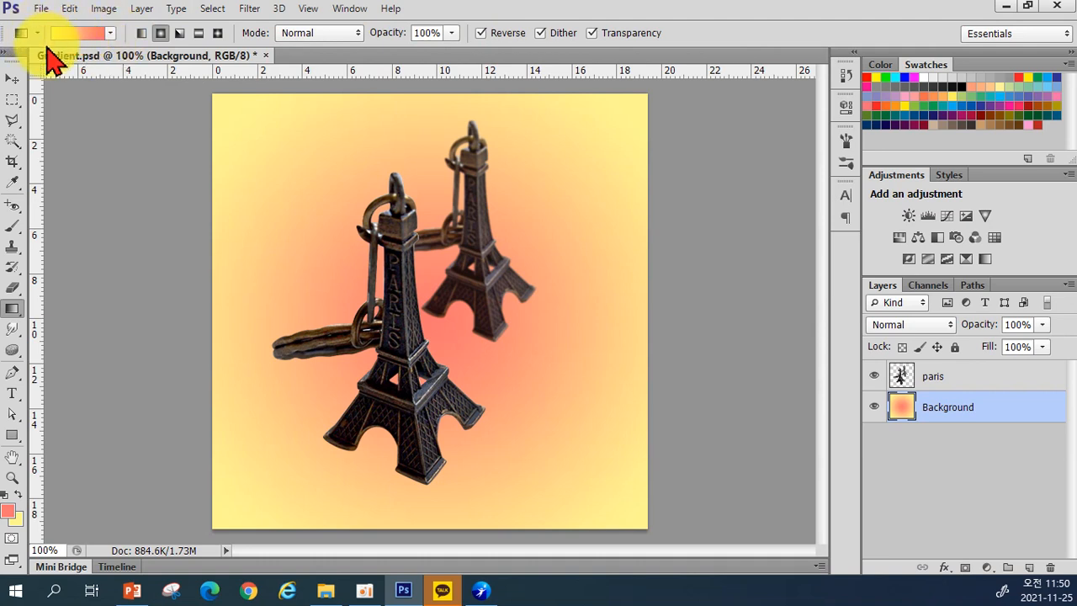
left_click_drag(425, 314, 222, 524)
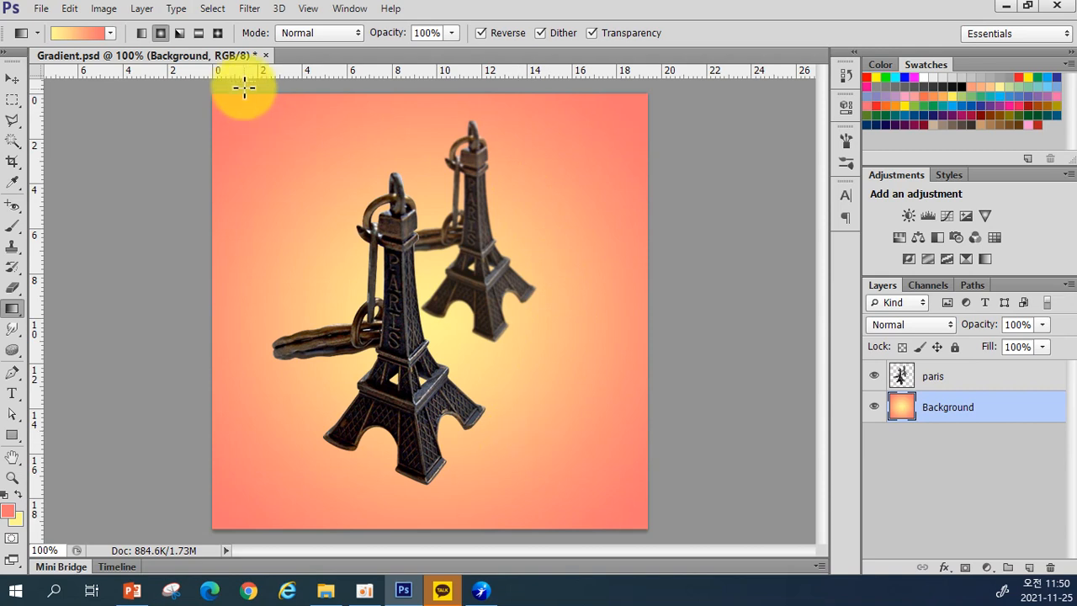
Step: Apply a non-reversed angle gradient pivoting downward from the tower top
left_click(179, 35)
left_click_drag(431, 317, 497, 519)
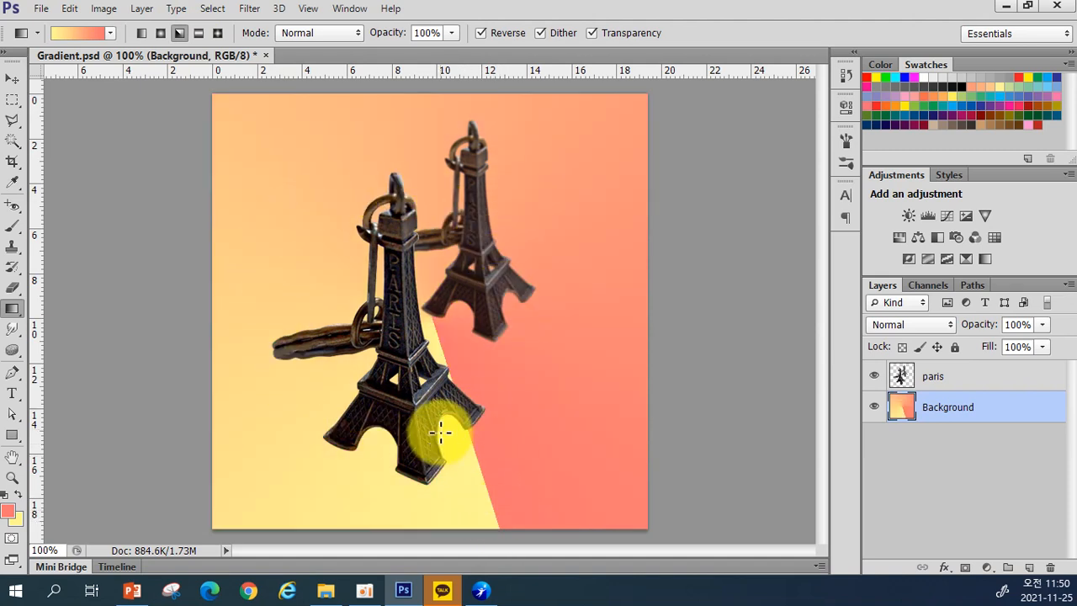
left_click(480, 33)
left_click_drag(425, 311, 488, 534)
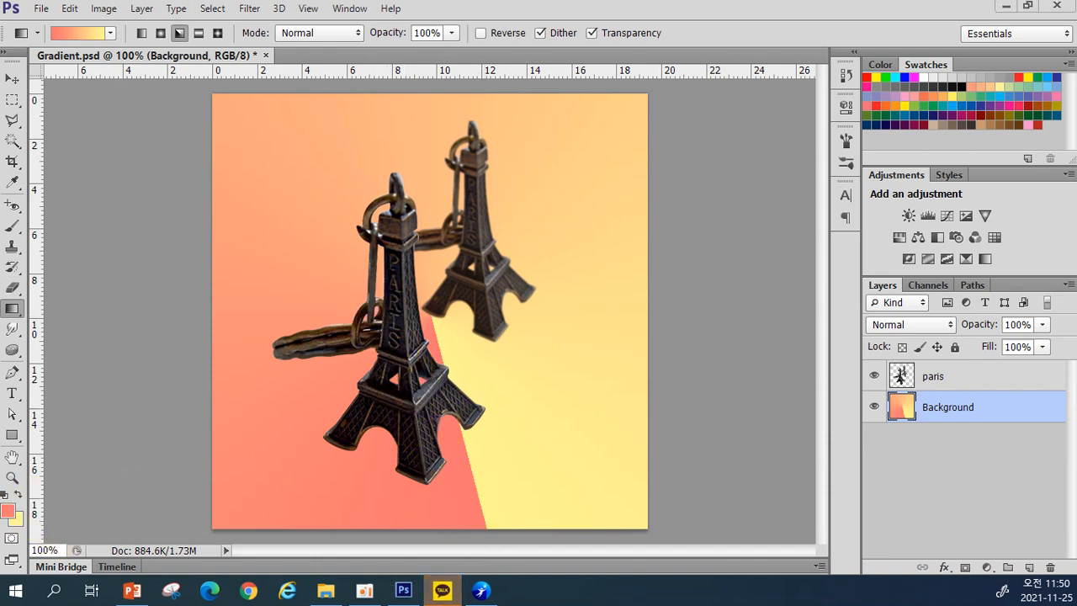
Step: Try a reflected gradient dragged down from the tower centre
left_click(199, 33)
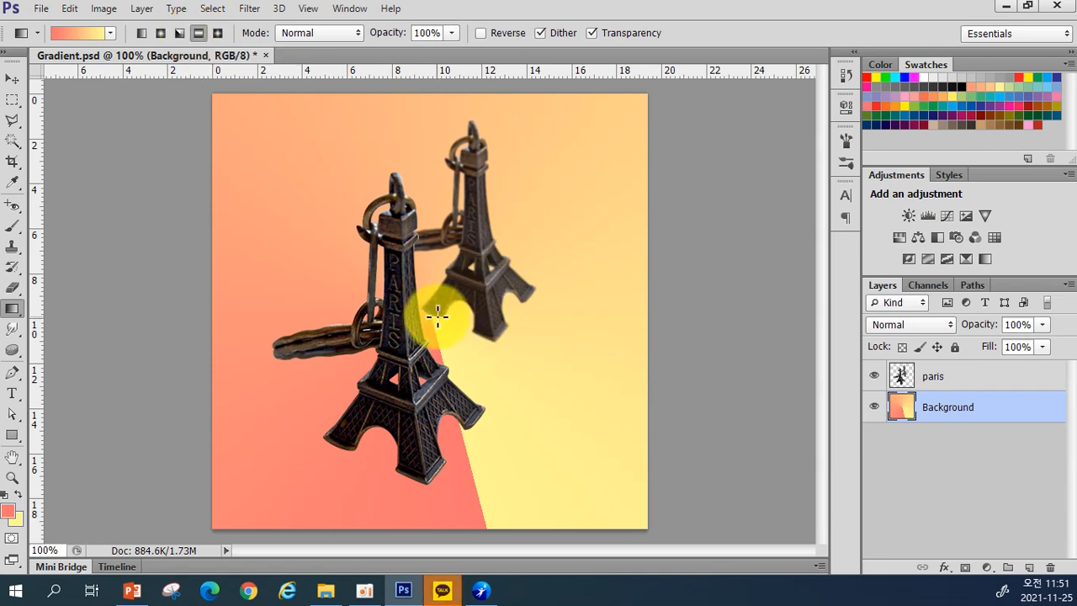
left_click_drag(432, 321, 427, 505)
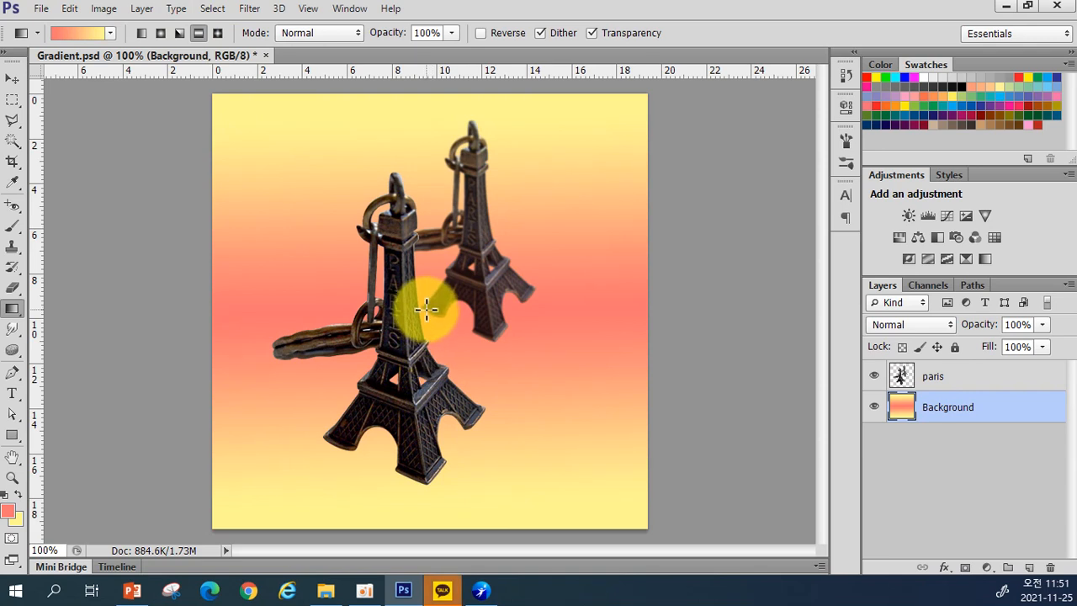
left_click_drag(425, 308, 429, 506)
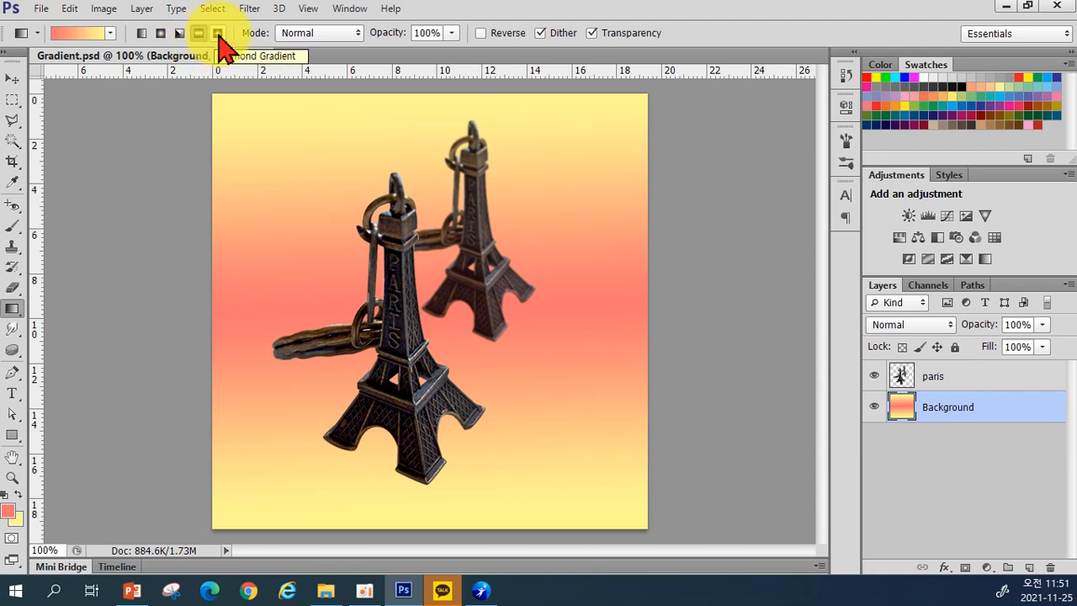
Step: Redraw a diamond gradient outward from the towers and show the gradient presets
left_click(218, 35)
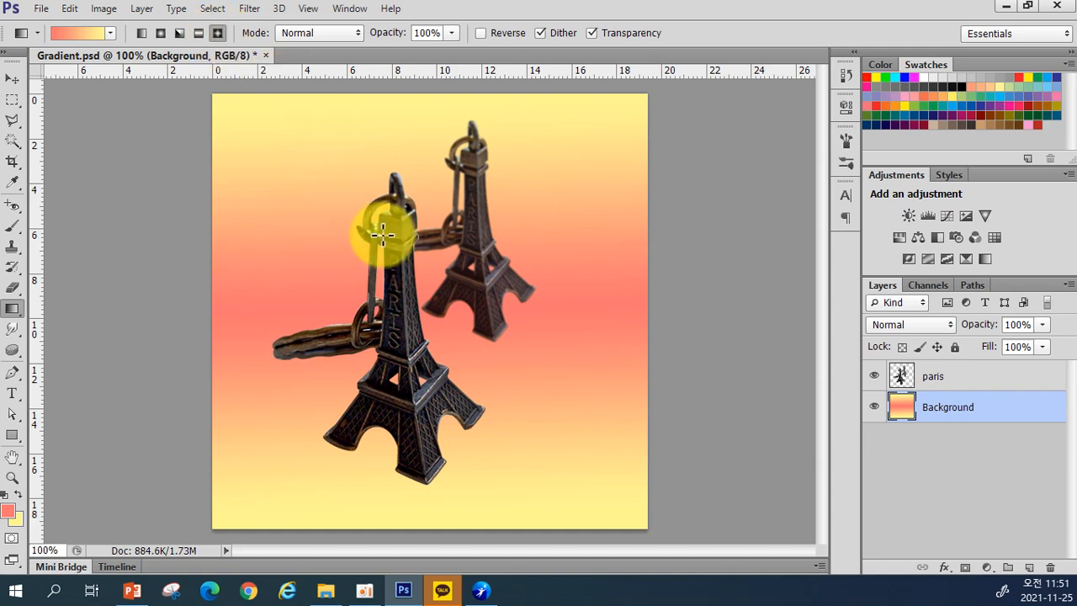
left_click_drag(442, 522, 440, 519)
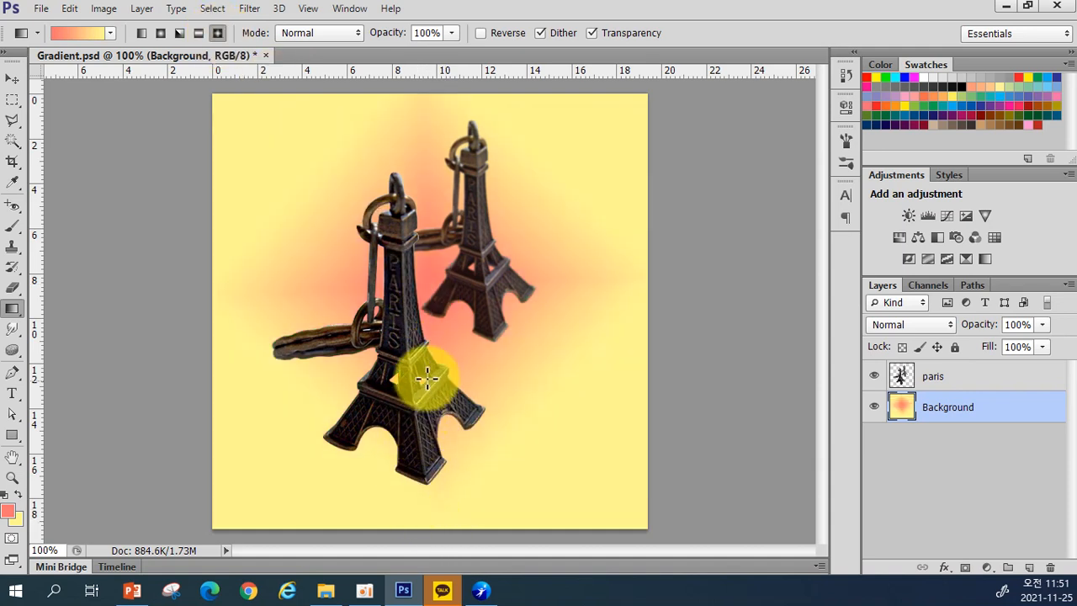
left_click_drag(286, 257, 294, 385)
left_click_drag(301, 264, 435, 490)
left_click_drag(446, 312, 448, 519)
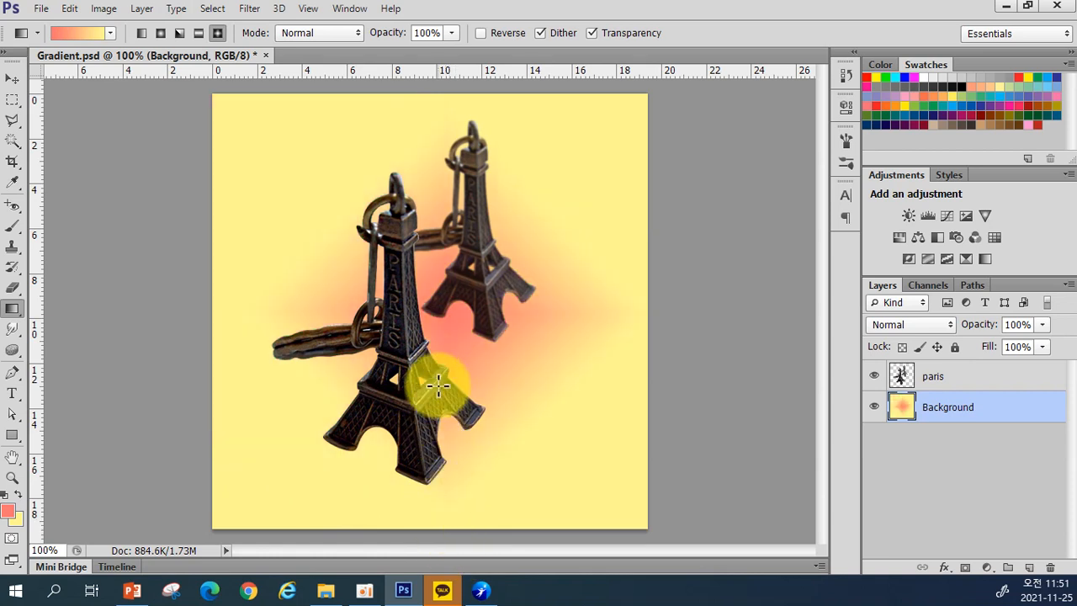
left_click_drag(428, 308, 429, 528)
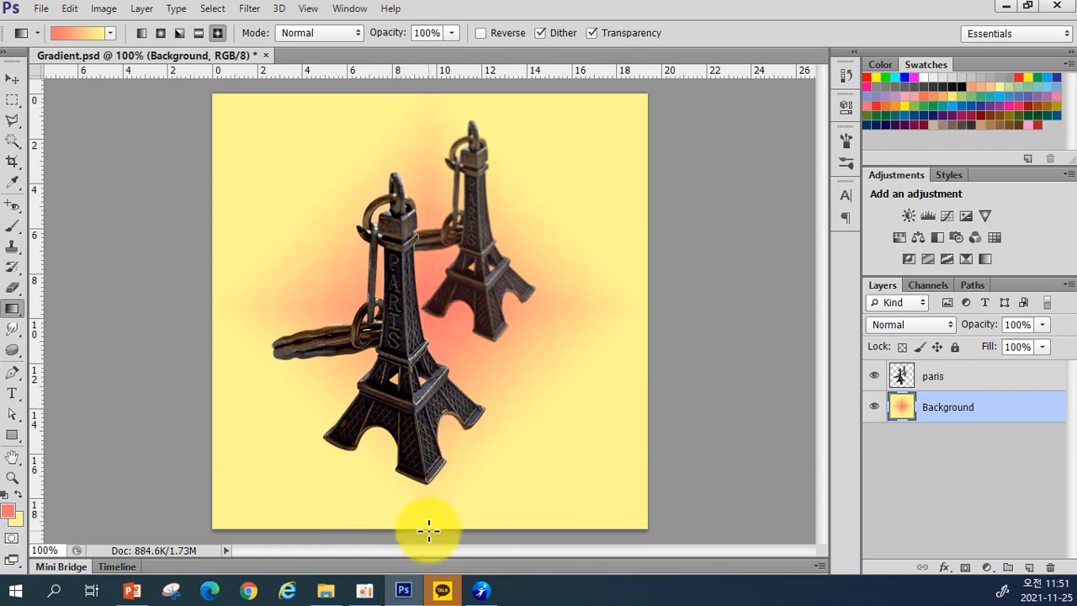
left_click(110, 34)
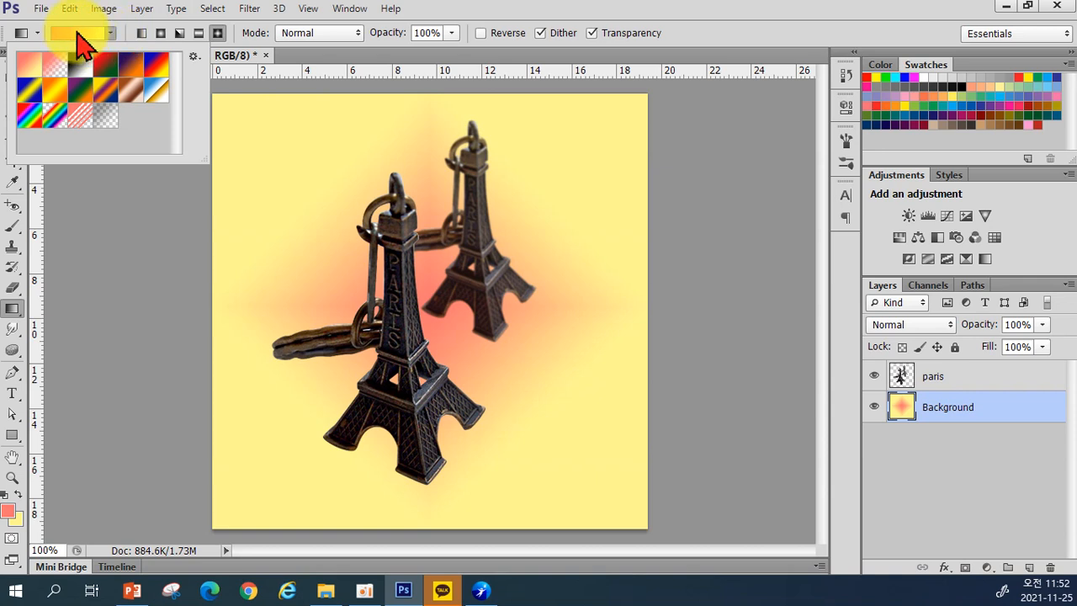
Step: Open the Gradient Editor and set the left colour stop to strong red
left_click(77, 34)
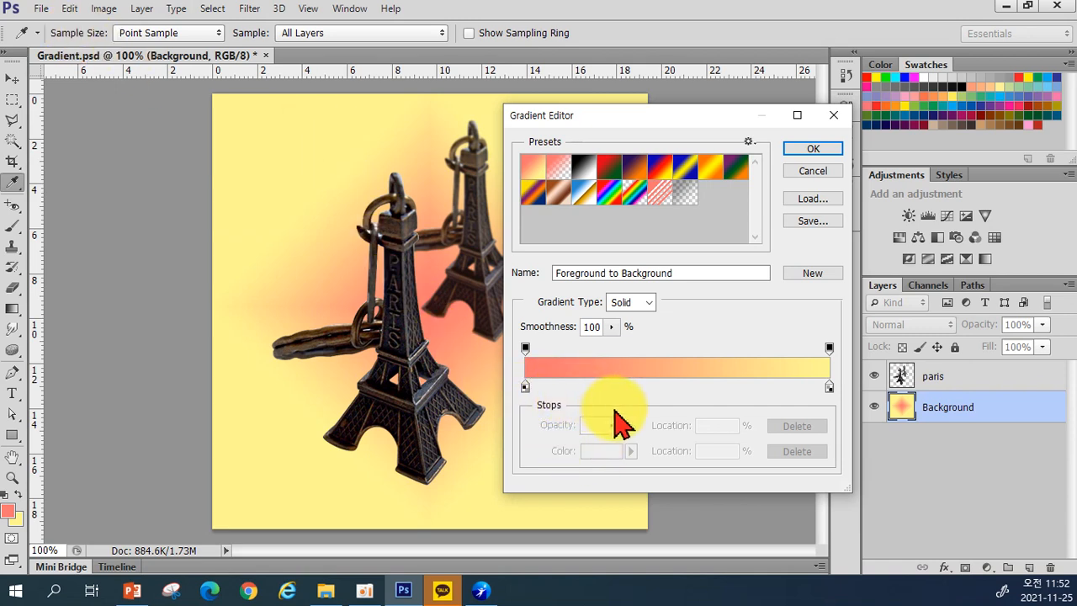
left_click(525, 387)
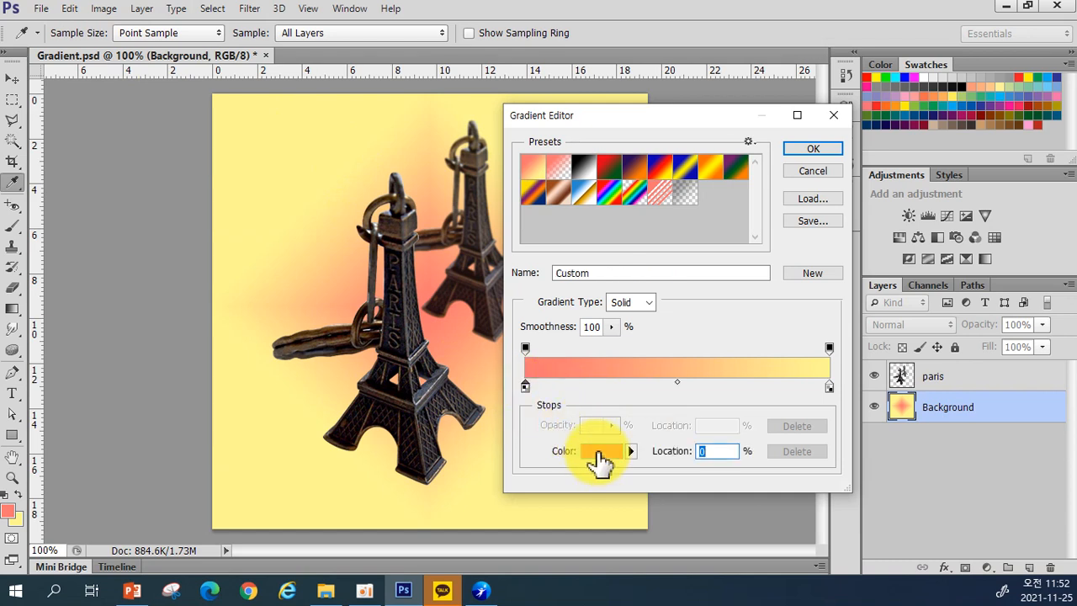
double_click(525, 388)
left_click(505, 291)
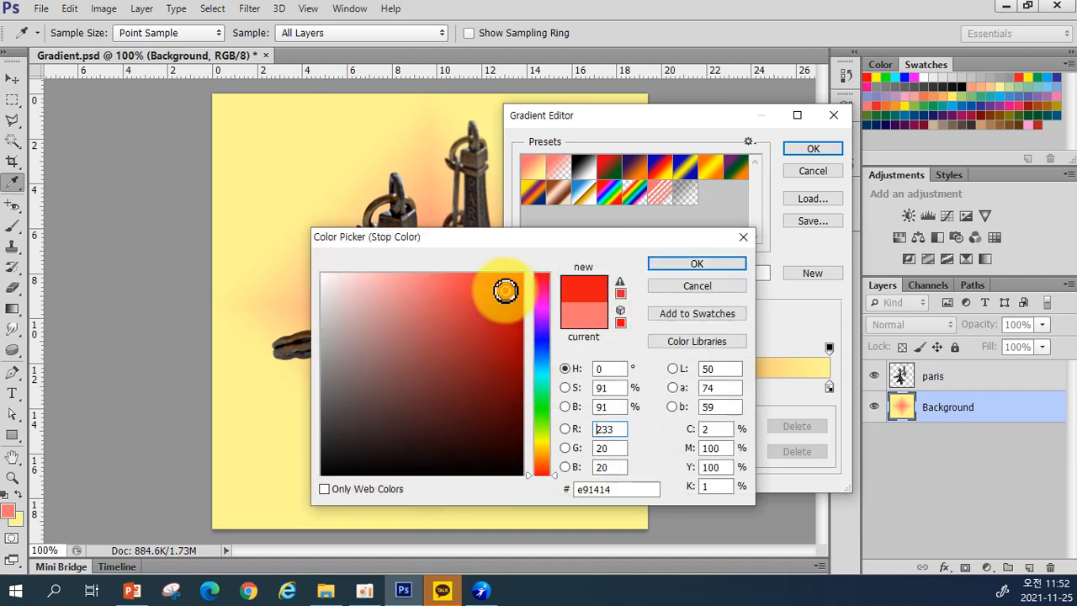
left_click(677, 266)
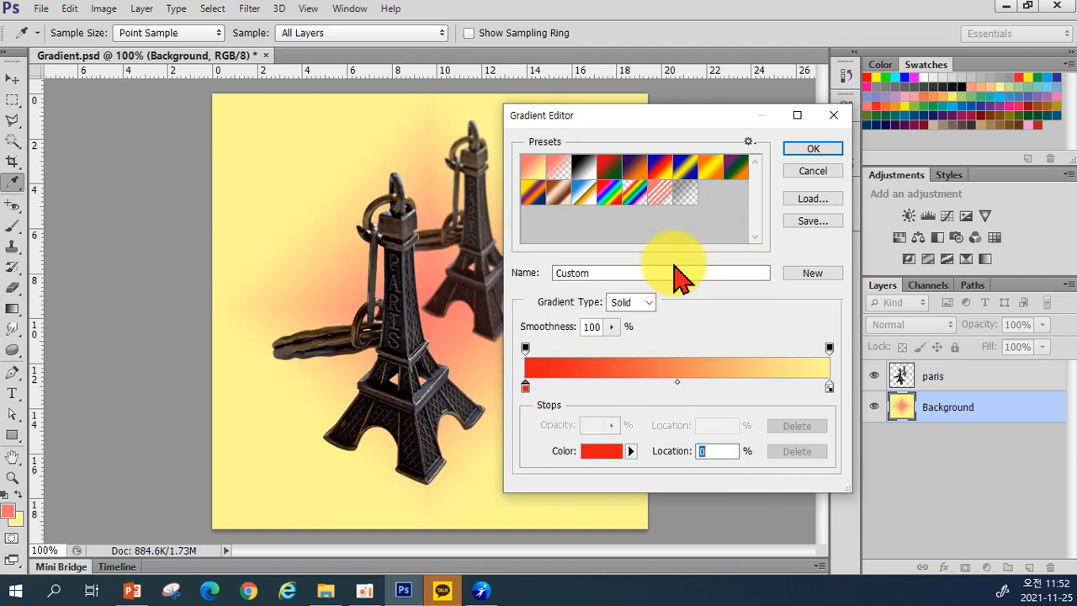
Step: Add a new colour stop coloured saturated green
left_click(600, 389)
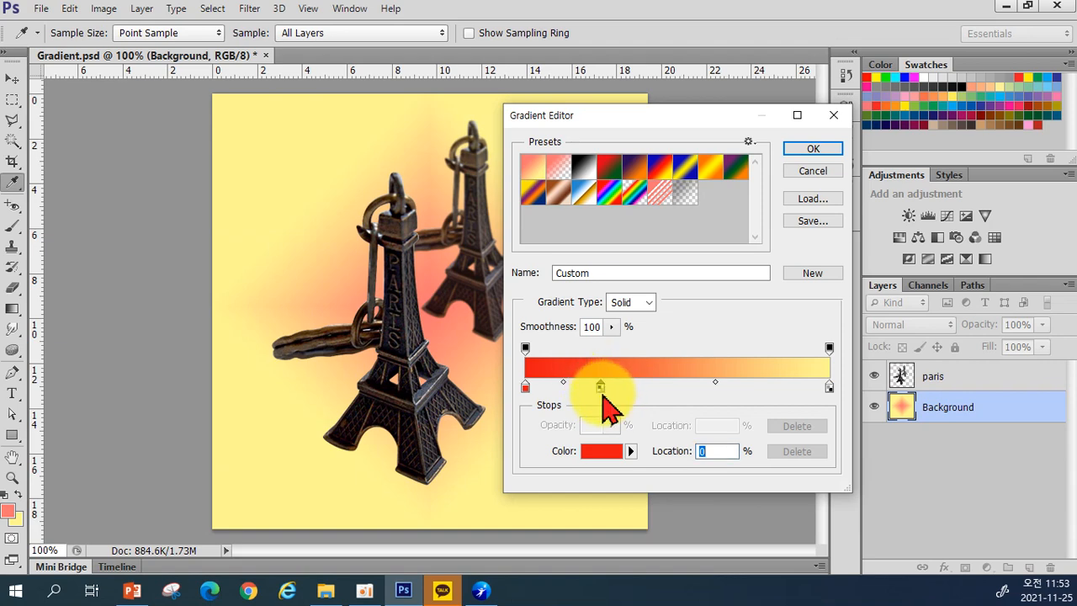
double_click(599, 389)
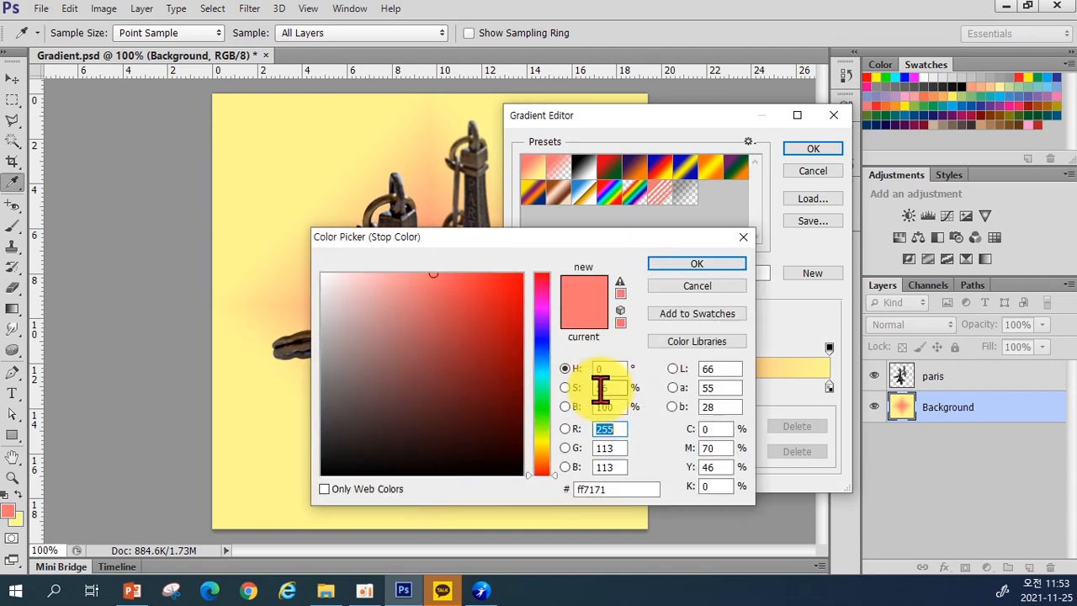
left_click(543, 393)
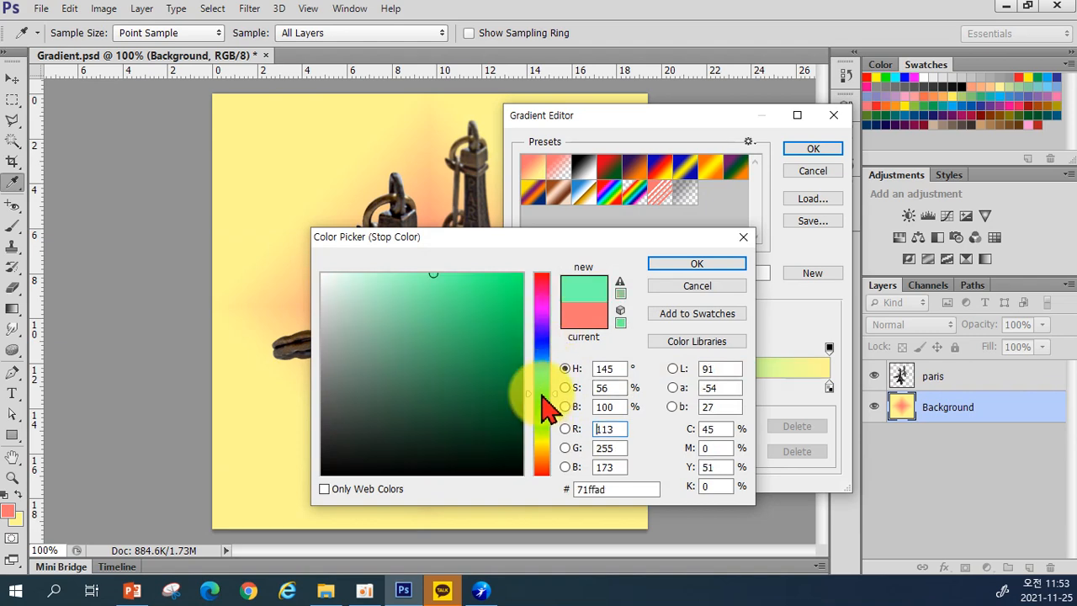
left_click(503, 278)
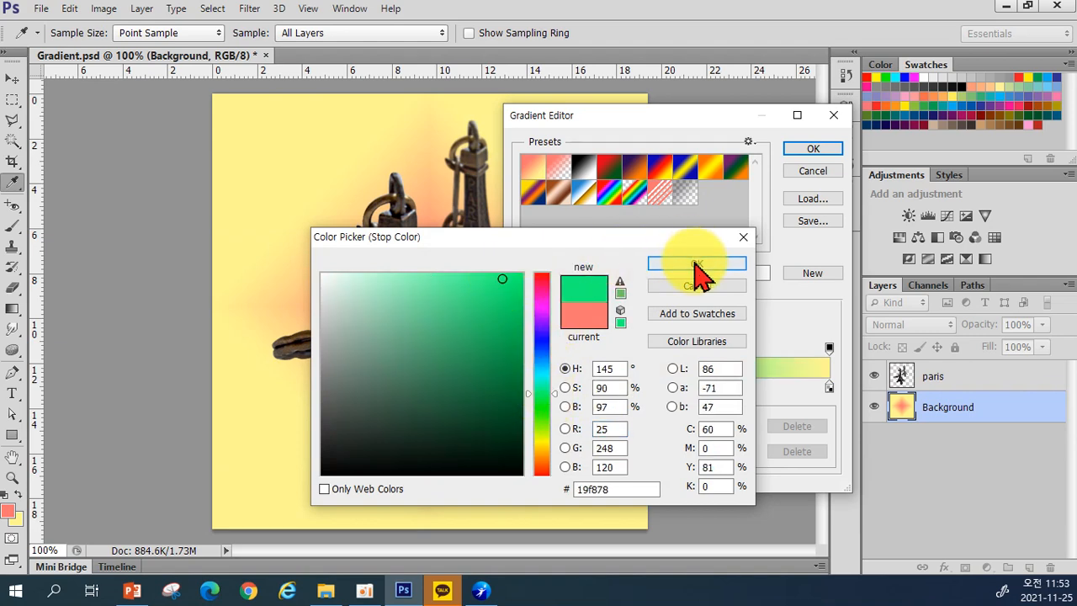
left_click(695, 264)
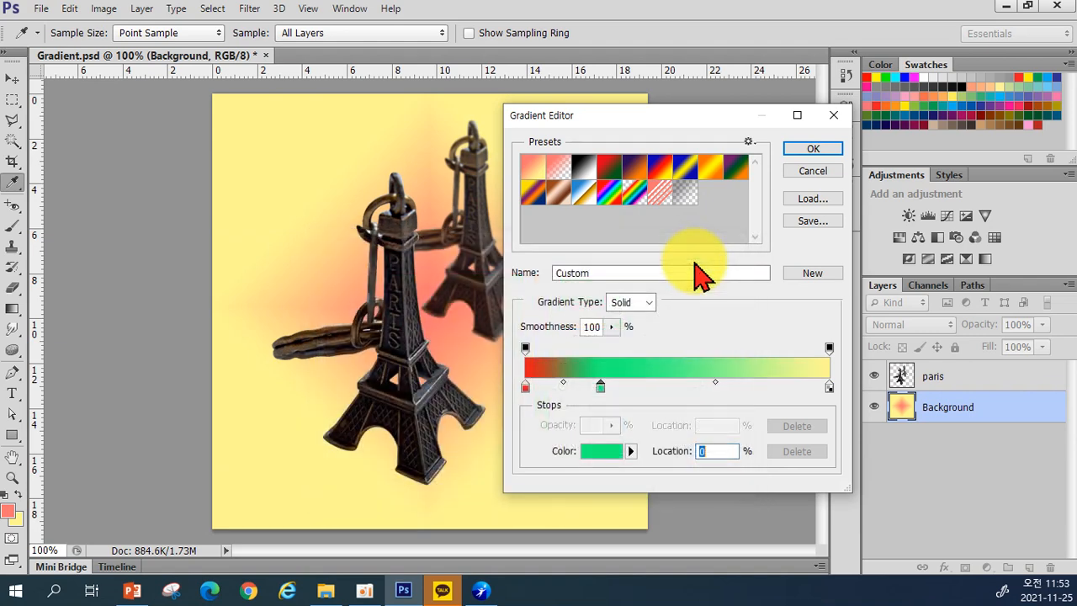
Step: Add another stop at 53% coloured deep blue
left_click(686, 387)
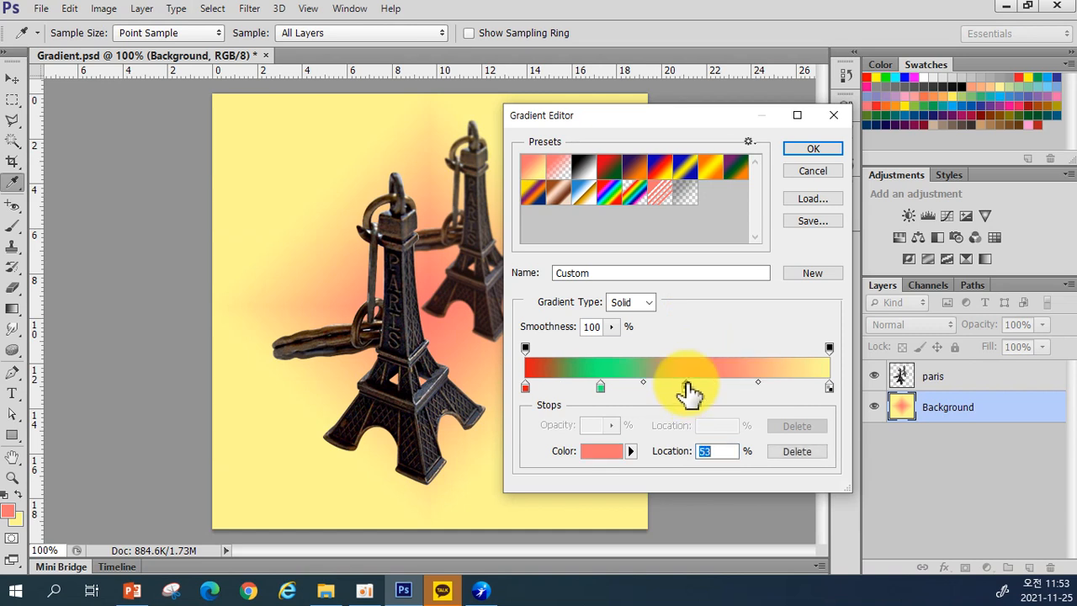
double_click(686, 388)
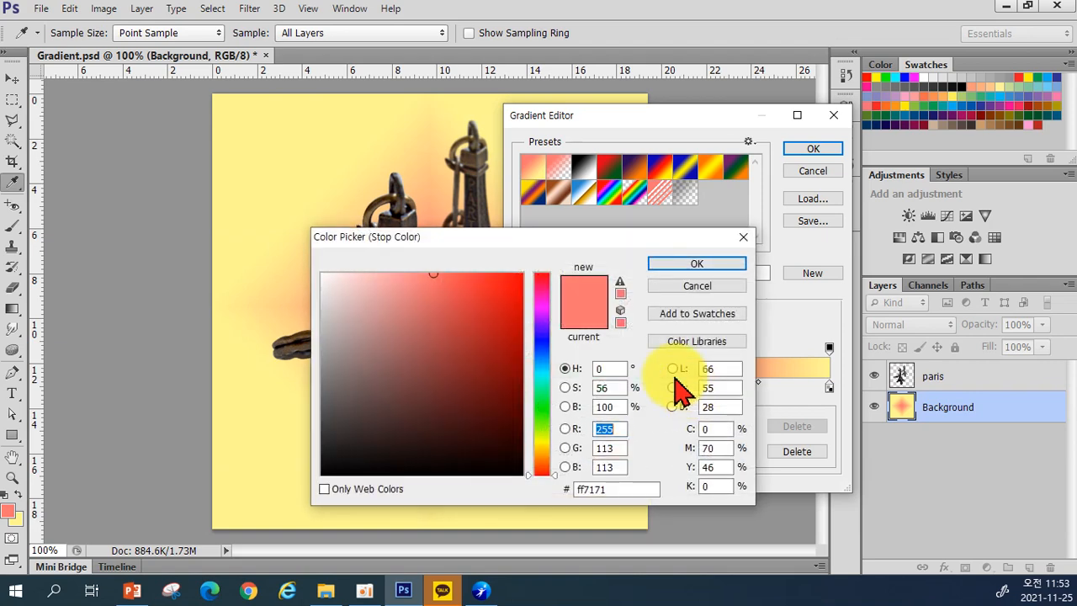
left_click(541, 338)
left_click(499, 287)
left_click(664, 265)
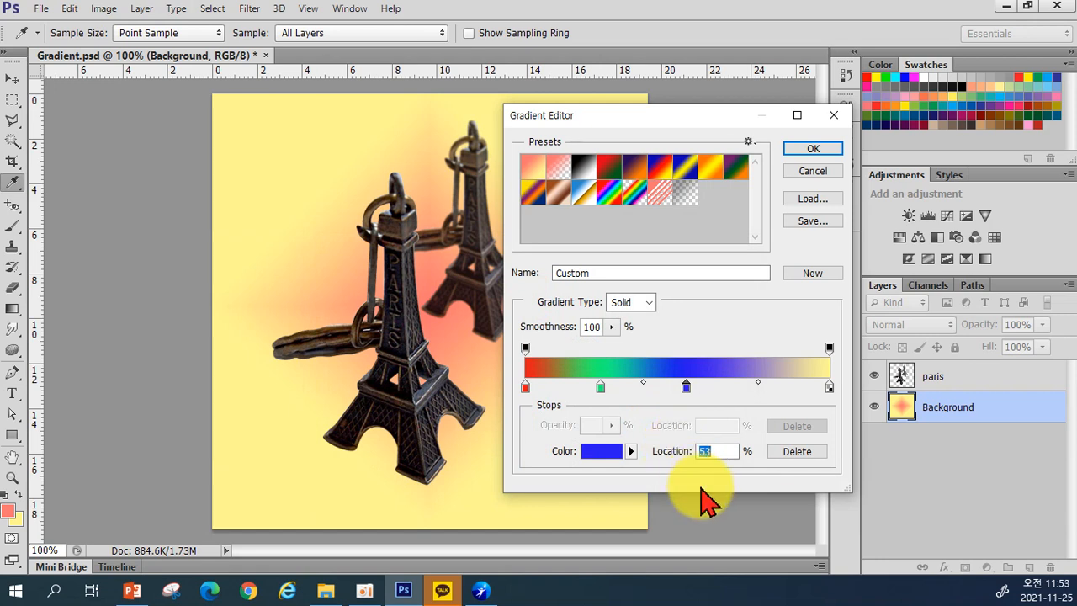
Step: Remove the green stop, move blue to 43%, and add a red stop at 76%
left_click_drag(686, 387, 709, 388)
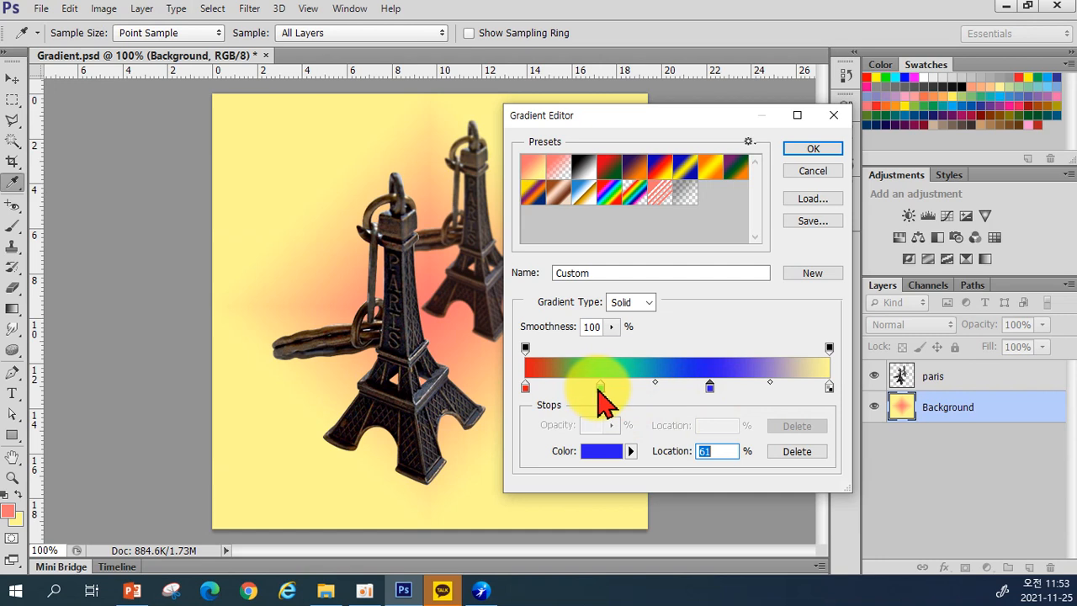
left_click_drag(601, 389, 596, 476)
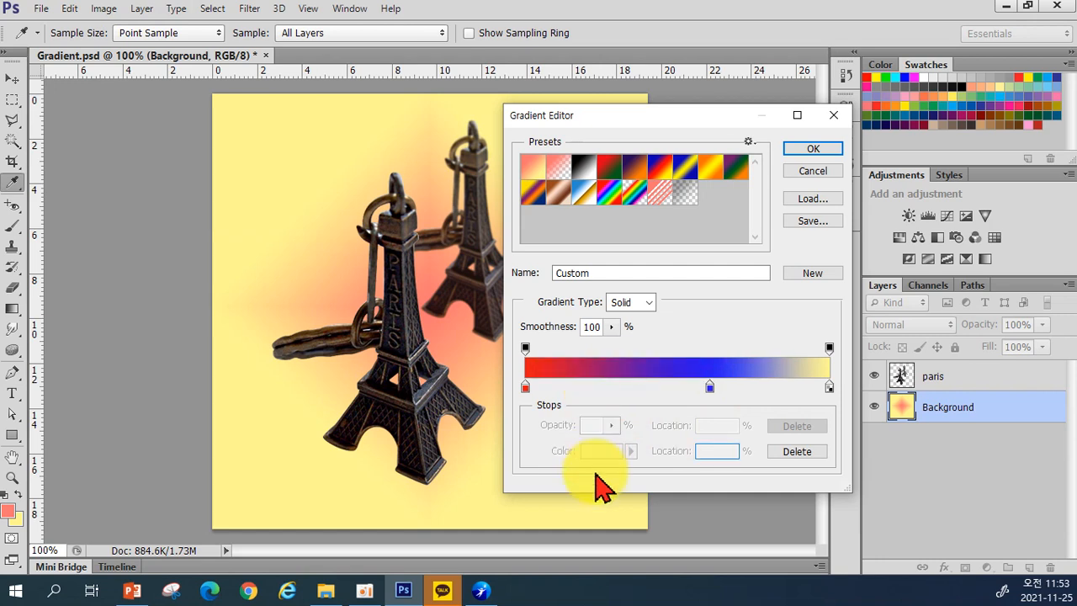
left_click_drag(709, 388, 658, 392)
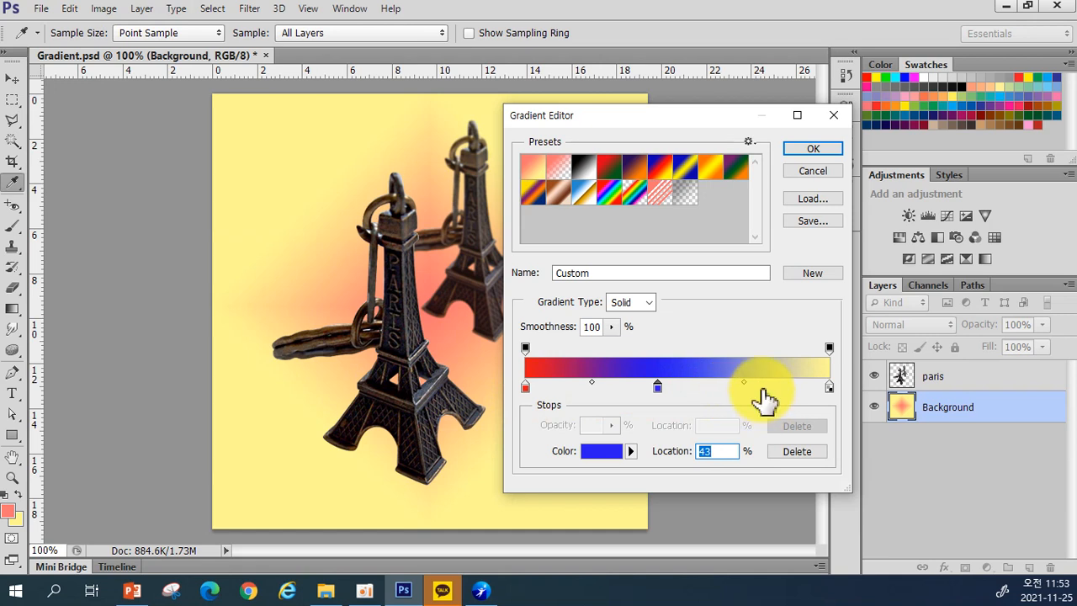
left_click(526, 388)
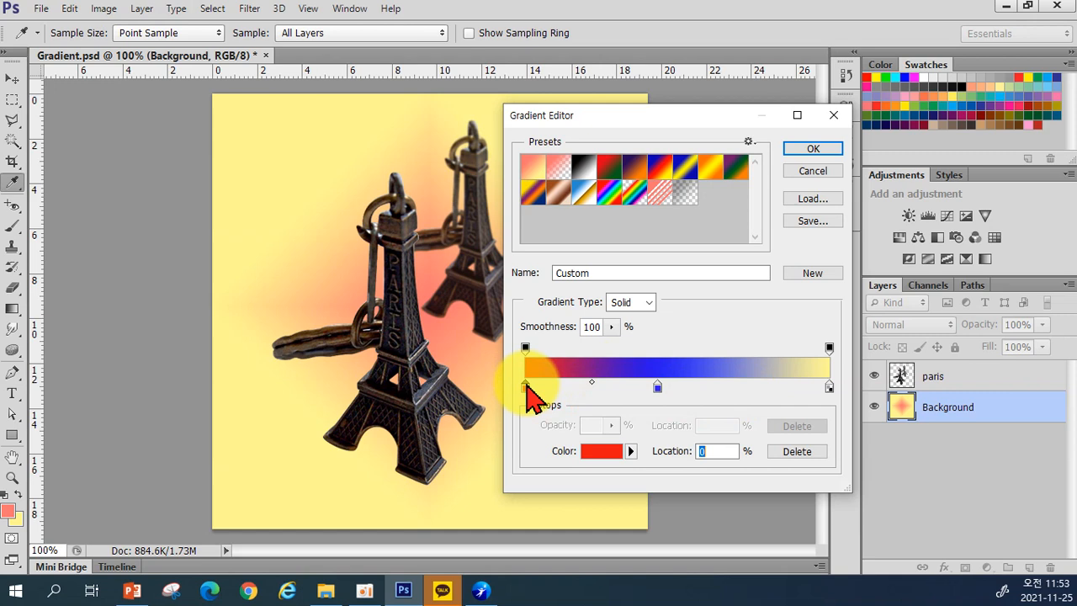
left_click_drag(528, 395, 767, 407)
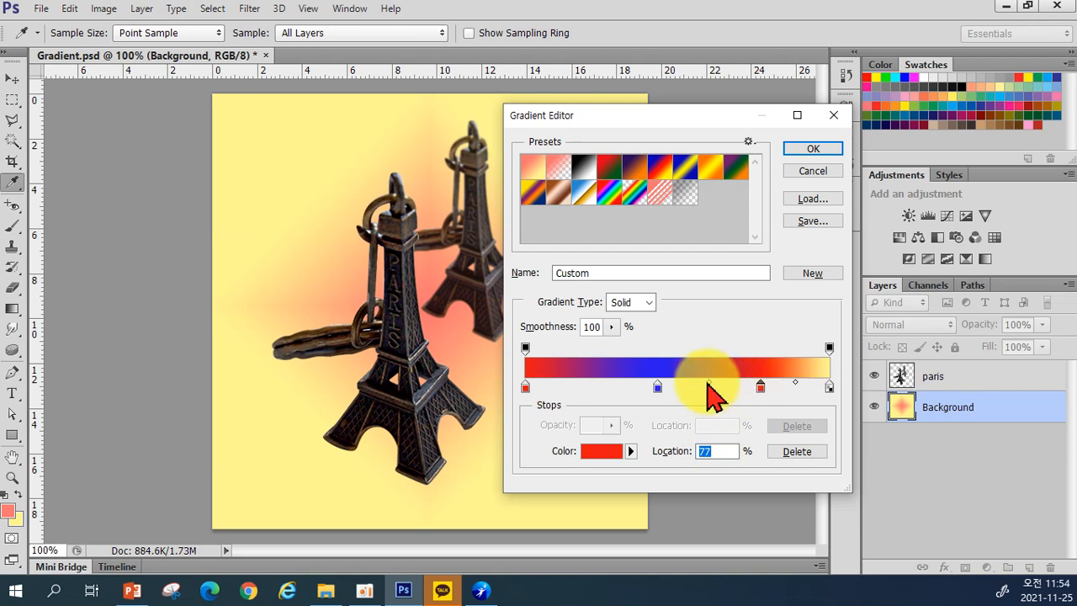
Step: Adjust the midpoints beside the 77% red stop, moving the last to 94%
left_click_drag(711, 385, 748, 385)
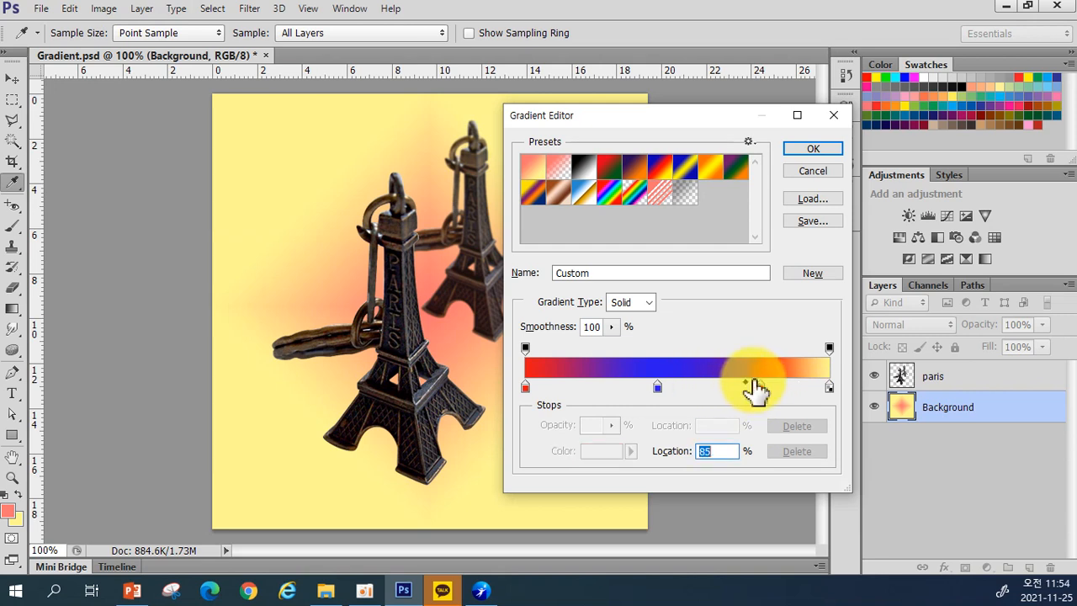
left_click(759, 387)
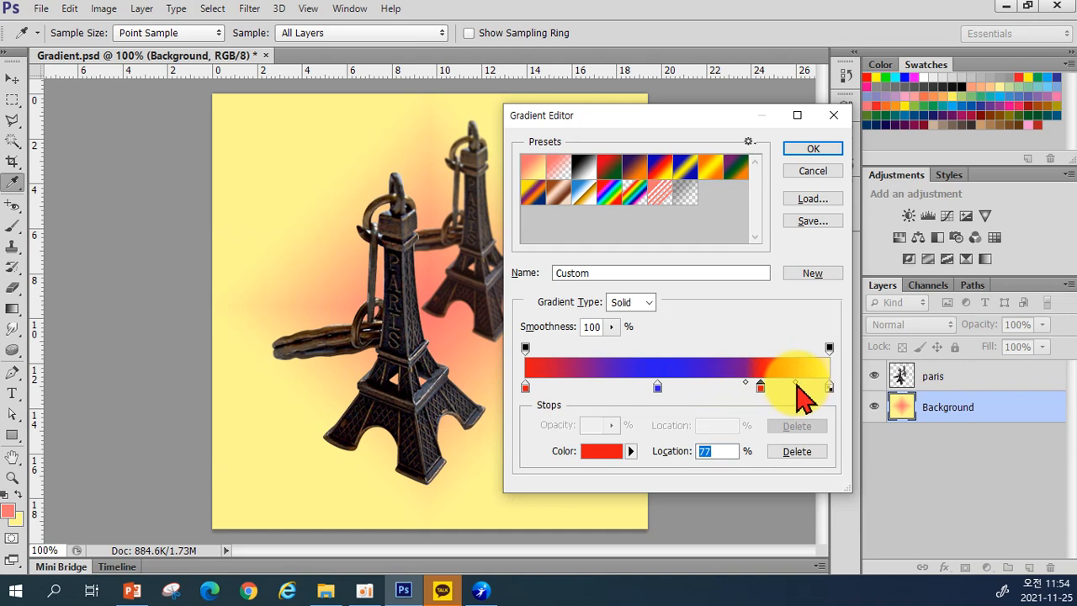
left_click_drag(796, 384, 763, 385)
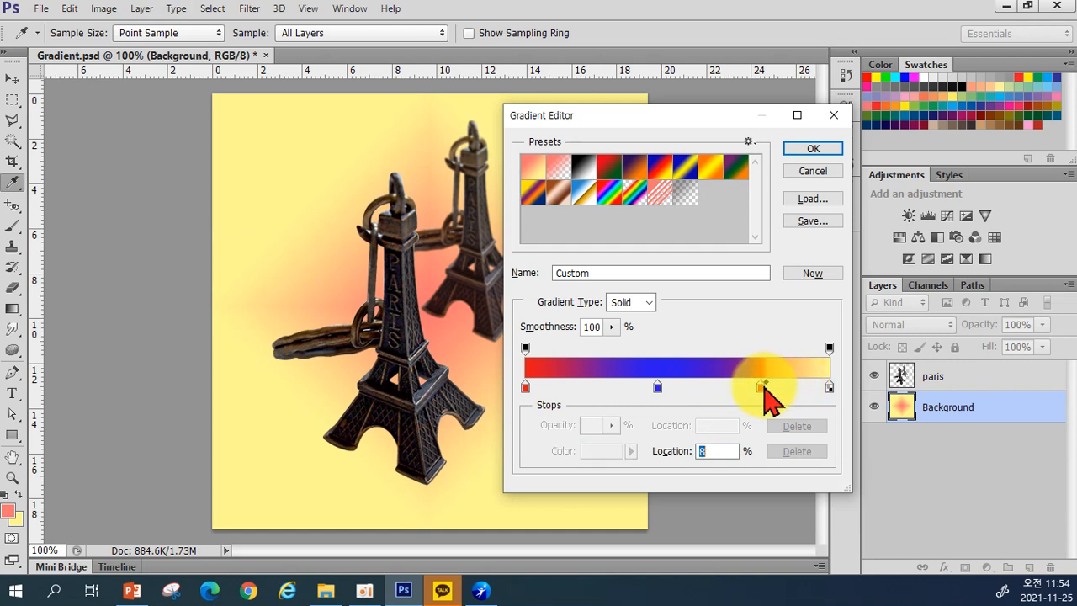
left_click(757, 386)
left_click(750, 381)
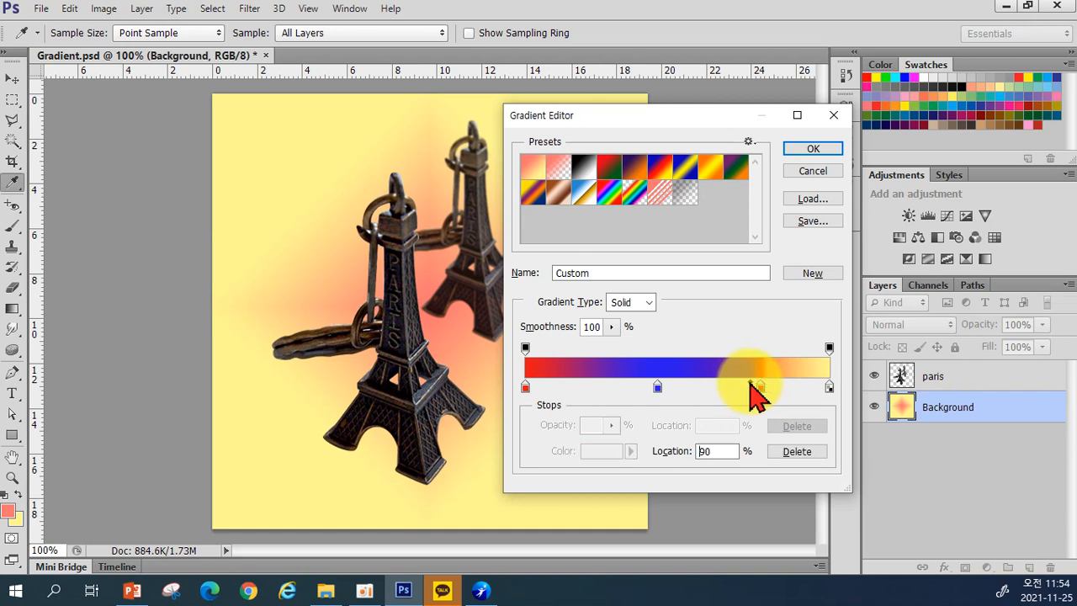
left_click_drag(750, 382, 759, 389)
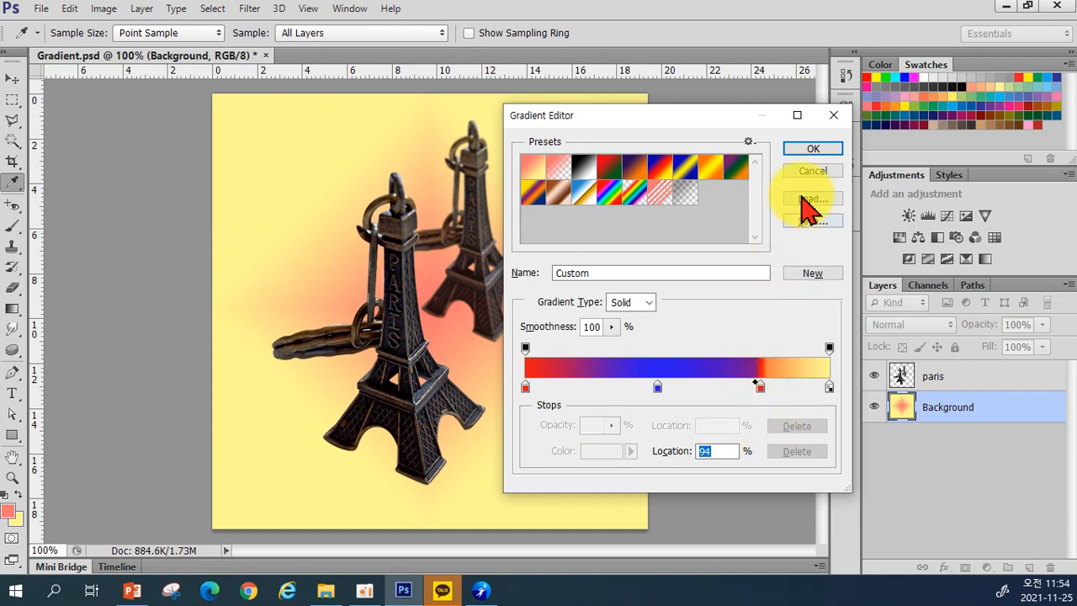
Step: Confirm the custom gradient and drag it diagonally from upper left to lower right
left_click(810, 149)
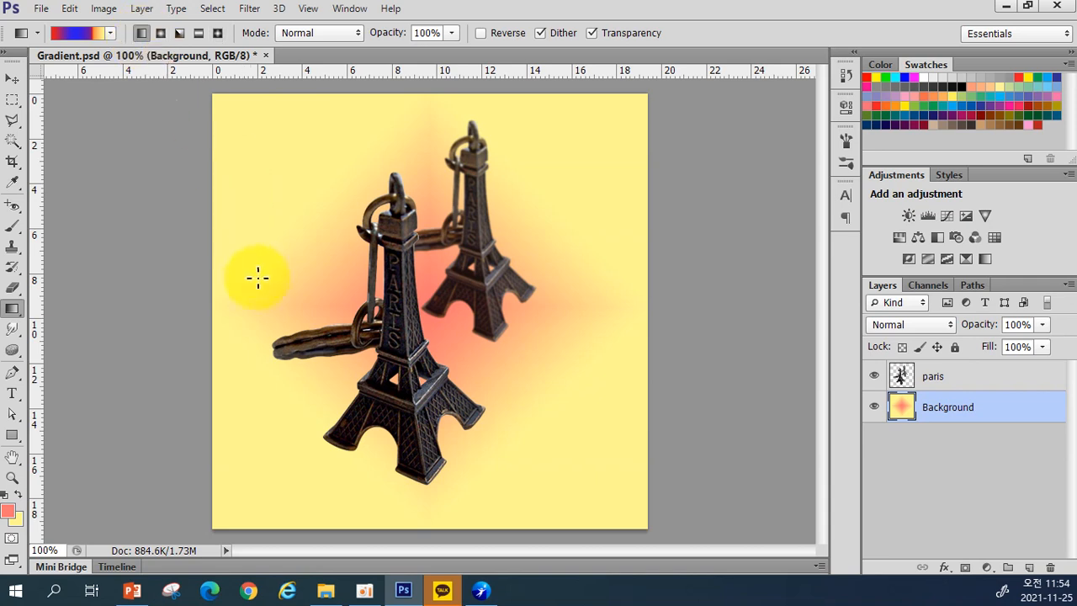
left_click_drag(232, 276, 622, 285)
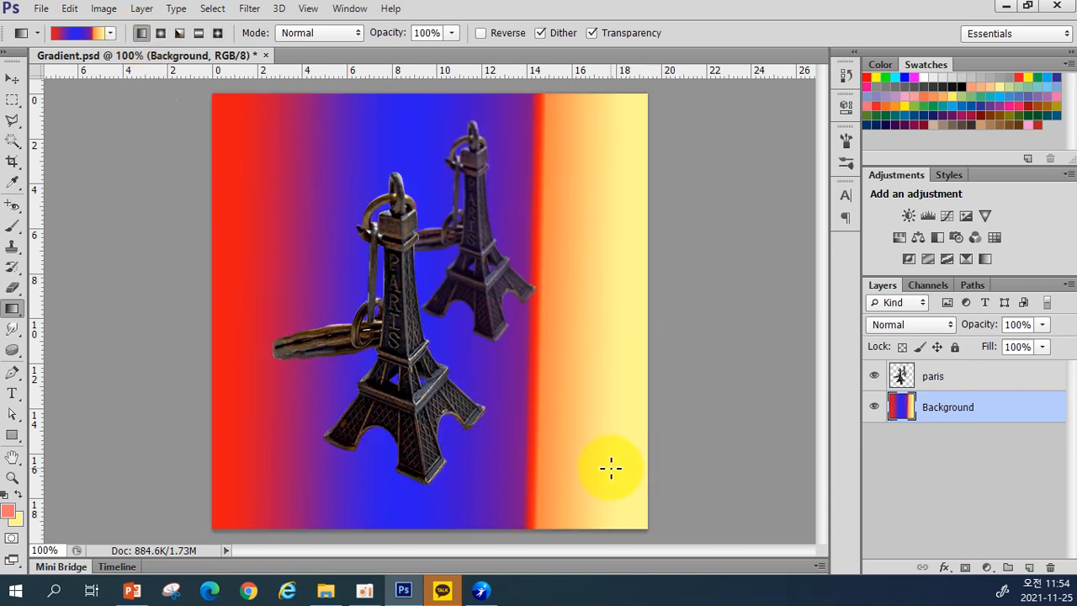
left_click_drag(280, 158, 612, 496)
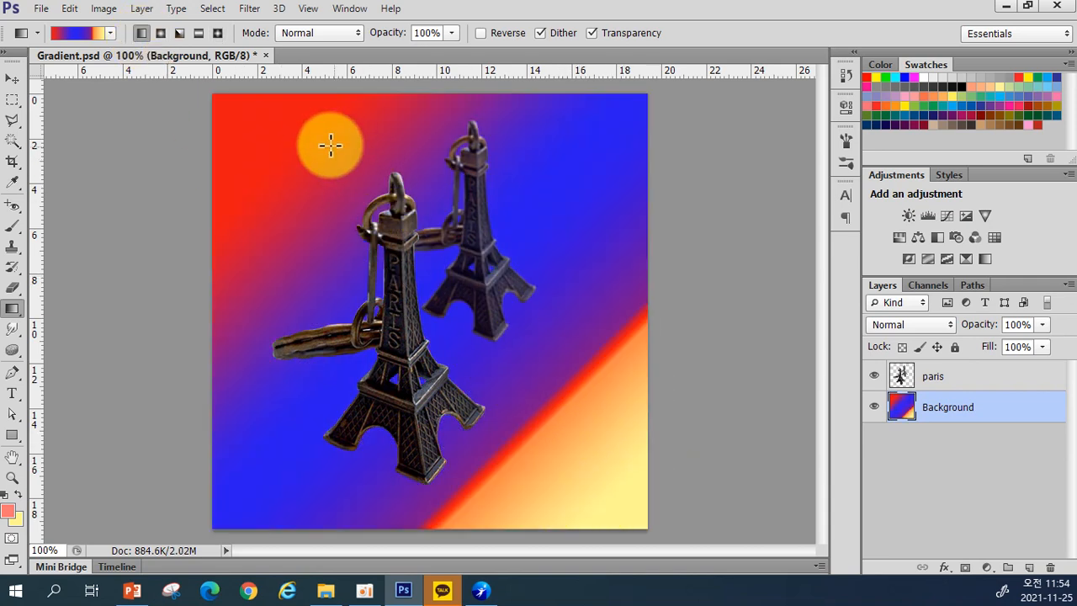
left_click_drag(303, 143, 526, 427)
left_click_drag(336, 196, 539, 431)
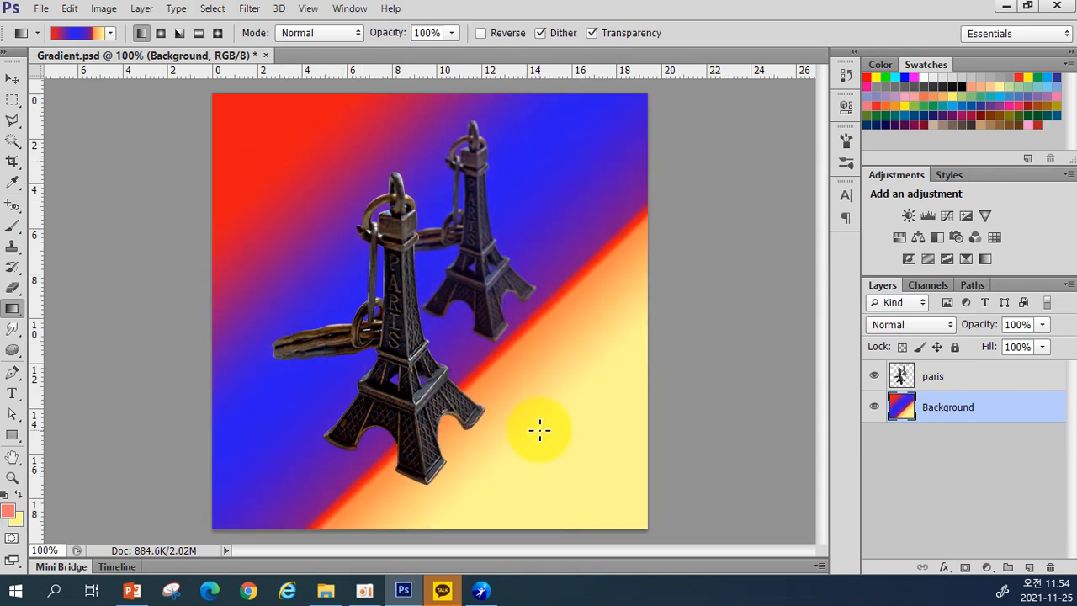
Step: Remove the middle red and blue stops from the current gradient
left_click(76, 34)
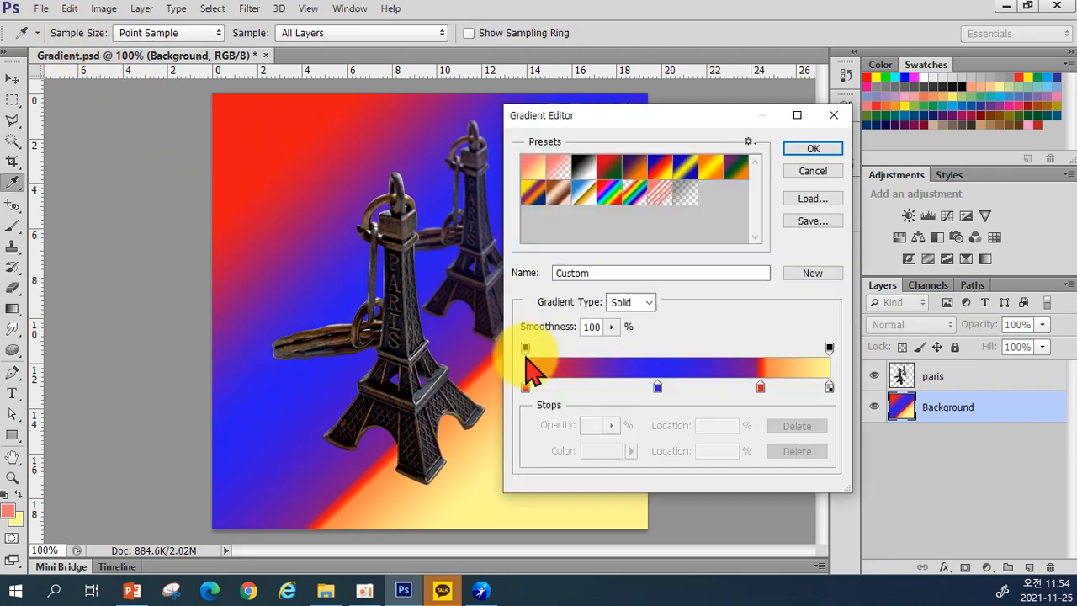
left_click_drag(761, 387, 742, 435)
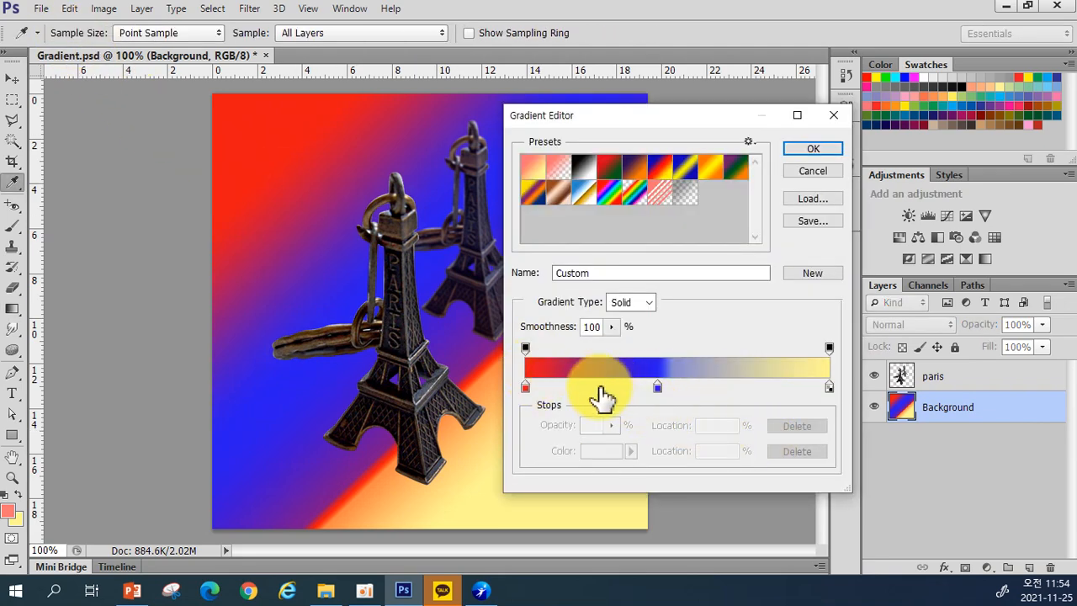
left_click_drag(657, 387, 644, 451)
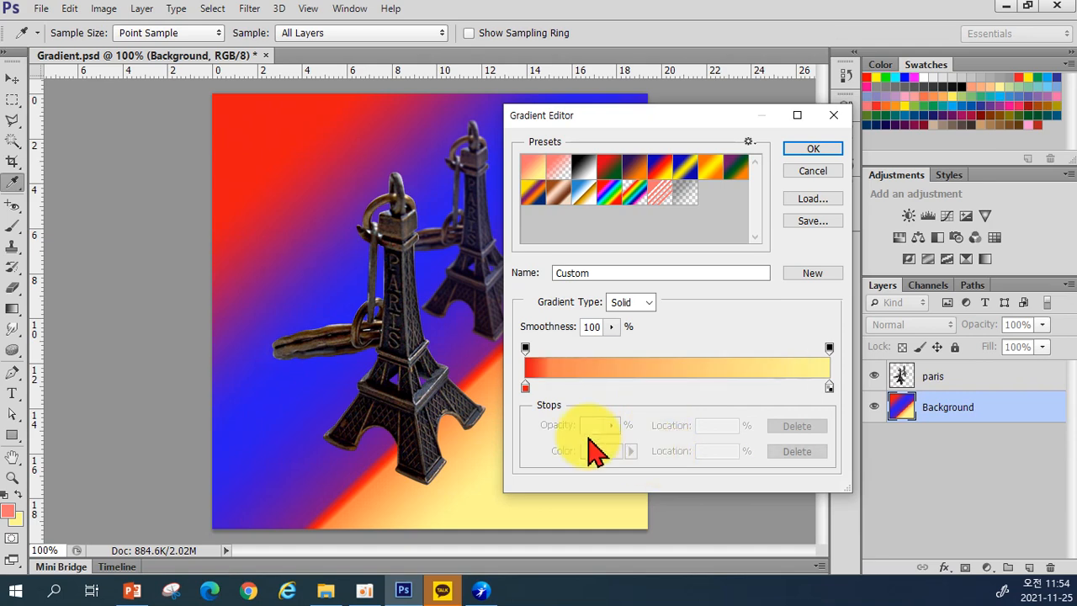
Step: Set the starting stop to strong red and fill the background diagonally red-to-yellow
left_click(524, 388)
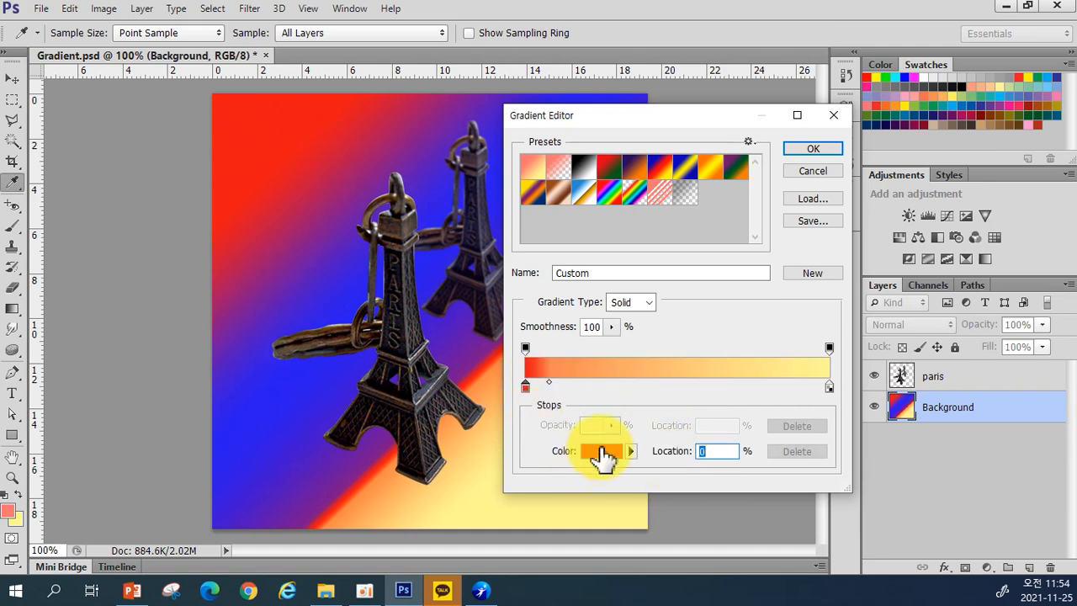
left_click(600, 454)
left_click(539, 277)
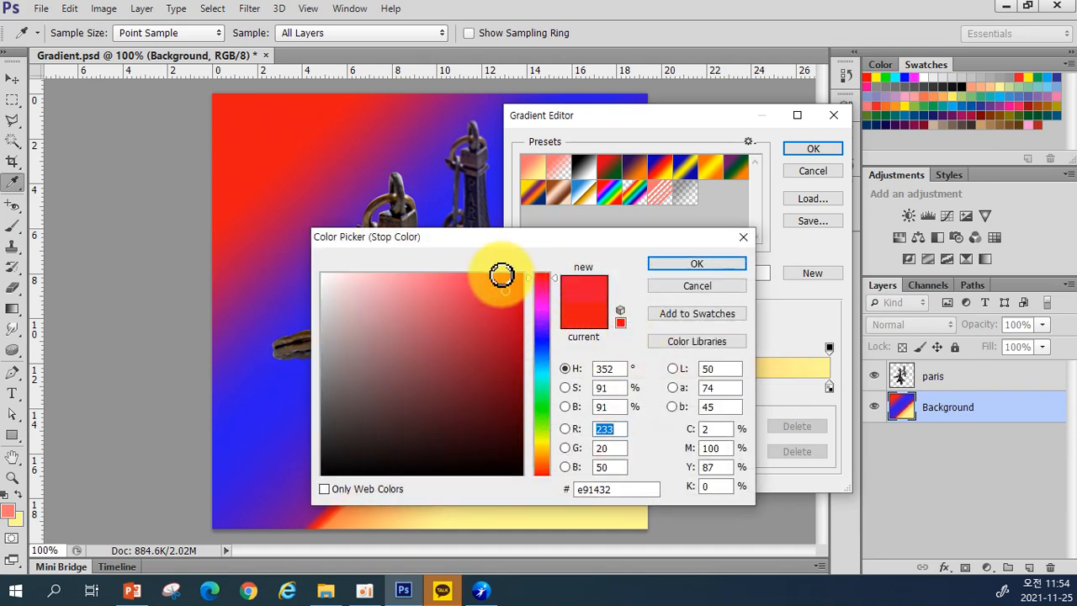
left_click(500, 275)
left_click(673, 263)
left_click(809, 150)
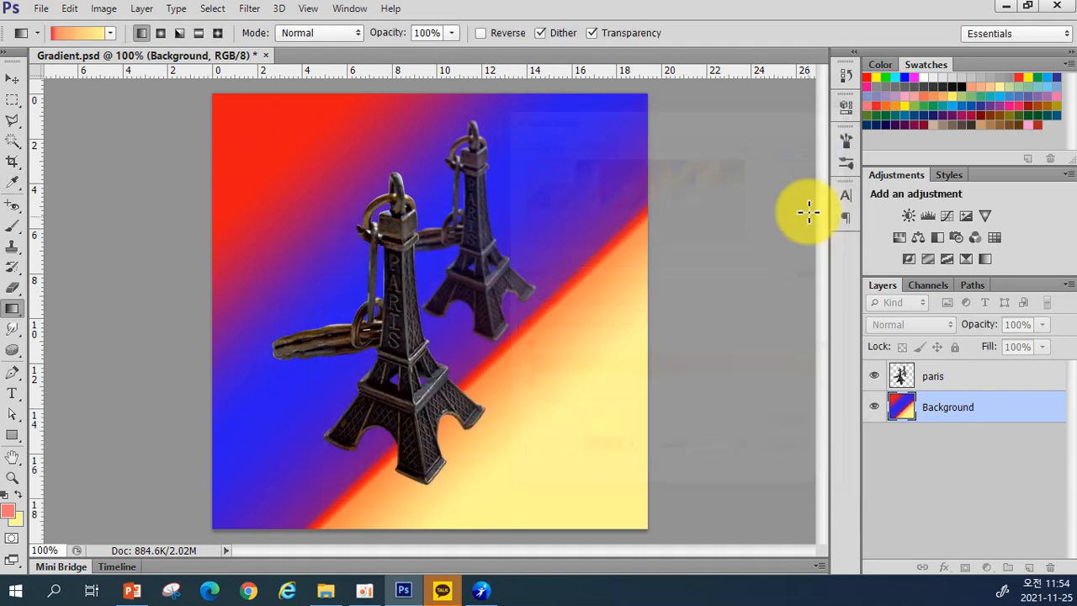
left_click_drag(368, 180, 635, 511)
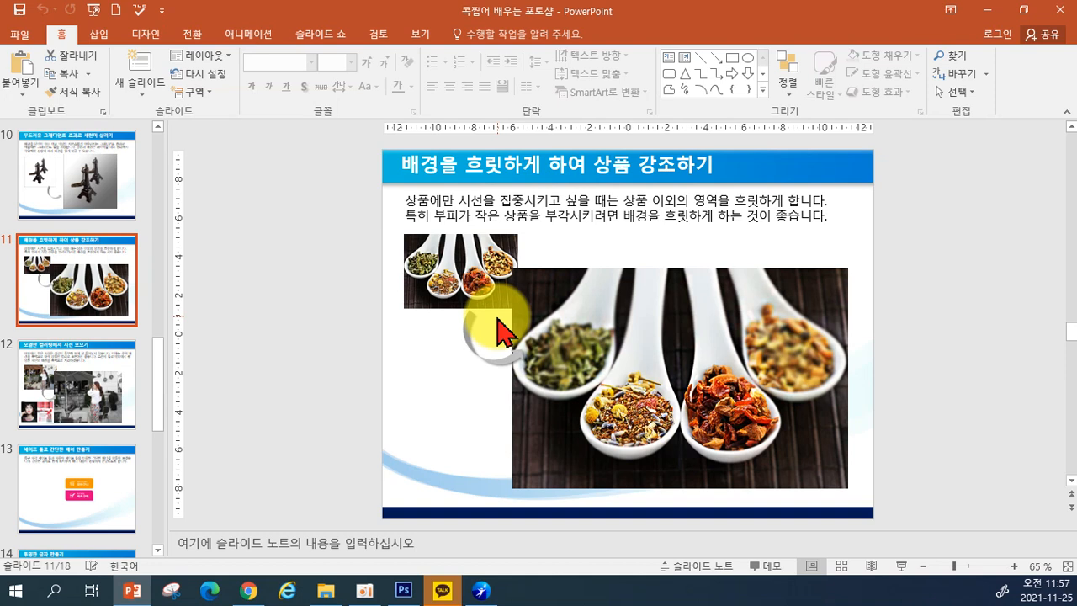
Step: Switch to the browser window, then back to Photoshop
left_click(244, 592)
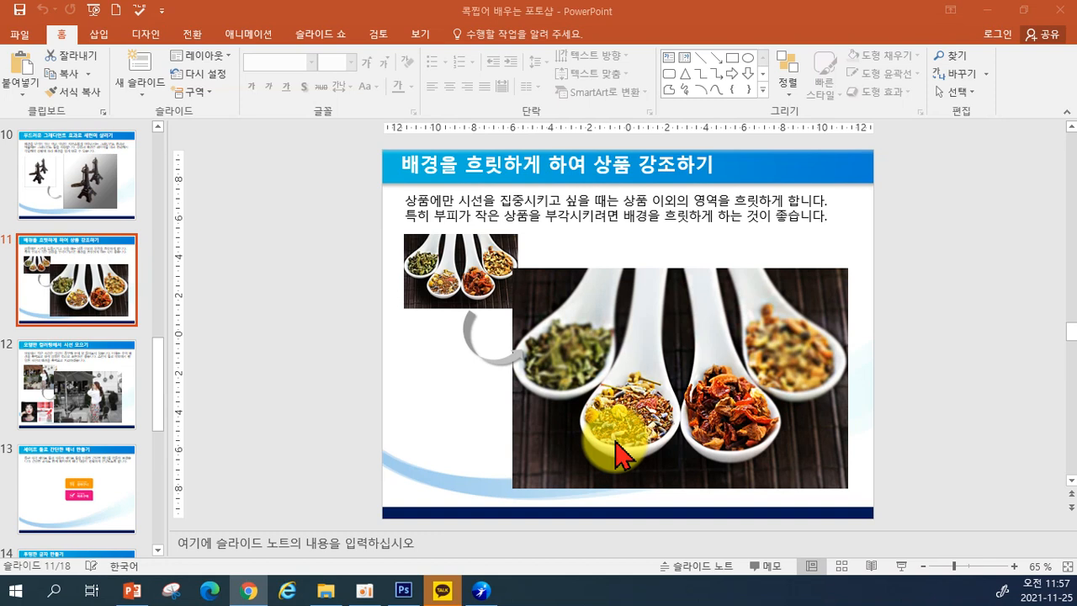
left_click(404, 590)
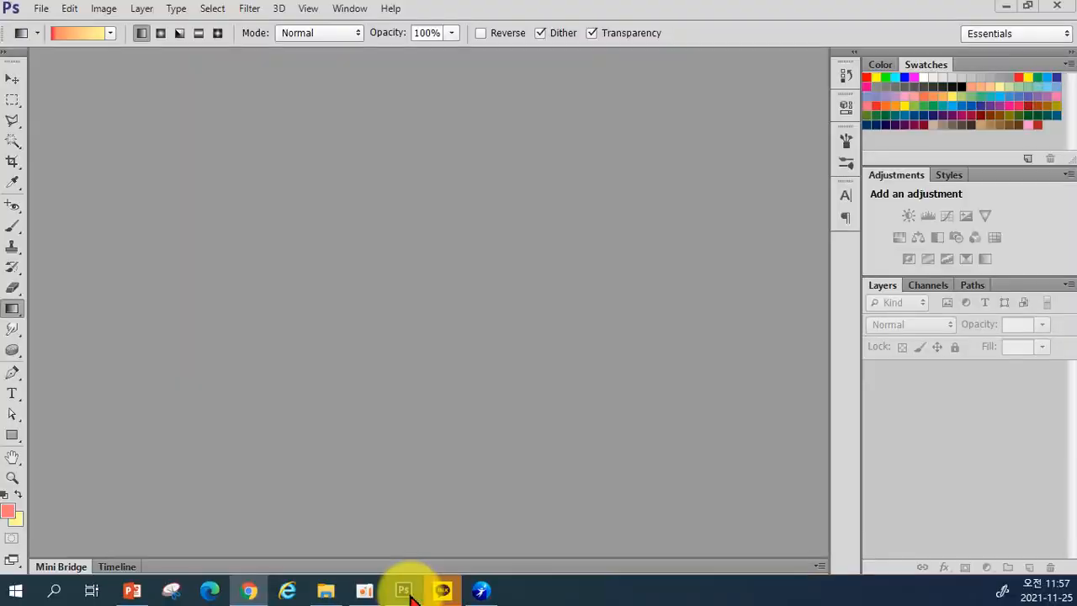
Step: Bring up the Open dialog from the empty workspace and open tea.jpg
left_click(38, 10)
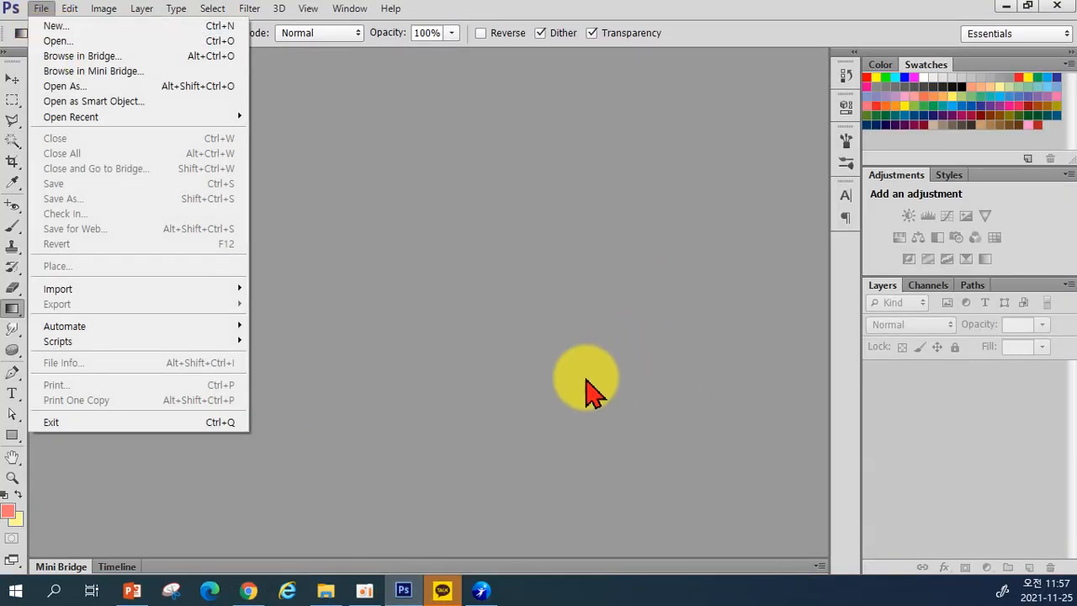
left_click(495, 389)
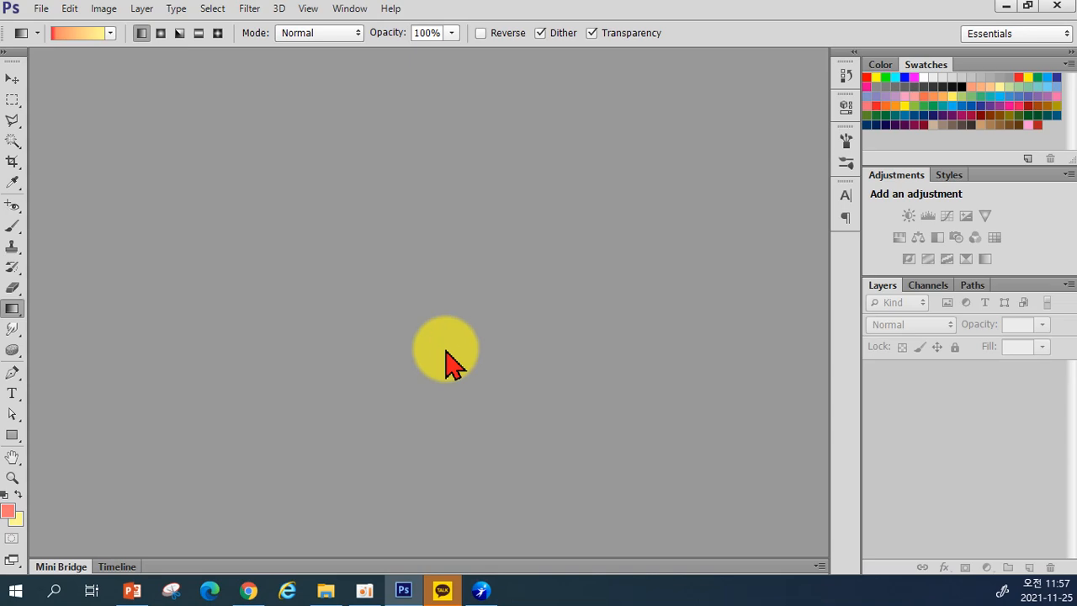
double_click(446, 351)
left_click(905, 97)
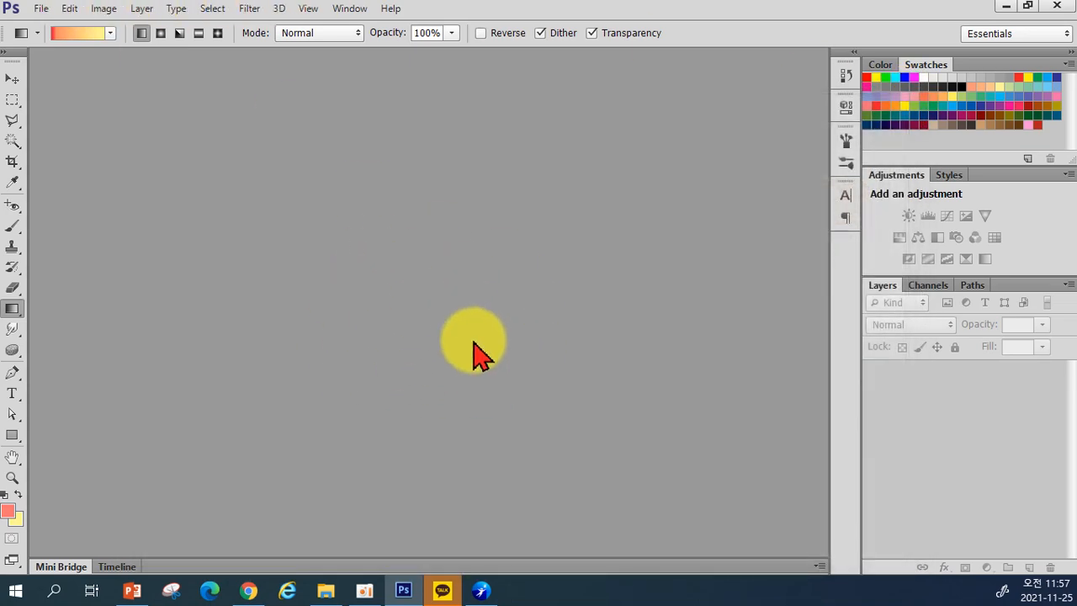
double_click(446, 351)
scroll(496, 353, "down", 2)
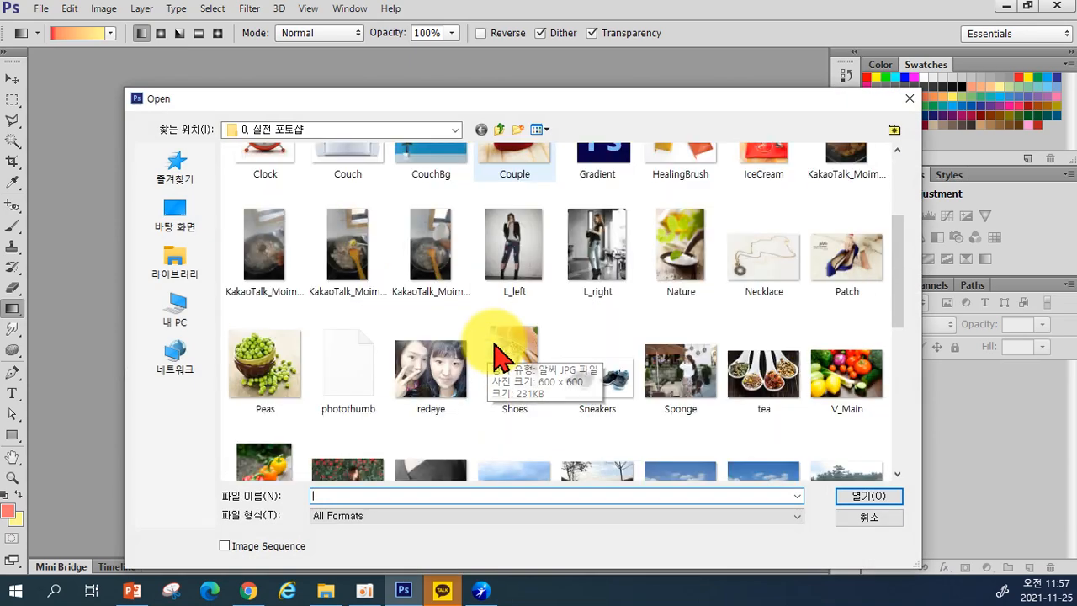
scroll(504, 370, "down", 4)
scroll(577, 385, "up", 2)
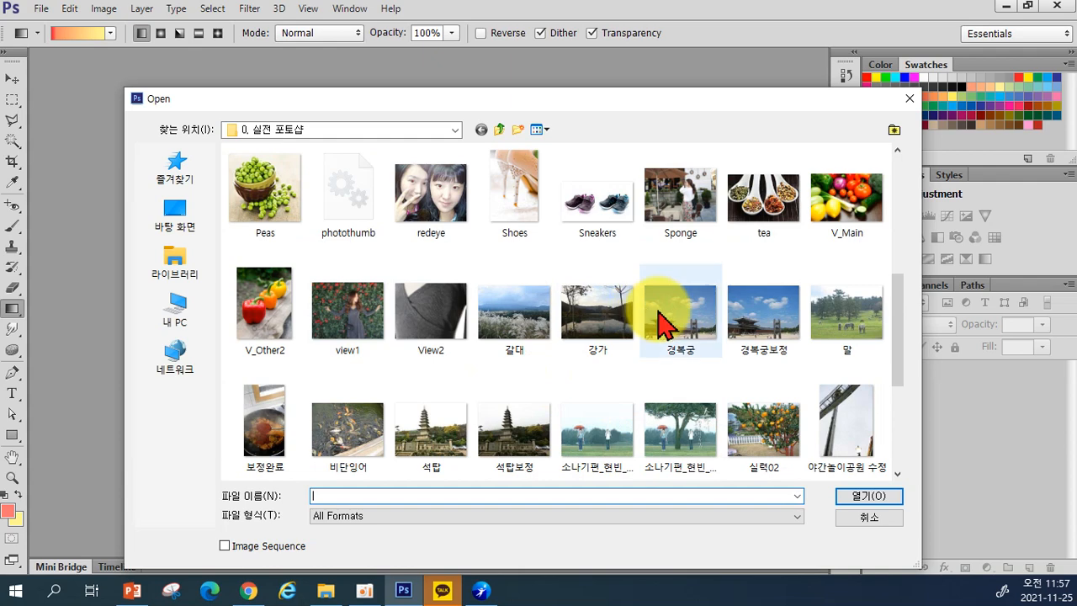
left_click(759, 211)
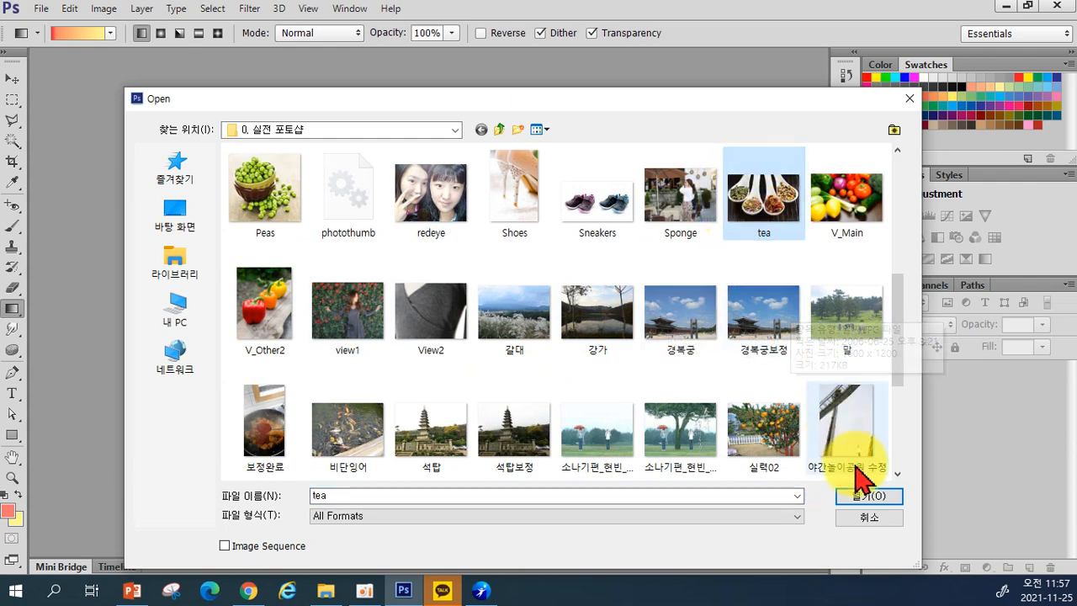
left_click(866, 497)
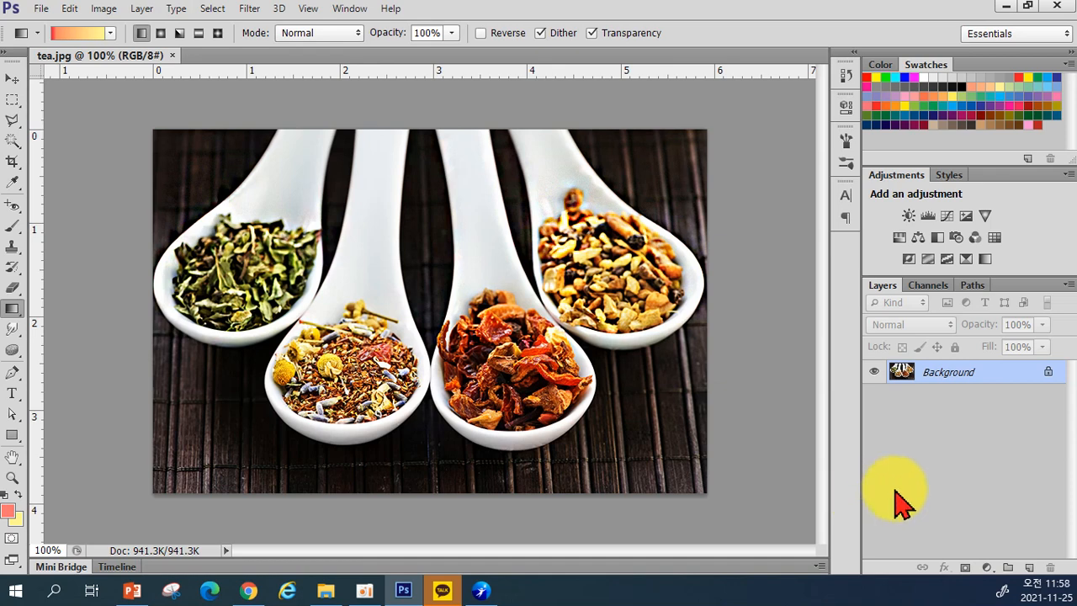
Step: Select the Blur Tool, enlarge the brush to 200, and raise Strength
left_click(15, 332)
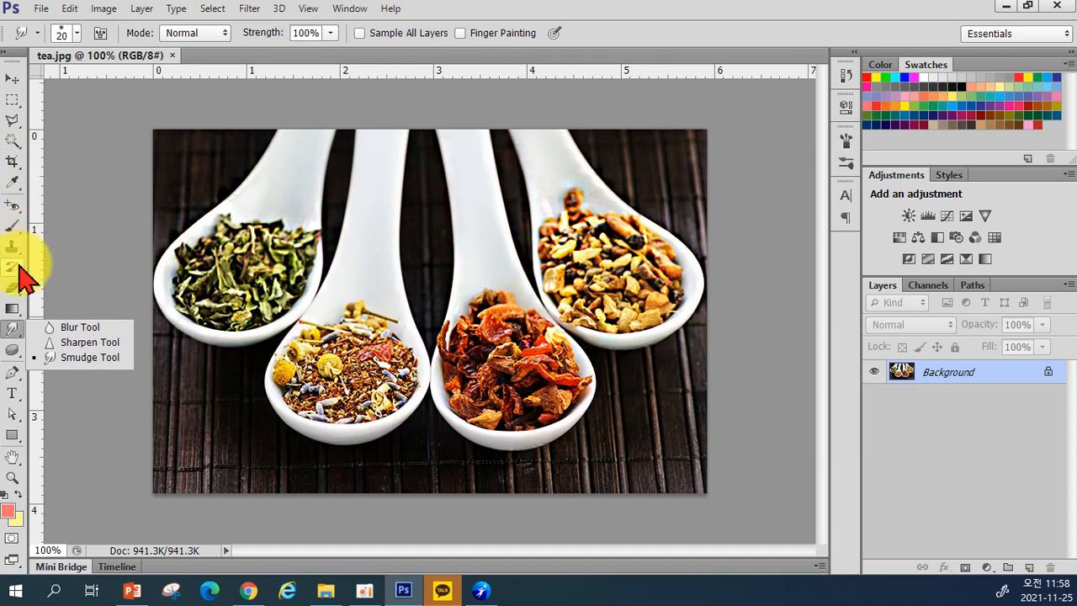
left_click(59, 330)
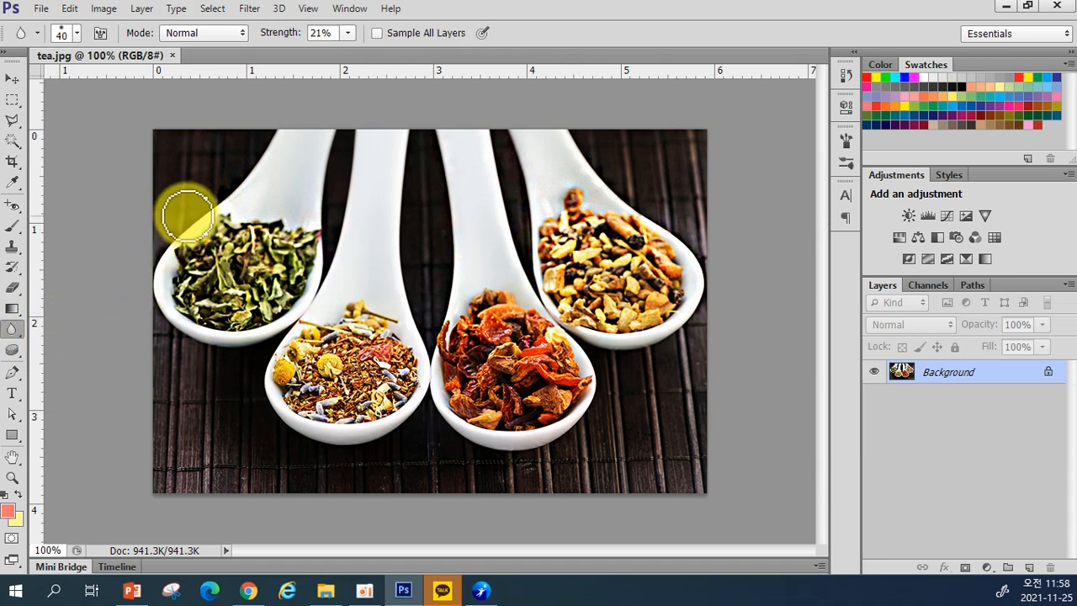
key("bracketright")
key("bracketright")
key("bracketright")
key("bracketright")
key("bracketright")
key("bracketright")
key("bracketright")
key("bracketright")
key("bracketright")
key("bracketright")
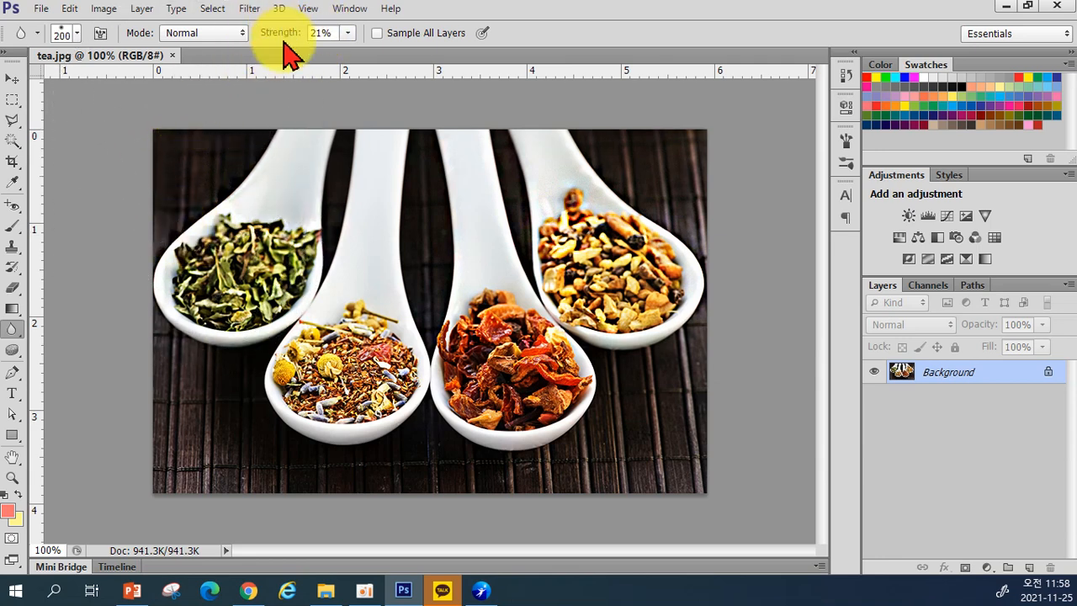
left_click(347, 32)
left_click_drag(350, 51, 416, 51)
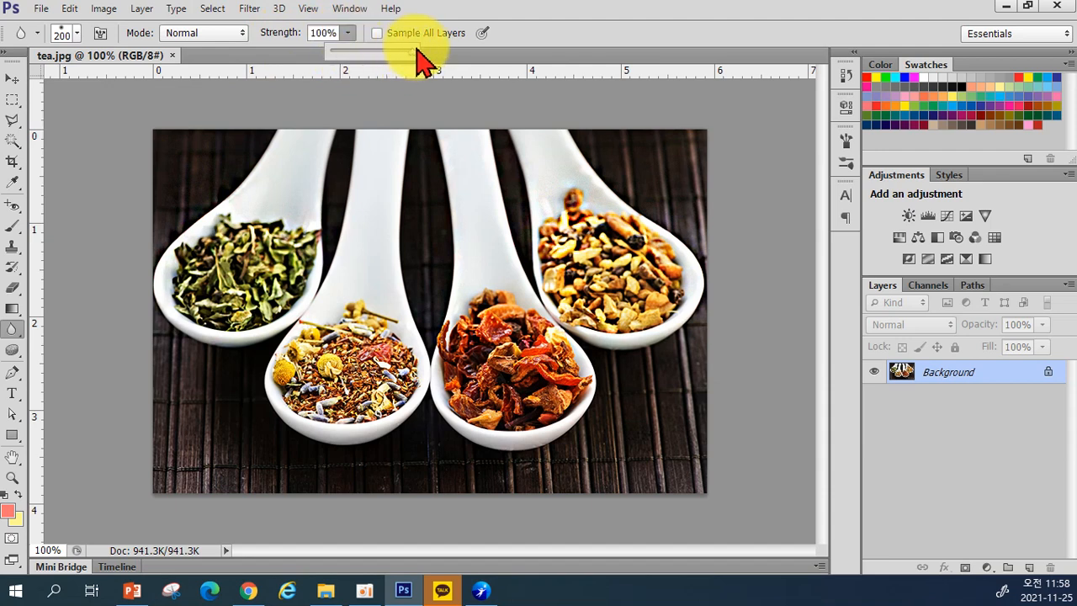
Step: Blur the left spoon's leaves, then the right spoon's tea at 100% strength
mouse_move(225, 181)
left_mouse_down()
mouse_move(210, 254)
mouse_move(259, 159)
mouse_move(205, 307)
mouse_move(236, 168)
mouse_move(189, 286)
mouse_move(214, 202)
mouse_move(196, 156)
mouse_move(256, 153)
mouse_move(249, 238)
mouse_move(286, 163)
mouse_move(255, 250)
mouse_move(286, 194)
mouse_move(225, 292)
mouse_move(267, 266)
mouse_move(267, 228)
mouse_move(222, 301)
mouse_move(214, 221)
left_mouse_up()
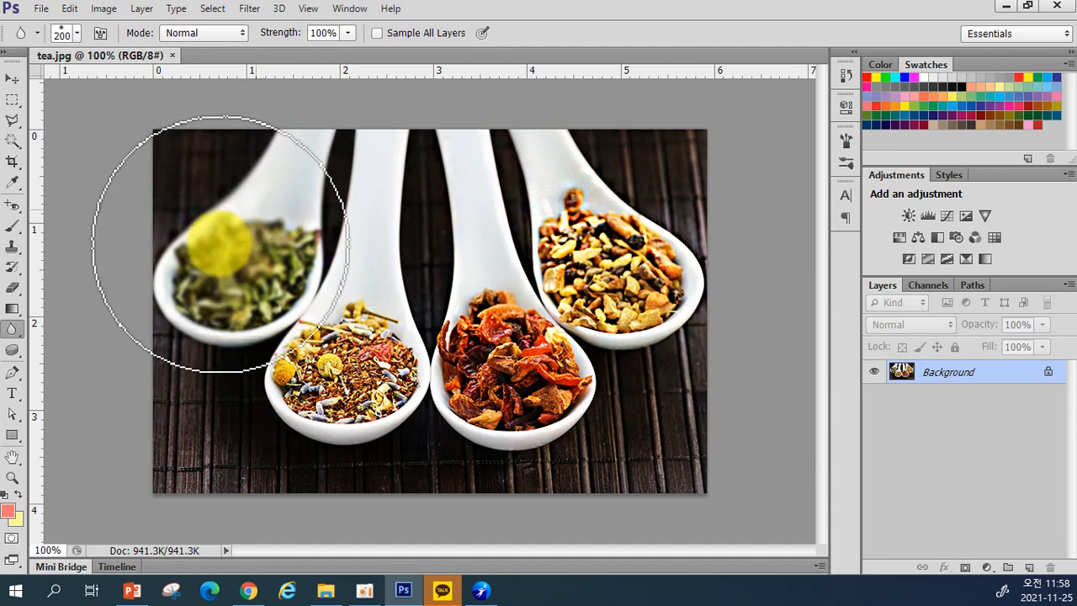
left_click(348, 32)
left_click_drag(344, 58, 280, 77)
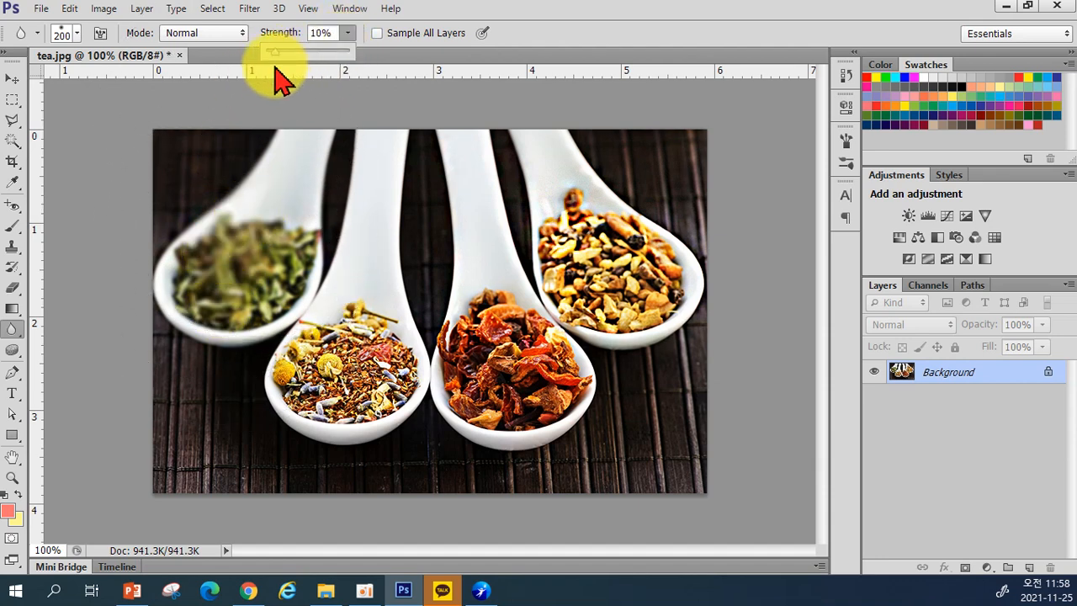
left_click_drag(280, 77, 373, 78)
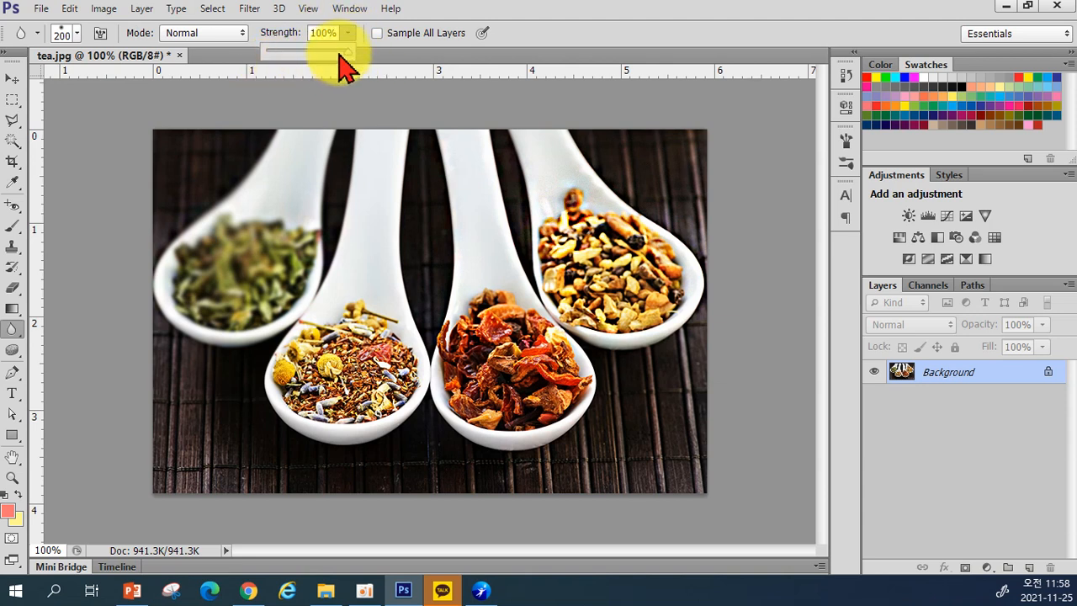
mouse_move(572, 189)
left_mouse_down()
mouse_move(728, 291)
mouse_move(666, 115)
left_mouse_up()
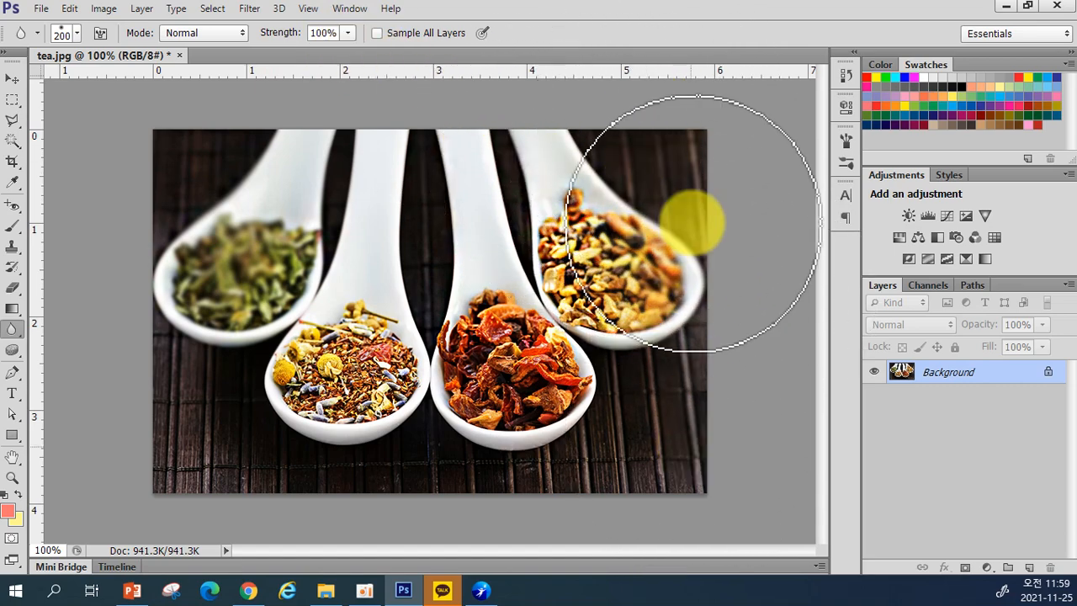
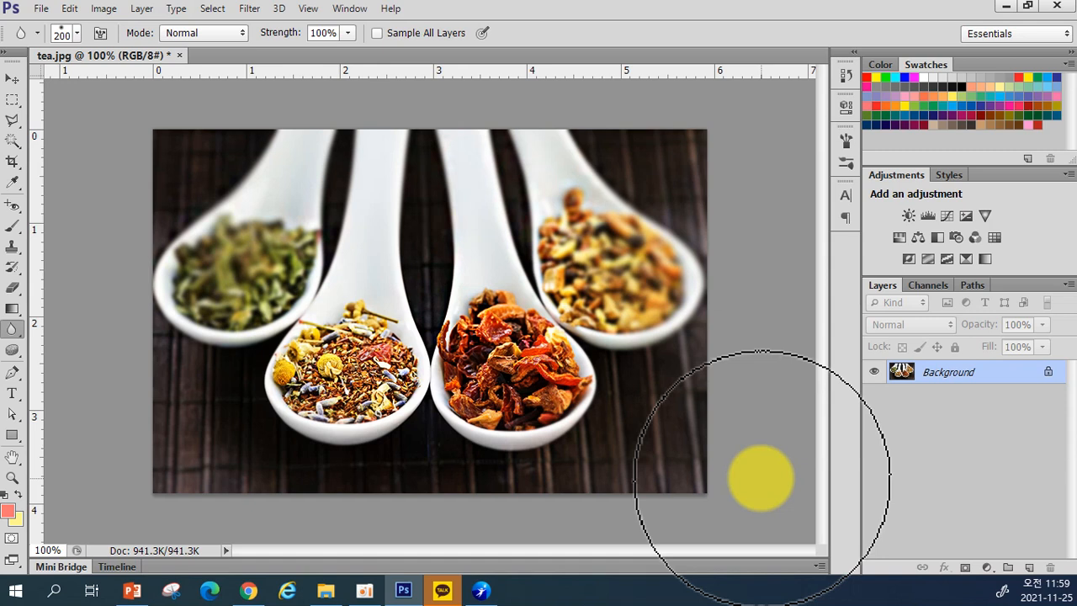
Step: Compare the original tea photo in History, then return to the blurred state
left_click(846, 74)
left_click(794, 88)
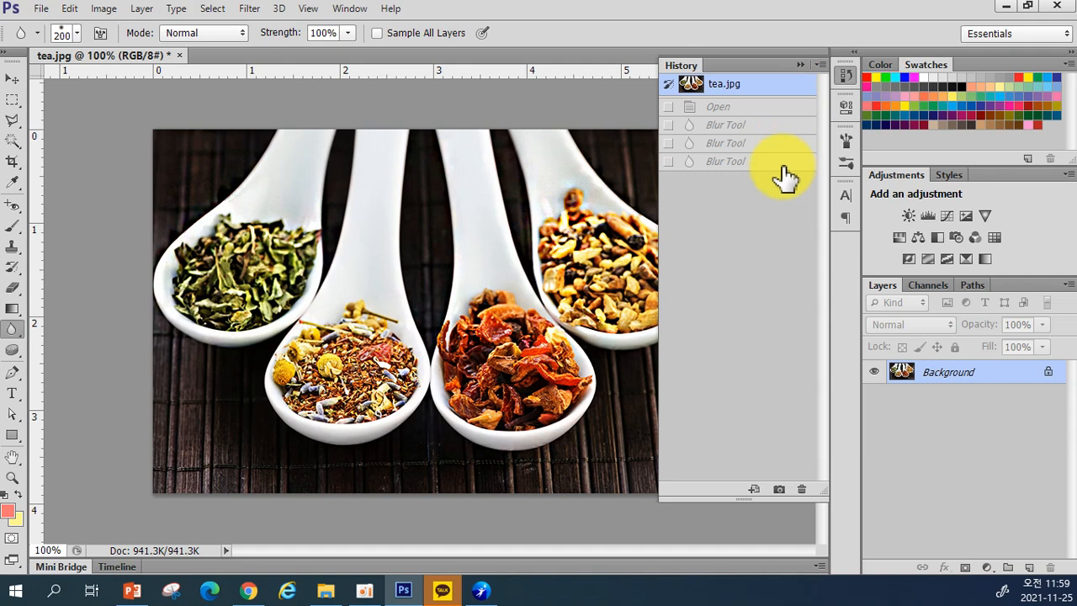
left_click(781, 161)
left_click(800, 65)
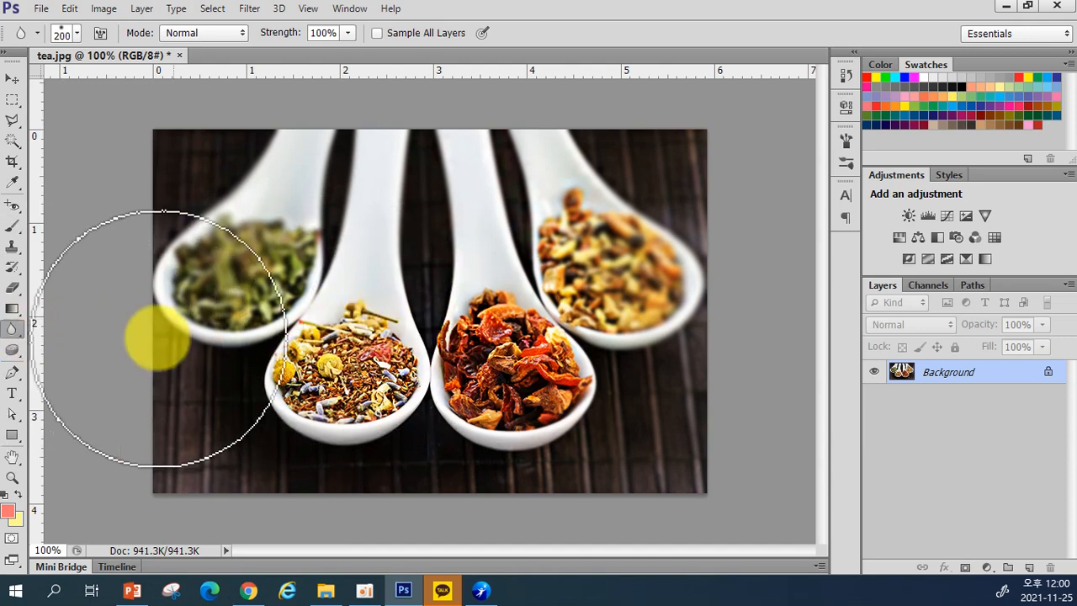
Step: Switch to the Sharpen Tool and sharpen the tea in the middle-left spoon
left_click(15, 330)
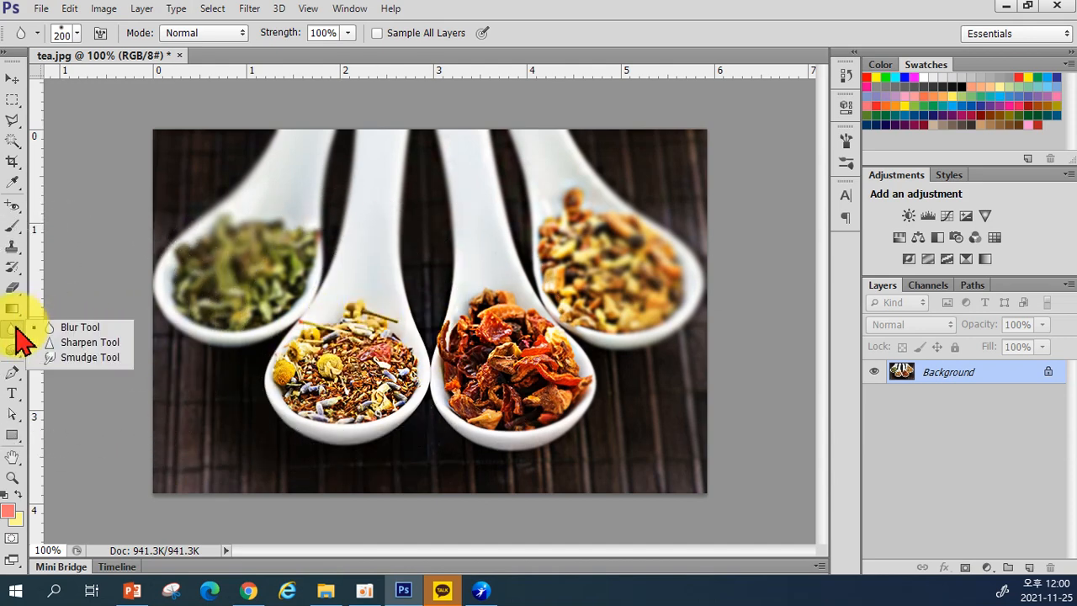
left_click(57, 342)
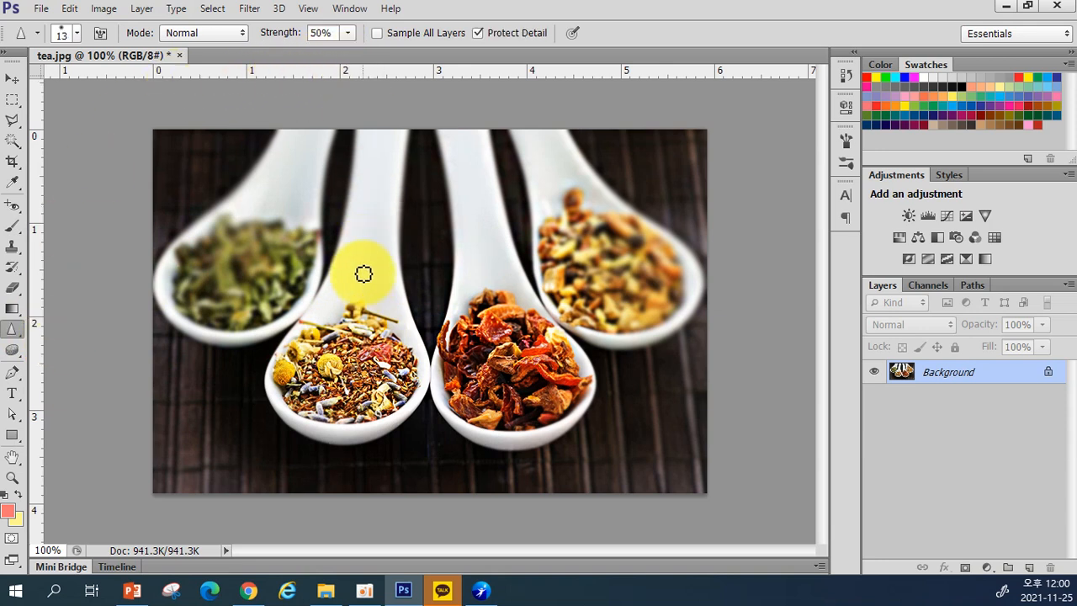
mouse_move(380, 327)
left_mouse_down()
mouse_move(416, 319)
mouse_move(443, 345)
mouse_move(448, 321)
mouse_move(448, 342)
mouse_move(493, 285)
mouse_move(522, 306)
mouse_move(492, 307)
mouse_move(473, 325)
mouse_move(532, 309)
mouse_move(552, 327)
mouse_move(495, 319)
mouse_move(513, 337)
mouse_move(514, 328)
mouse_move(487, 347)
mouse_move(468, 326)
mouse_move(493, 413)
mouse_move(368, 427)
mouse_move(348, 364)
mouse_move(392, 369)
mouse_move(329, 351)
mouse_move(320, 361)
mouse_move(338, 351)
mouse_move(350, 391)
left_mouse_up()
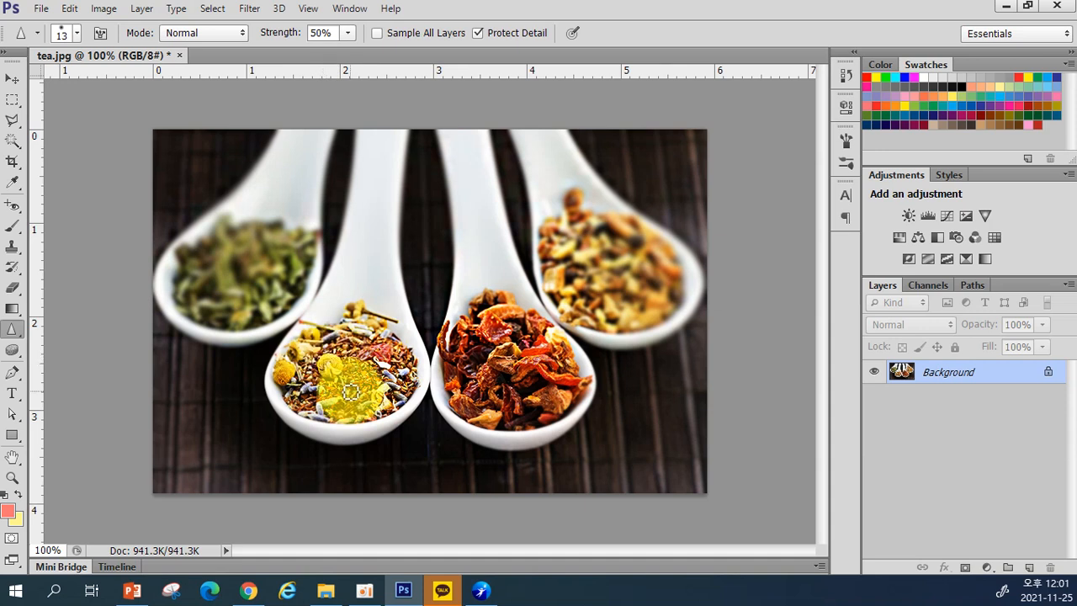
left_click(11, 328)
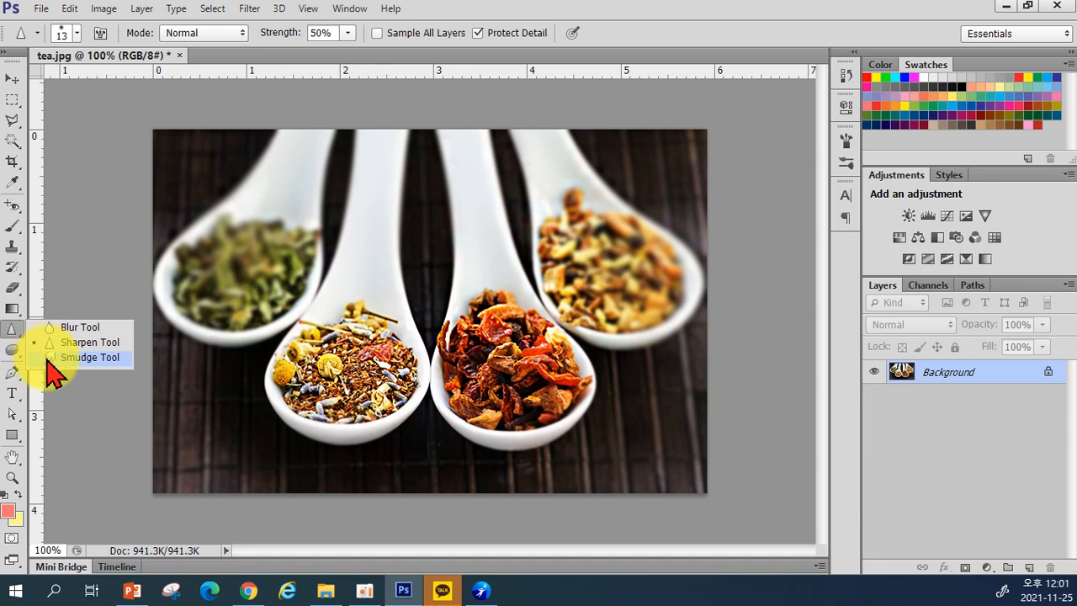
Step: Try two Smudge Tool strokes across the spoon handles, undoing each with Ctrl+Z
left_click(48, 360)
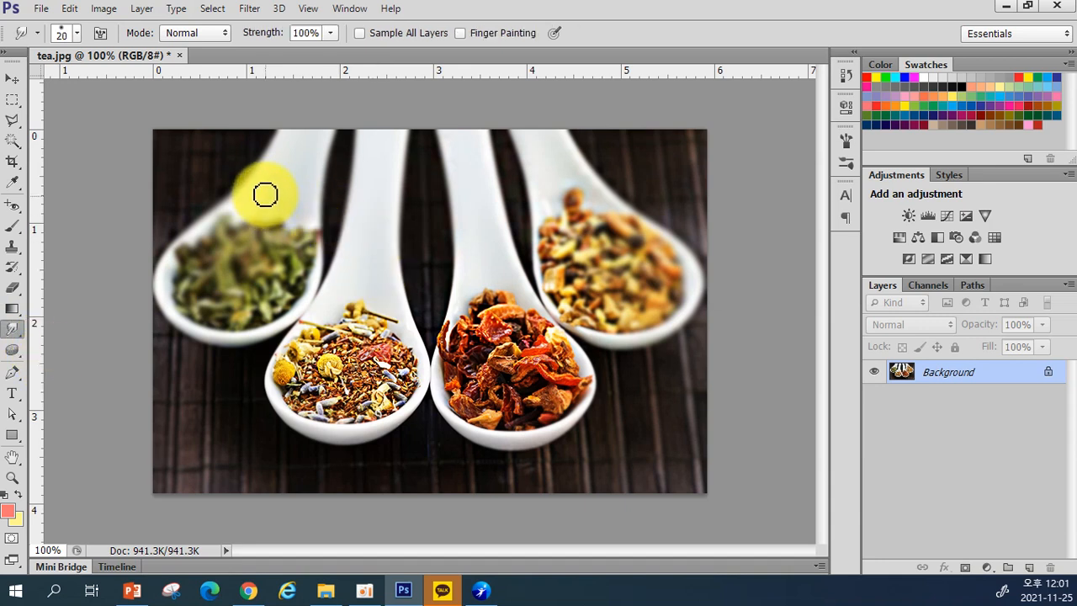
left_click_drag(264, 193, 450, 193)
key("ctrl+z")
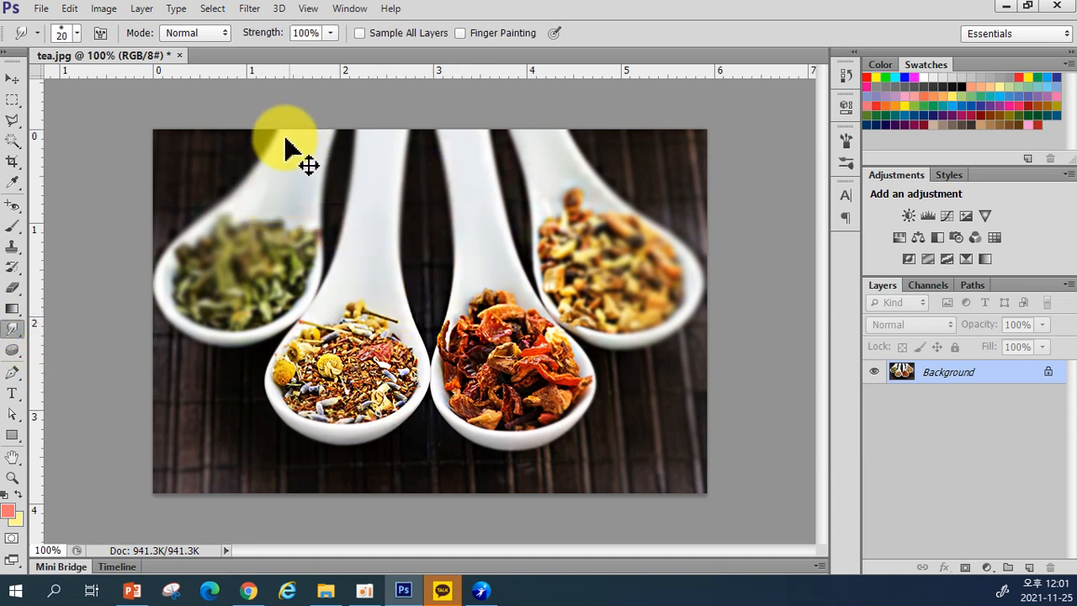
mouse_move(286, 168)
left_mouse_down()
mouse_move(530, 172)
mouse_move(586, 200)
mouse_move(438, 281)
mouse_move(448, 204)
mouse_move(497, 217)
left_mouse_up()
key("ctrl+z")
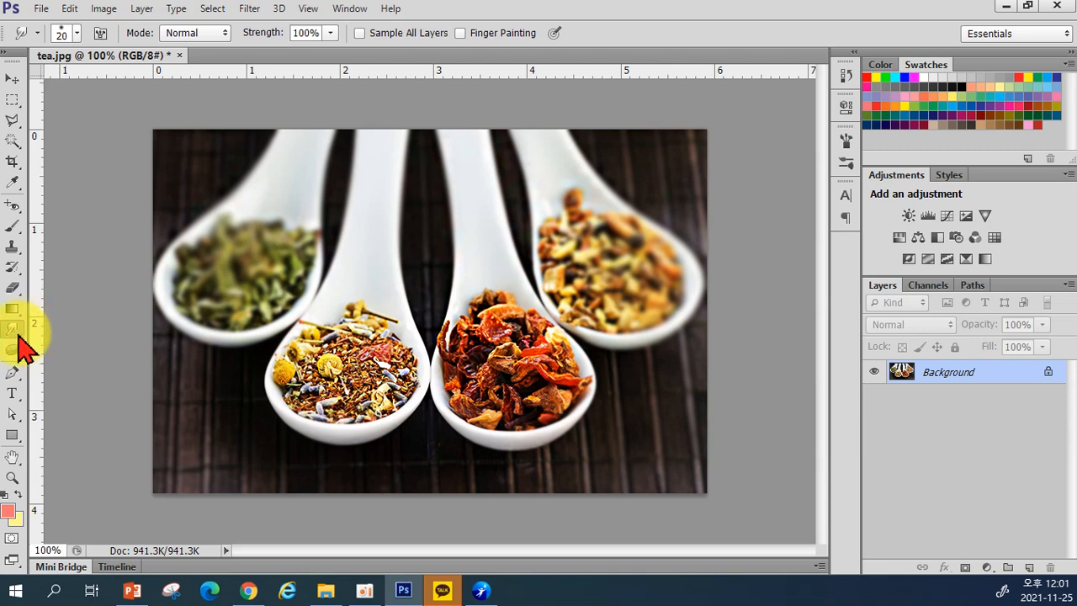
Step: Reselect the Blur Tool and close tea.jpg without saving its changes
left_click(14, 331)
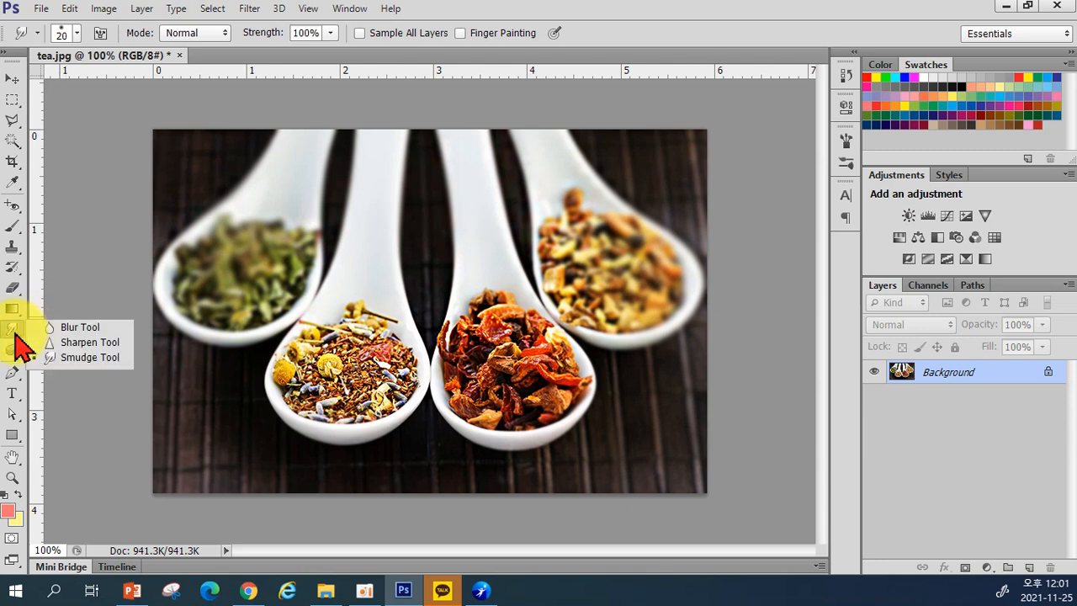
left_click(59, 332)
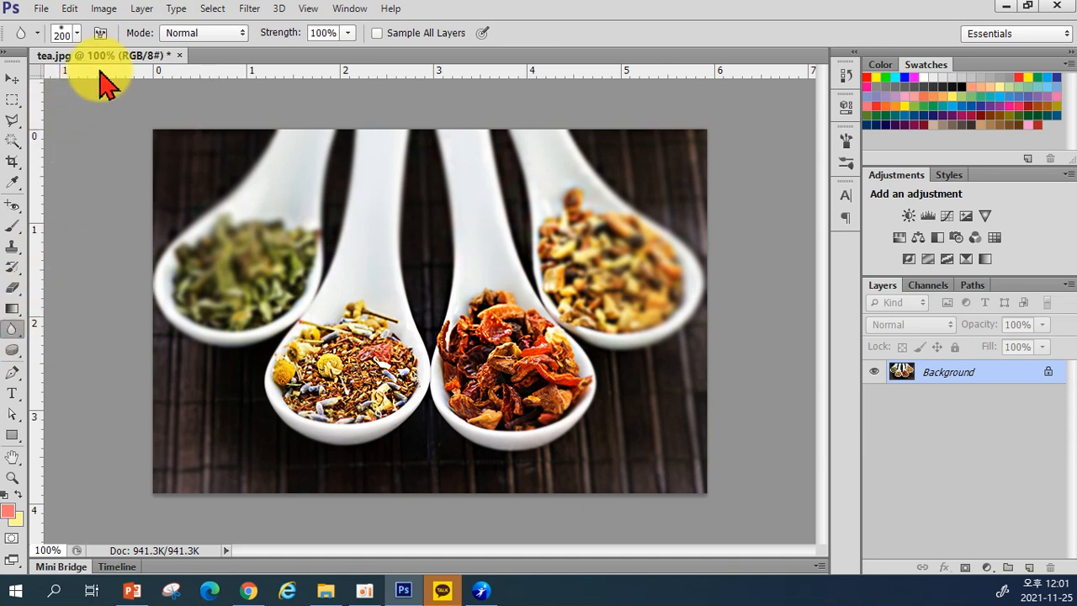
left_click(179, 55)
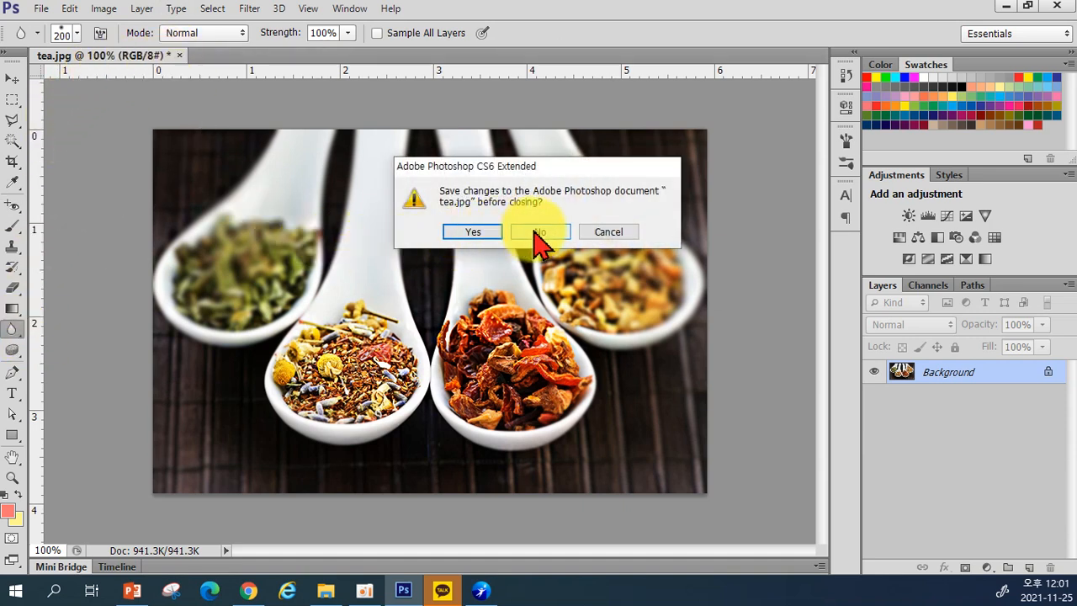
left_click(539, 233)
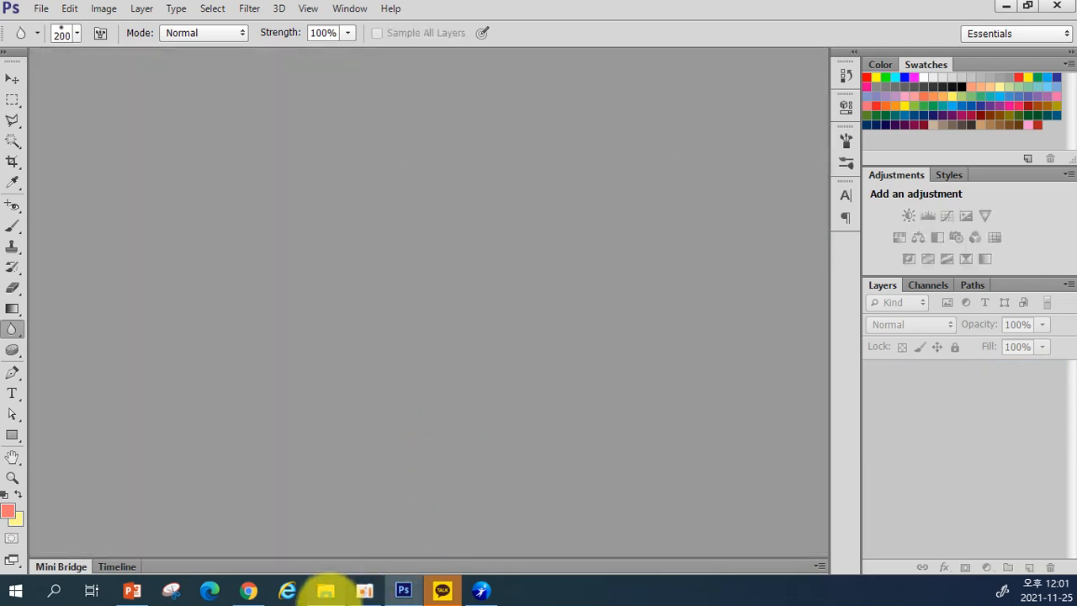
left_click(133, 593)
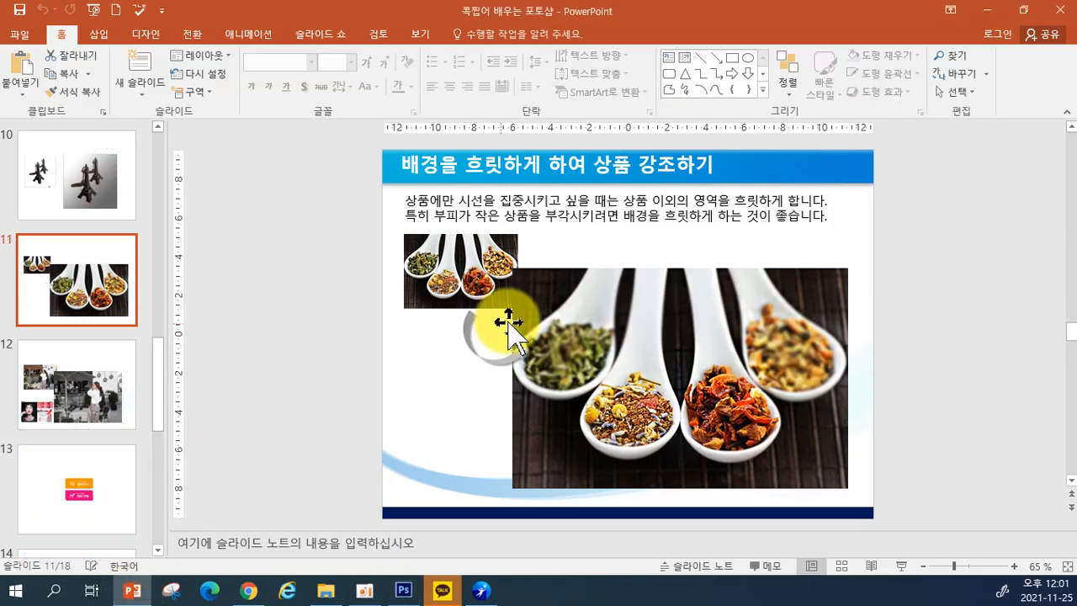
Step: Show PowerPoint slide 12, then bring Chrome forward and maximize it
left_click(109, 410)
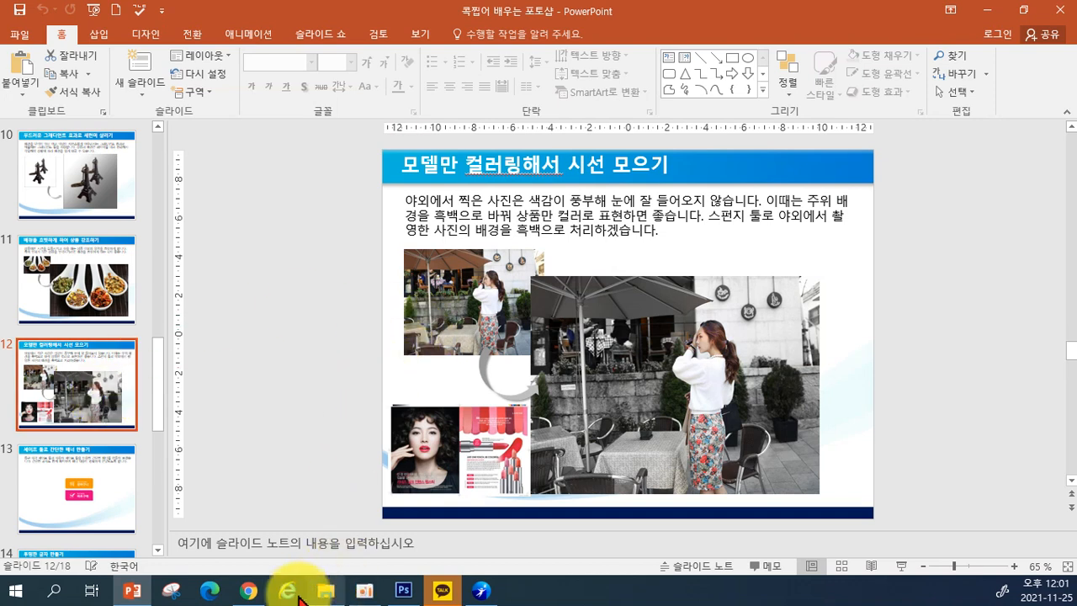
left_click(252, 593)
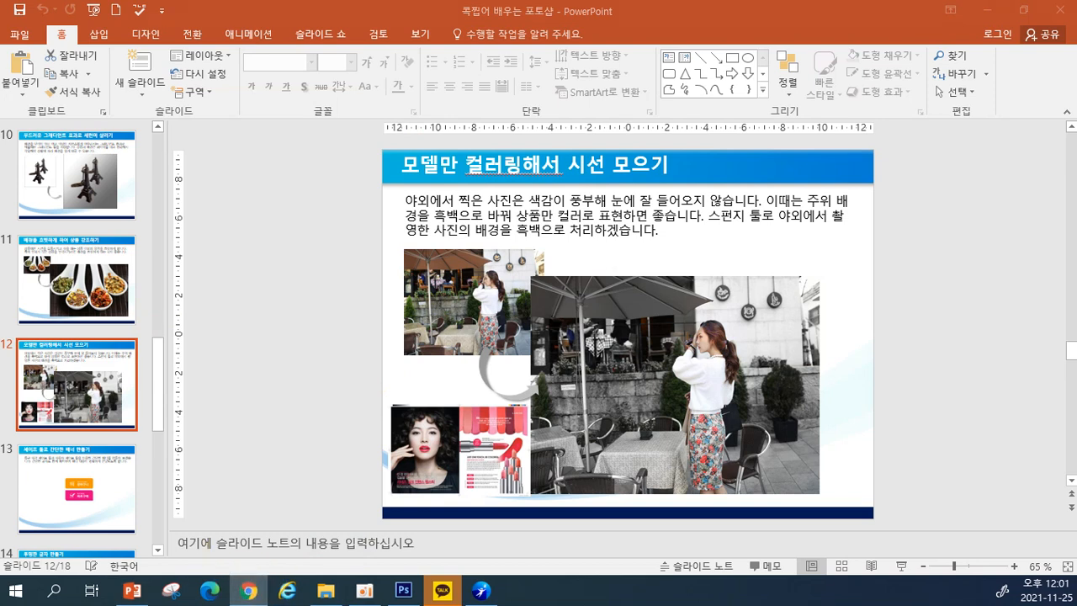
left_click_drag(1, 353, 458, 1)
Step: Scroll through the Galaxy S20 red-ad image results, then minimize Chrome
scroll(898, 502, "down", 3)
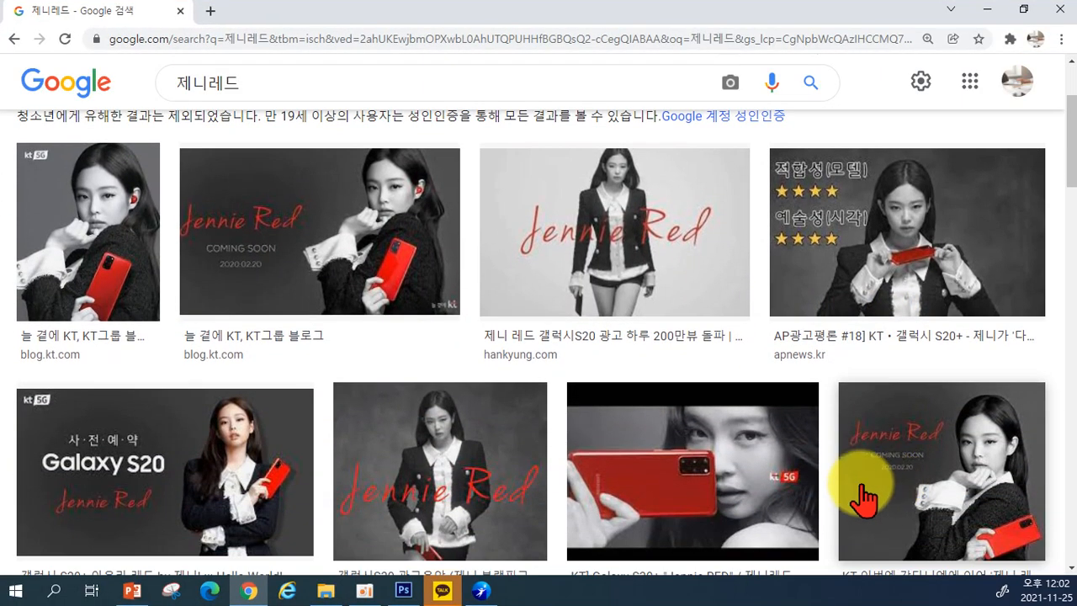
scroll(866, 483, "up", 1)
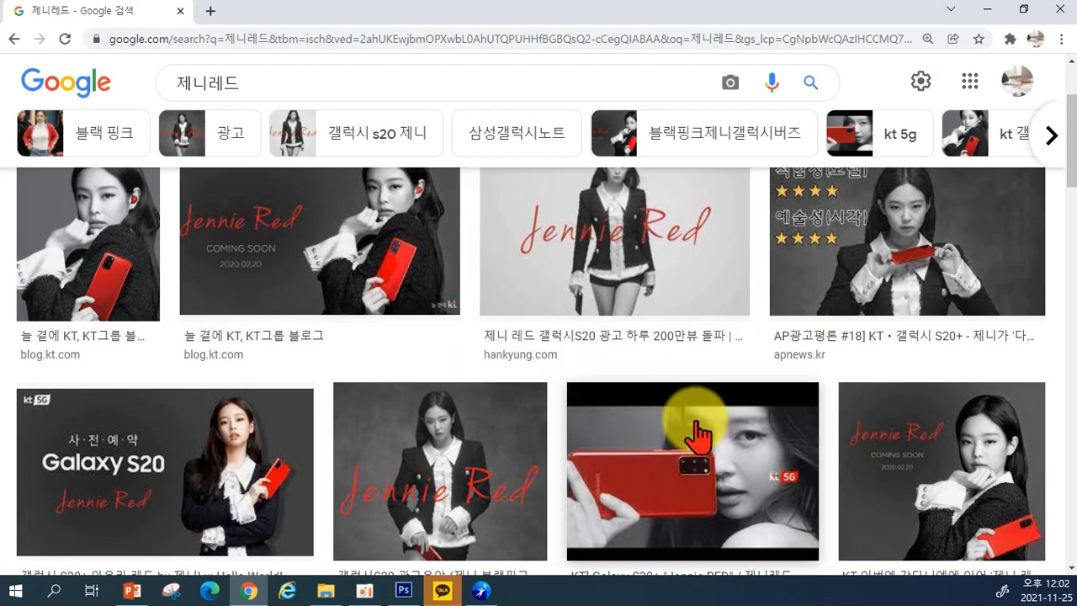
scroll(698, 432, "up", 1)
scroll(812, 486, "down", 2)
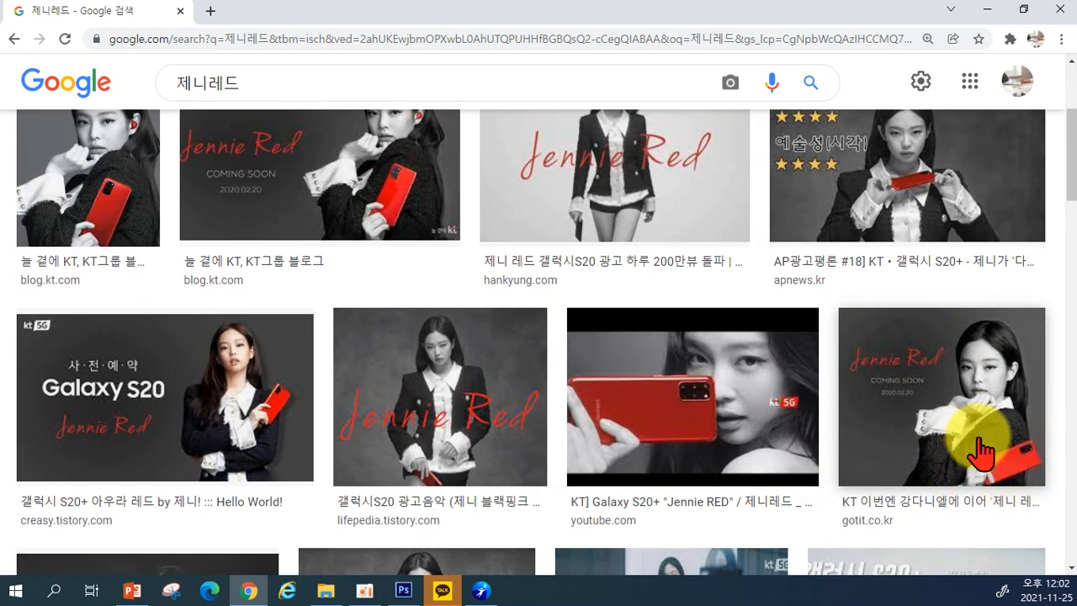
scroll(959, 479, "down", 4)
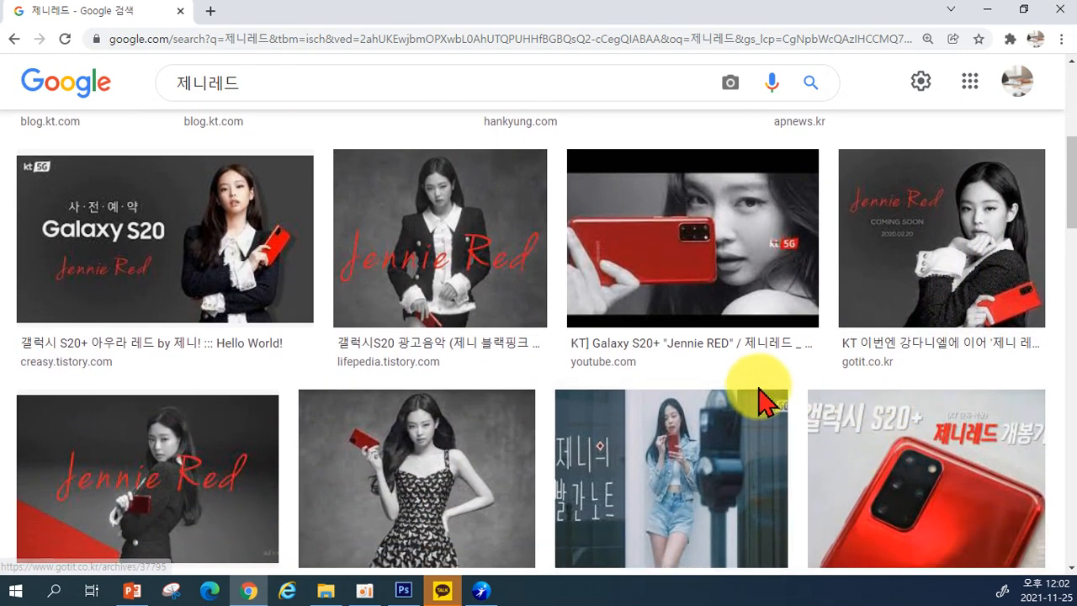
scroll(646, 455, "down", 3)
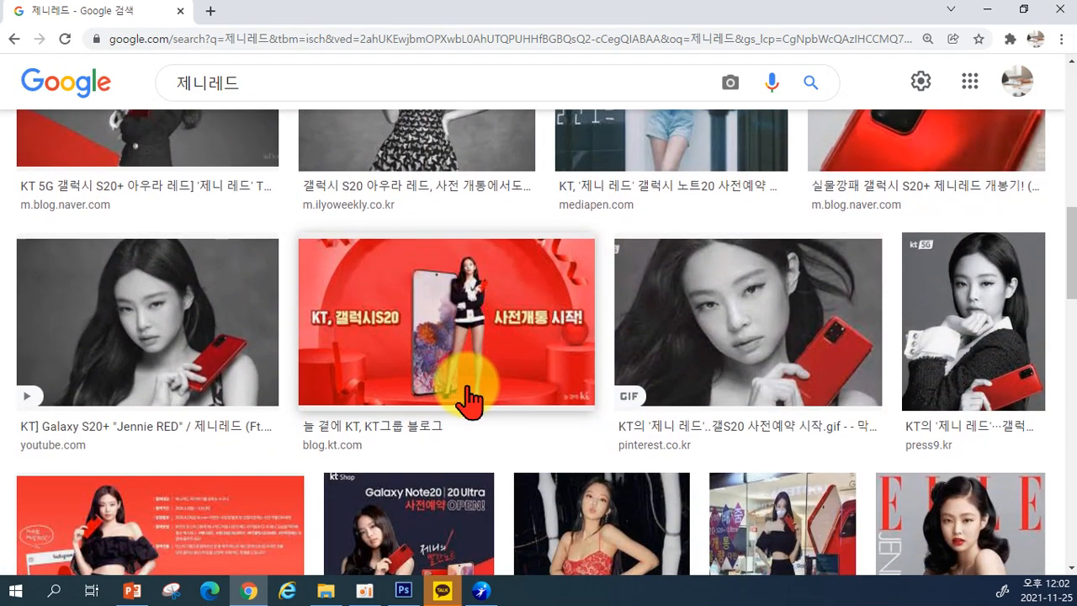
scroll(216, 365, "up", 2)
scroll(204, 360, "up", 5)
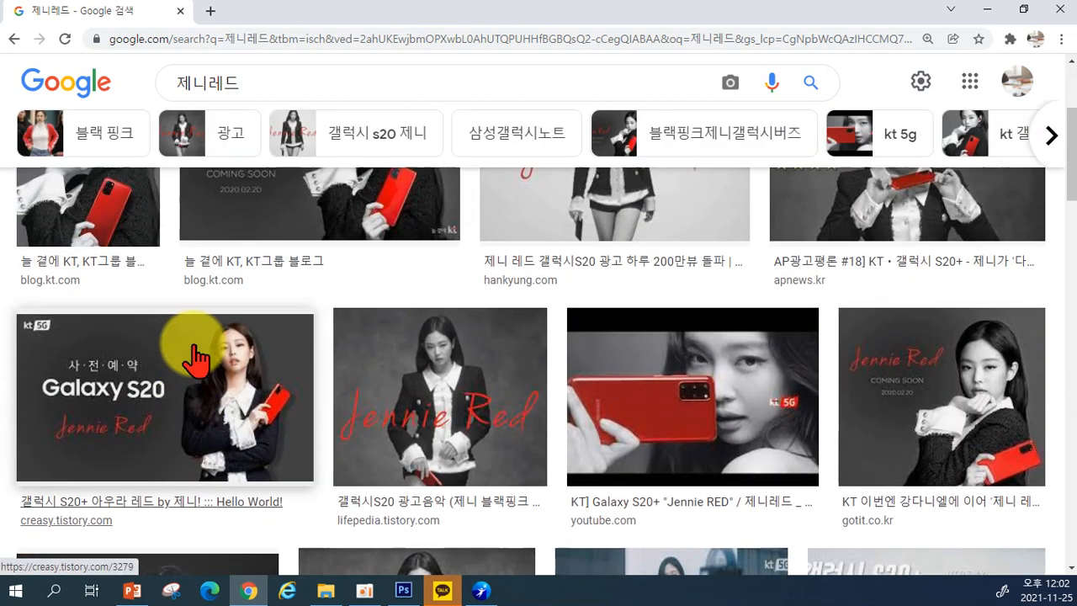
scroll(497, 501, "up", 2)
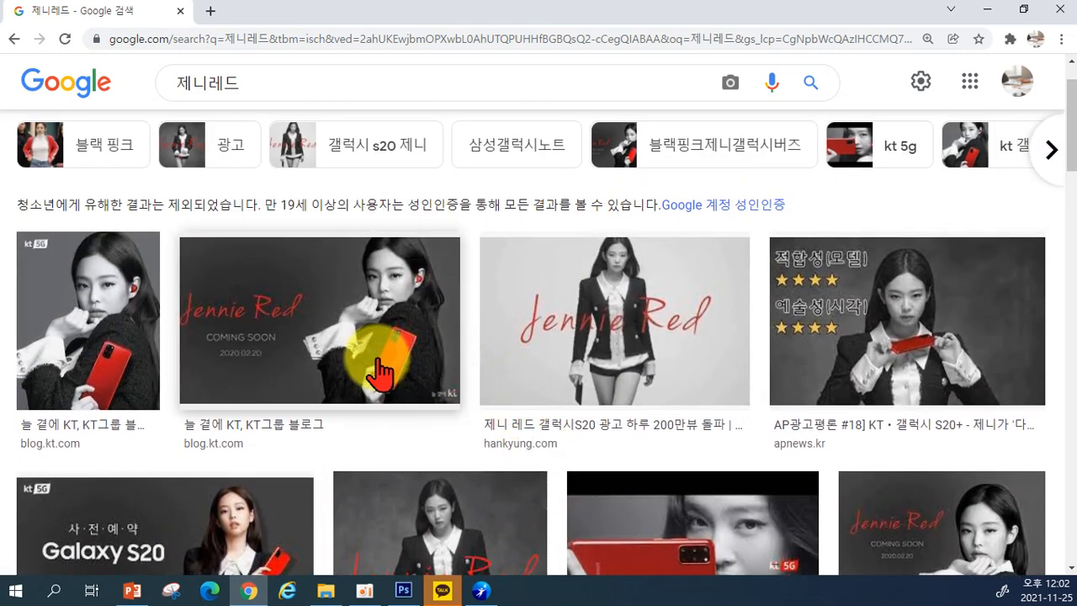
left_click(987, 10)
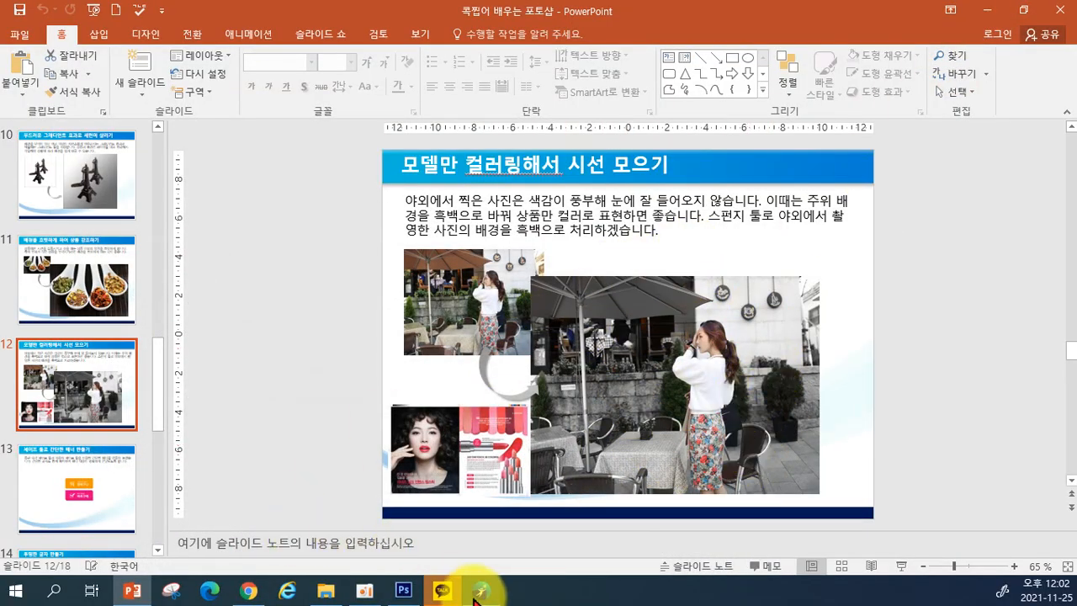
Step: Back in Photoshop, open Sponge.jpg and select the Sponge Tool
left_click(404, 589)
double_click(215, 222)
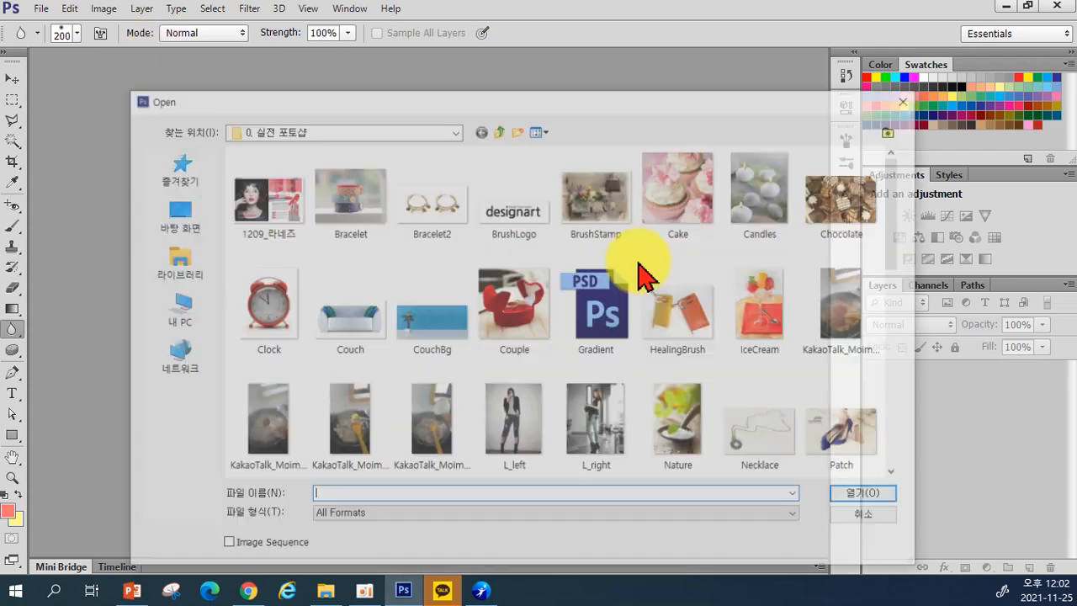
scroll(648, 332, "down", 2)
scroll(647, 332, "down", 2)
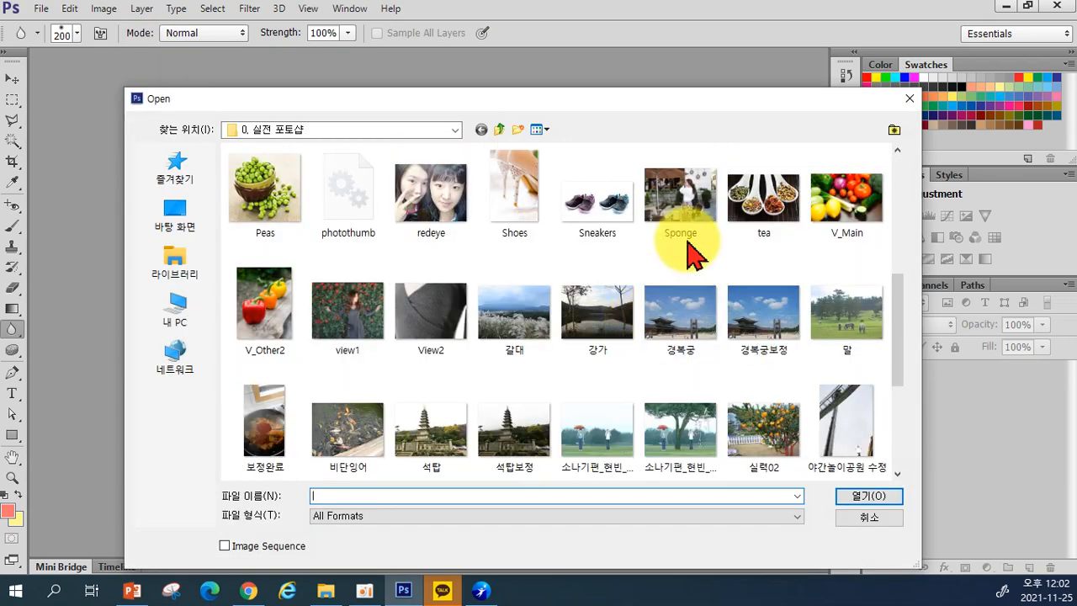
double_click(678, 187)
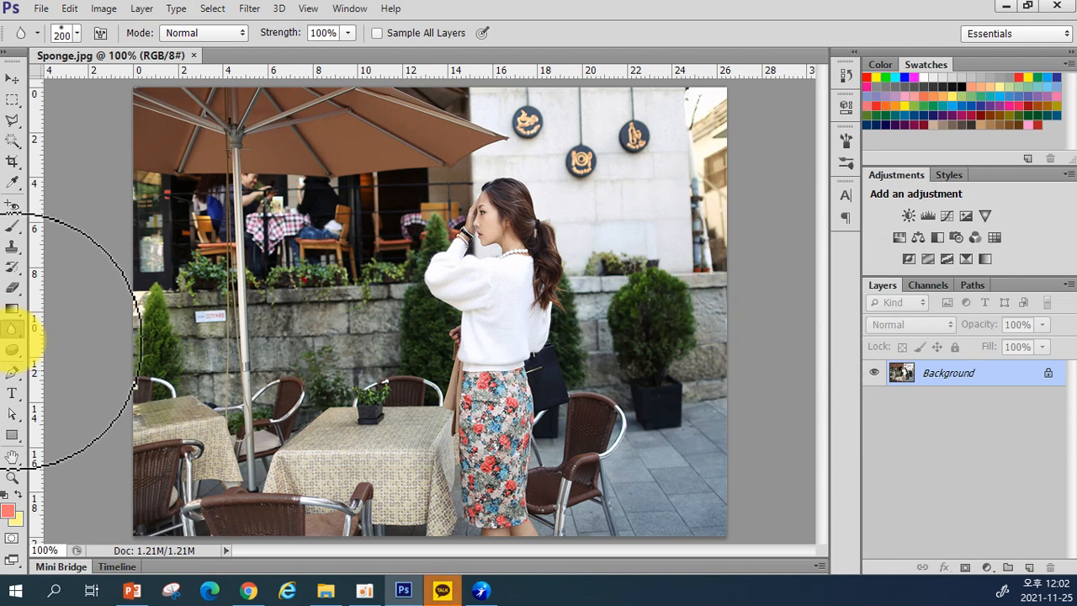
left_click(19, 348)
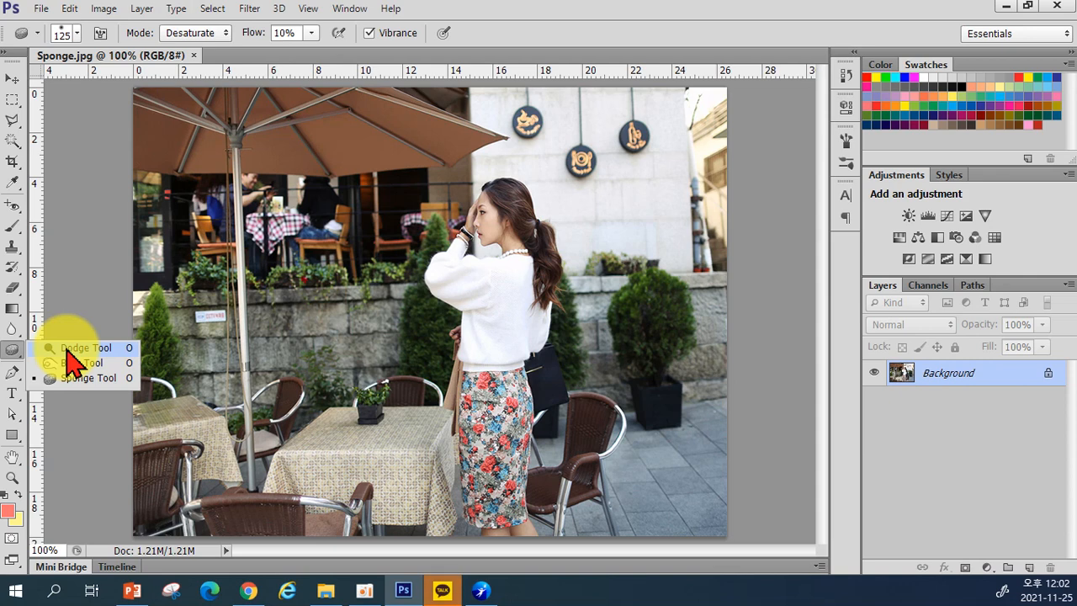
Step: Set the Dodge Tool to 10% exposure with a 30 px brush and lighten the woman's face
left_click(69, 350)
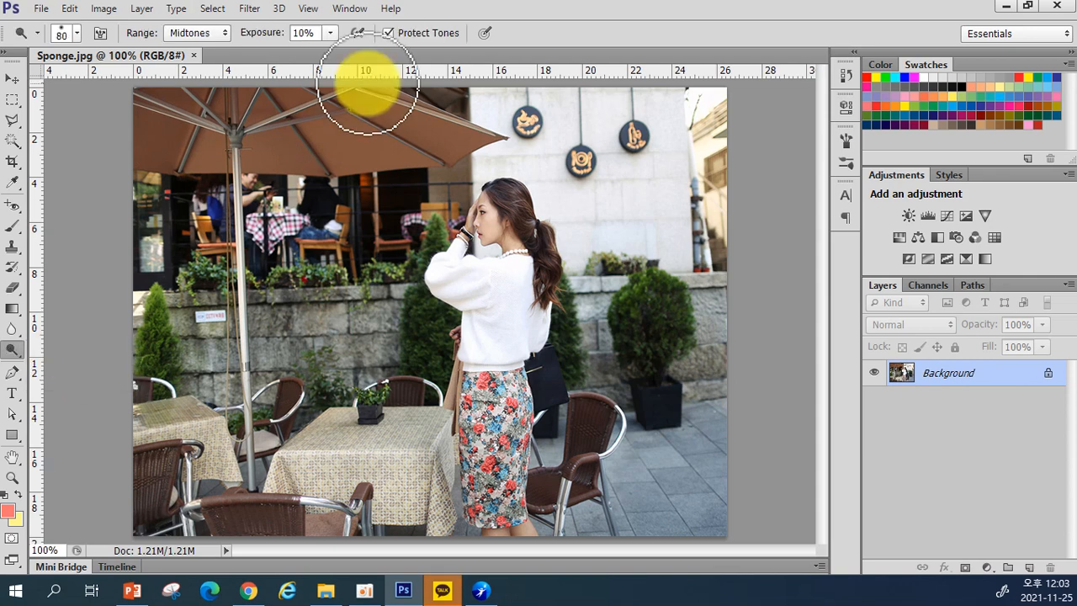
left_click(331, 34)
left_click_drag(332, 53, 335, 52)
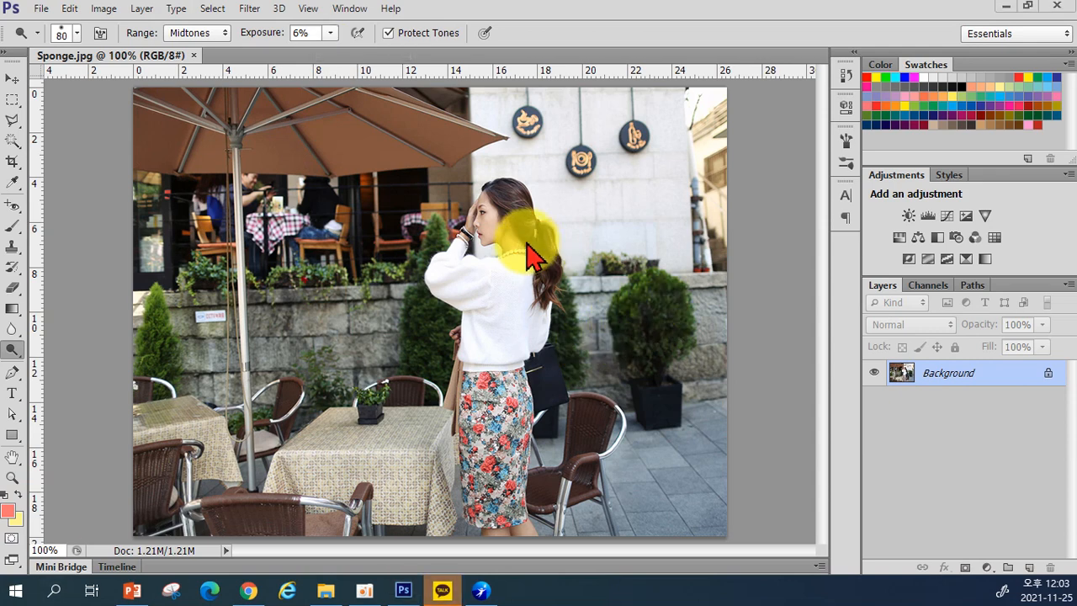
left_click(331, 35)
left_click_drag(330, 52, 335, 52)
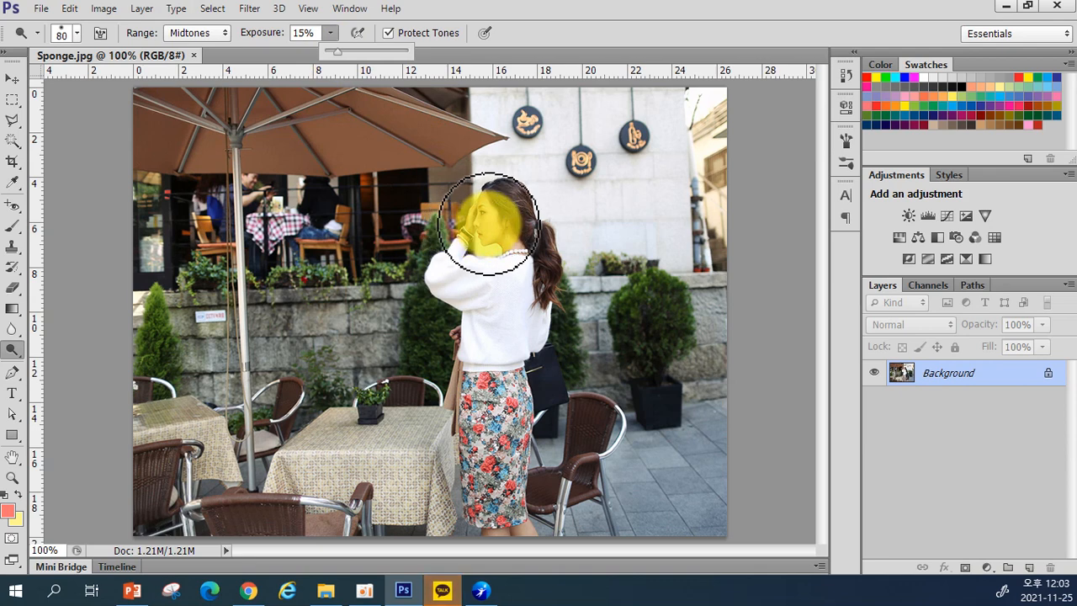
key("bracketleft")
key("bracketleft")
key("bracketleft")
key("bracketleft")
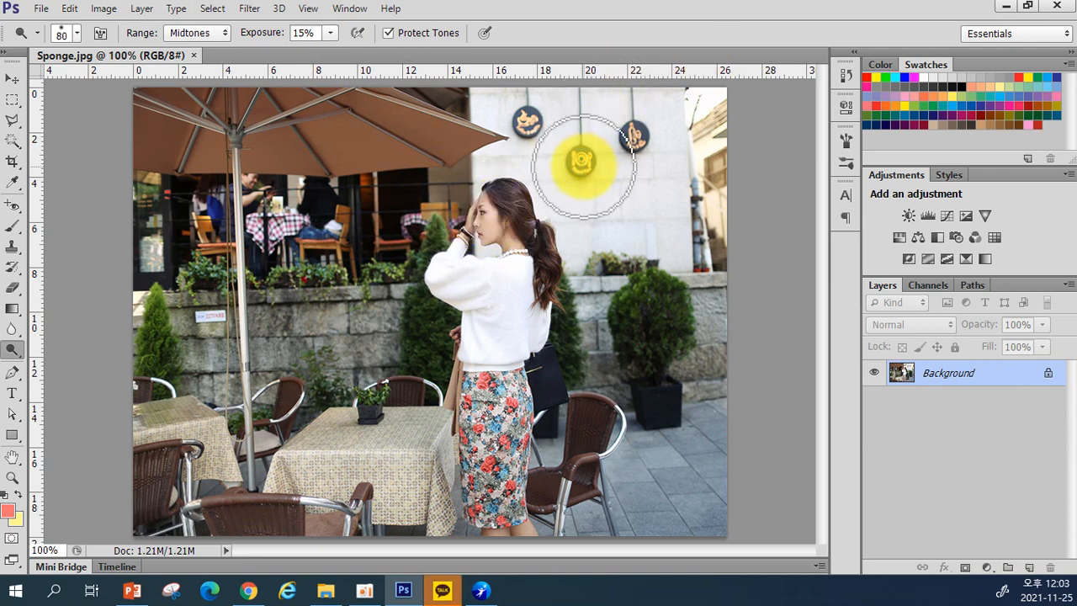
key("bracketleft")
mouse_move(480, 205)
left_mouse_down()
mouse_move(490, 239)
mouse_move(486, 210)
mouse_move(519, 250)
mouse_move(511, 236)
mouse_move(514, 248)
mouse_move(500, 231)
mouse_move(464, 228)
mouse_move(472, 231)
mouse_move(478, 202)
mouse_move(484, 218)
mouse_move(484, 196)
mouse_move(512, 427)
mouse_move(538, 488)
mouse_move(519, 522)
mouse_move(496, 532)
mouse_move(524, 539)
mouse_move(487, 536)
mouse_move(519, 534)
mouse_move(490, 521)
left_mouse_up()
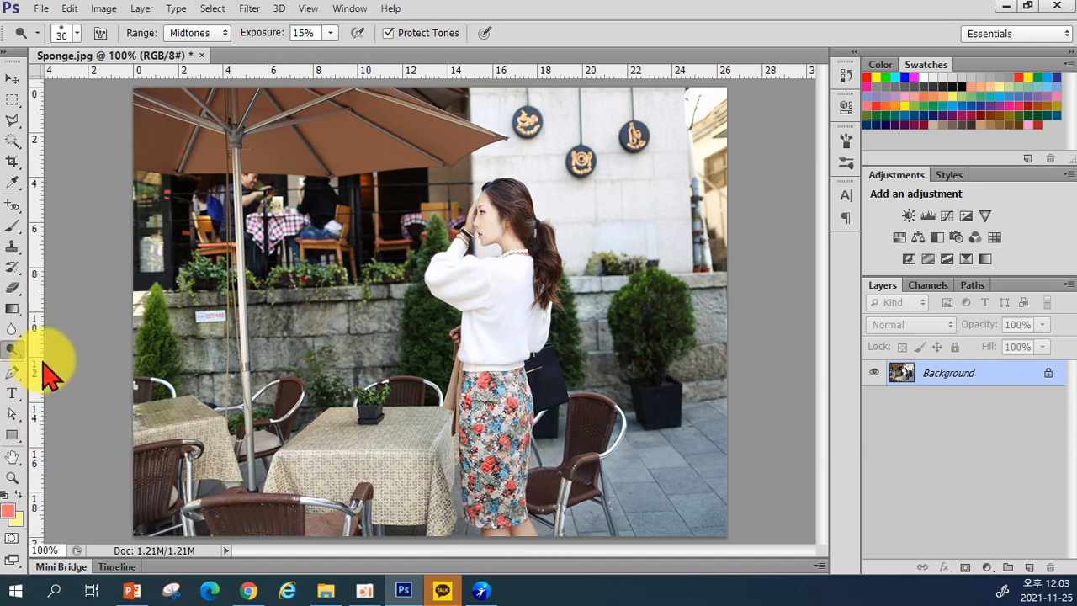
Step: Raise dodge exposure to 23% and lighten the woman's hair
left_click(331, 37)
left_click_drag(335, 52, 340, 50)
mouse_move(471, 211)
left_mouse_down()
mouse_move(488, 192)
mouse_move(485, 216)
mouse_move(517, 248)
mouse_move(468, 225)
mouse_move(464, 241)
mouse_move(505, 510)
mouse_move(490, 524)
mouse_move(521, 536)
mouse_move(486, 529)
mouse_move(495, 534)
mouse_move(449, 373)
mouse_move(425, 228)
mouse_move(321, 345)
mouse_move(95, 314)
mouse_move(12, 360)
left_mouse_up()
left_click(12, 352)
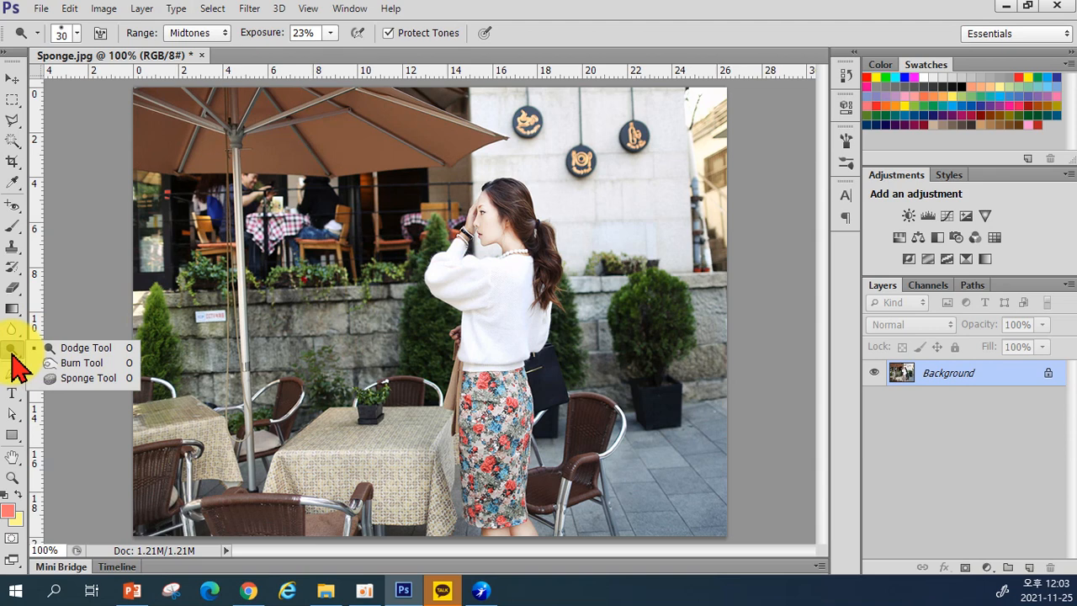
Step: Select the Burn Tool, set exposure to 17%, and shrink the brush to 35 px
left_click(80, 362)
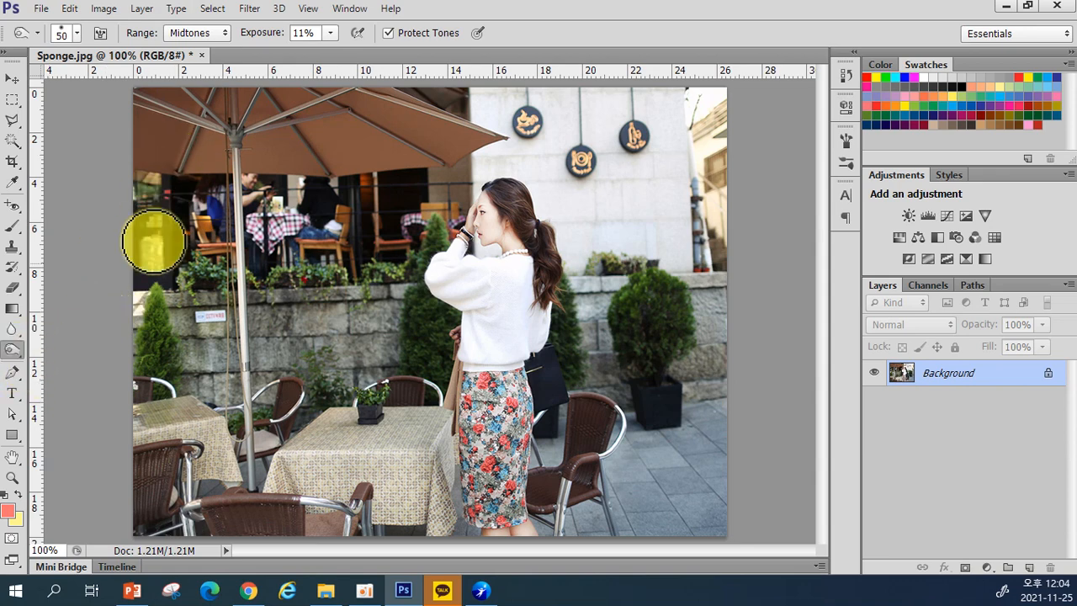
left_click(330, 33)
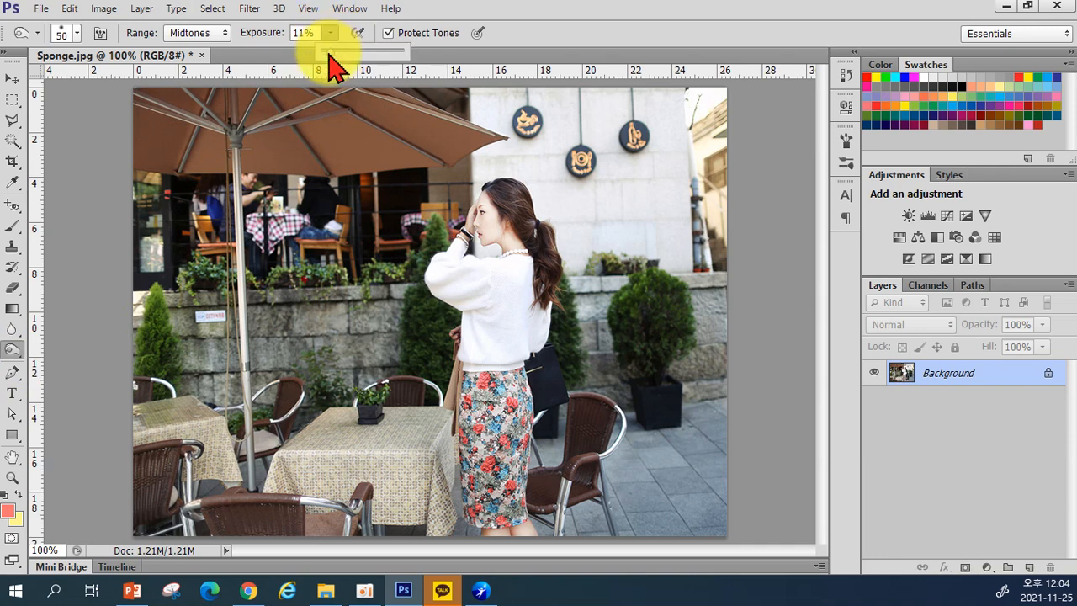
left_click_drag(331, 52, 407, 47)
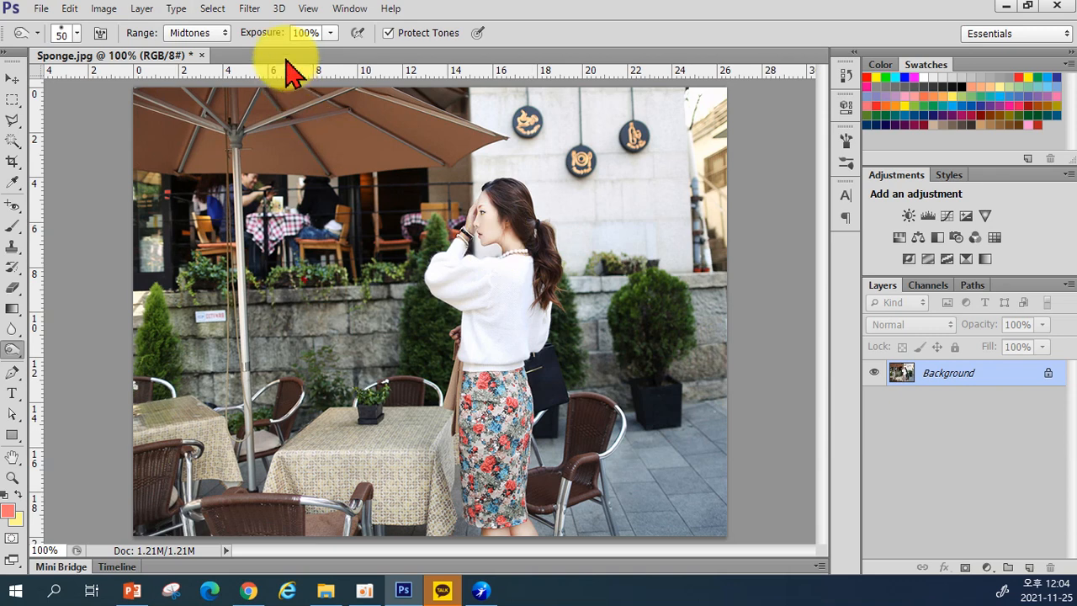
left_click_drag(330, 35, 269, 57)
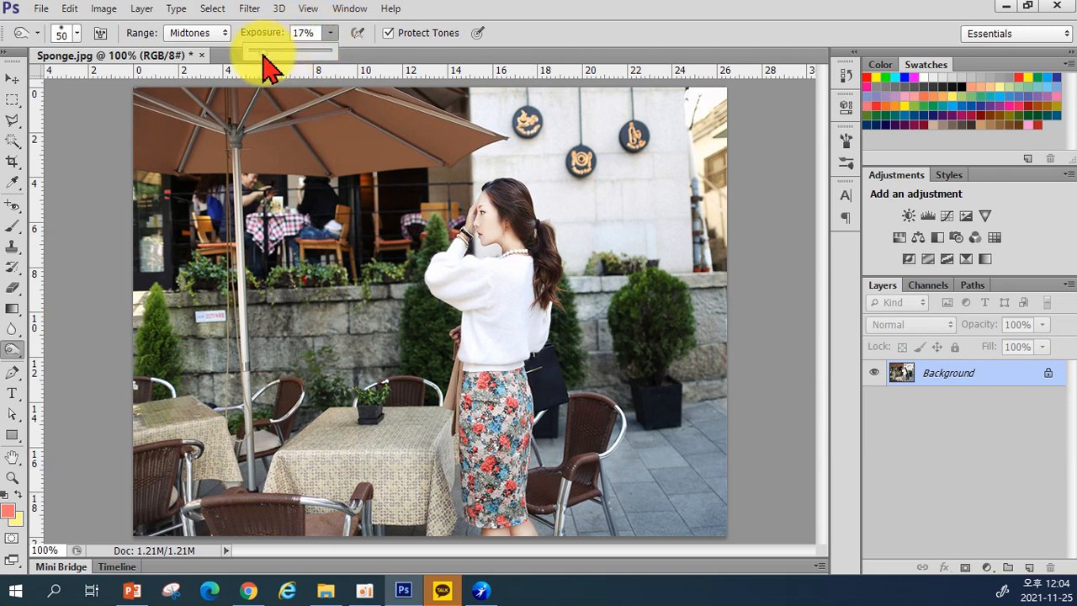
key("[")
key("[")
key("[")
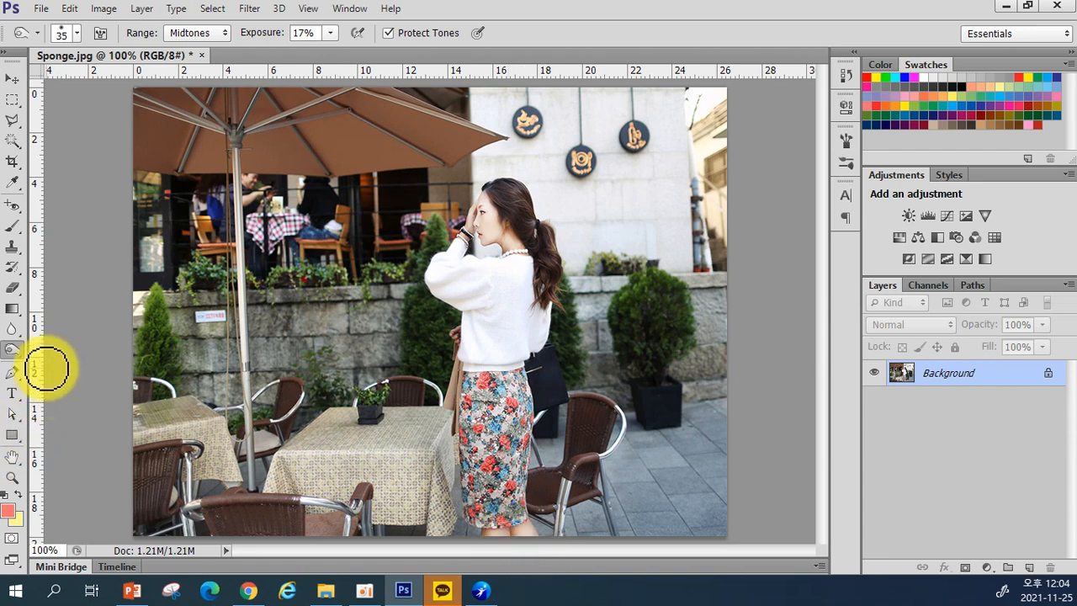
left_click(14, 350)
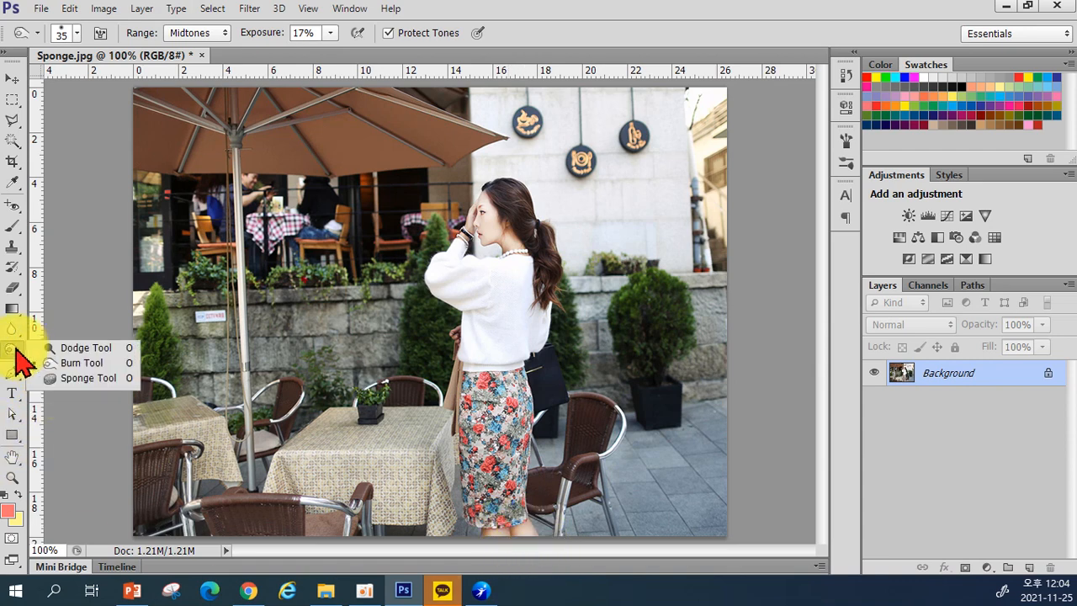
Step: Select the Sponge Tool in Desaturate mode and try two light strokes over the photo
left_click(85, 378)
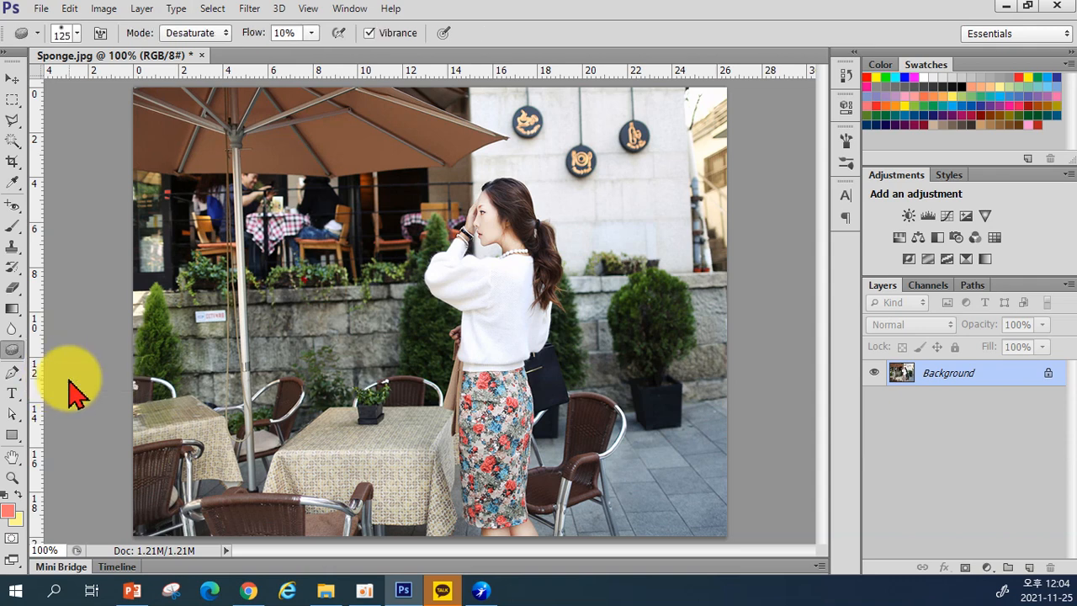
left_click(179, 37)
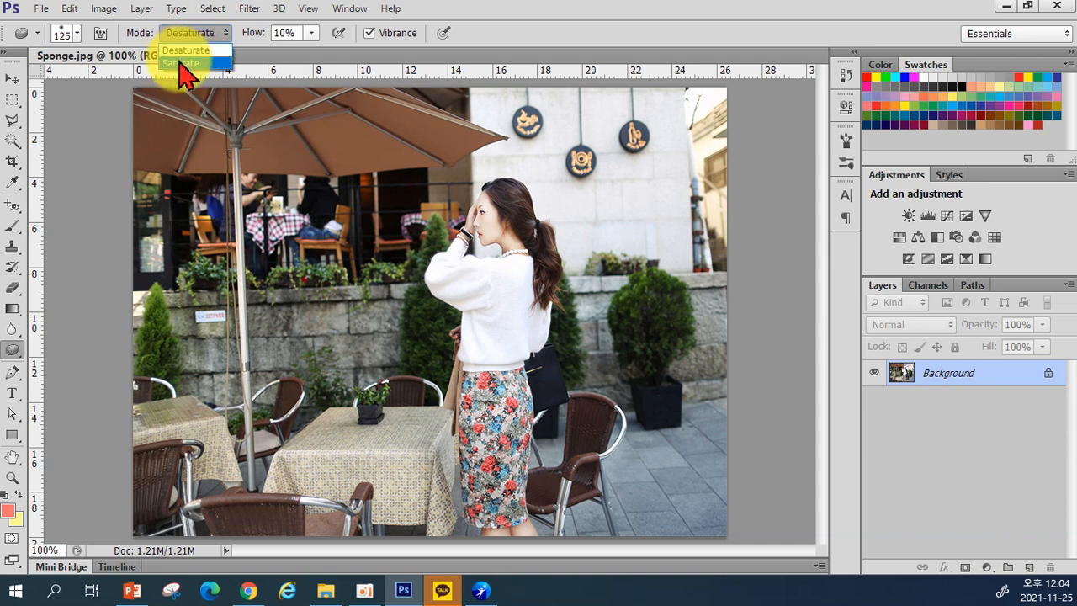
left_click(182, 52)
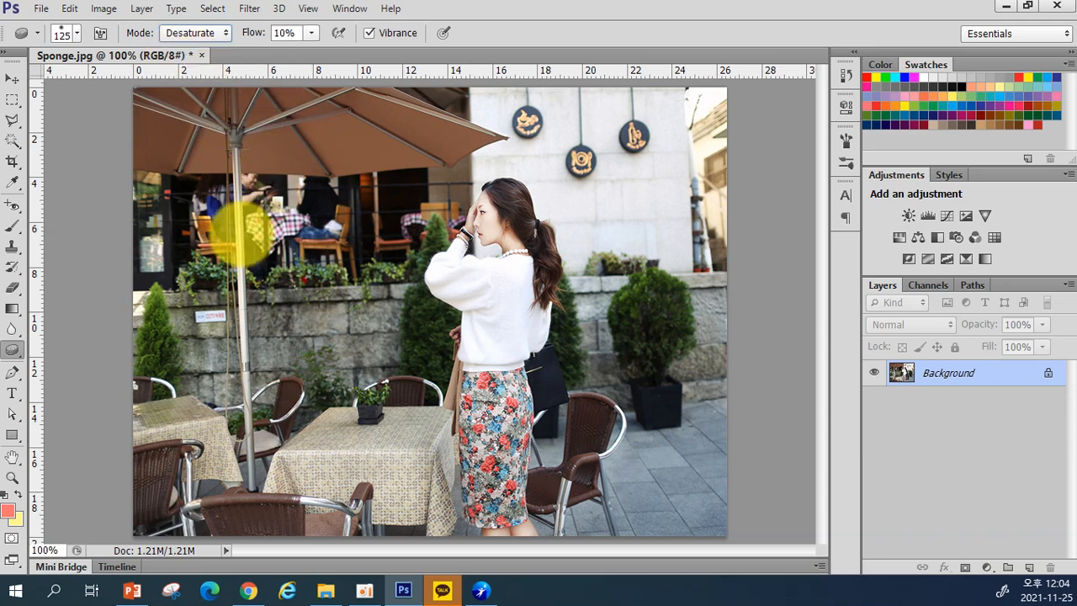
mouse_move(627, 441)
left_mouse_down()
mouse_move(539, 534)
mouse_move(486, 504)
mouse_move(481, 329)
mouse_move(499, 288)
mouse_move(529, 441)
mouse_move(512, 520)
mouse_move(633, 556)
left_mouse_up()
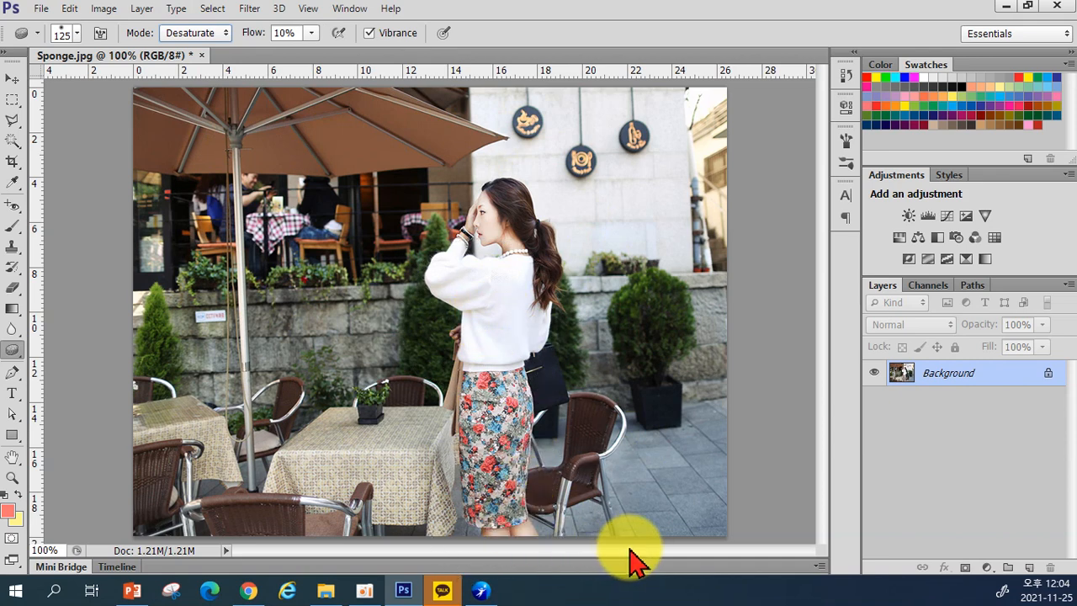
mouse_move(632, 557)
left_mouse_down()
mouse_move(580, 226)
mouse_move(567, 397)
mouse_move(487, 505)
mouse_move(502, 347)
mouse_move(519, 480)
mouse_move(469, 510)
mouse_move(445, 429)
mouse_move(376, 558)
mouse_move(361, 533)
mouse_move(348, 269)
mouse_move(217, 59)
left_mouse_up()
Step: Keep Desaturate mode and raise the sponge Flow to 100%
left_click(190, 36)
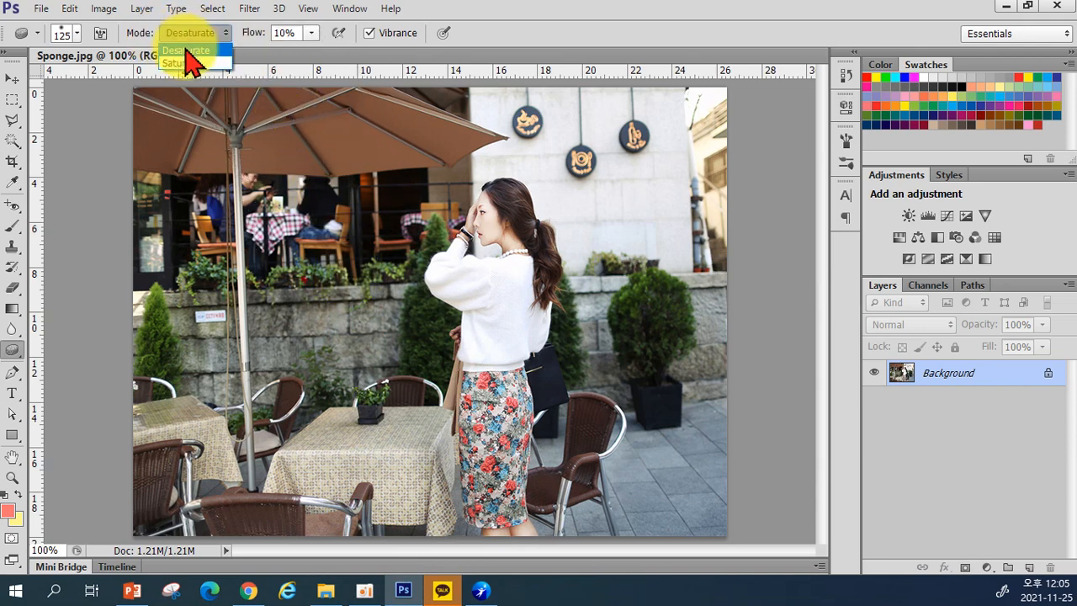
left_click(187, 52)
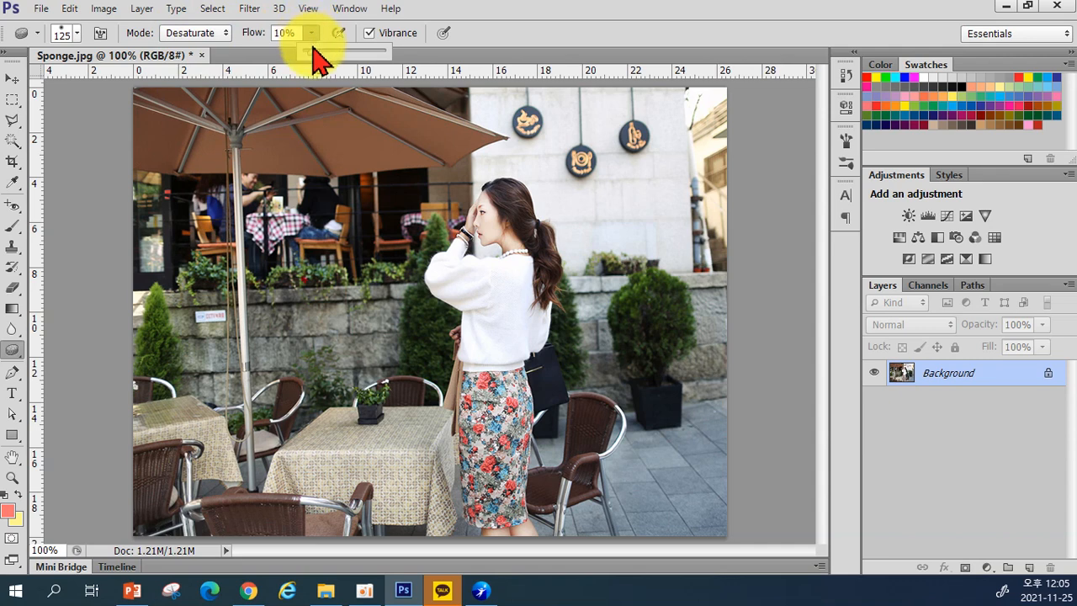
left_click_drag(312, 57, 383, 54)
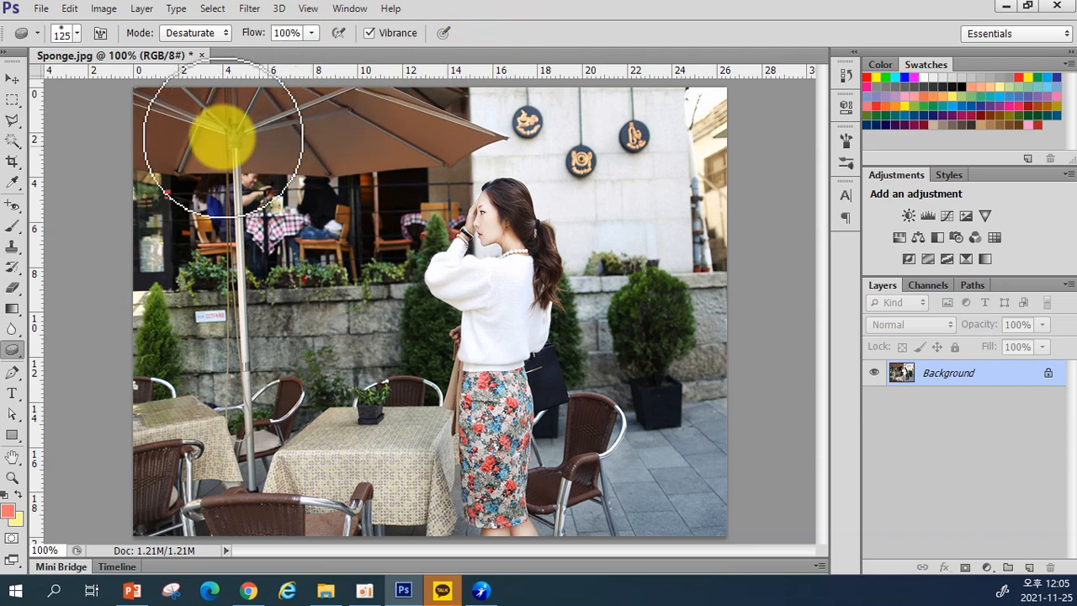
Step: Desaturate the umbrella, café interior, left bushes and wall, and right-side building, resizing the brush 45–150 px
mouse_move(156, 133)
left_mouse_down()
mouse_move(201, 195)
mouse_move(177, 221)
mouse_move(184, 132)
mouse_move(158, 95)
mouse_move(169, 201)
mouse_move(197, 207)
mouse_move(199, 225)
mouse_move(154, 187)
mouse_move(130, 330)
mouse_move(129, 294)
mouse_move(137, 453)
mouse_move(172, 500)
mouse_move(211, 414)
mouse_move(221, 412)
mouse_move(158, 503)
mouse_move(186, 508)
mouse_move(252, 430)
mouse_move(257, 484)
mouse_move(169, 507)
mouse_move(236, 504)
mouse_move(218, 511)
mouse_move(227, 370)
mouse_move(213, 368)
mouse_move(160, 508)
mouse_move(249, 216)
mouse_move(263, 125)
mouse_move(217, 253)
mouse_move(270, 217)
mouse_move(275, 251)
mouse_move(286, 139)
mouse_move(285, 221)
mouse_move(299, 182)
mouse_move(328, 155)
mouse_move(315, 182)
mouse_move(342, 326)
mouse_move(389, 370)
mouse_move(399, 413)
mouse_move(390, 486)
mouse_move(256, 458)
mouse_move(310, 165)
mouse_move(337, 110)
mouse_move(492, 92)
mouse_move(465, 96)
mouse_move(536, 108)
mouse_move(449, 115)
mouse_move(465, 139)
mouse_move(468, 130)
mouse_move(412, 123)
mouse_move(396, 185)
mouse_move(394, 172)
mouse_move(313, 173)
mouse_move(352, 170)
mouse_move(362, 182)
mouse_move(443, 147)
mouse_move(462, 150)
mouse_move(357, 259)
mouse_move(370, 260)
mouse_move(377, 215)
left_mouse_up()
key("bracketleft")
key("bracketleft")
key("bracketleft")
key("bracketleft")
key("bracketleft")
key("bracketleft")
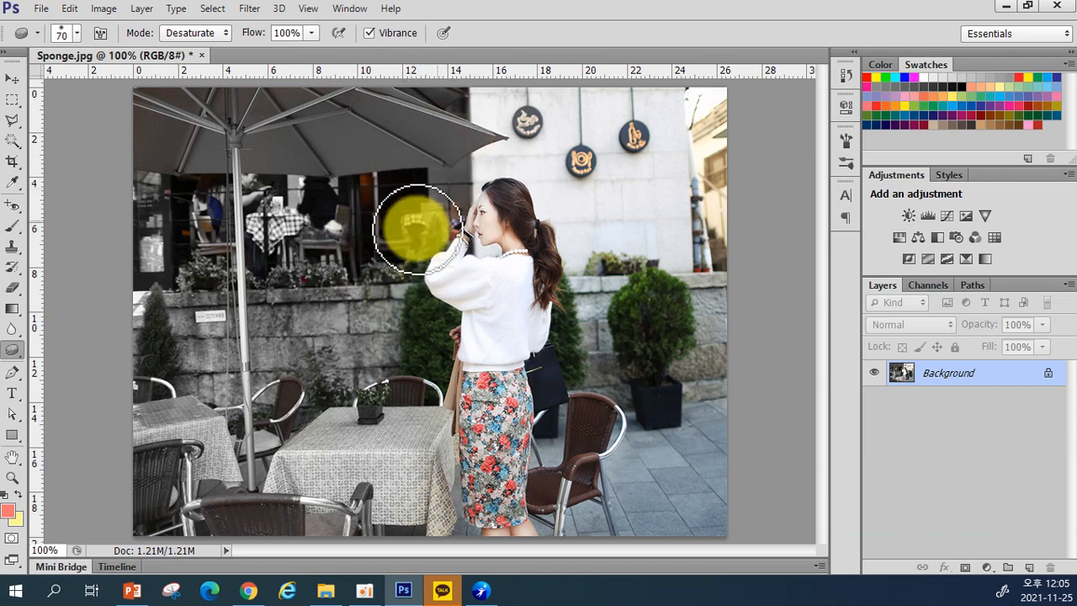
key("bracketleft")
mouse_move(426, 206)
left_mouse_down()
mouse_move(432, 231)
mouse_move(384, 314)
mouse_move(405, 346)
mouse_move(433, 320)
mouse_move(408, 301)
mouse_move(409, 361)
mouse_move(426, 387)
mouse_move(426, 372)
mouse_move(365, 418)
mouse_move(368, 442)
mouse_move(371, 275)
mouse_move(444, 316)
mouse_move(409, 244)
mouse_move(432, 233)
mouse_move(456, 168)
mouse_move(430, 200)
mouse_move(428, 231)
mouse_move(420, 221)
mouse_move(445, 171)
mouse_move(457, 197)
mouse_move(440, 228)
mouse_move(446, 174)
mouse_move(547, 131)
left_mouse_up()
key("bracketright")
key("bracketright")
key("bracketright")
key("bracketright")
mouse_move(678, 138)
left_mouse_down()
mouse_move(673, 57)
mouse_move(686, 160)
mouse_move(713, 205)
mouse_move(706, 267)
mouse_move(616, 130)
mouse_move(652, 224)
mouse_move(650, 300)
mouse_move(613, 151)
mouse_move(581, 116)
mouse_move(612, 127)
mouse_move(574, 107)
mouse_move(590, 134)
mouse_move(560, 119)
mouse_move(693, 380)
mouse_move(689, 346)
mouse_move(681, 405)
mouse_move(661, 399)
mouse_move(640, 300)
mouse_move(631, 388)
mouse_move(615, 402)
mouse_move(605, 290)
mouse_move(590, 320)
mouse_move(650, 381)
mouse_move(684, 452)
mouse_move(708, 440)
mouse_move(700, 552)
mouse_move(638, 551)
mouse_move(623, 497)
mouse_move(593, 508)
mouse_move(595, 488)
mouse_move(567, 443)
mouse_move(566, 503)
mouse_move(578, 494)
mouse_move(562, 502)
mouse_move(576, 511)
mouse_move(567, 461)
mouse_move(555, 478)
mouse_move(570, 424)
mouse_move(599, 397)
mouse_move(575, 301)
mouse_move(626, 375)
mouse_move(644, 244)
left_mouse_up()
Step: Remove an accidentally added horizontal guide with the Move Tool, then return to the Sponge
key("bracketleft")
key("bracketleft")
key("bracketleft")
key("bracketleft")
left_click_drag(737, 72, 308, 130)
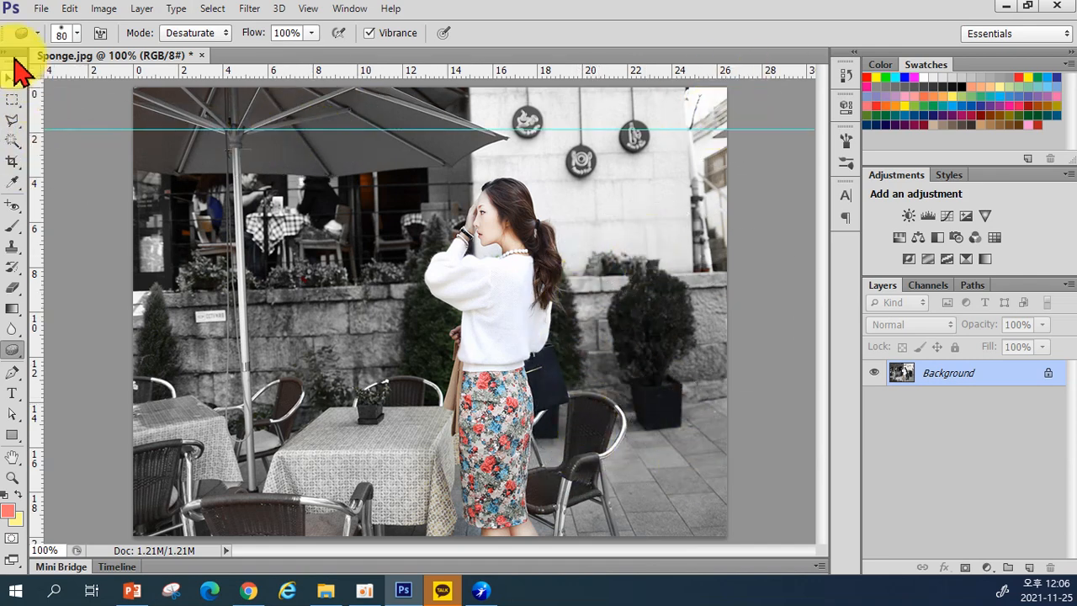
left_click(13, 78)
left_click_drag(109, 5, 108, 6)
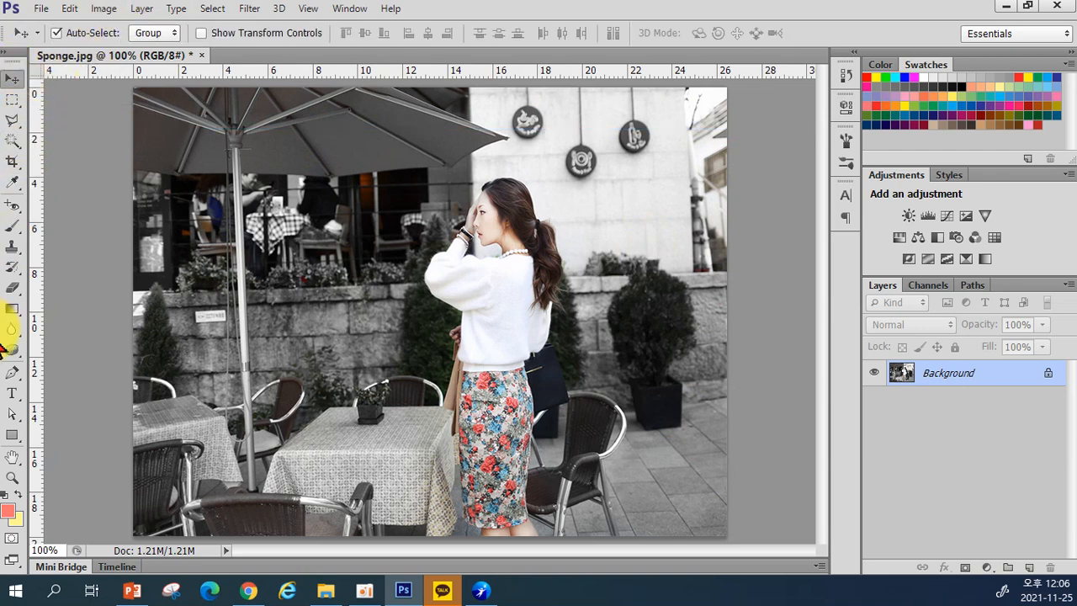
left_click(12, 349)
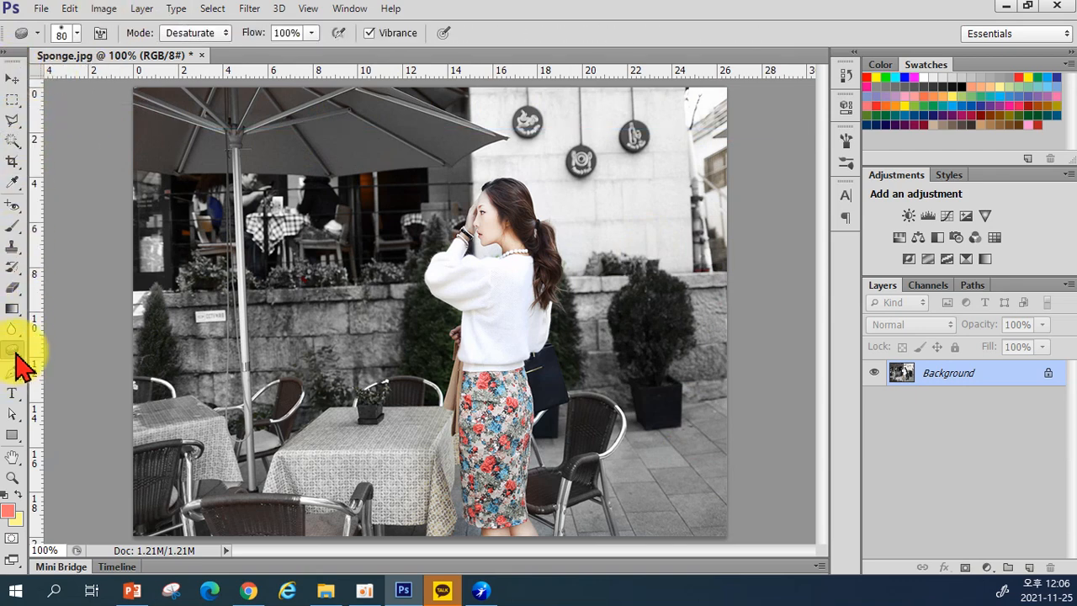
Step: Desaturate the café interior and the bush beside the woman with a 45 px brush
mouse_move(194, 223)
left_mouse_down()
mouse_move(265, 187)
mouse_move(359, 177)
mouse_move(158, 208)
mouse_move(331, 286)
left_mouse_up()
key("[")
key("[")
key("[")
key("[")
mouse_move(435, 370)
left_mouse_down()
mouse_move(438, 318)
mouse_move(449, 318)
mouse_move(441, 306)
mouse_move(457, 313)
mouse_move(416, 327)
mouse_move(346, 241)
mouse_move(360, 152)
mouse_move(441, 126)
mouse_move(557, 123)
mouse_move(586, 149)
mouse_move(547, 202)
mouse_move(259, 339)
mouse_move(130, 149)
mouse_move(154, 110)
mouse_move(387, 236)
mouse_move(474, 231)
mouse_move(446, 170)
mouse_move(506, 186)
mouse_move(422, 185)
mouse_move(508, 213)
mouse_move(396, 163)
left_mouse_up()
Step: Switch the sponge to Saturate mode with 6% flow
left_click(201, 33)
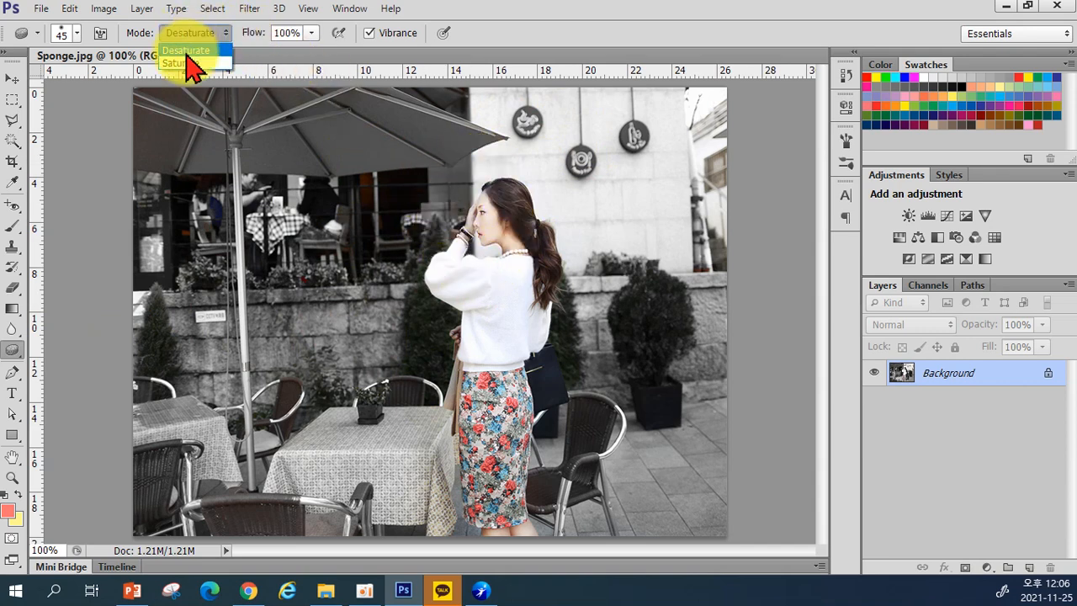
left_click(183, 64)
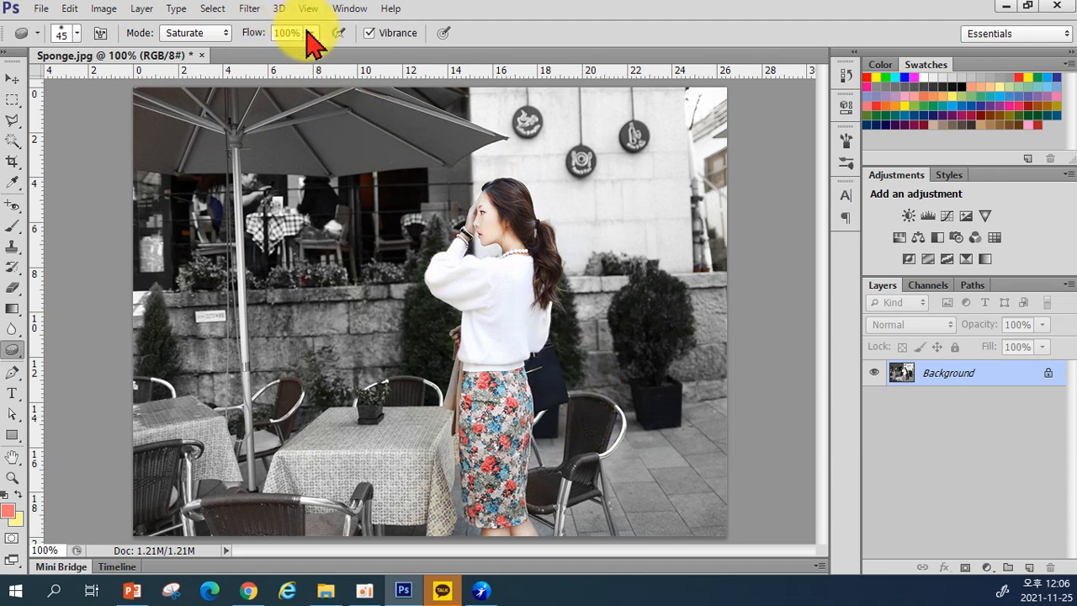
left_click_drag(286, 52, 234, 52)
left_click(502, 215)
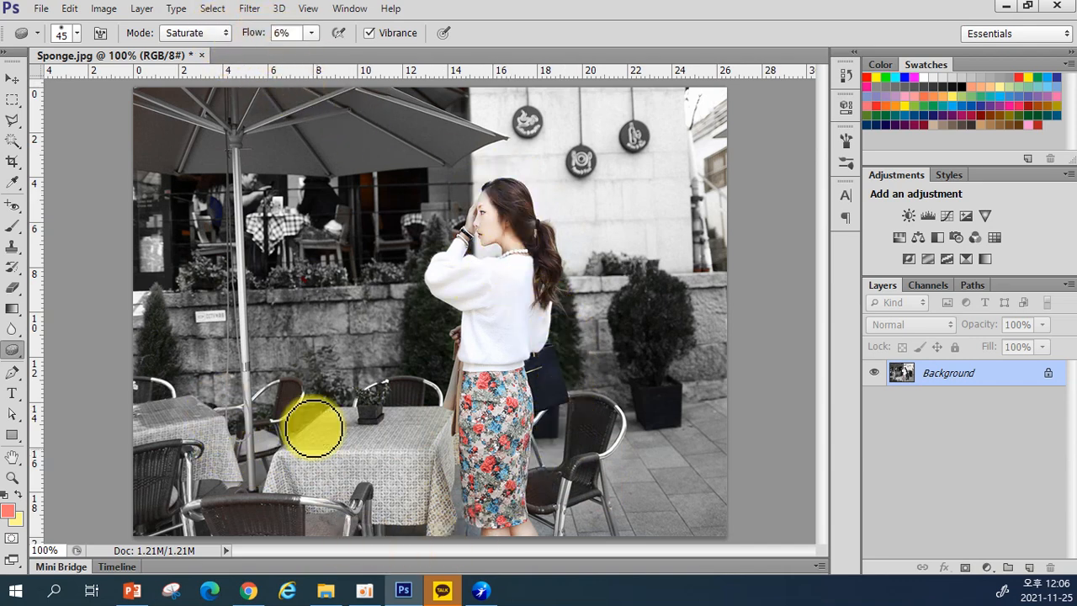
Step: Set the sponge back to Desaturate and revert the photo with F12
right_click(12, 349)
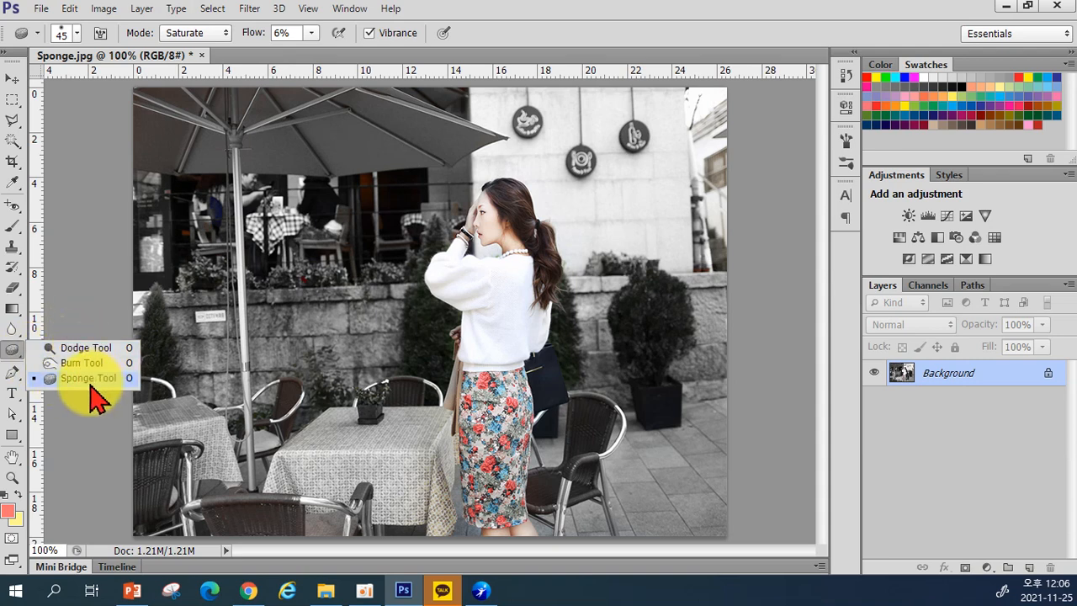
left_click(220, 37)
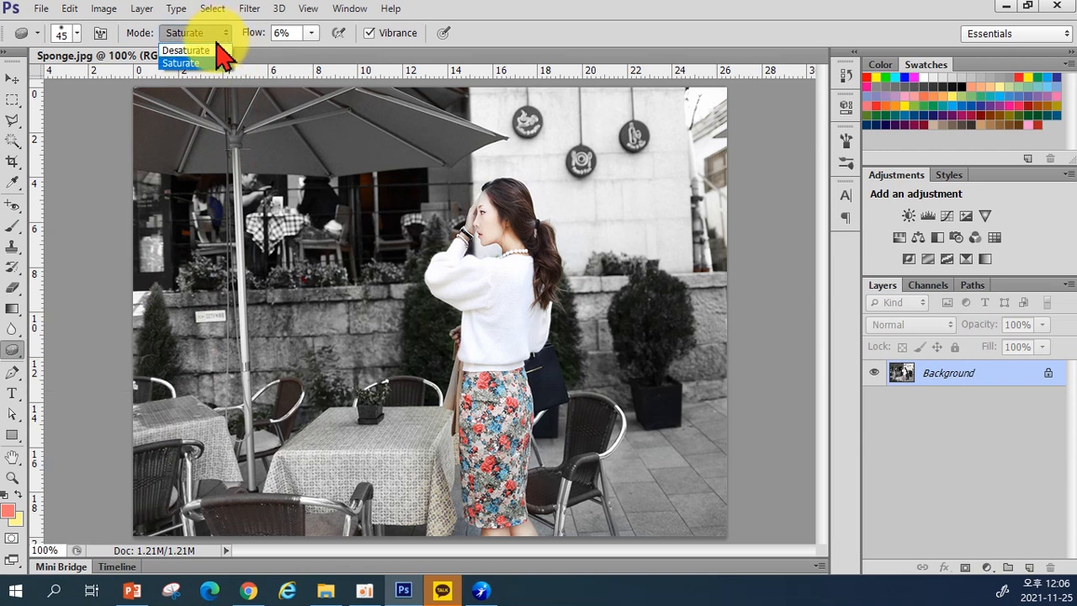
left_click(217, 59)
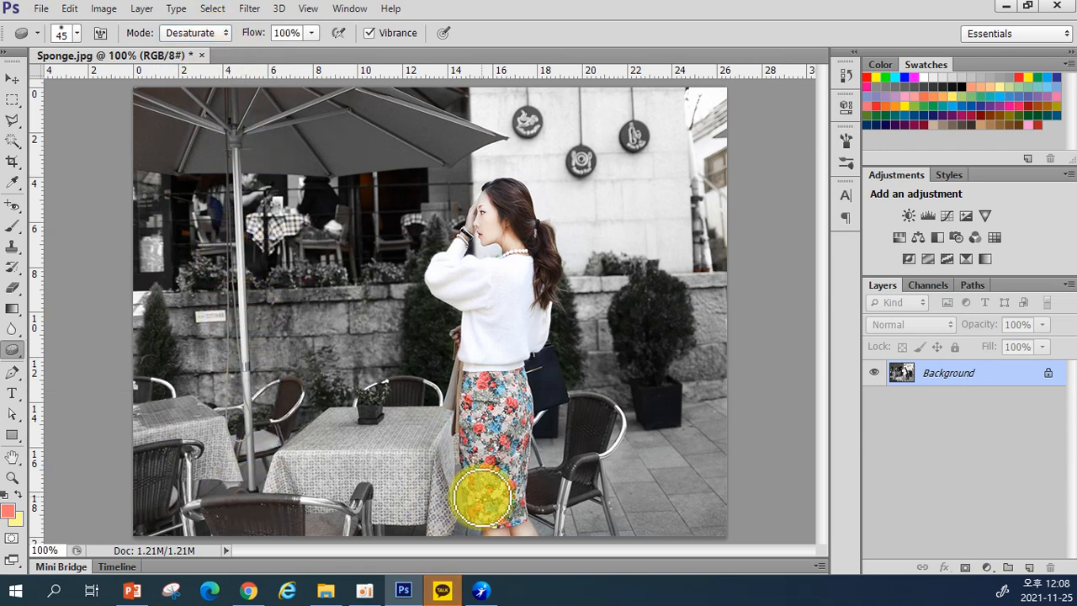
key("F12")
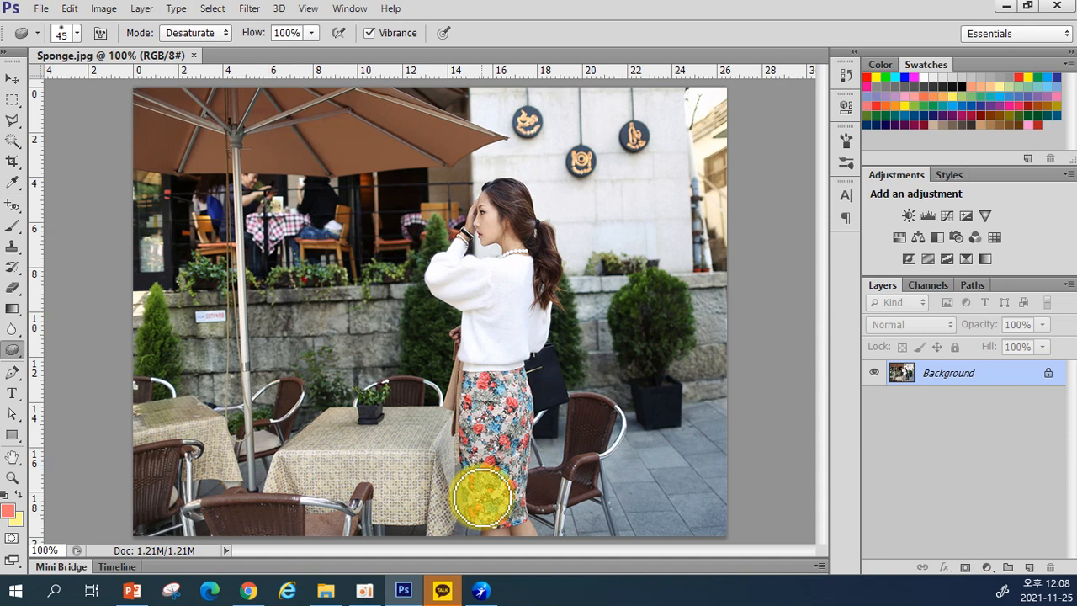
Step: Switch to the 45-px Desaturate Sponge tool and dab a small patch of the café photo
left_click(17, 352)
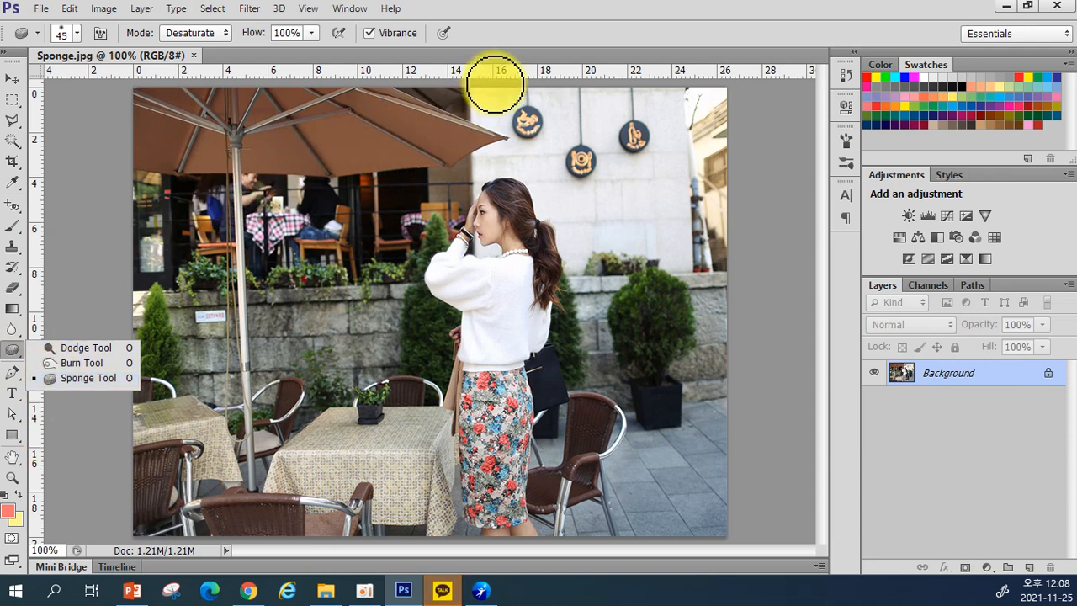
left_click(514, 45)
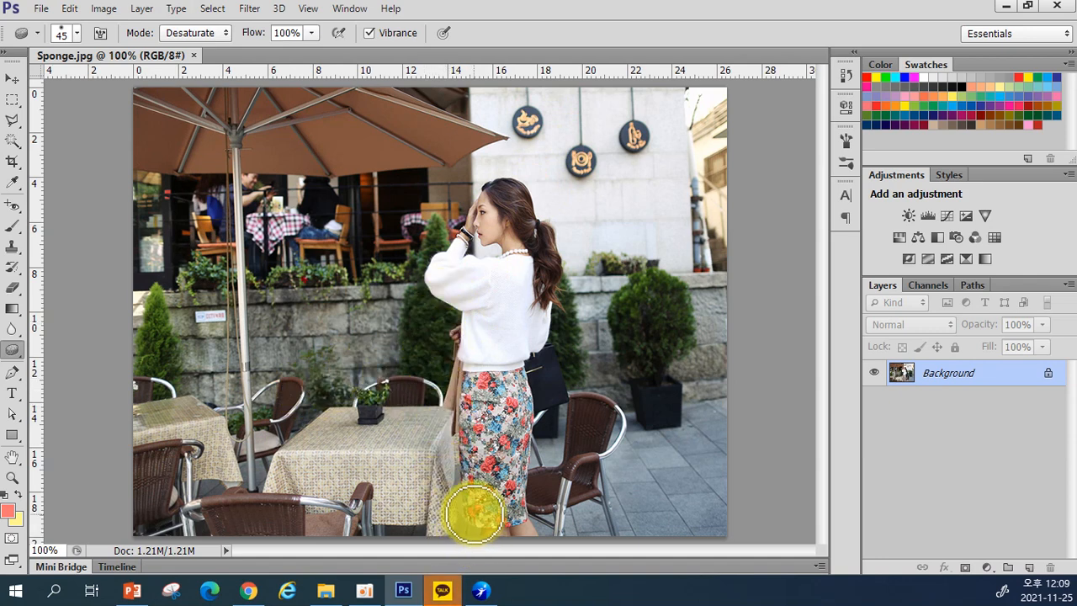
left_click(552, 213)
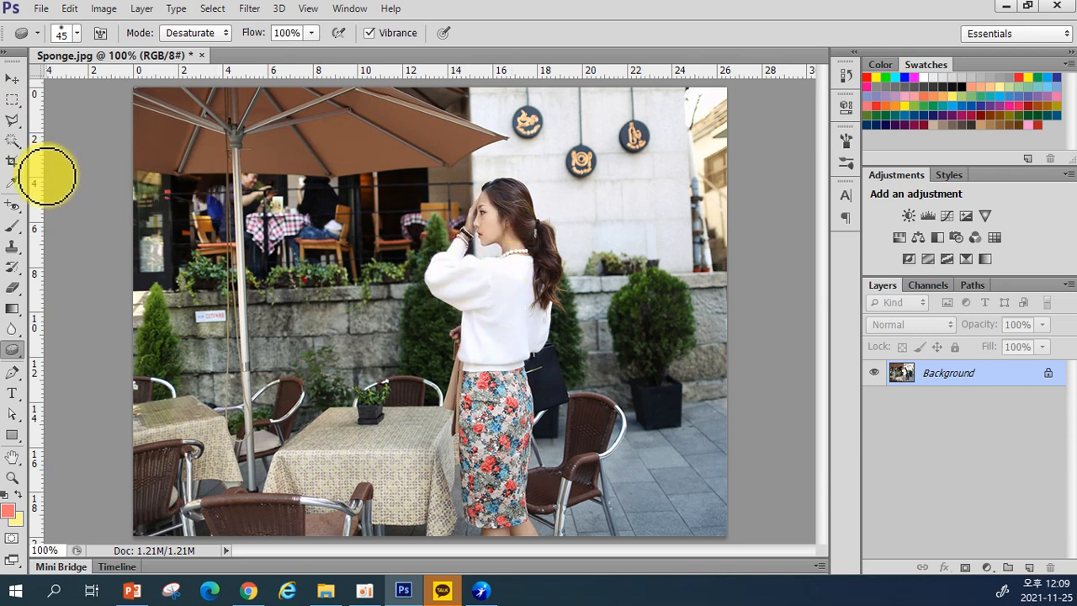
Step: Choose the Quick Selection Tool from the selection tool group
left_click_drag(14, 145, 42, 153)
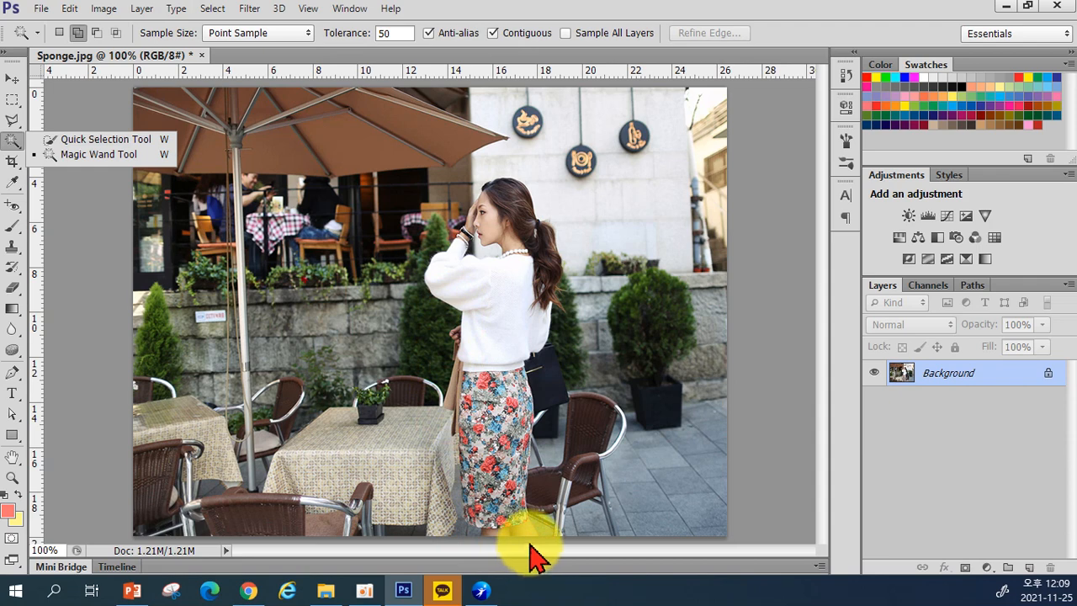
left_click(84, 140)
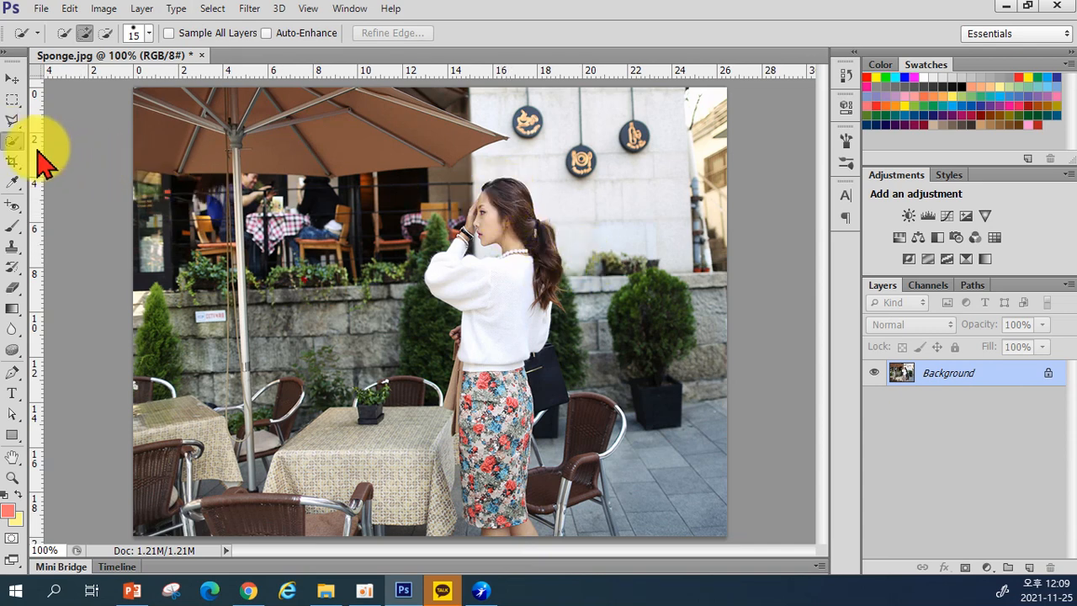
right_click(16, 147)
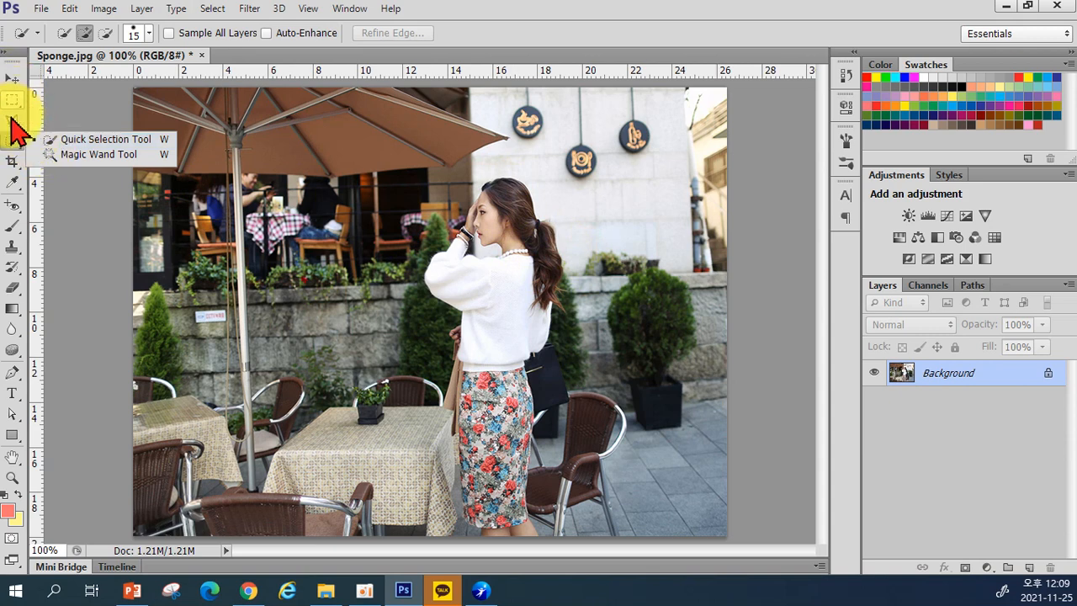
left_click(59, 141)
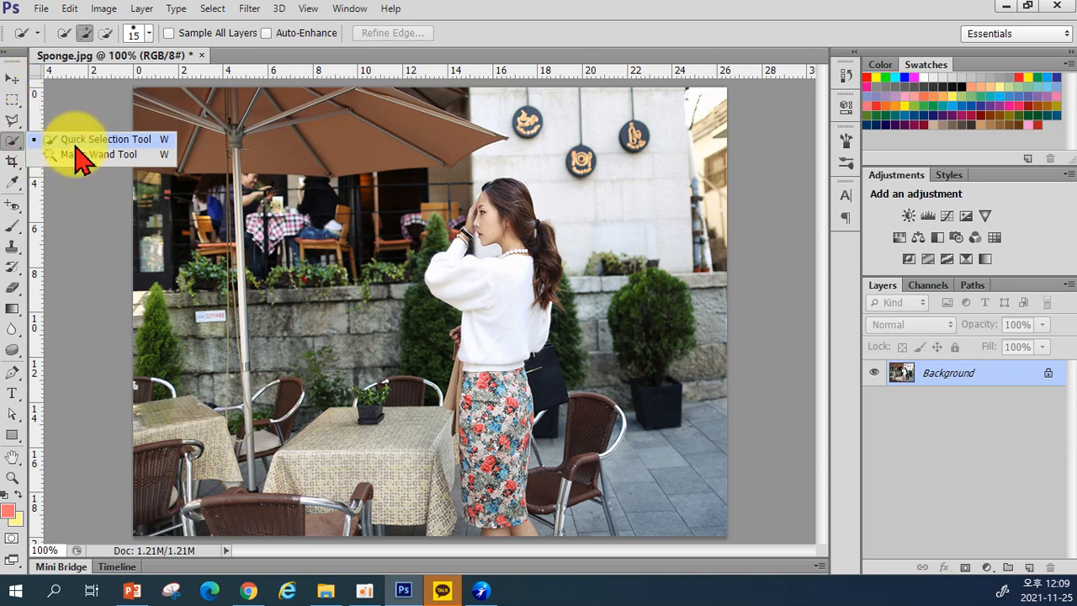
Step: Brush a selection over the woman, subtract background near her hair, and zoom to 200%
mouse_move(493, 224)
left_mouse_down()
mouse_move(498, 194)
mouse_move(485, 223)
mouse_move(533, 244)
mouse_move(497, 357)
mouse_move(488, 450)
mouse_move(493, 516)
mouse_move(515, 538)
mouse_move(522, 467)
mouse_move(510, 504)
mouse_move(473, 515)
mouse_move(472, 375)
mouse_move(495, 373)
mouse_move(512, 391)
mouse_move(515, 446)
mouse_move(521, 392)
mouse_move(543, 372)
mouse_move(489, 356)
mouse_move(462, 410)
mouse_move(469, 346)
left_mouse_up()
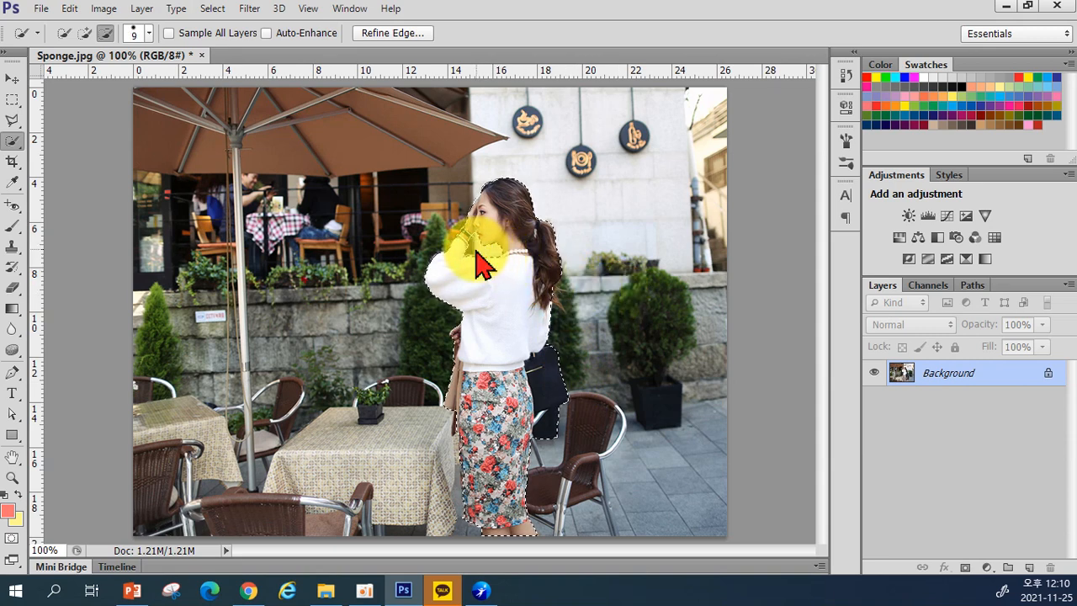
left_click_drag(556, 303, 627, 338)
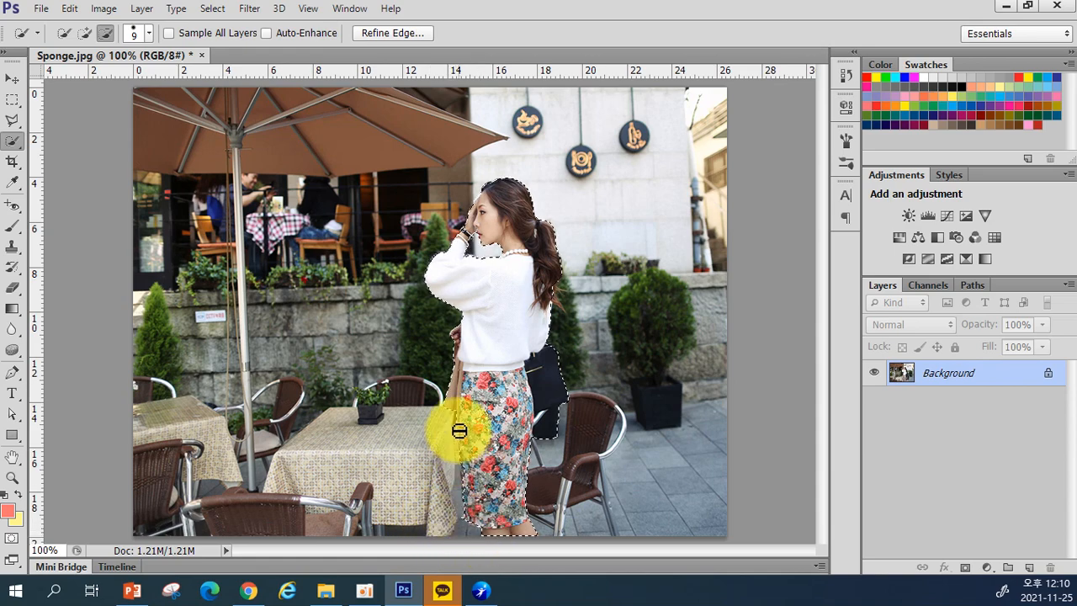
key("ctrl+plus")
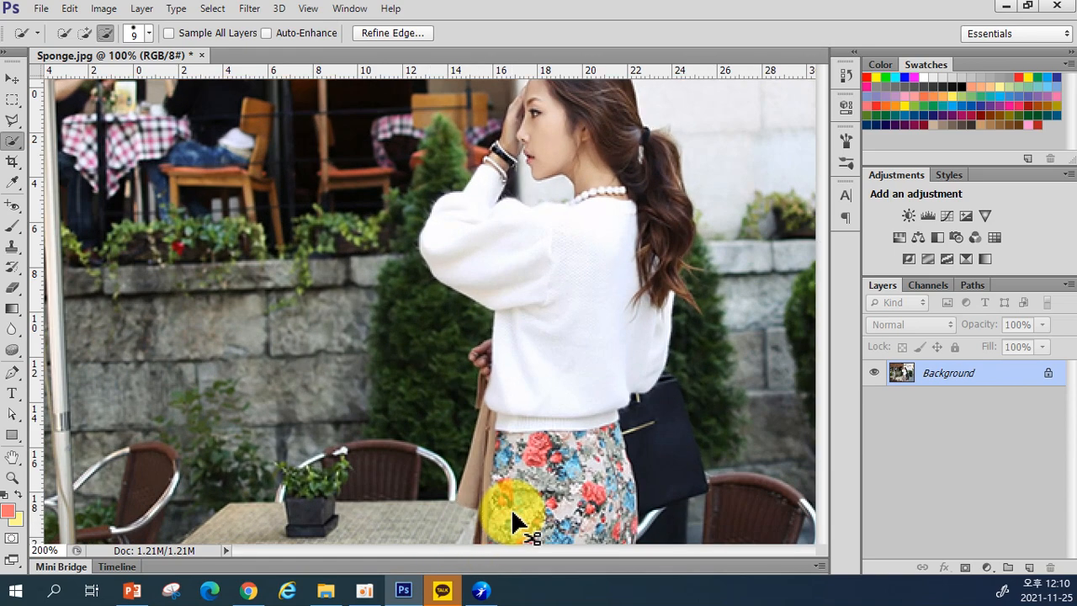
left_click_drag(498, 417, 519, 358)
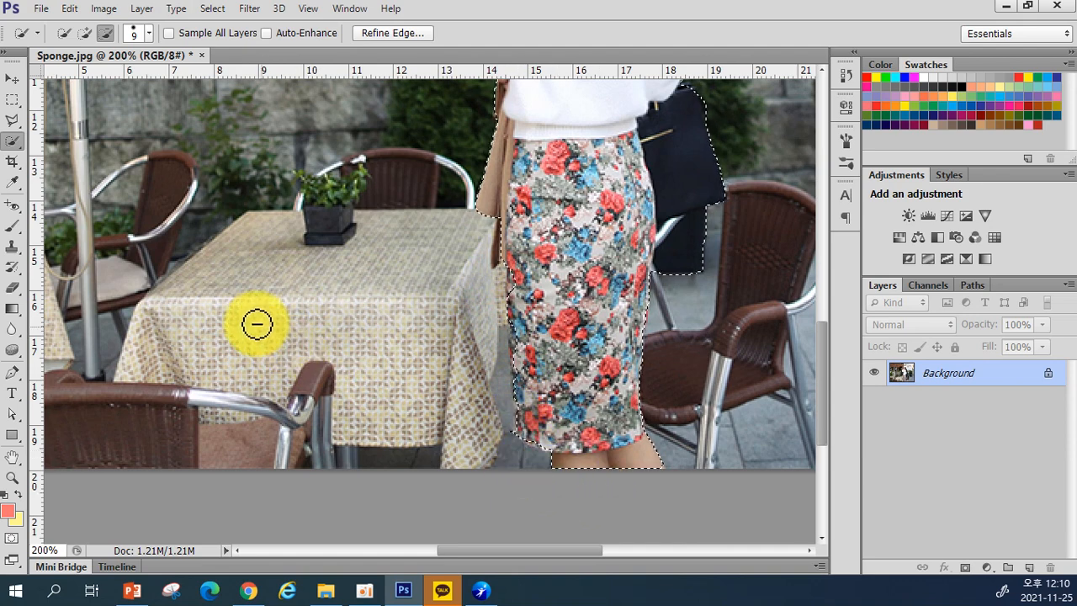
Step: Use the Polygonal Lasso in Add to selection mode to add the missed edge areas
left_click(13, 125)
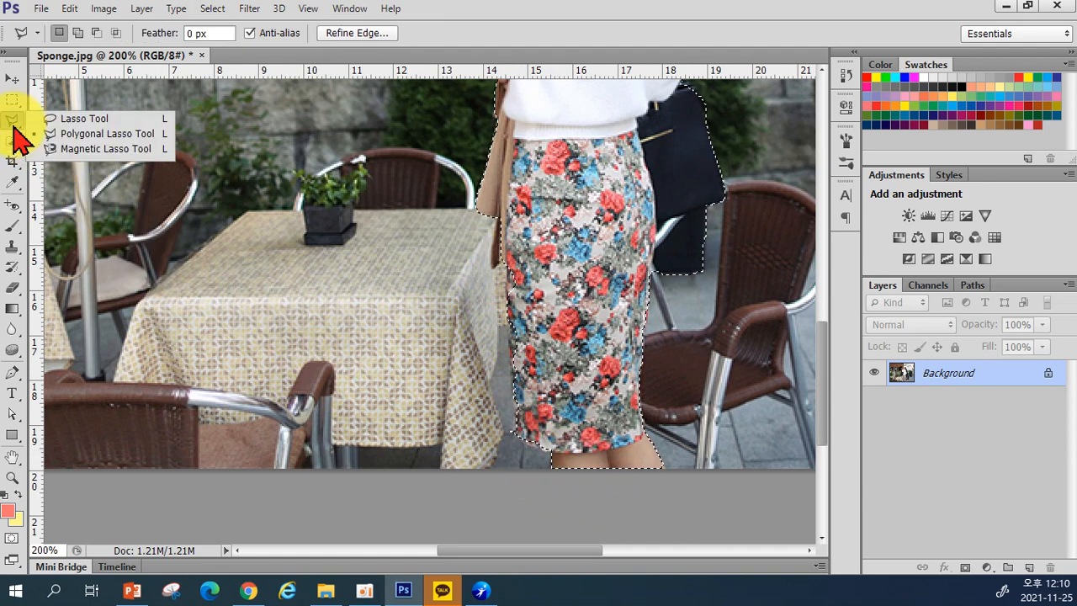
left_click(98, 135)
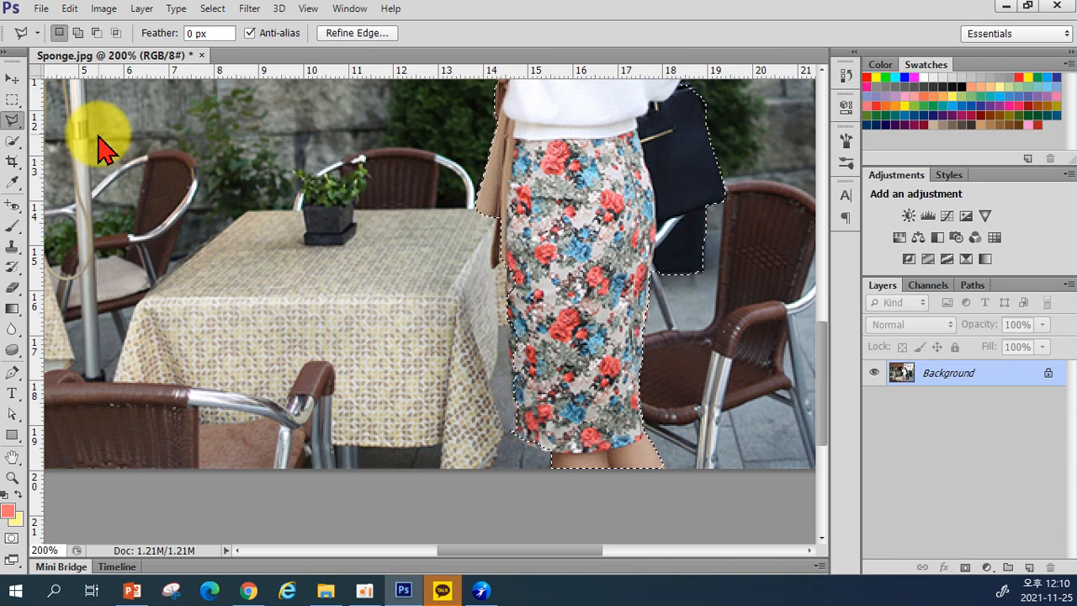
left_click(78, 34)
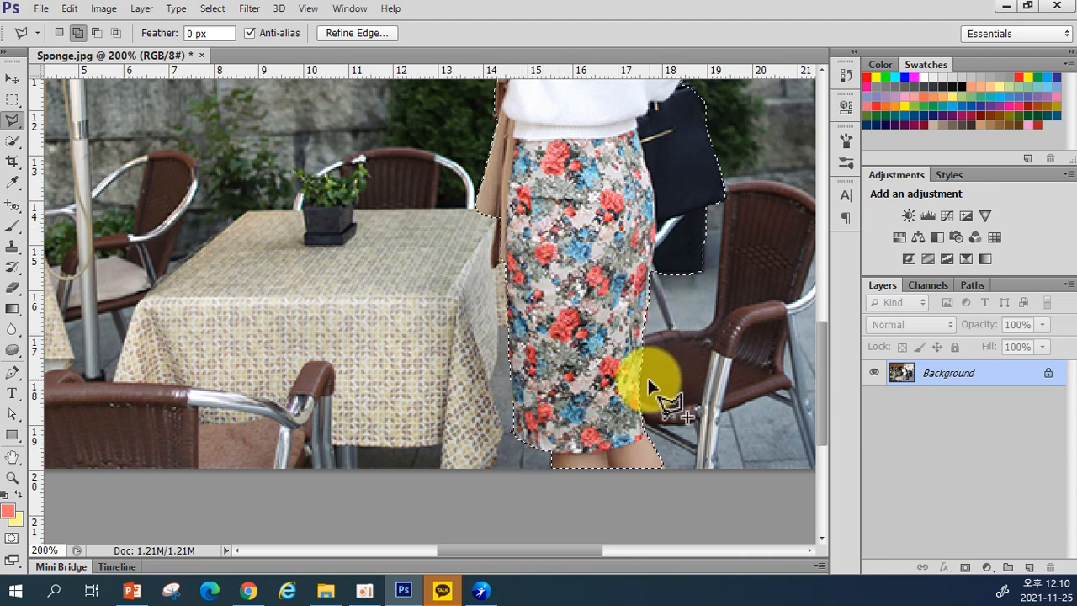
scroll(644, 353, "up", 1)
scroll(646, 349, "up", 10)
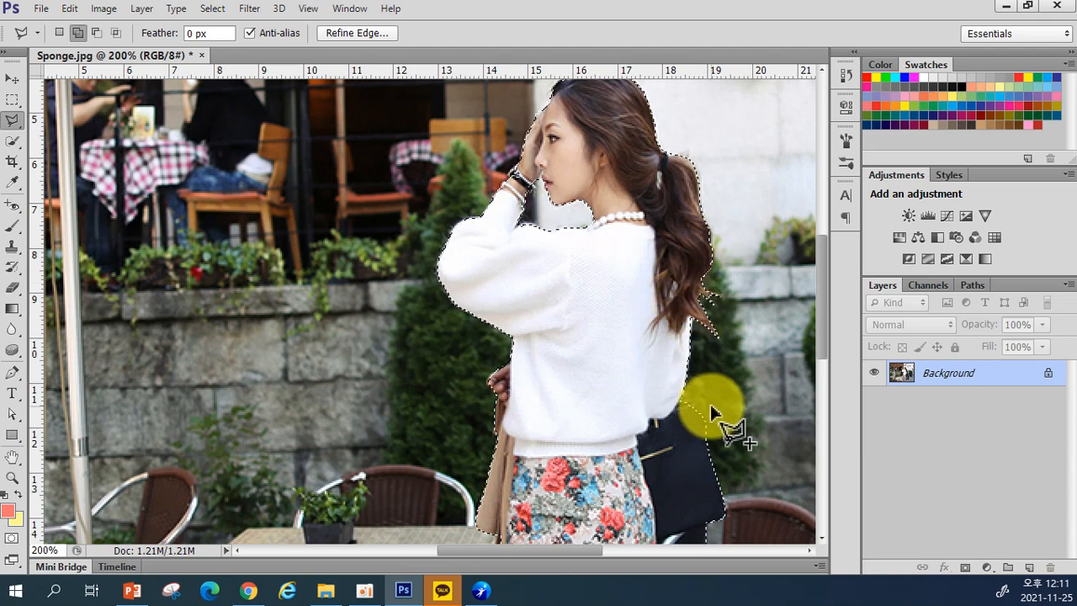
scroll(719, 408, "up", 2)
scroll(719, 412, "up", 2)
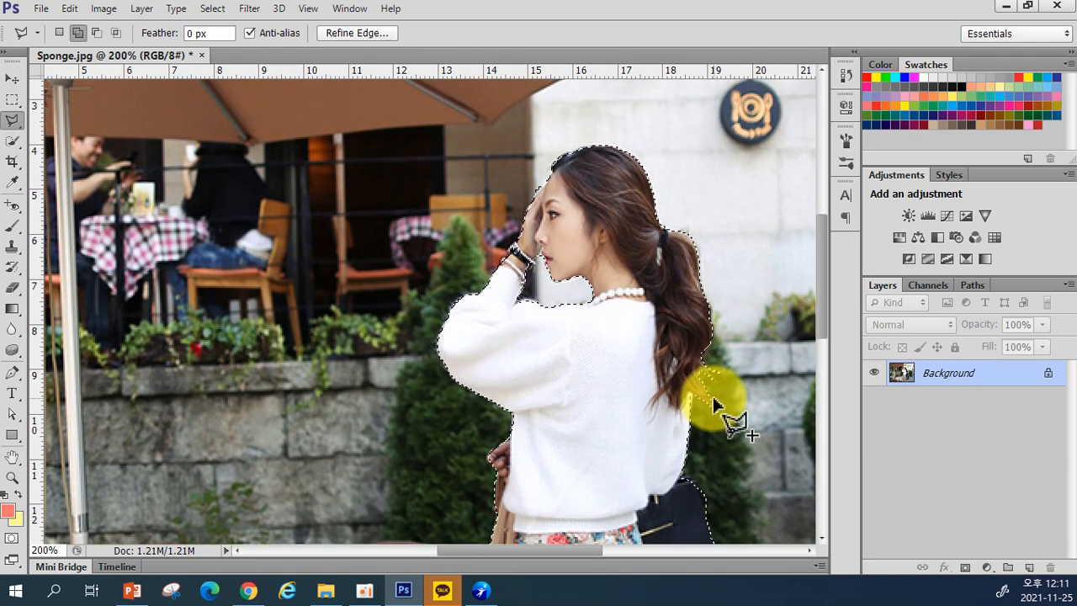
scroll(715, 420, "up", 1)
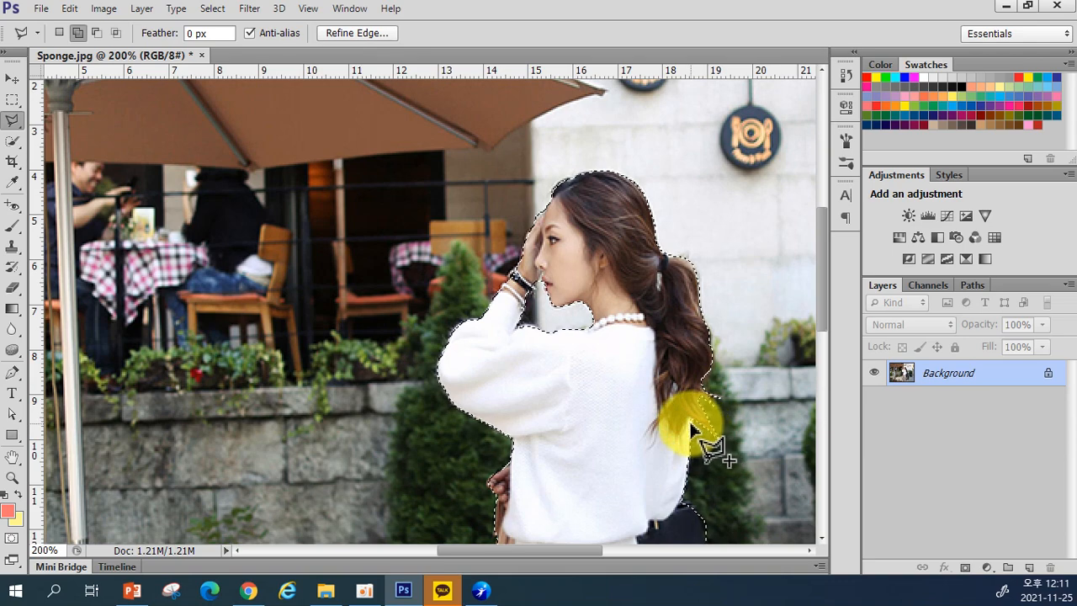
scroll(686, 438, "down", 1)
scroll(656, 488, "down", 3)
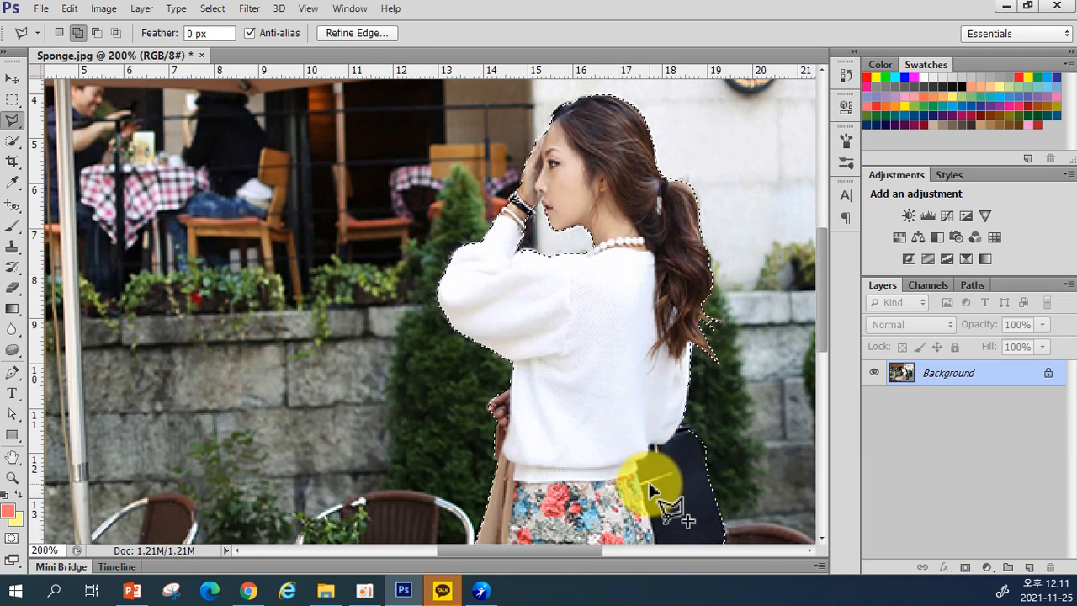
scroll(654, 481, "down", 1)
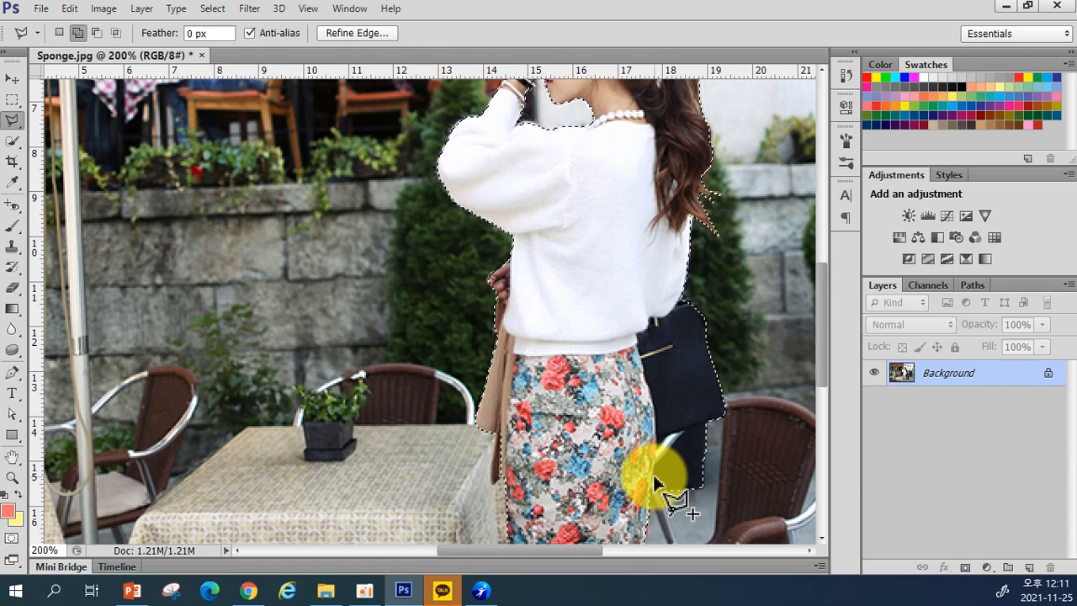
Step: Zoom back out to the whole photo and keep the Polygonal Lasso Tool active
key("ctrl+minus")
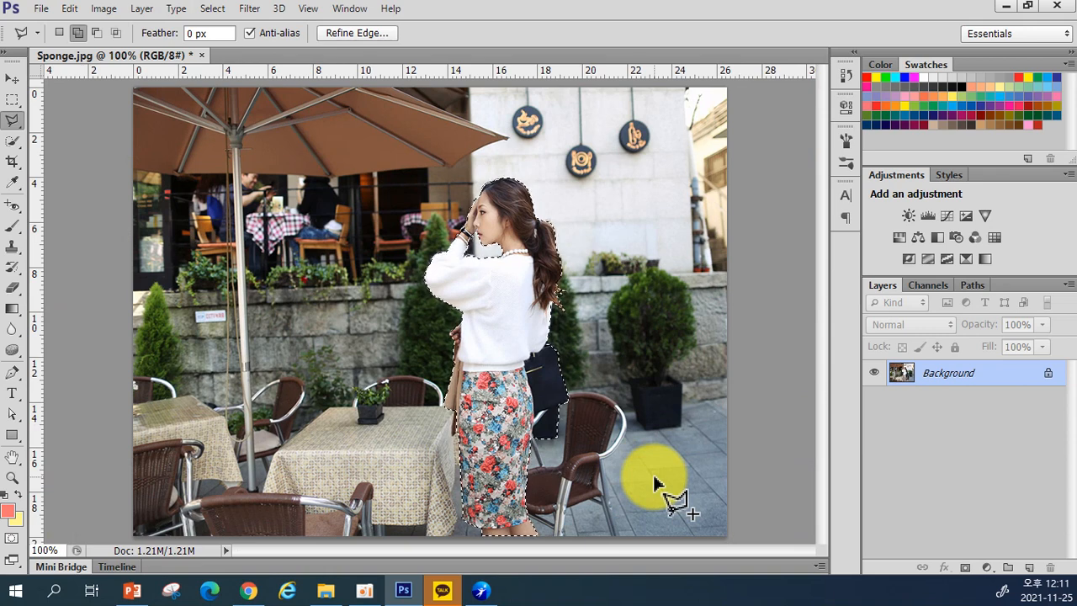
left_click(11, 146)
left_click_drag(15, 162, 63, 152)
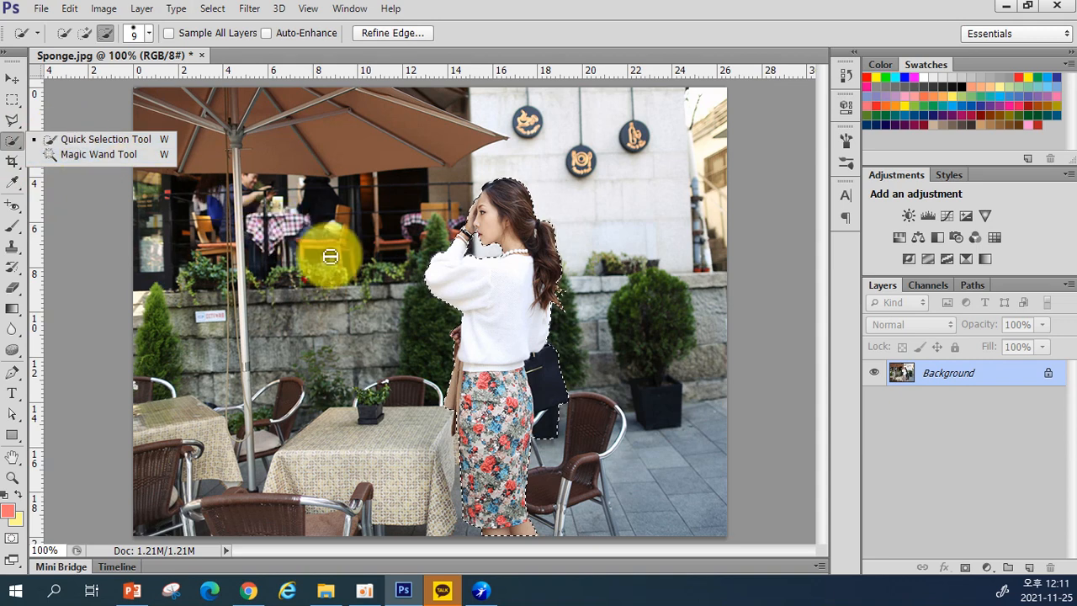
left_click_drag(11, 122, 87, 140)
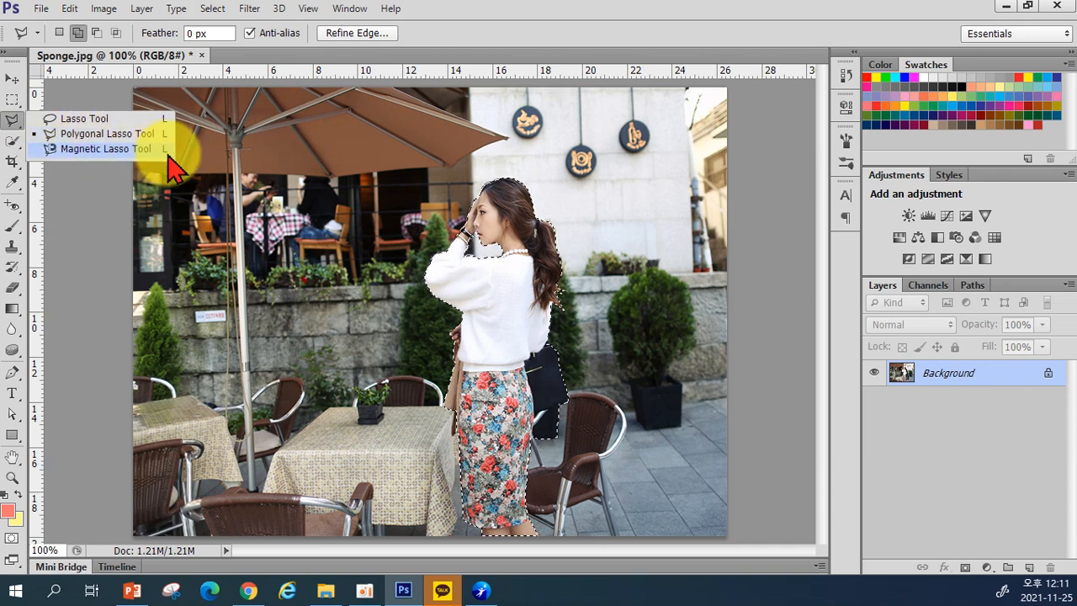
left_click(622, 76)
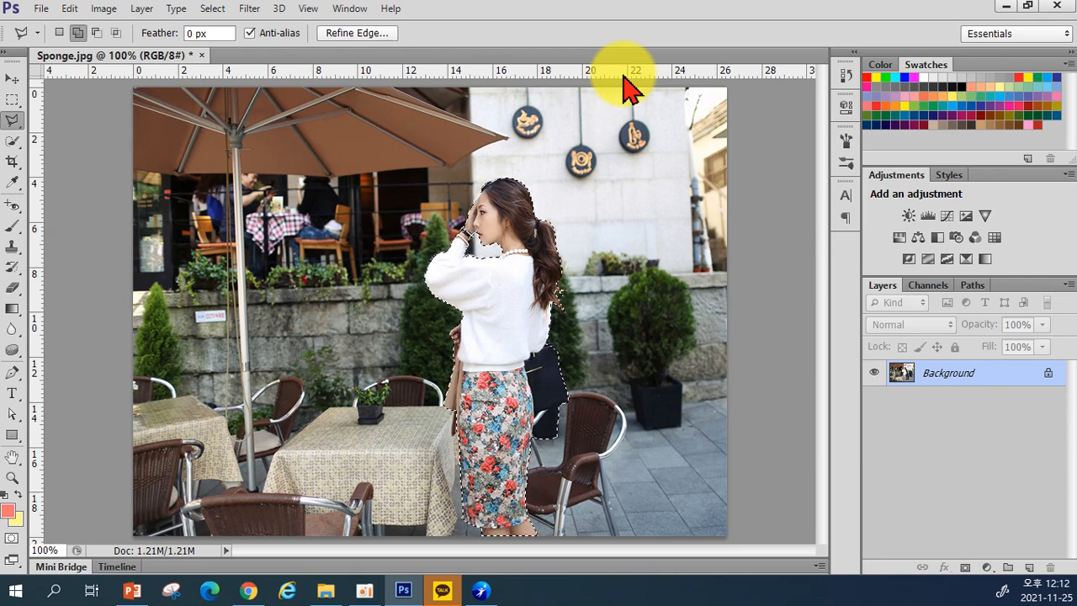
key("ctrl+plus")
key("ctrl+plus")
left_click_drag(483, 277, 479, 319)
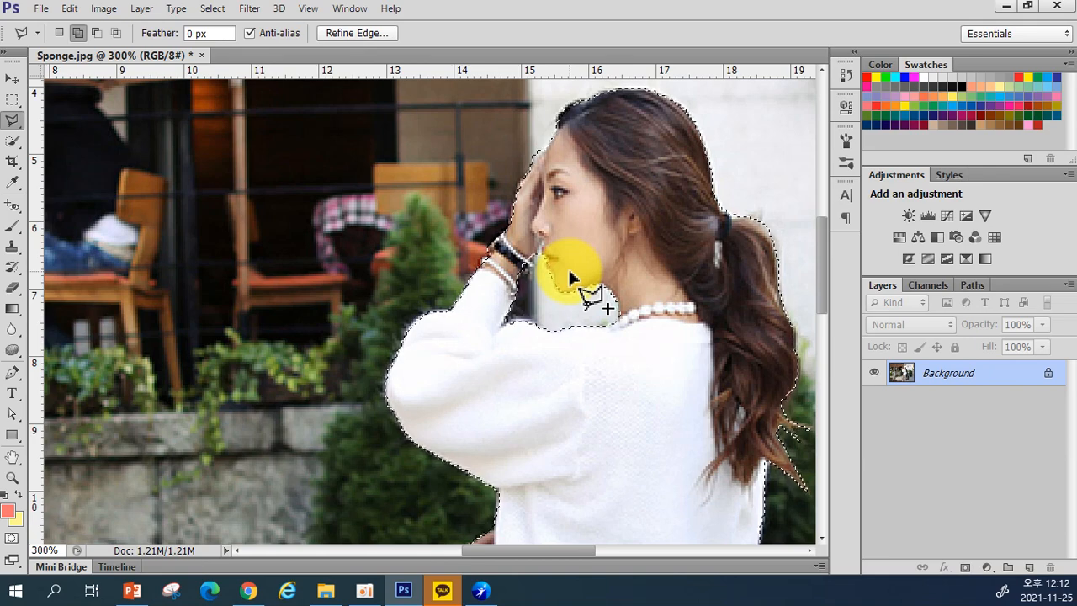
key("ctrl+minus")
key("ctrl+minus")
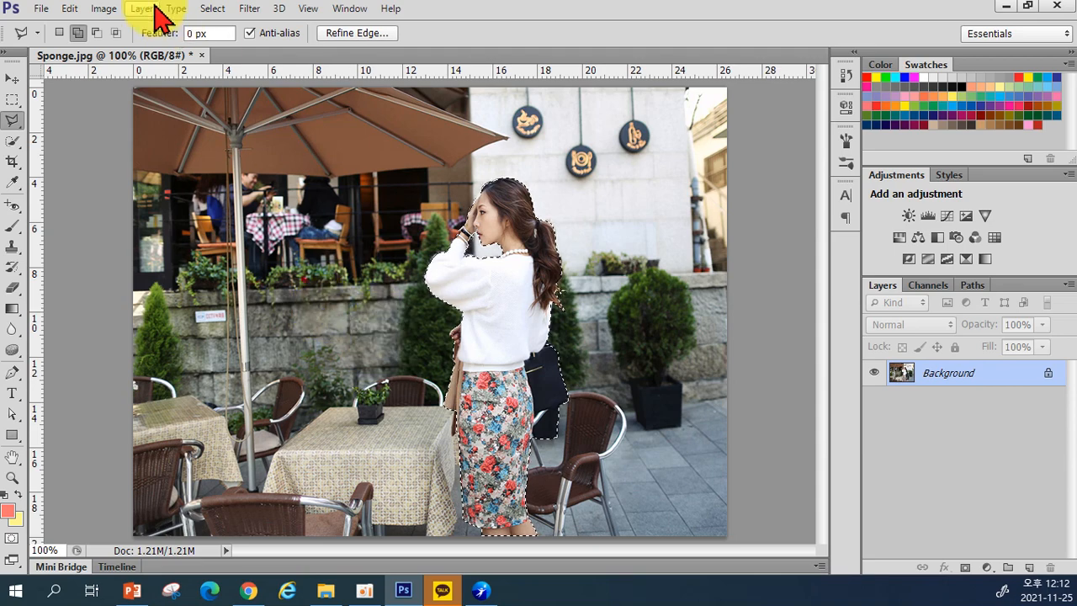
Step: Invert the selection with Select > Inverse so the café background around the woman is selected
left_click(214, 10)
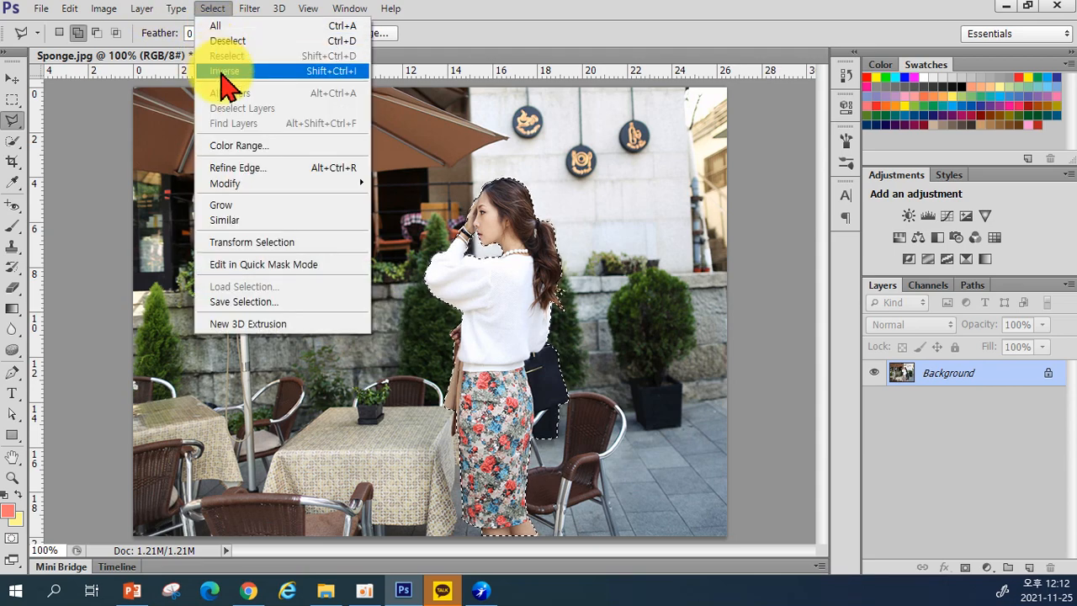
left_click(491, 37)
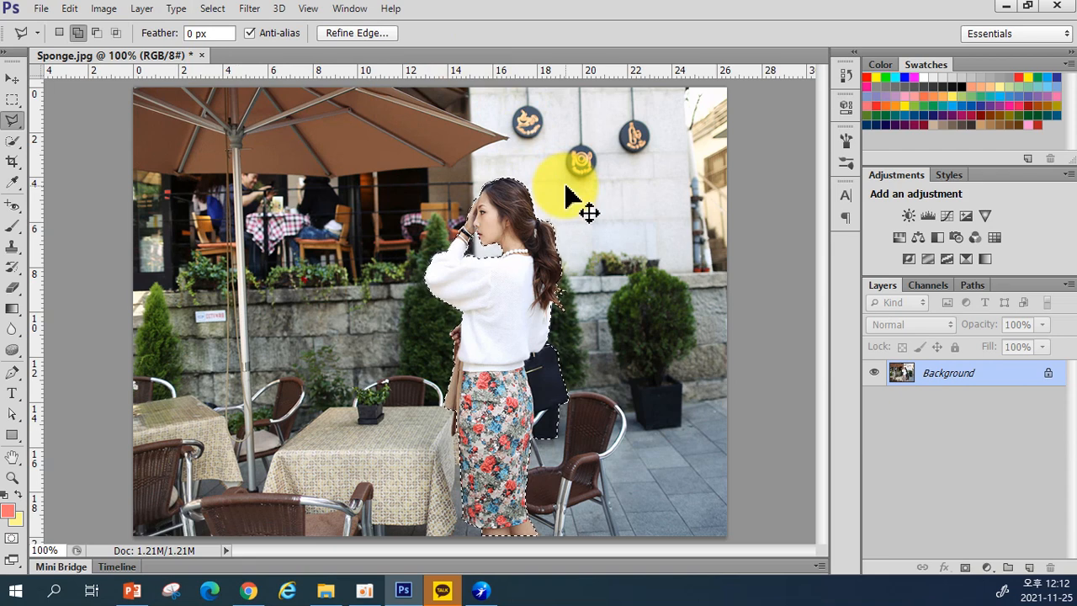
key("ctrl+shift+i")
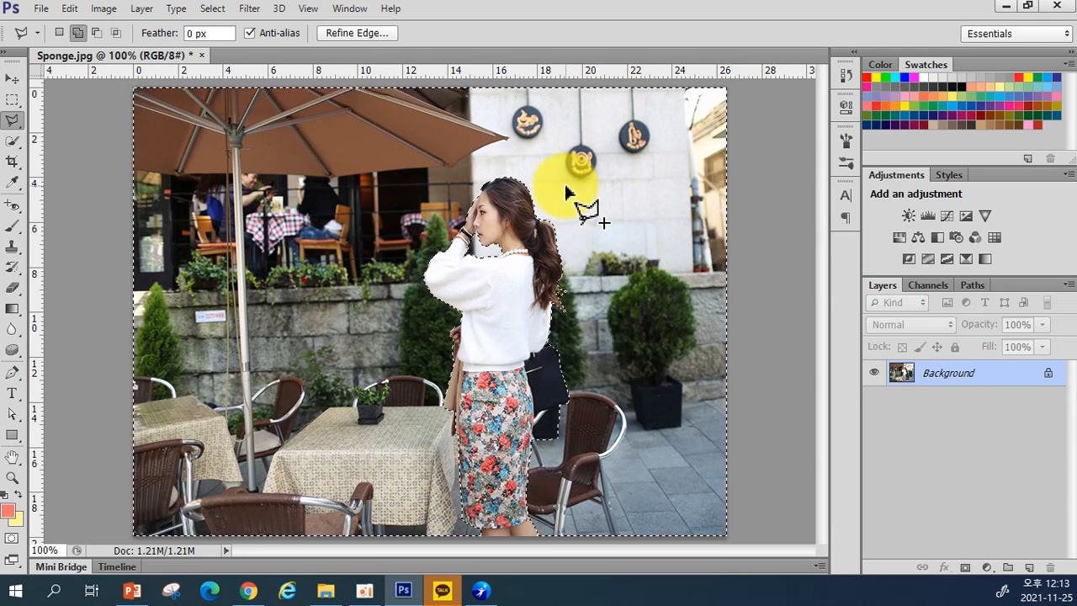
left_click(215, 9)
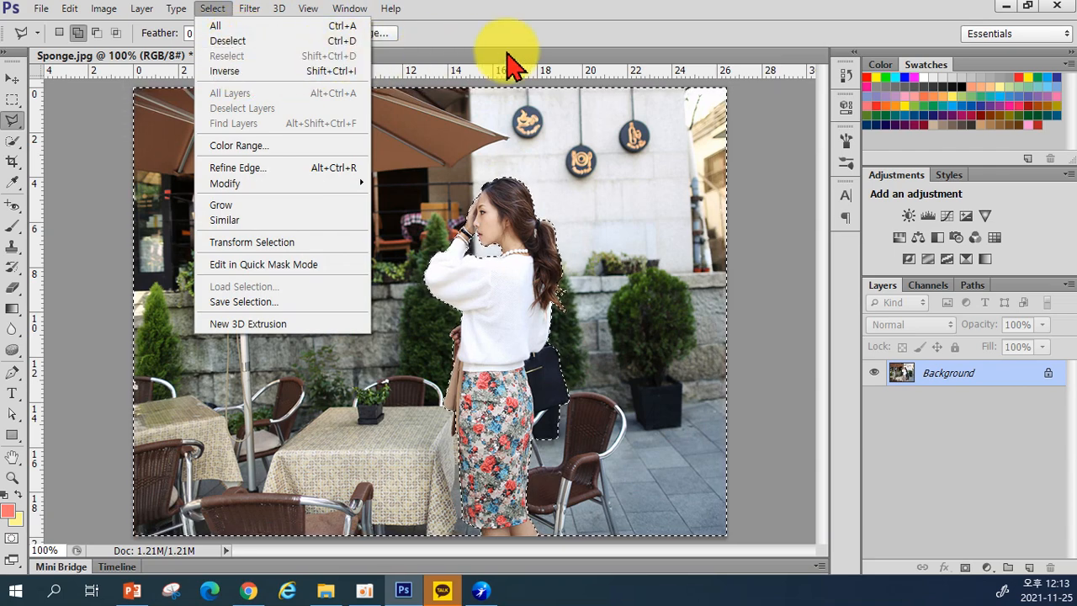
left_click(530, 44)
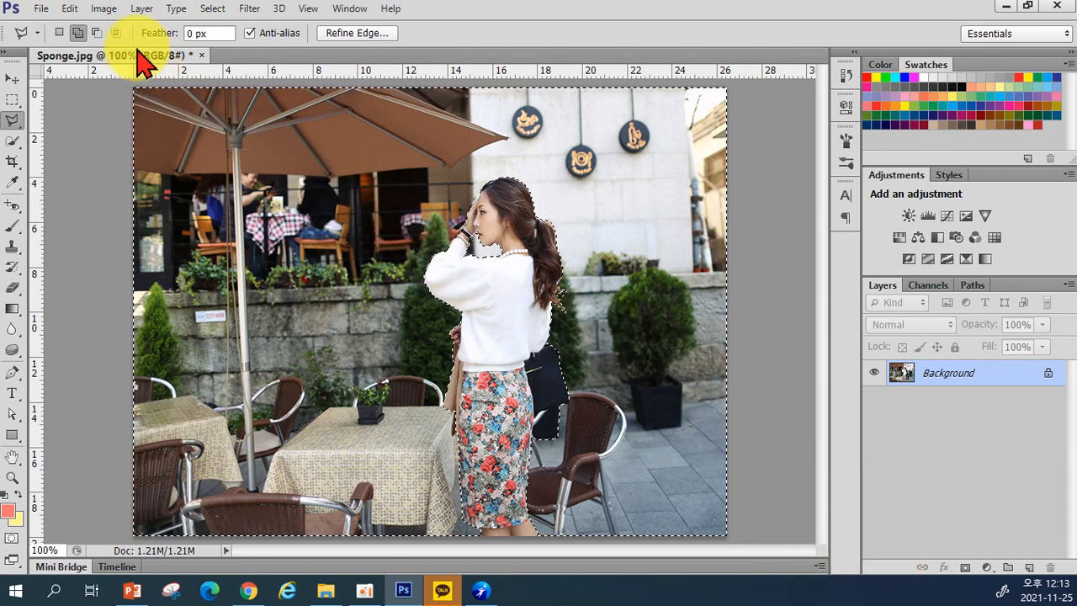
Step: Apply Image > Adjustments > Desaturate to the background, then deselect with Ctrl+D
left_click(101, 10)
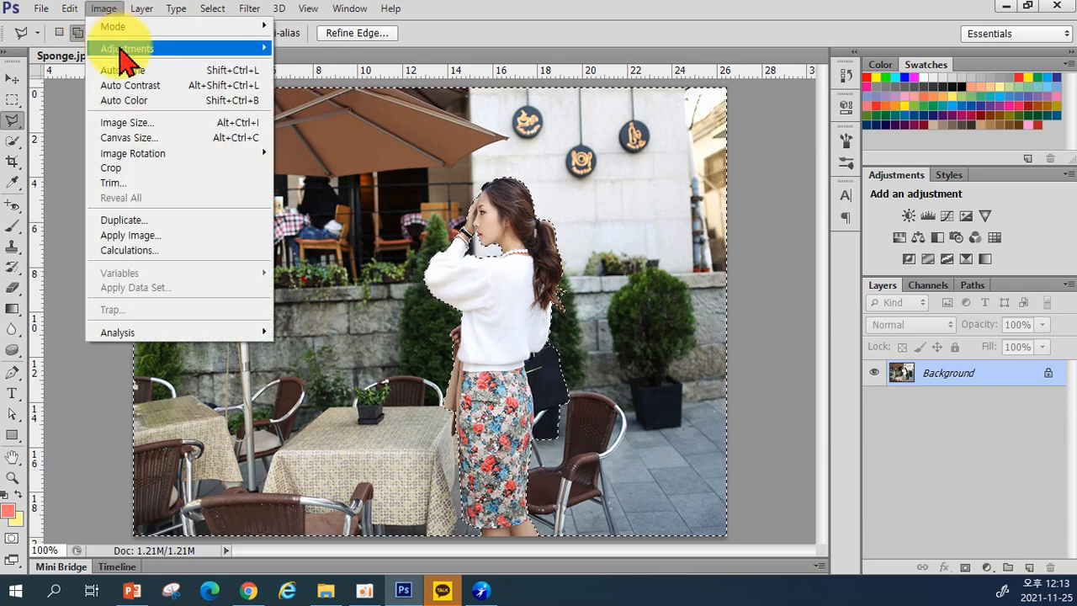
mouse_move(125, 48)
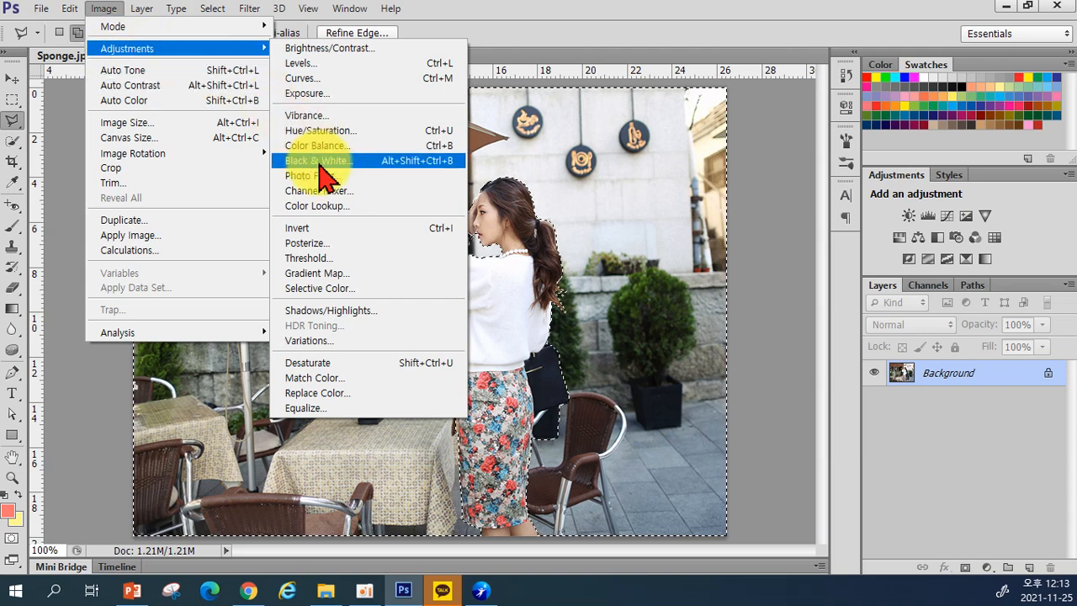
left_click(353, 365)
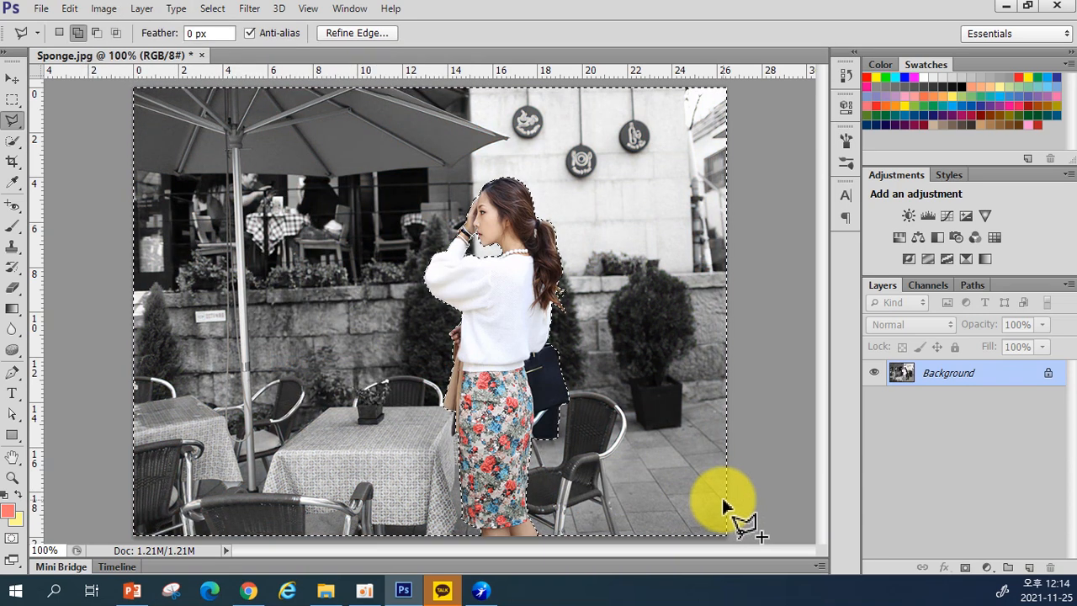
key("ctrl+d")
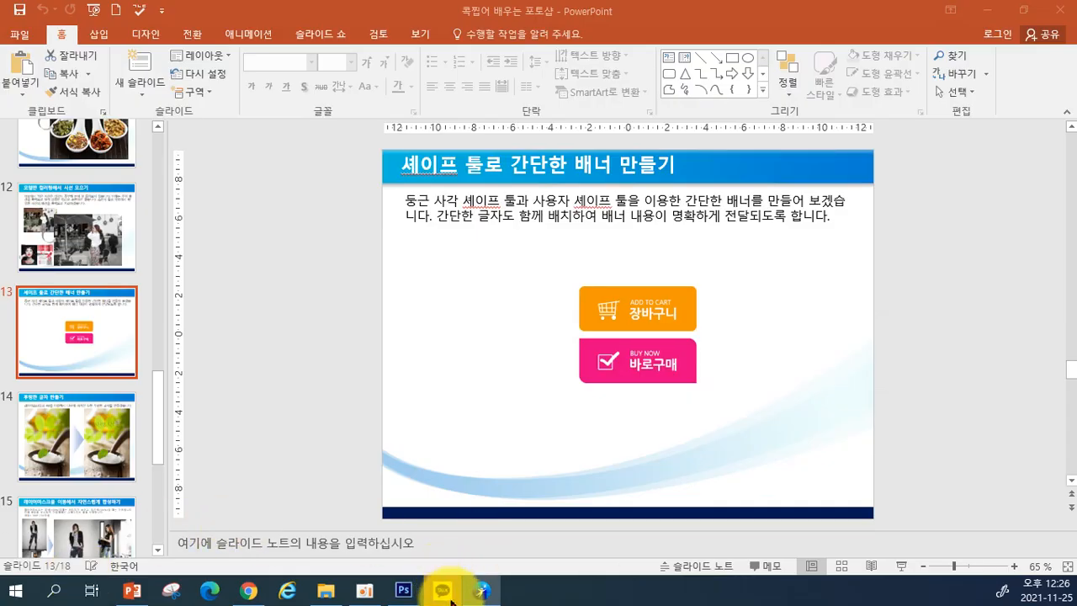
Step: Return to Photoshop's Sponge.jpg from the taskbar
left_click(403, 588)
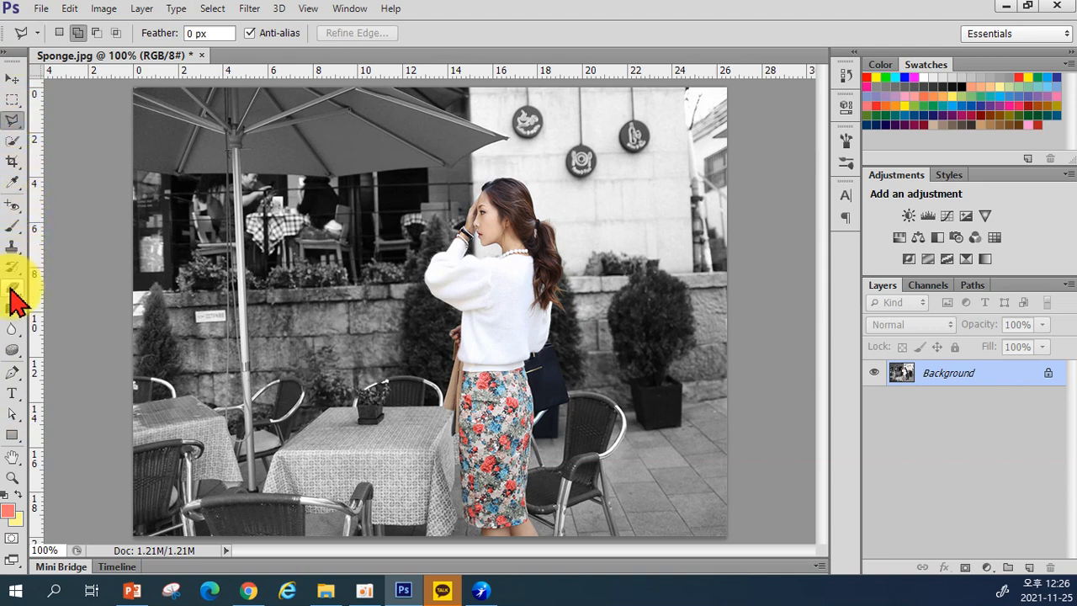
Step: Choose the Horizontal Type tool and browse the font list, keeping 티웨이_하늘 at 48 pt red
left_click(12, 393)
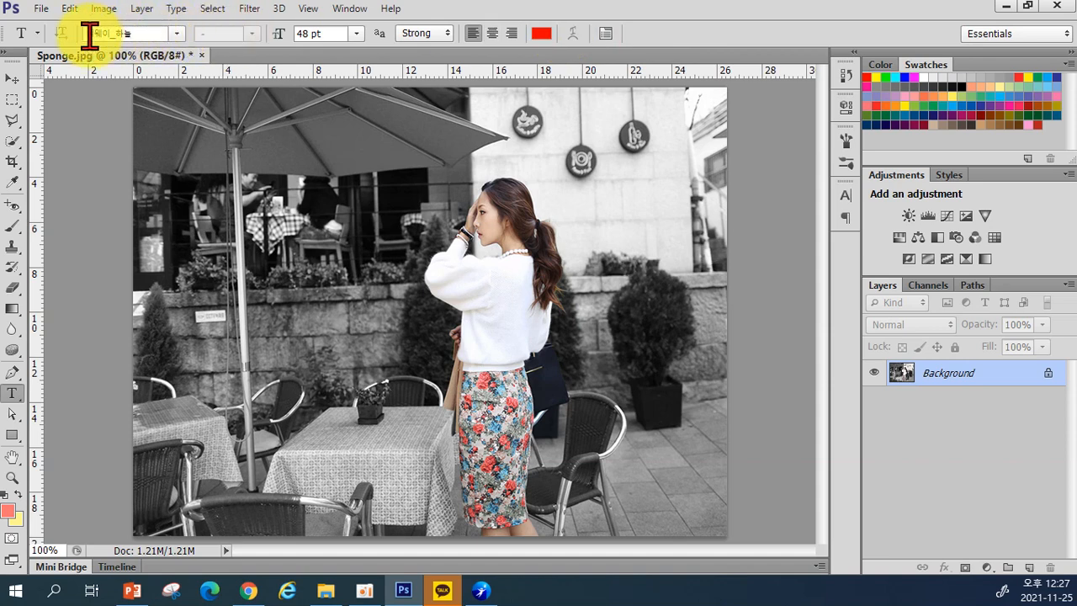
left_click(172, 35)
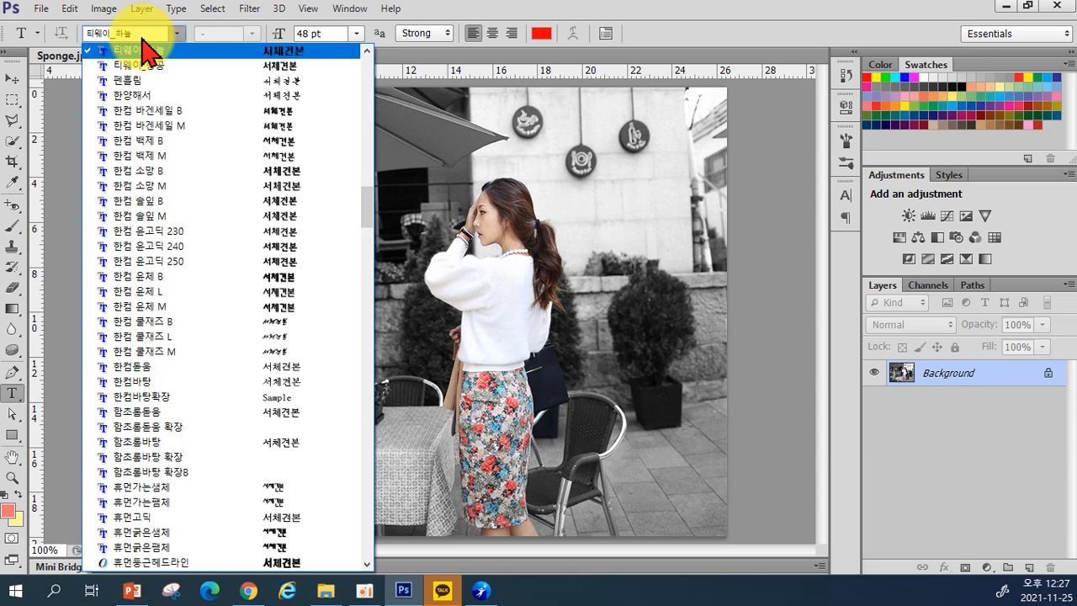
scroll(156, 185, "down", 2)
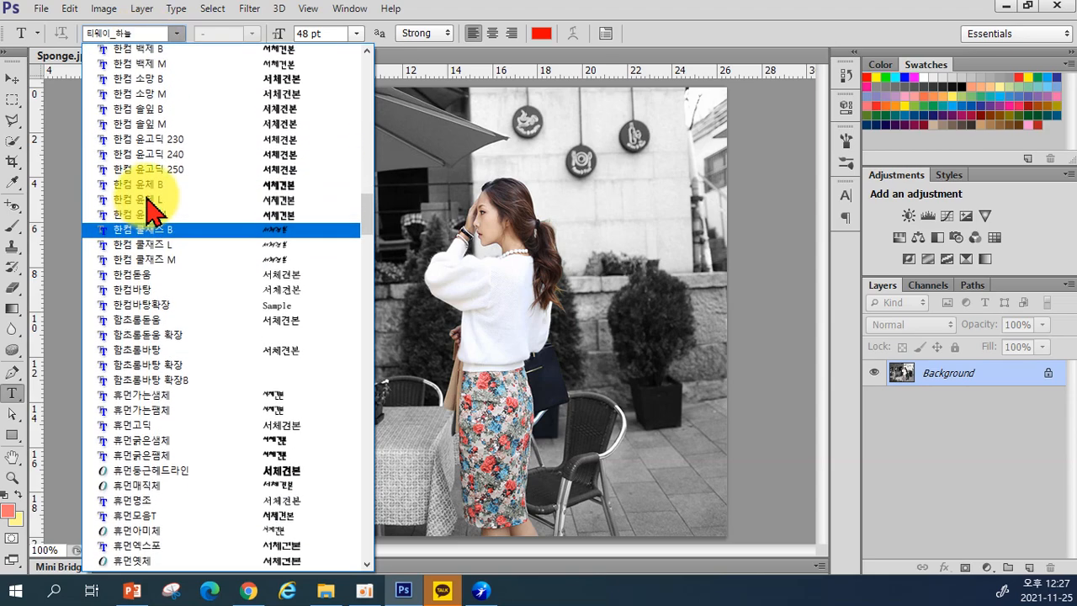
scroll(153, 203, "up", 20)
scroll(155, 187, "up", 20)
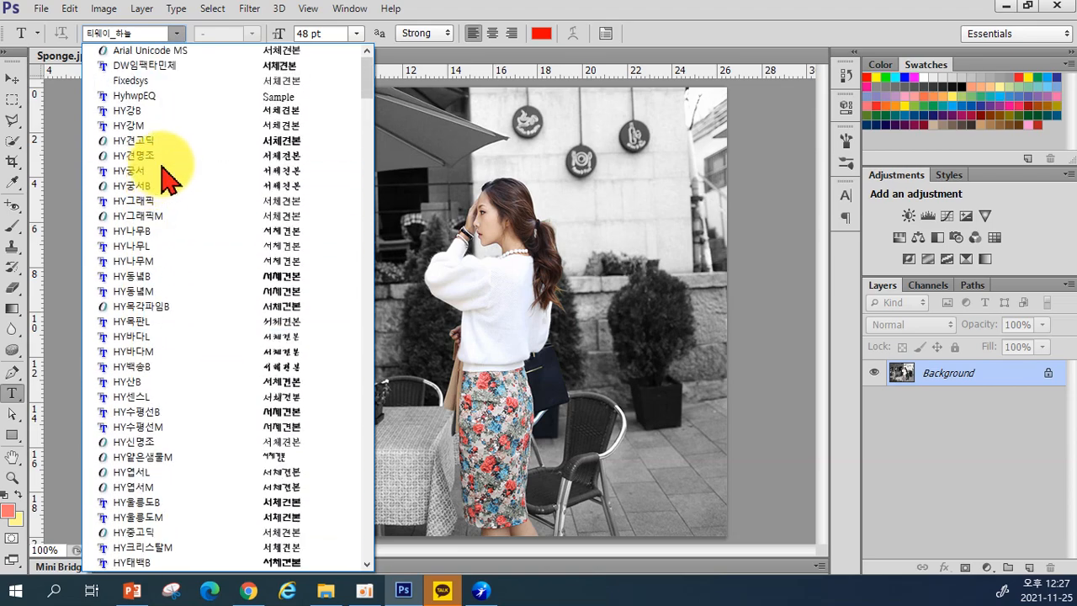
scroll(216, 241, "down", 7)
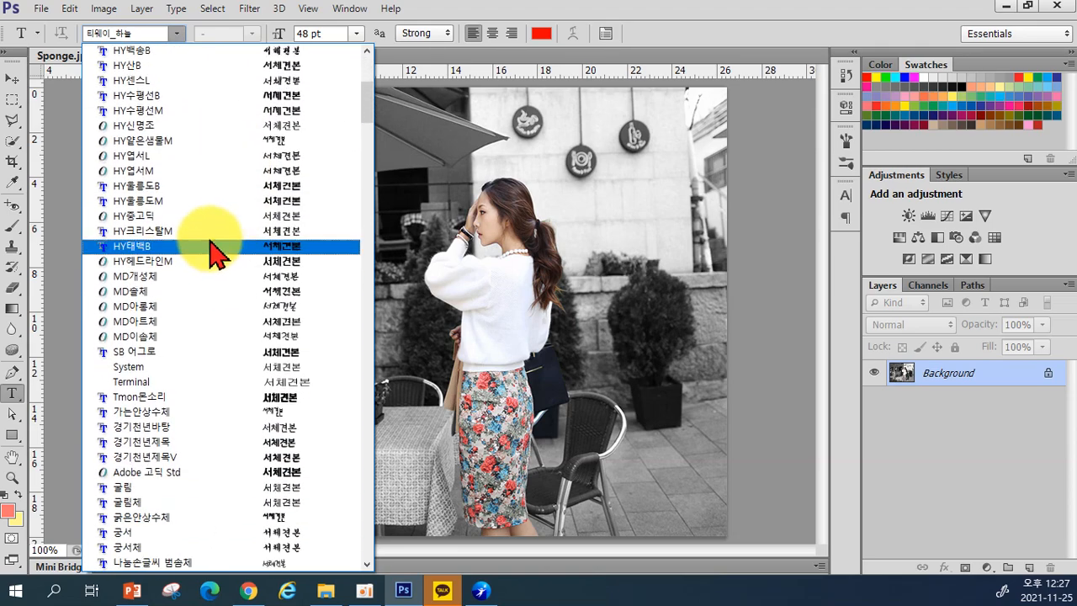
scroll(160, 164, "up", 4)
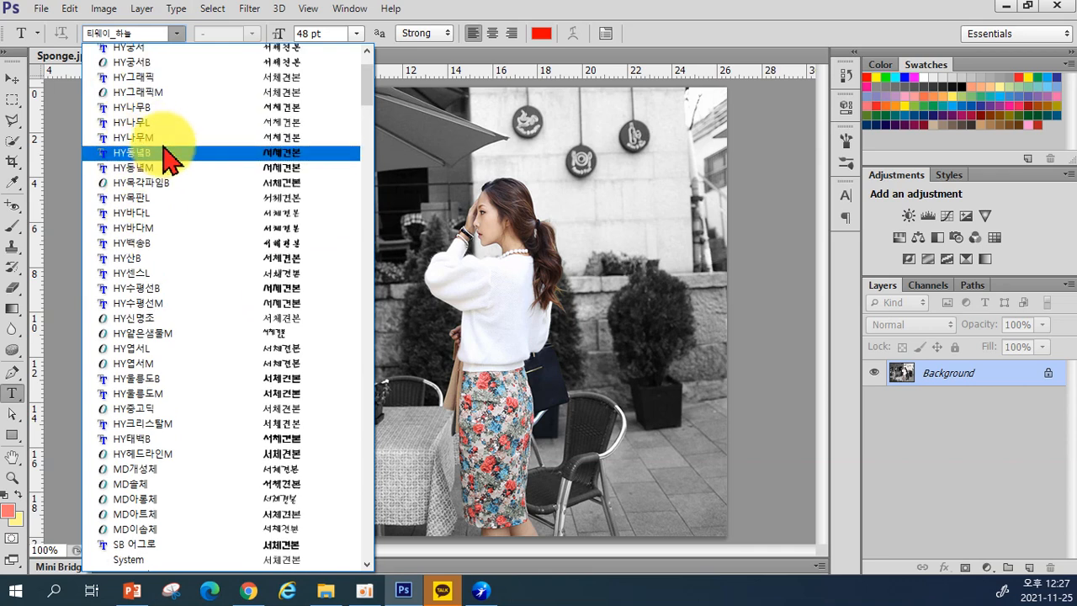
scroll(164, 148, "up", 3)
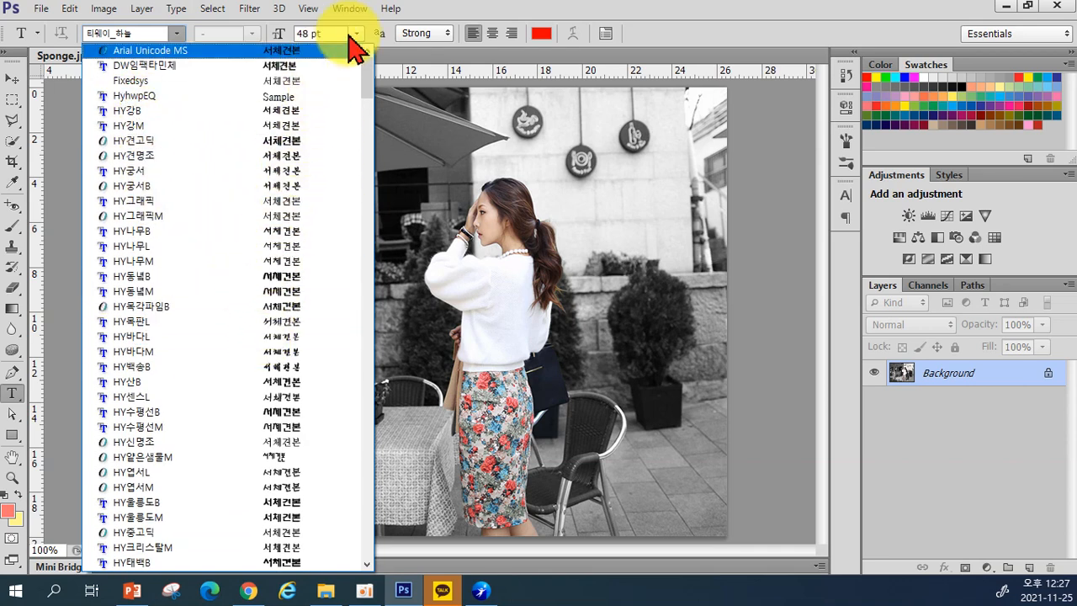
left_click(437, 17)
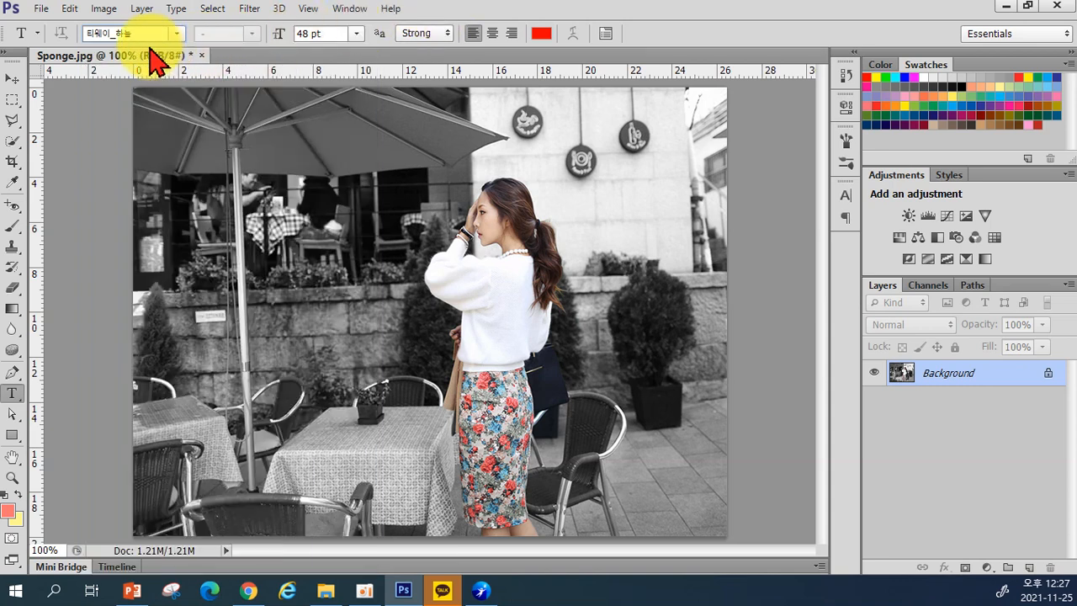
left_click(69, 10)
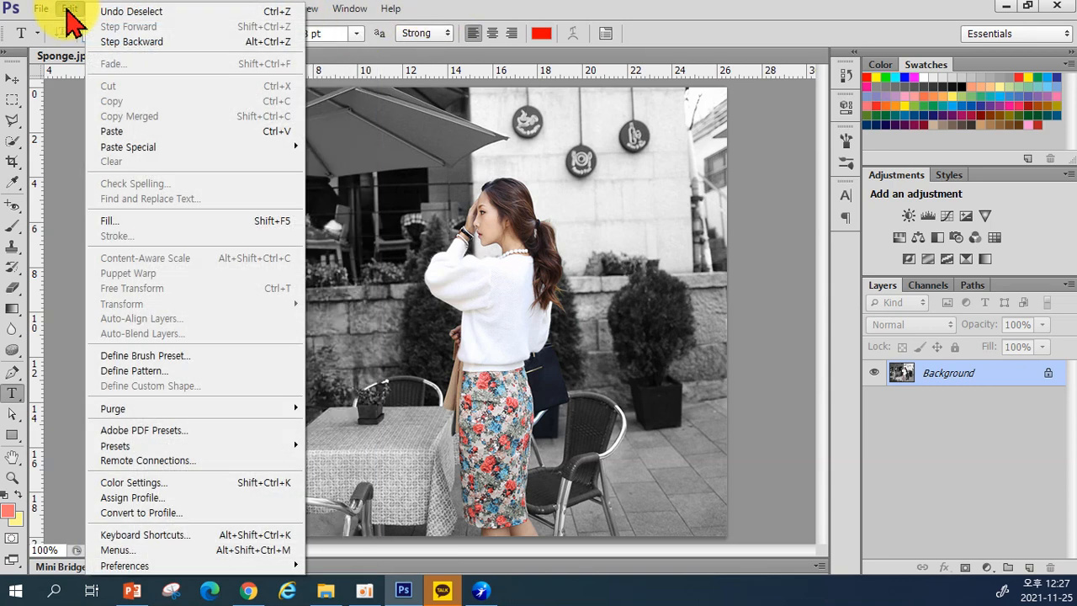
mouse_move(139, 567)
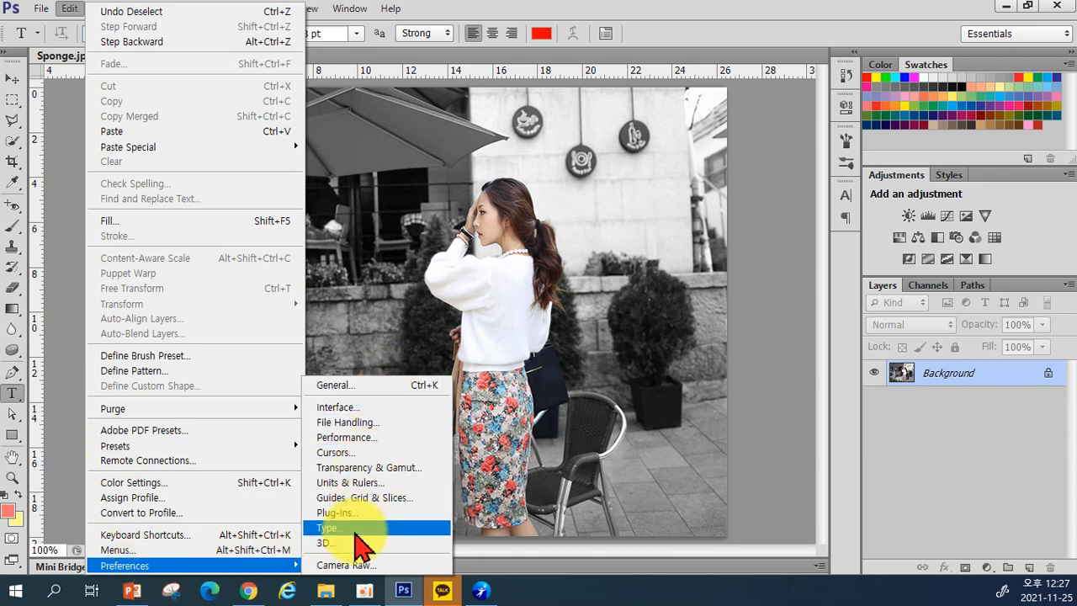
left_click(355, 530)
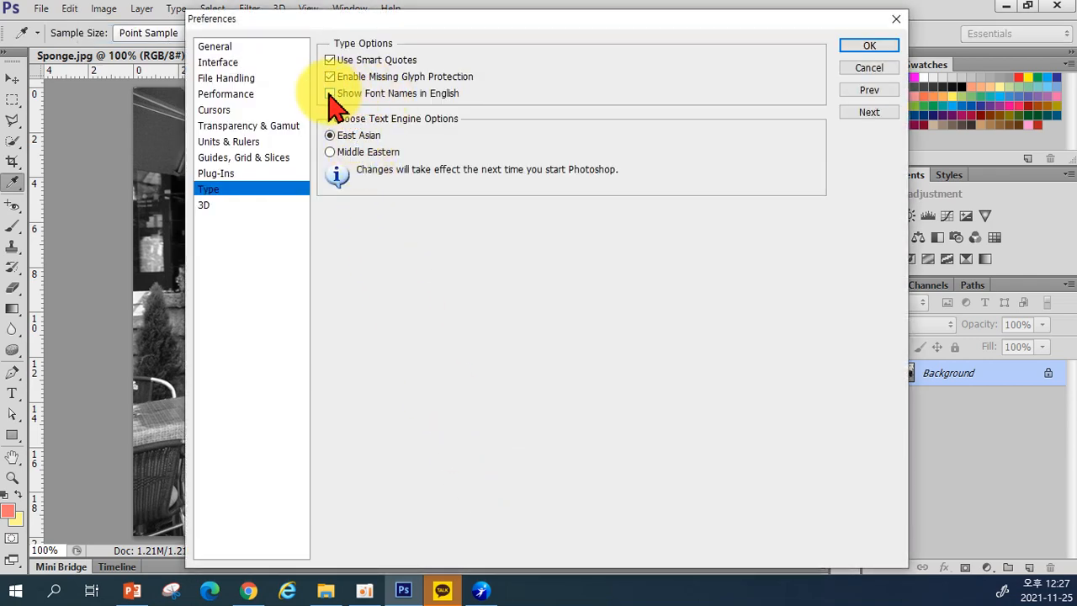
left_click(867, 45)
key("t")
left_click(178, 34)
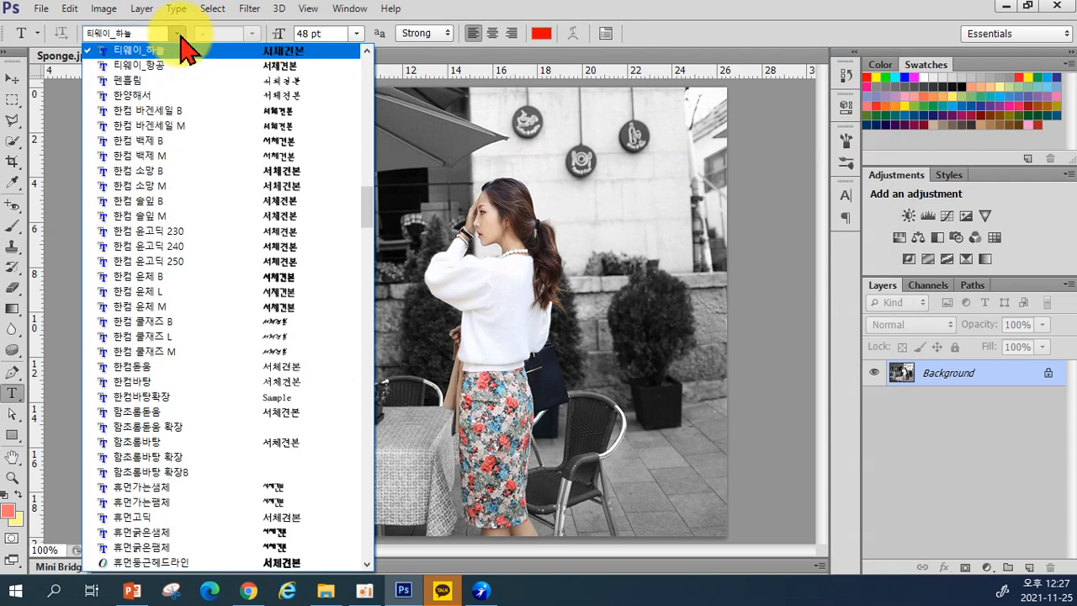
scroll(160, 149, "down", 7)
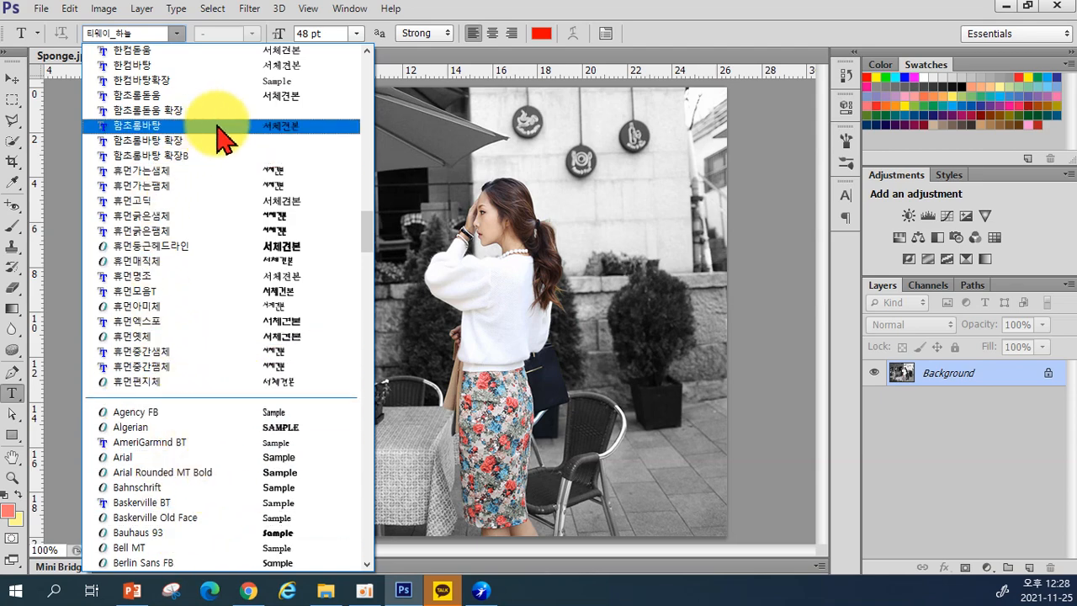
scroll(236, 227, "up", 9)
scroll(231, 222, "up", 15)
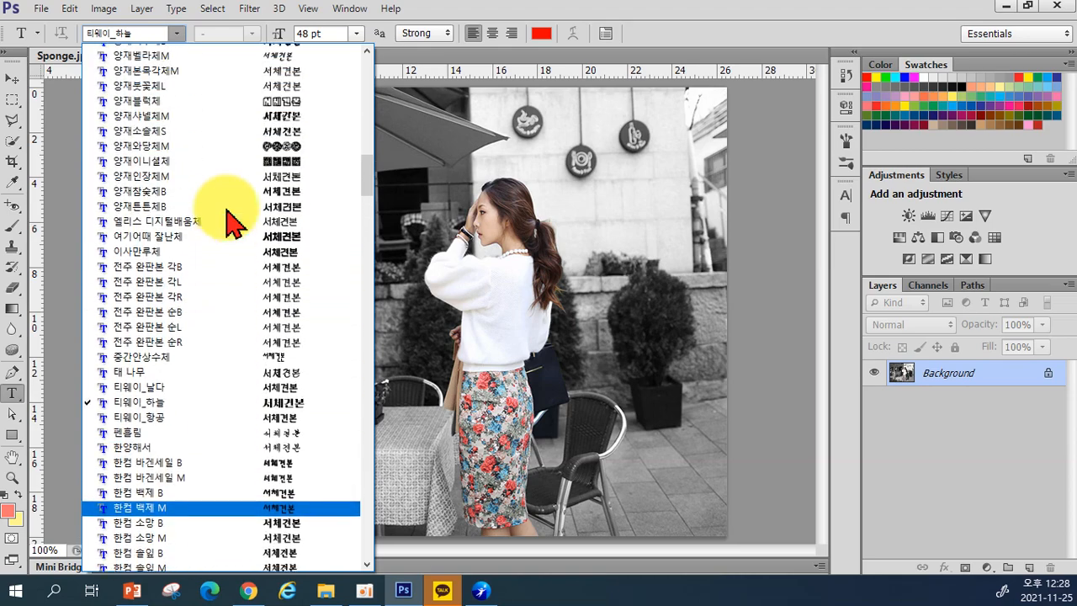
left_click(271, 34)
left_click(176, 34)
scroll(202, 193, "up", 5)
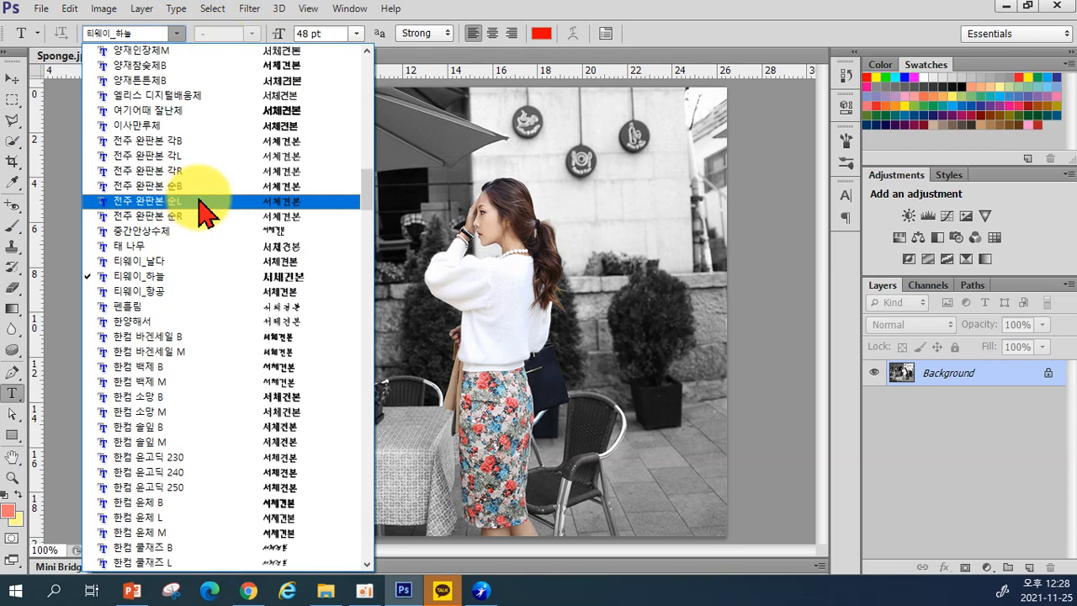
left_click(289, 278)
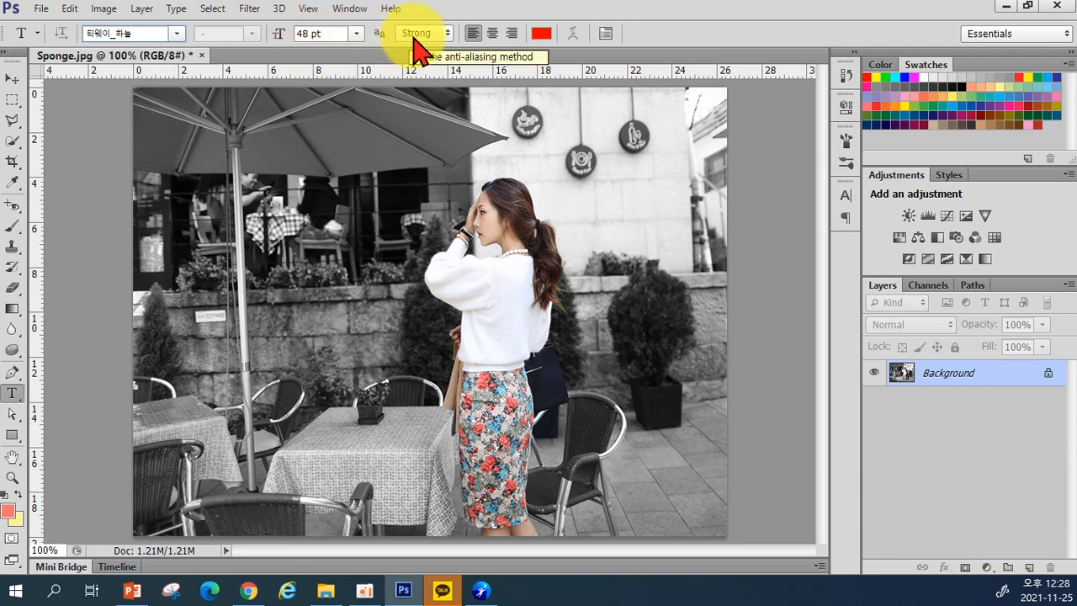
left_click(444, 37)
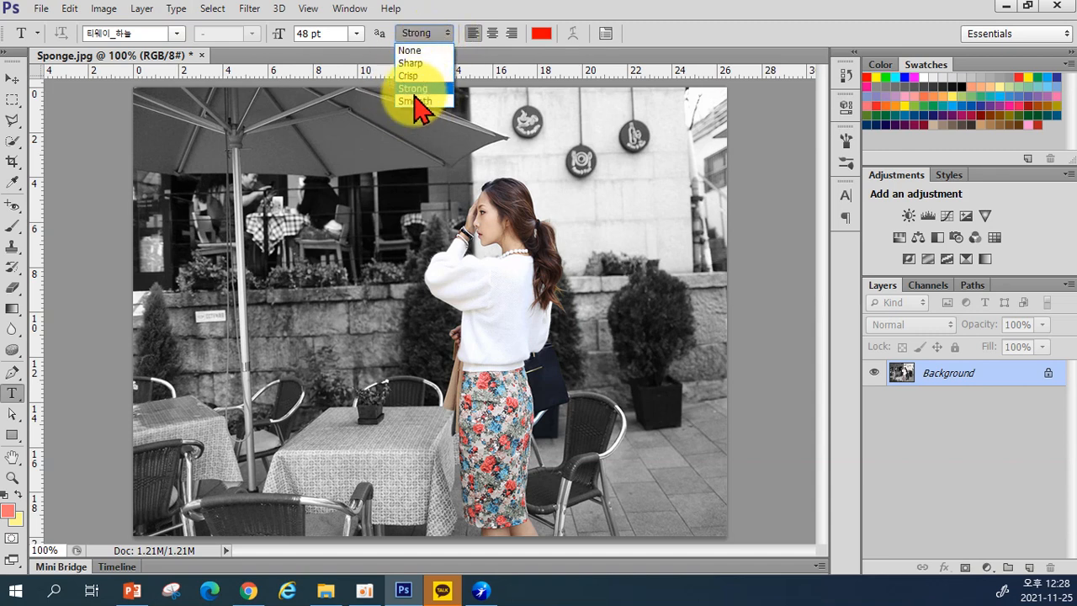
left_click(431, 27)
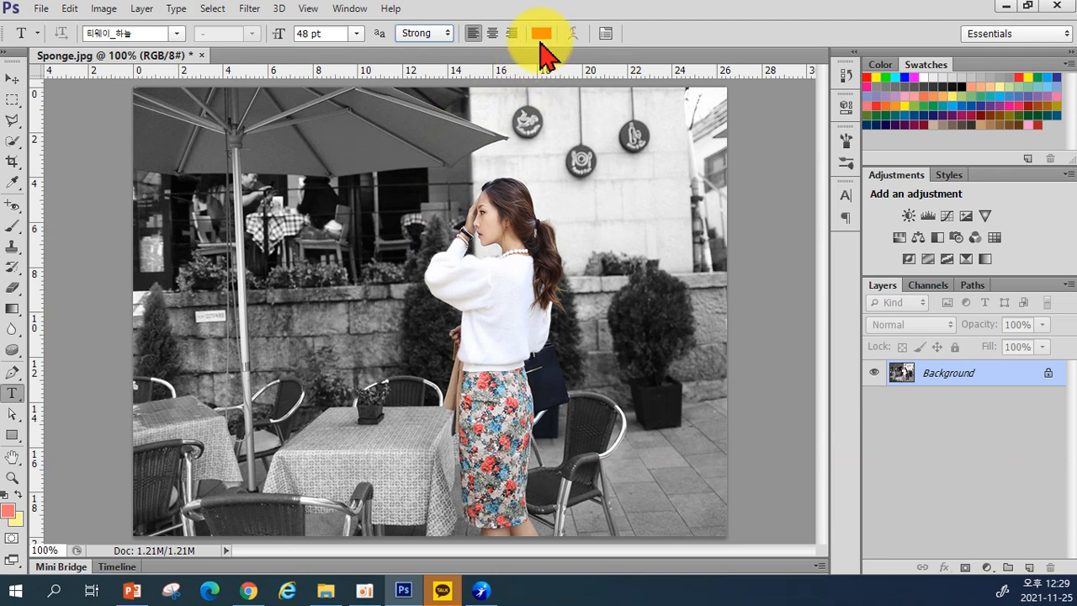
Step: Change the text colour to bright green (#18ff00) in the colour picker
left_click(539, 35)
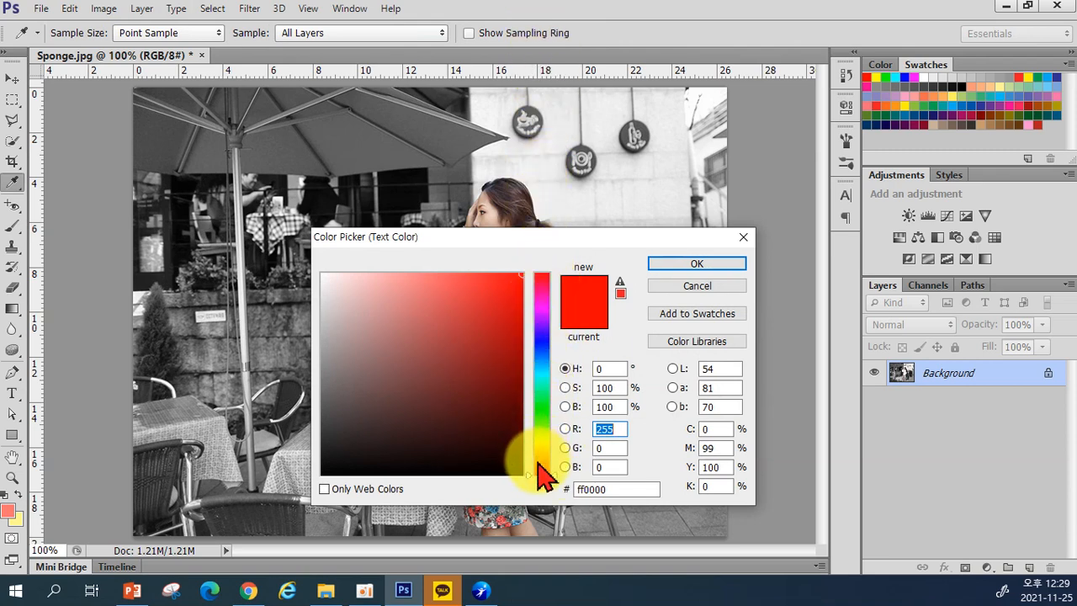
left_click(540, 412)
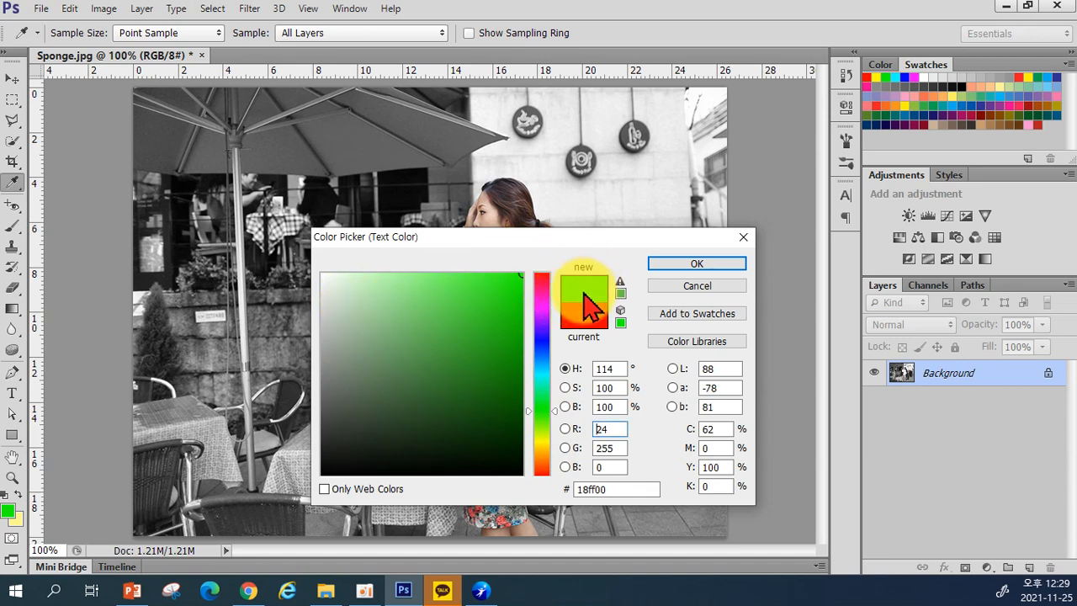
left_click(680, 264)
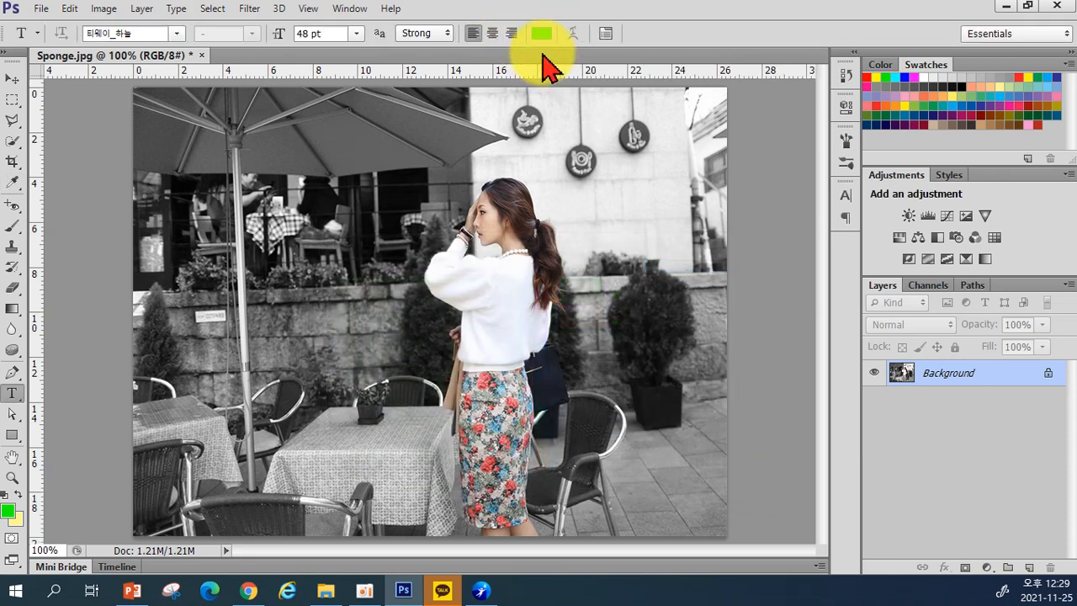
left_click(606, 34)
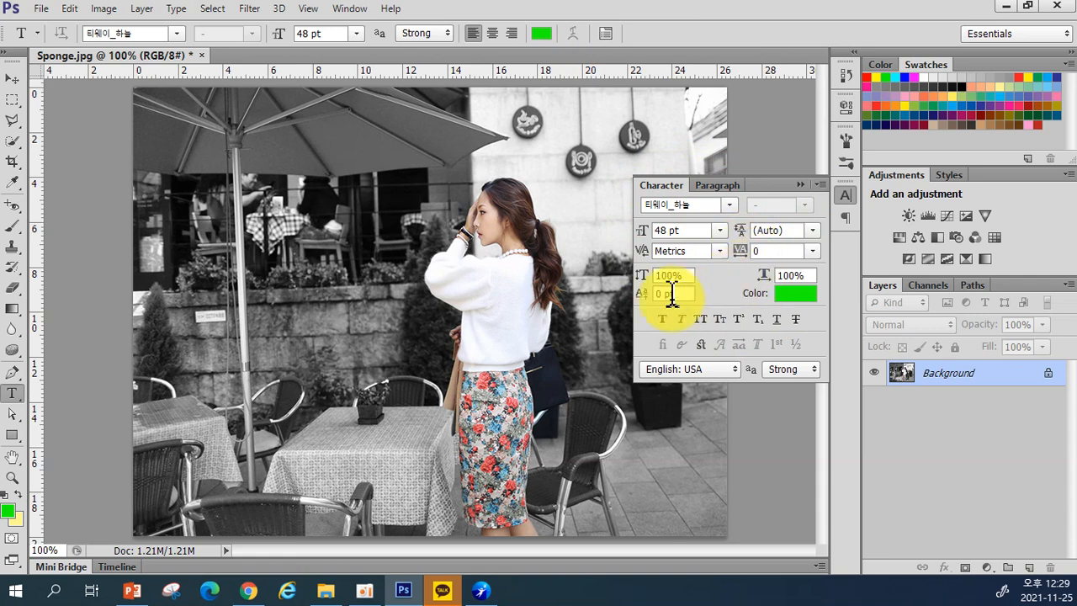
left_click(800, 186)
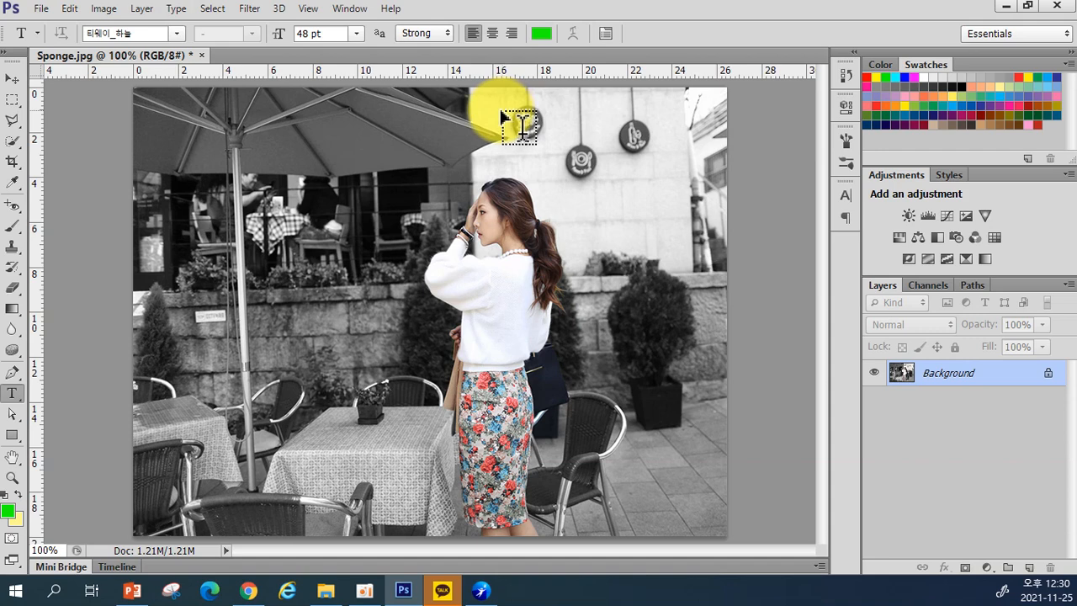
Step: Set the type options to the 한컴 백제 B font at 60 pt
left_click(176, 34)
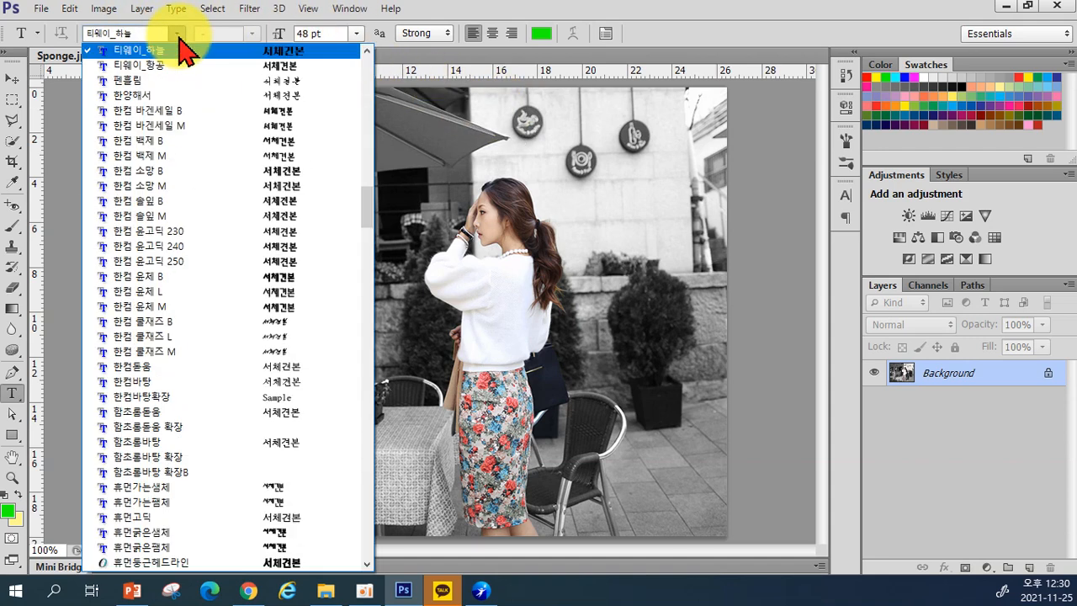
left_click(223, 144)
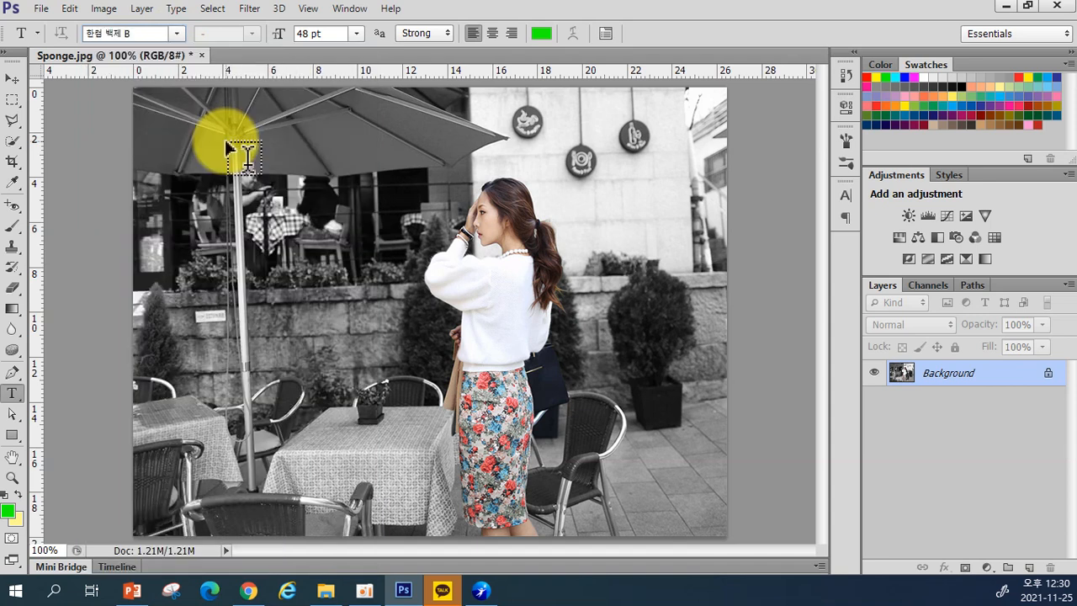
left_click(357, 34)
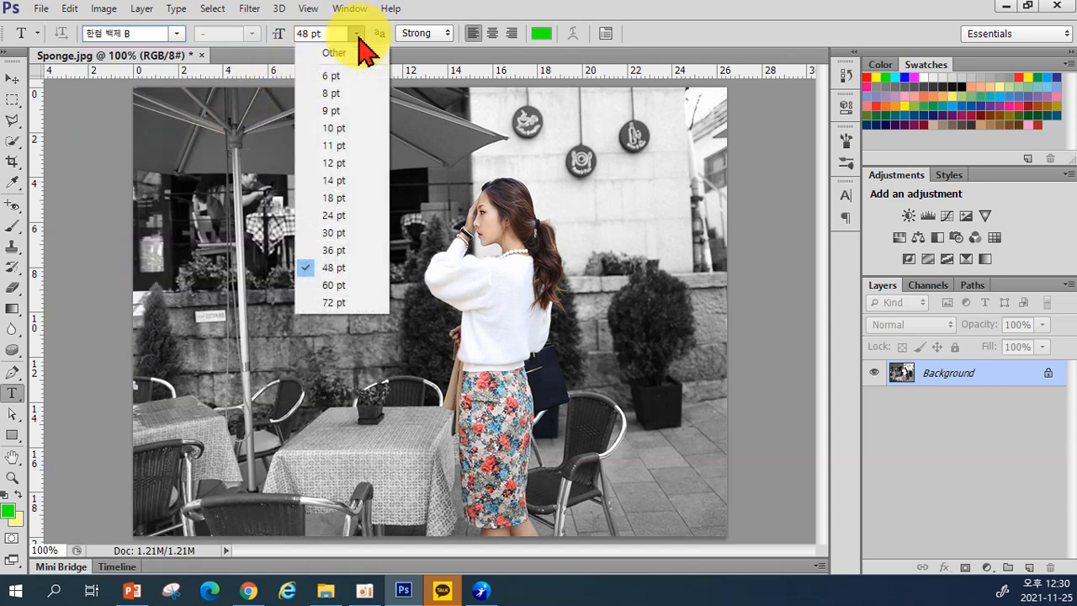
left_click(314, 286)
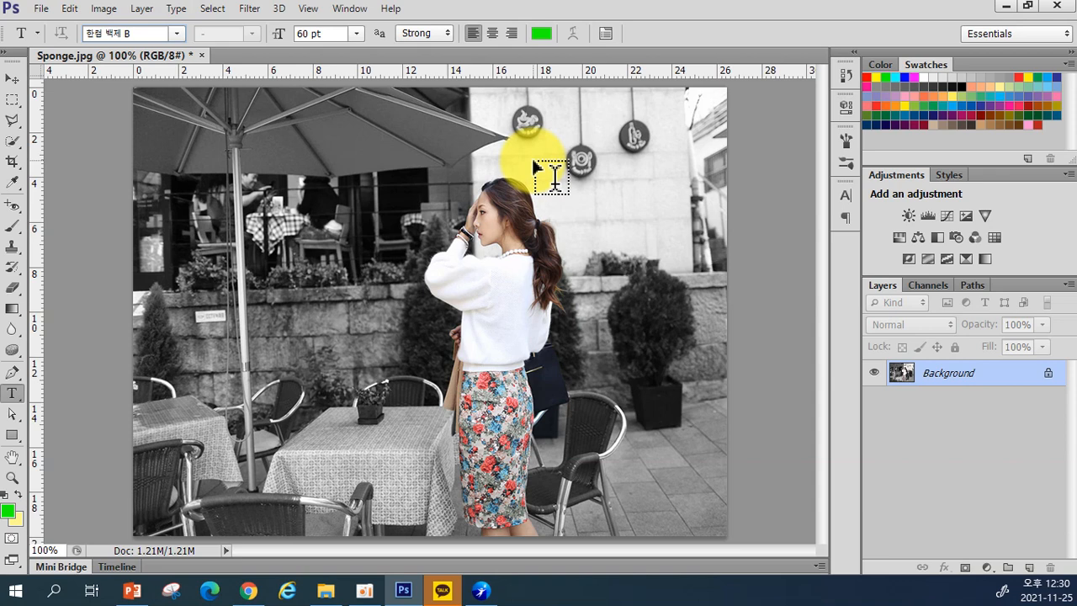
Step: Create a text layer in the upper left and type 한일컴퓨터학원, deleting a stray letter
left_click(190, 191)
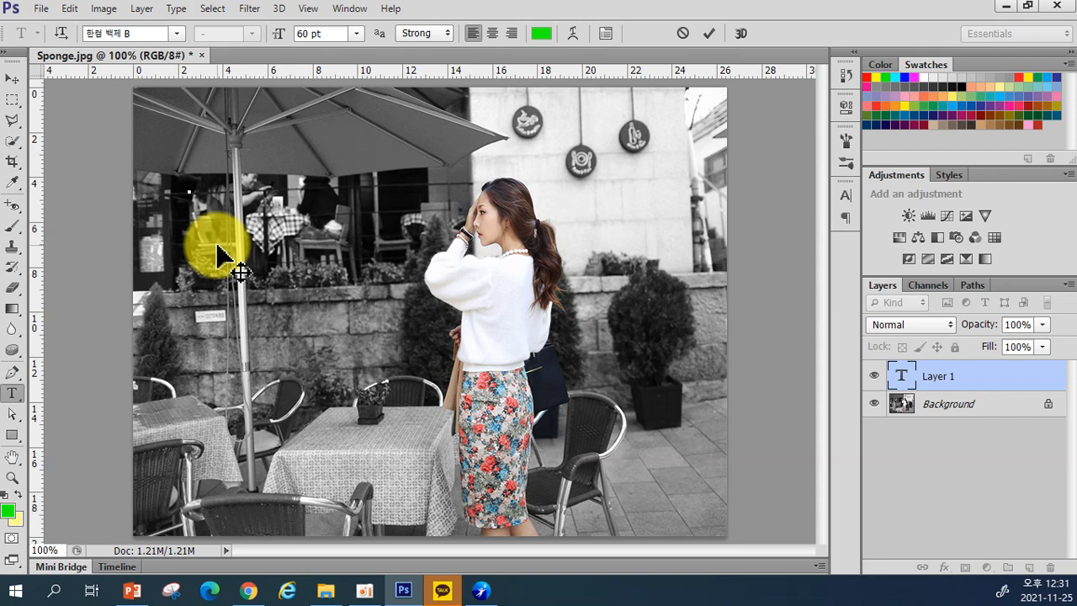
type("g")
key("BackSpace")
type("ㅎ한")
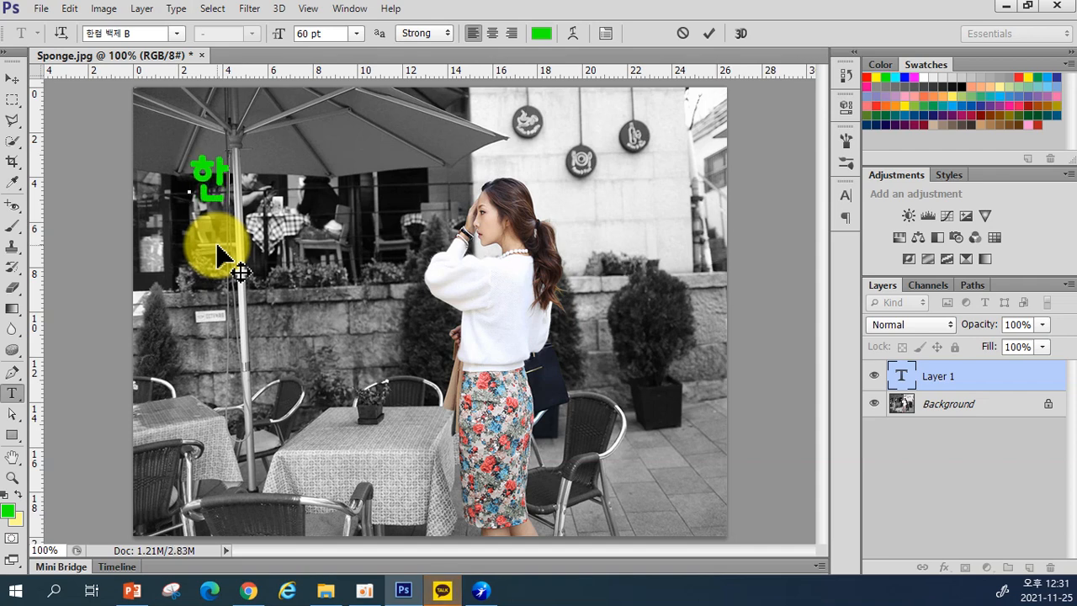
type("일컴퓨터학원")
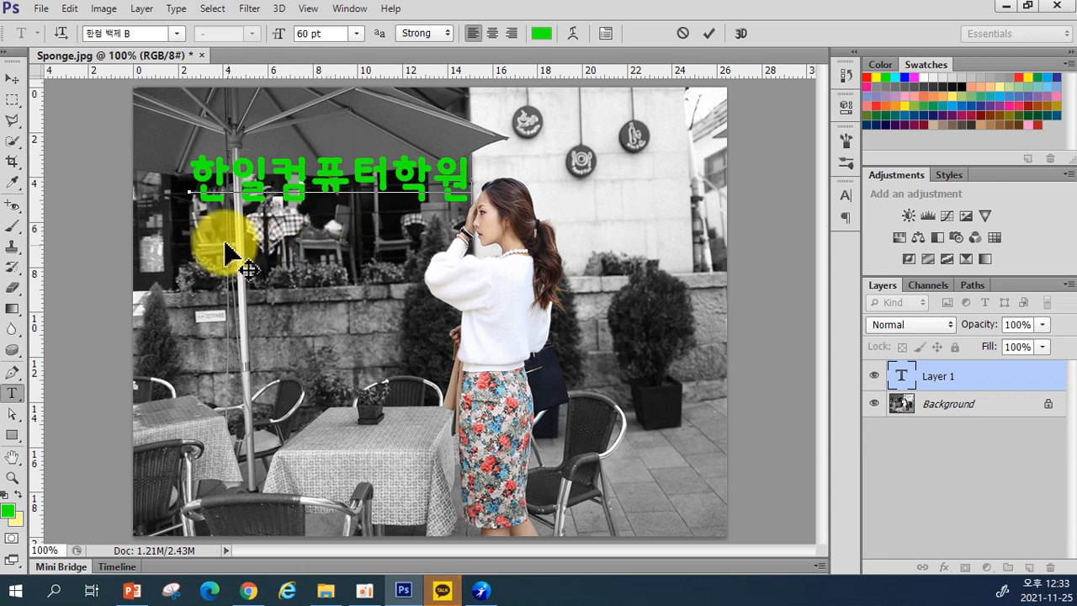
Step: Shift the green Korean text slightly left and lower, and keep 한일 at 60 pt after trying 72 and 48 pt
left_click_drag(194, 223, 157, 210)
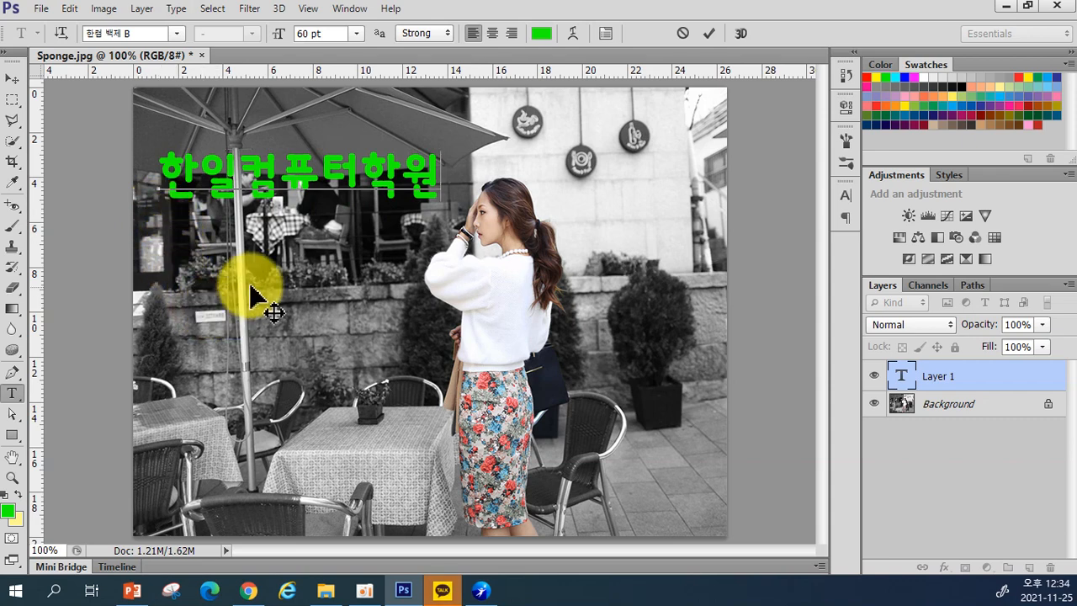
left_click_drag(193, 214, 187, 234)
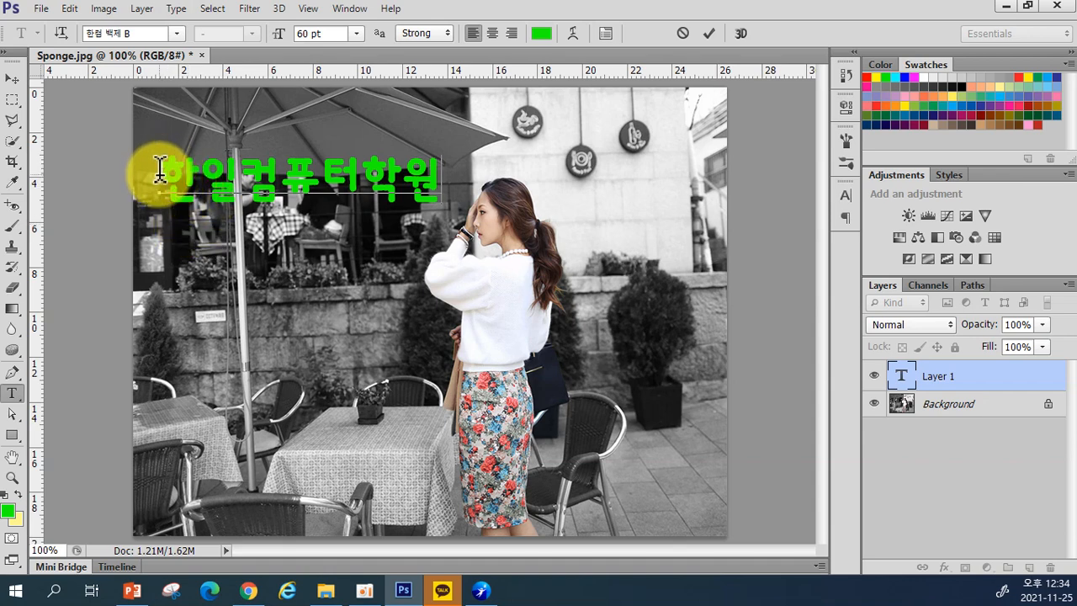
left_click_drag(161, 169, 231, 177)
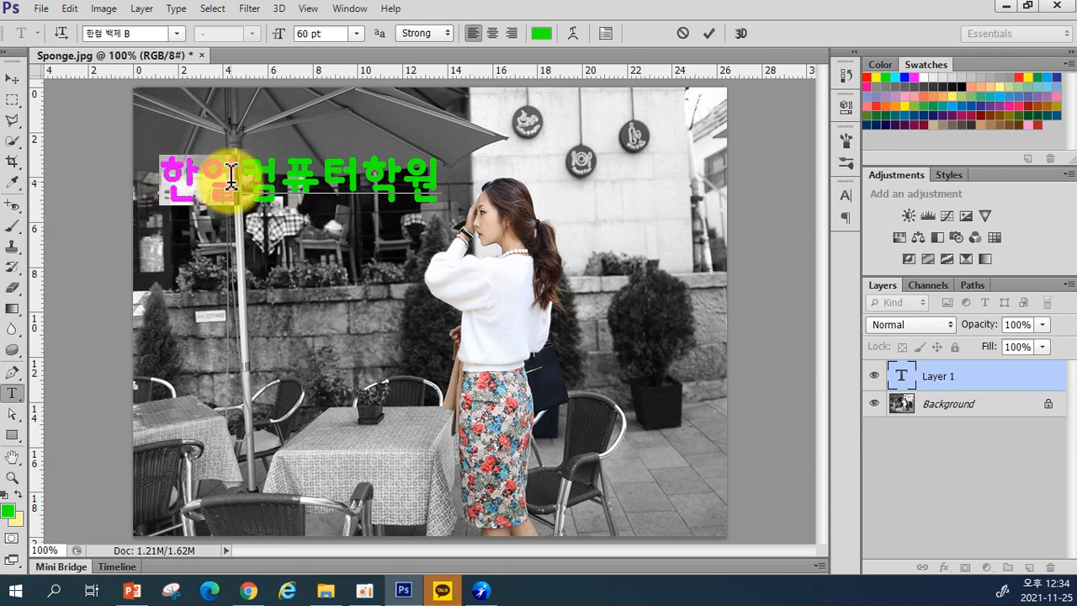
left_click(357, 33)
left_click(340, 303)
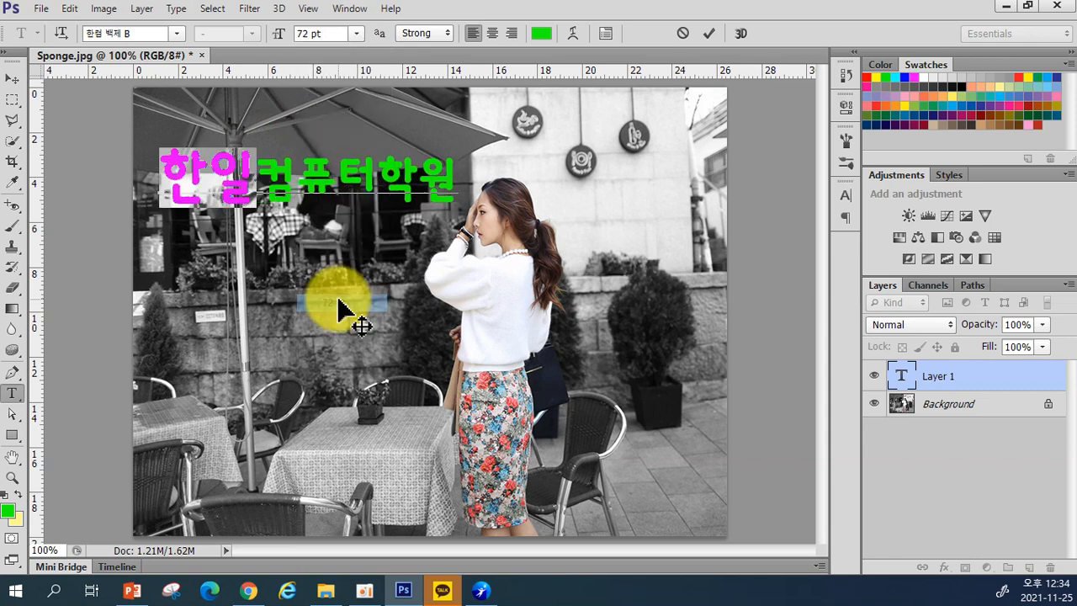
left_click(356, 33)
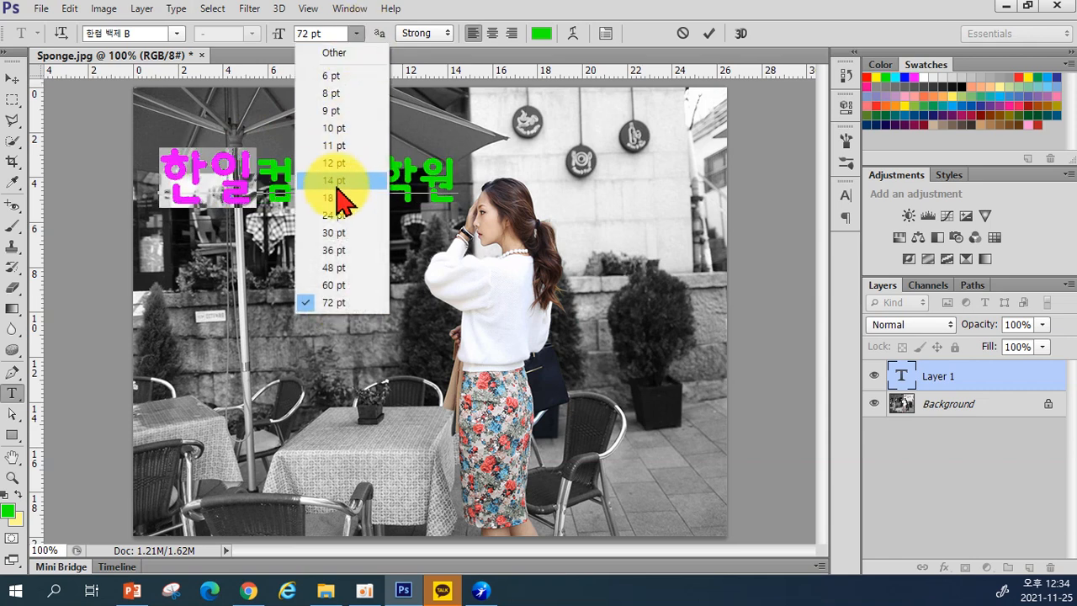
left_click(343, 269)
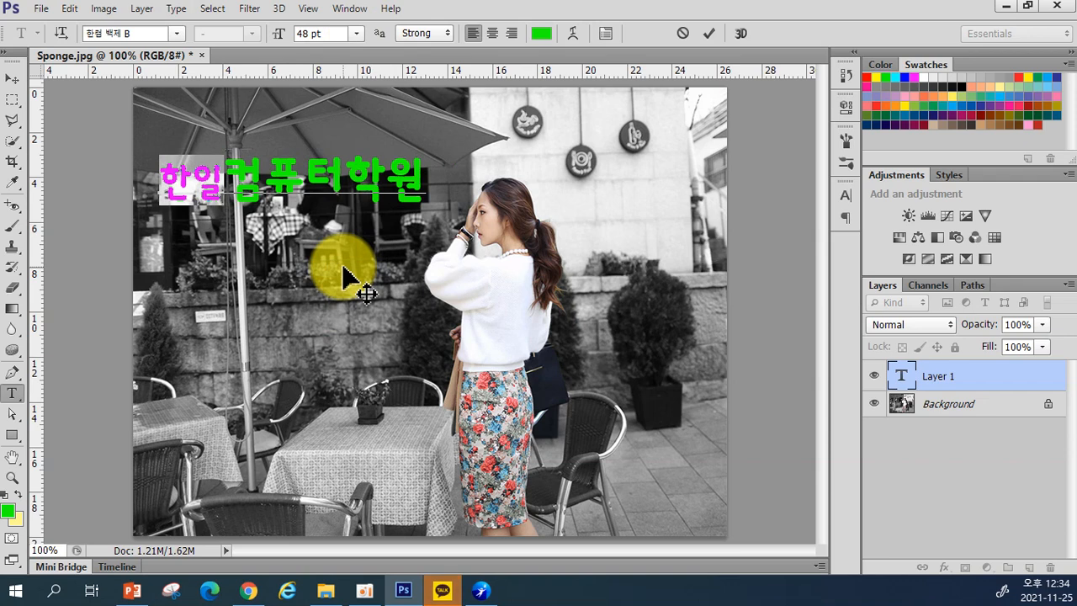
left_click(357, 33)
left_click(334, 284)
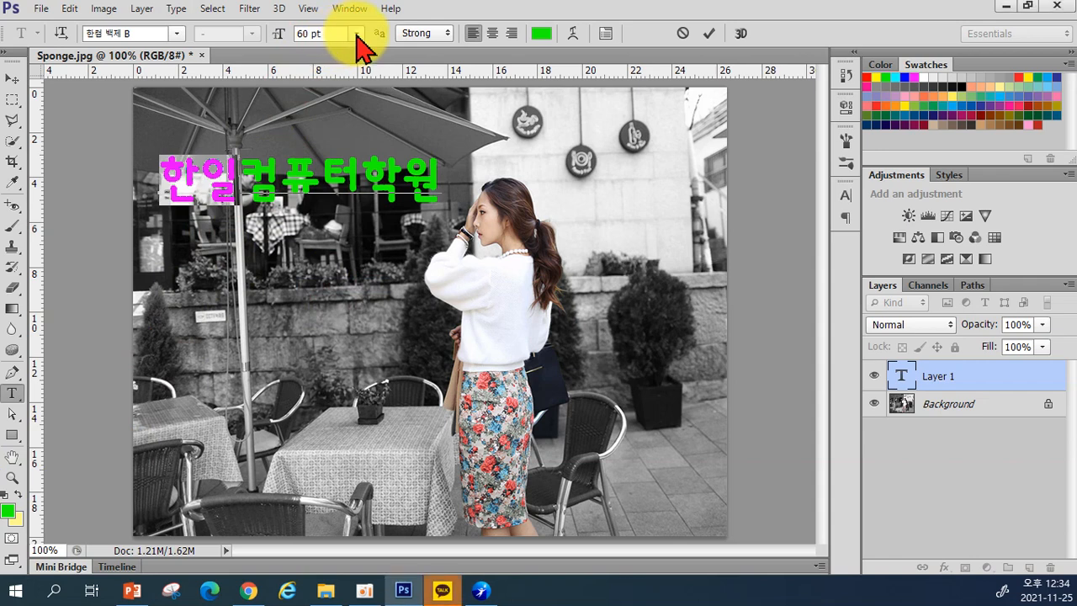
left_click(257, 190)
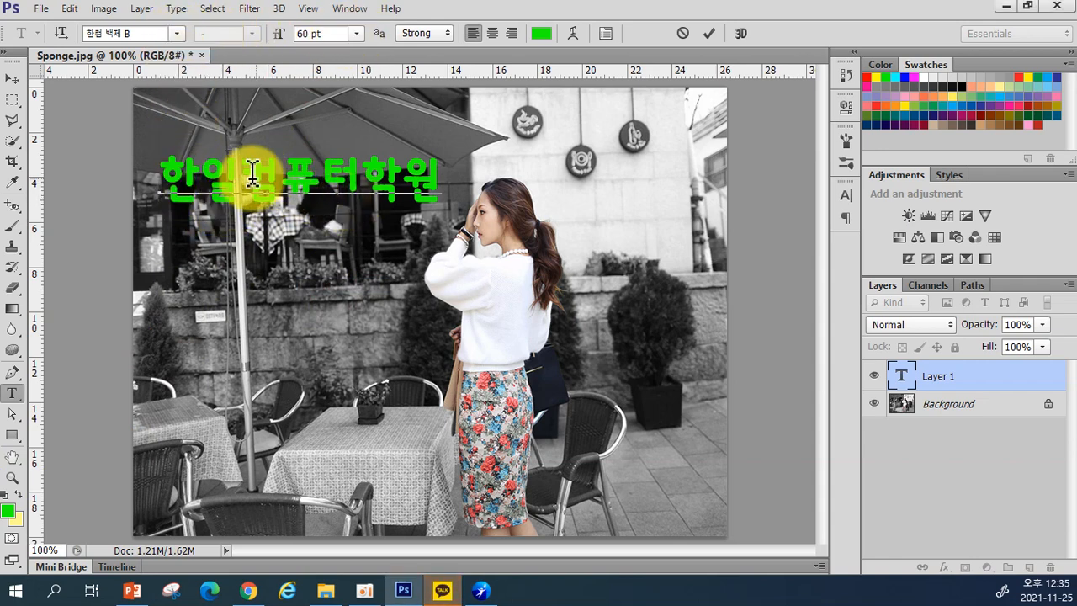
Step: Color the characters 컴퓨터 magenta (#ff00e4), leaving 한일 and 학원 green
left_click_drag(241, 176, 366, 189)
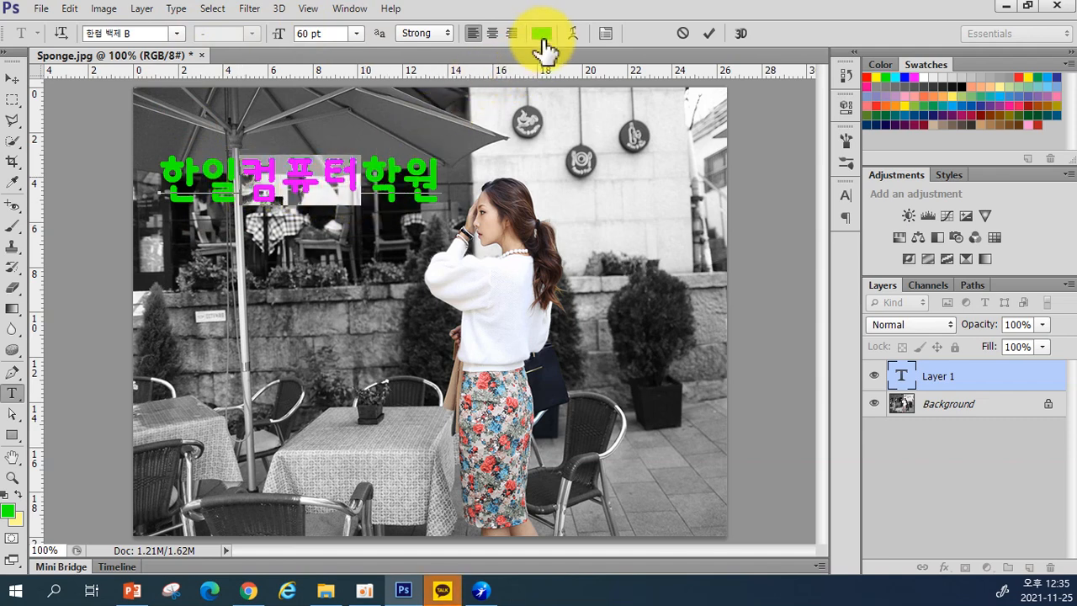
left_click(540, 35)
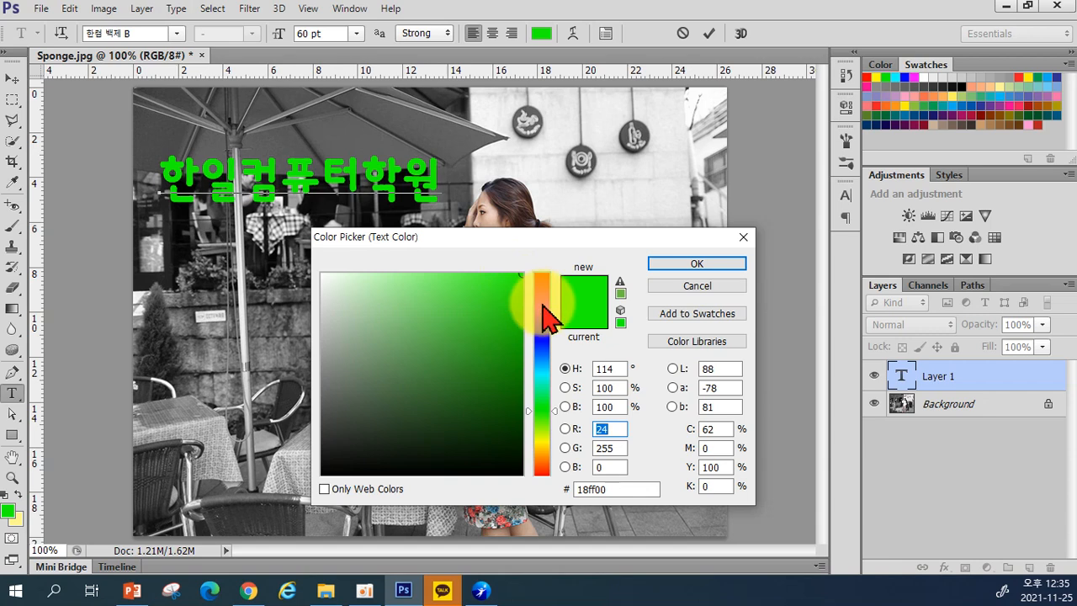
left_click(542, 304)
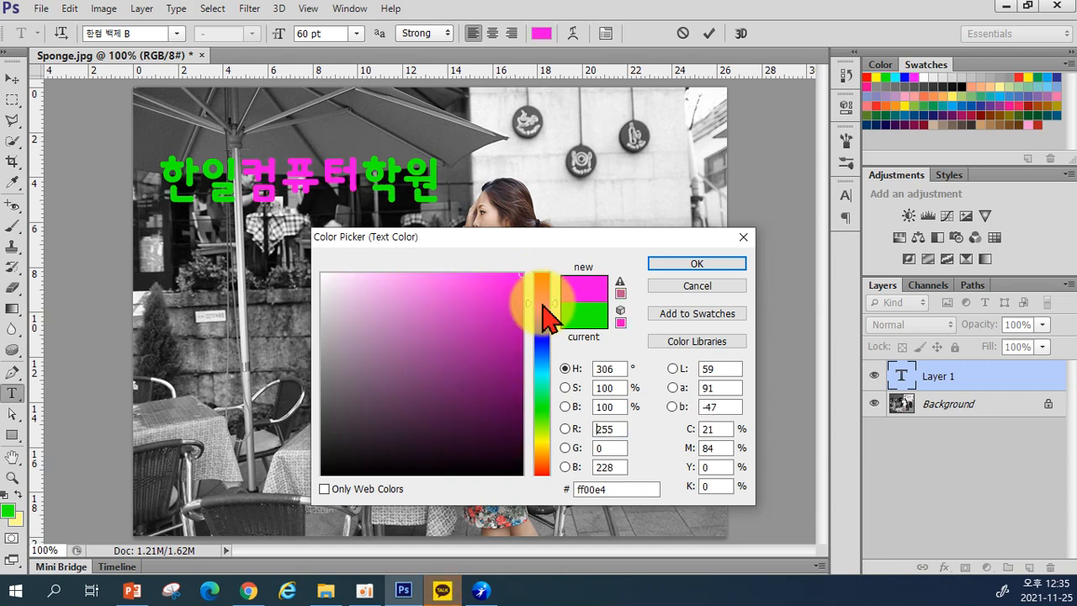
left_click(692, 264)
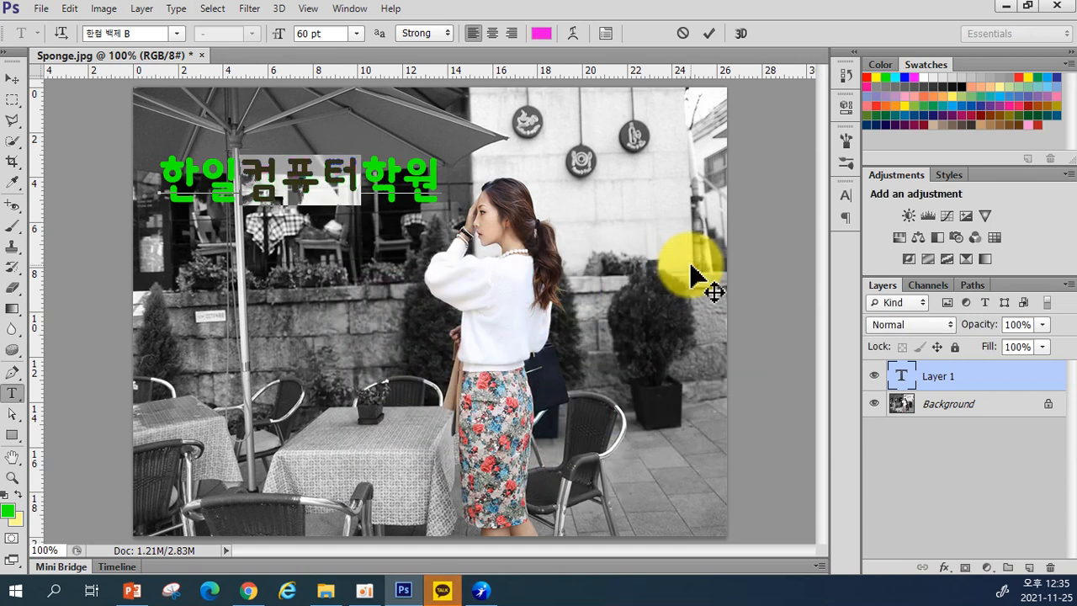
left_click(412, 178)
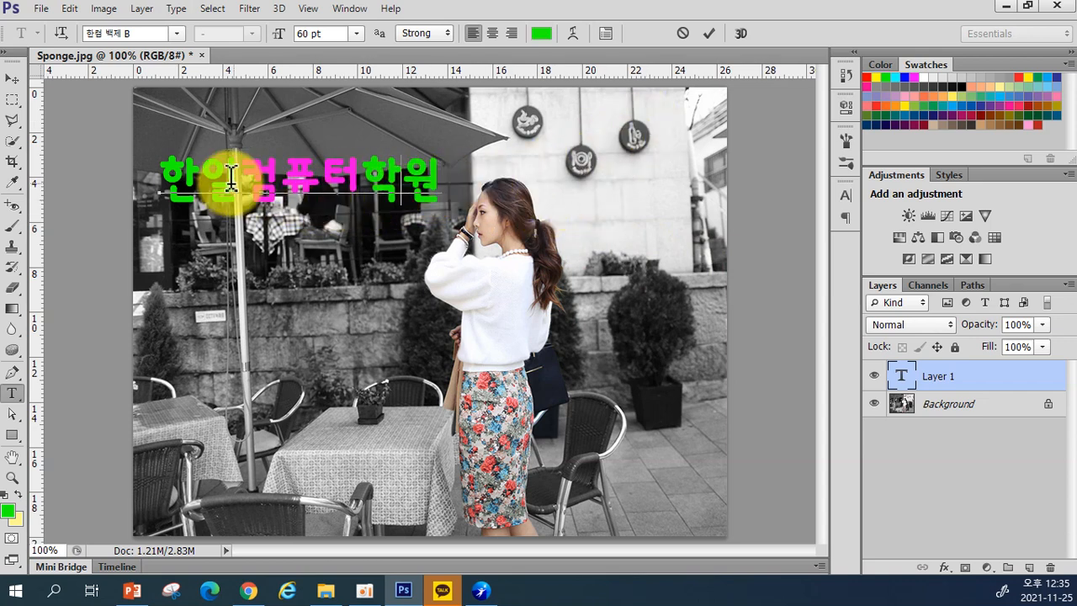
Step: Commit the text edits and try the 한컴 윤체 B font and another font on the heading
key("ctrl")
left_click(709, 34)
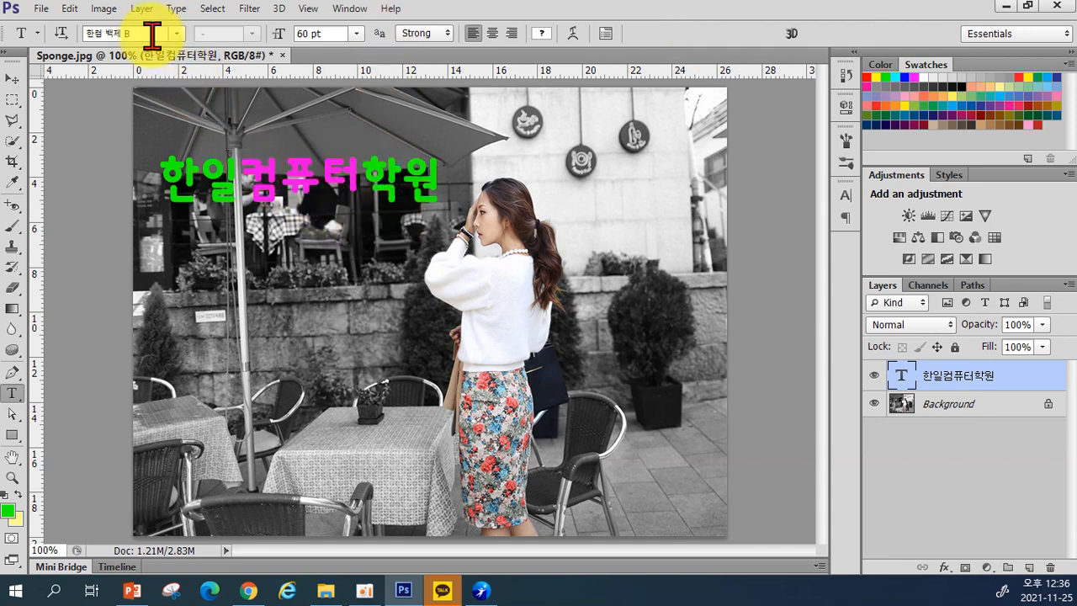
left_click(176, 34)
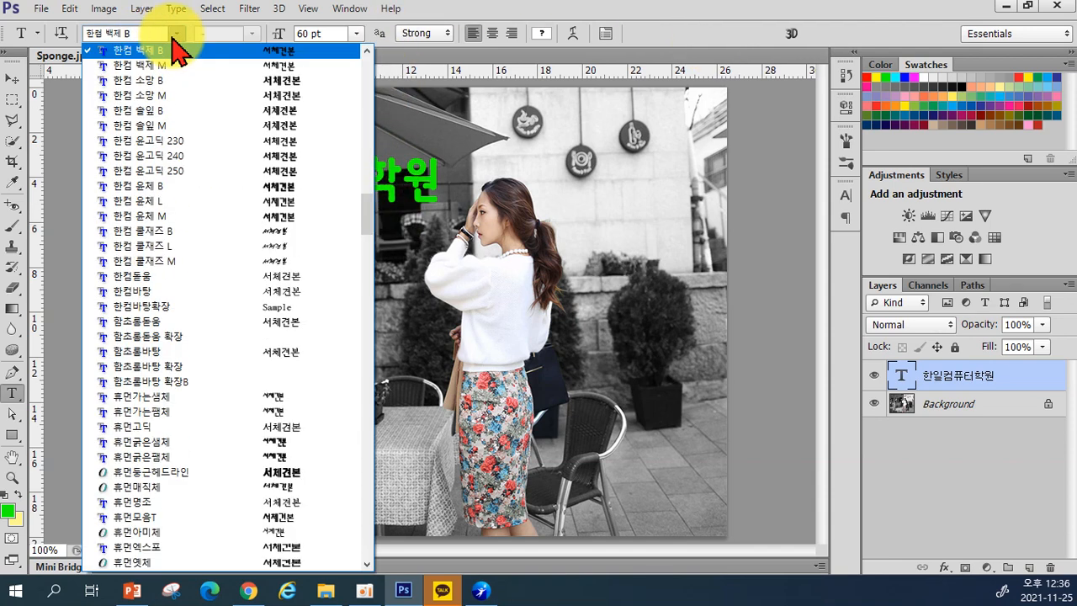
left_click(188, 185)
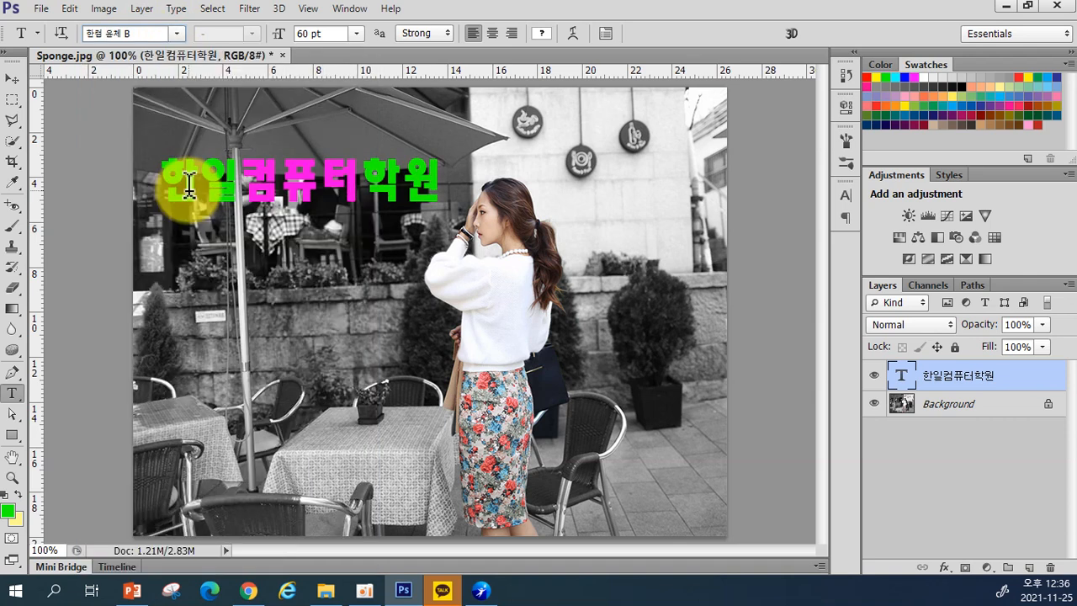
left_click(177, 34)
left_click(190, 273)
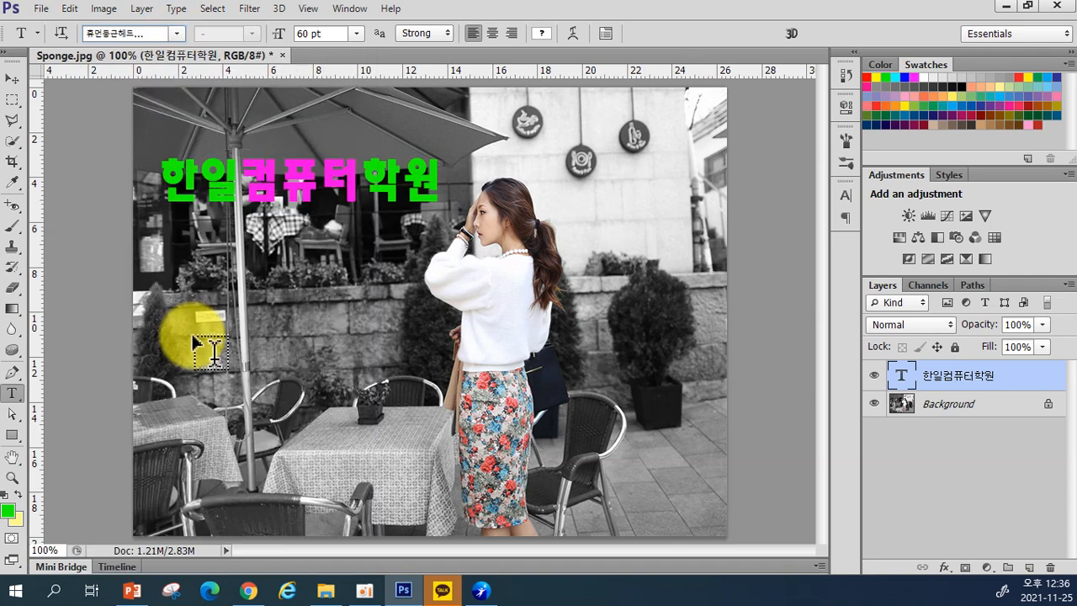
Step: Try 휴먼엑스포, then step through the font list to settle on 휴먼매직체
left_click(176, 34)
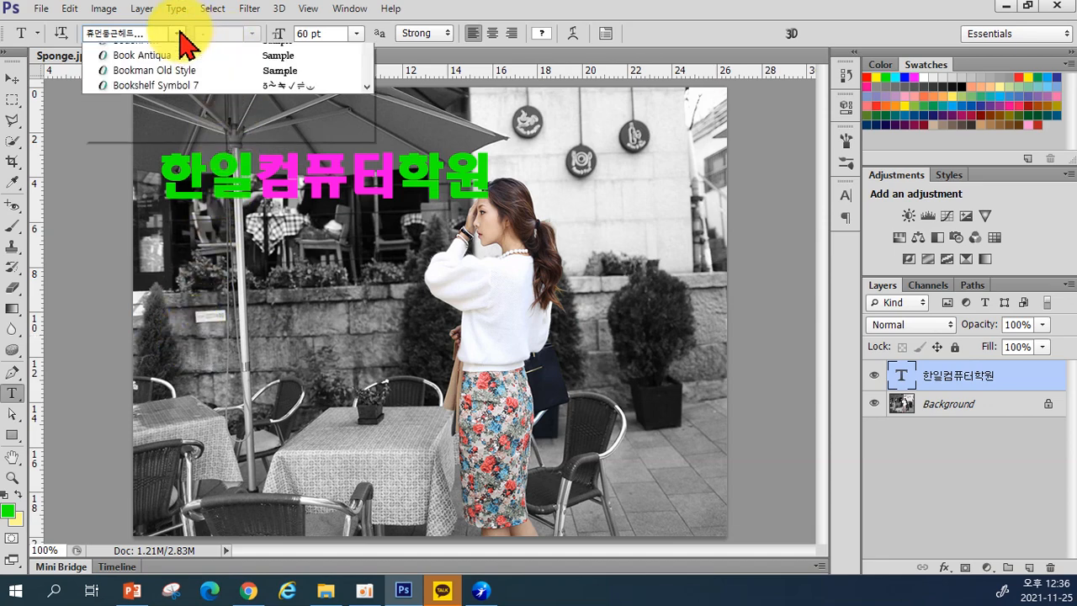
left_click(192, 124)
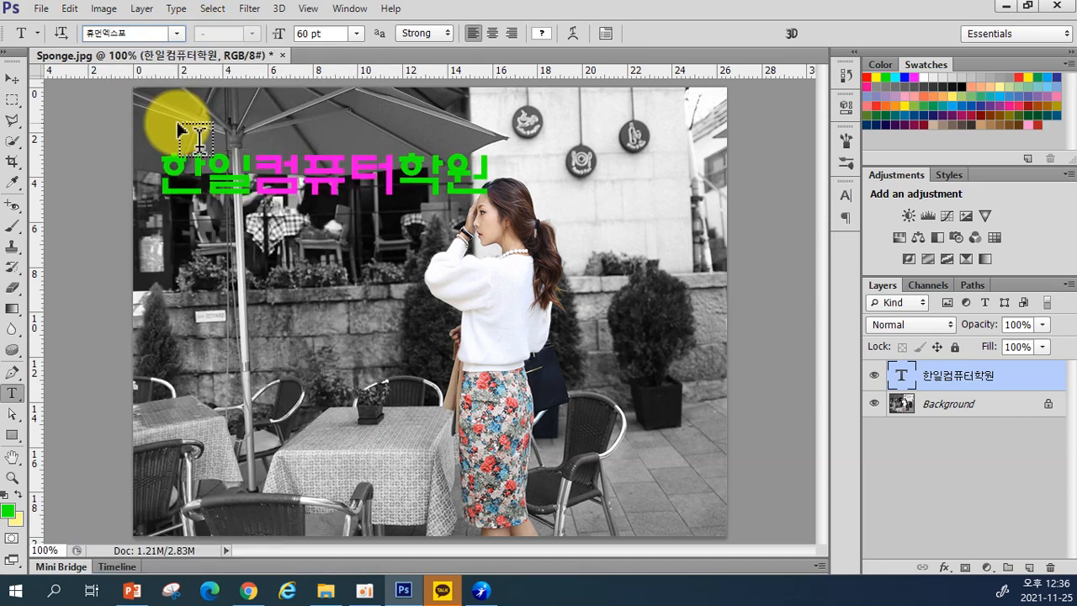
left_click(144, 33)
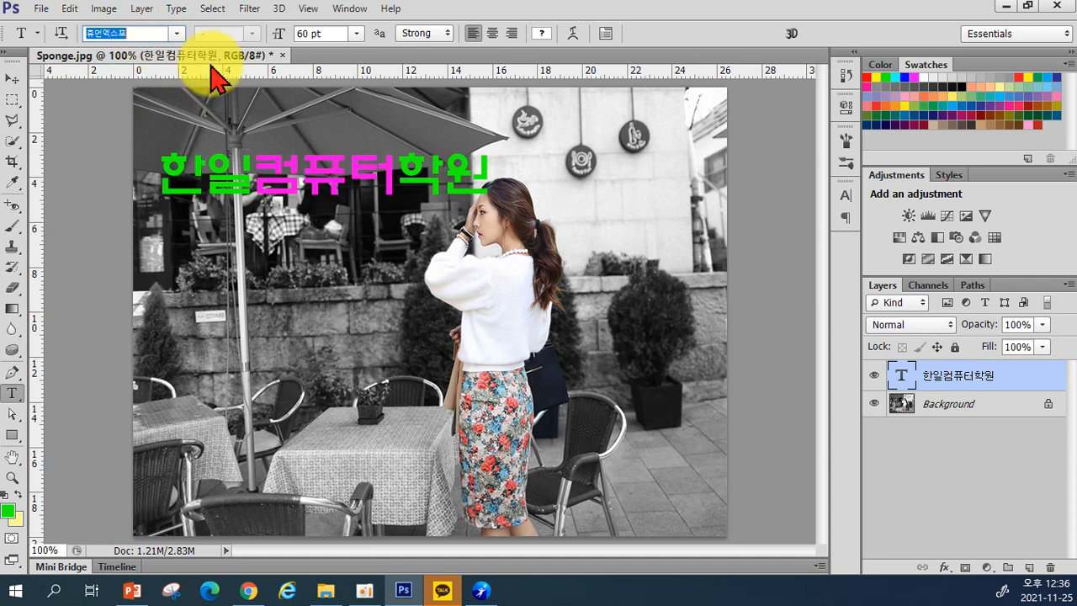
key("Up")
key("Up")
key("Up")
key("Up")
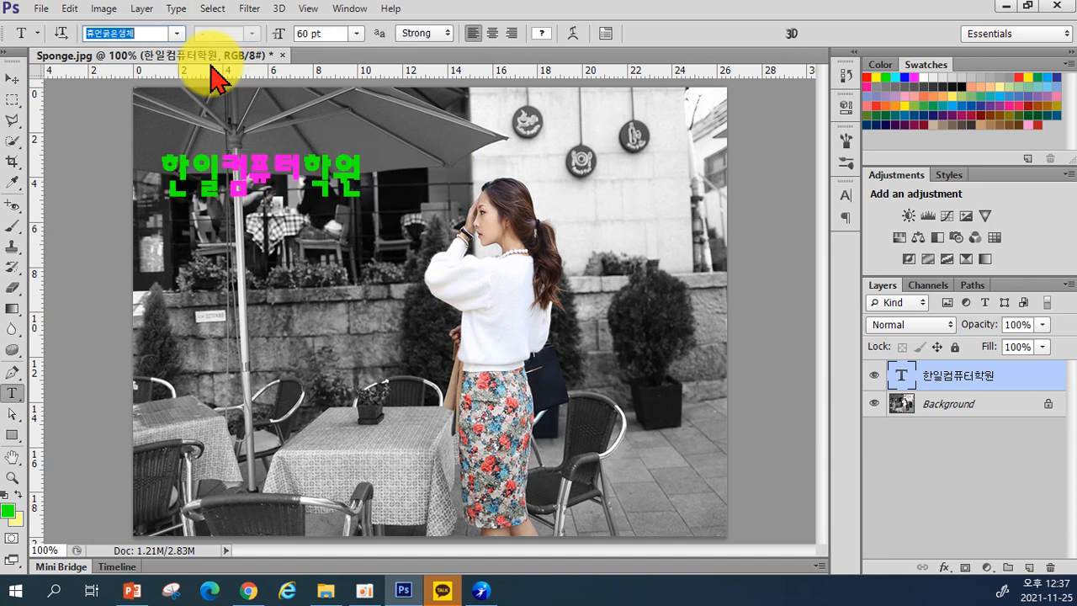
key("Down")
key("Down")
key("Down")
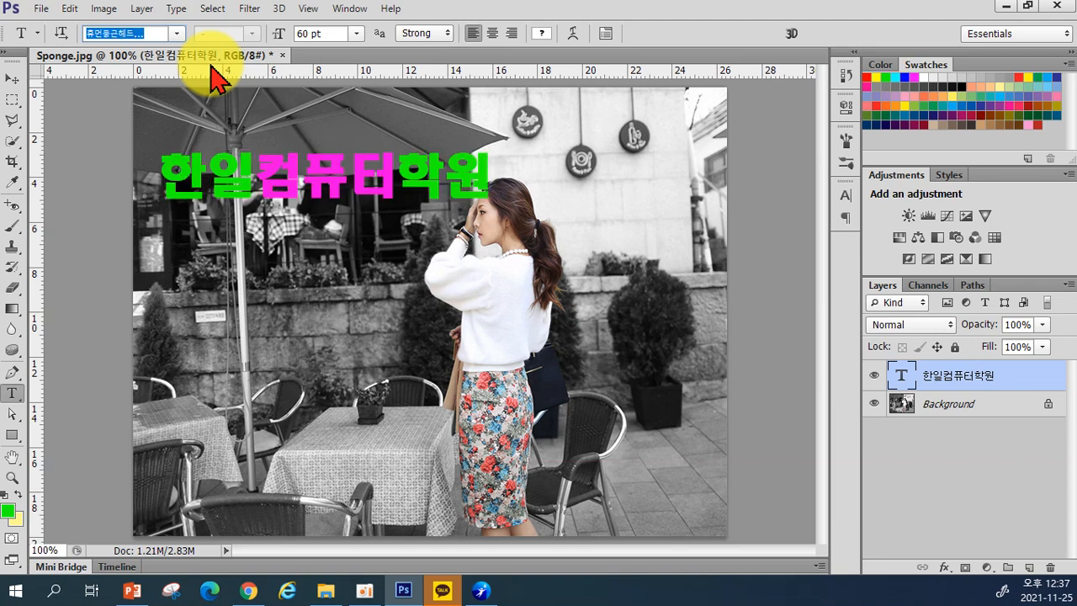
key("Down")
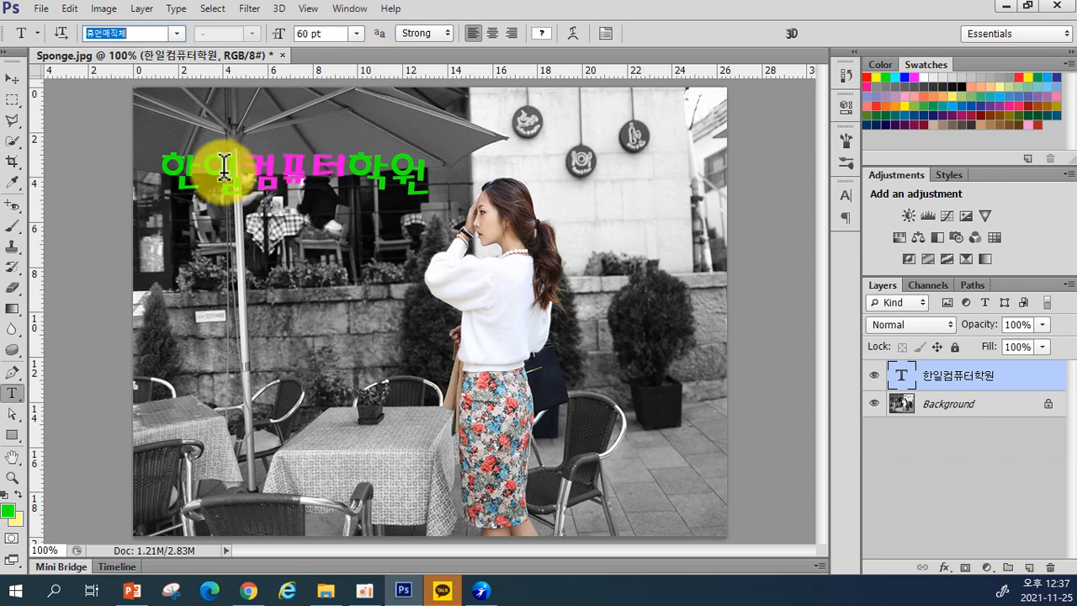
Step: Set the Korean heading to 48 pt after briefly trying 24 pt
left_click(357, 33)
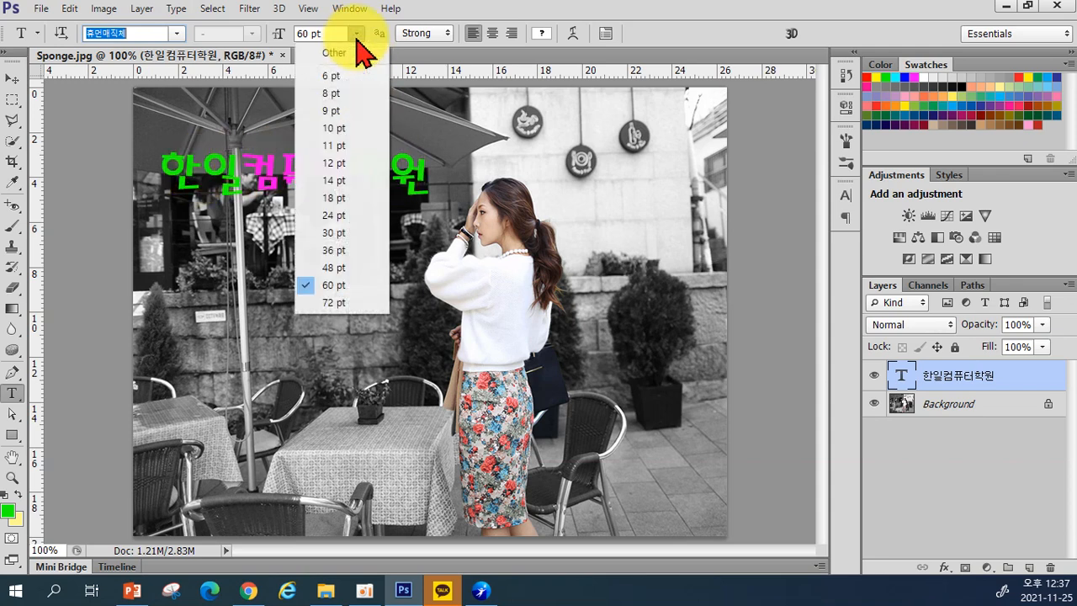
left_click(341, 215)
left_click(357, 36)
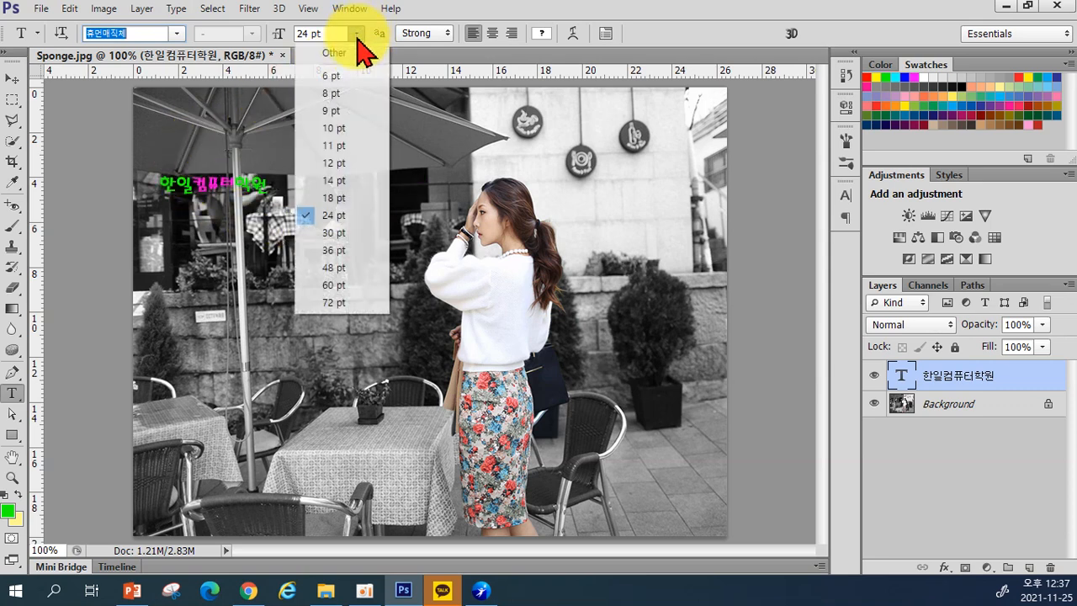
left_click(345, 270)
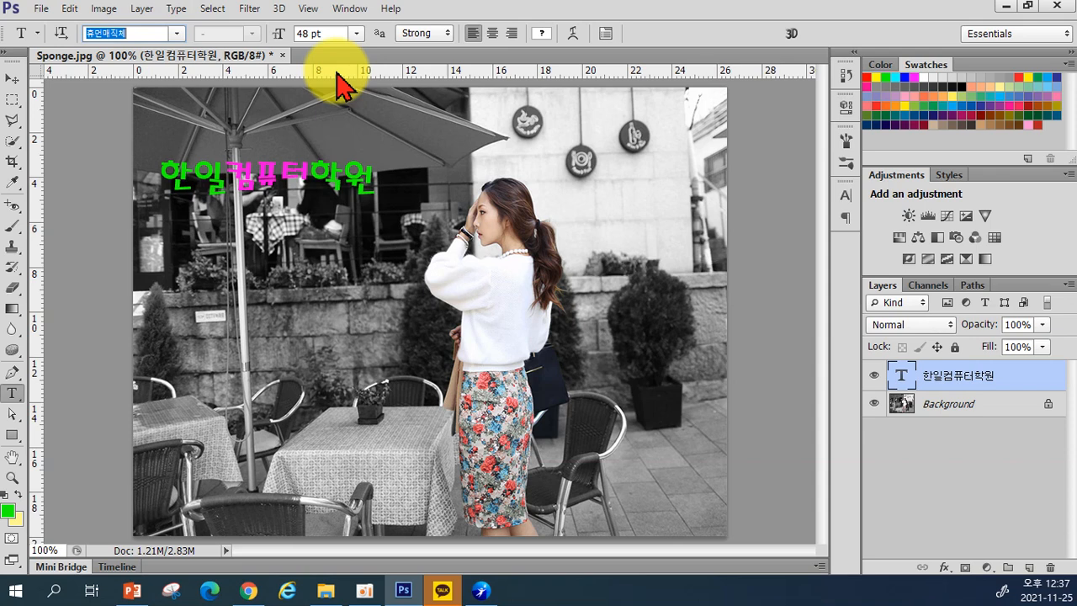
key("ctrl+t")
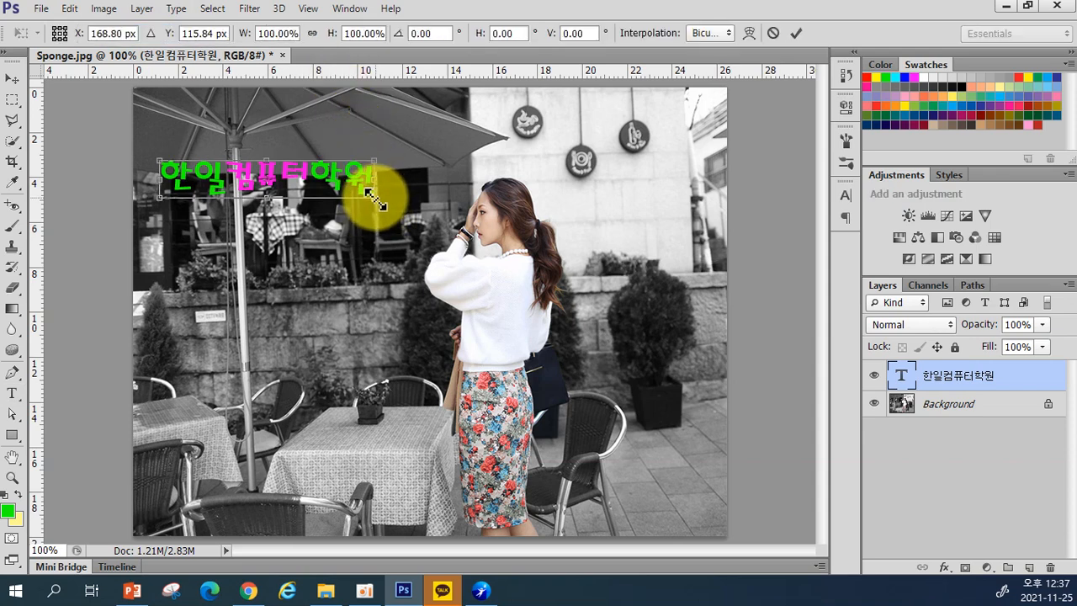
Step: Drag a corner to enlarge the heading to about 58.77 pt and commit the transform
left_click_drag(370, 195, 418, 242)
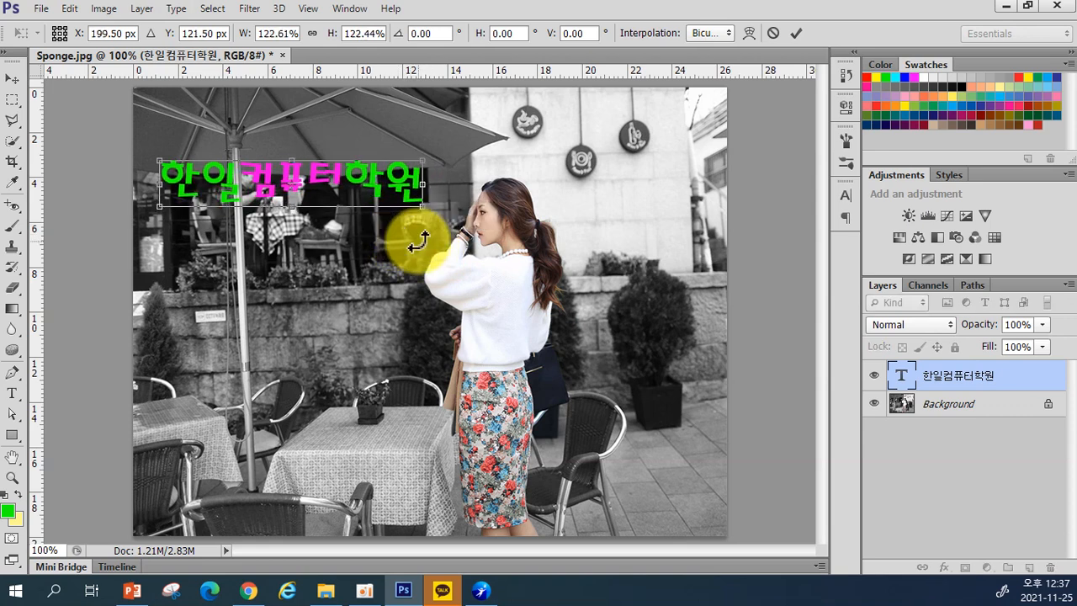
key("Return")
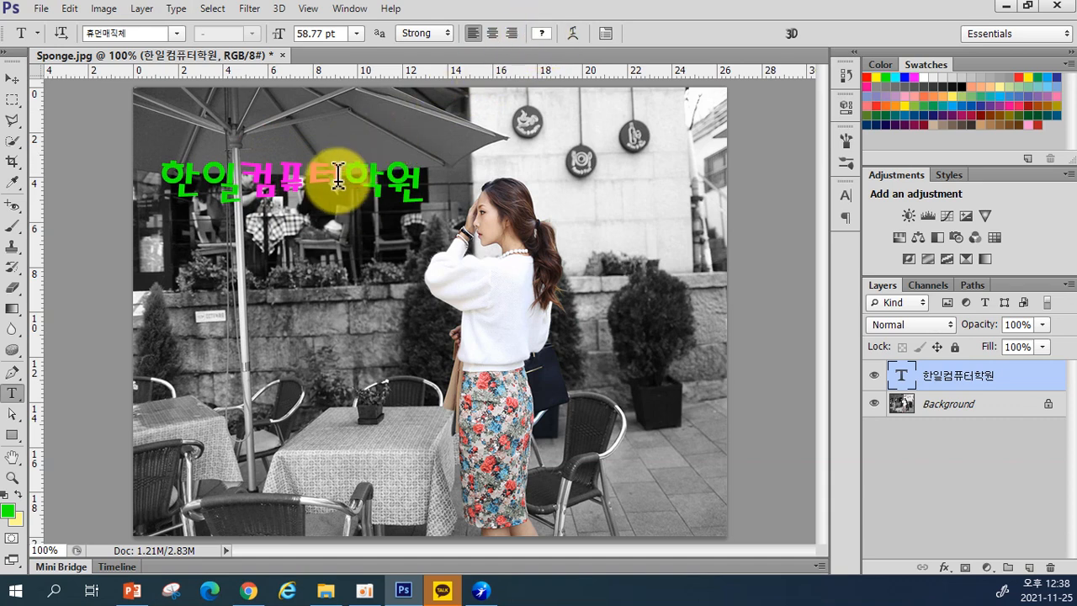
Step: Recolor the whole 한일컴퓨터학원 heading pure red (ff0000)
left_click_drag(217, 171, 344, 165)
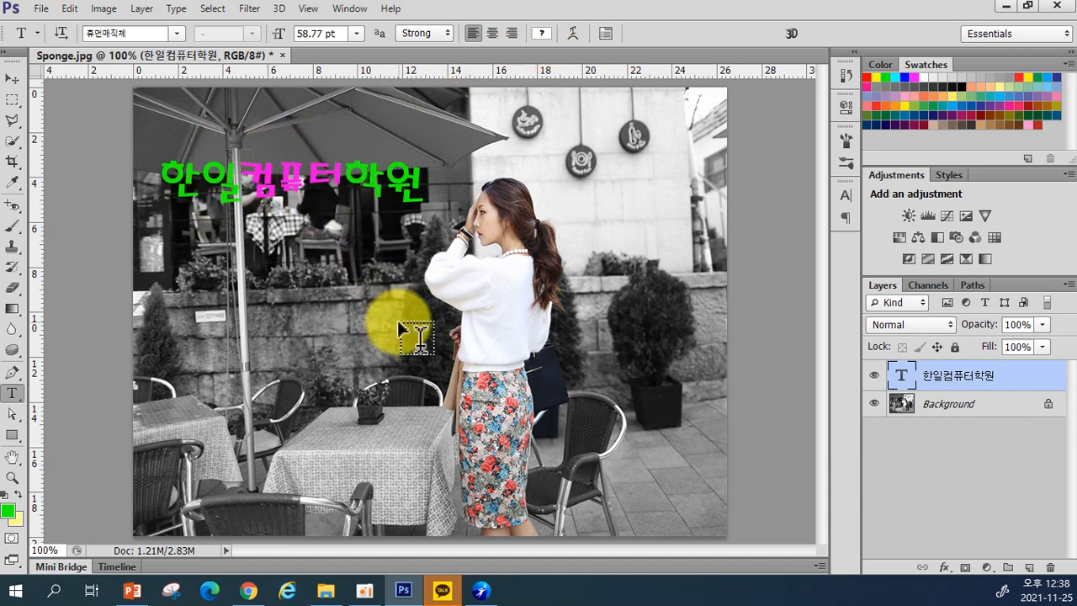
left_click(542, 38)
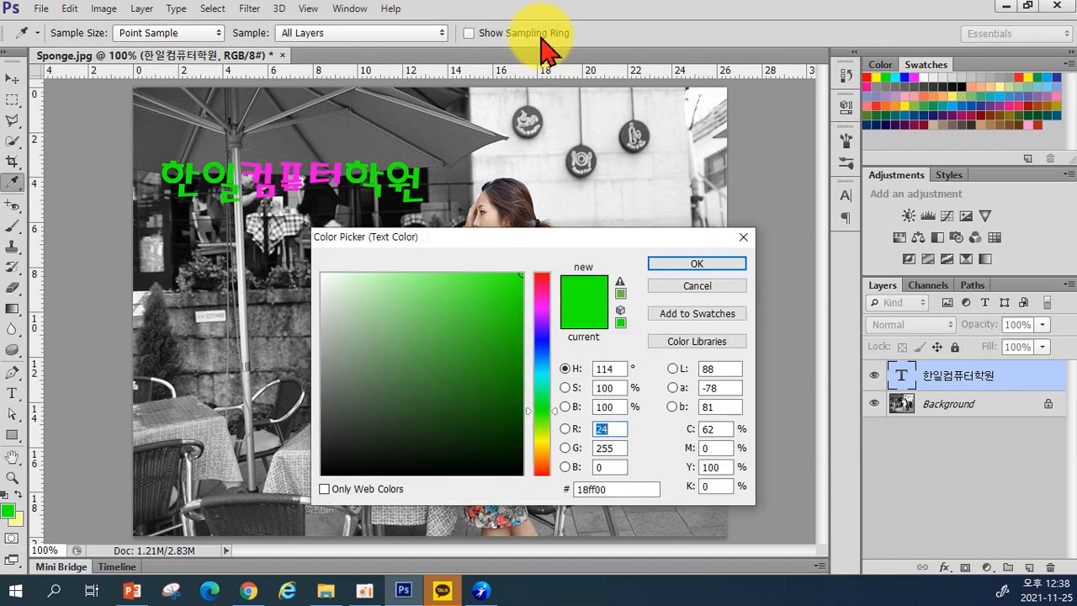
left_click(541, 274)
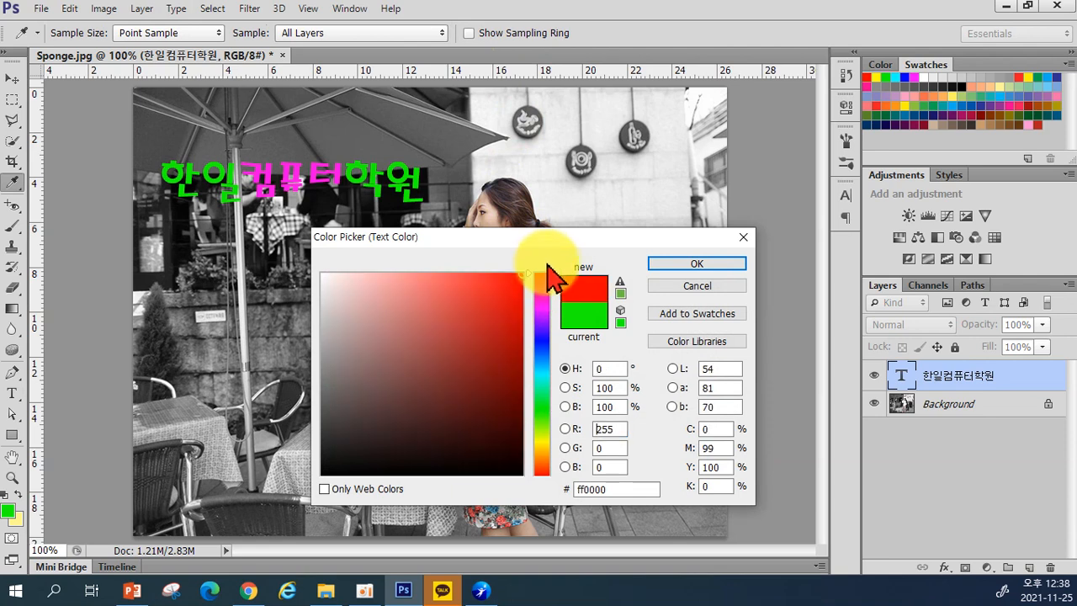
left_click(688, 264)
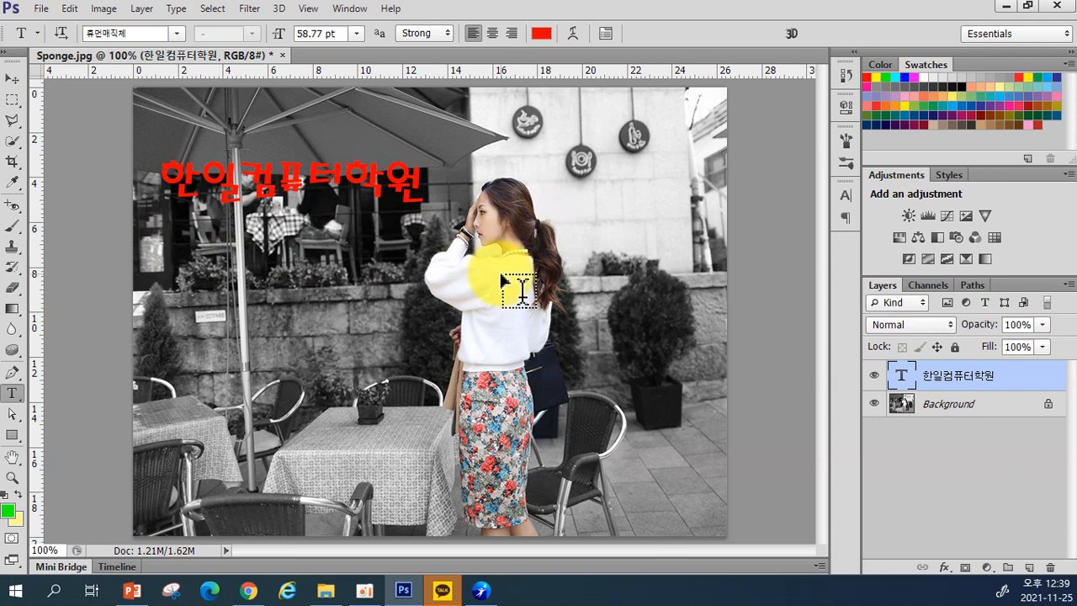
Step: Add a text line with the academy's phone number below the heading and commit it
left_click(179, 254)
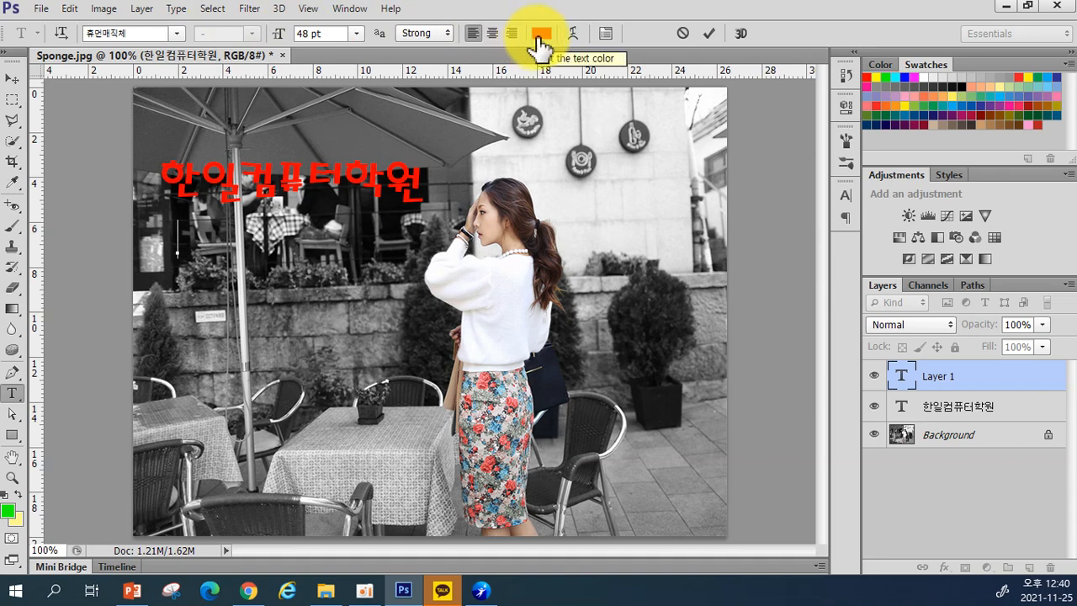
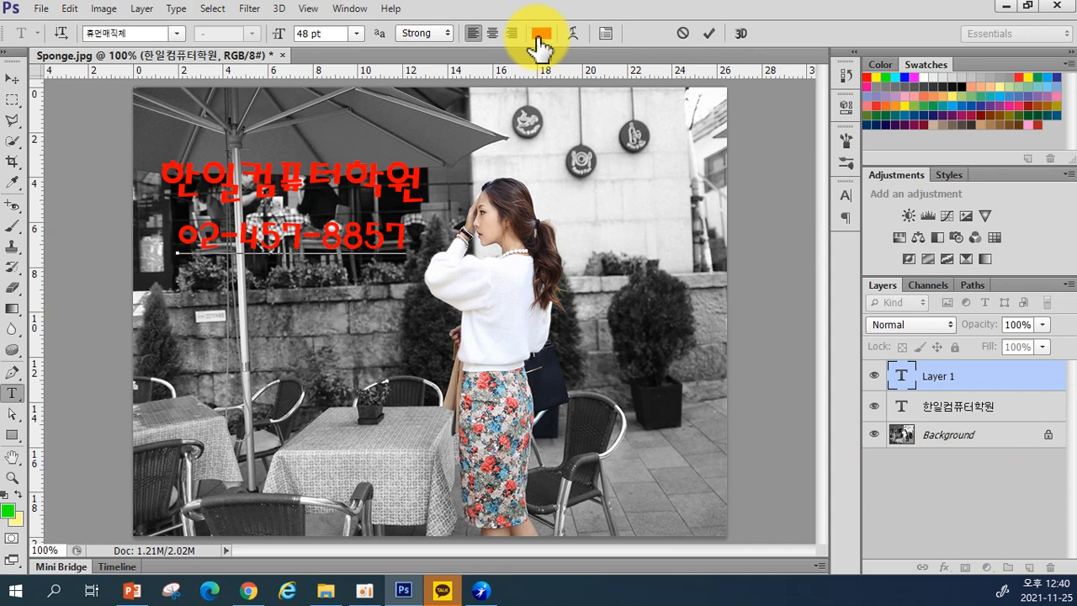
key("ctrl")
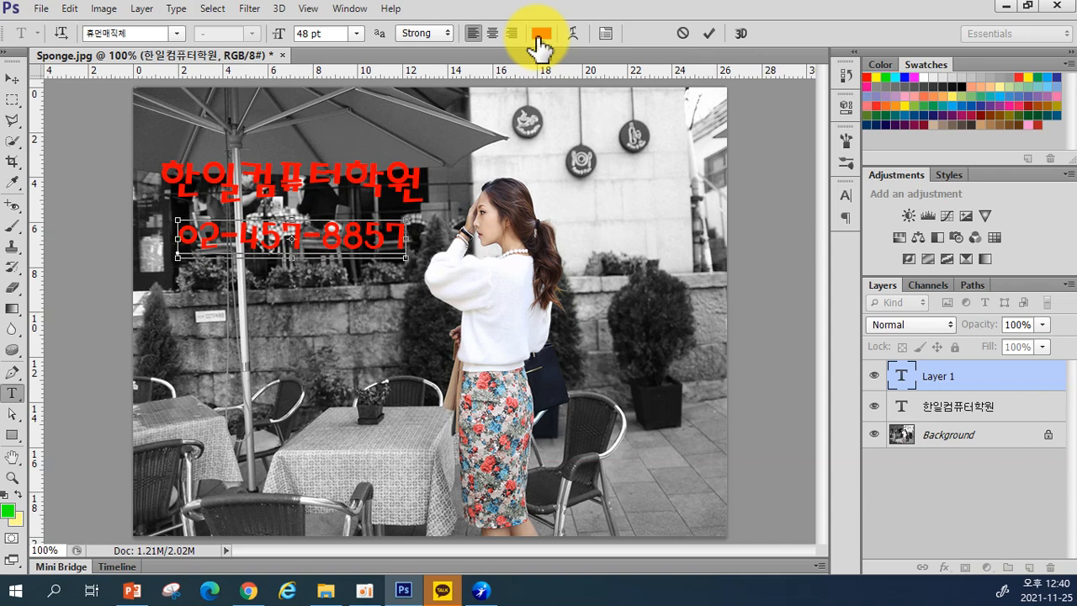
key("ctrl+Return")
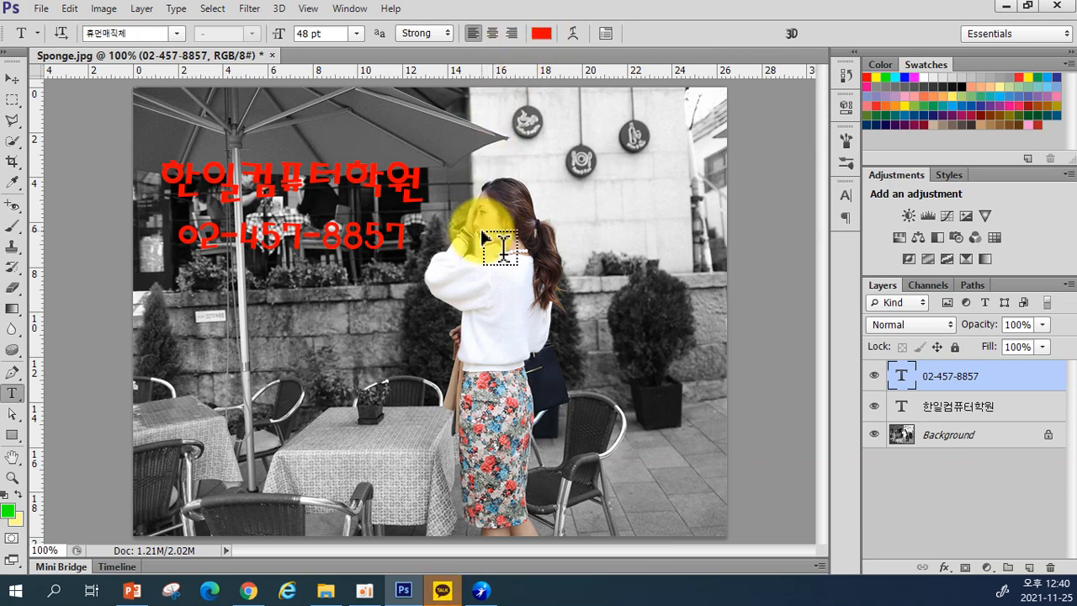
Step: Change the phone number text to white, then to bright yellow (#fff600)
left_click(542, 34)
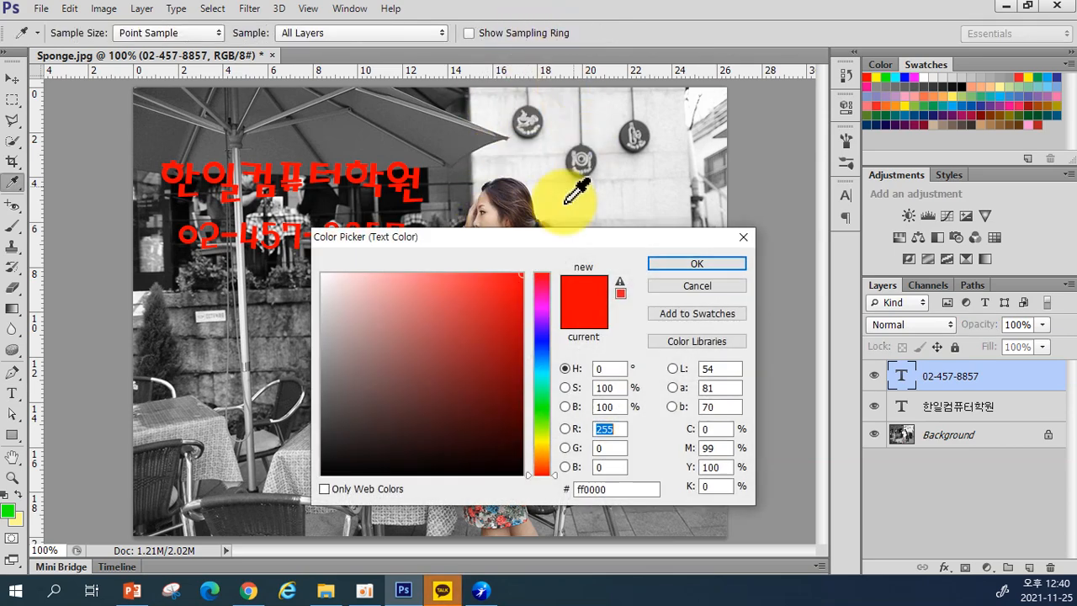
left_click(323, 274)
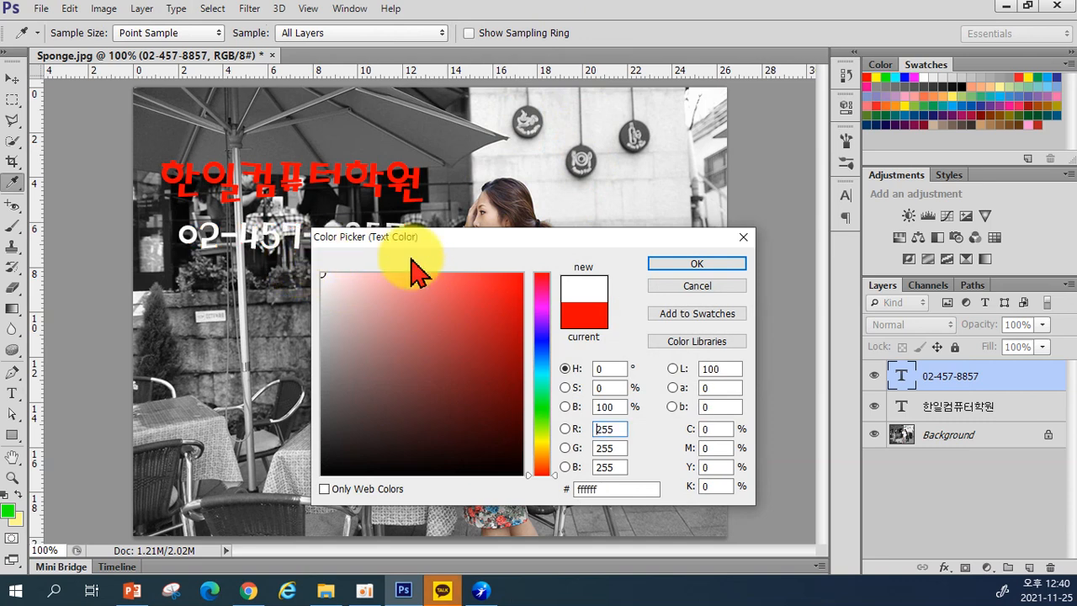
left_click(673, 264)
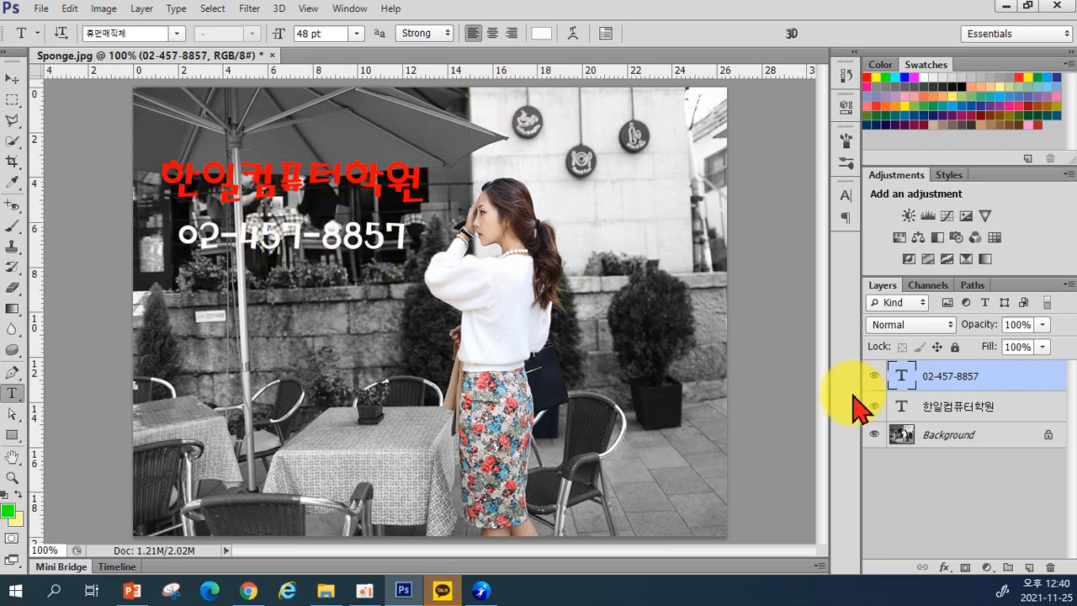
left_click(541, 33)
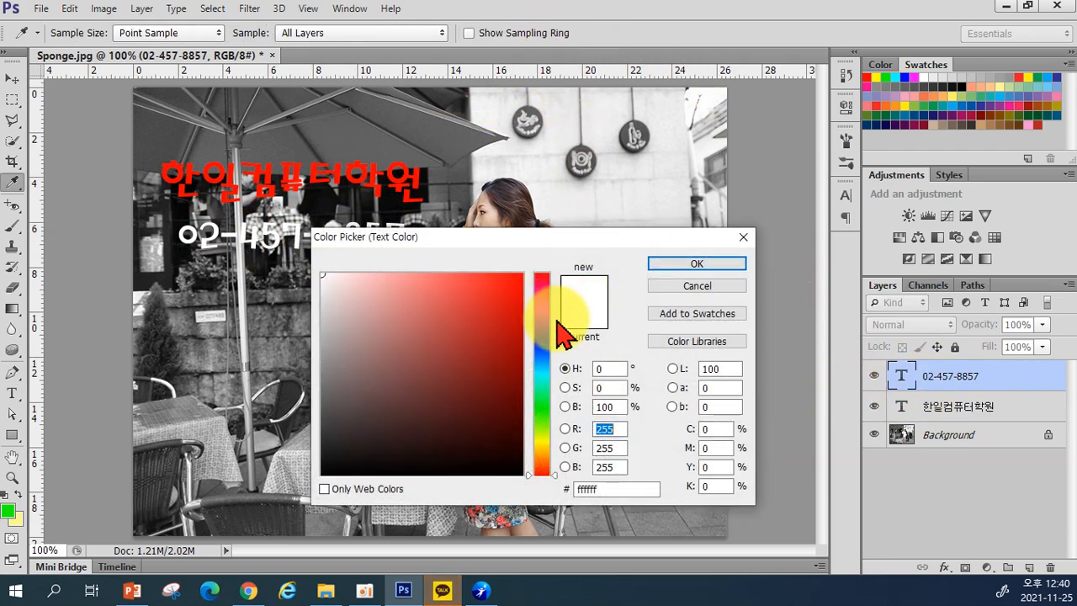
left_click(541, 442)
left_click_drag(503, 299, 550, 220)
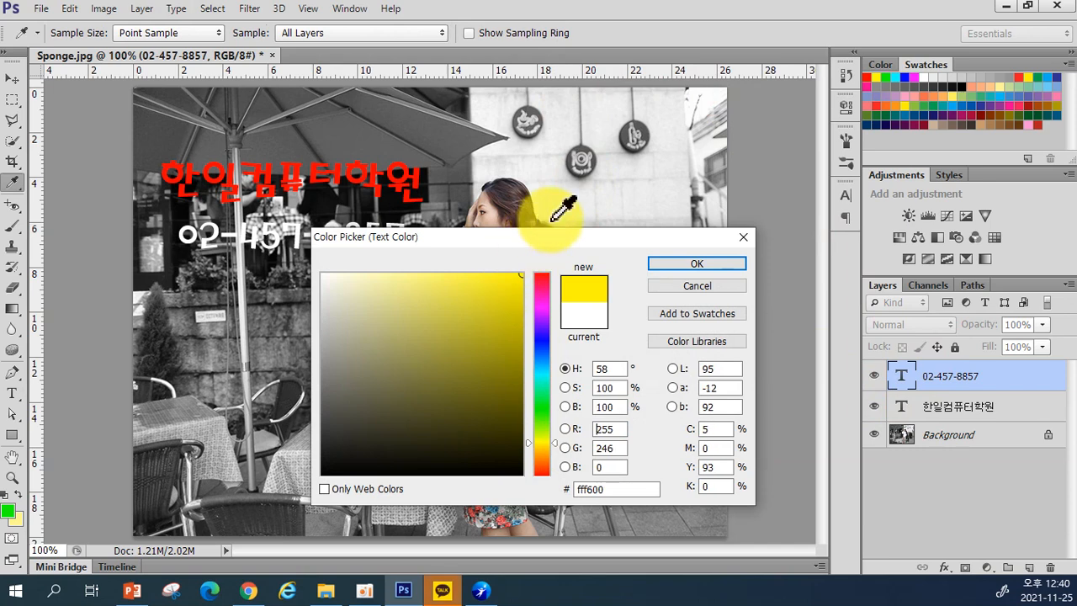
left_click(681, 267)
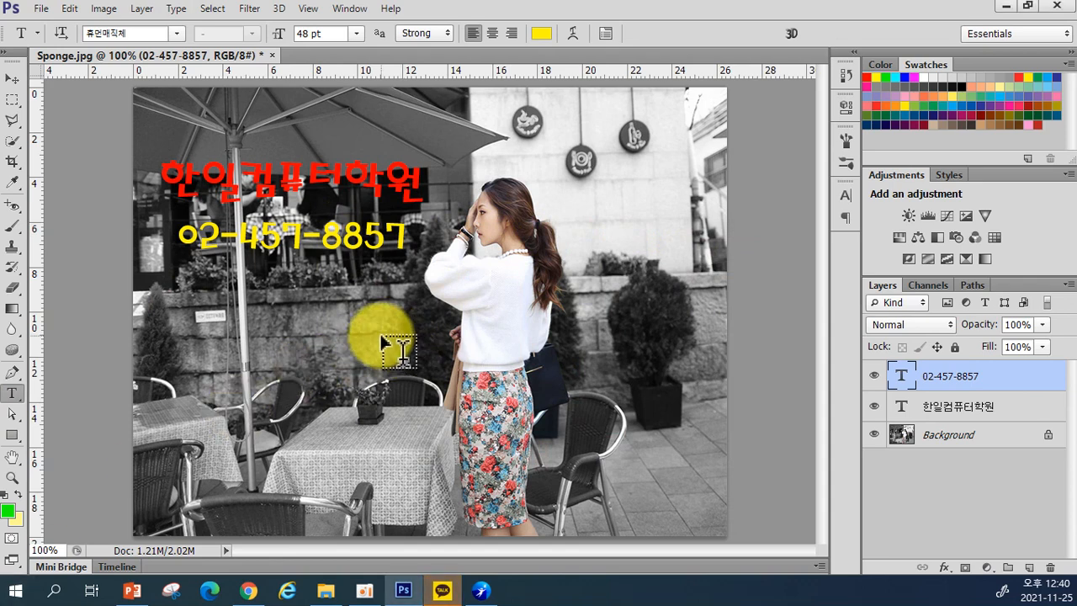
key("ctrl+t")
Step: Scale the phone number to about 80%, toggle its visibility, then delete its layer
left_click_drag(165, 213, 308, 238)
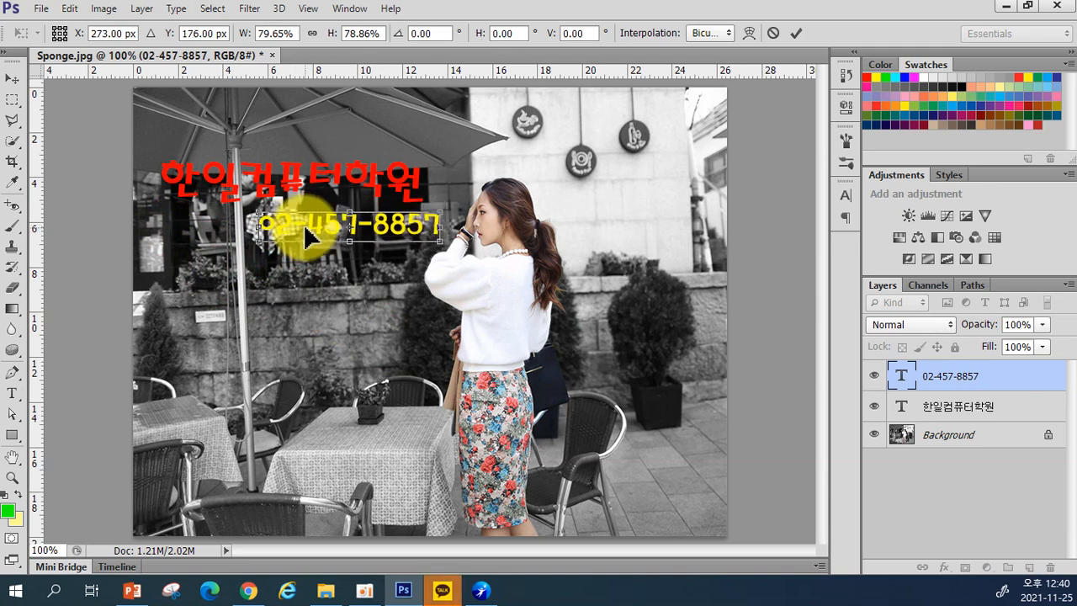
key("Return")
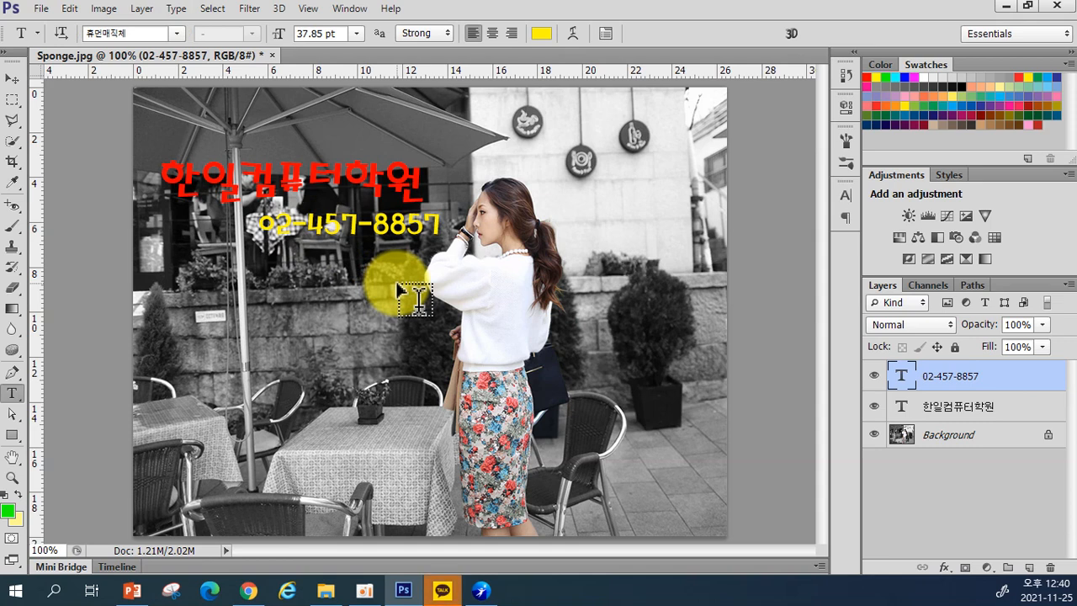
left_click(874, 376)
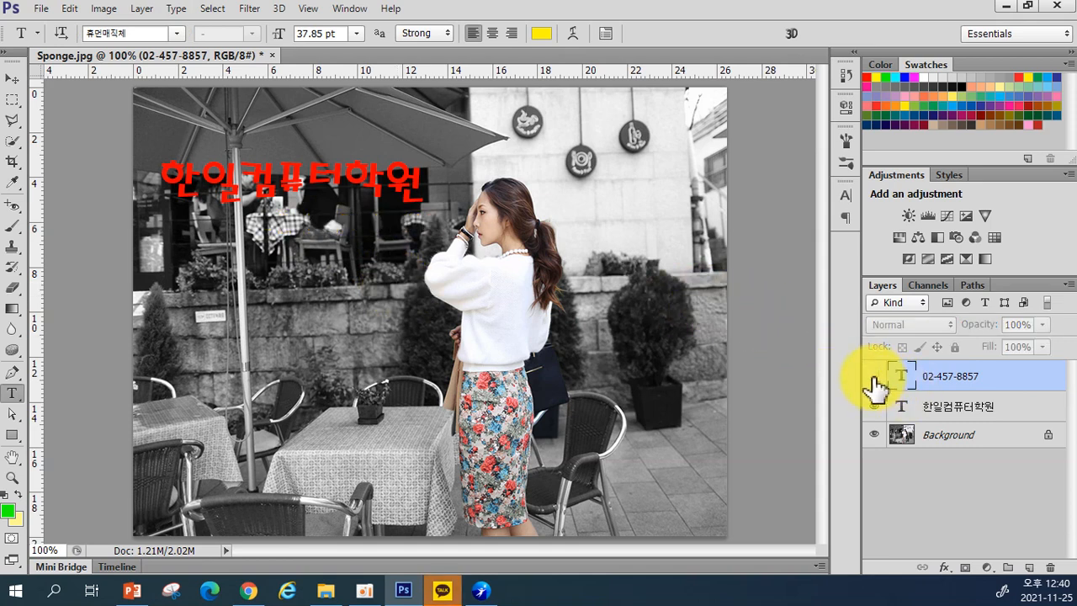
left_click(874, 376)
left_click_drag(961, 377, 1053, 568)
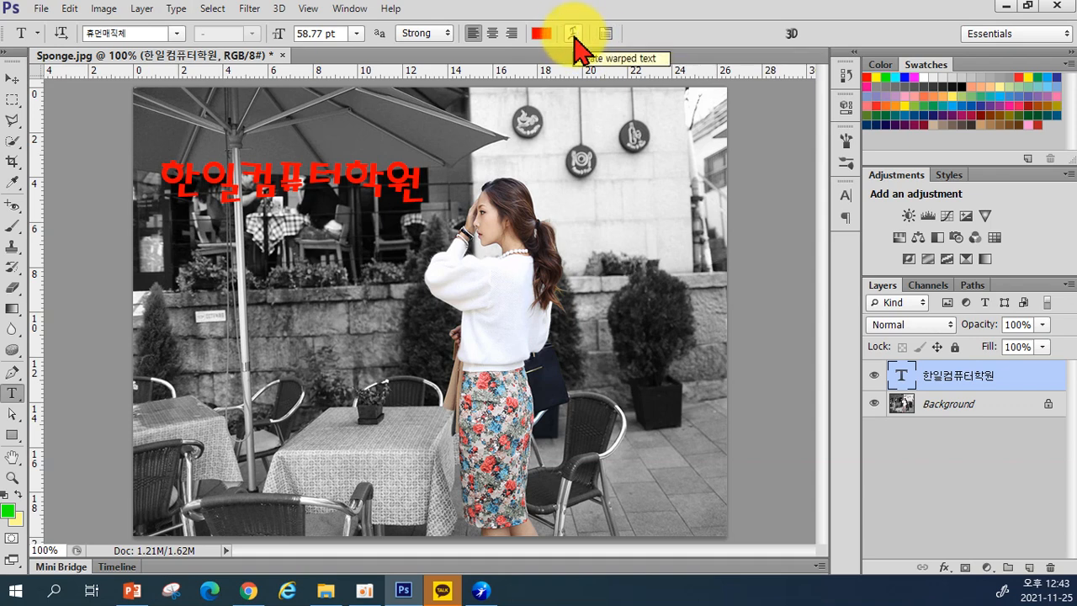
Step: Try the Arc, Arc Lower and Arc warp styles on the red title in Warp Text
left_click(574, 39)
left_click(685, 201)
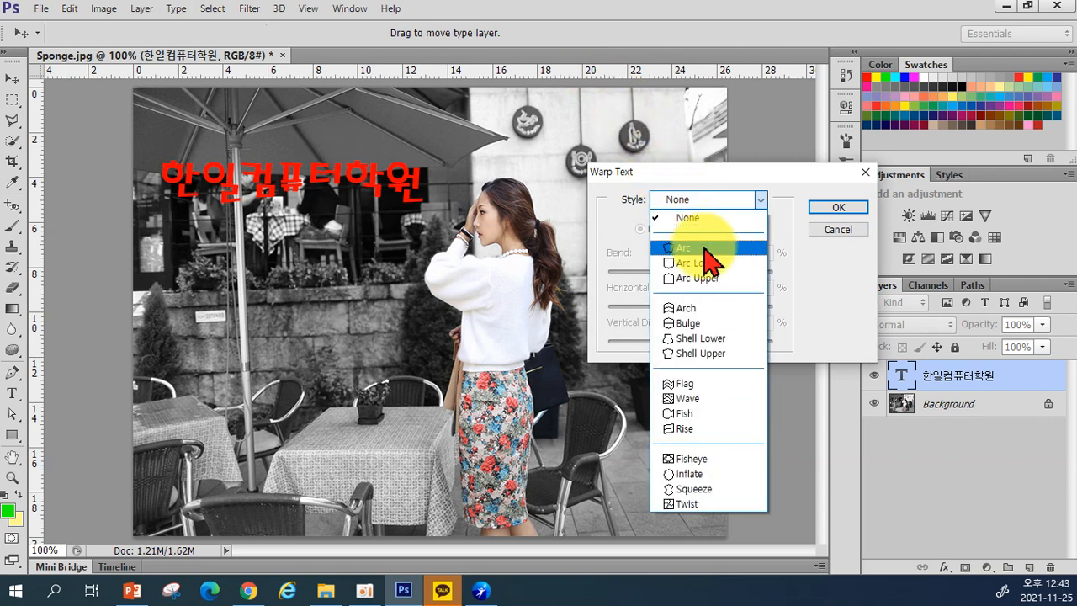
left_click(712, 244)
left_click(702, 199)
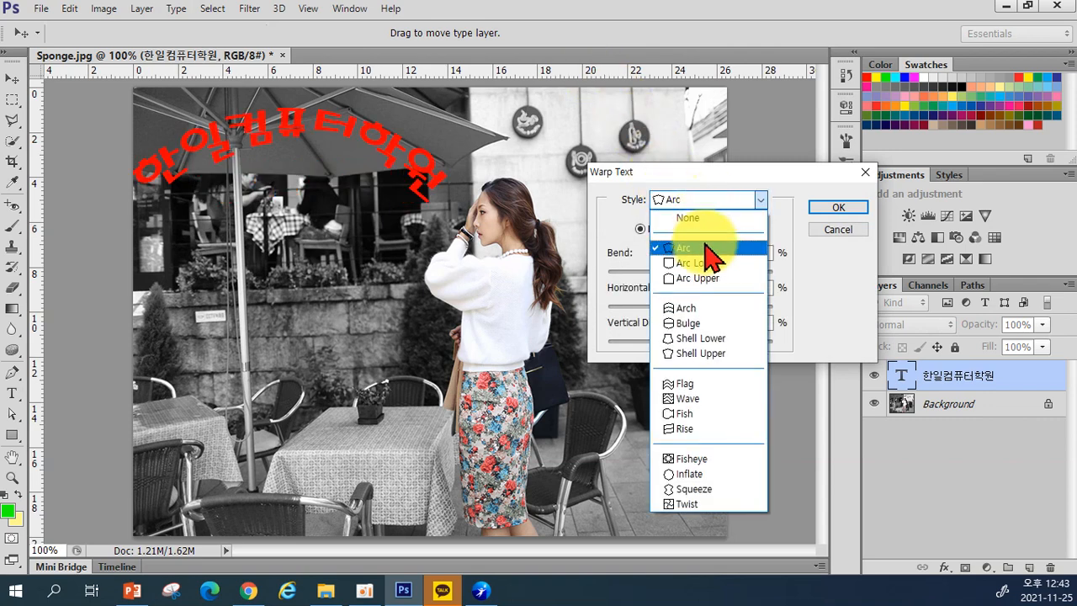
left_click(707, 267)
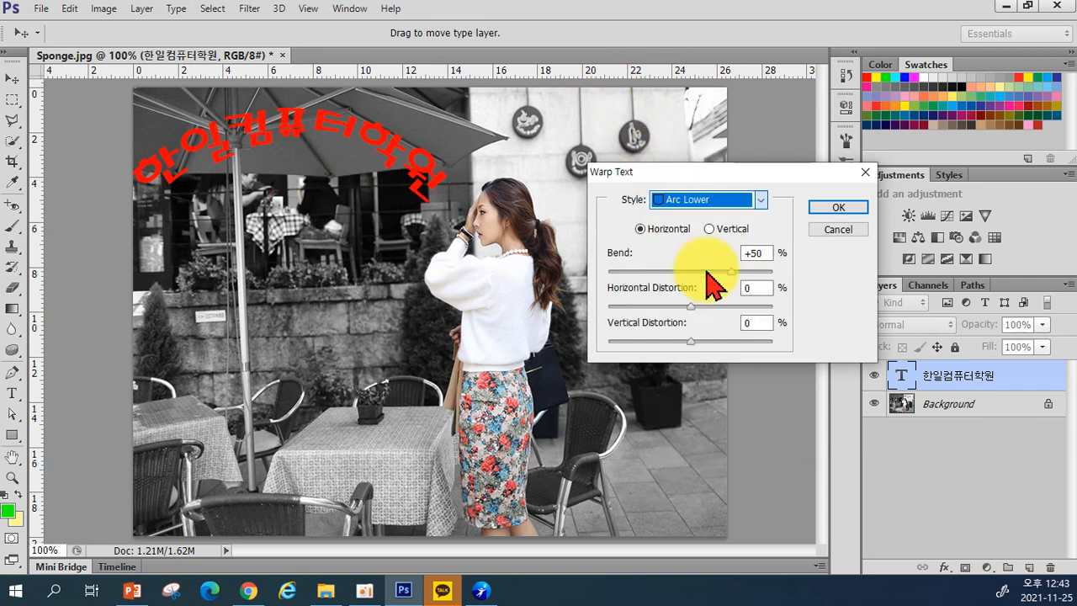
left_click(698, 200)
left_click(697, 248)
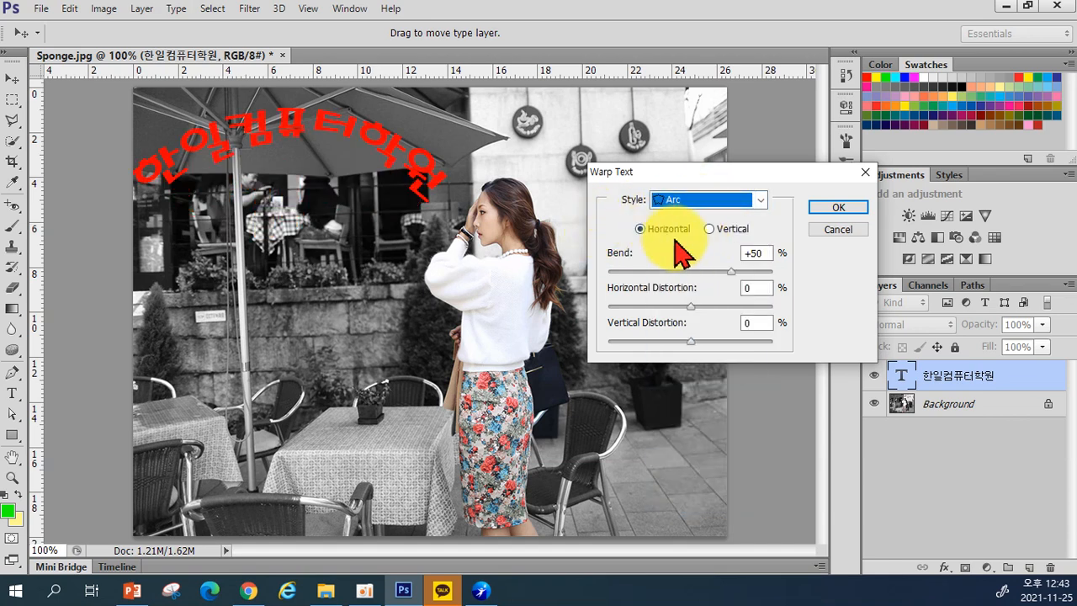
Step: Set the Arc bend to +18, try Flag at bend +53, then cancel the warp
left_click_drag(715, 272, 705, 272)
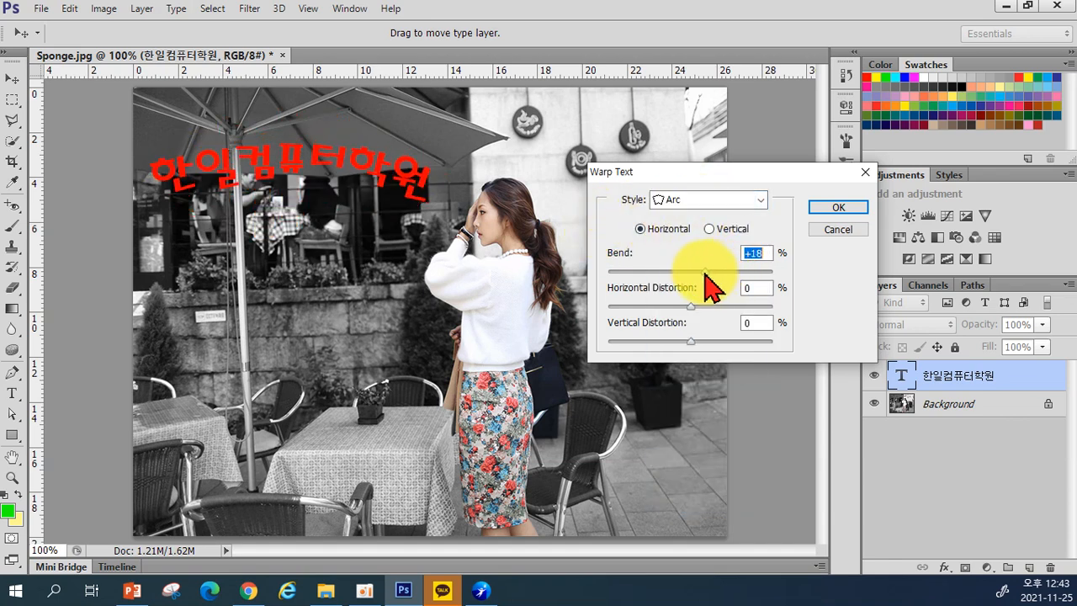
left_click(711, 201)
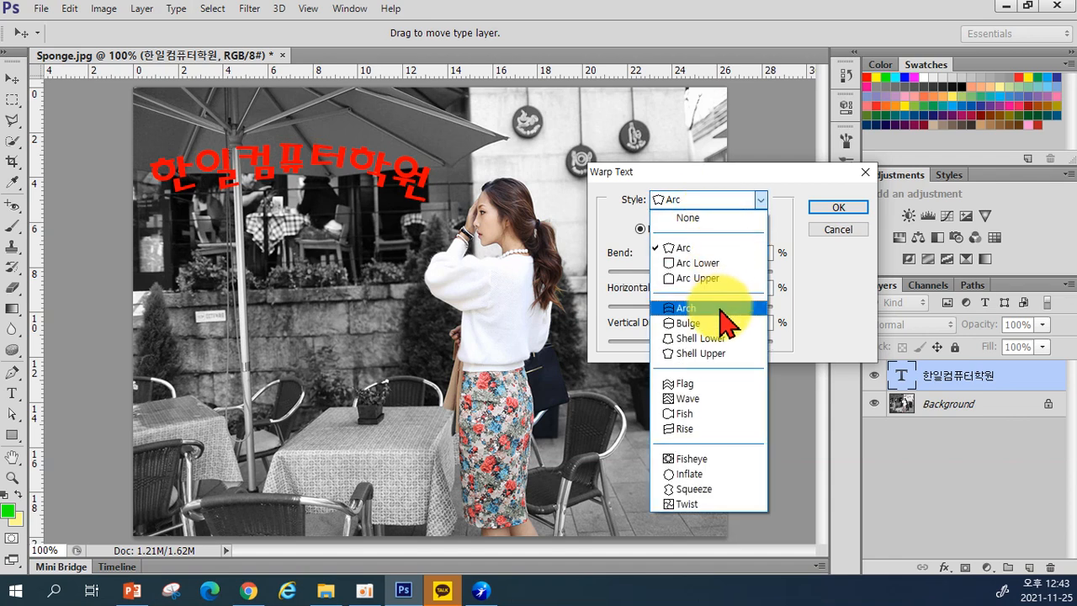
left_click(712, 383)
left_click_drag(705, 272, 733, 272)
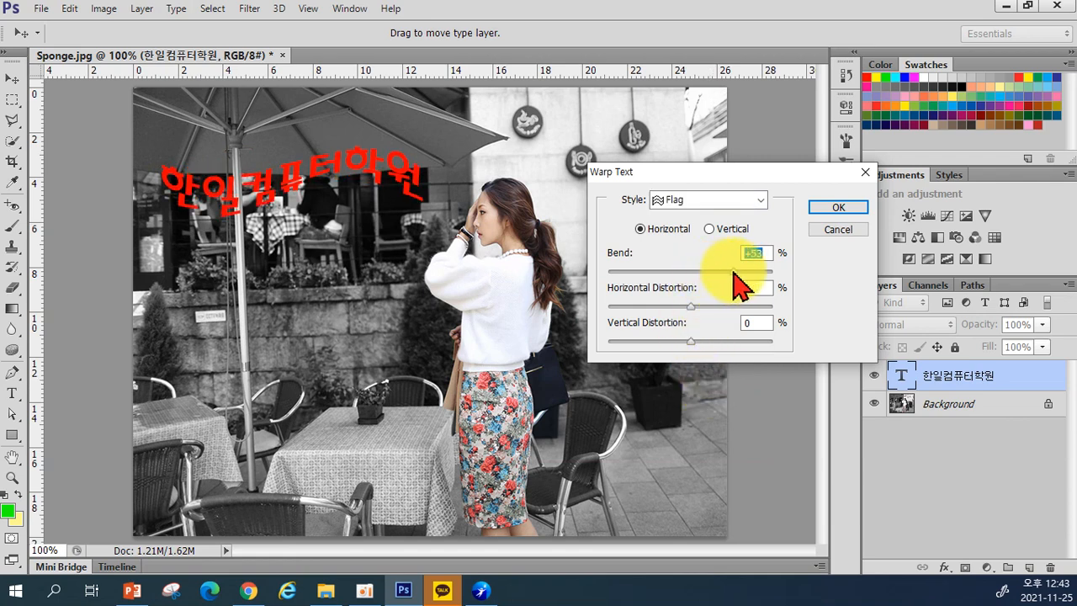
left_click(841, 228)
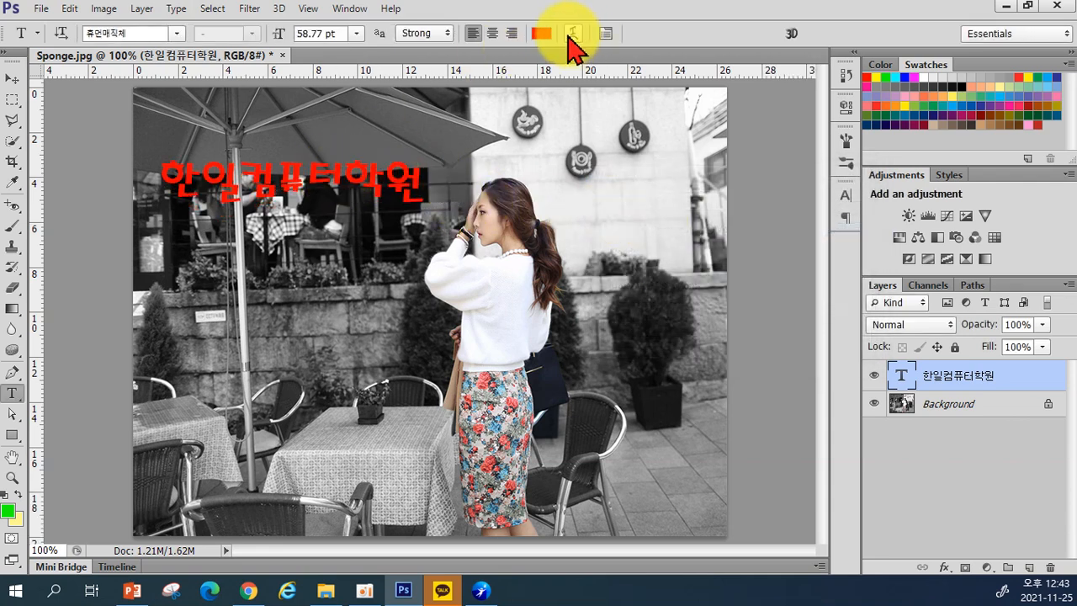
left_click(570, 33)
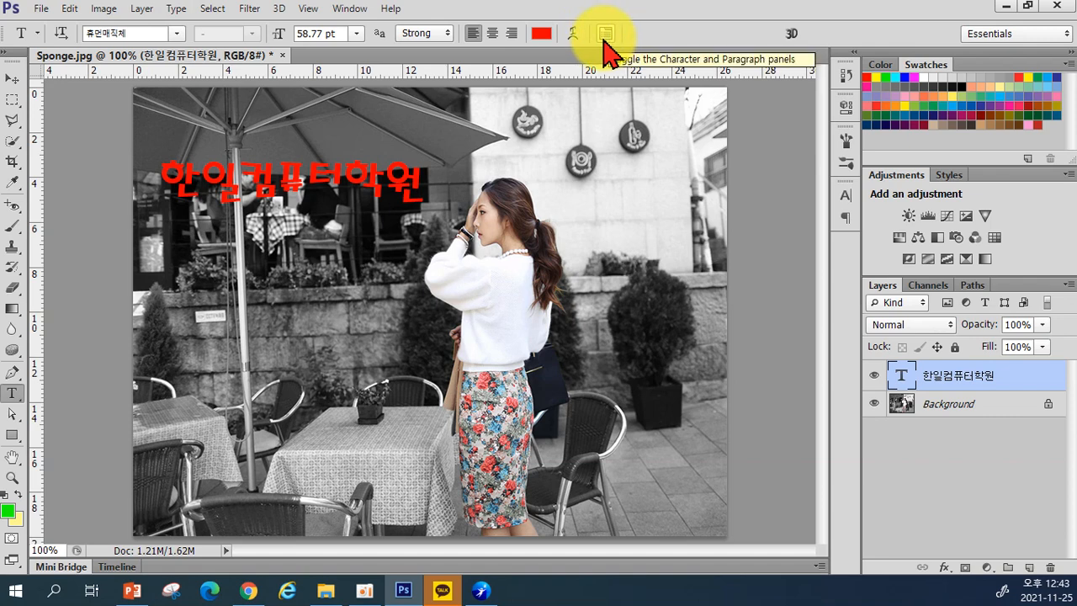
Step: Show the Character panel and place the cursor in the red 한일컴퓨터학원 title
left_click(605, 35)
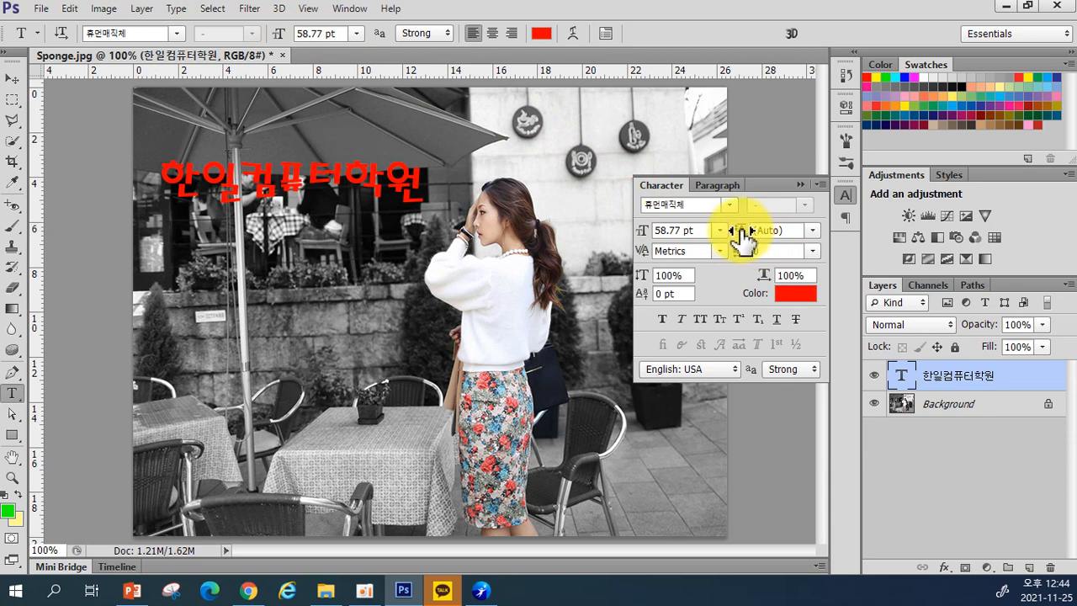
left_click(418, 180)
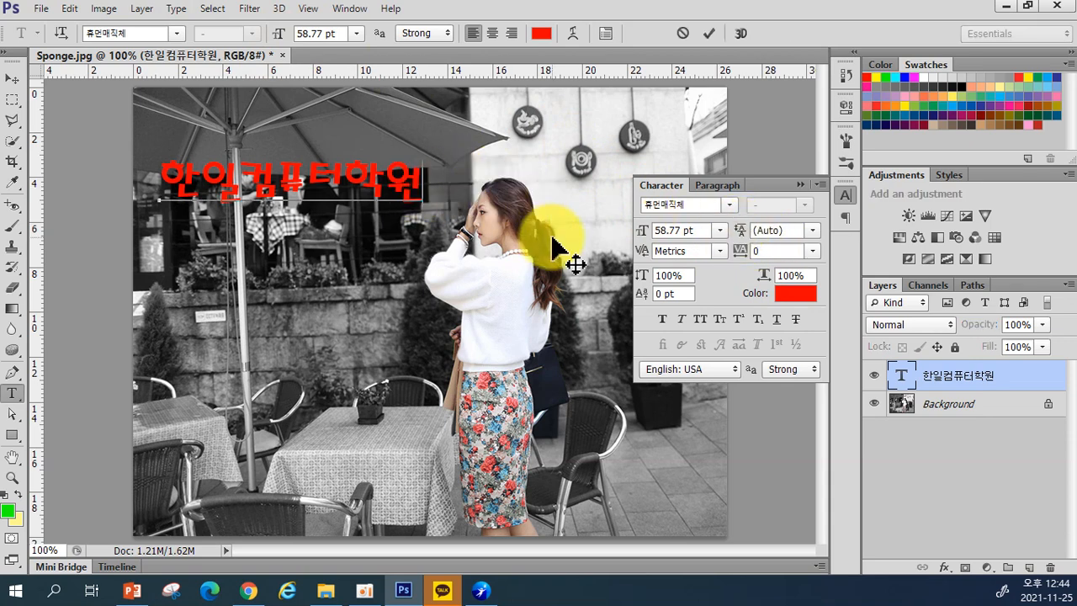
Step: Add and commit the second red line 서울시 광진구 중곡동 beneath the title
type("서울시 광진ㄱ구 중곡동")
key("ctrl+Return")
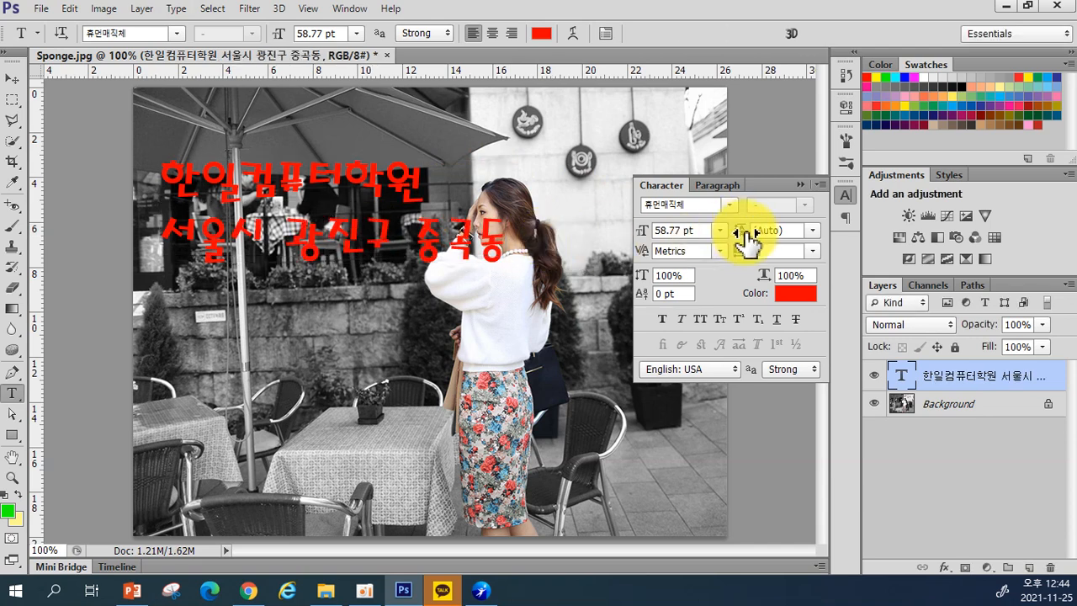
left_click(811, 231)
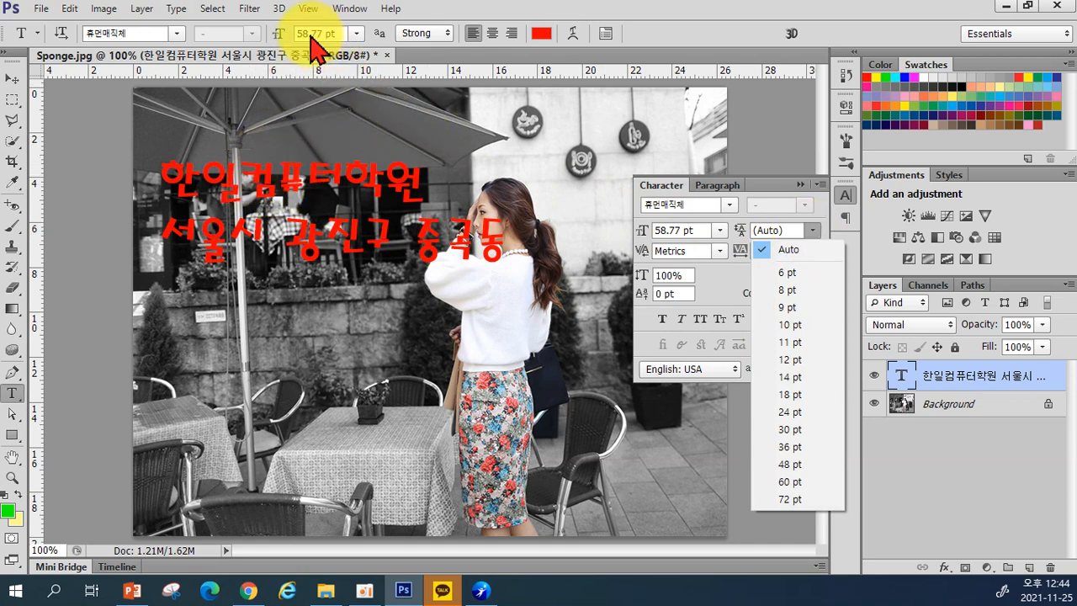
Step: Try leading values of 72, 100 and 36 pt, then set leading back to Auto
left_click(770, 498)
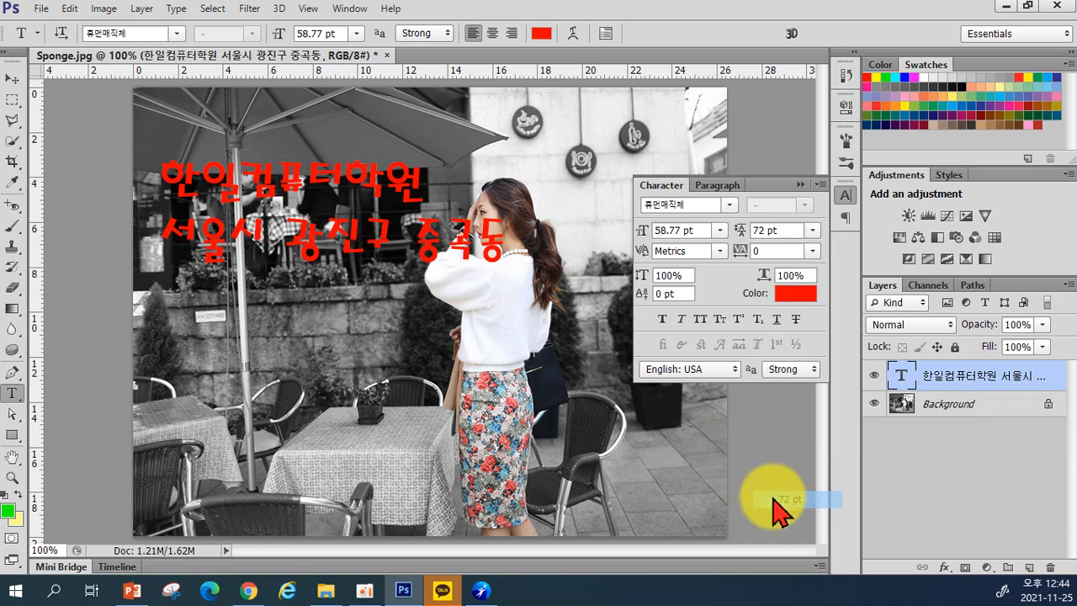
left_click_drag(783, 231, 728, 232)
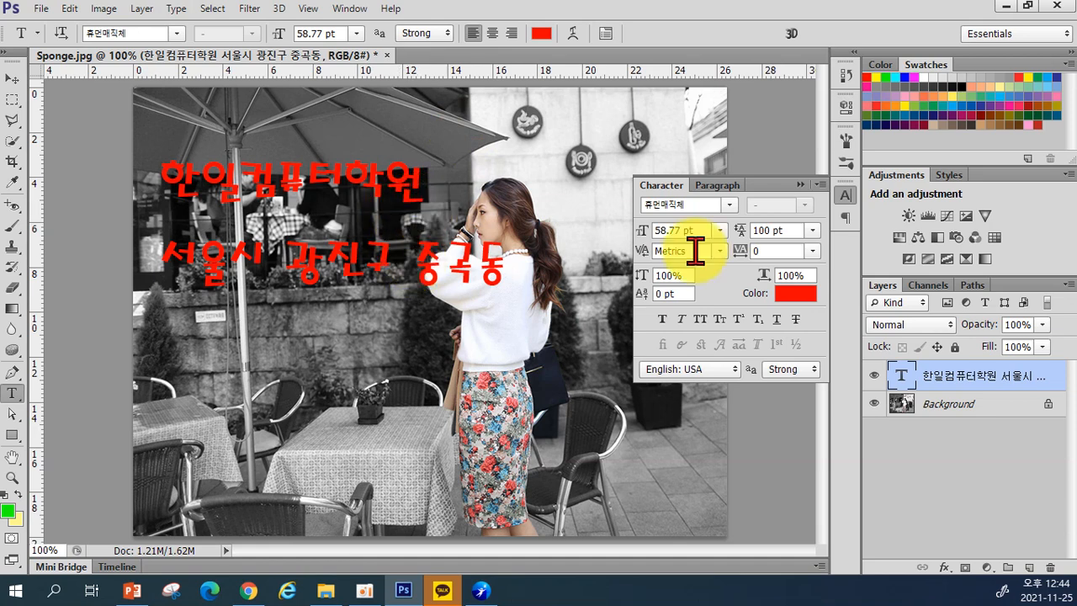
left_click(812, 229)
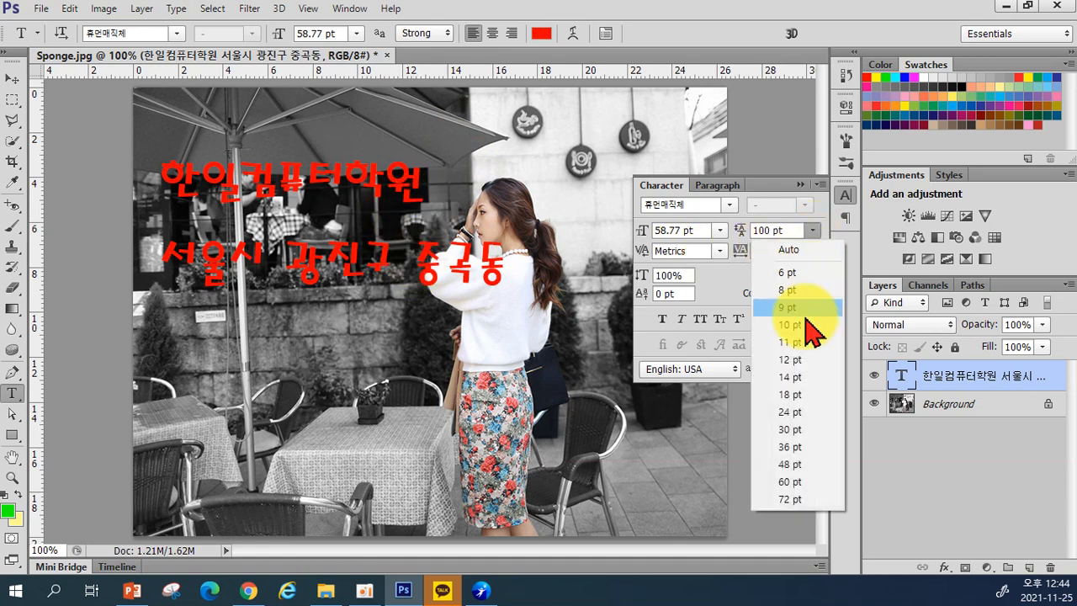
left_click(805, 448)
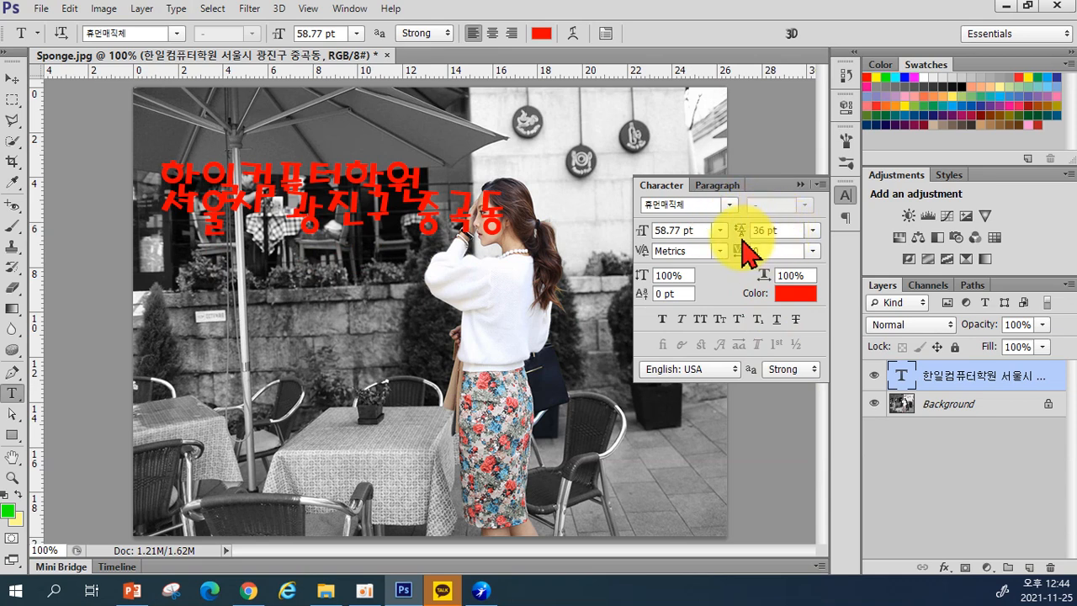
left_click(812, 229)
left_click(791, 249)
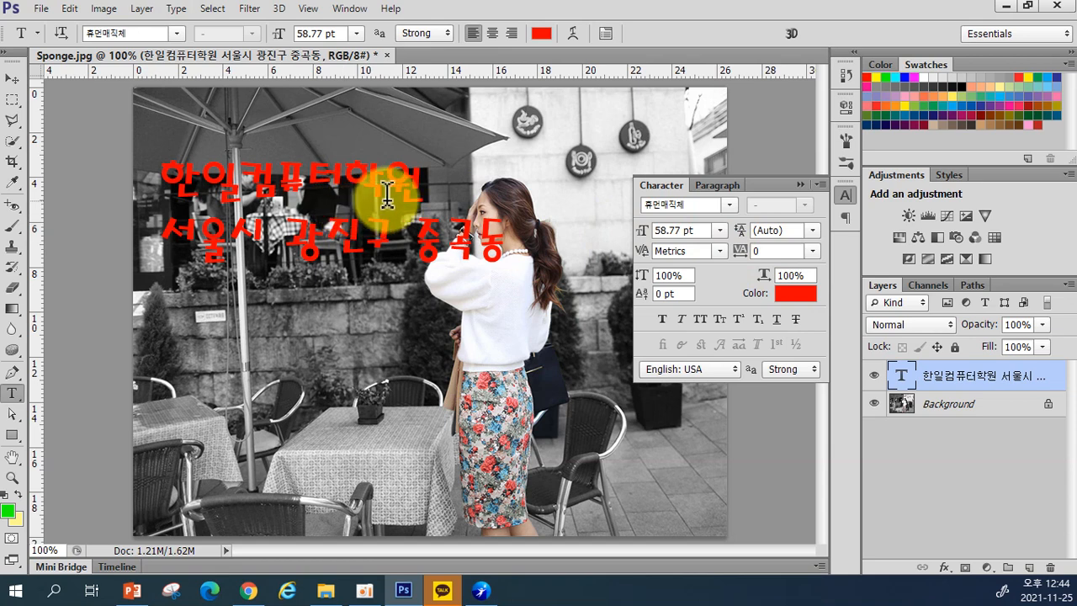
Step: Set tracking to 50, then scrub it wider to 370
left_click(763, 250)
type("50")
key("Return")
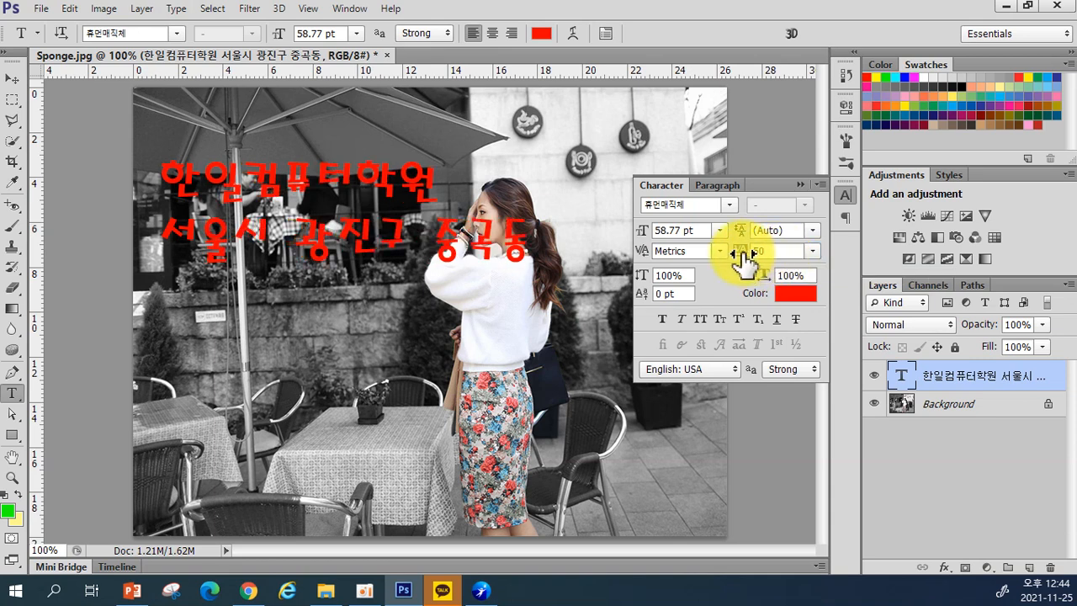
mouse_move(748, 261)
left_mouse_down()
mouse_move(746, 251)
mouse_move(753, 265)
left_mouse_up()
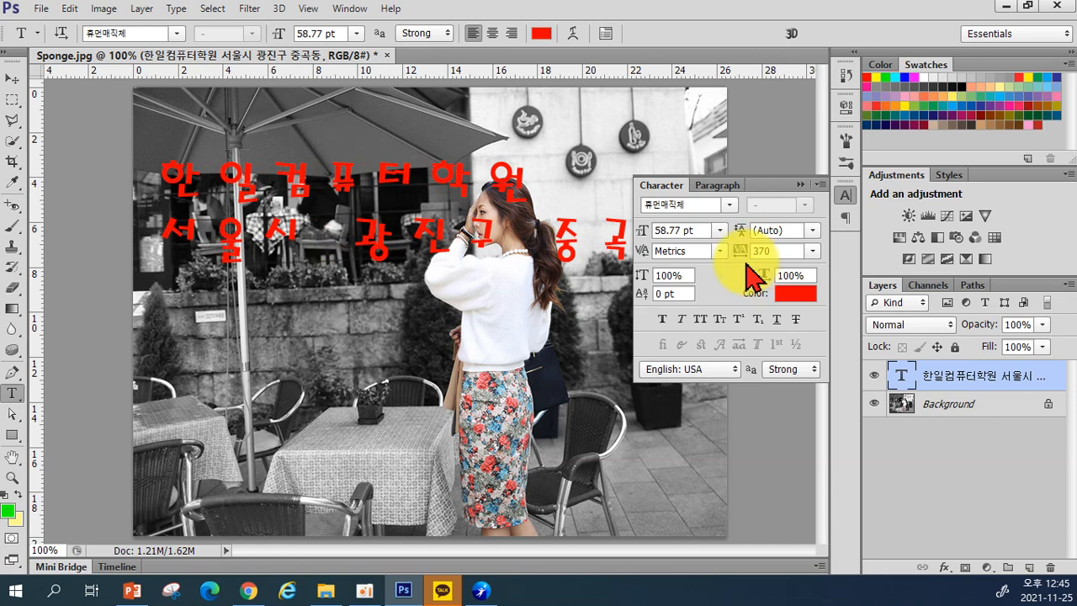
Step: Scrub the Tracking value down to -50 for both red lines
mouse_move(734, 262)
left_mouse_down()
mouse_move(732, 253)
mouse_move(721, 259)
mouse_move(746, 252)
left_mouse_up()
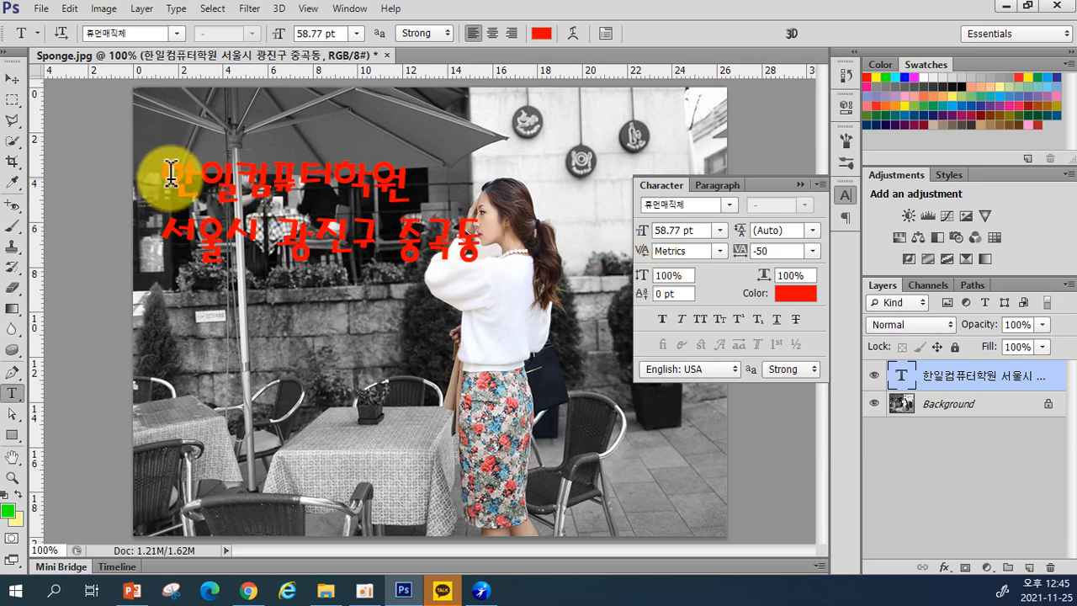
Step: Select 한 and test vertical and horizontal scaling, then reset both to 100%
left_click_drag(169, 172, 200, 176)
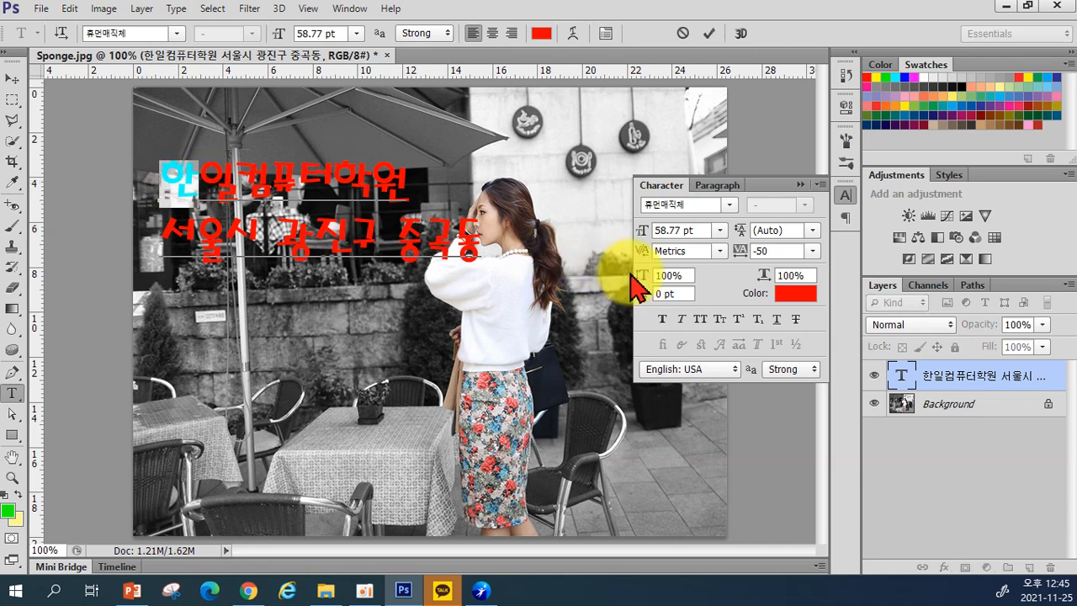
left_click_drag(641, 276, 670, 286)
type("100")
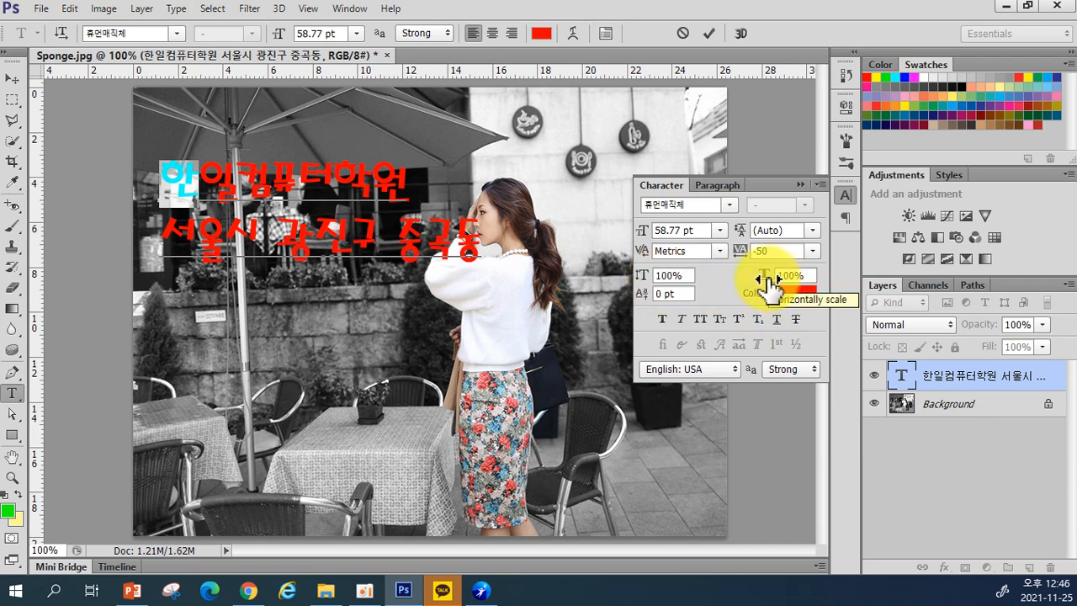
left_click_drag(769, 284, 757, 283)
left_click(802, 274)
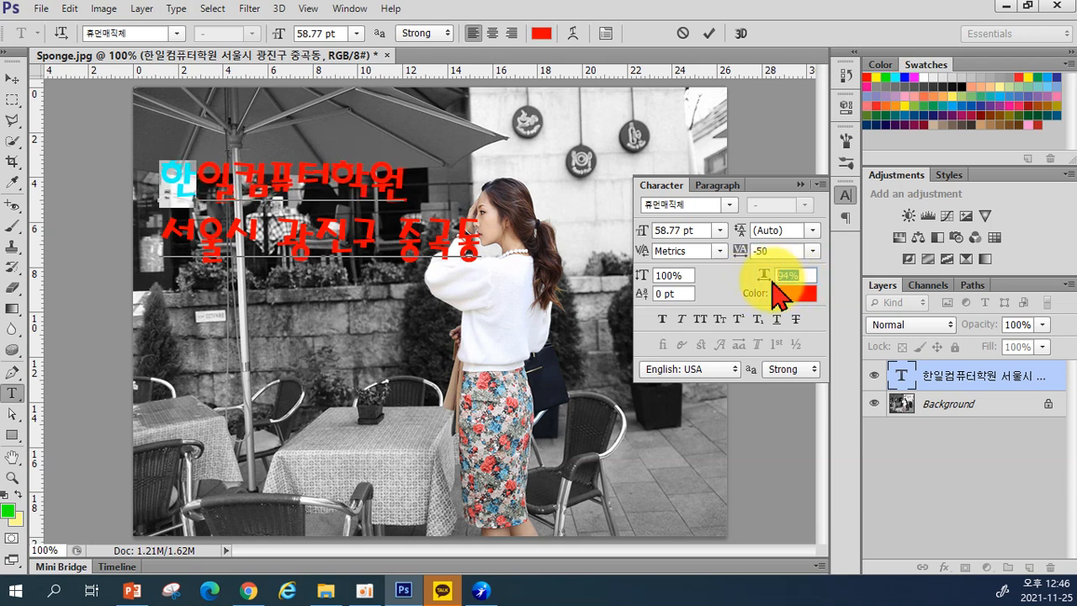
type("100")
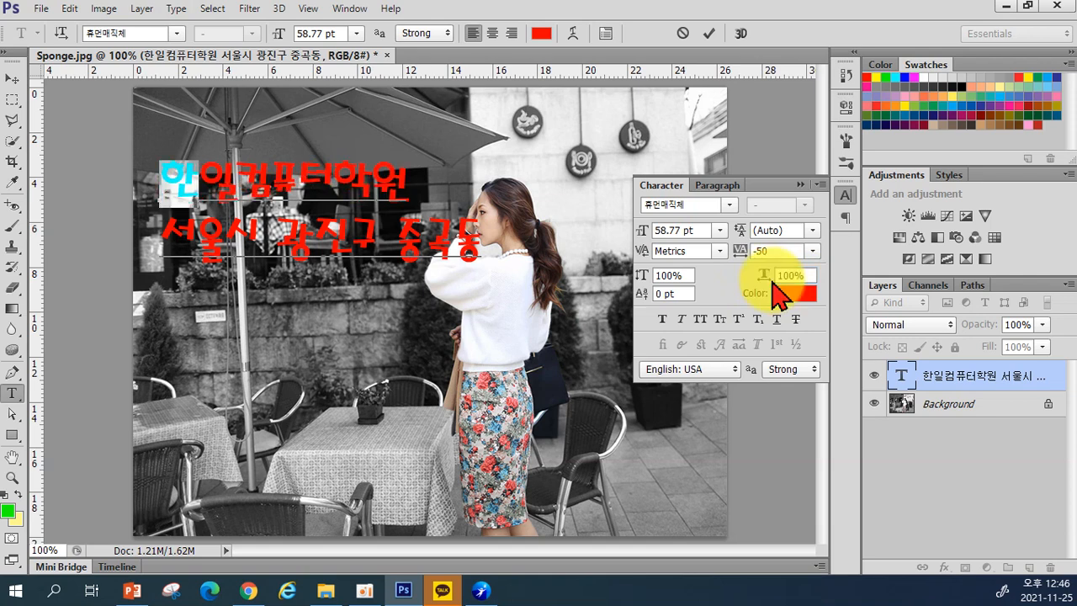
Step: Raise 한 with baseline shift, then reset the baseline shift to 0 pt
left_click(641, 294)
mouse_move(642, 296)
left_mouse_down()
mouse_move(629, 296)
mouse_move(642, 299)
left_mouse_up()
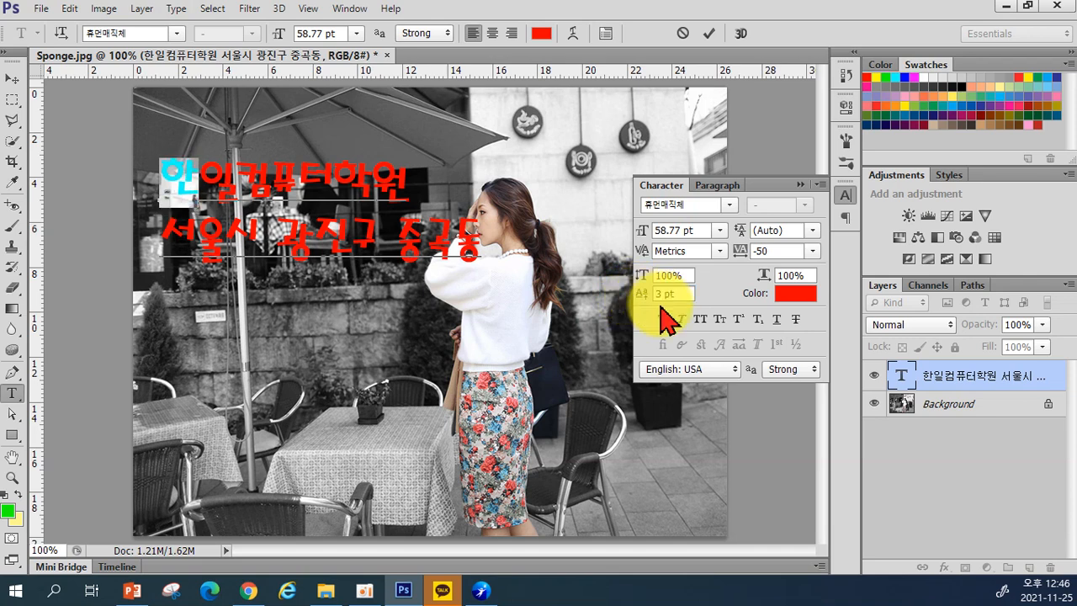
left_click(650, 301)
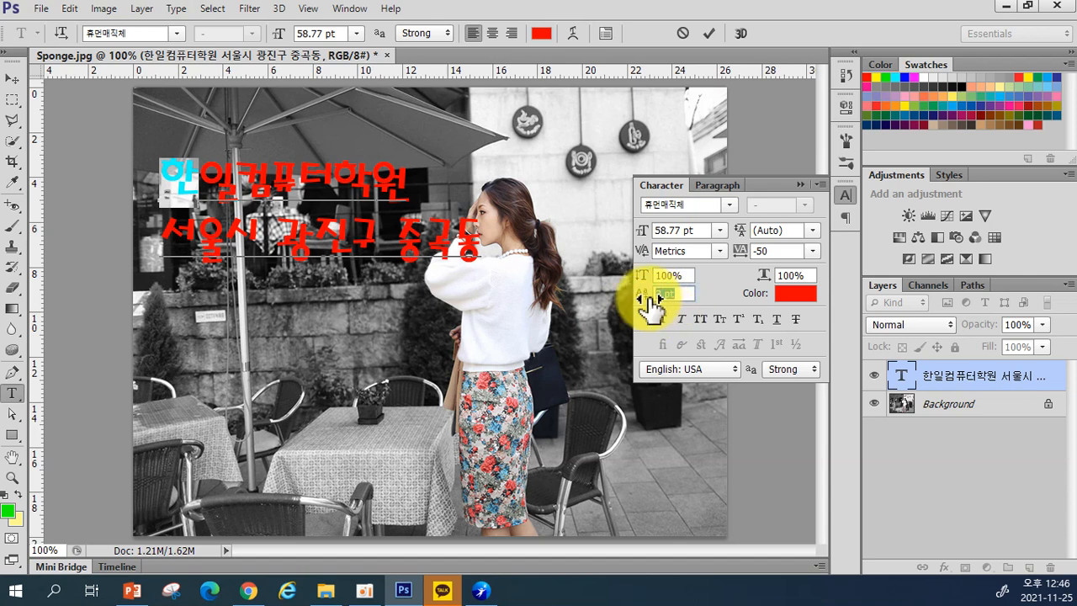
type("0")
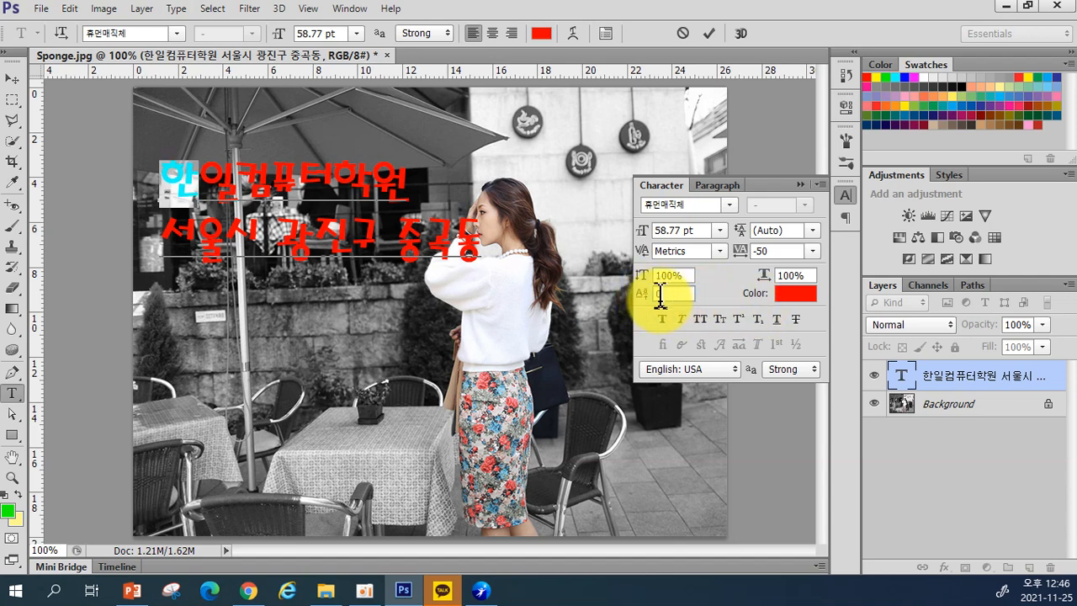
Step: Keep 한 red in the Color Picker and apply Faux Bold
left_click(793, 295)
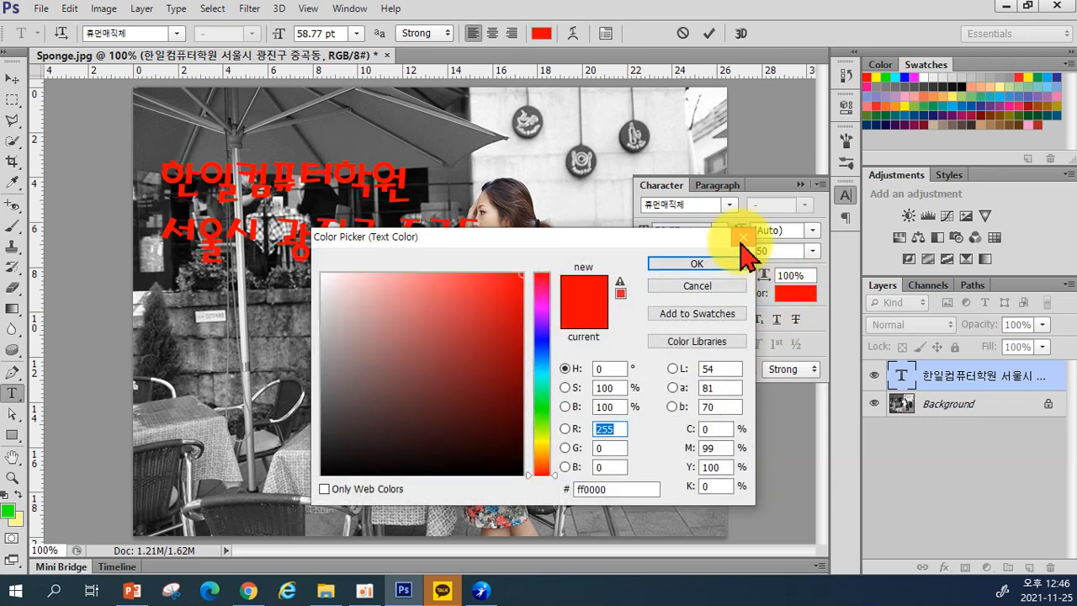
left_click(728, 263)
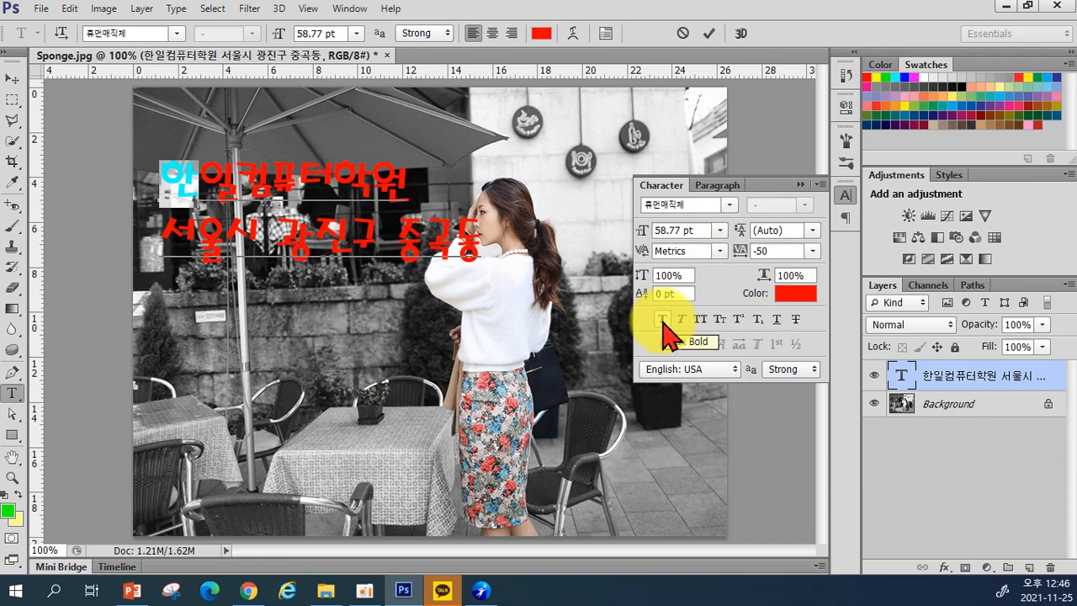
left_click(663, 319)
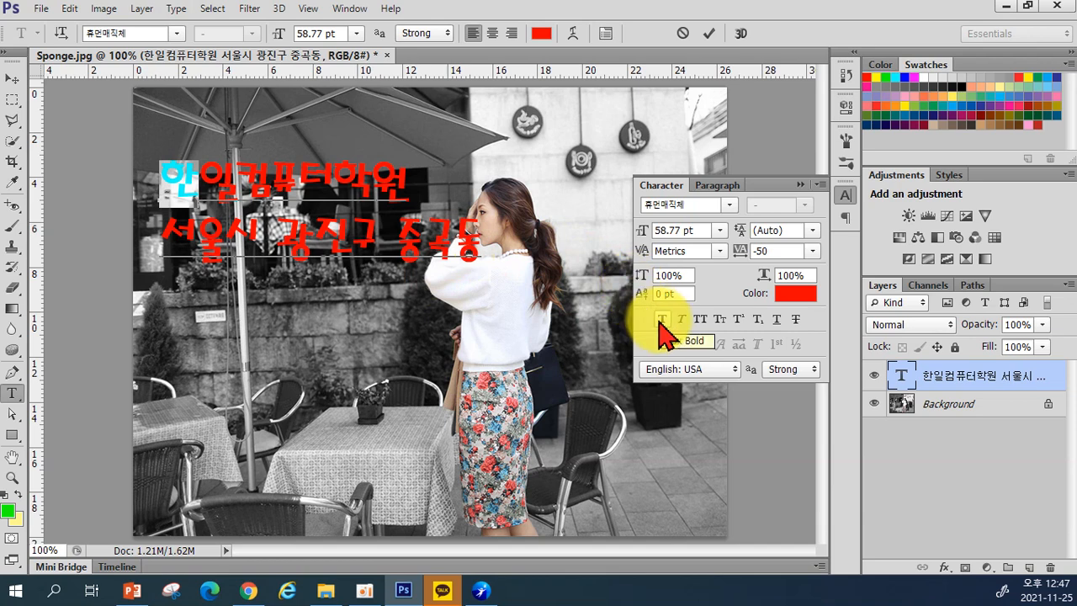
Step: Apply Faux Italic to 한, keeping the font, and move the cursor after 중곡동
left_click(176, 34)
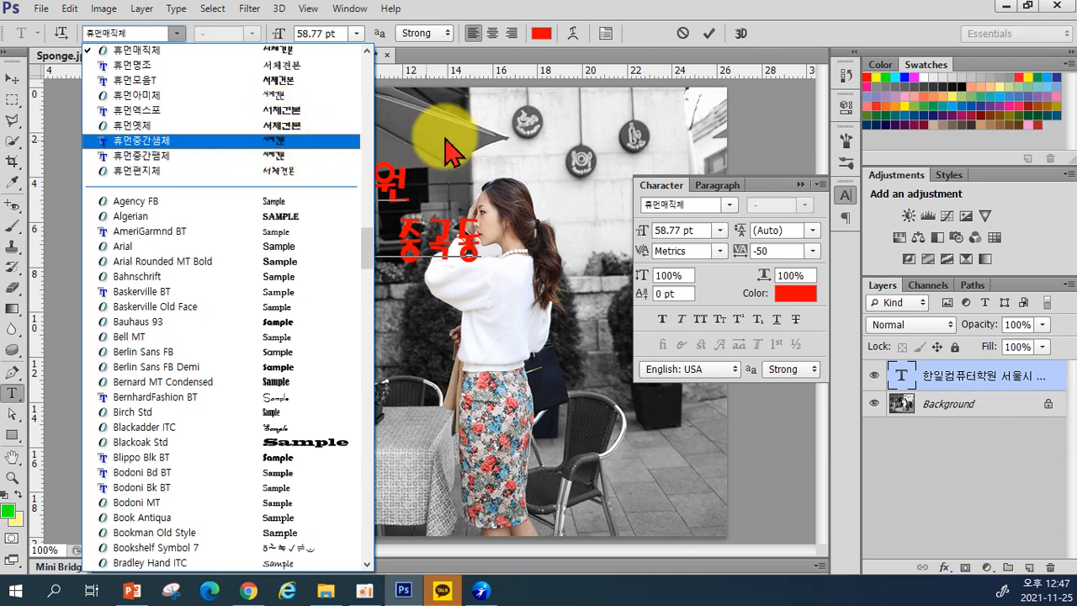
left_click(811, 34)
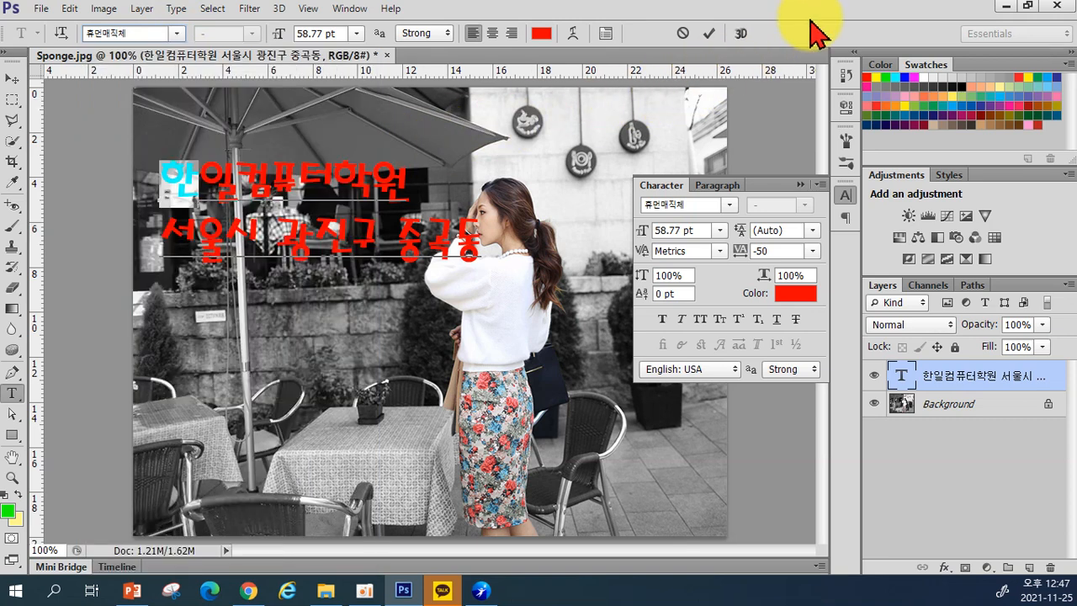
left_click(682, 320)
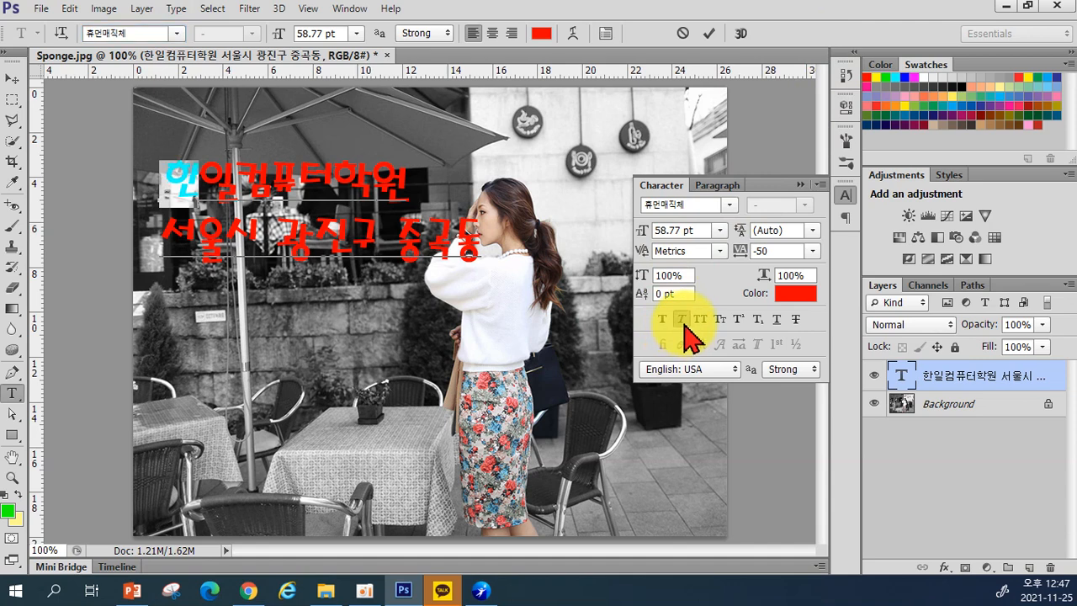
left_click(682, 320)
left_click(684, 324)
left_click(480, 235)
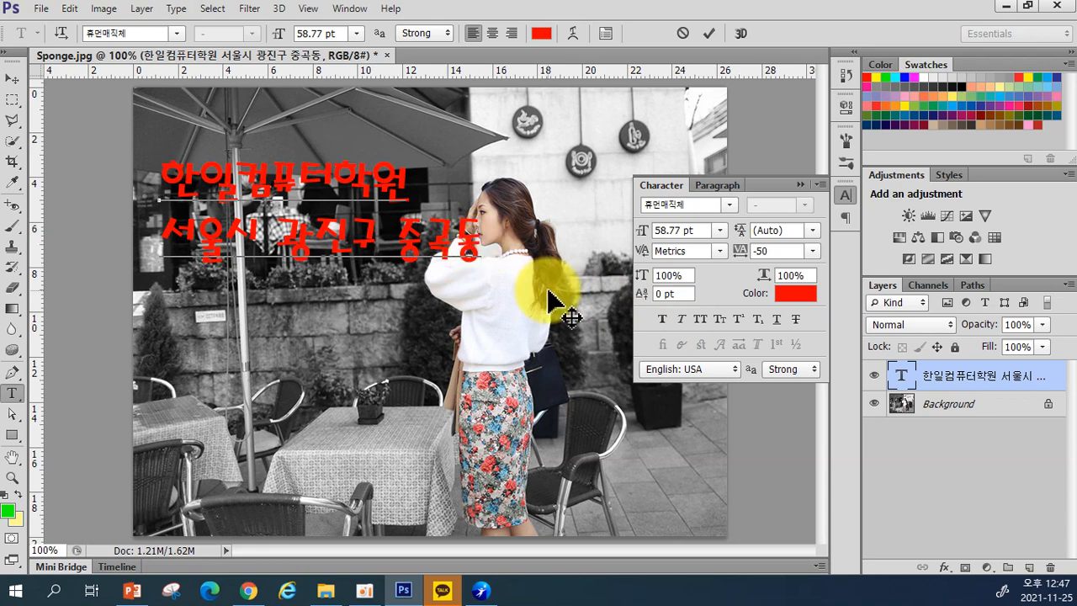
Step: Type Hanil on a new third line
type("o")
key("BackSpace")
type("hanil")
key("BackSpace")
key("BackSpace")
key("BackSpace")
key("BackSpace")
key("BackSpace")
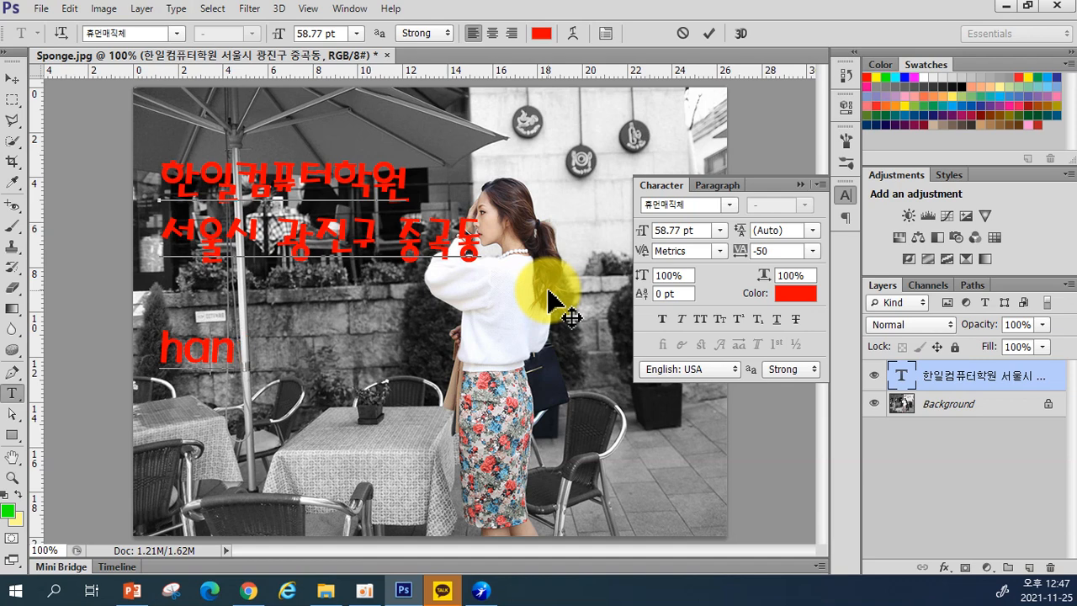
type("Hanil")
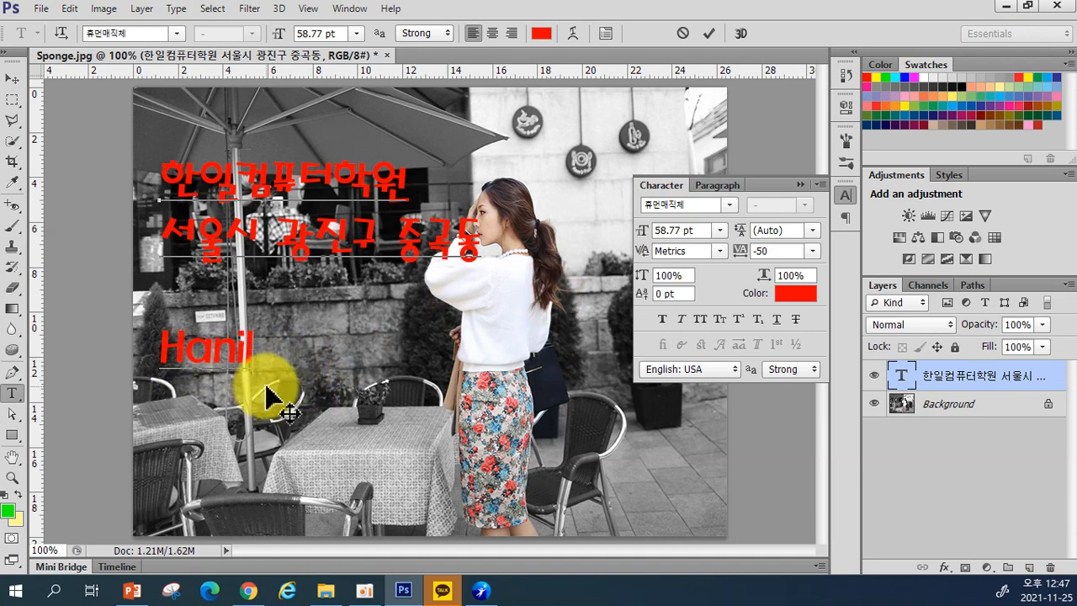
Step: Test All Caps and Small Caps on Hanil, leaving both turned off
left_click_drag(156, 352, 267, 348)
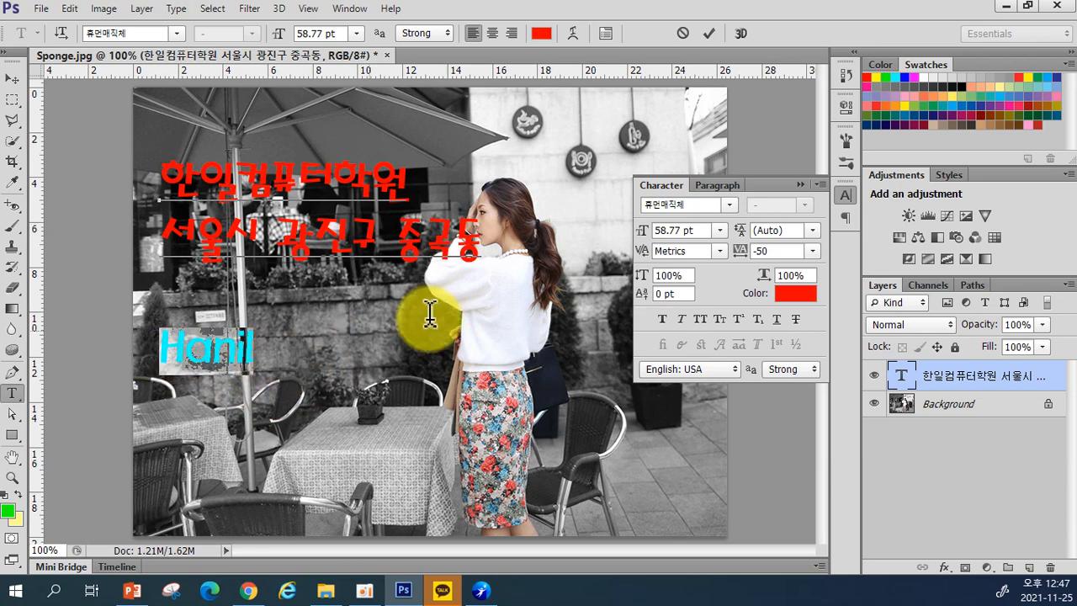
left_click(699, 320)
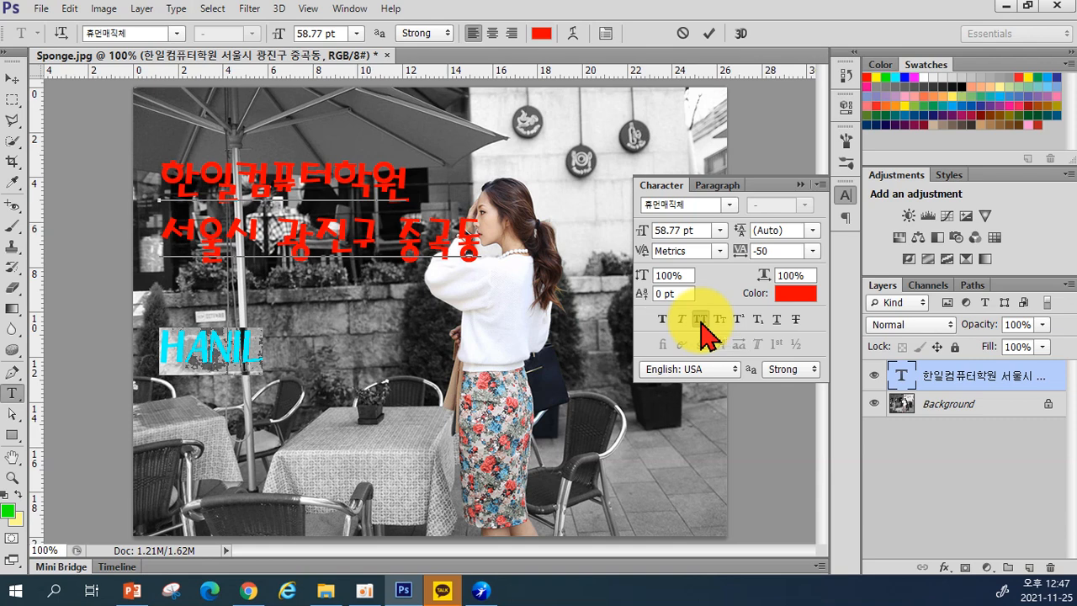
left_click(701, 319)
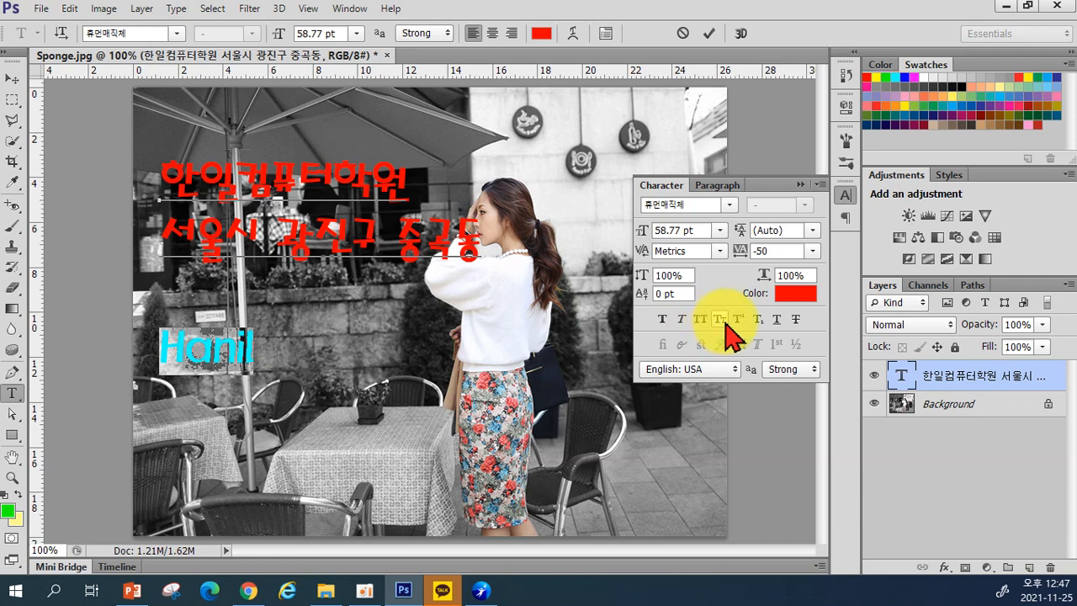
left_click(719, 319)
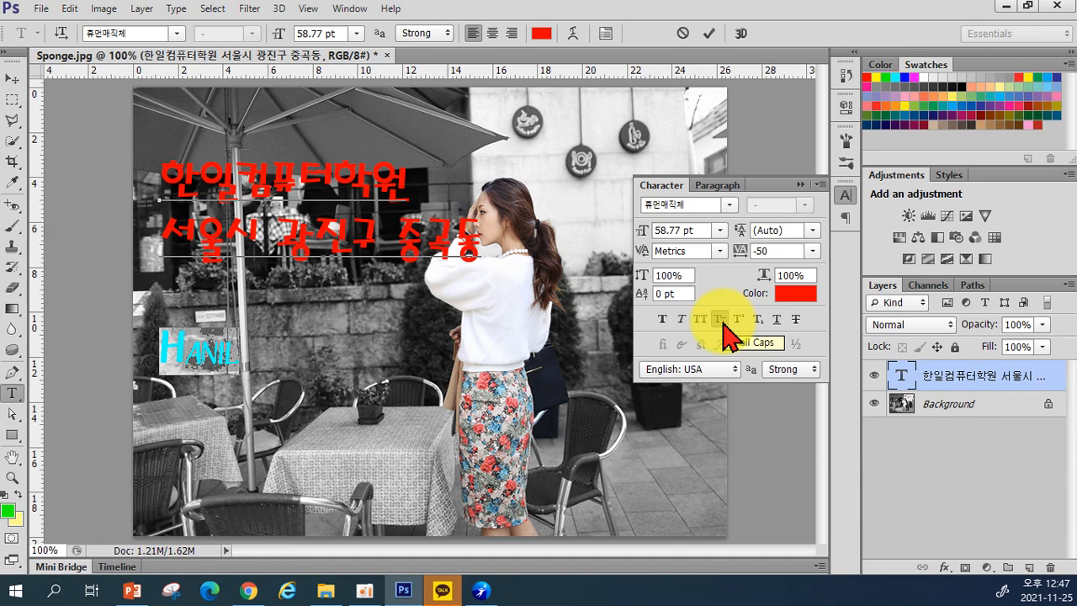
left_click(720, 319)
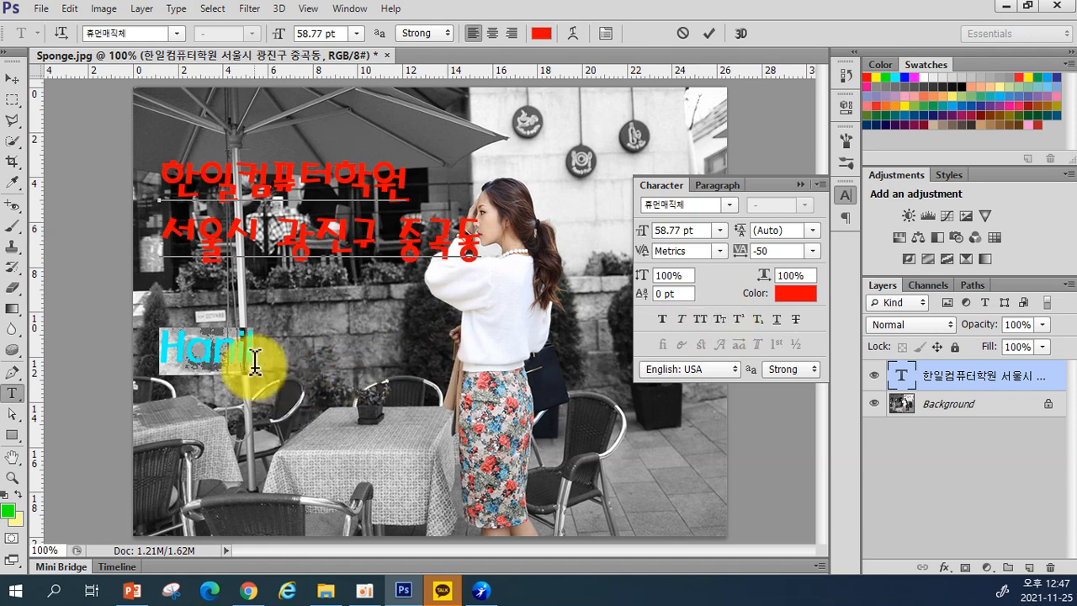
left_click(255, 353)
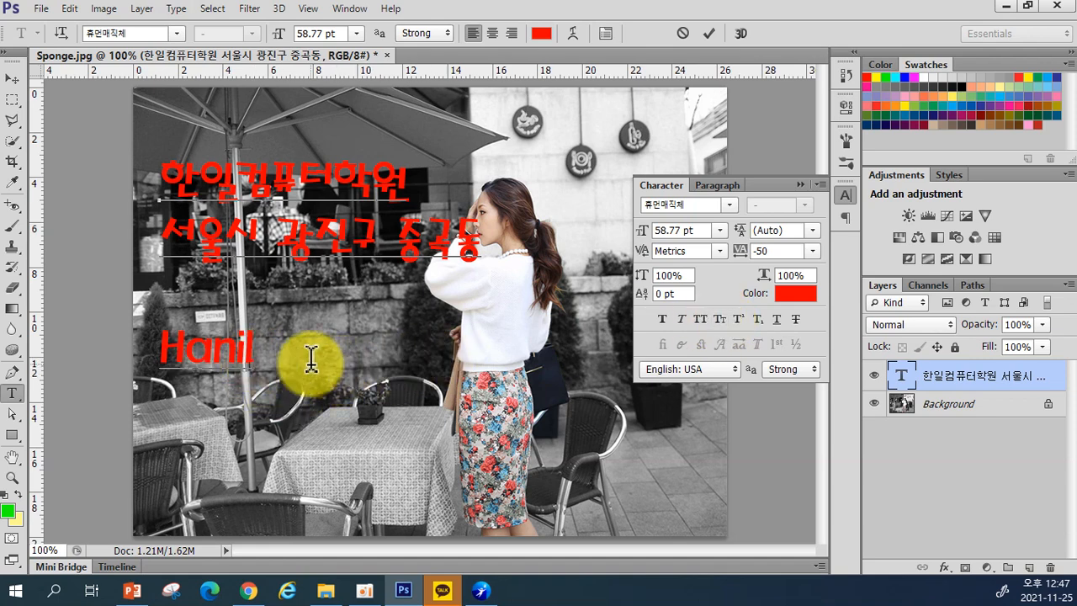
Step: Add m² with the 2 as superscript, and strike through 한일컴퓨터학원
type("m2")
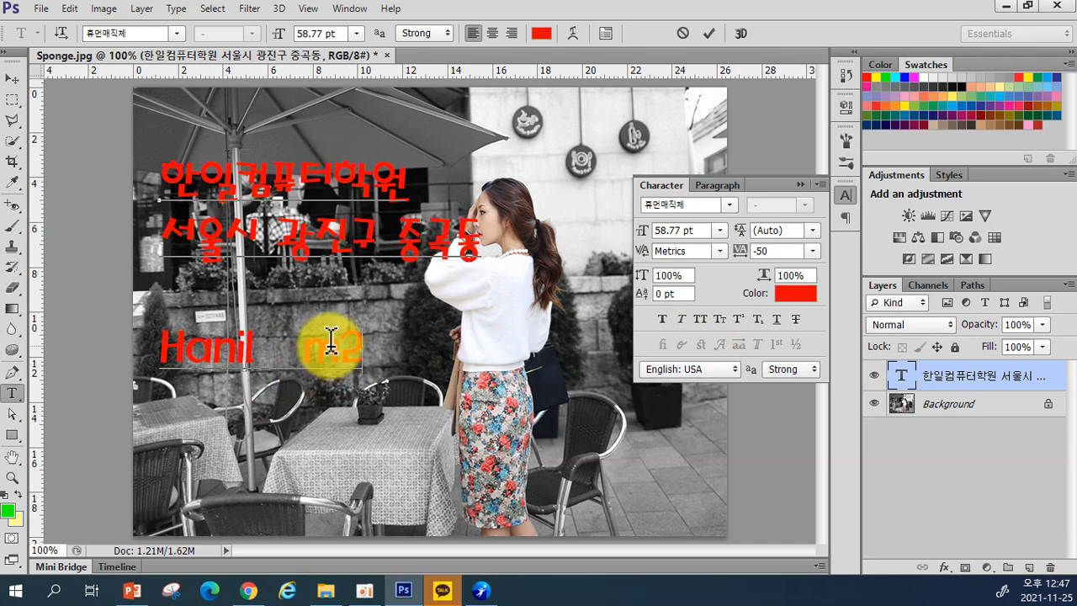
left_click_drag(340, 343, 352, 346)
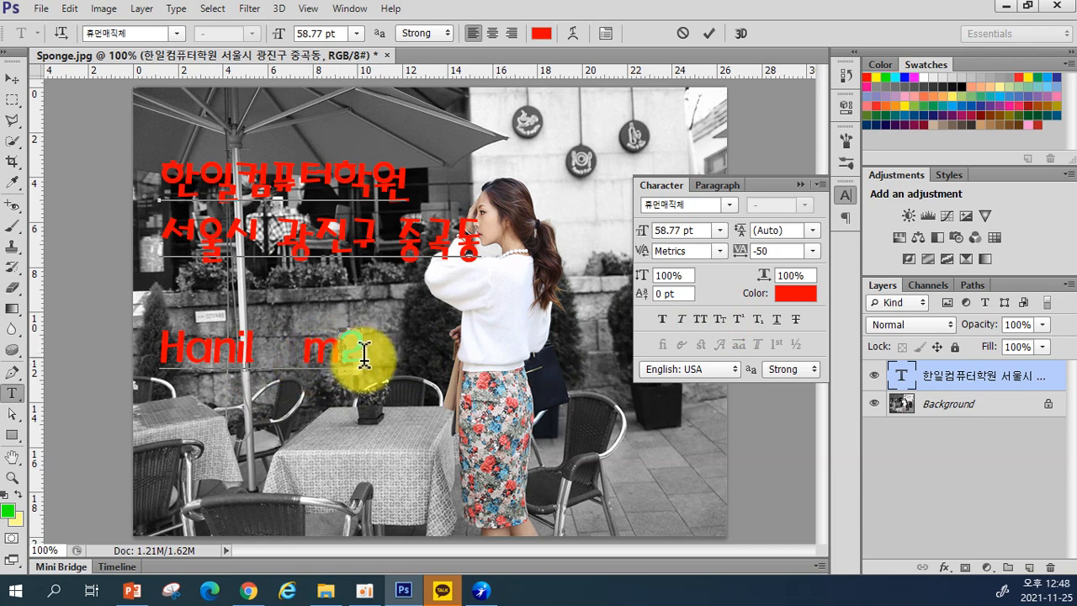
left_click(739, 319)
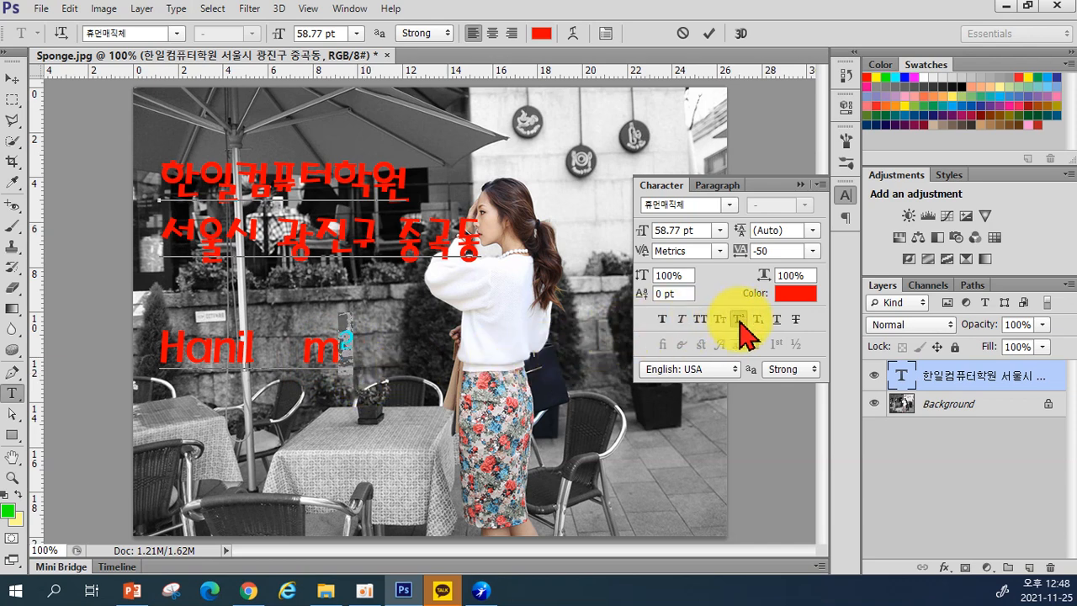
left_click(757, 320)
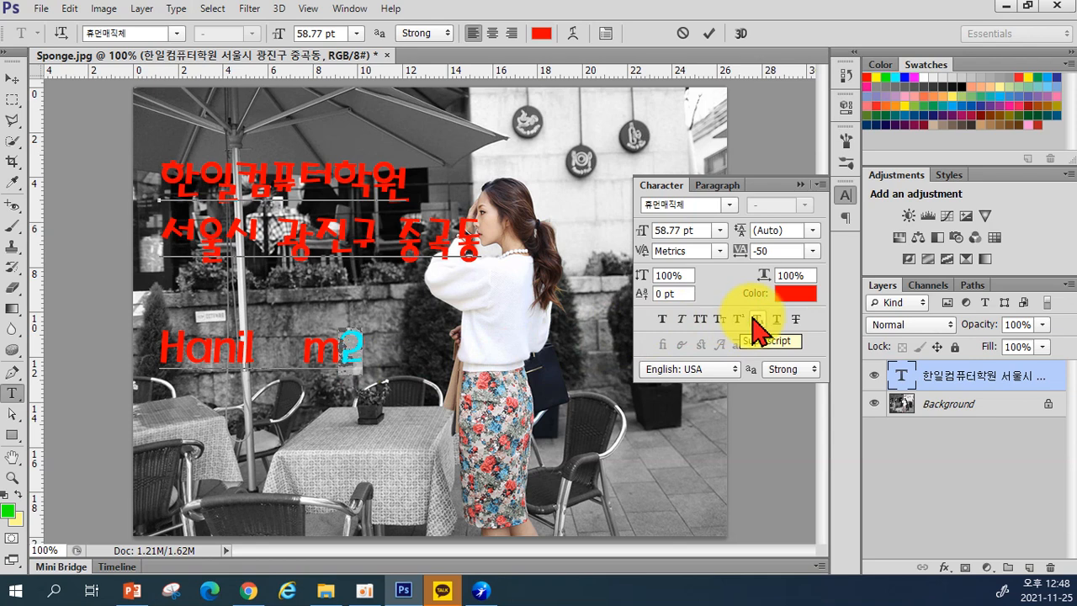
left_click(739, 319)
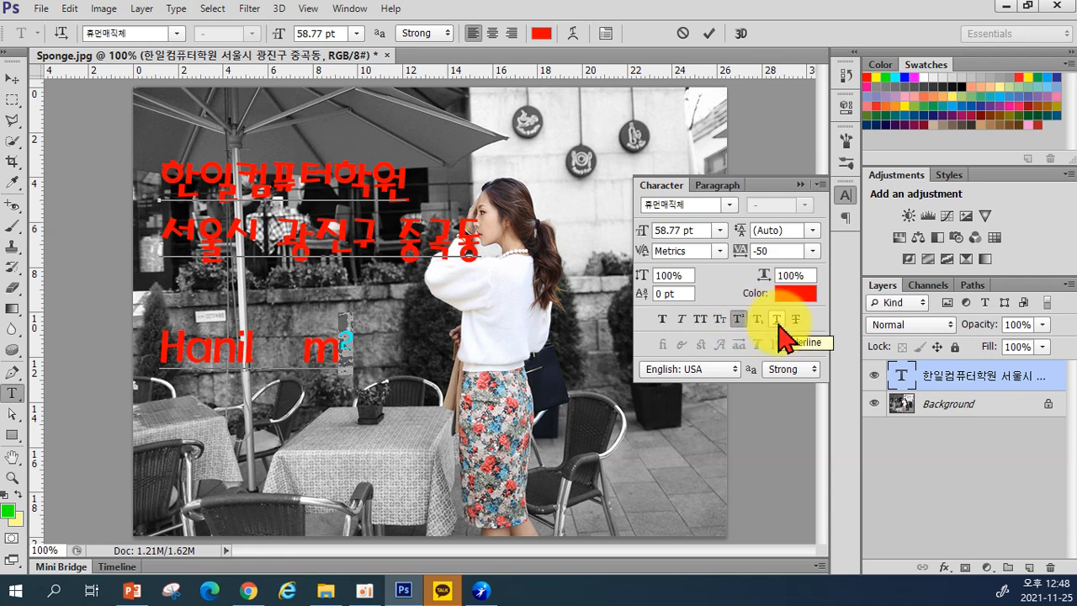
left_click_drag(164, 177, 409, 180)
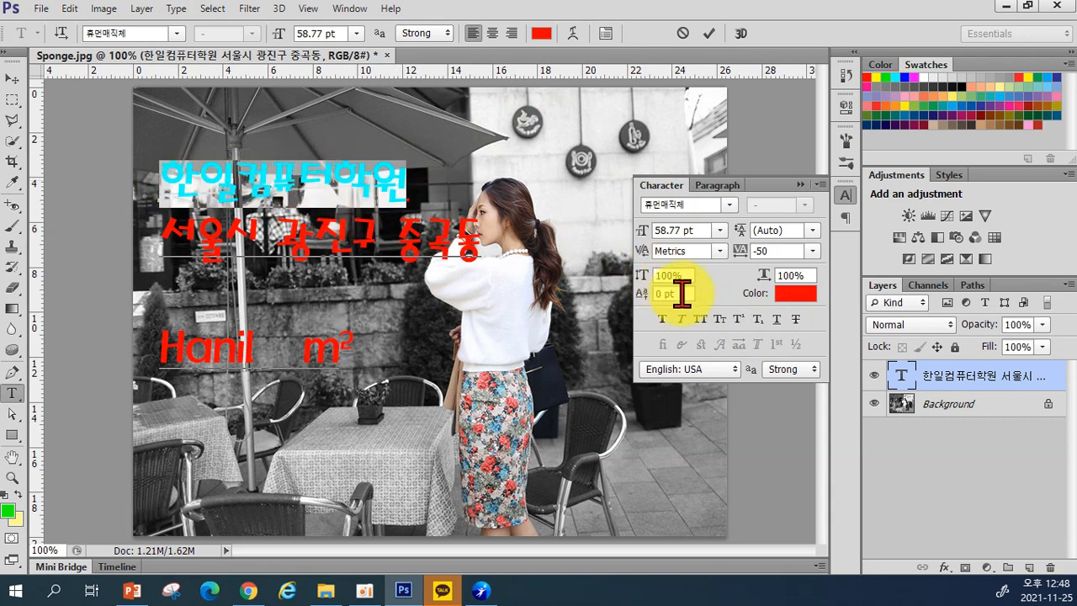
left_click(795, 319)
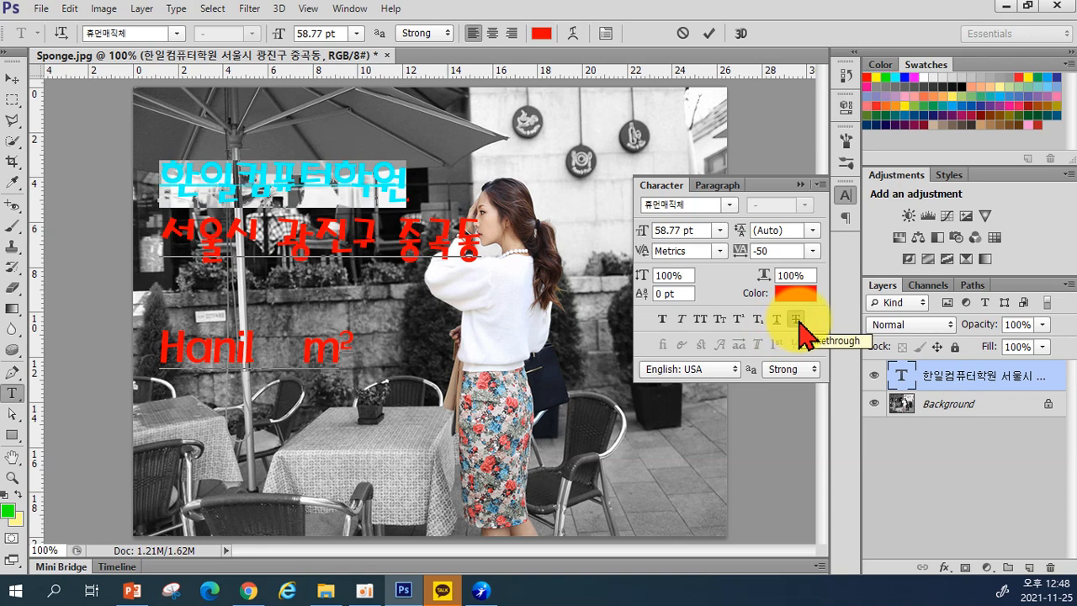
Step: Commit the edits, then remove the address and Hanil m² lines, leaving only 한일컴퓨터학원
left_click(709, 33)
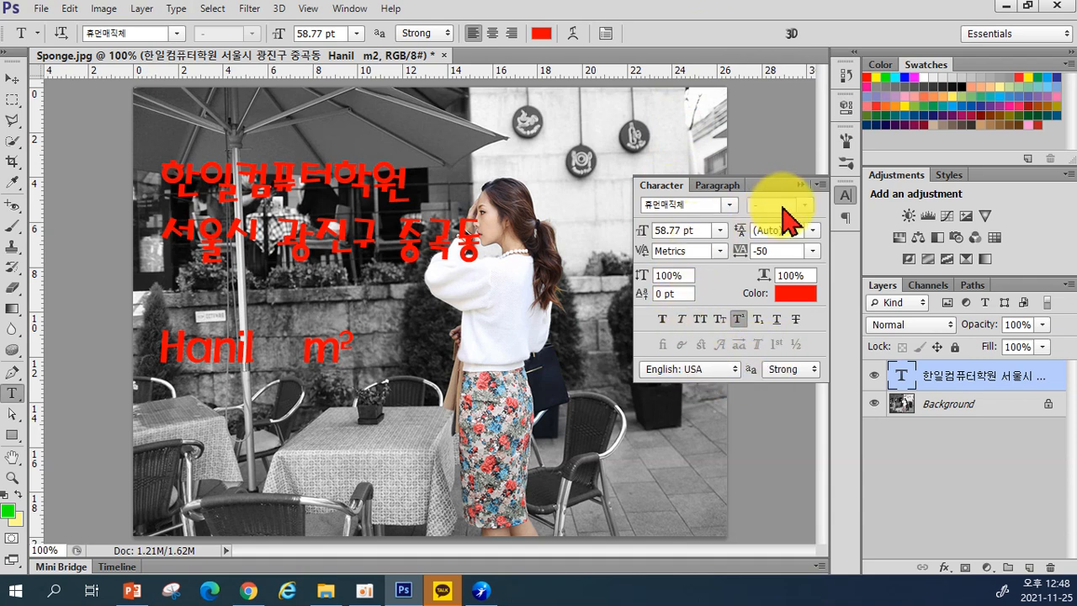
left_click(800, 183)
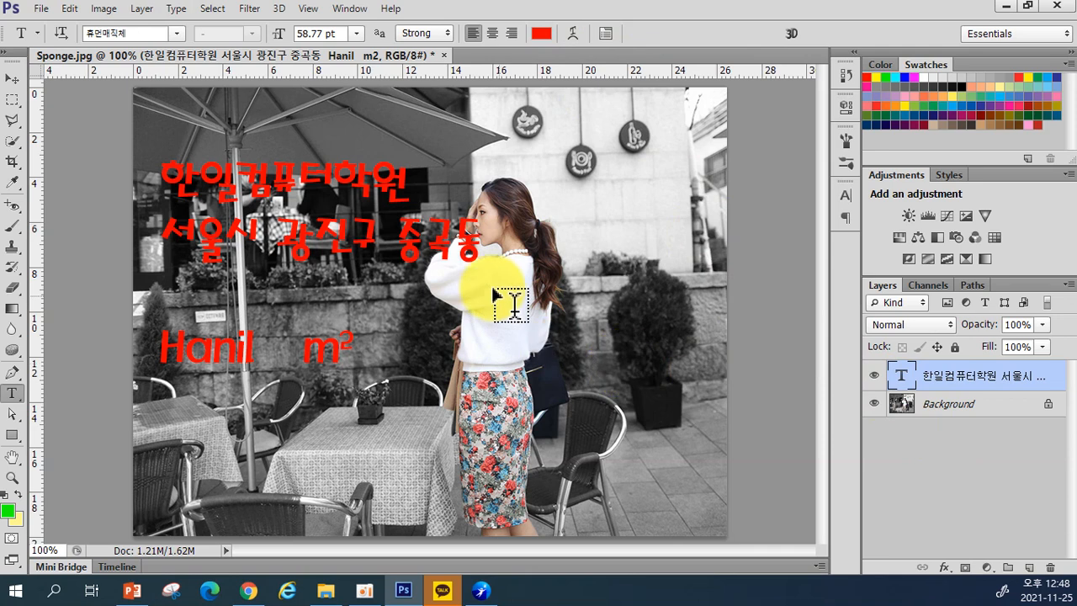
left_click(407, 177)
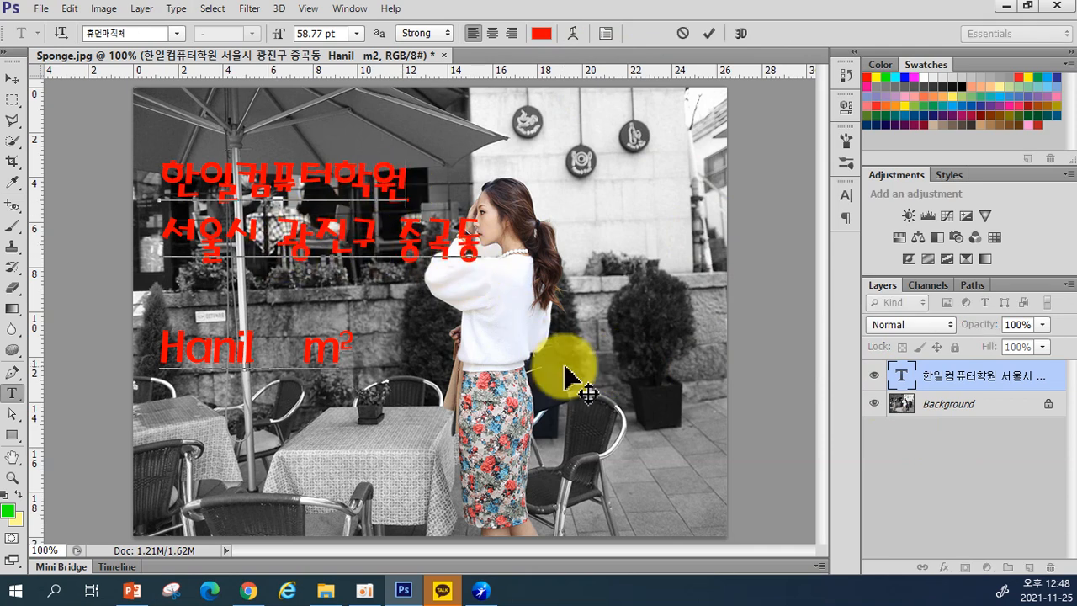
key("Delete")
key("Delete")
key("Delete")
key("Delete")
key("Delete")
key("Delete")
key("Delete")
key("Delete")
key("Delete")
key("Delete")
key("Delete")
key("Delete")
key("Delete")
key("Delete")
key("Delete")
key("Delete")
key("Delete")
key("Delete")
key("Delete")
key("Delete")
key("Delete")
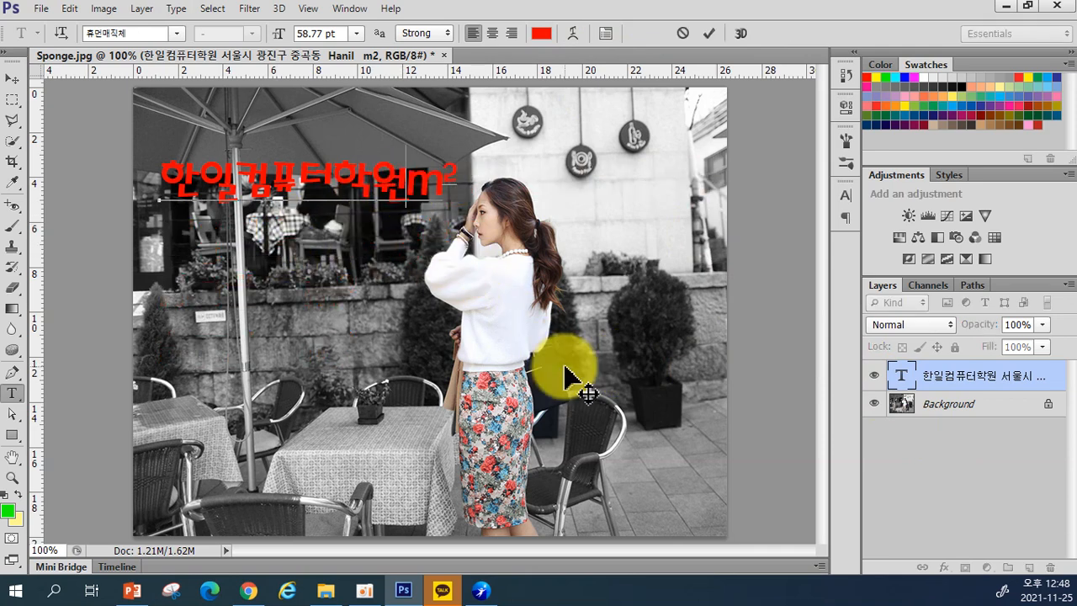
left_click(564, 368)
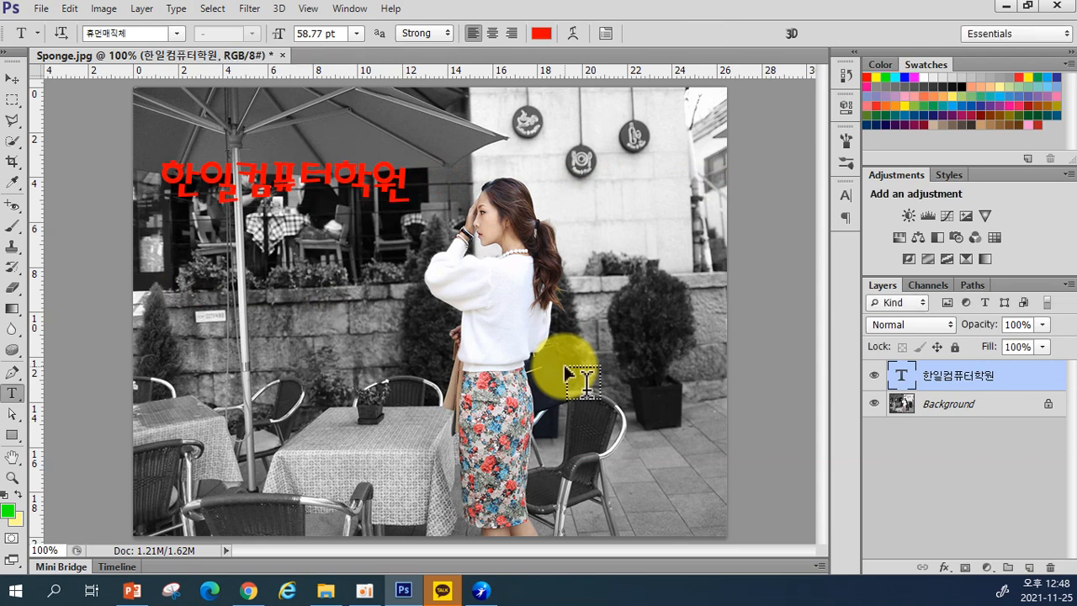
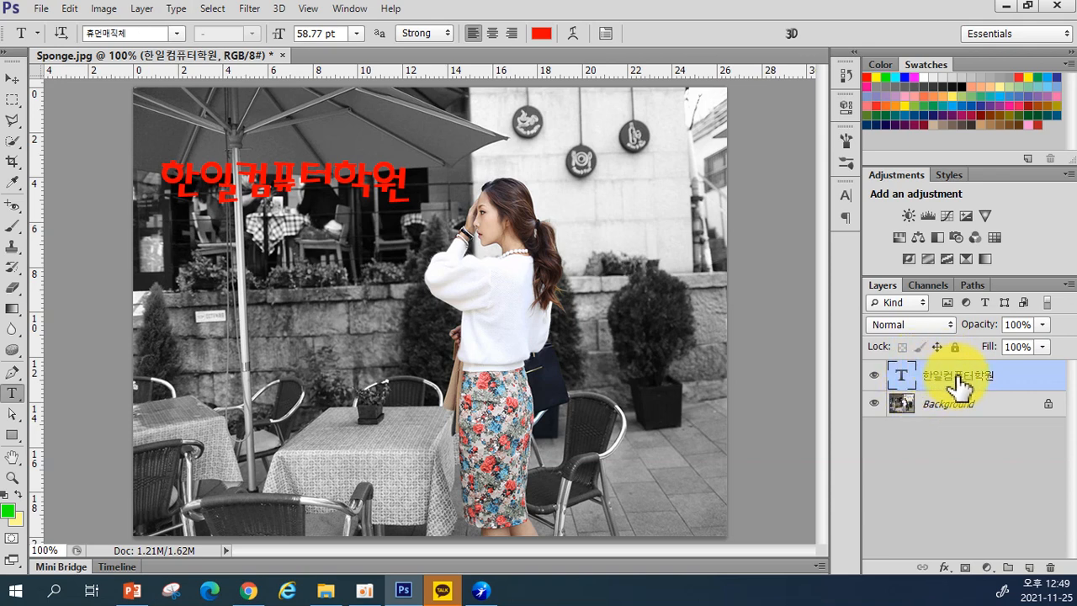
Step: Open Bevel & Emboss from the title layer's fx menu, leaving the effect unchecked
left_click_drag(936, 389, 929, 565)
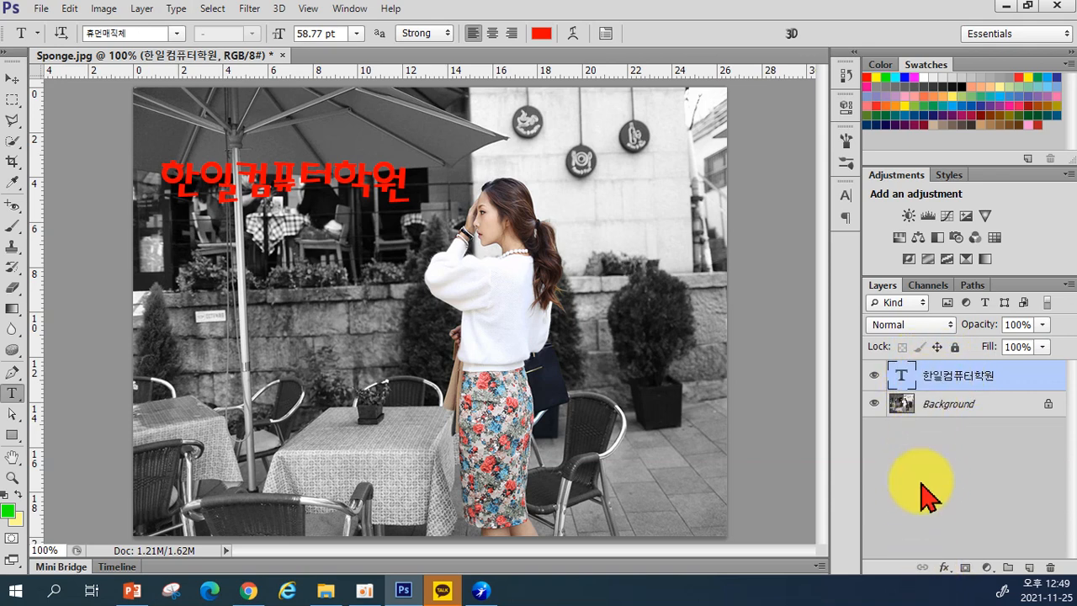
left_click(943, 574)
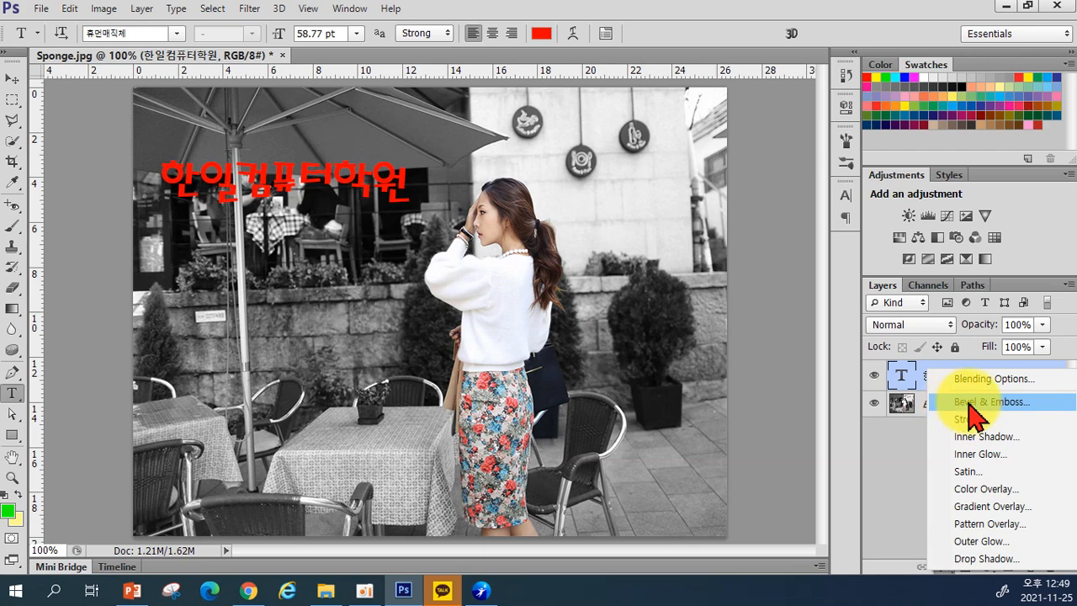
left_click(968, 402)
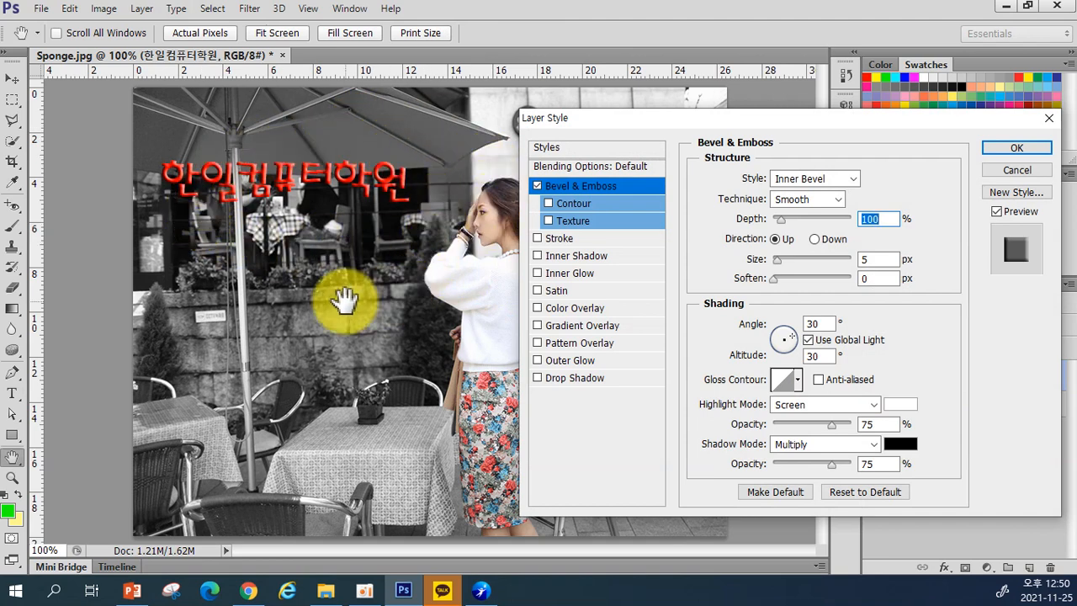
left_click(536, 186)
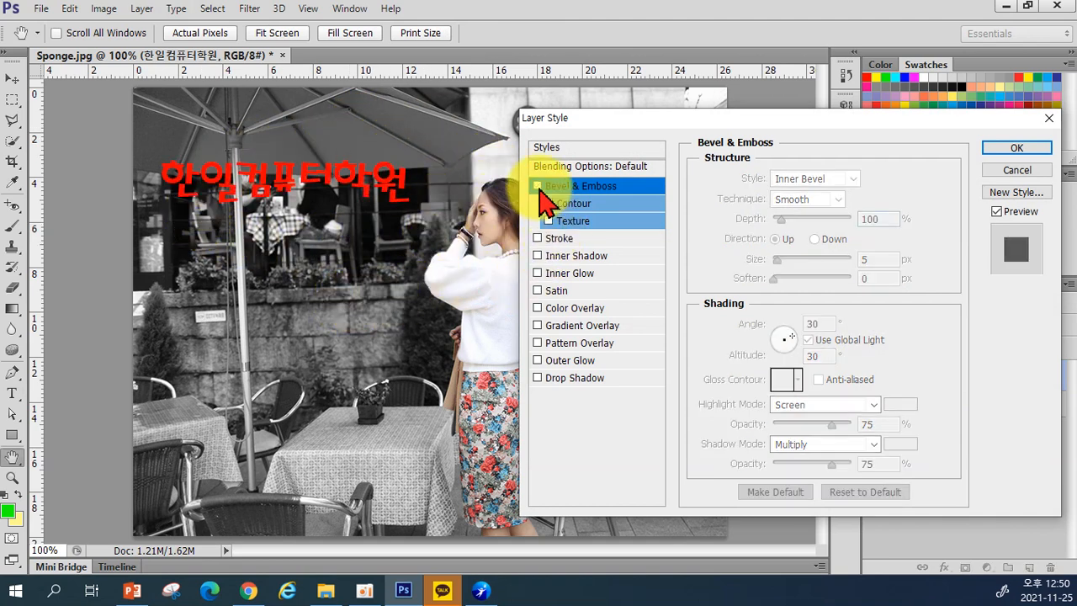
left_click(538, 186)
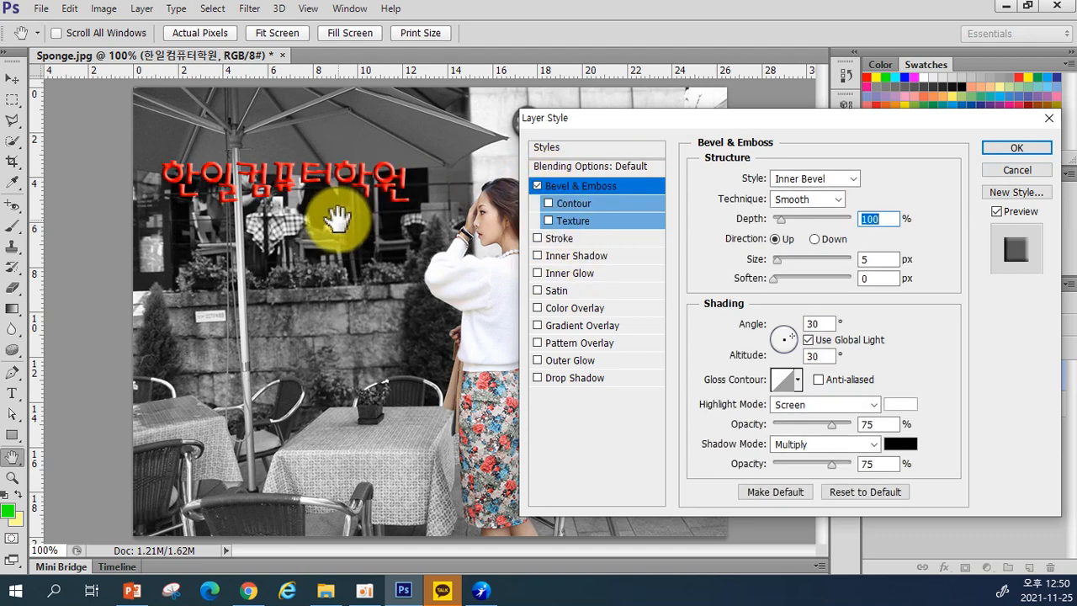
left_click(536, 186)
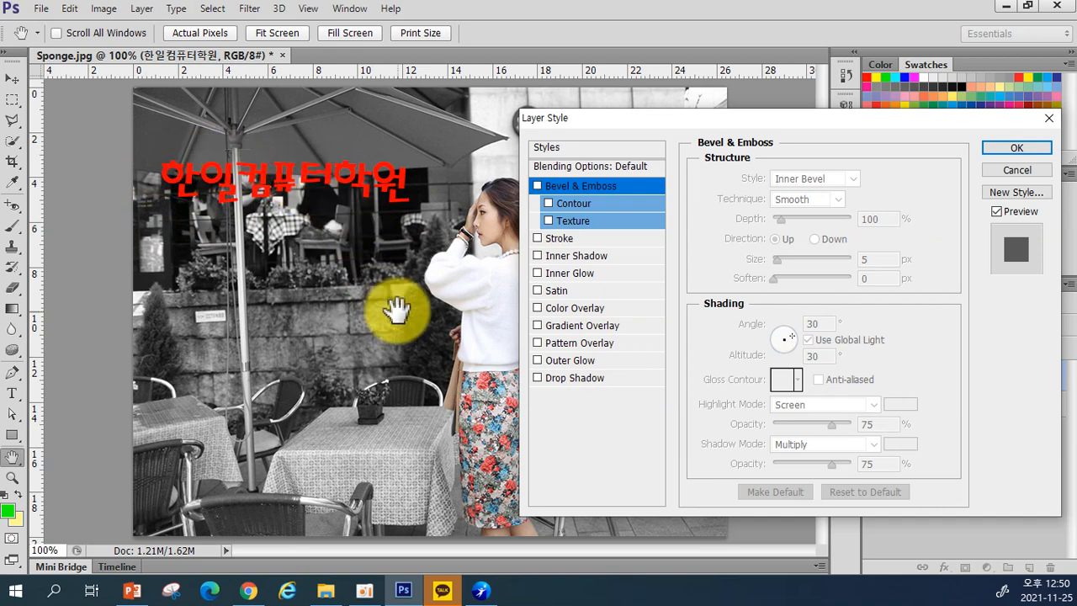
Step: Enable Stroke on the title with size 3 px and white (ffffff) colour
left_click(563, 239)
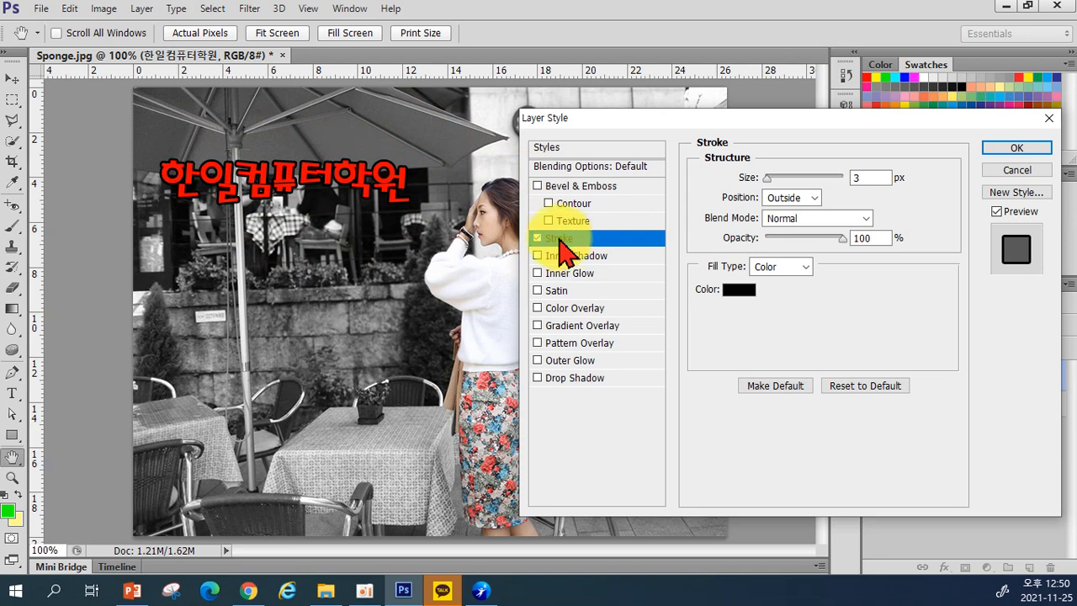
left_click_drag(766, 179, 770, 178)
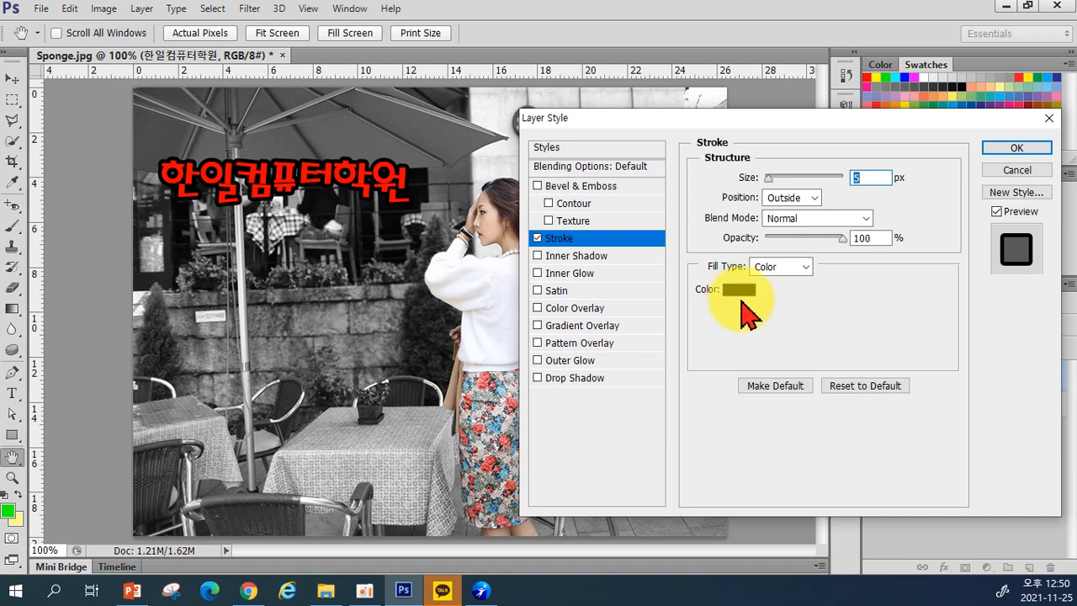
left_click(739, 290)
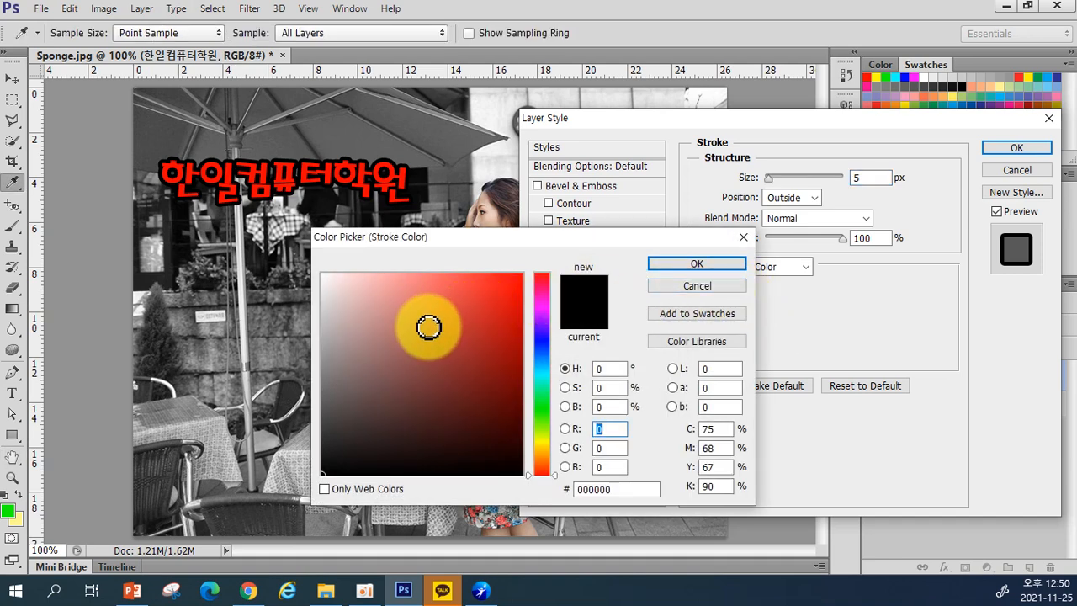
left_click_drag(353, 294, 294, 264)
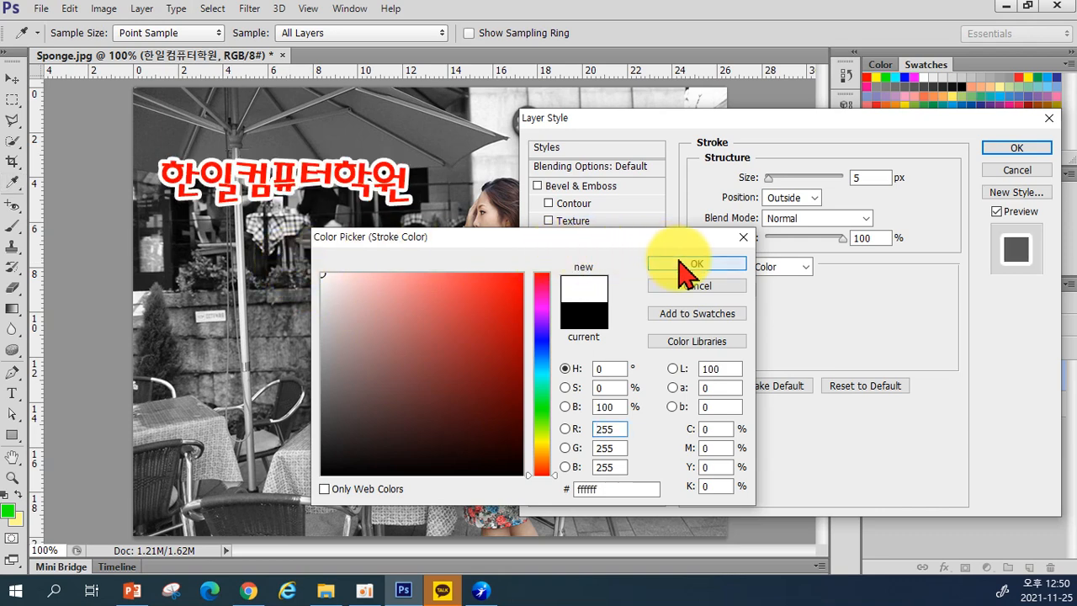
left_click(675, 263)
left_click_drag(769, 180, 766, 180)
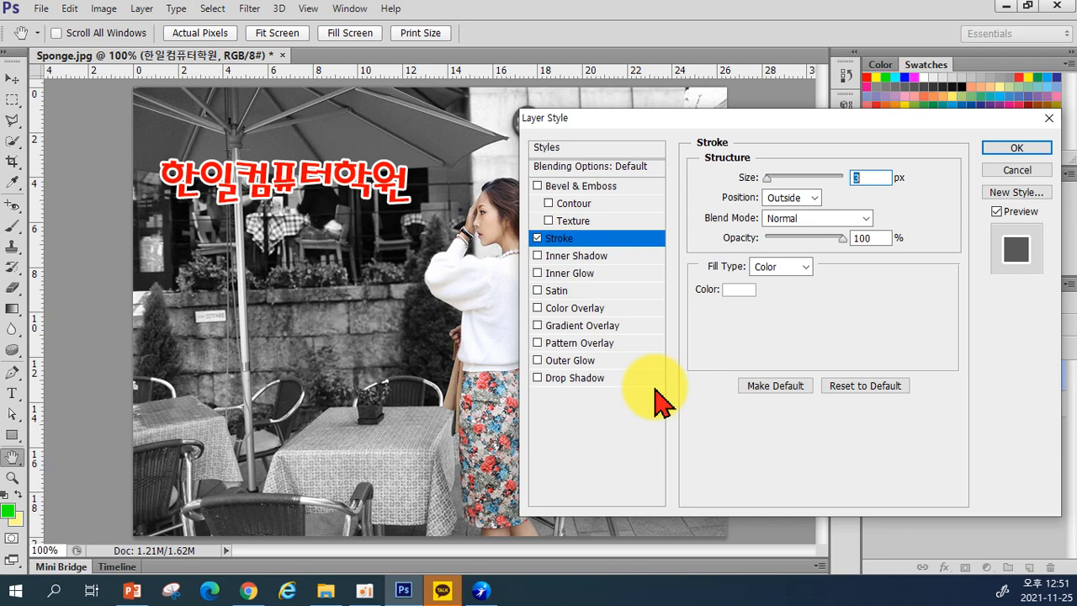
Step: Enable Drop Shadow on the title and adjust its angle and distance
left_click(567, 378)
left_click_drag(782, 252, 772, 250)
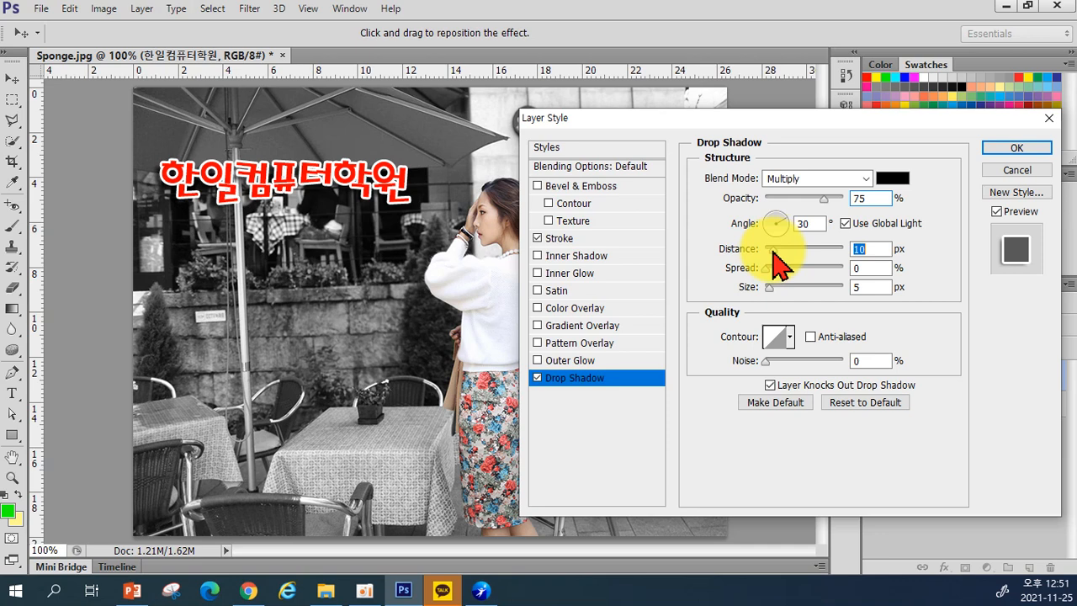
left_click_drag(772, 251, 774, 228)
left_click(773, 215)
left_click(771, 251)
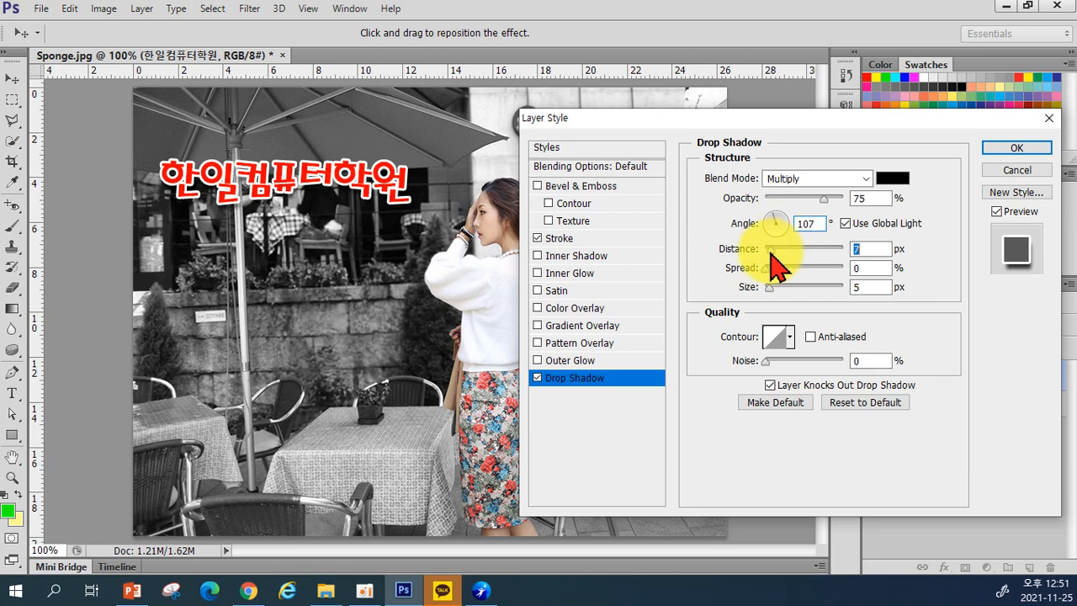
Step: Give the shadow 8 px size and 8% spread, fine-tune its position, and apply
left_click(769, 288)
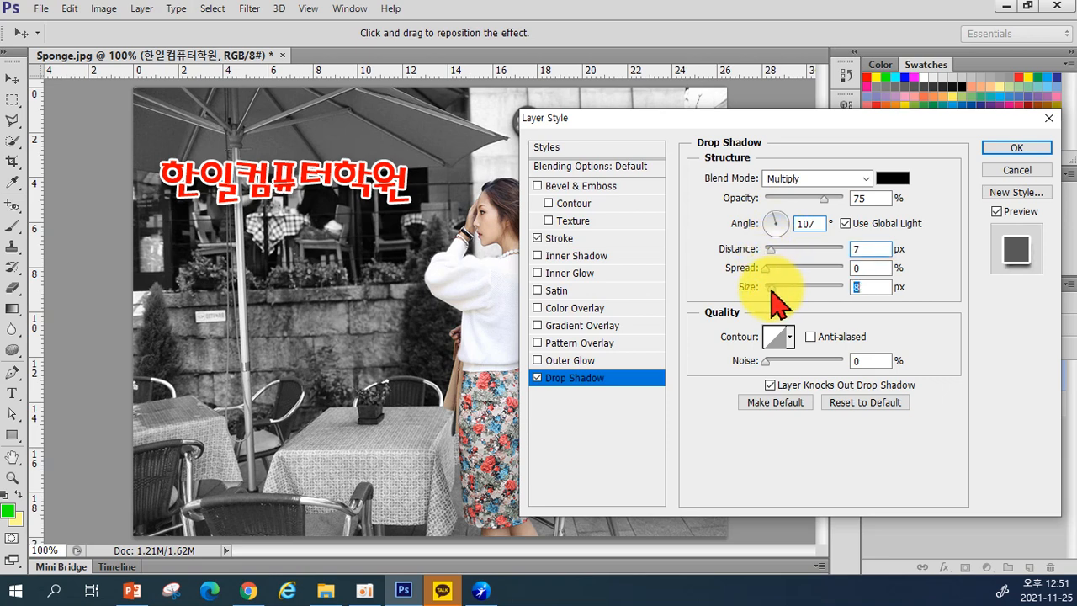
left_click(773, 269)
left_click_drag(774, 269, 770, 269)
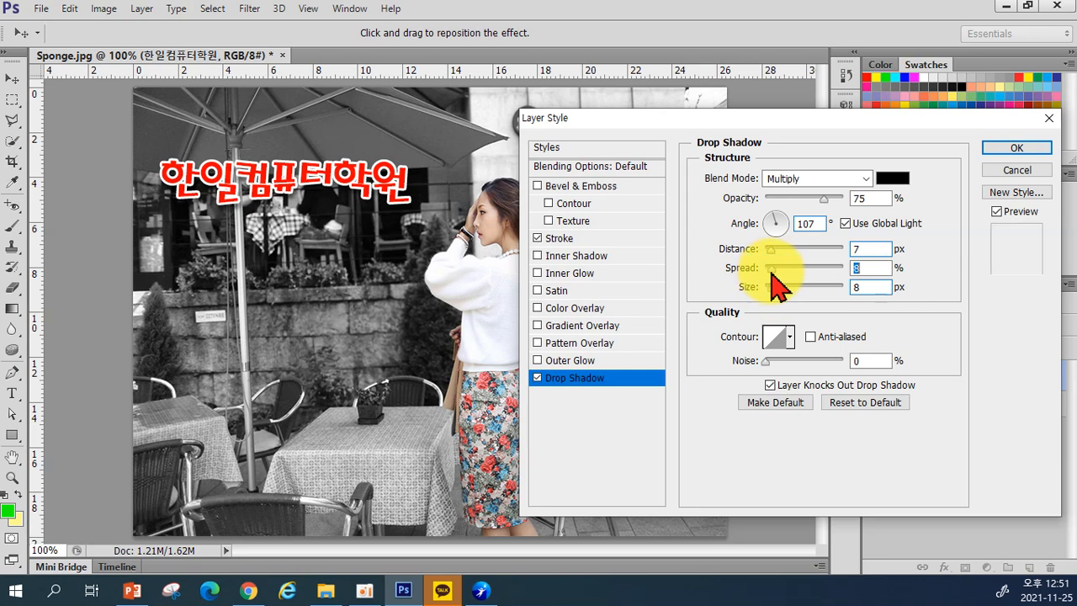
left_click(774, 250)
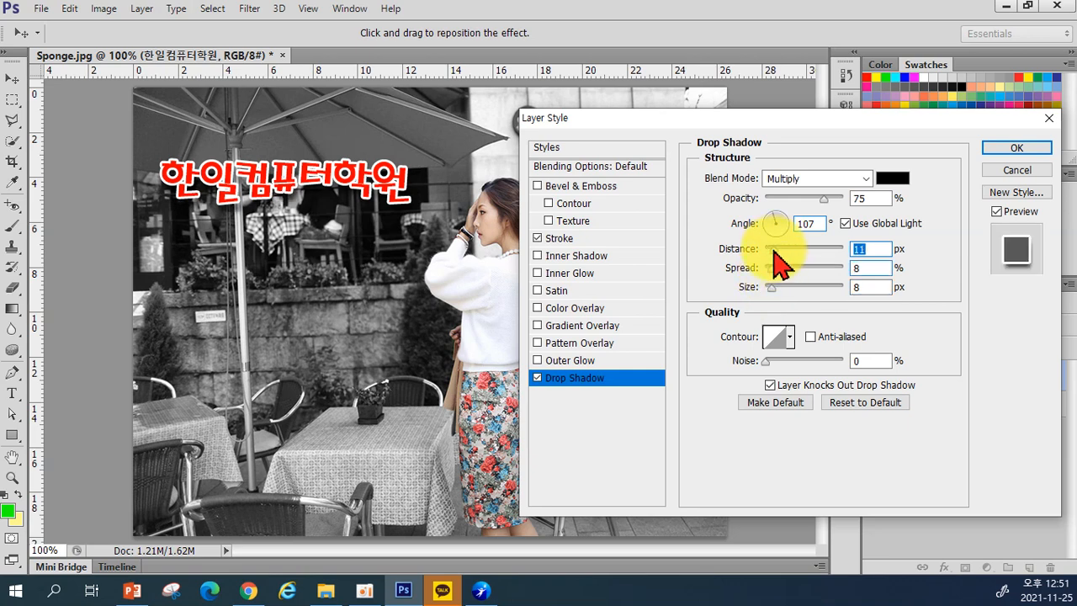
left_click_drag(774, 250, 772, 253)
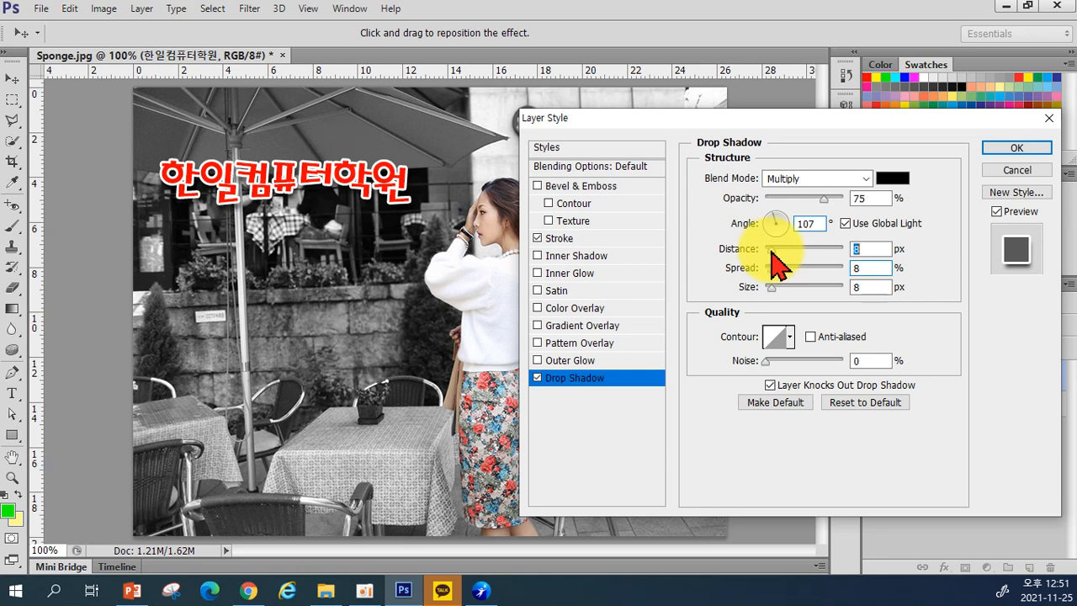
left_click_drag(393, 199, 296, 177)
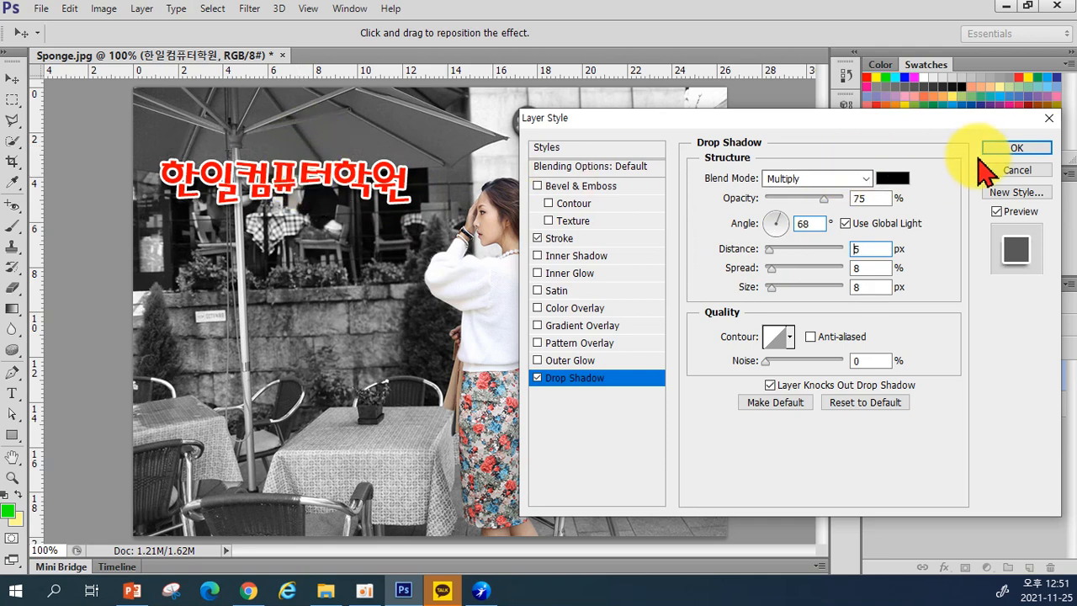
left_click(1009, 148)
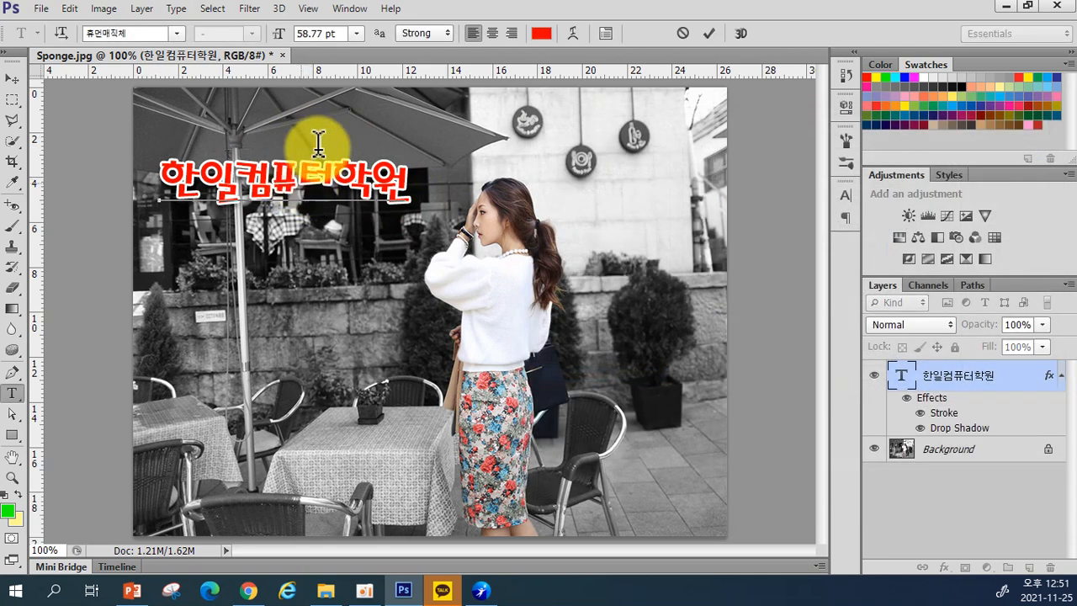
Step: Commit the text and move the title to the photo's bottom-left corner, confirming its scale
left_click(719, 32)
left_click(10, 78)
left_click_drag(290, 173, 626, 502)
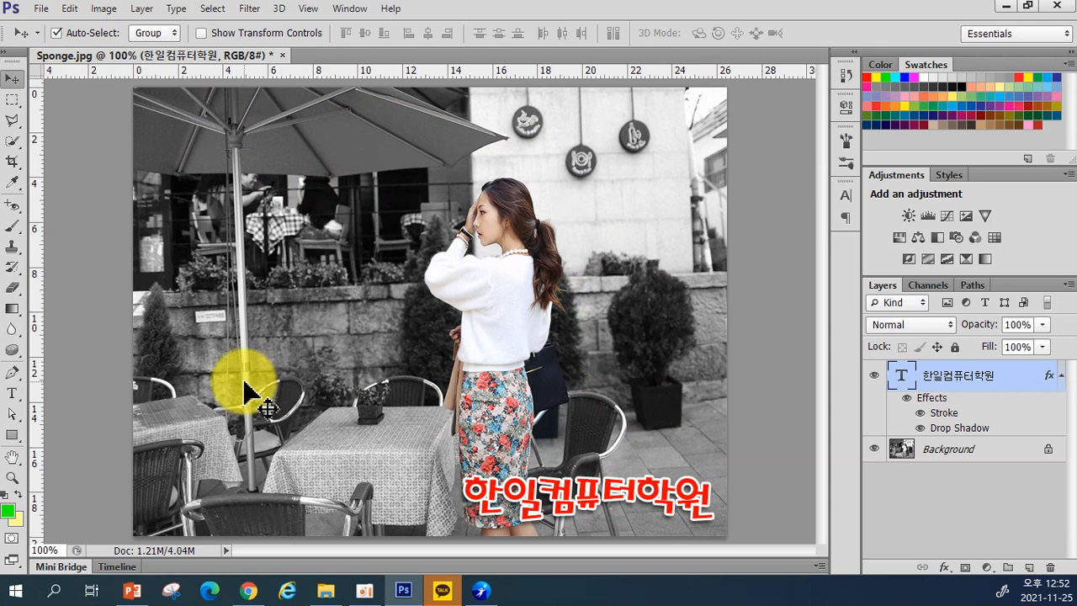
left_click_drag(588, 492, 287, 198)
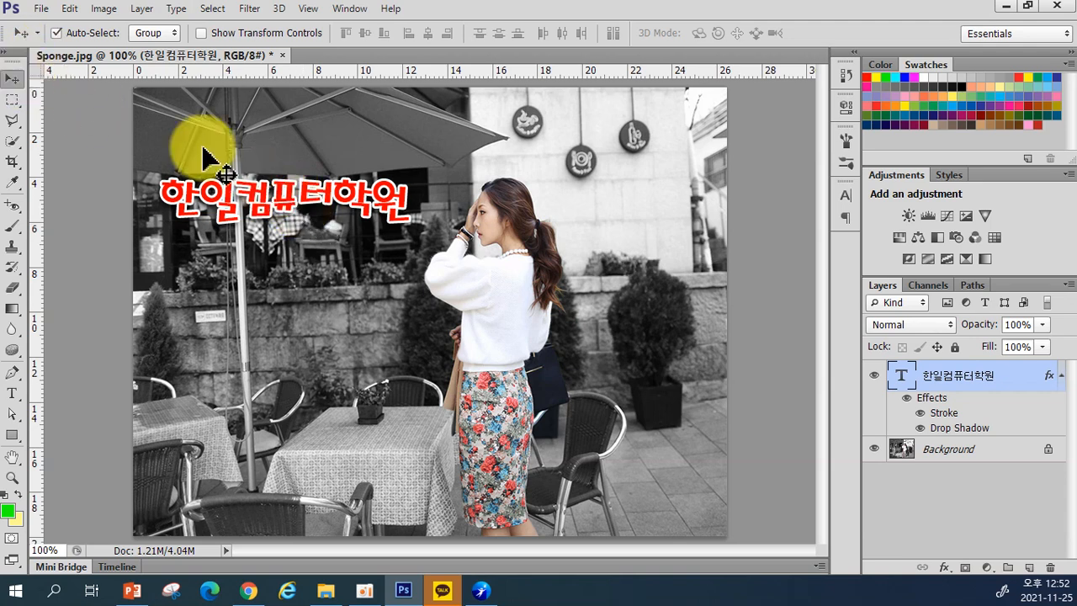
left_click_drag(340, 191, 392, 508)
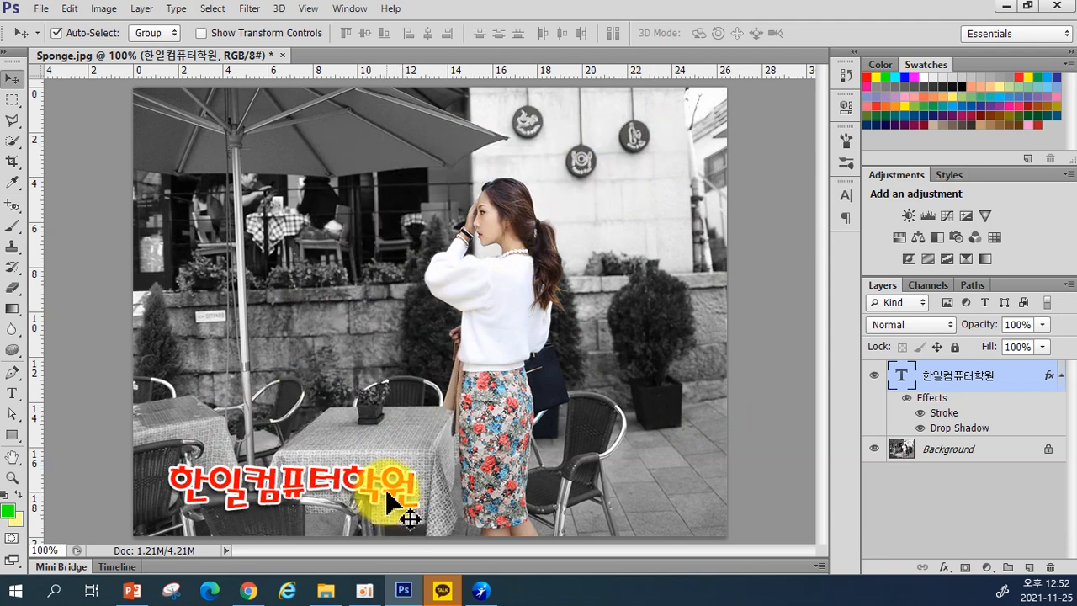
key("ctrl+t")
mouse_move(416, 466)
left_mouse_down()
mouse_move(392, 455)
mouse_move(420, 474)
left_mouse_up()
key("Return")
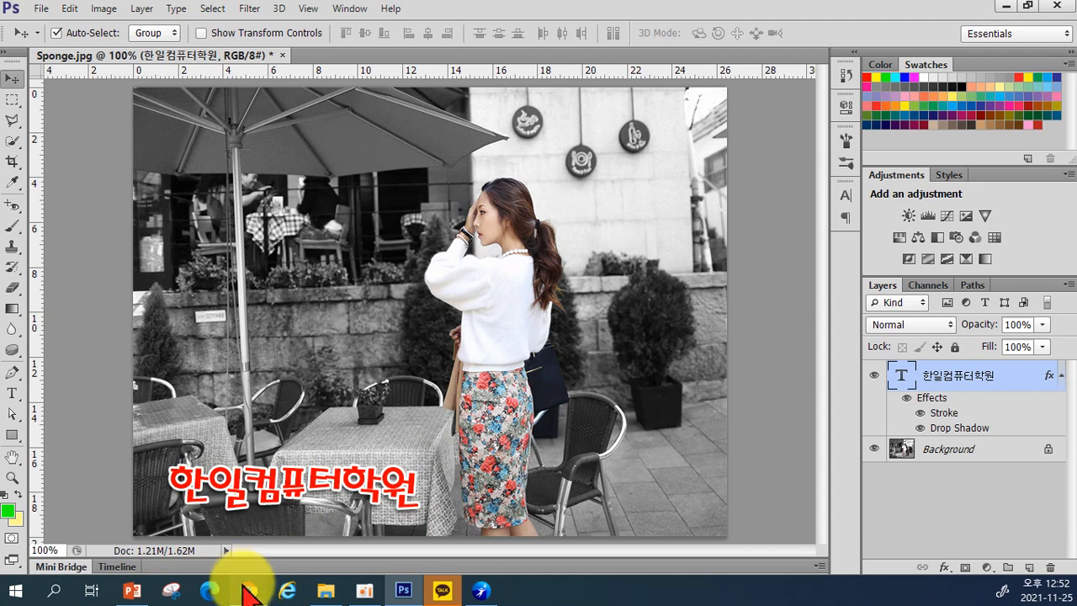
Step: Reselect the Korean title layer and show its effects list with Stroke and Drop Shadow
mouse_move(246, 593)
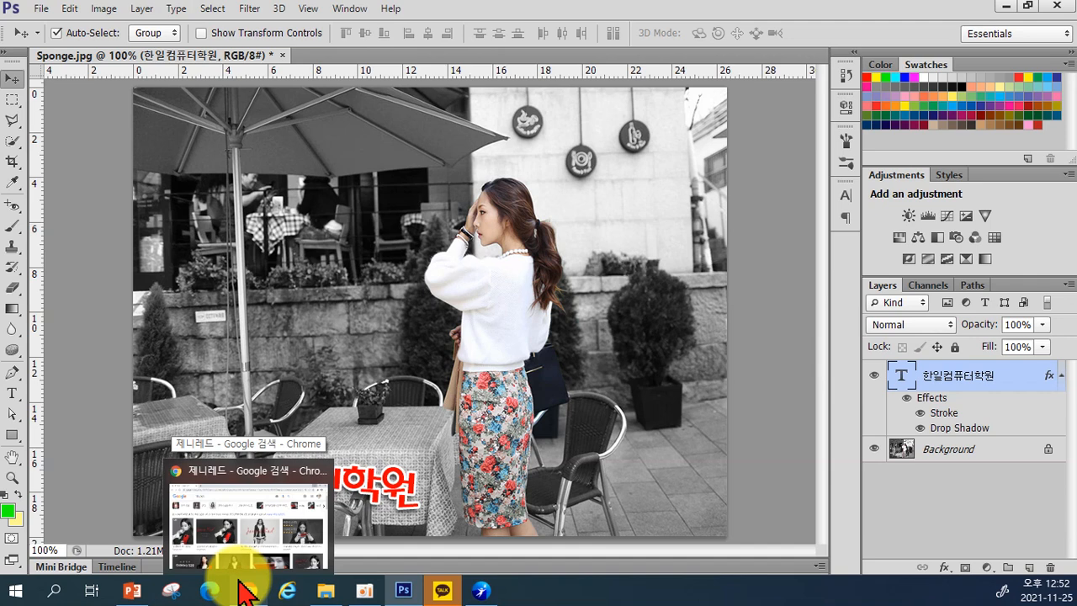
left_click(605, 458)
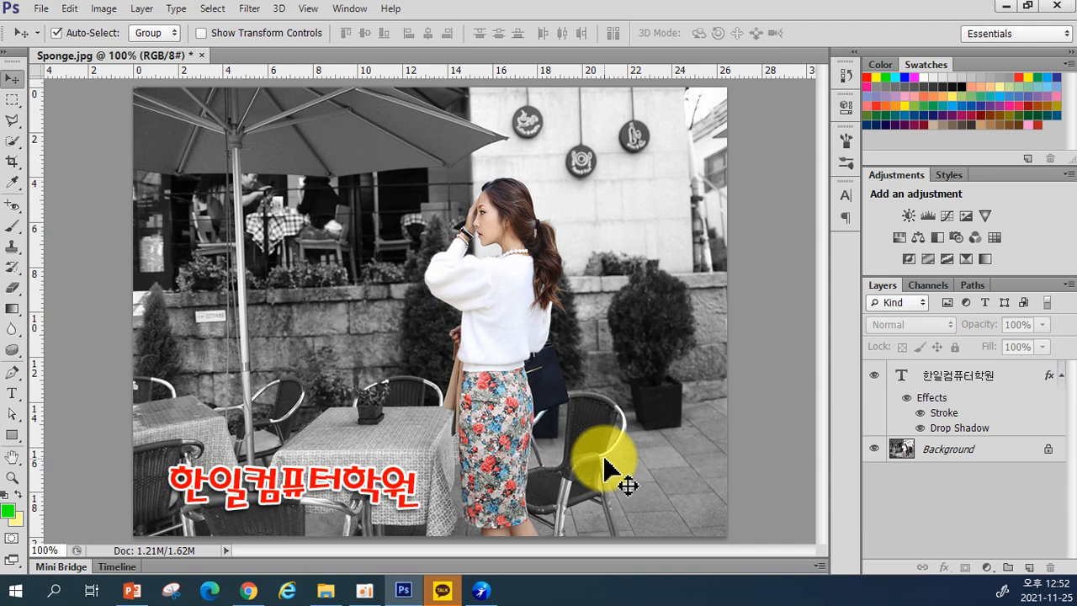
left_click(961, 389)
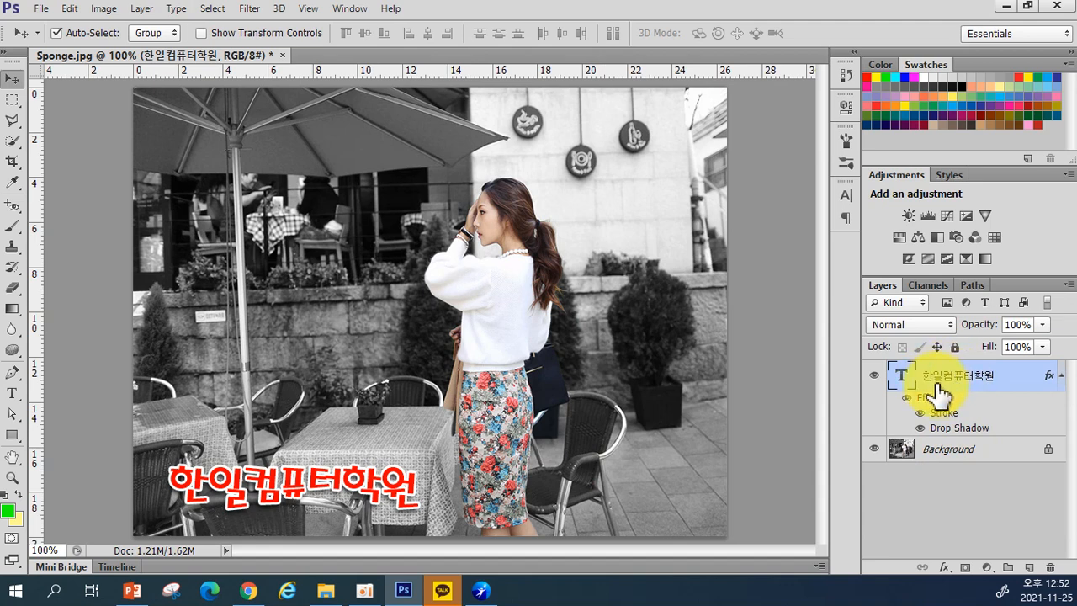
left_click(946, 567)
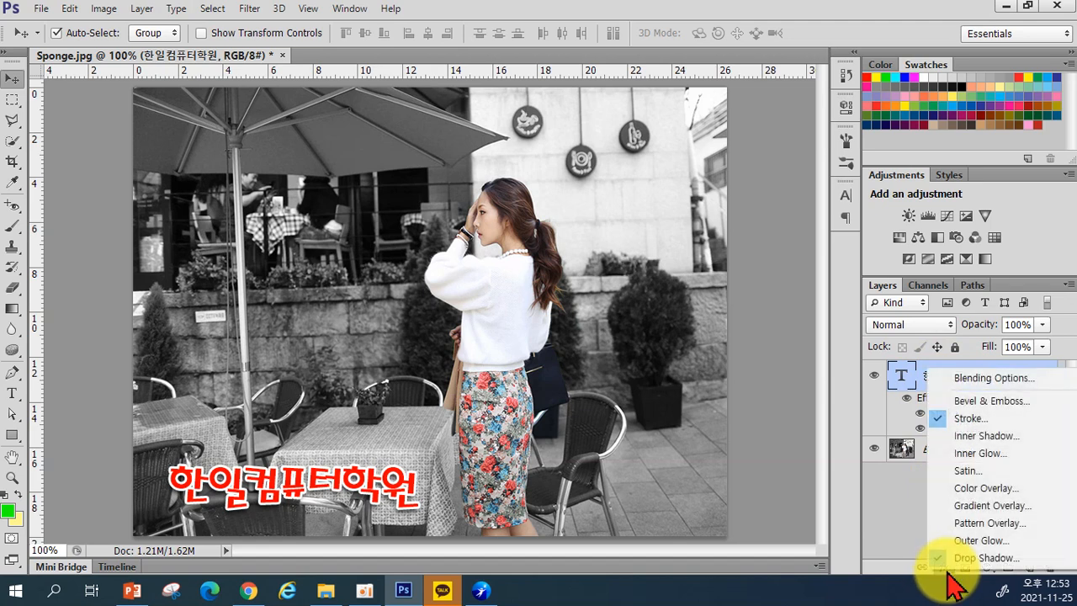